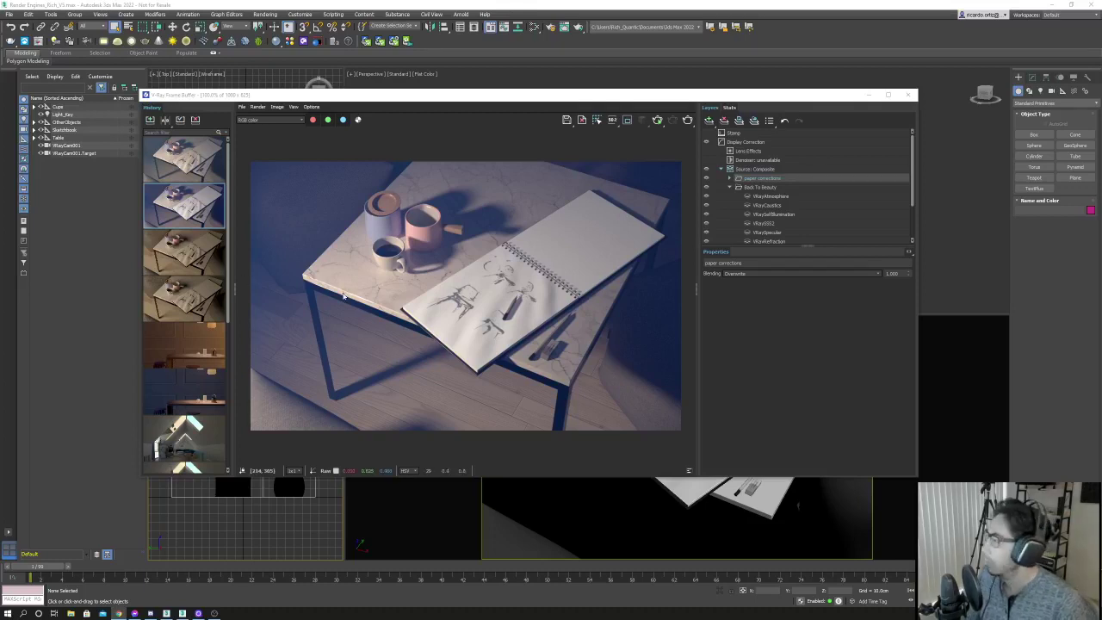
Set the VFB source to Composite, comparing it against the plain RGB render.
{"action": "left_click_drag", "start_coordinate": [512, 97], "coordinate": [545, 95]}
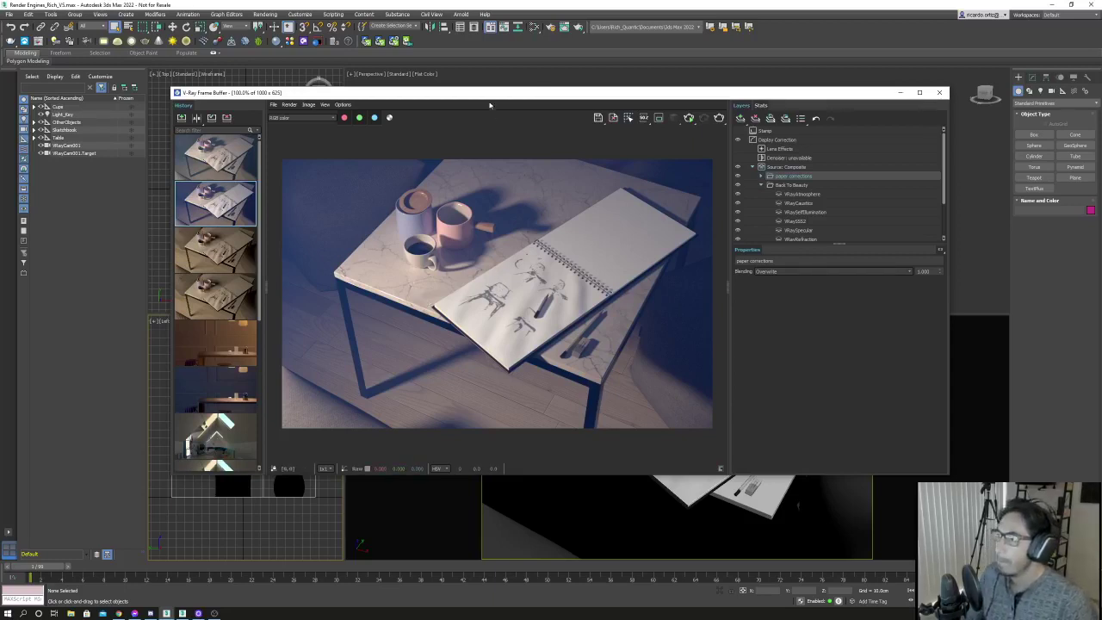
{"action": "left_click_drag", "start_coordinate": [492, 94], "coordinate": [482, 101]}
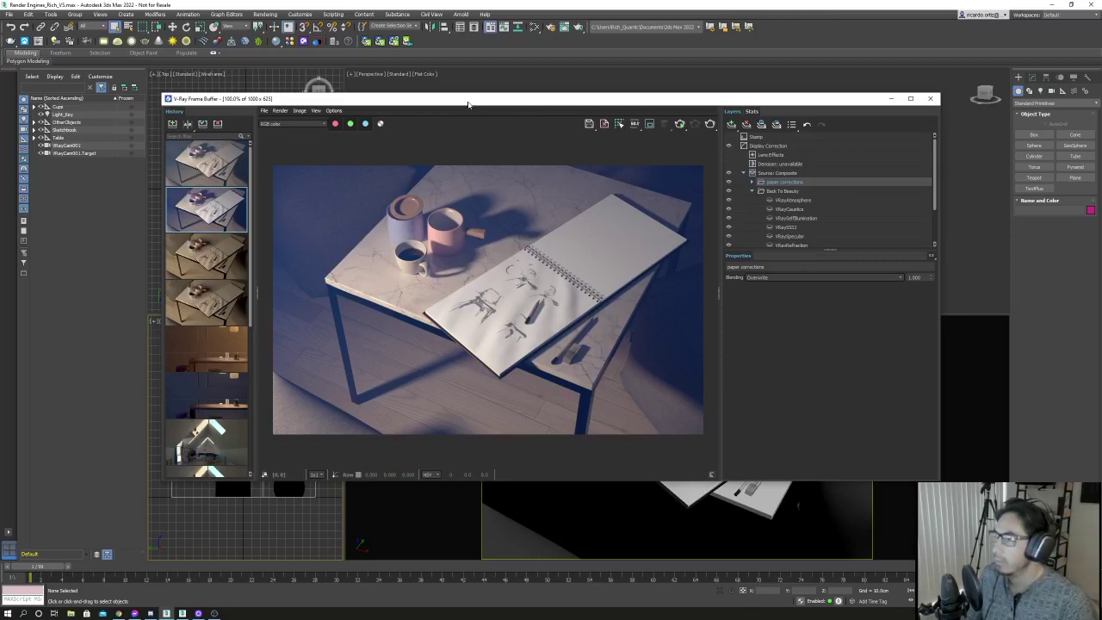
{"action": "left_click_drag", "start_coordinate": [468, 104], "coordinate": [451, 107]}
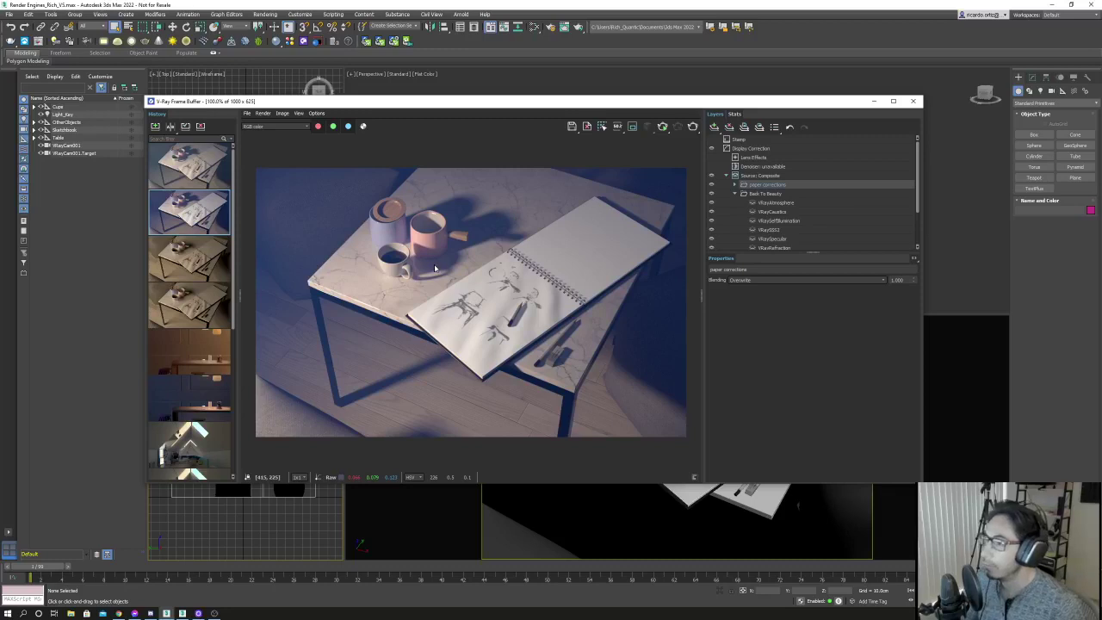
{"action": "left_click_drag", "start_coordinate": [474, 102], "coordinate": [472, 106]}
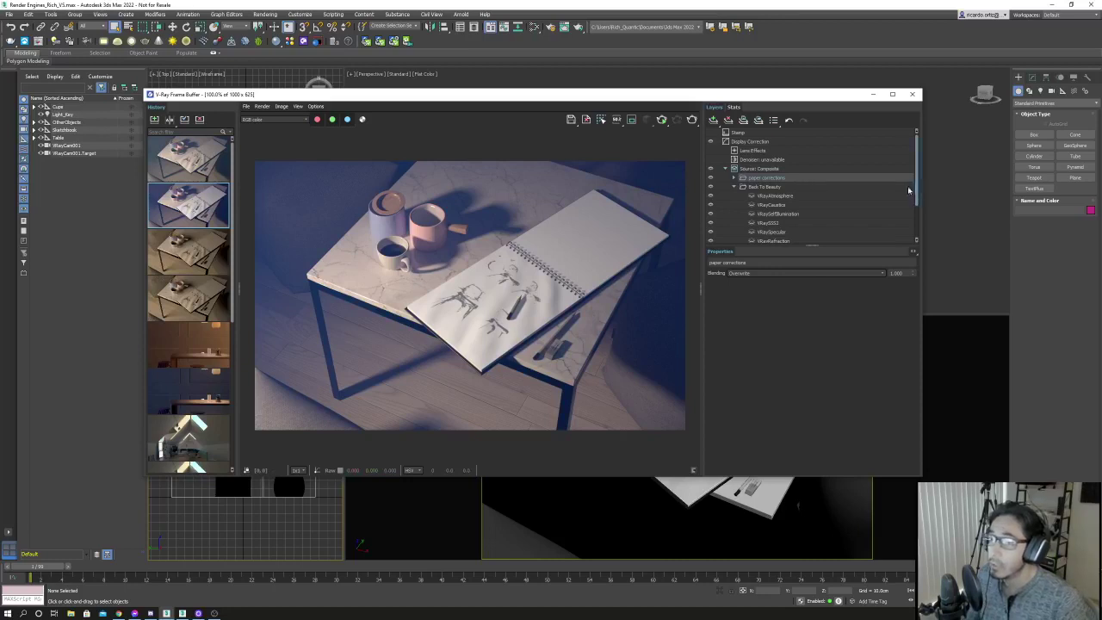
{"action": "left_click", "coordinate": [809, 171]}
{"action": "left_click_drag", "start_coordinate": [814, 247], "coordinate": [813, 303]}
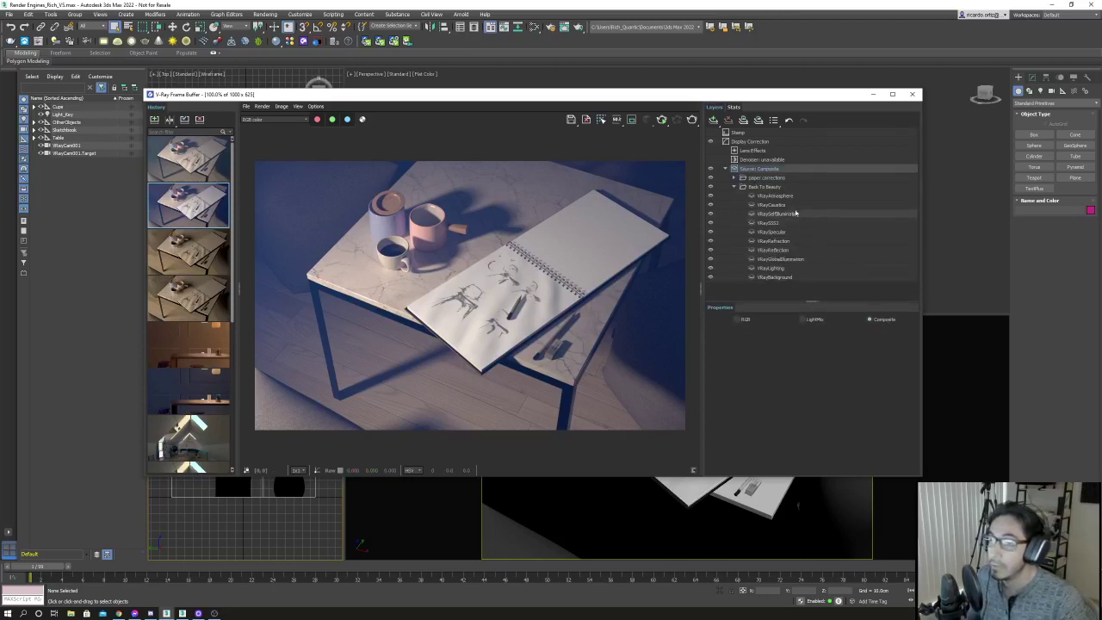
{"action": "left_click", "coordinate": [737, 319]}
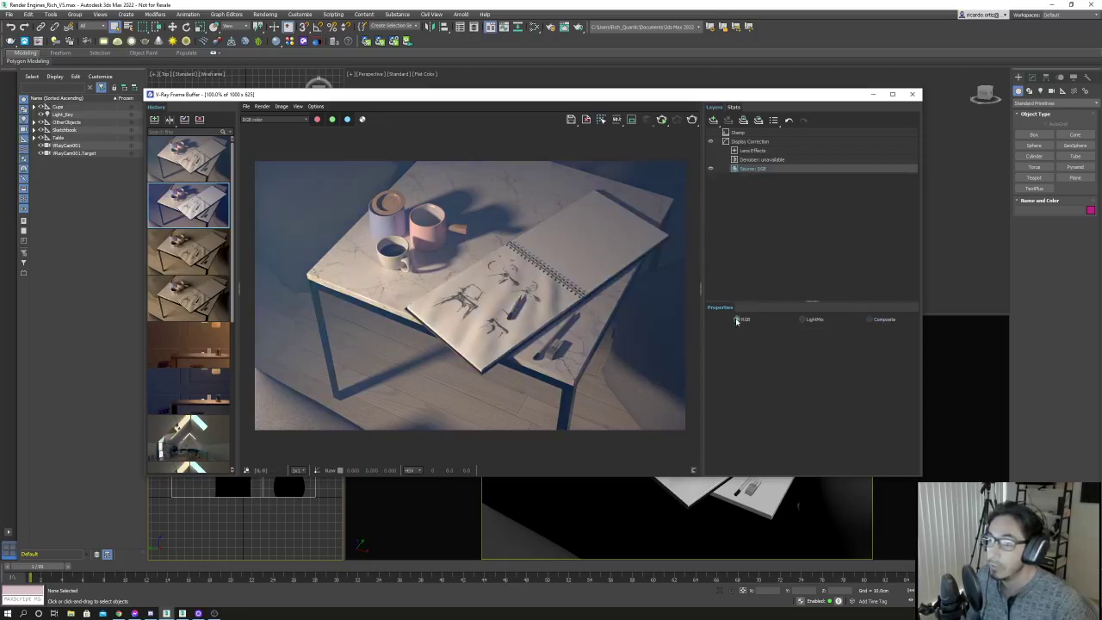
{"action": "left_click", "coordinate": [870, 319]}
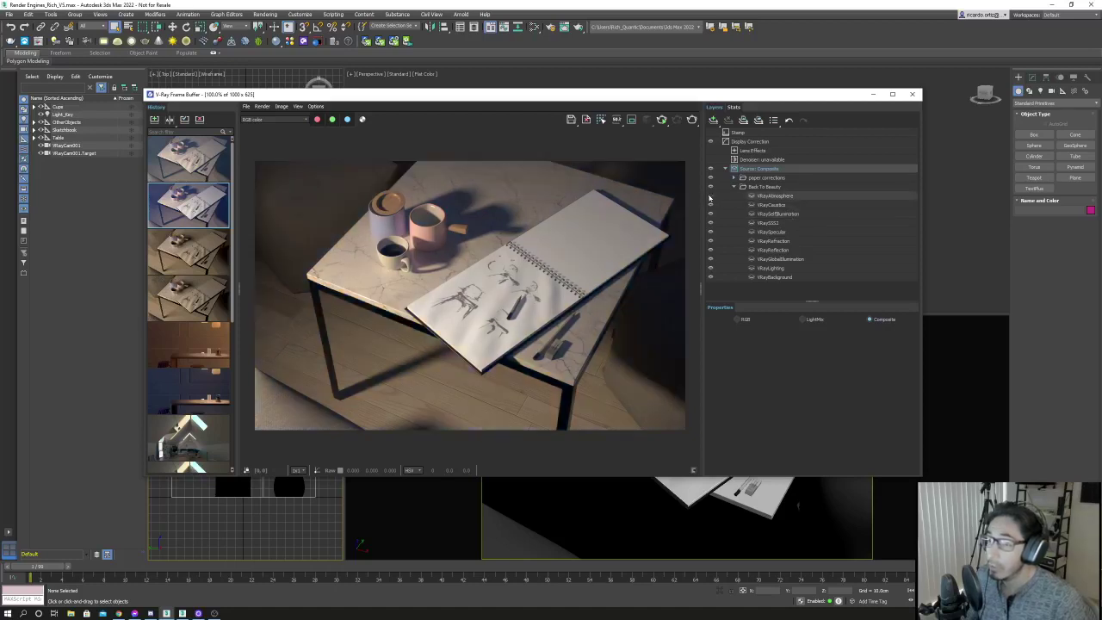
Hide the Atmosphere, Caustics, SelfIllumination, SSS2, Specular and Refraction layers, then re-show Atmosphere.
{"action": "left_click", "coordinate": [710, 198]}
{"action": "left_click", "coordinate": [711, 205]}
{"action": "left_click", "coordinate": [710, 214]}
{"action": "left_click", "coordinate": [711, 222]}
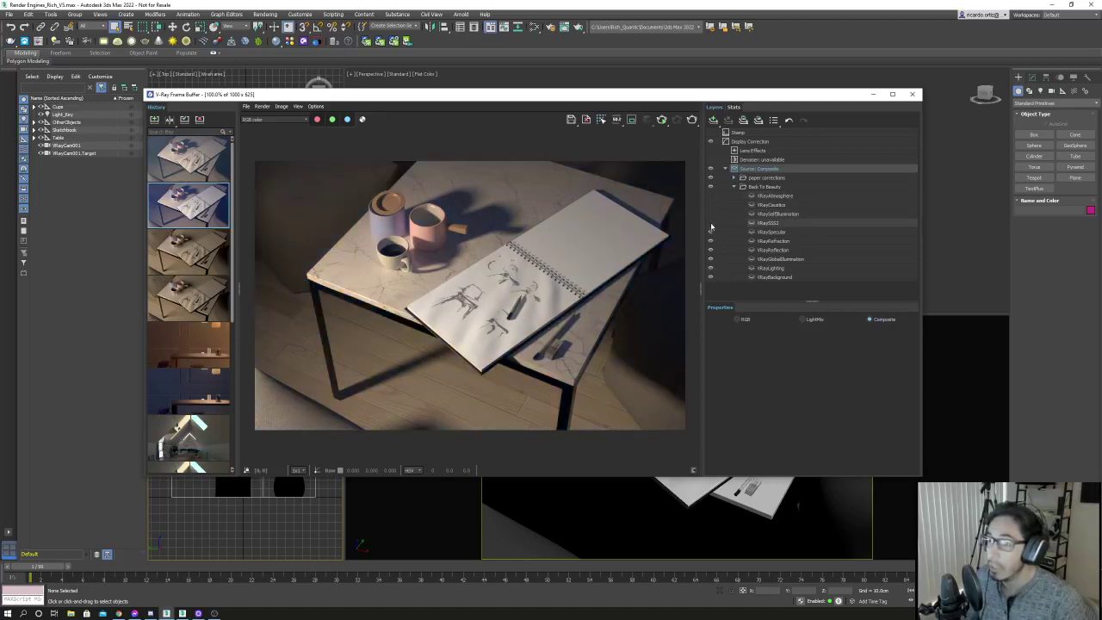
{"action": "left_click", "coordinate": [711, 232]}
{"action": "left_click", "coordinate": [711, 241]}
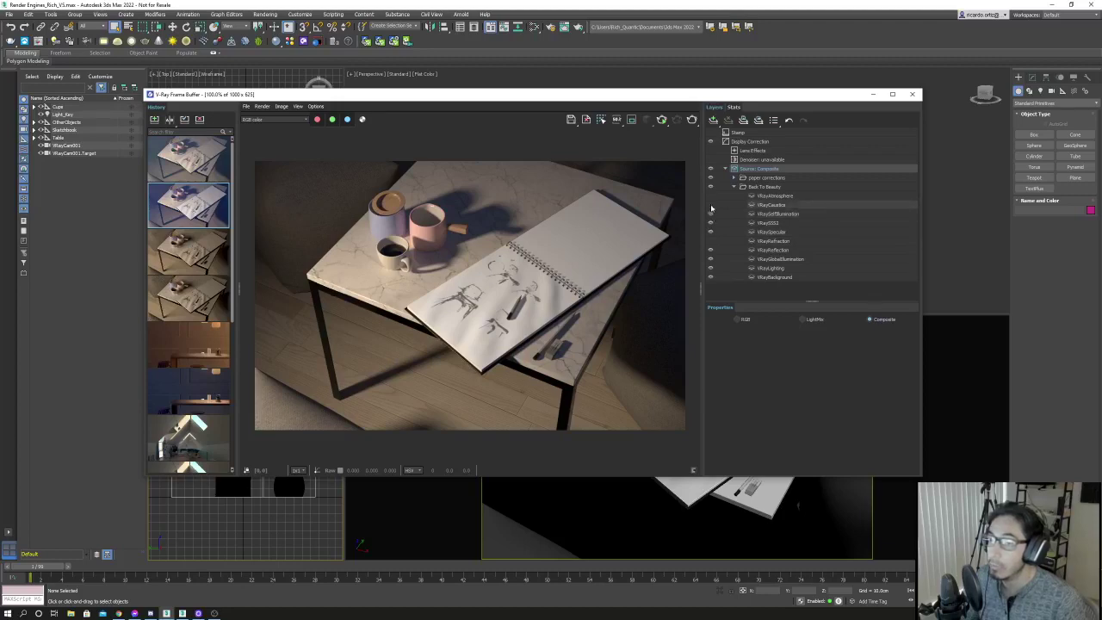
{"action": "left_click", "coordinate": [710, 197]}
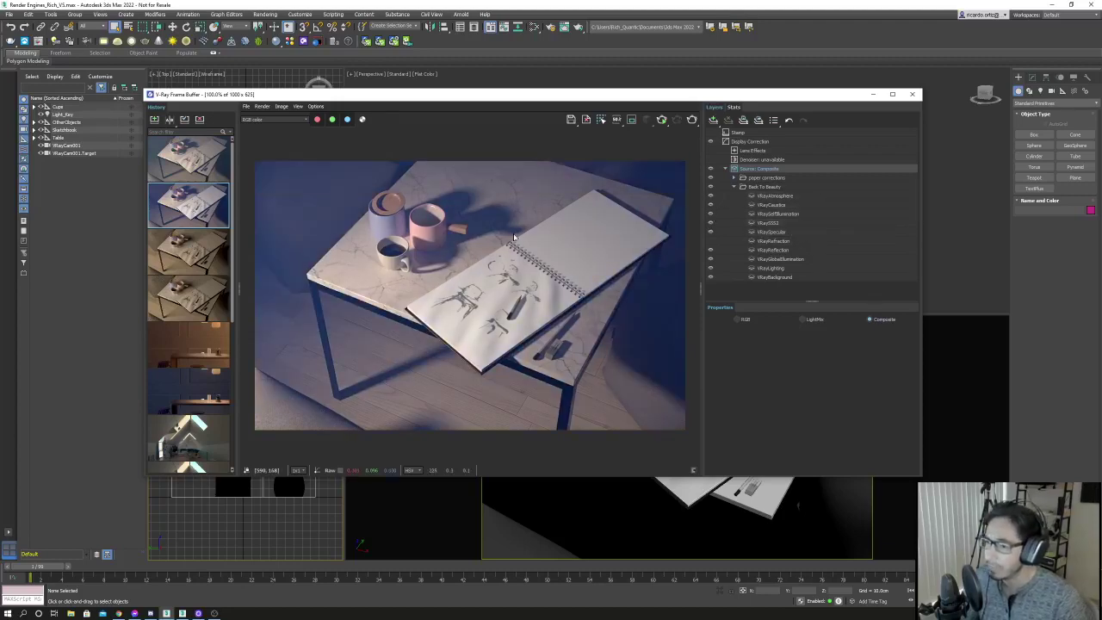
Close the frame buffer and open 'escena de animacion simple.max' from the Escritorio folder.
{"action": "left_click_drag", "start_coordinate": [639, 97], "coordinate": [654, 103]}
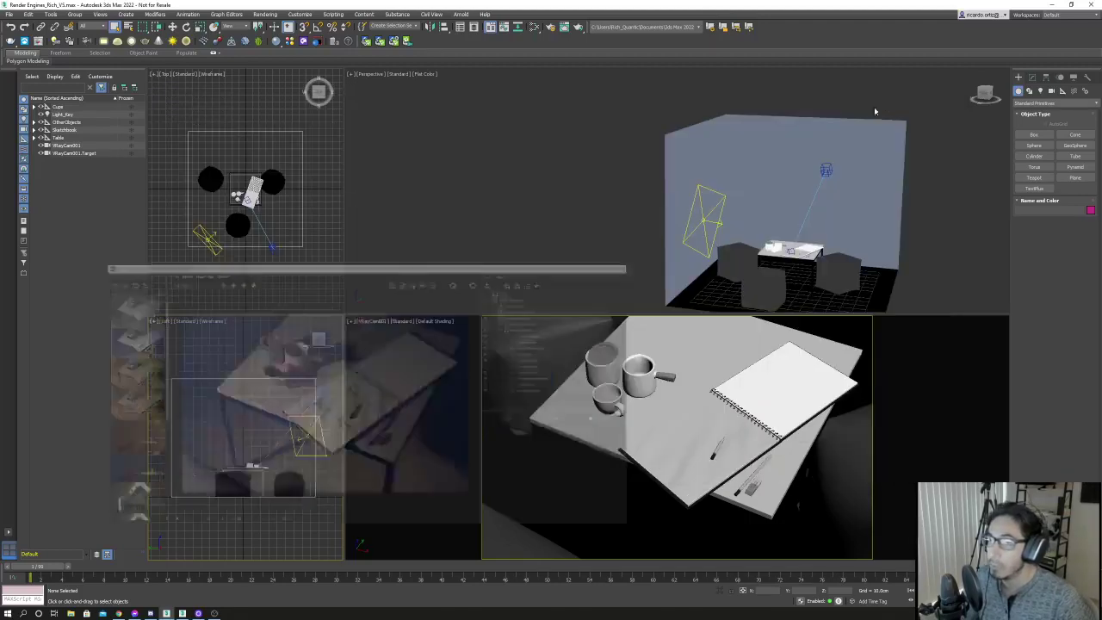
{"action": "left_click", "coordinate": [890, 102]}
{"action": "left_click", "coordinate": [10, 15]}
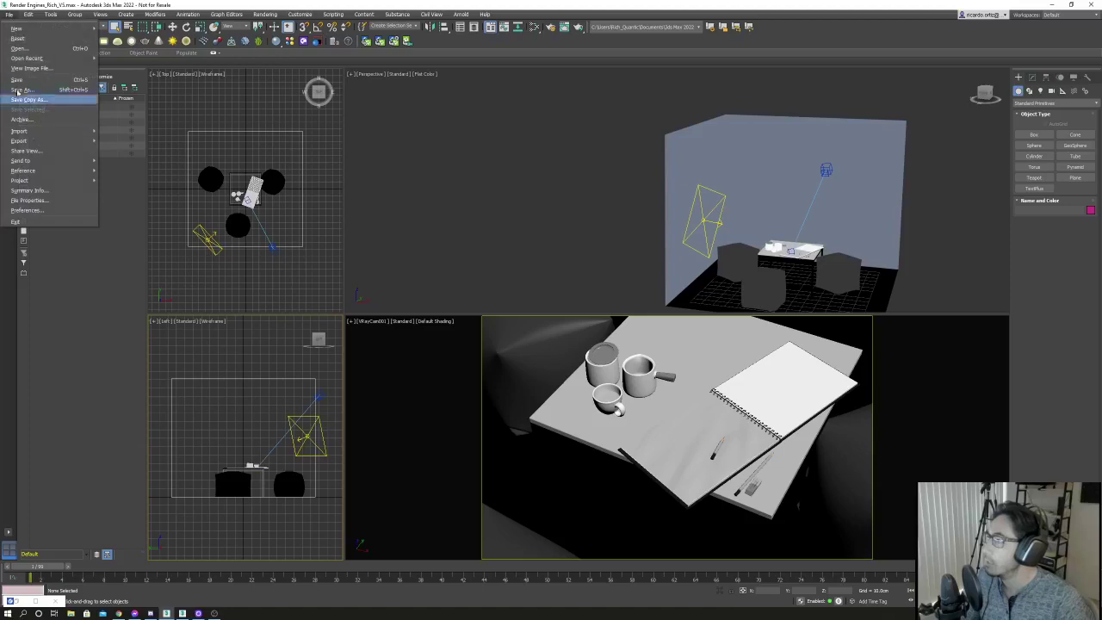
{"action": "left_click", "coordinate": [26, 50]}
{"action": "left_click", "coordinate": [551, 322]}
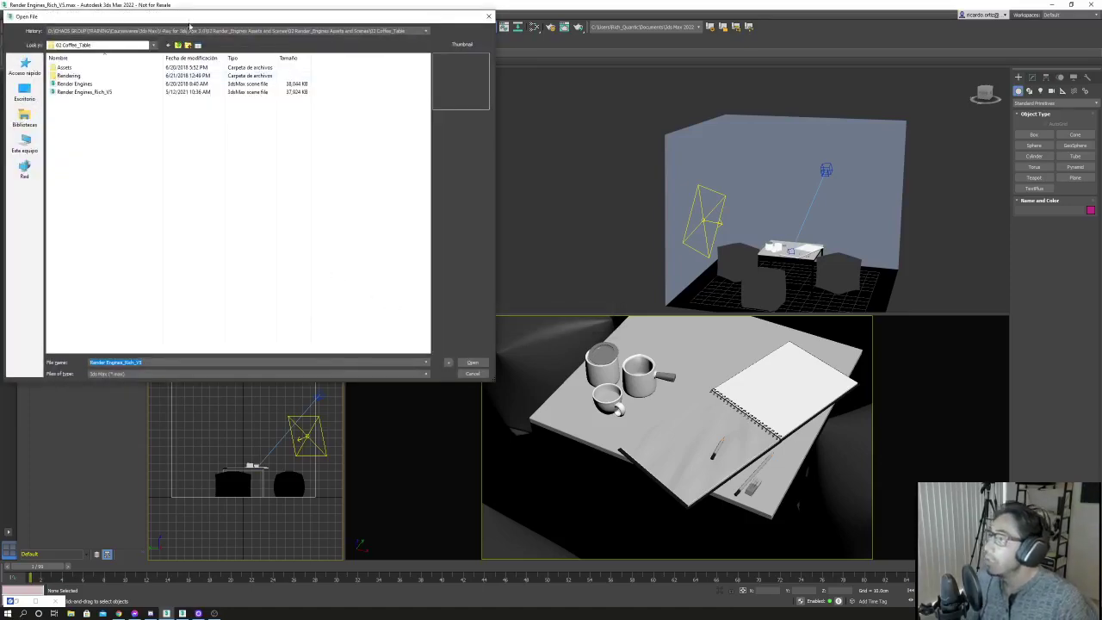
{"action": "left_click_drag", "start_coordinate": [189, 21], "coordinate": [348, 61]}
{"action": "left_click", "coordinate": [183, 132]}
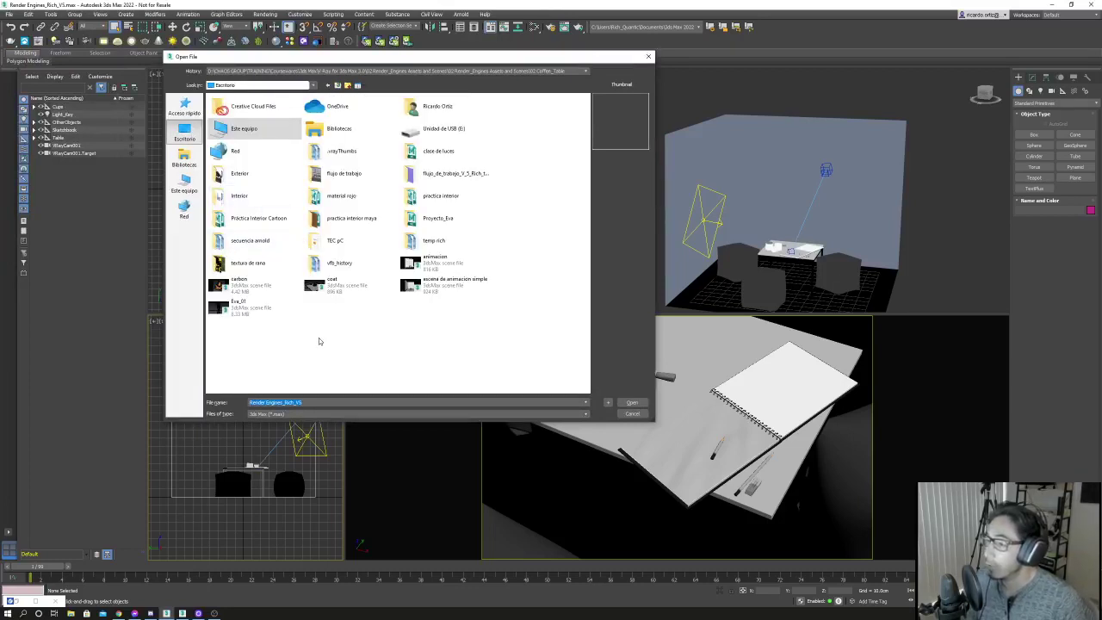
{"action": "left_click", "coordinate": [435, 262]}
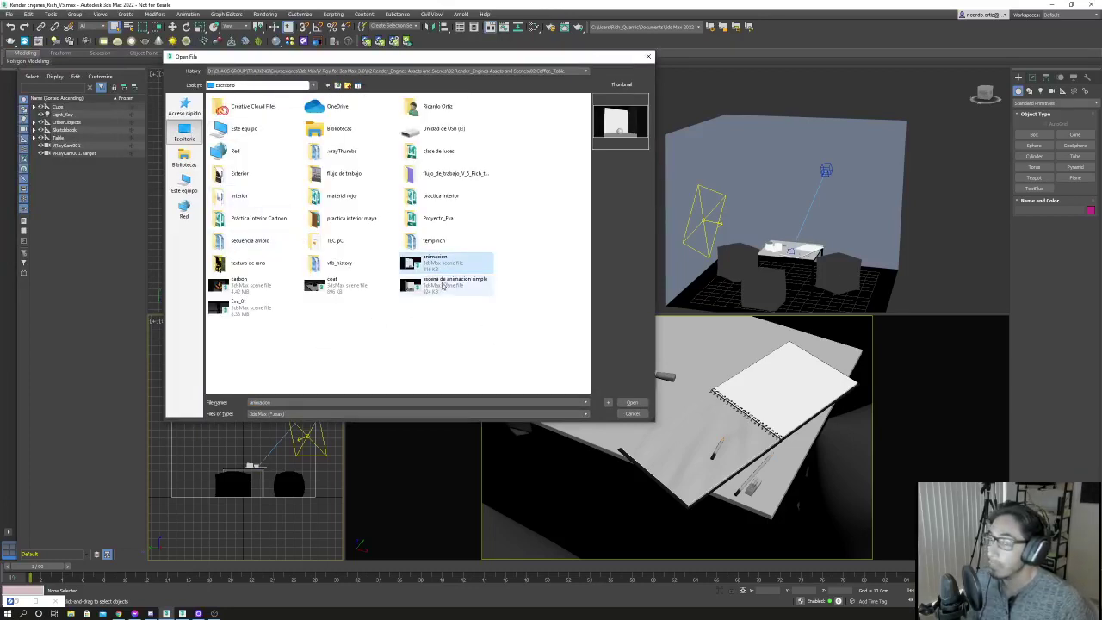
{"action": "left_click", "coordinate": [442, 286]}
{"action": "left_click", "coordinate": [632, 402]}
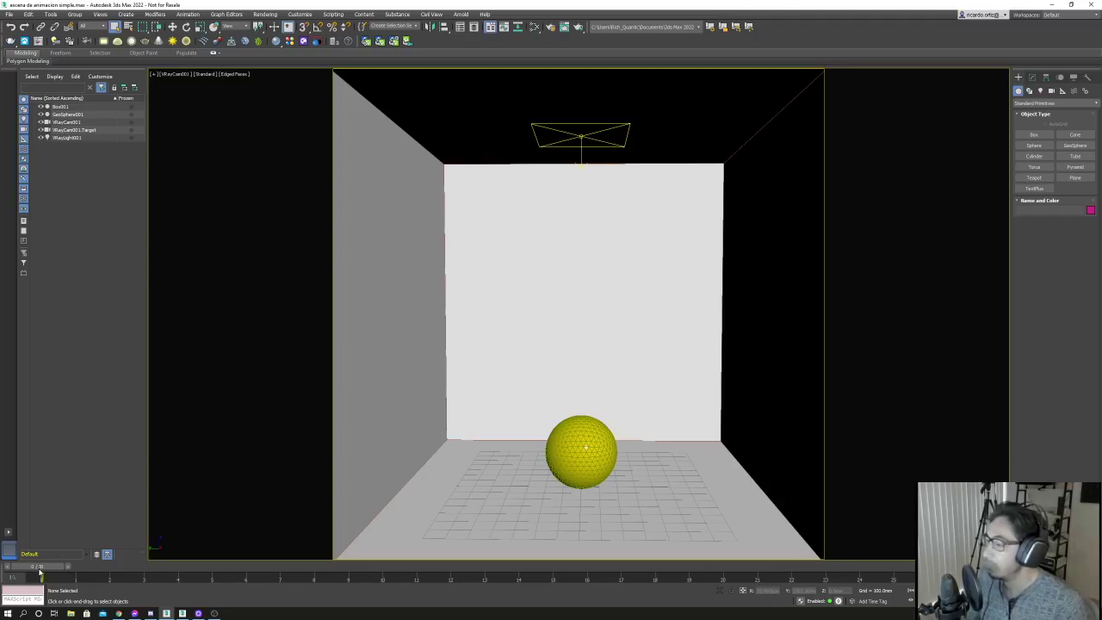
Go to frame 2 and render the camera view in the V-Ray Frame Buffer.
{"action": "left_click_drag", "start_coordinate": [41, 566], "coordinate": [110, 566]}
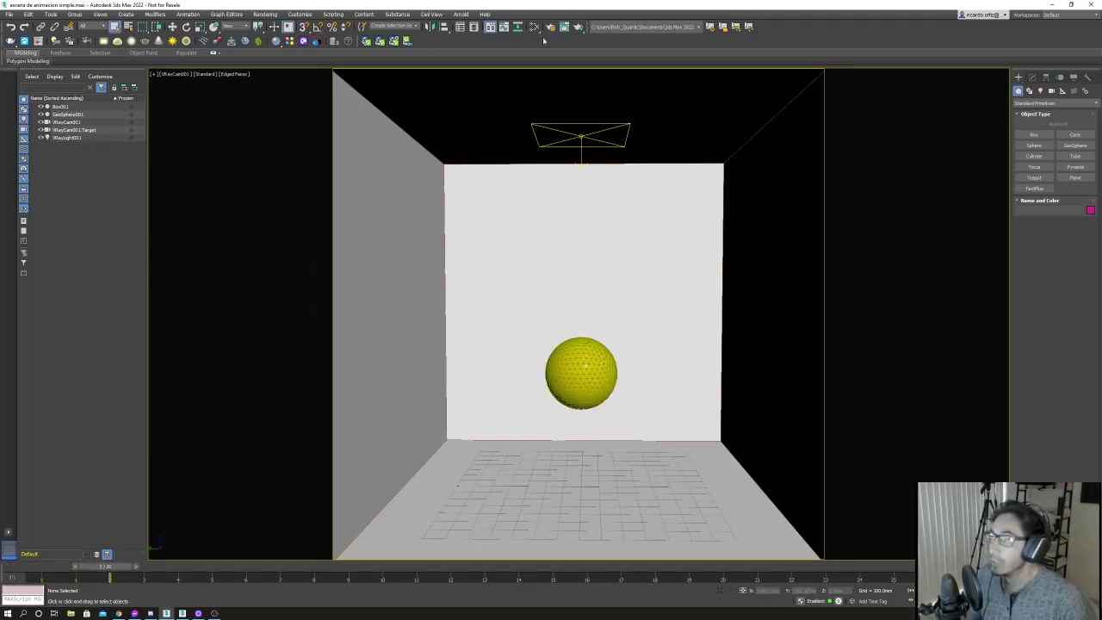
{"action": "left_click", "coordinate": [38, 41]}
{"action": "mouse_move", "coordinate": [462, 108]}
{"action": "left_mouse_down"}
{"action": "mouse_move", "coordinate": [486, 112]}
{"action": "mouse_move", "coordinate": [458, 117]}
{"action": "left_mouse_up"}
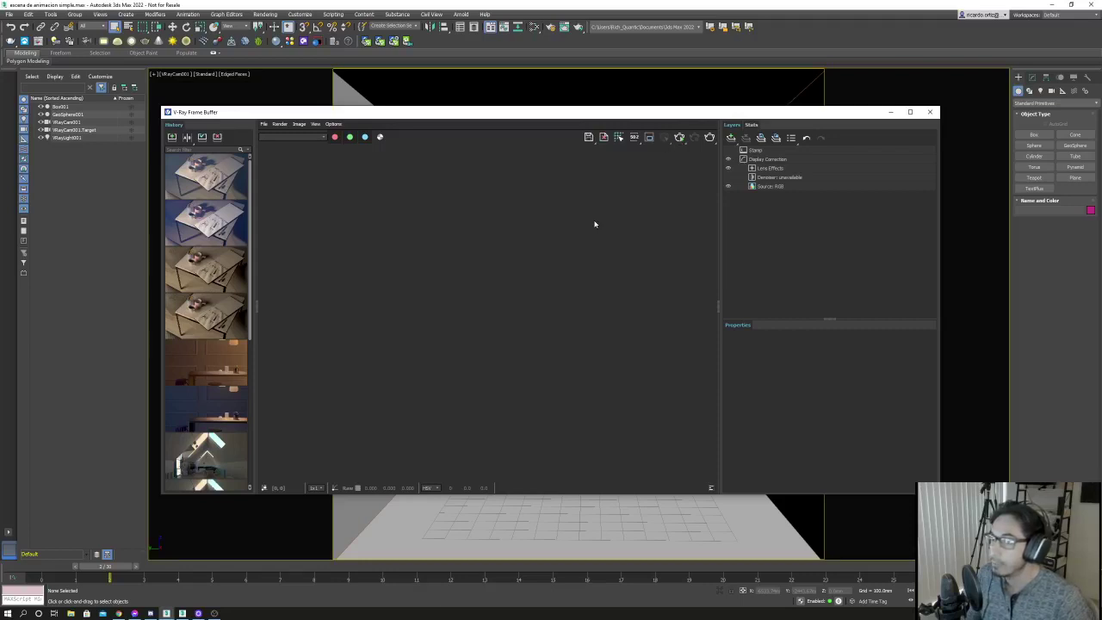
{"action": "left_click", "coordinate": [578, 25]}
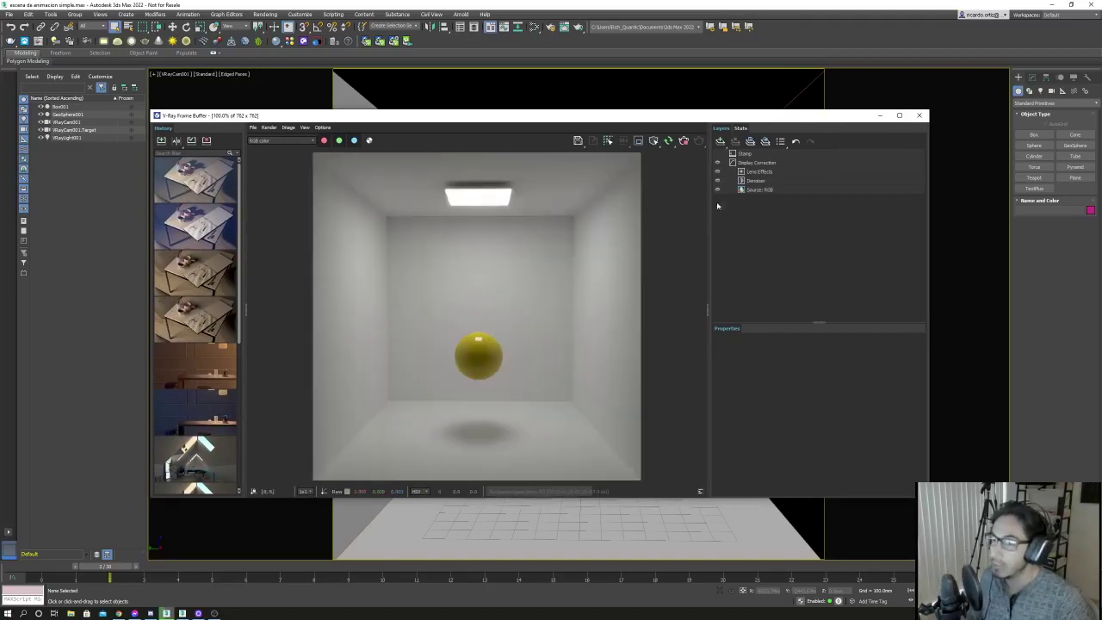
Review the Lens Effects layer of the yellow sphere render, then bring up Render Setup.
{"action": "left_click", "coordinate": [758, 172]}
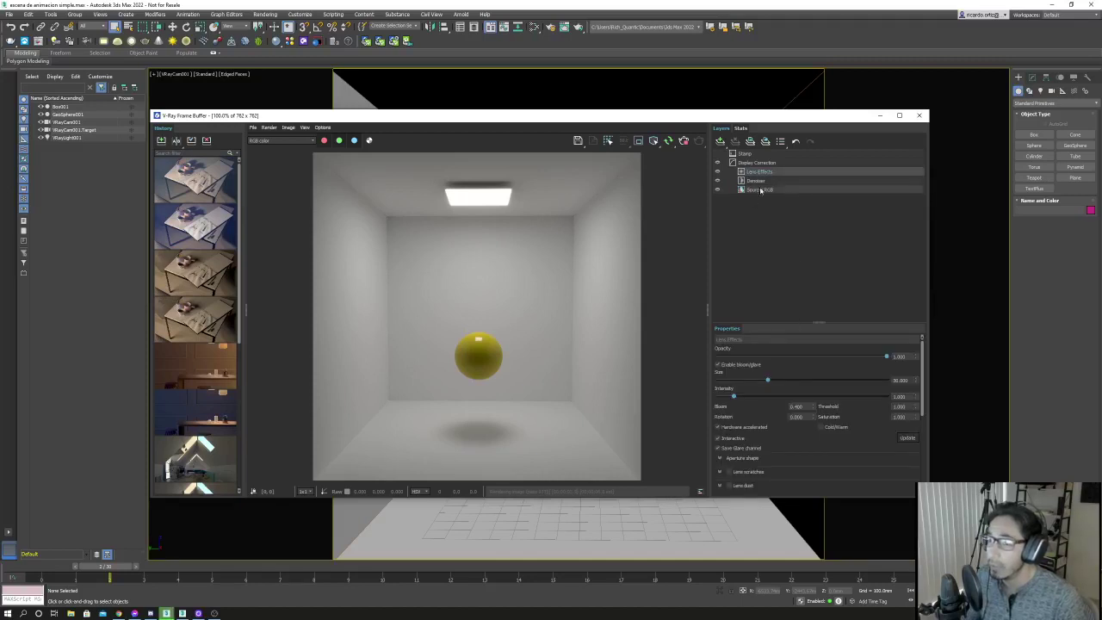
{"action": "left_click_drag", "start_coordinate": [638, 115], "coordinate": [644, 101]}
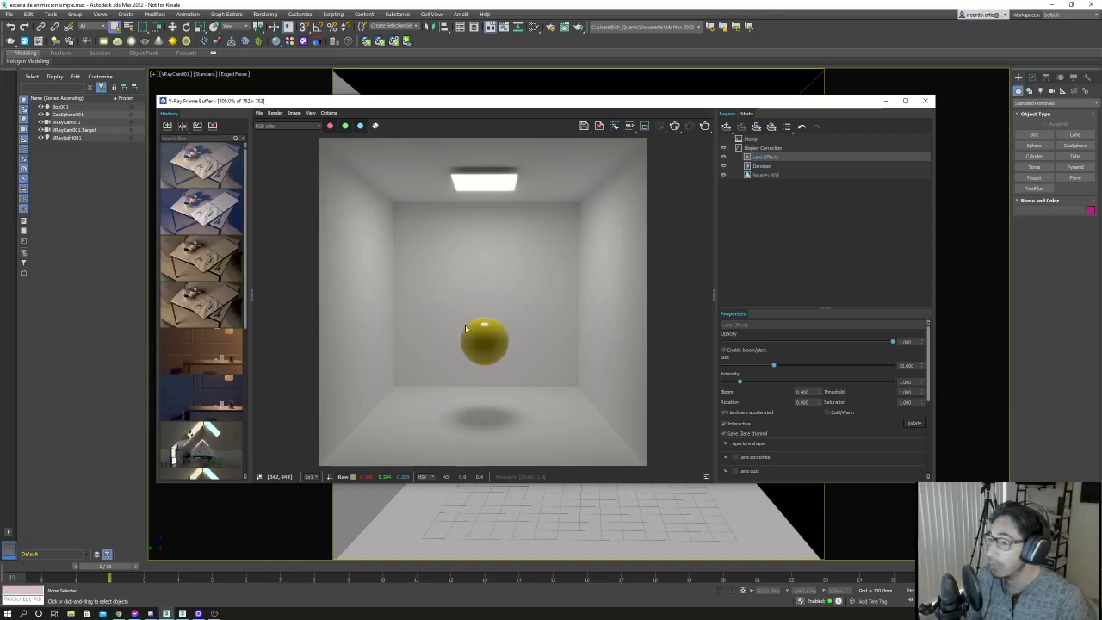
{"action": "left_click_drag", "start_coordinate": [456, 101], "coordinate": [433, 100]}
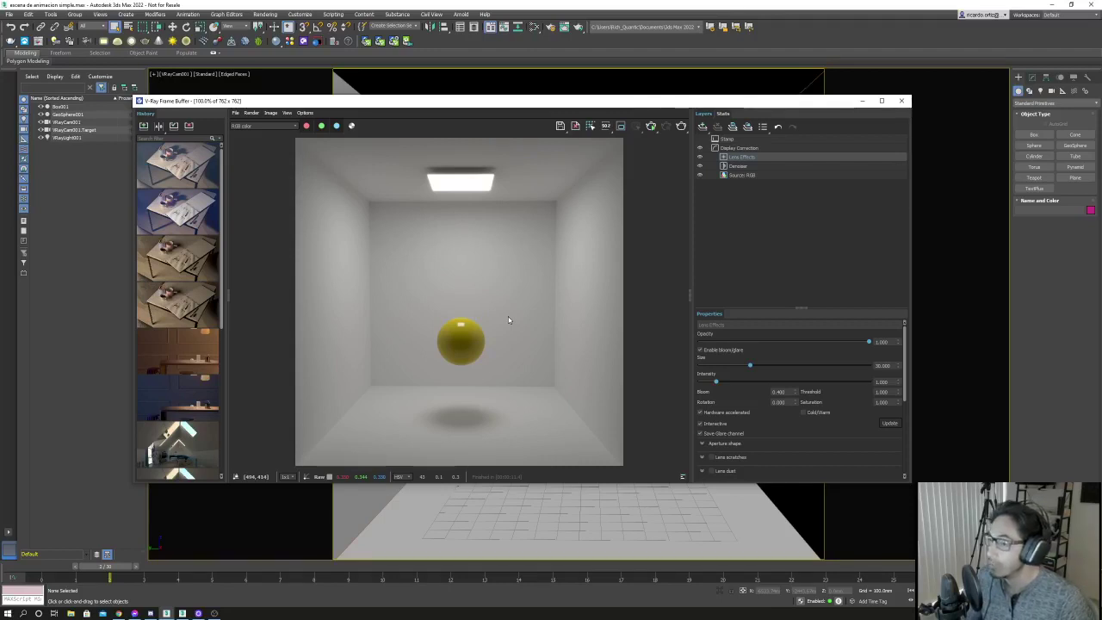
{"action": "left_click_drag", "start_coordinate": [463, 104], "coordinate": [438, 107]}
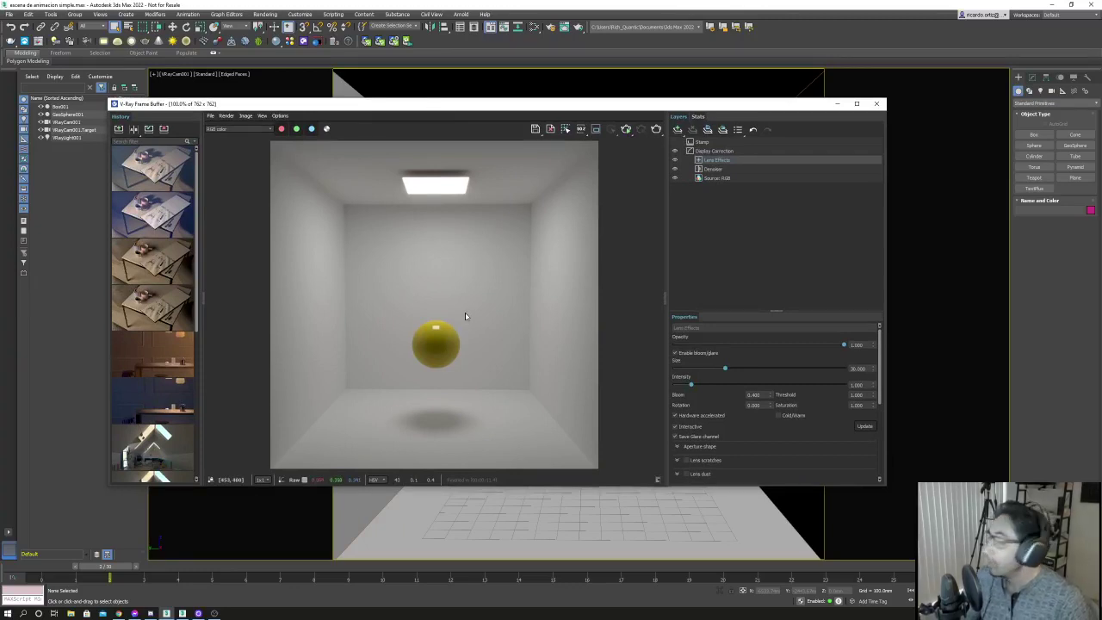
{"action": "left_click", "coordinate": [558, 42]}
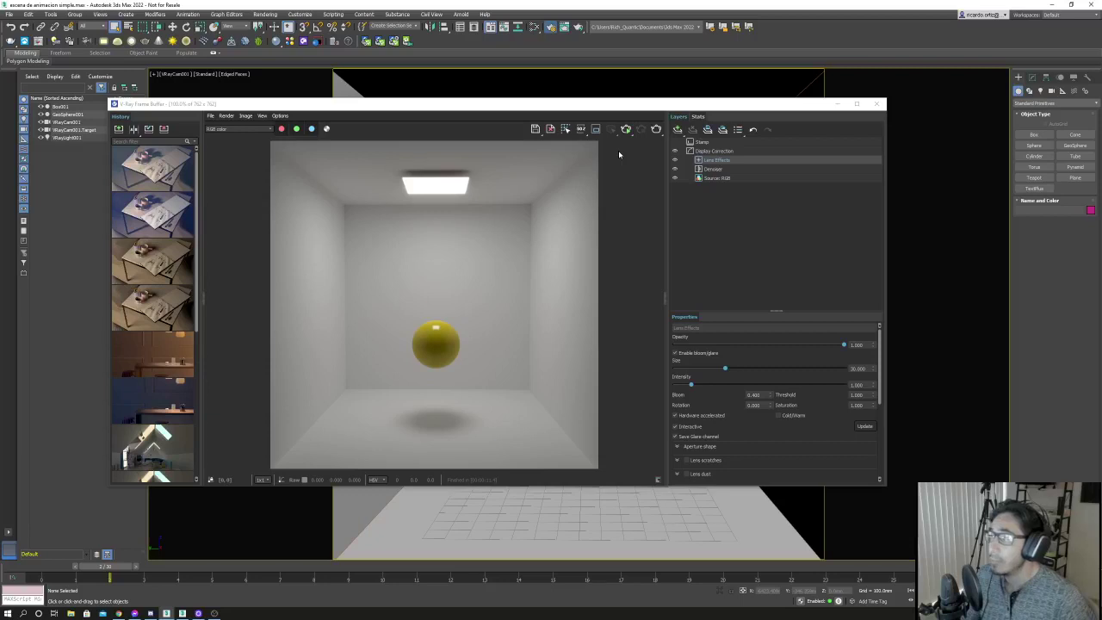
Remove the VRayDenoiser element from the Render Elements list.
{"action": "left_click_drag", "start_coordinate": [402, 113], "coordinate": [603, 113]}
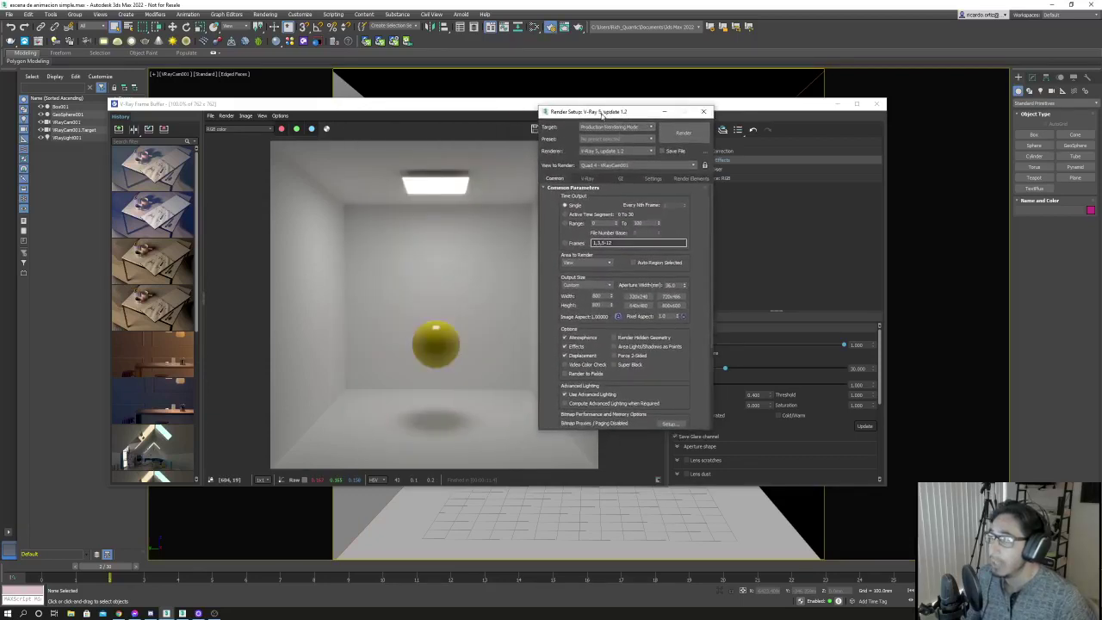
{"action": "left_click", "coordinate": [690, 178]}
{"action": "left_click", "coordinate": [575, 228]}
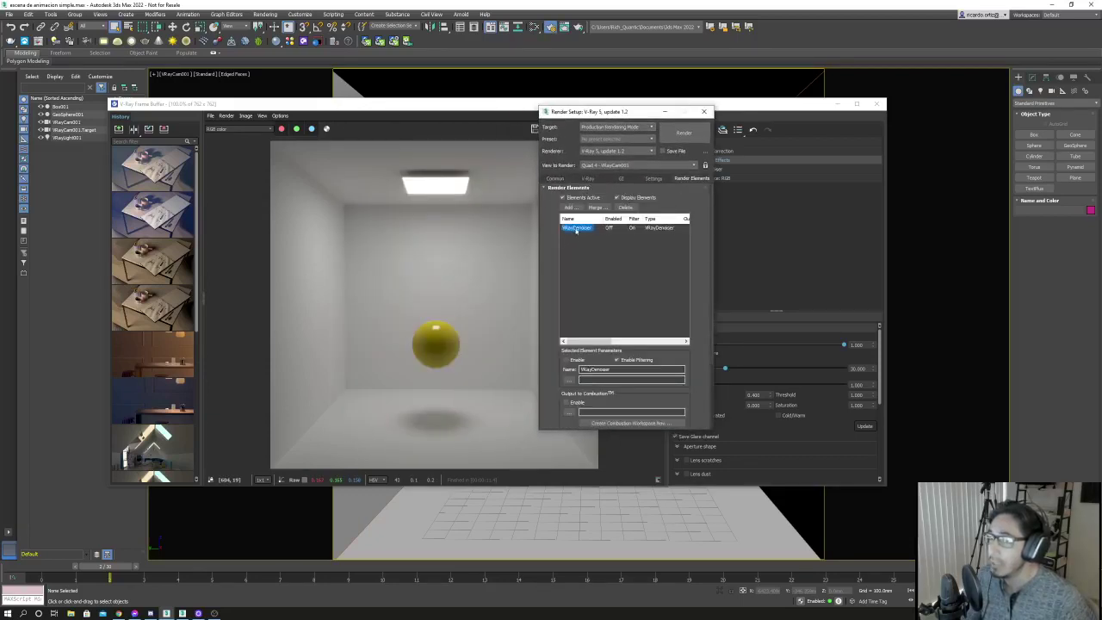
{"action": "left_click", "coordinate": [626, 207]}
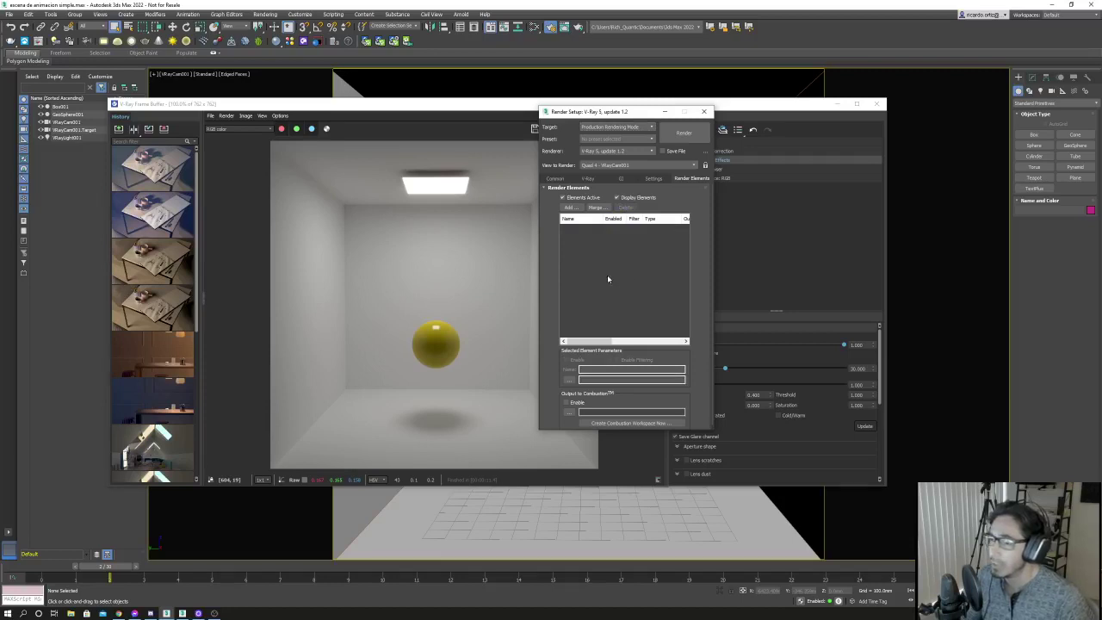
{"action": "left_click_drag", "start_coordinate": [600, 113], "coordinate": [682, 101]}
Add a VRayBackToBeauty element from the render element list.
{"action": "left_click", "coordinate": [650, 194]}
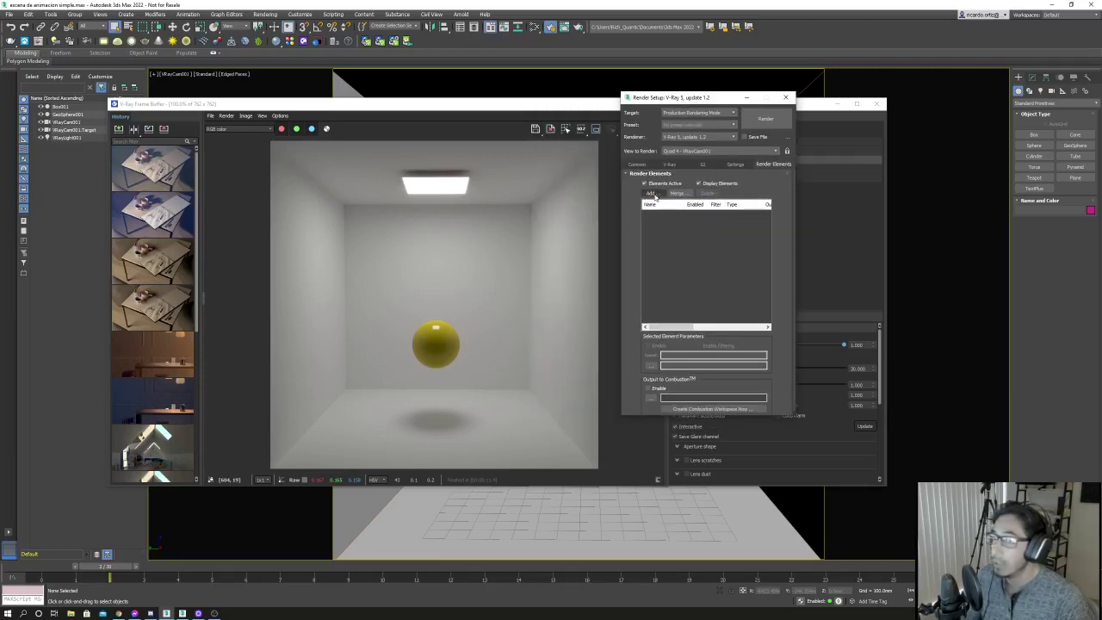
{"action": "scroll", "coordinate": [709, 228], "scroll_direction": "down", "scroll_amount": 1}
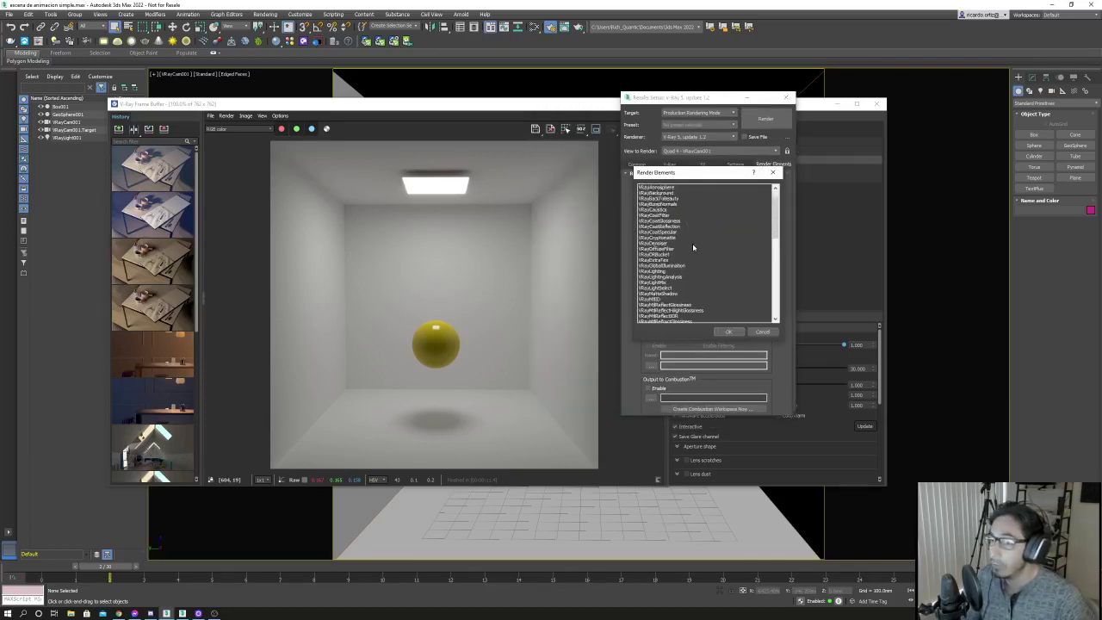
{"action": "scroll", "coordinate": [685, 231], "scroll_direction": "down", "scroll_amount": 2}
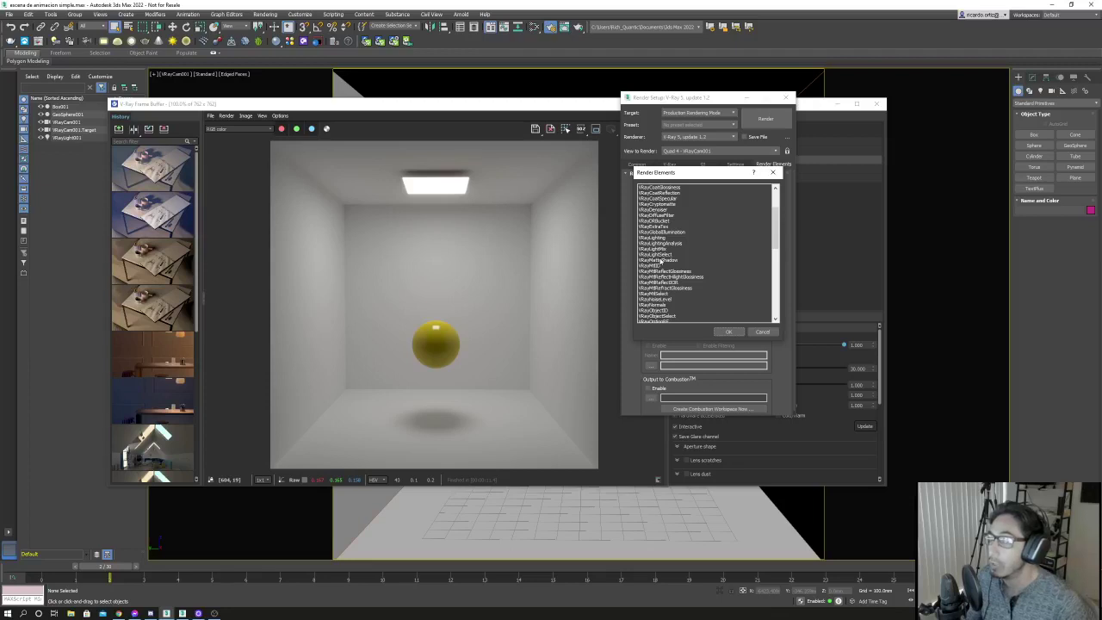
{"action": "scroll", "coordinate": [686, 267], "scroll_direction": "down", "scroll_amount": 1}
{"action": "scroll", "coordinate": [686, 266], "scroll_direction": "down", "scroll_amount": 1}
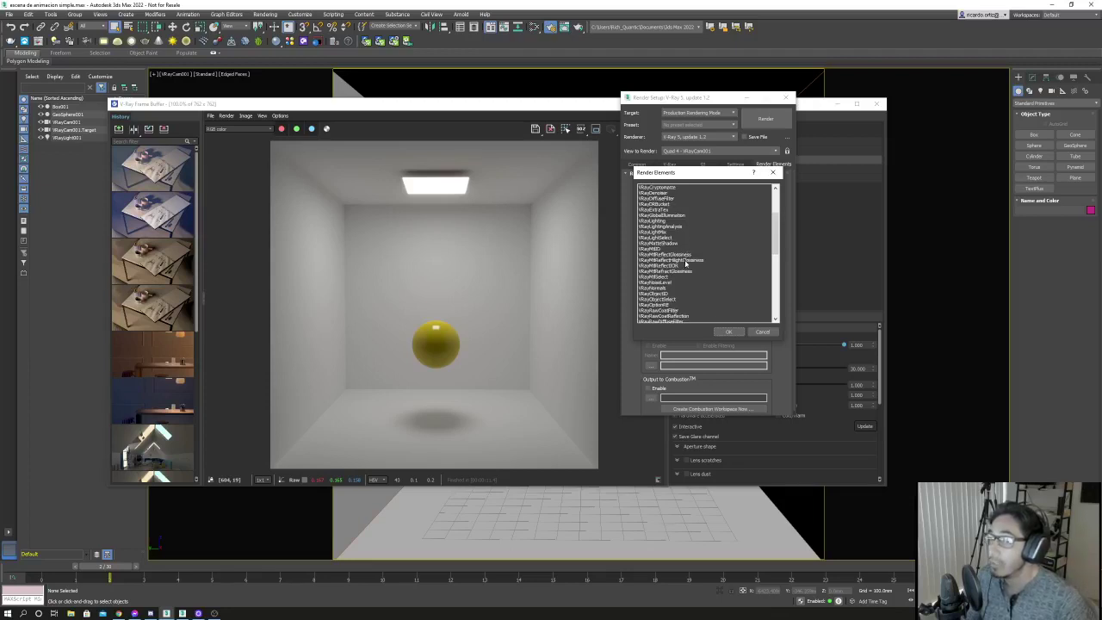
{"action": "scroll", "coordinate": [684, 264], "scroll_direction": "down", "scroll_amount": 2}
{"action": "scroll", "coordinate": [683, 264], "scroll_direction": "down", "scroll_amount": 1}
{"action": "scroll", "coordinate": [683, 265], "scroll_direction": "down", "scroll_amount": 1}
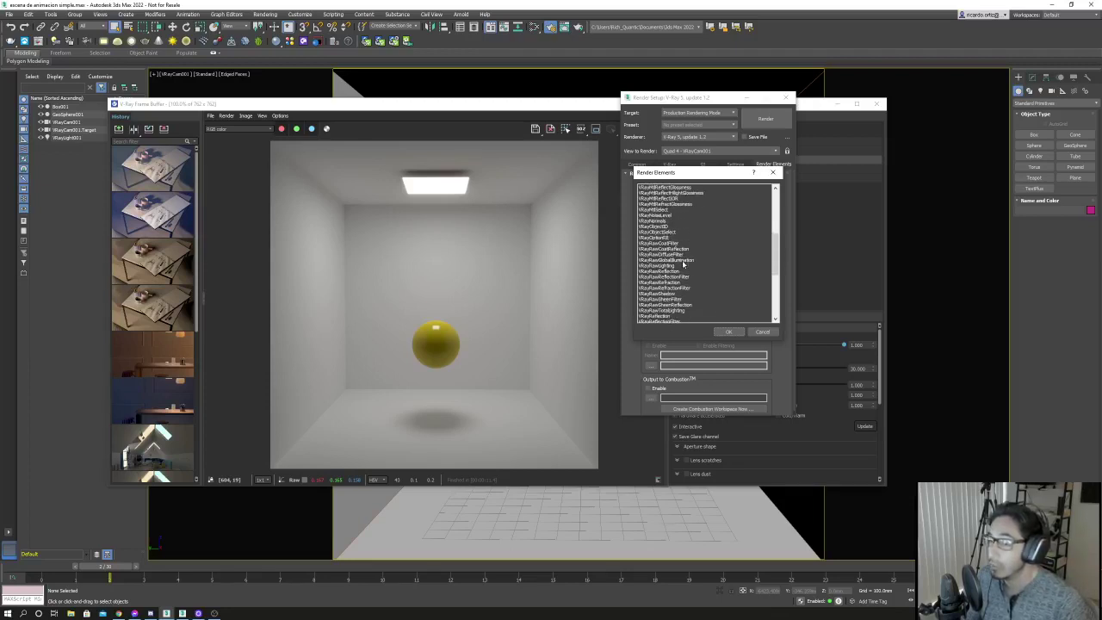
{"action": "scroll", "coordinate": [700, 259], "scroll_direction": "down", "scroll_amount": 2}
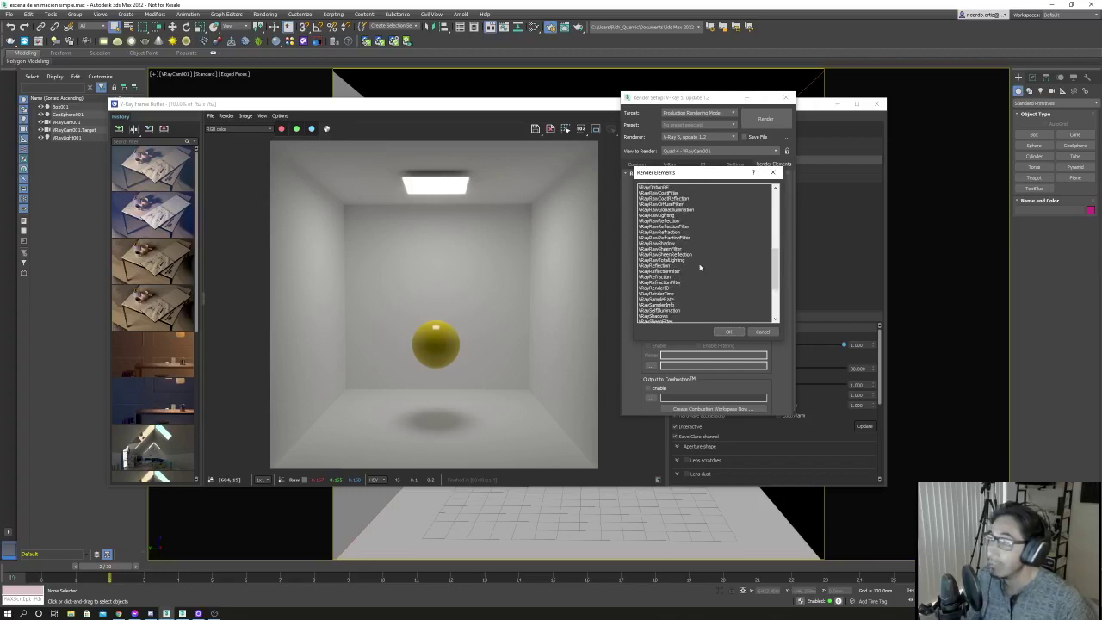
{"action": "scroll", "coordinate": [698, 263], "scroll_direction": "down", "scroll_amount": 1}
{"action": "scroll", "coordinate": [697, 267], "scroll_direction": "down", "scroll_amount": 2}
{"action": "scroll", "coordinate": [697, 270], "scroll_direction": "down", "scroll_amount": 2}
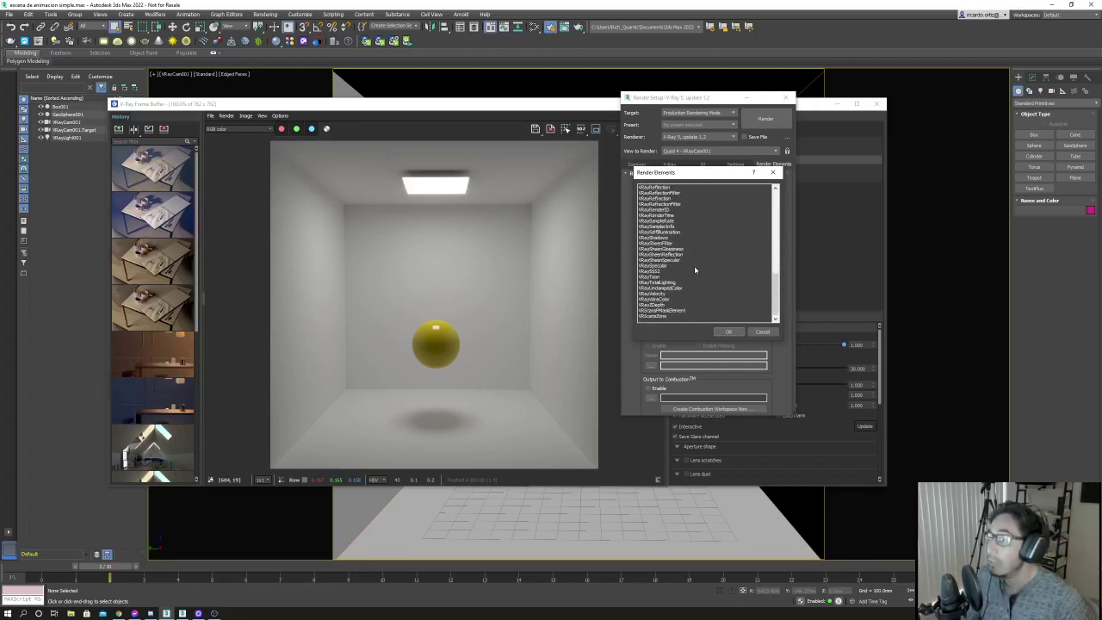
{"action": "scroll", "coordinate": [694, 267], "scroll_direction": "up", "scroll_amount": 2}
{"action": "scroll", "coordinate": [694, 266], "scroll_direction": "up", "scroll_amount": 3}
{"action": "scroll", "coordinate": [694, 266], "scroll_direction": "up", "scroll_amount": 3}
{"action": "scroll", "coordinate": [695, 271], "scroll_direction": "up", "scroll_amount": 1}
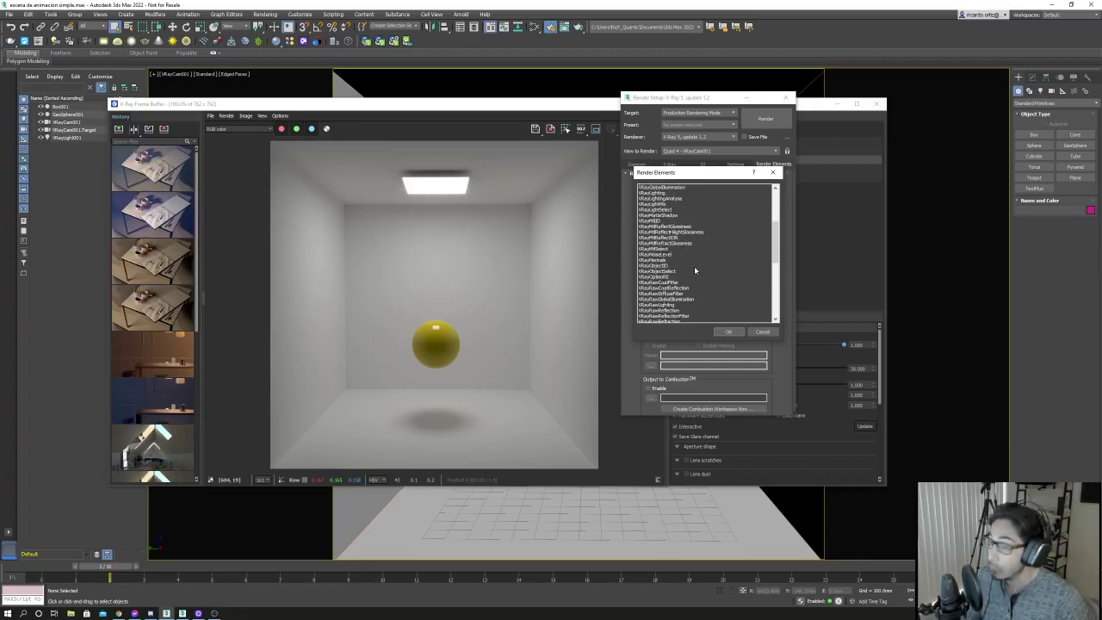
{"action": "scroll", "coordinate": [694, 272], "scroll_direction": "up", "scroll_amount": 2}
{"action": "scroll", "coordinate": [692, 273], "scroll_direction": "up", "scroll_amount": 2}
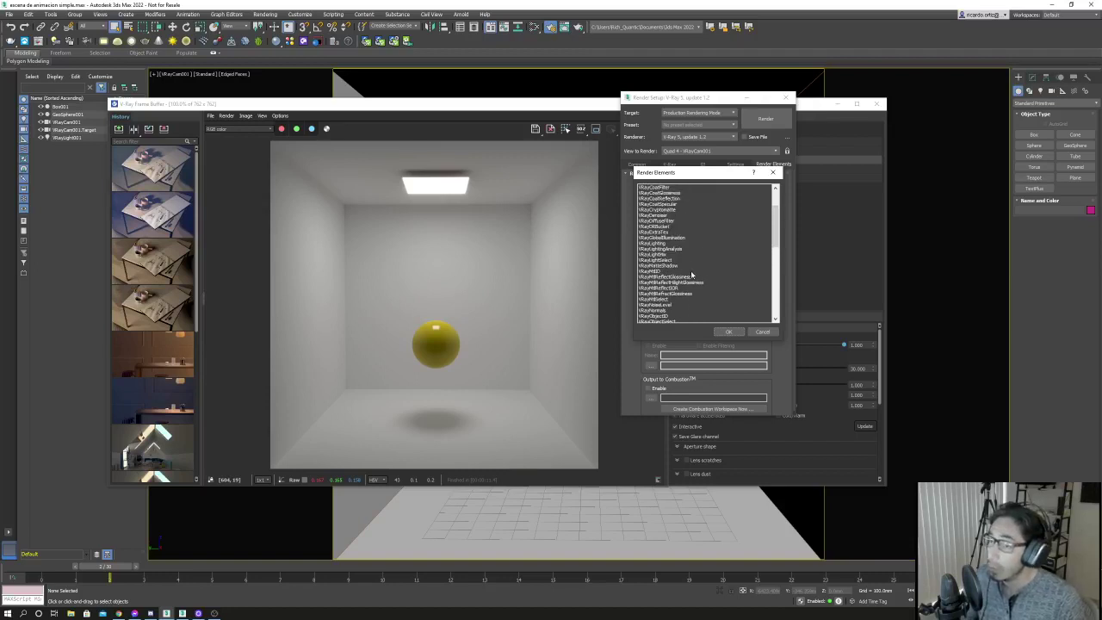
{"action": "scroll", "coordinate": [692, 274], "scroll_direction": "up", "scroll_amount": 1}
{"action": "scroll", "coordinate": [690, 274], "scroll_direction": "up", "scroll_amount": 1}
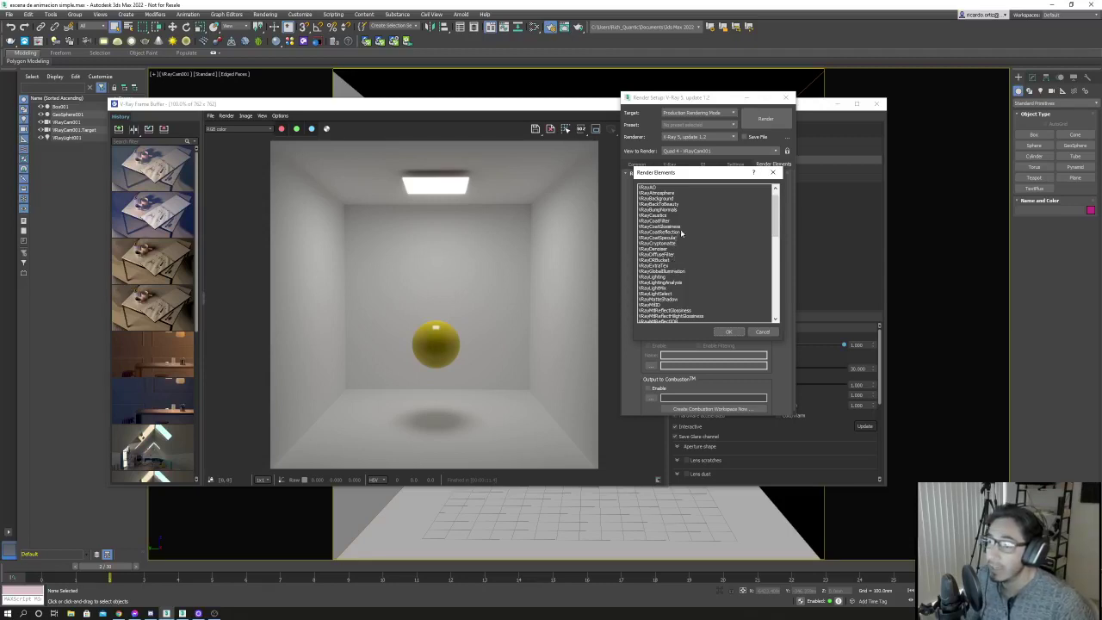
{"action": "left_click", "coordinate": [665, 204]}
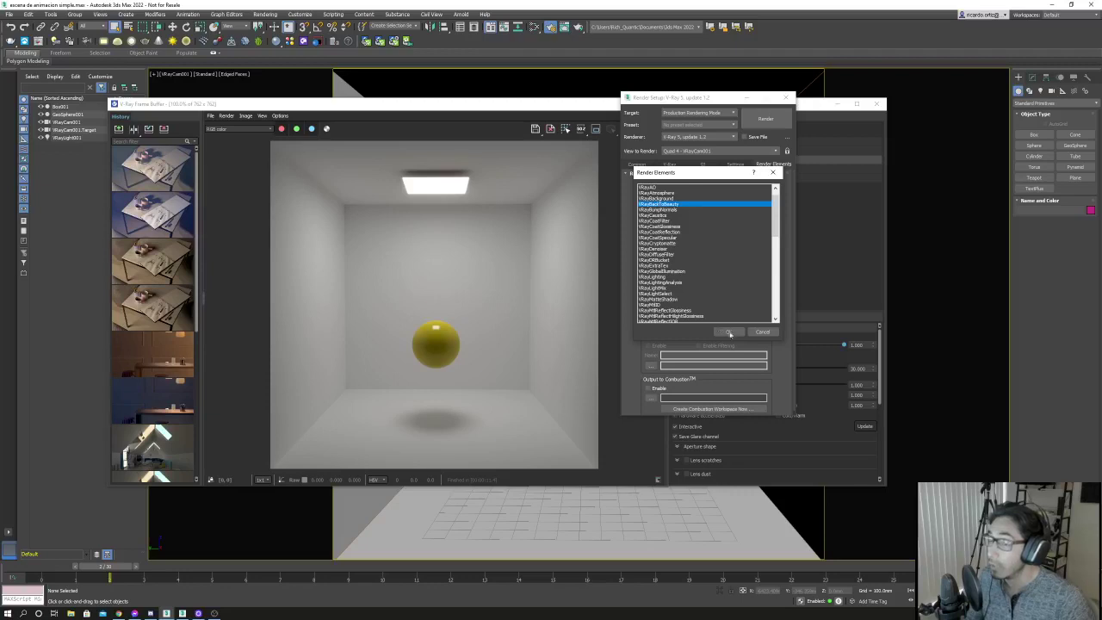
{"action": "left_click", "coordinate": [730, 332]}
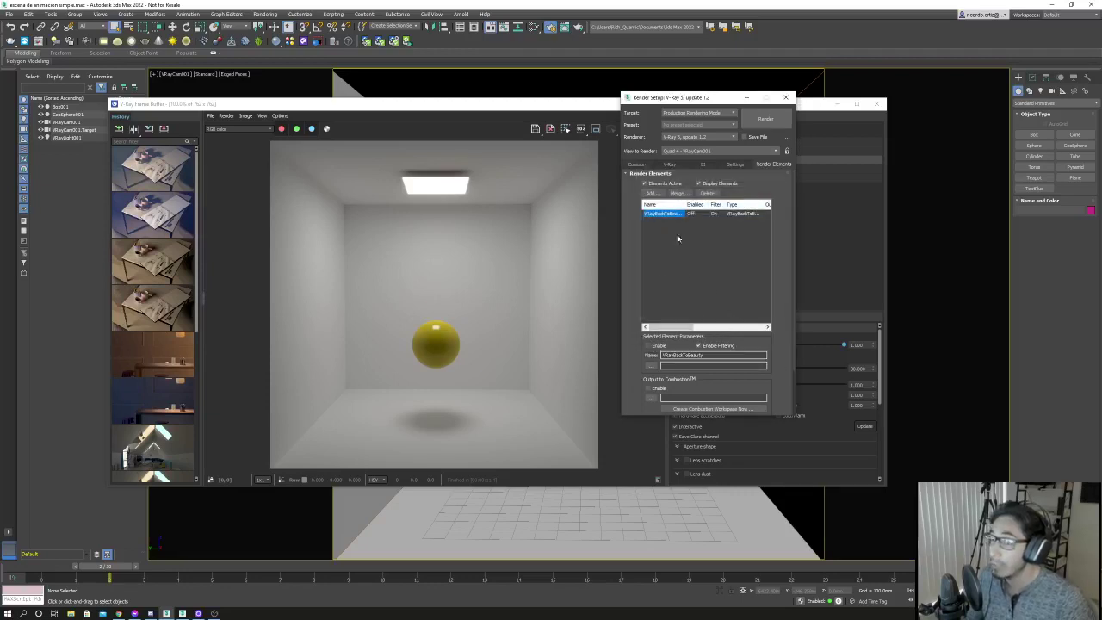
Set the V-Ray image sampler type to Bucket and render the camera view.
{"action": "left_click_drag", "start_coordinate": [701, 99], "coordinate": [671, 97]}
{"action": "left_click", "coordinate": [646, 163]}
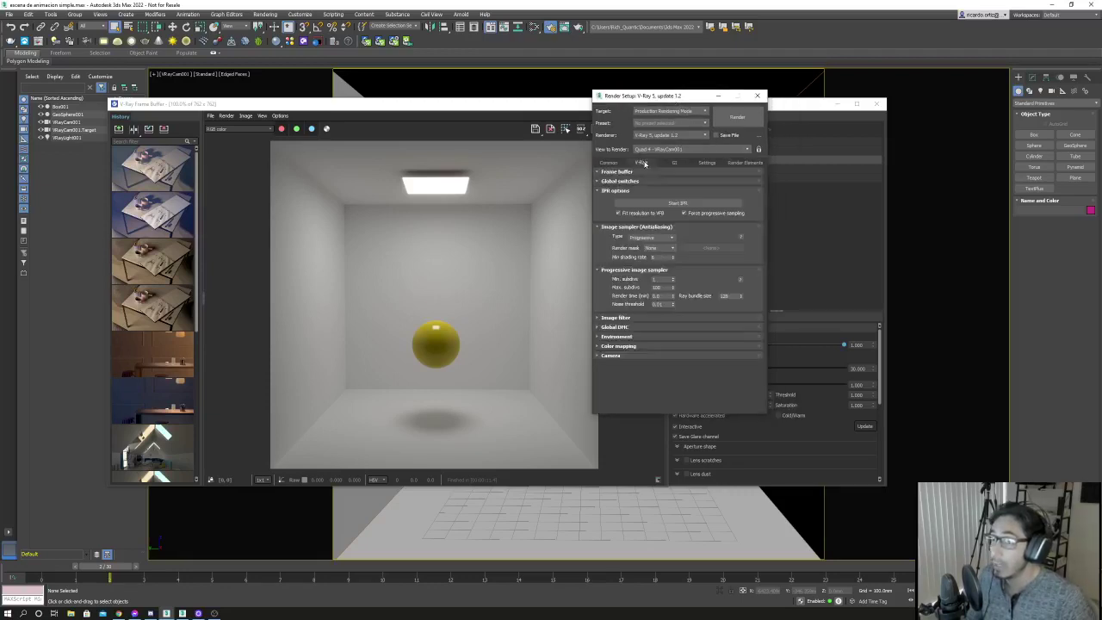
{"action": "left_click", "coordinate": [672, 238]}
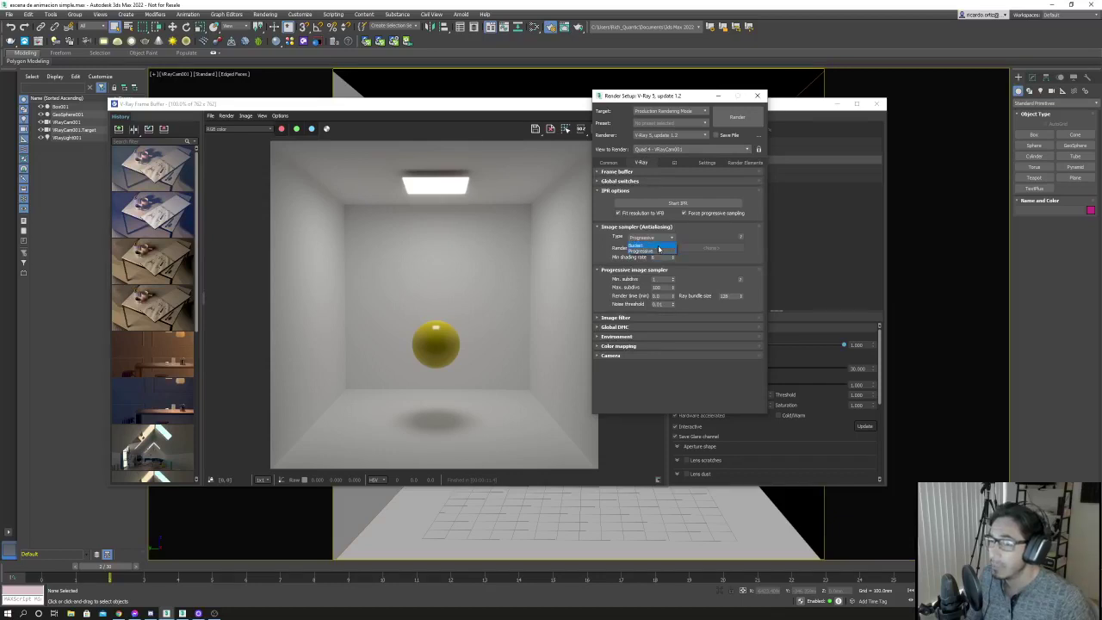
{"action": "left_click", "coordinate": [648, 246]}
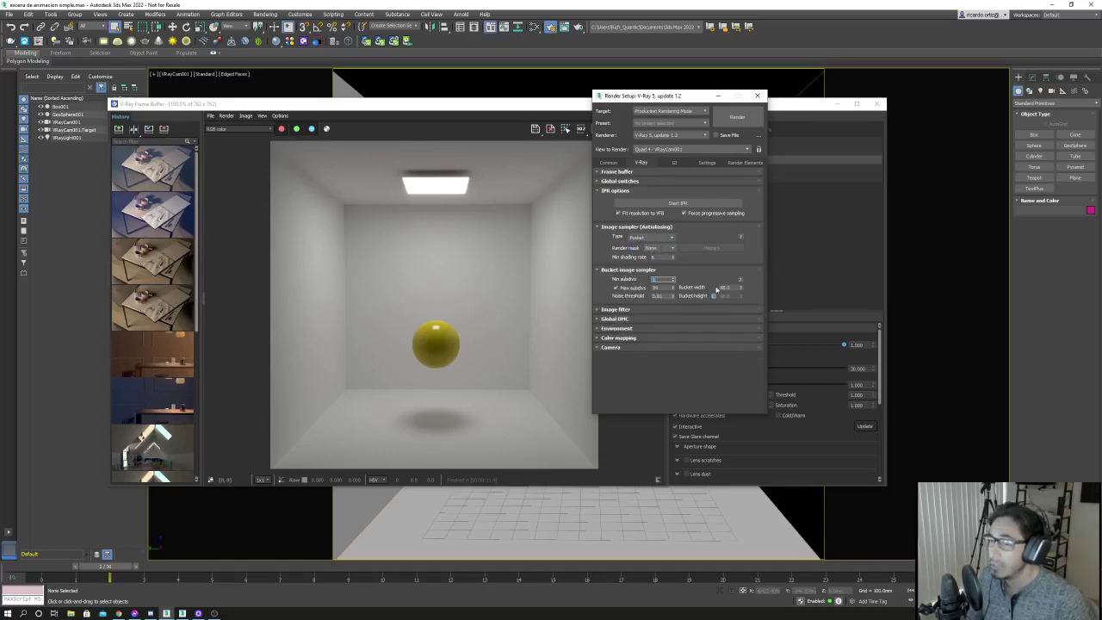
{"action": "left_click", "coordinate": [737, 117]}
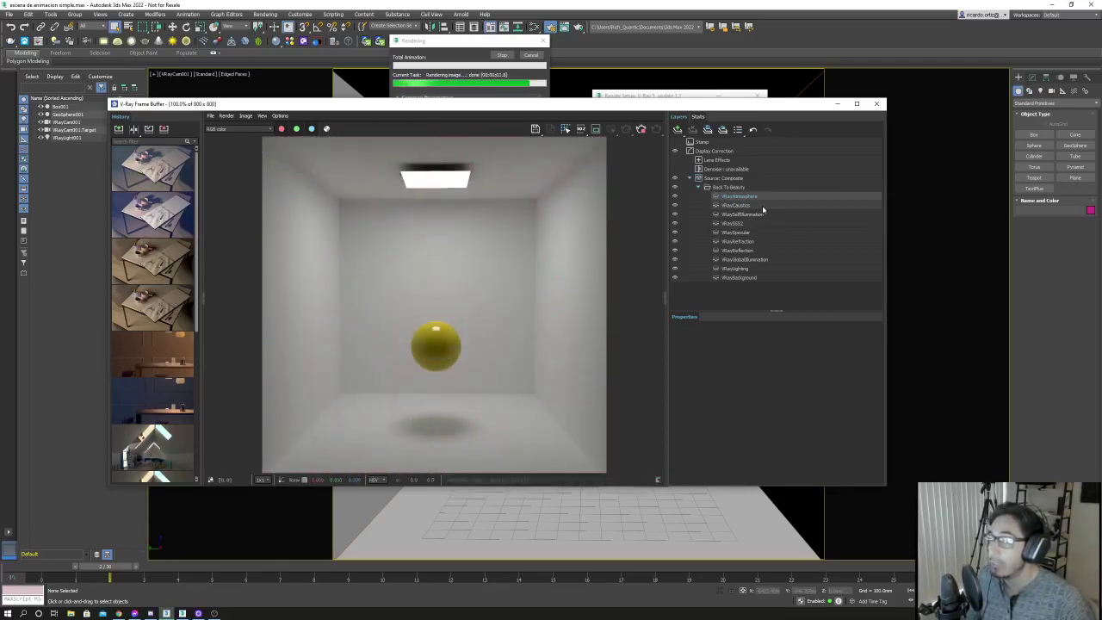
Compare the Composite and RGB sources, settle on RGB, and bring up the render channel list.
{"action": "left_click", "coordinate": [759, 178]}
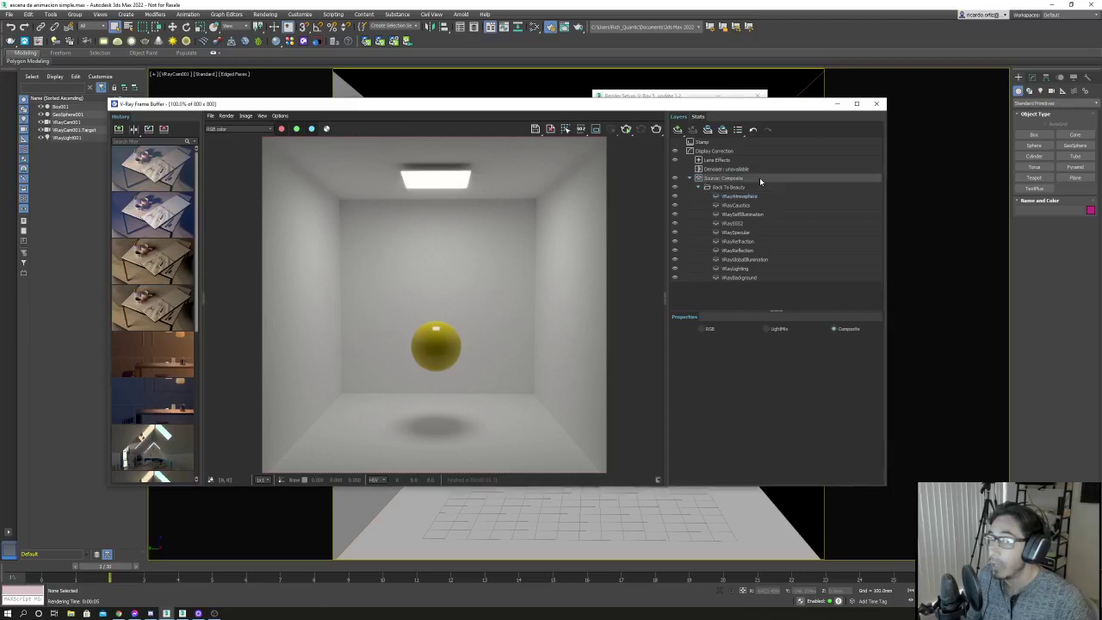
{"action": "left_click", "coordinate": [701, 329]}
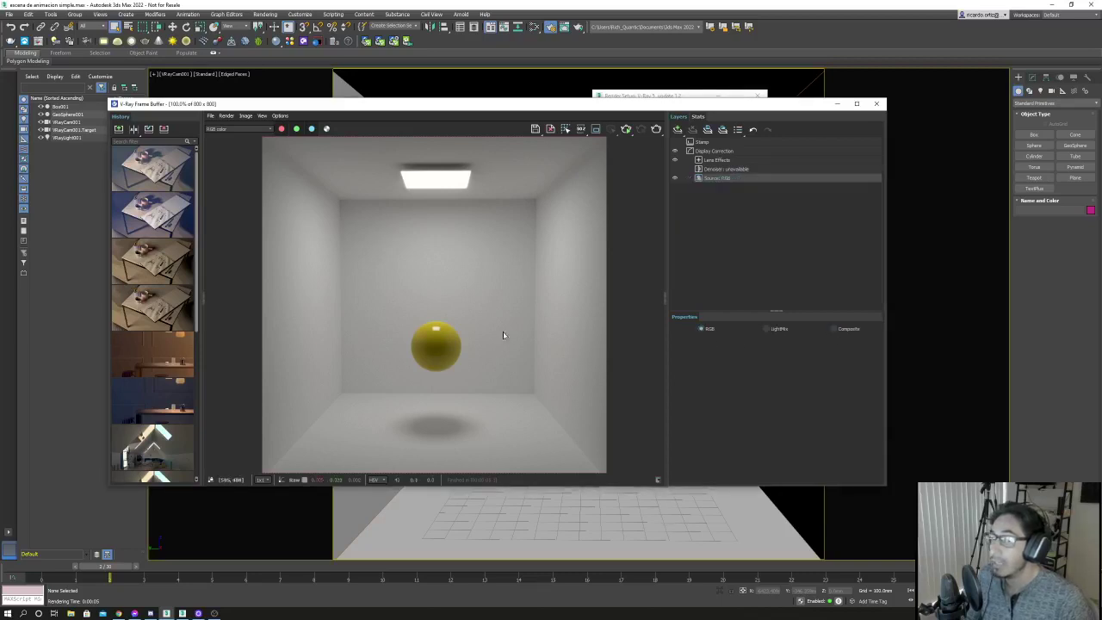
{"action": "left_click", "coordinate": [834, 329]}
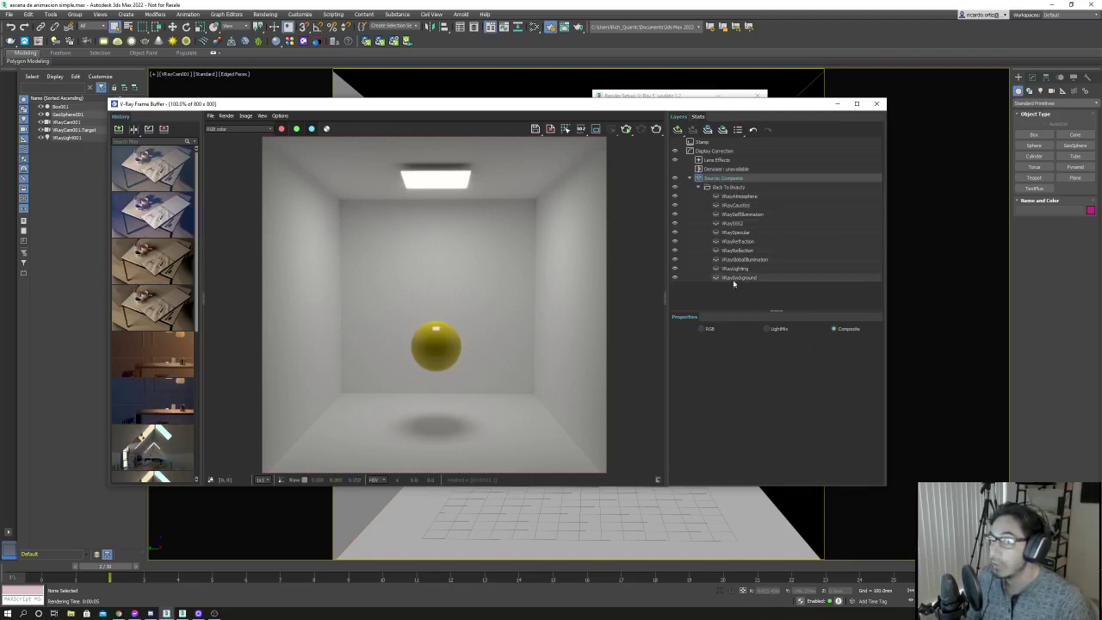
{"action": "left_click", "coordinate": [702, 329]}
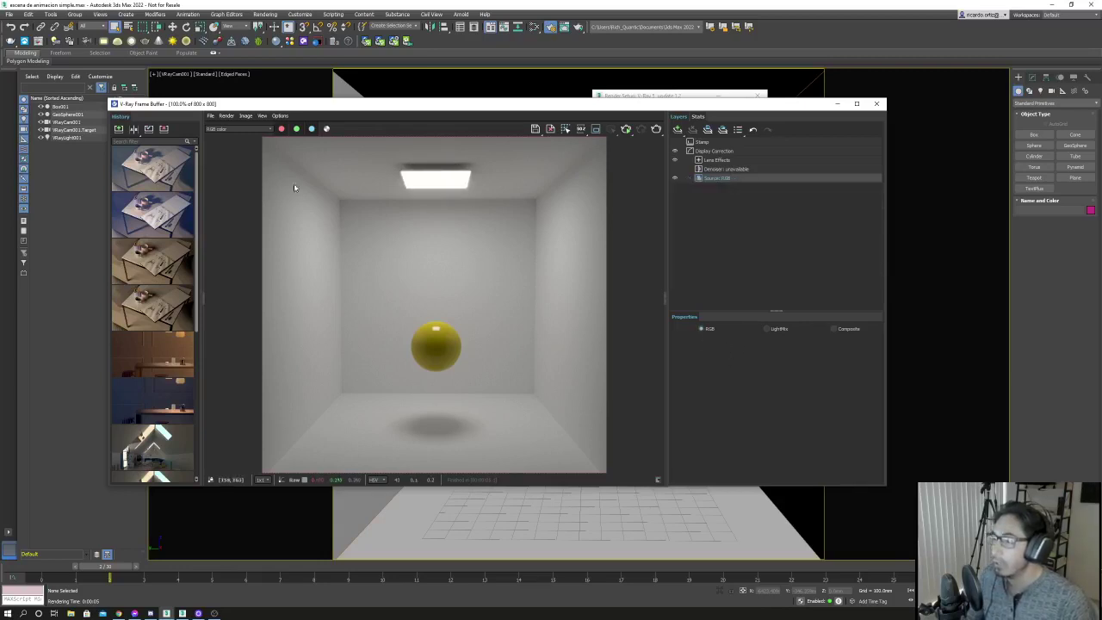
{"action": "left_click", "coordinate": [245, 129]}
Step through the Background, Lighting, GI, Reflection, Refraction, Specular, SelfIllumination and Caustics passes, ending on Glare.
{"action": "left_click", "coordinate": [240, 152]}
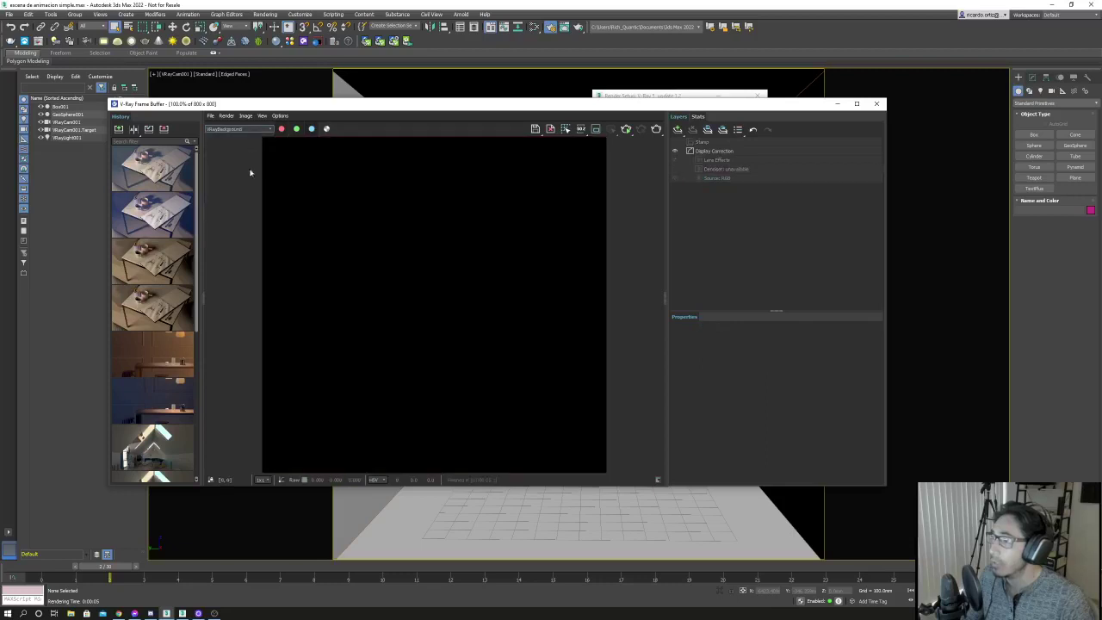
{"action": "key", "text": "Down"}
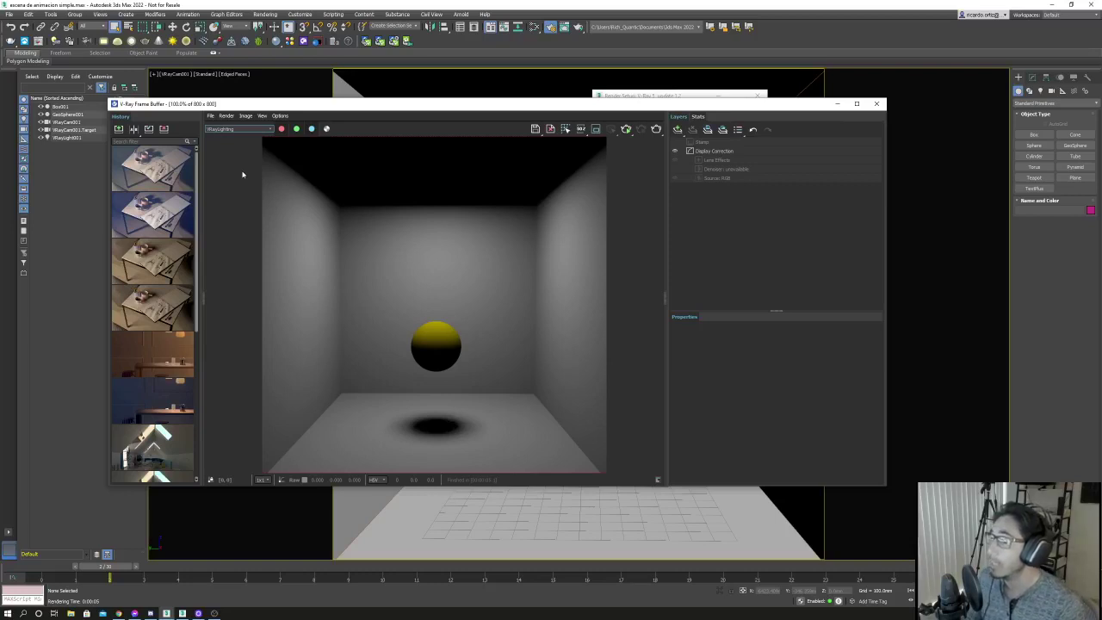
{"action": "key", "text": "Down"}
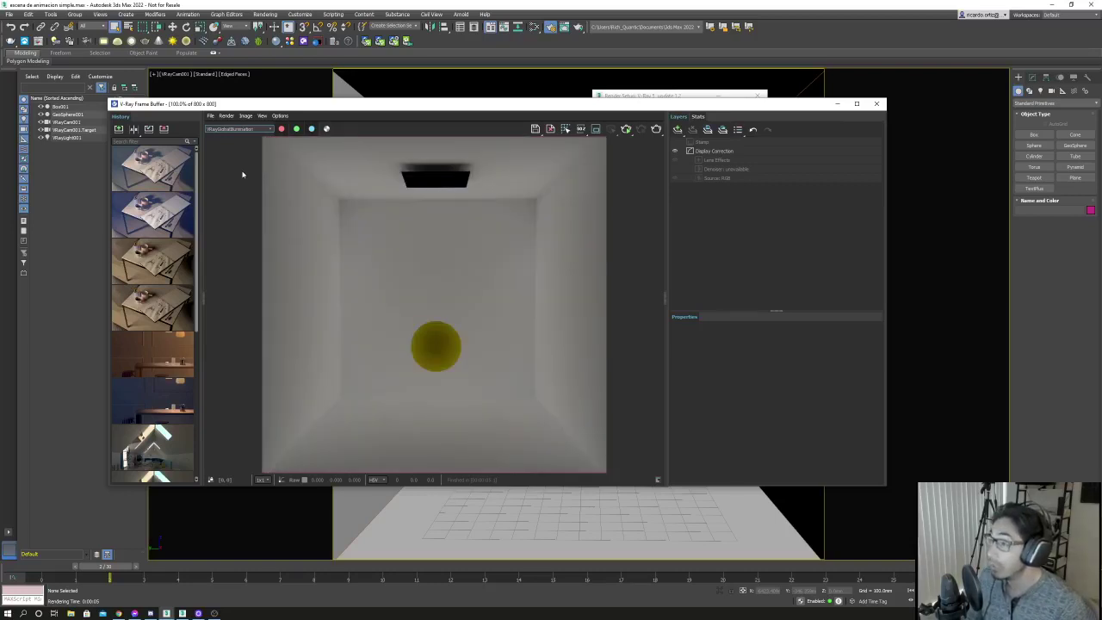
{"action": "key", "text": "Down"}
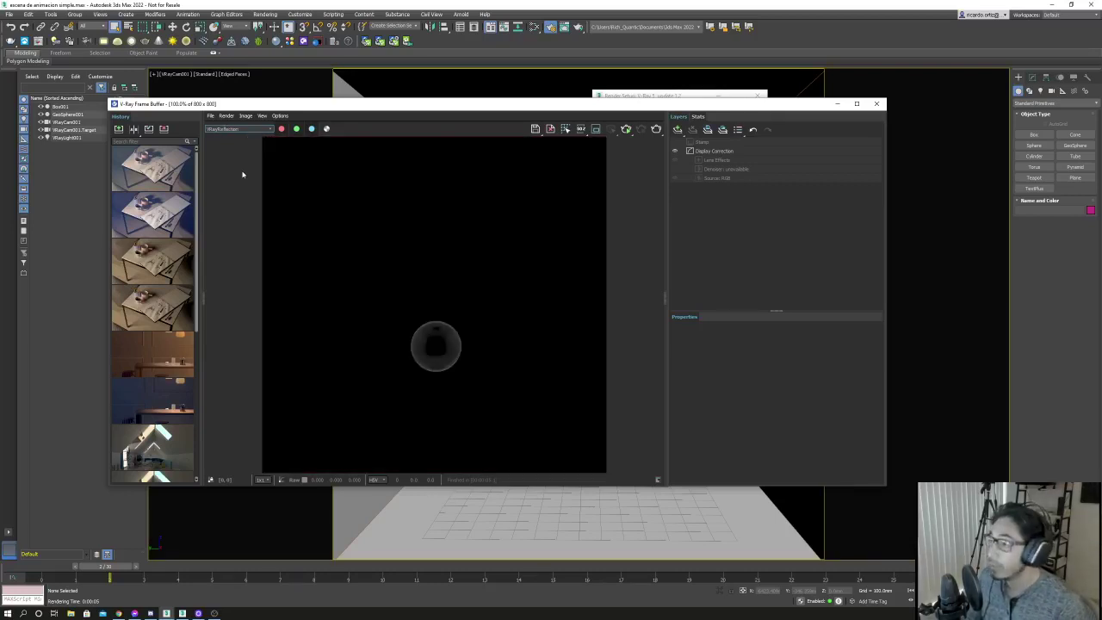
{"action": "key", "text": "Down"}
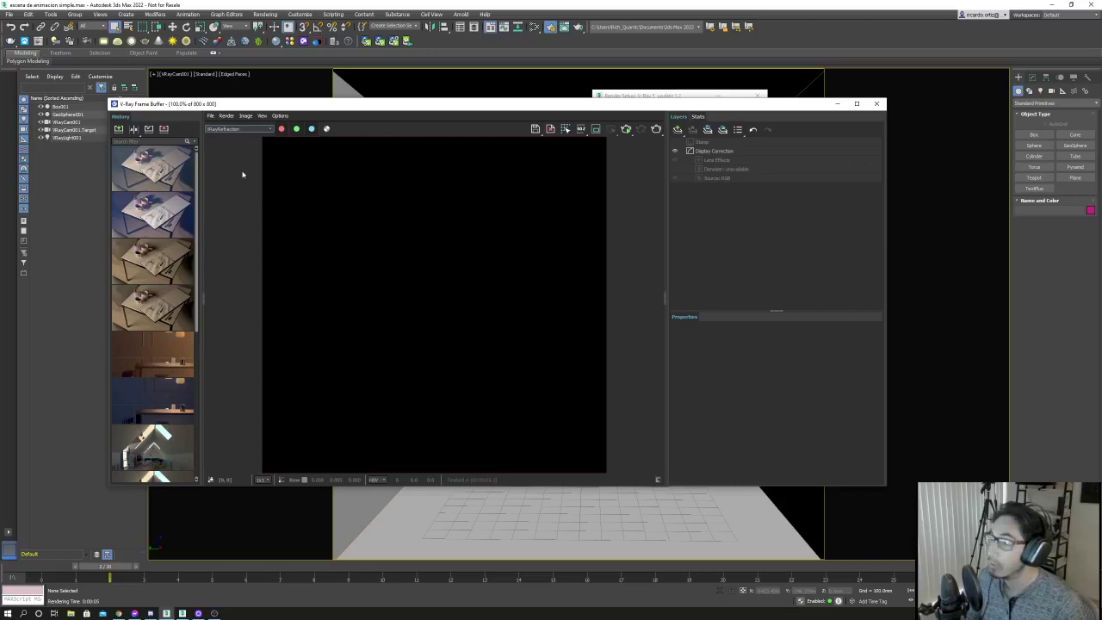
{"action": "key", "text": "Down"}
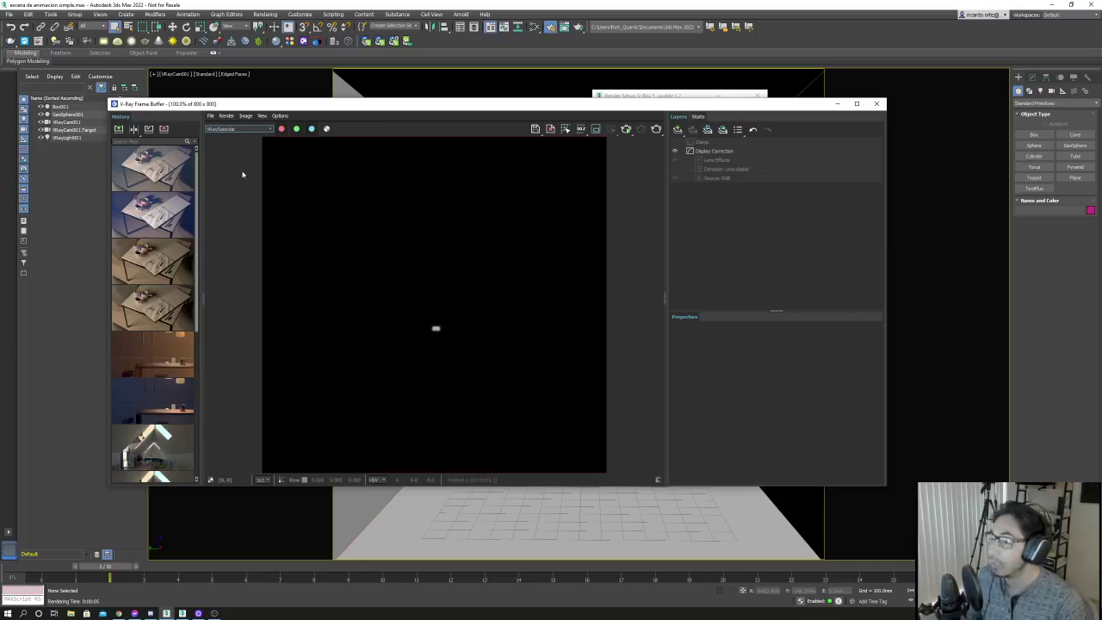
{"action": "key", "text": "Down"}
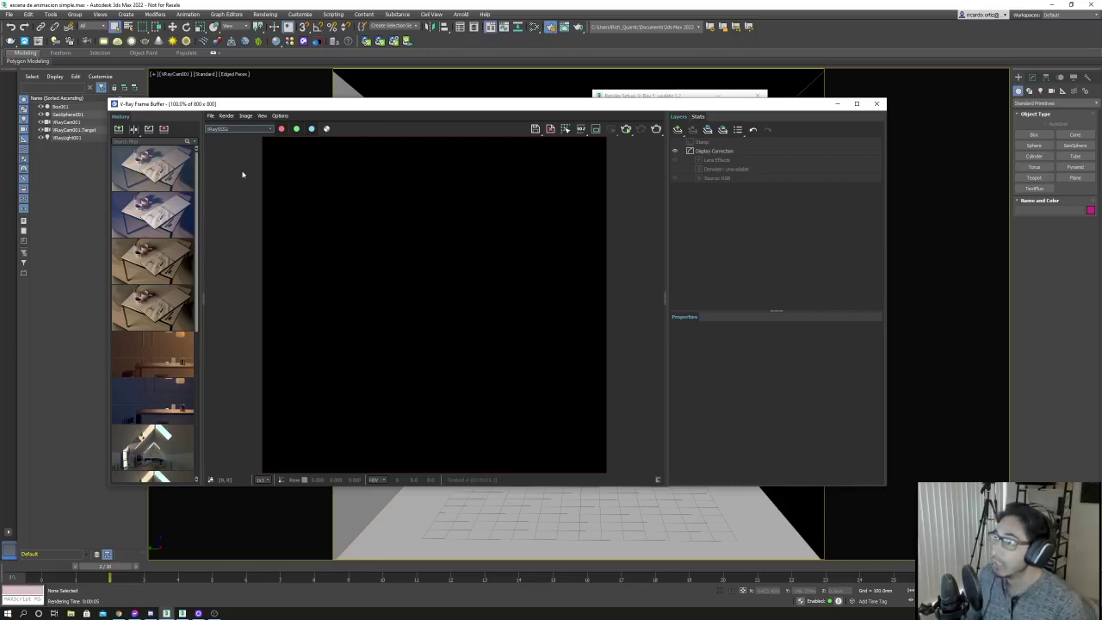
{"action": "key", "text": "Down"}
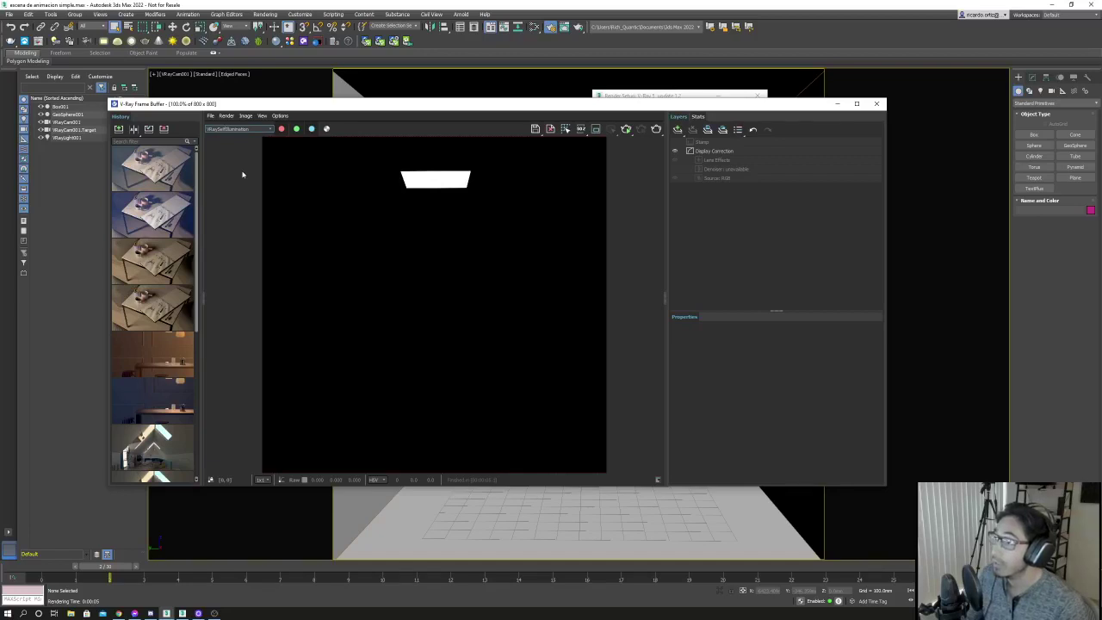
{"action": "key", "text": "Down"}
{"action": "key", "text": "Up"}
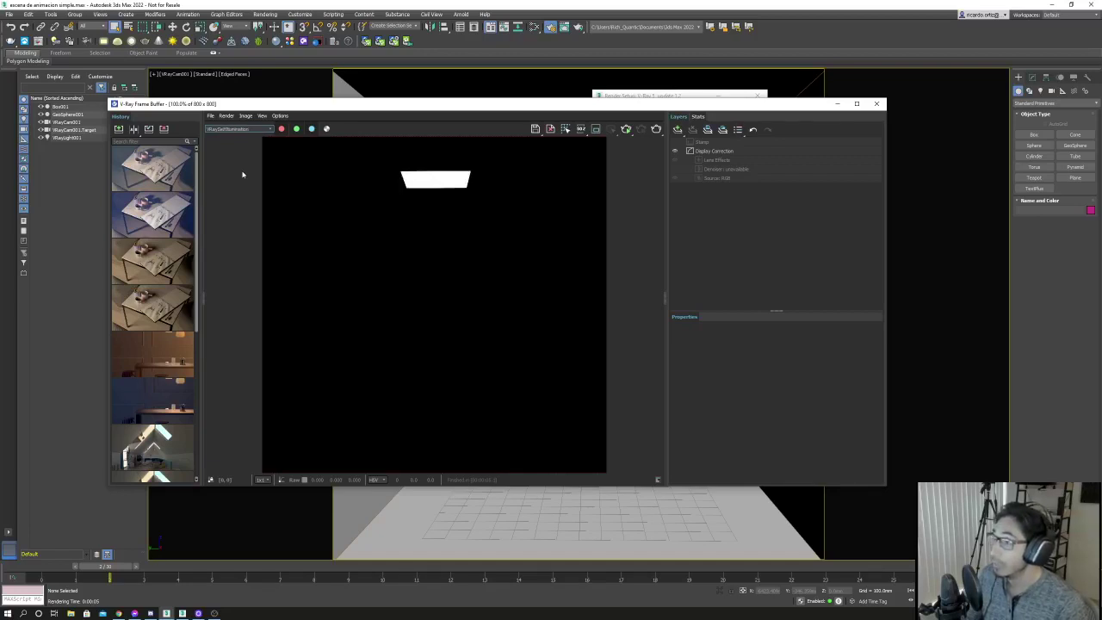
{"action": "key", "text": "Down"}
{"action": "key", "text": "Up"}
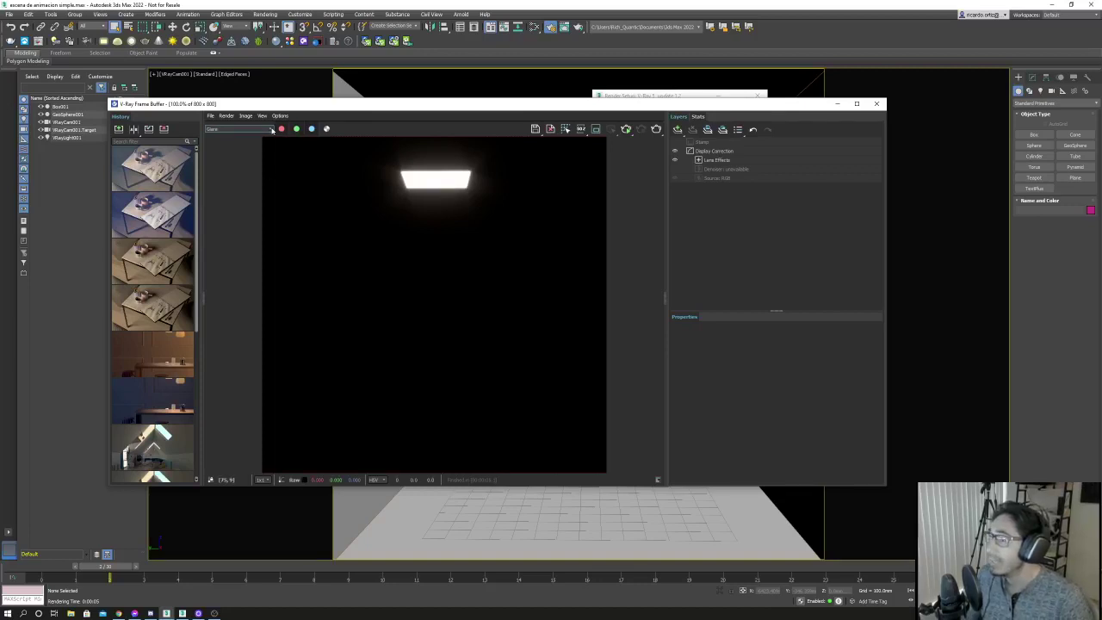
Set the displayed channel back to RGB color and select the Source: RGB layer.
{"action": "left_click", "coordinate": [269, 130]}
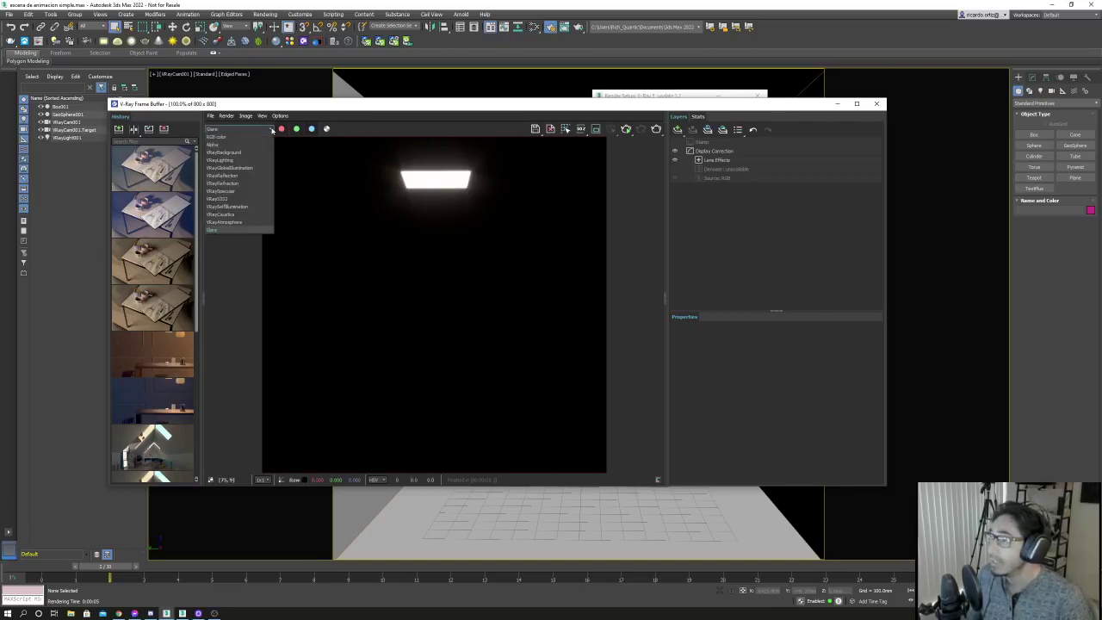
{"action": "left_click", "coordinate": [724, 160]}
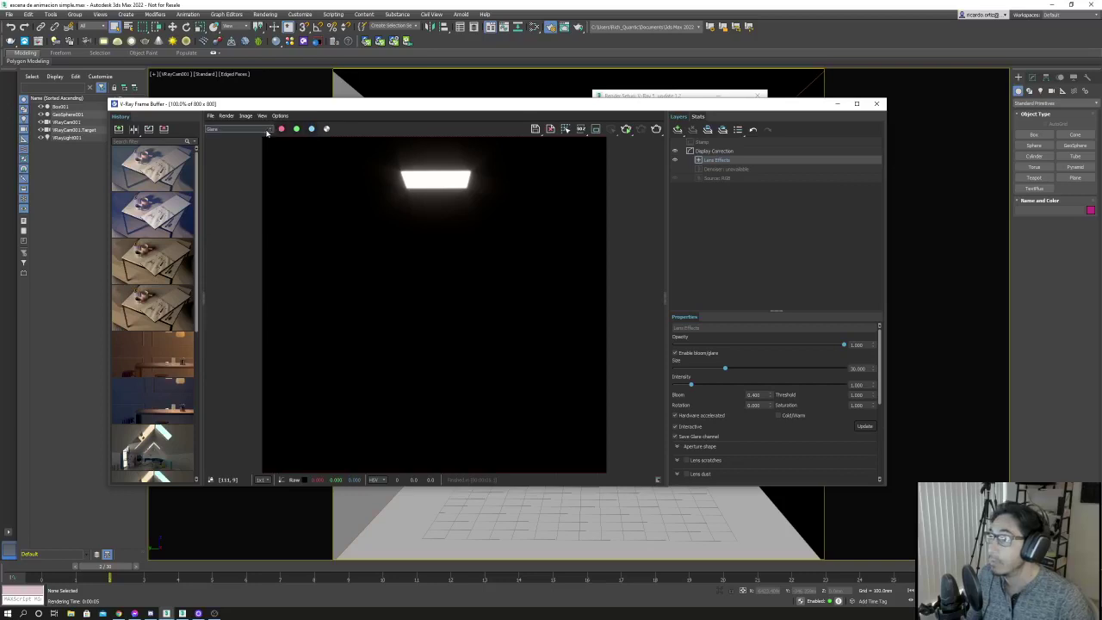
{"action": "left_click", "coordinate": [238, 129]}
{"action": "left_click", "coordinate": [228, 136]}
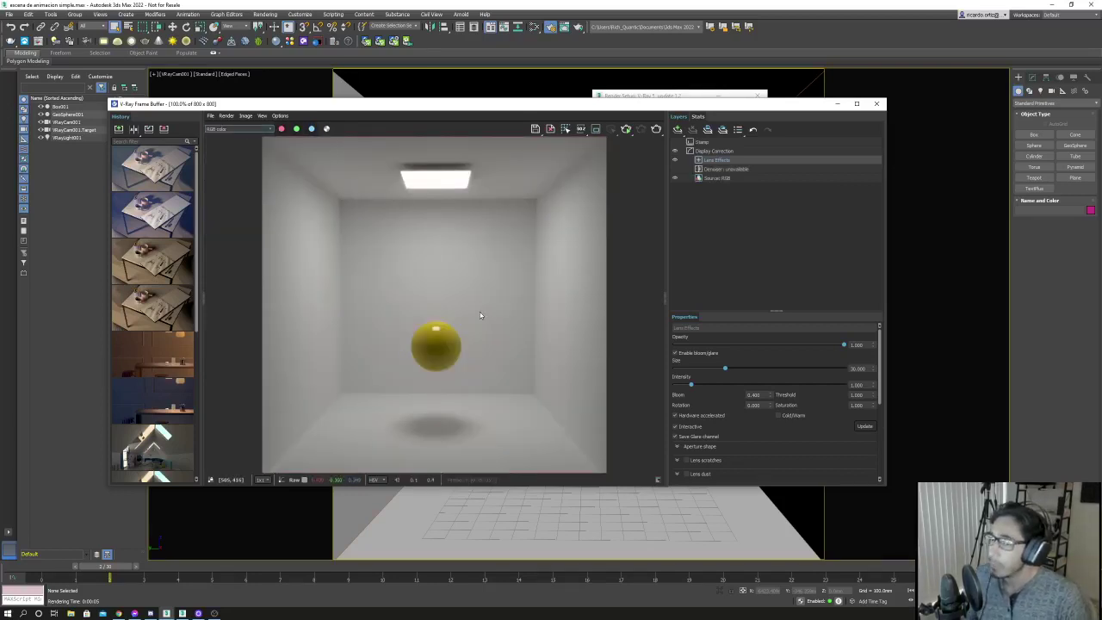
{"action": "left_click", "coordinate": [740, 179]}
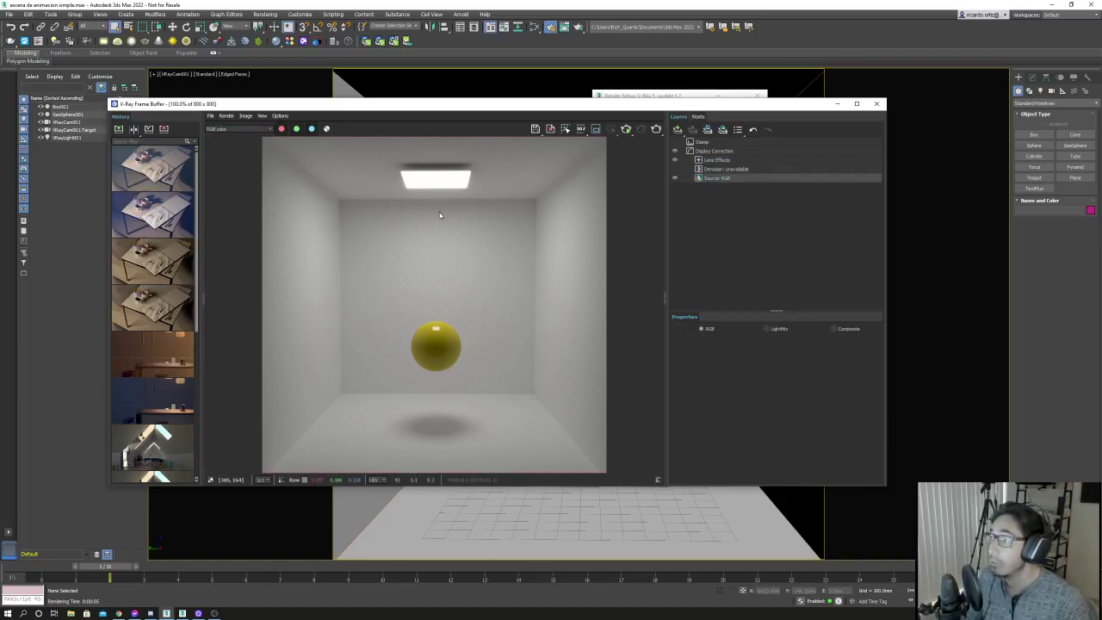
Set the frame buffer source to Composite of render elements.
{"action": "left_click", "coordinate": [834, 328]}
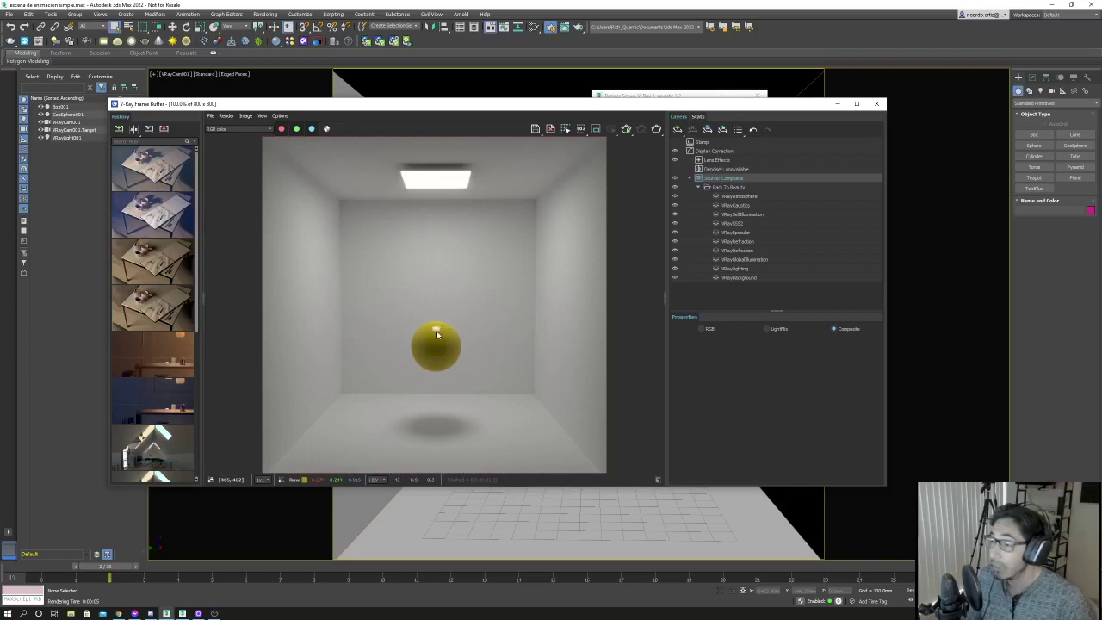
{"action": "scroll", "coordinate": [439, 330], "scroll_direction": "up", "scroll_amount": 2}
{"action": "scroll", "coordinate": [438, 331], "scroll_direction": "down", "scroll_amount": 2}
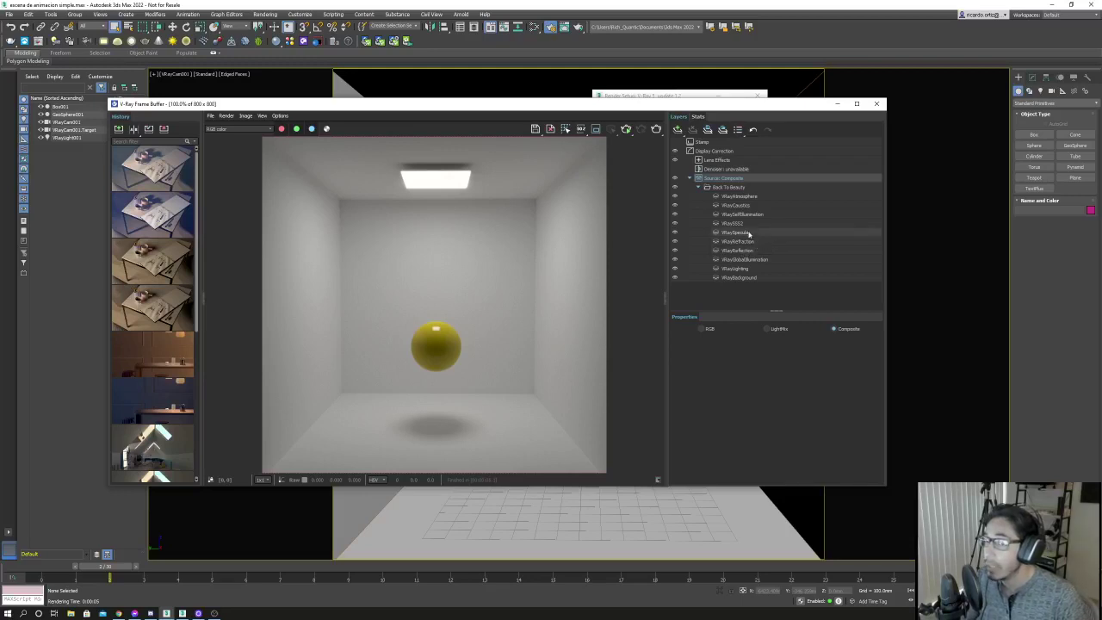
Toggle VRaySpecular on and off to compare, then raise its multiplier to about 1.25.
{"action": "left_click", "coordinate": [675, 233]}
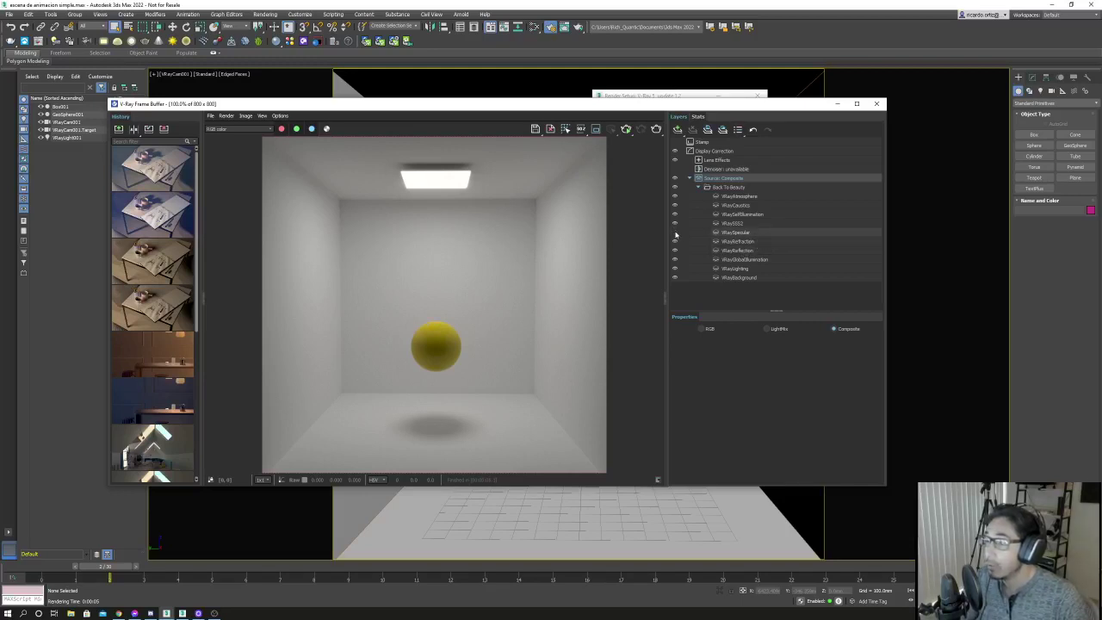
{"action": "scroll", "coordinate": [429, 325], "scroll_direction": "up", "scroll_amount": 2}
{"action": "left_click", "coordinate": [675, 233]}
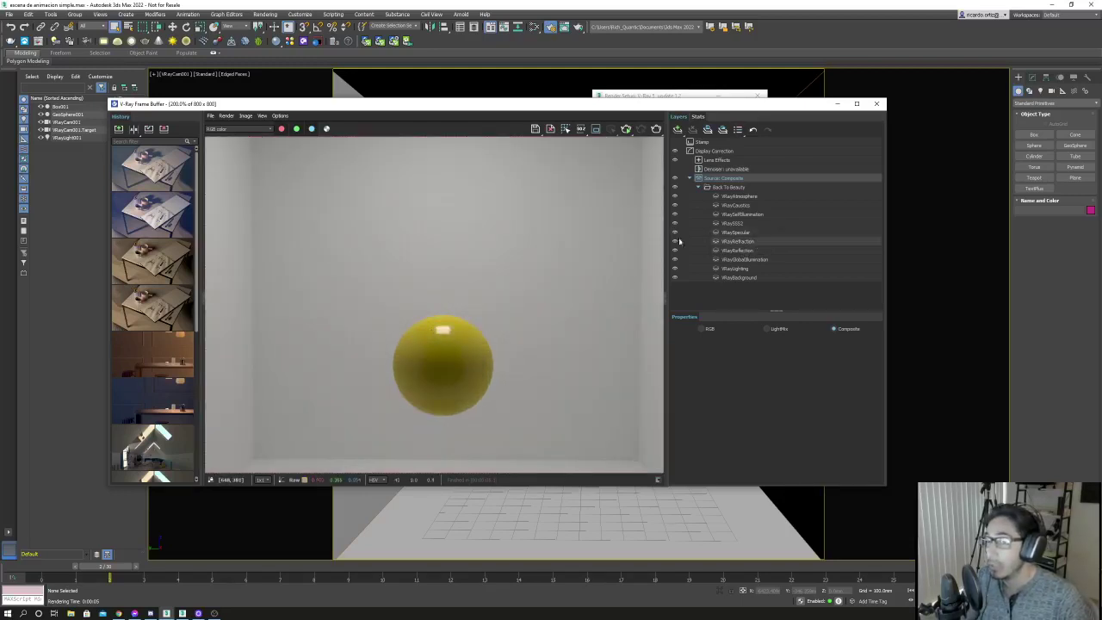
{"action": "left_click", "coordinate": [675, 233]}
{"action": "left_click", "coordinate": [675, 233]}
{"action": "scroll", "coordinate": [519, 316], "scroll_direction": "down", "scroll_amount": 2}
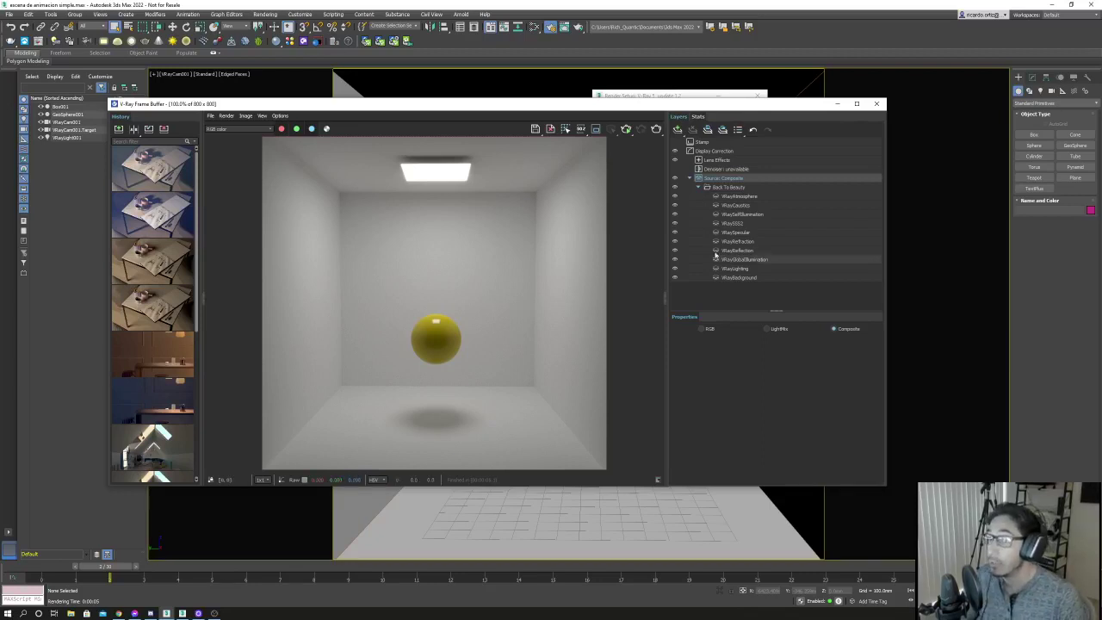
{"action": "left_click", "coordinate": [758, 233]}
{"action": "left_click", "coordinate": [863, 362]}
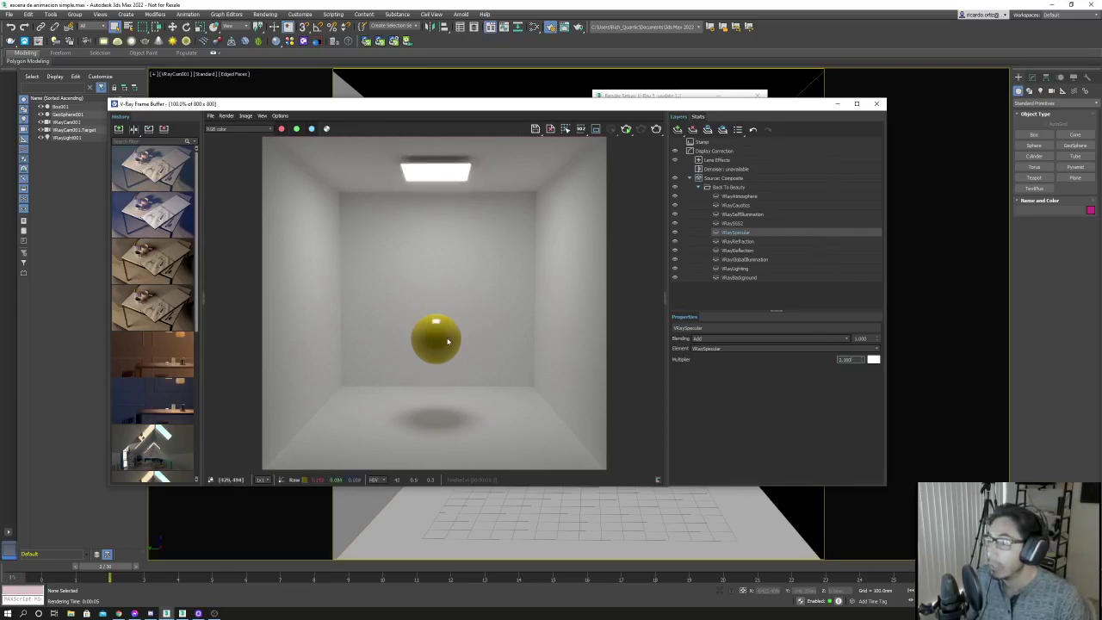
{"action": "scroll", "coordinate": [442, 331], "scroll_direction": "up", "scroll_amount": 2}
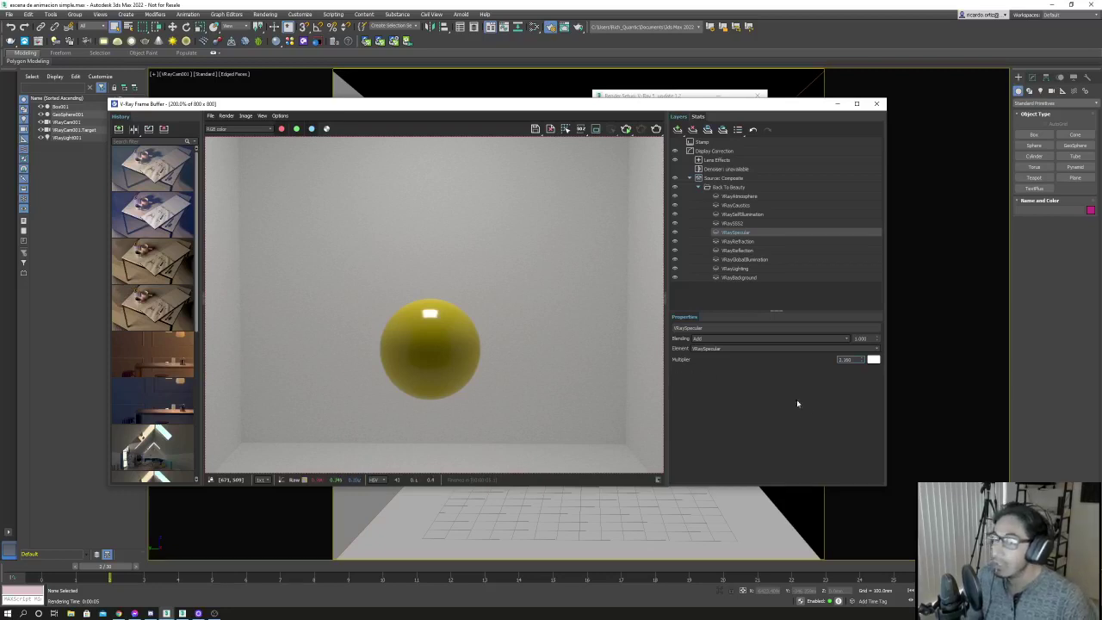
{"action": "left_click", "coordinate": [874, 359]}
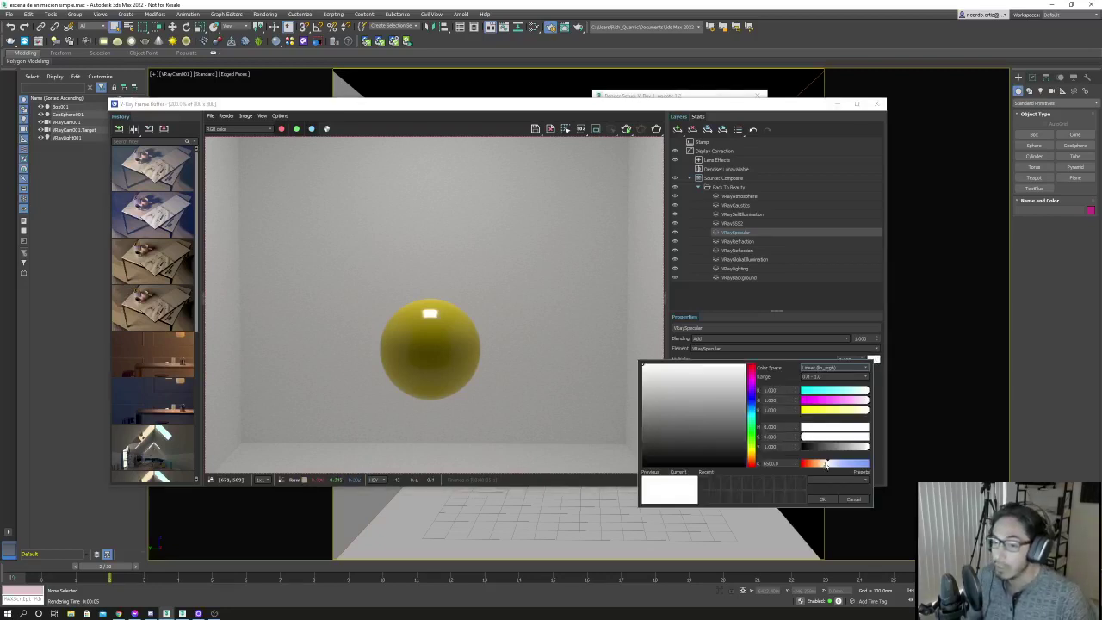
{"action": "mouse_move", "coordinate": [827, 465]}
{"action": "left_mouse_down"}
{"action": "mouse_move", "coordinate": [844, 468]}
{"action": "mouse_move", "coordinate": [834, 465]}
{"action": "left_mouse_up"}
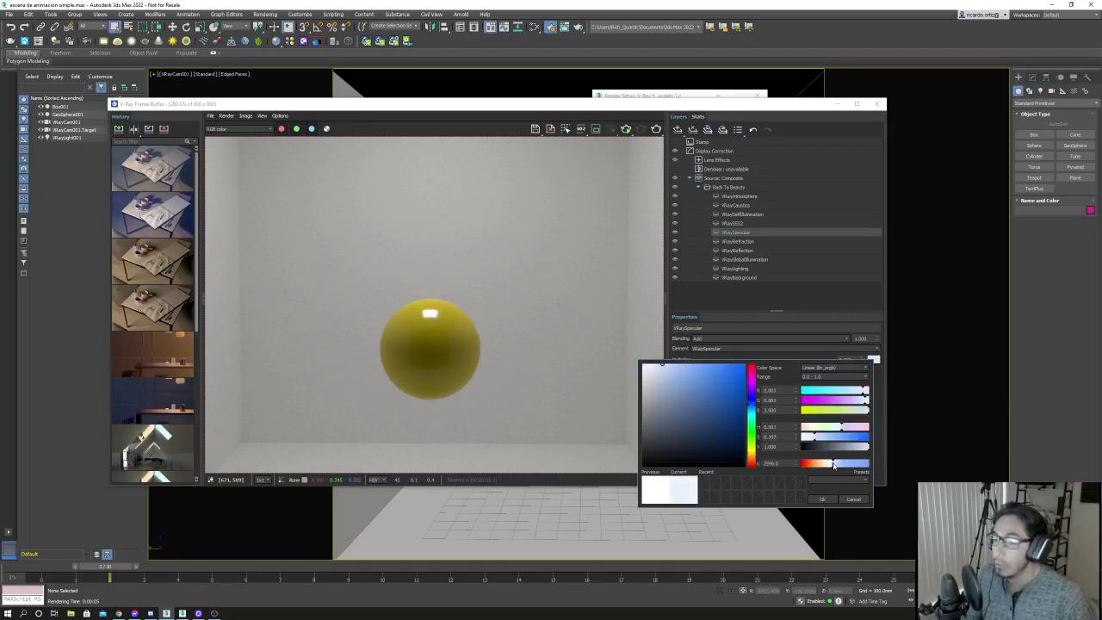
{"action": "left_click", "coordinate": [854, 500]}
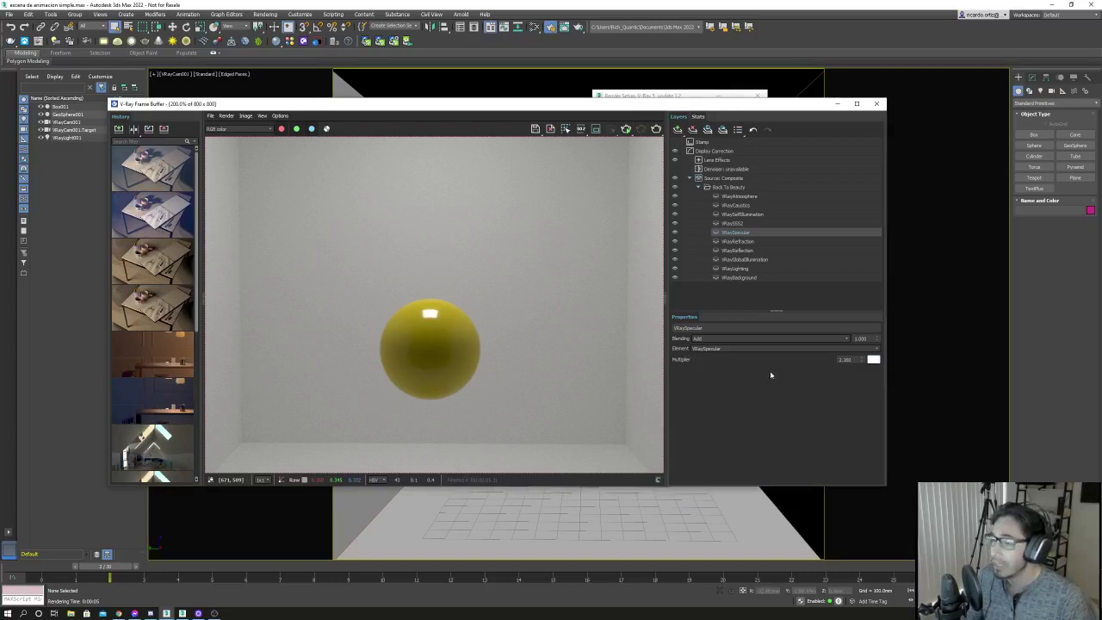
{"action": "scroll", "coordinate": [499, 345], "scroll_direction": "down", "scroll_amount": 1}
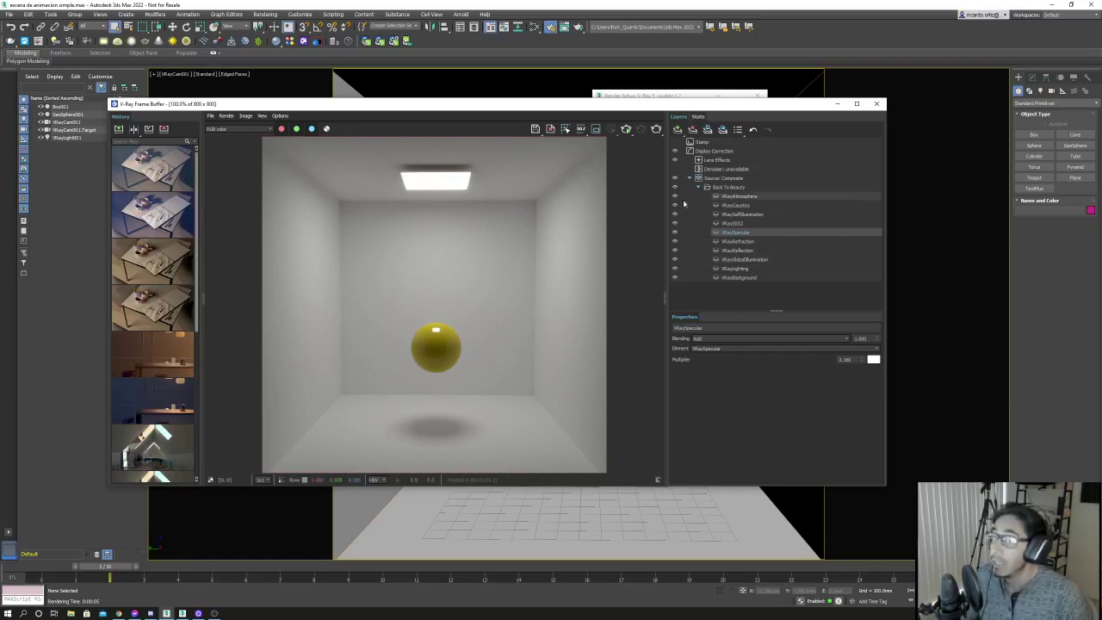
{"action": "left_click_drag", "start_coordinate": [516, 104], "coordinate": [556, 108]}
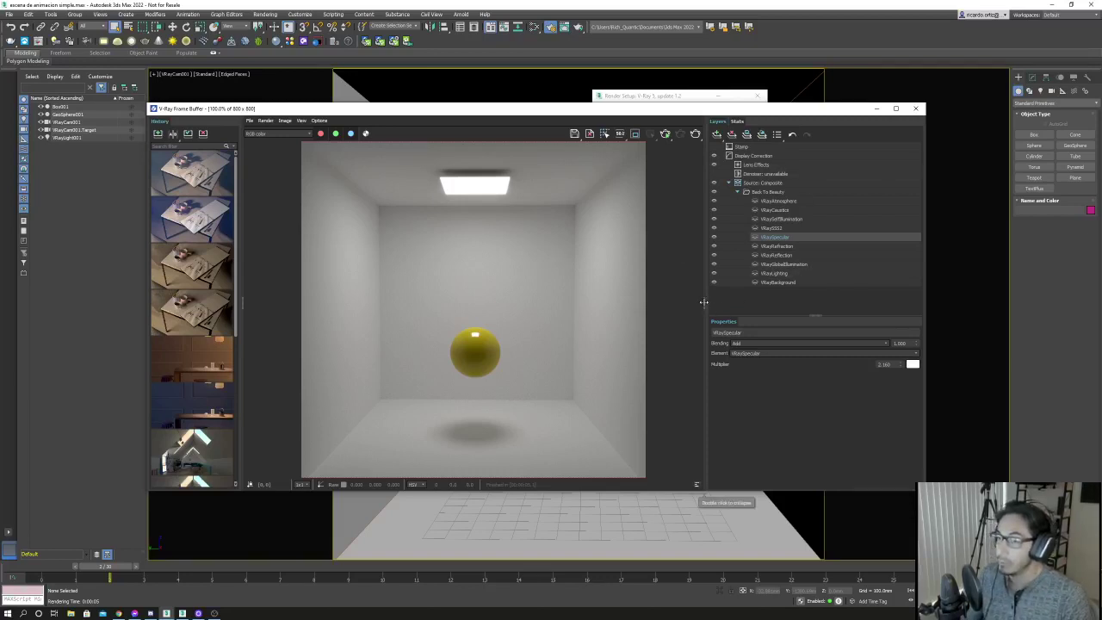
Collapse and minimize the V-Ray frame buffer and close Render Setup.
{"action": "double_click", "coordinate": [704, 301]}
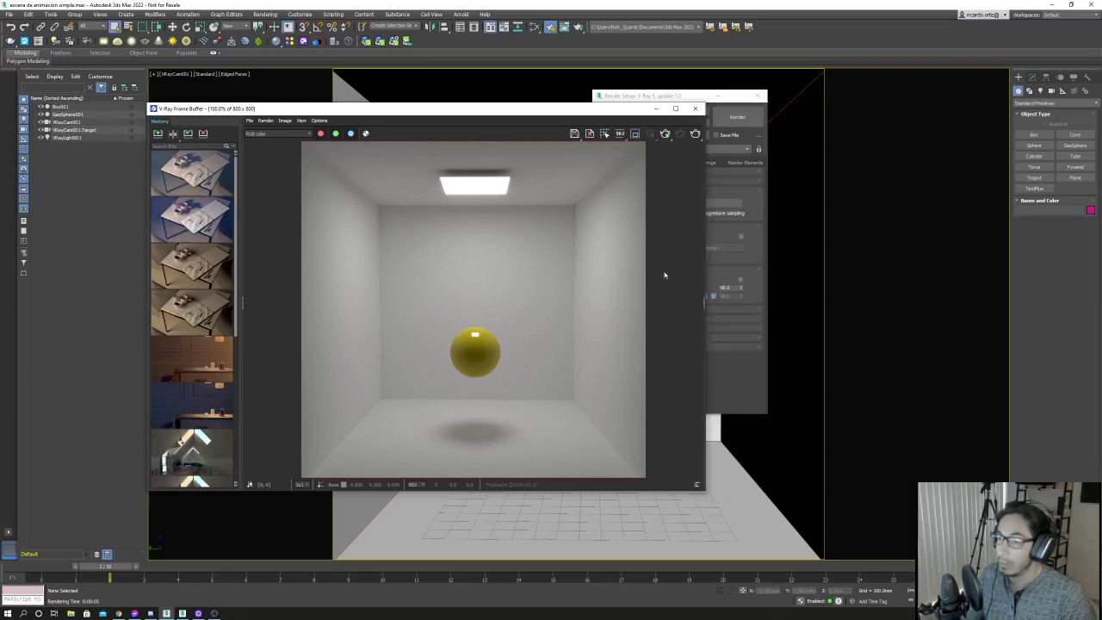
{"action": "left_click_drag", "start_coordinate": [638, 114], "coordinate": [584, 121]}
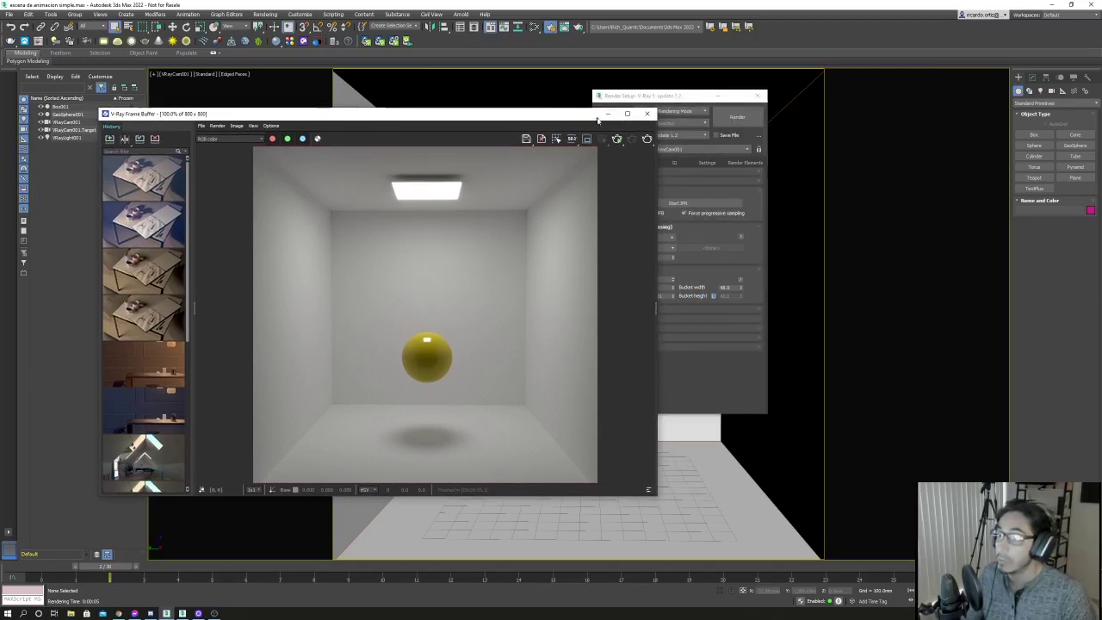
{"action": "left_click", "coordinate": [603, 114]}
{"action": "left_click", "coordinate": [758, 96]}
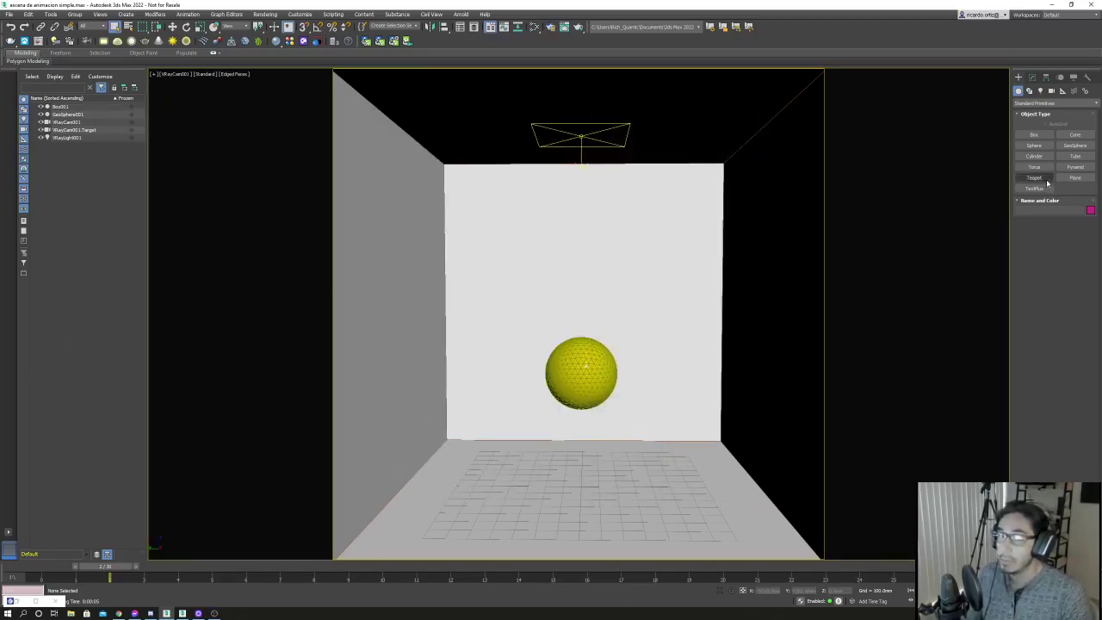
Create two spheres on the floor, one right and one left of the yellow sphere.
{"action": "left_click", "coordinate": [1042, 148]}
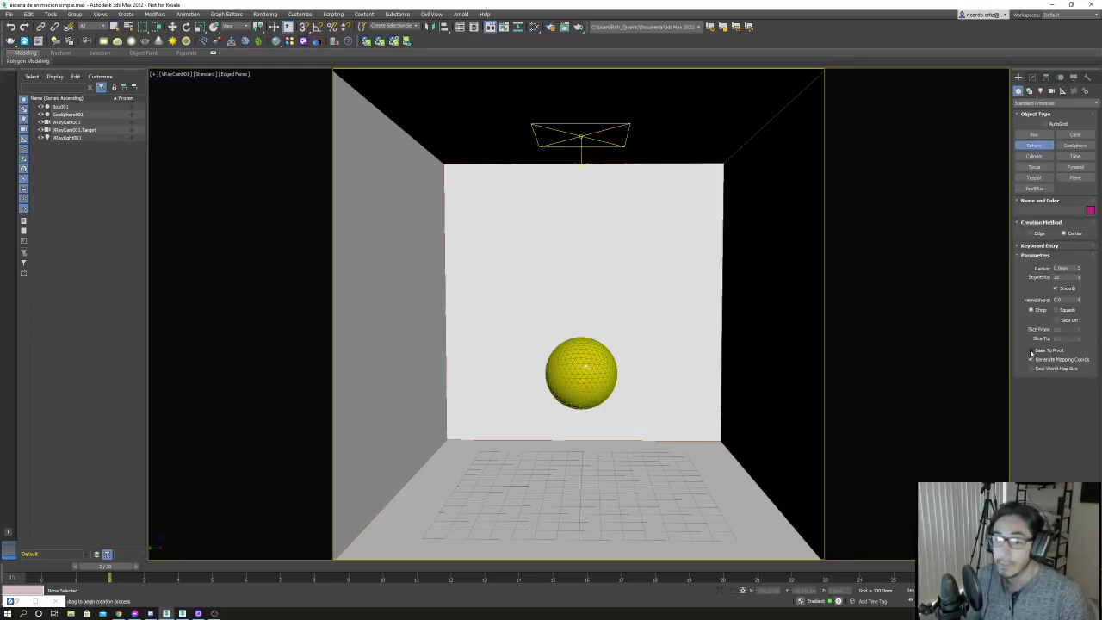
{"action": "left_click_drag", "start_coordinate": [701, 495], "coordinate": [733, 505]}
{"action": "left_click_drag", "start_coordinate": [463, 487], "coordinate": [496, 489]}
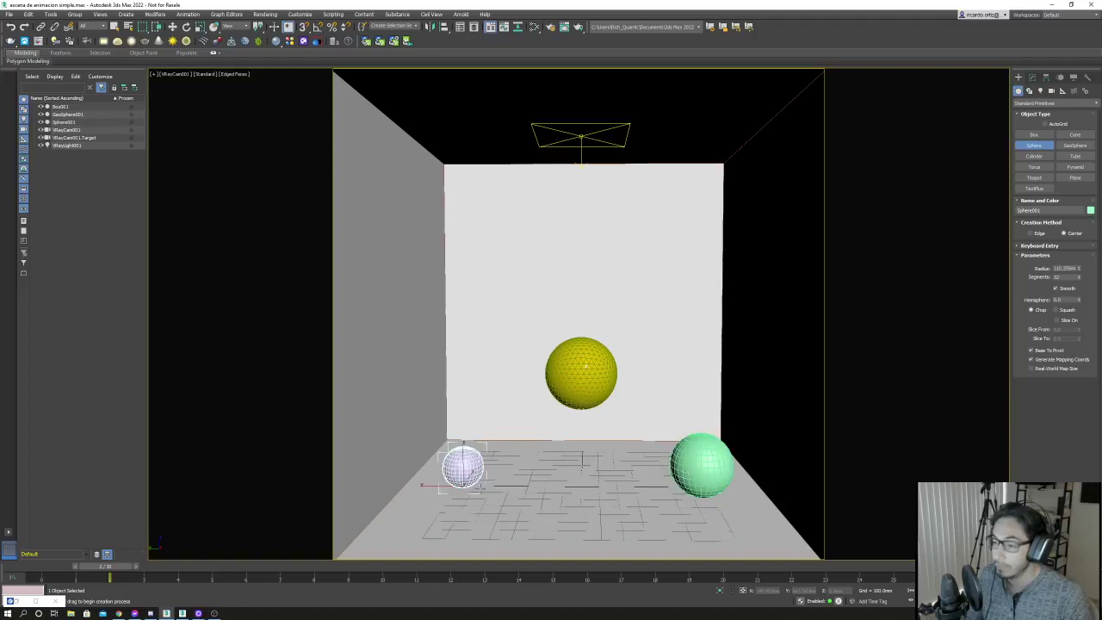
{"action": "right_click", "coordinate": [556, 465]}
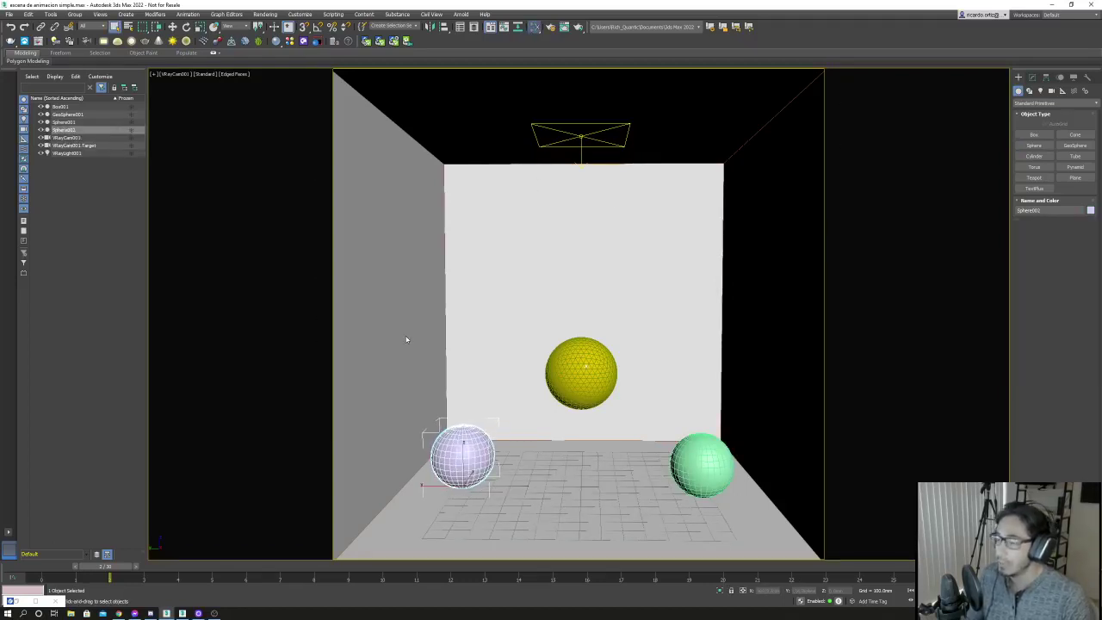
Create a VRayMtl with the Glass (Tinted) preset and assign it to the right sphere.
{"action": "key", "text": "m"}
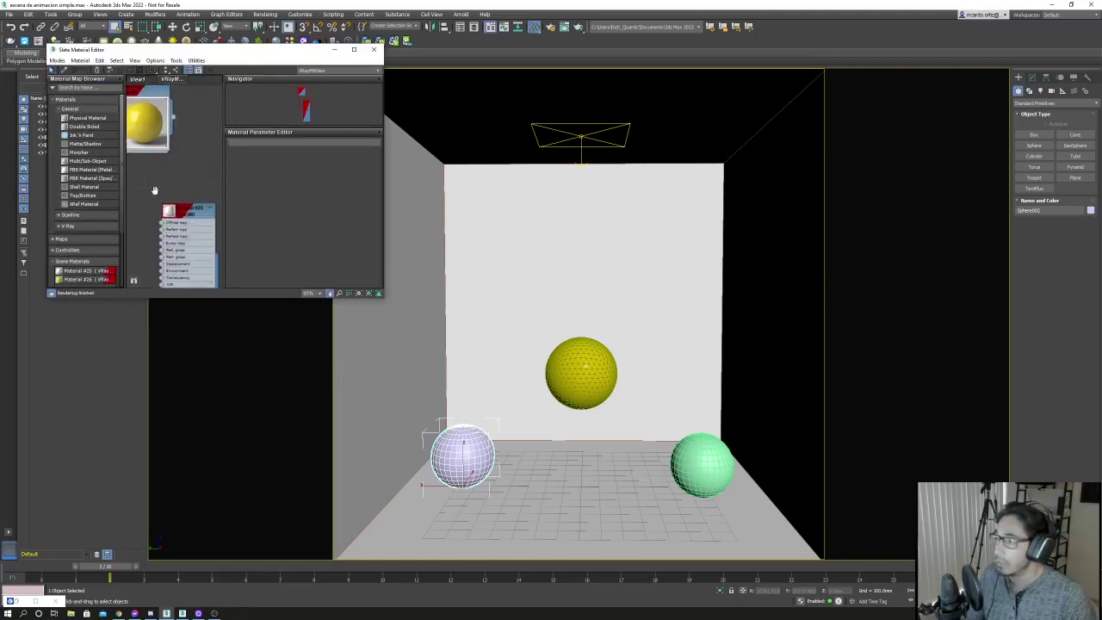
{"action": "right_click", "coordinate": [163, 190]}
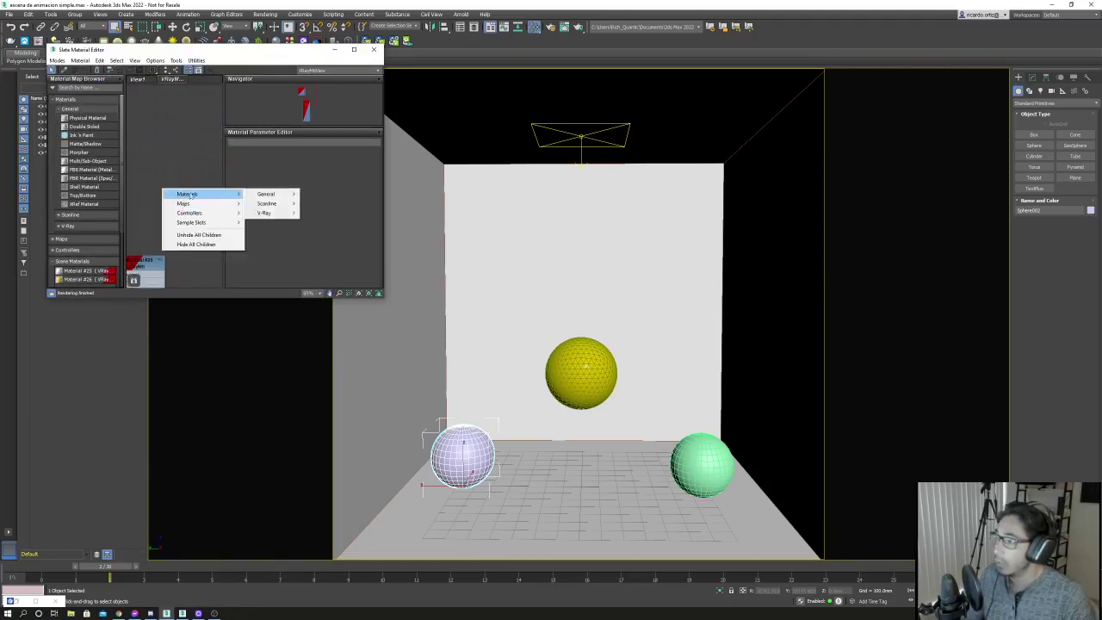
{"action": "mouse_move", "coordinate": [264, 213]}
{"action": "left_click", "coordinate": [333, 328]}
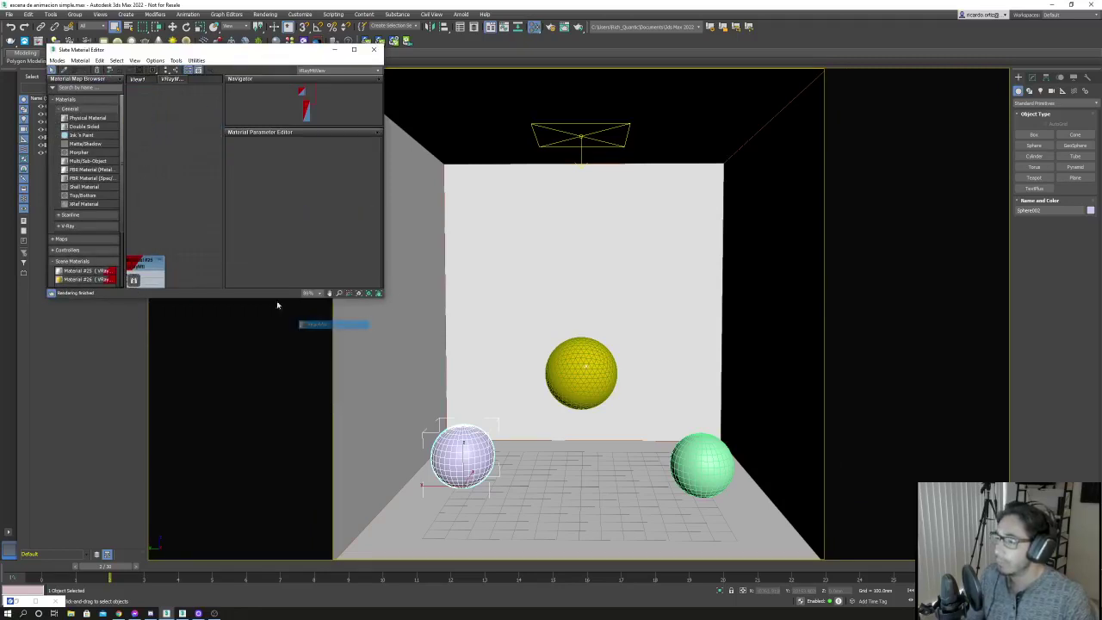
{"action": "left_click", "coordinate": [196, 225]}
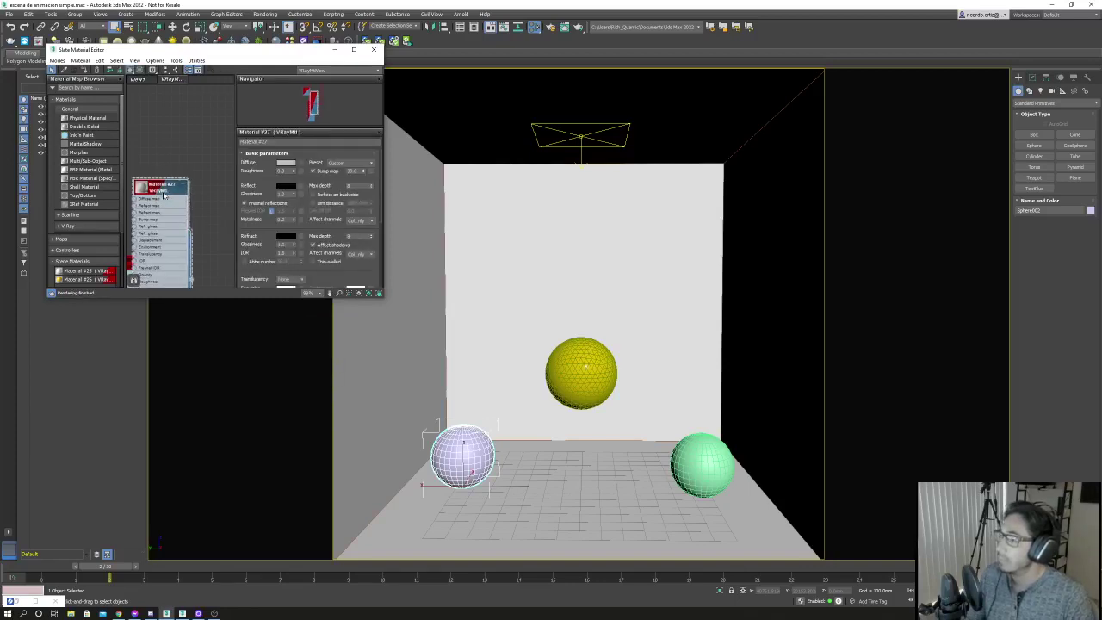
{"action": "left_click", "coordinate": [359, 164]}
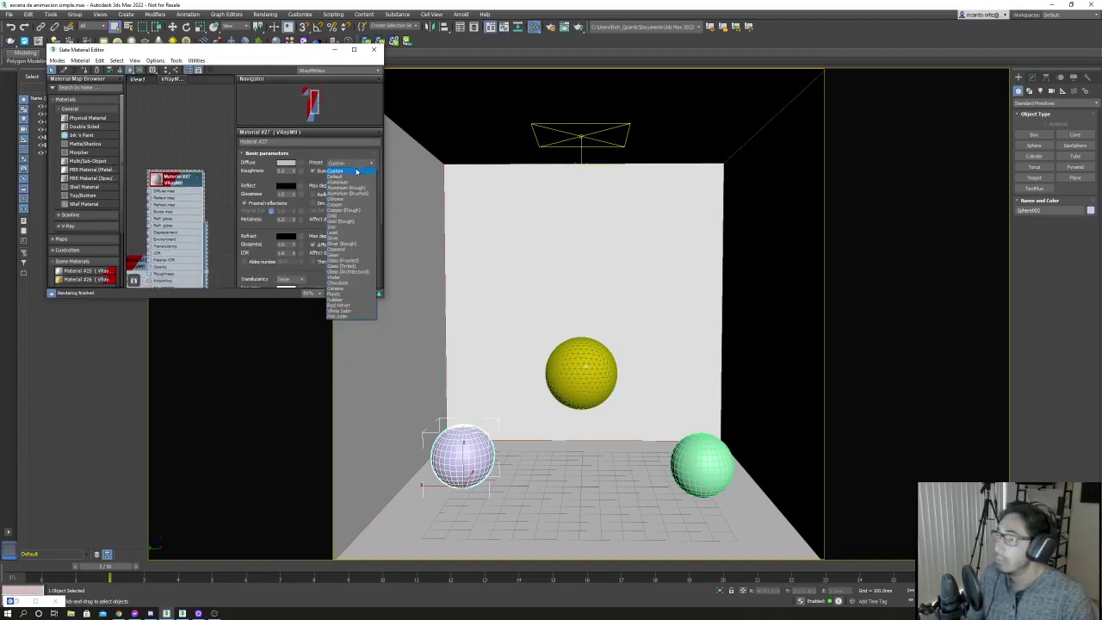
{"action": "left_click", "coordinate": [361, 268]}
{"action": "mouse_move", "coordinate": [189, 254]}
{"action": "left_mouse_down"}
{"action": "mouse_move", "coordinate": [195, 222]}
{"action": "mouse_move", "coordinate": [702, 465]}
{"action": "left_mouse_up"}
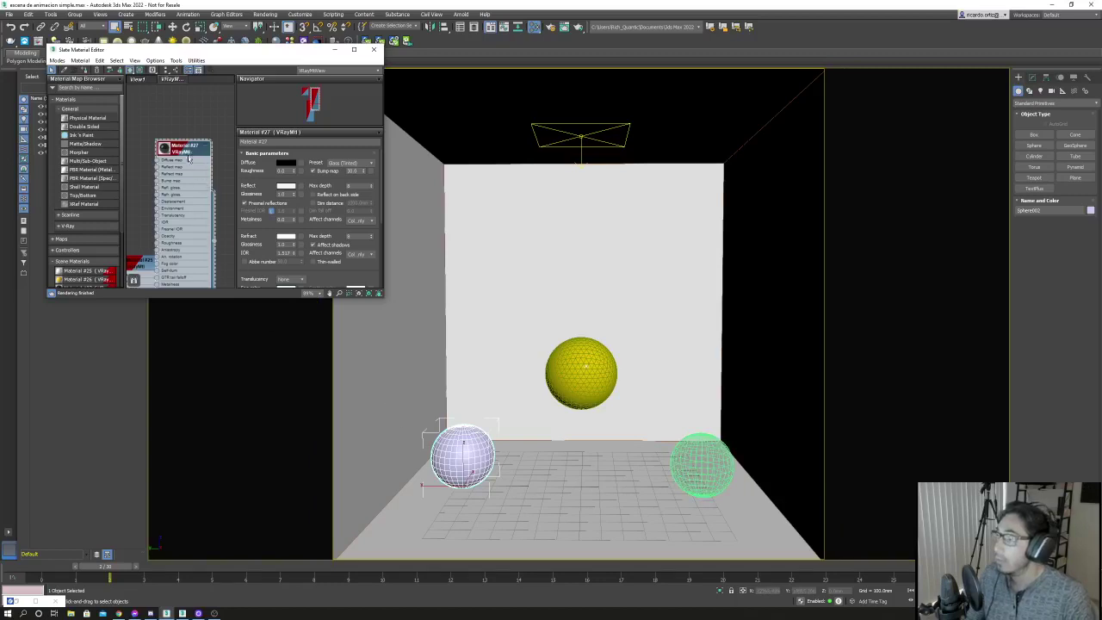
{"action": "left_click_drag", "start_coordinate": [183, 149], "coordinate": [169, 196]}
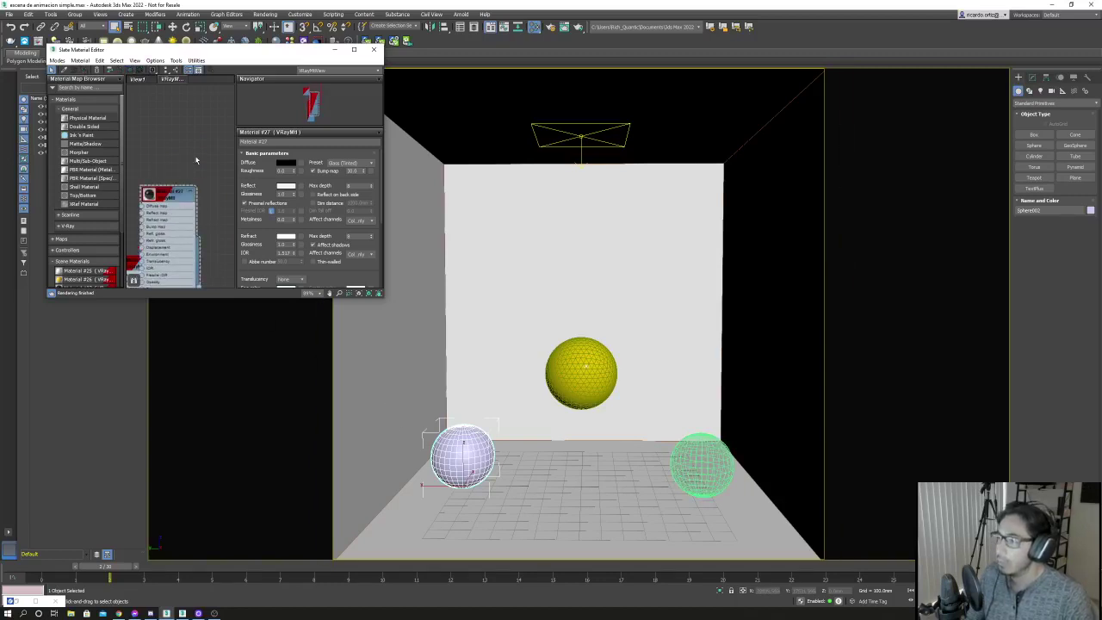
Make Material #28 a Chocolate-preset VRayMtl, assign it to the left sphere, and close the editor.
{"action": "right_click", "coordinate": [176, 136]}
{"action": "left_click", "coordinate": [285, 151]}
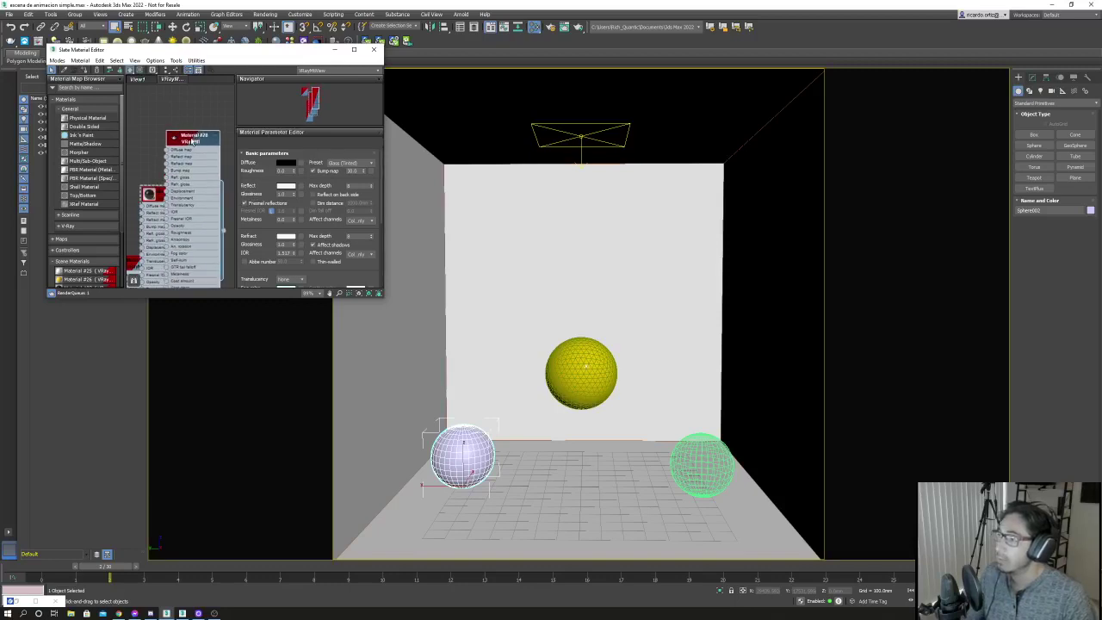
{"action": "double_click", "coordinate": [193, 141]}
{"action": "left_click", "coordinate": [368, 164]}
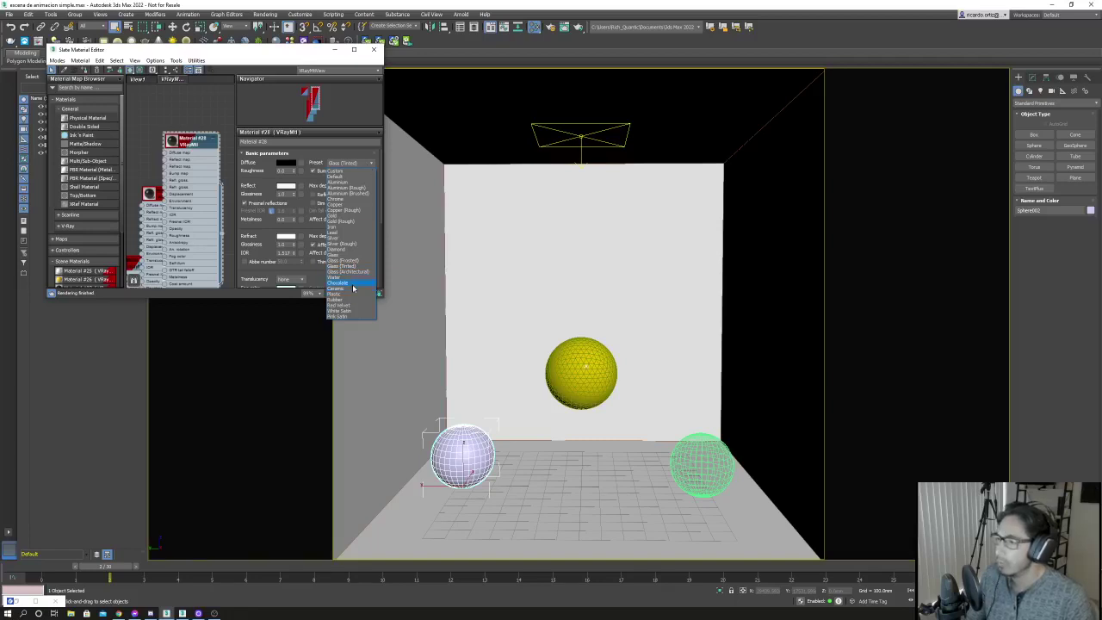
{"action": "left_click", "coordinate": [353, 284]}
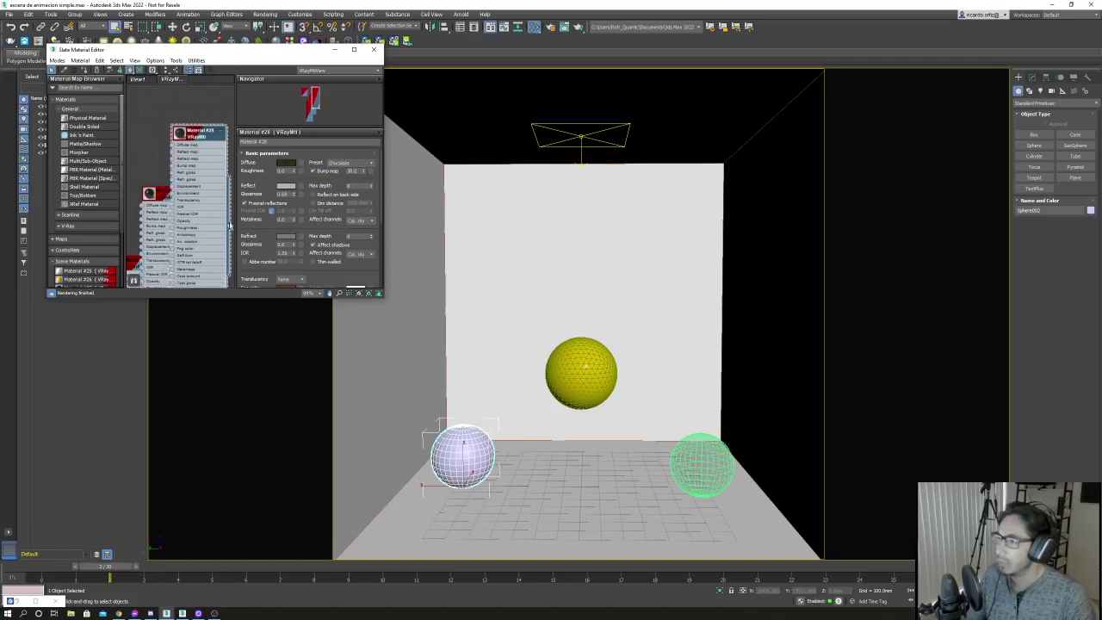
{"action": "right_click", "coordinate": [202, 135]}
{"action": "left_click", "coordinate": [211, 145]}
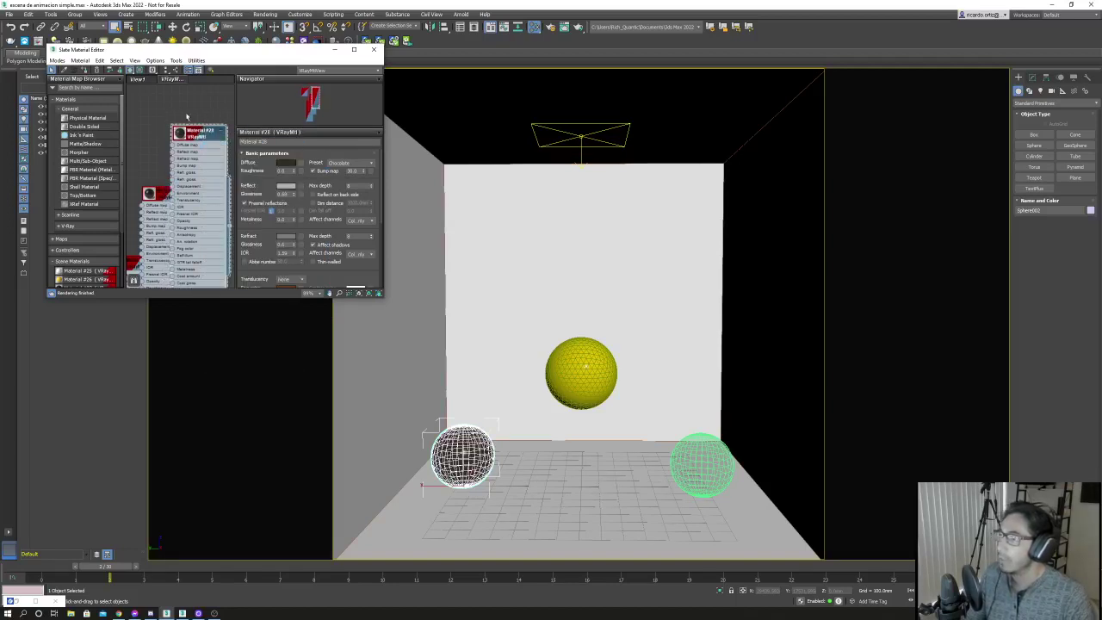
{"action": "left_click", "coordinate": [373, 49]}
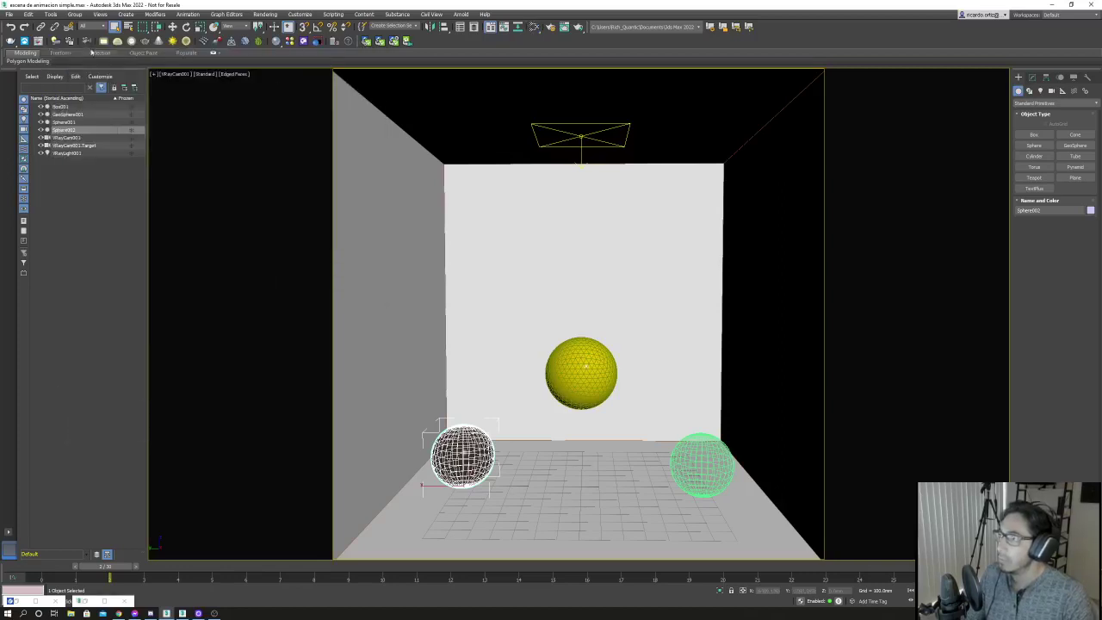
Render the camera view and view the VRayRefraction and VRayReflection passes.
{"action": "left_click", "coordinate": [38, 44]}
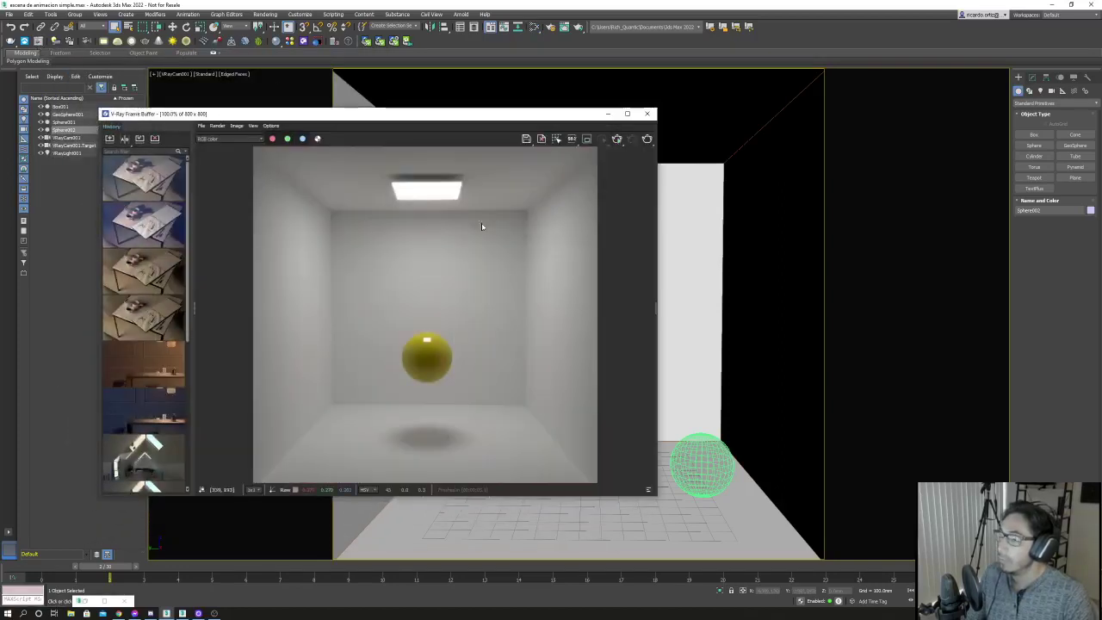
{"action": "left_click", "coordinate": [656, 310]}
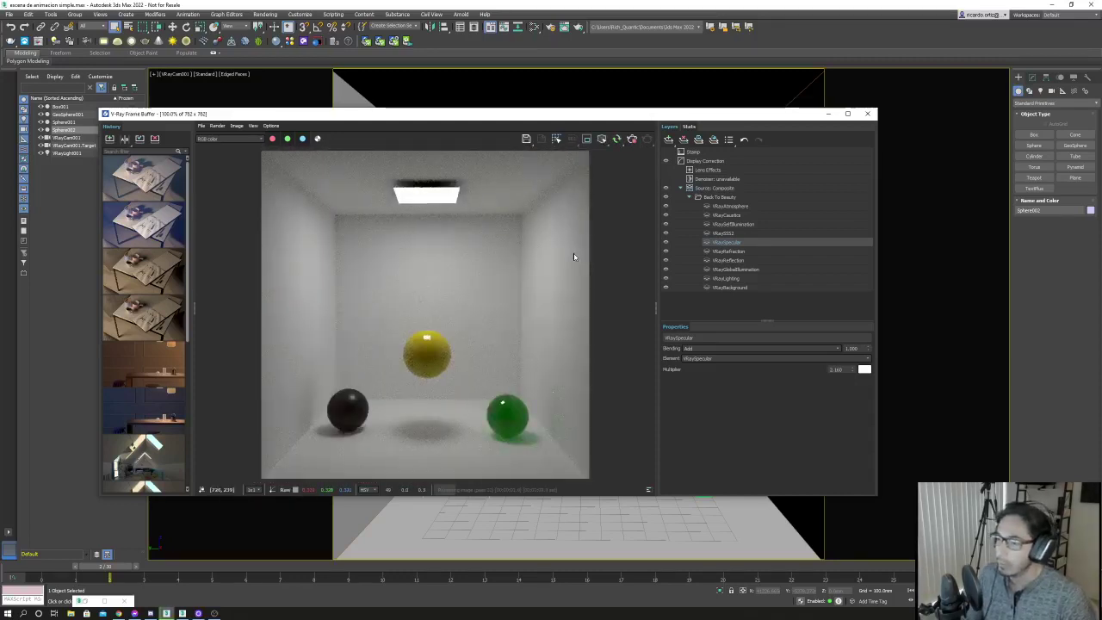
{"action": "left_click", "coordinate": [254, 140]}
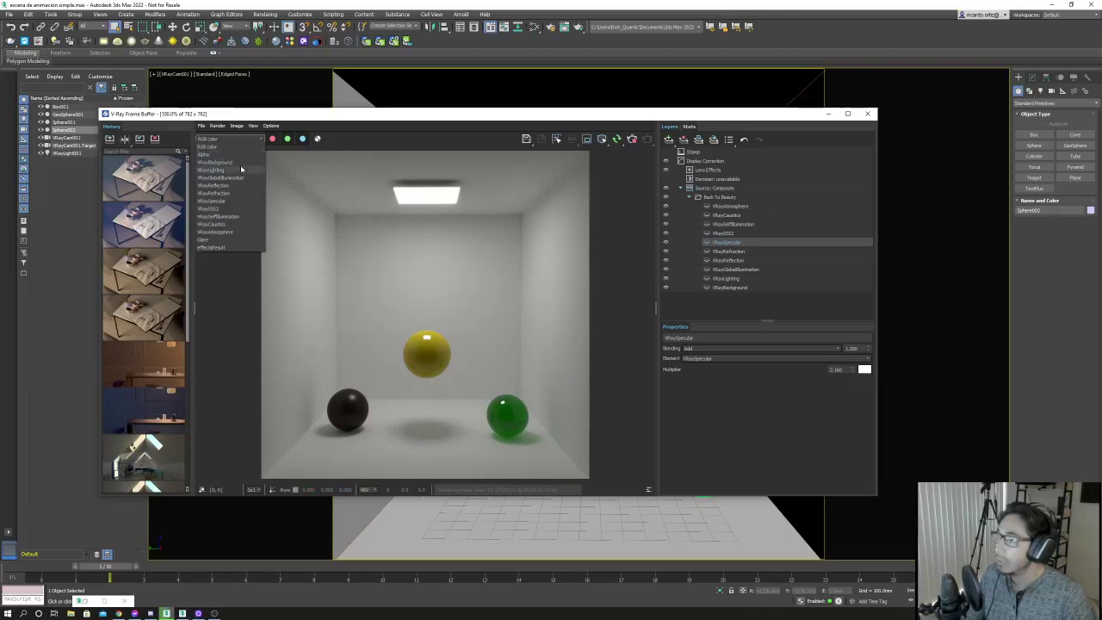
{"action": "left_click", "coordinate": [241, 196]}
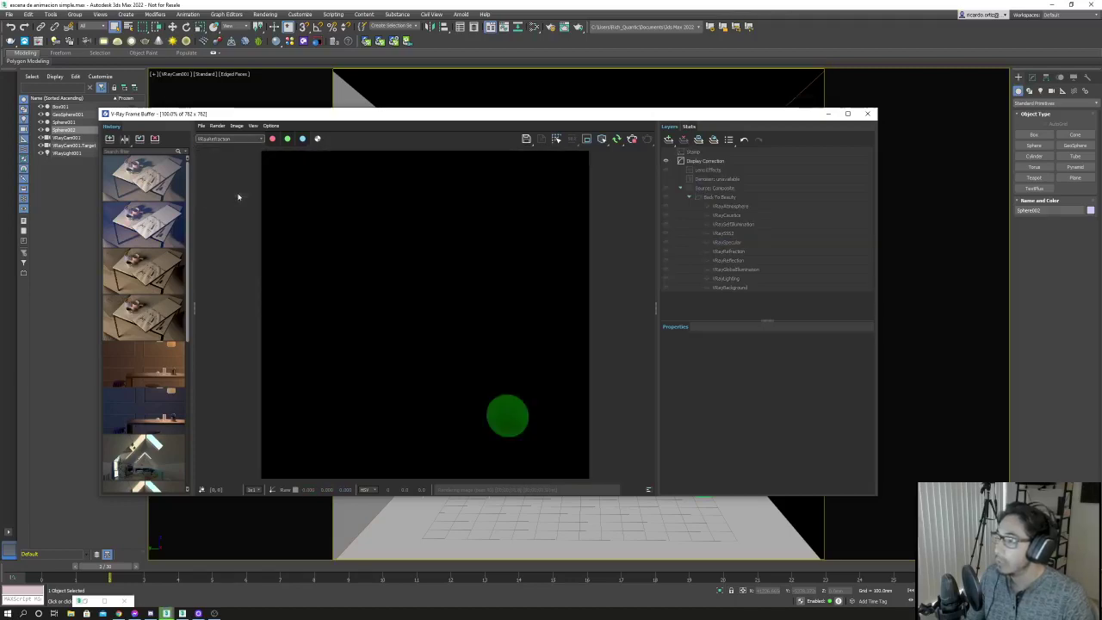
{"action": "left_click", "coordinate": [232, 141]}
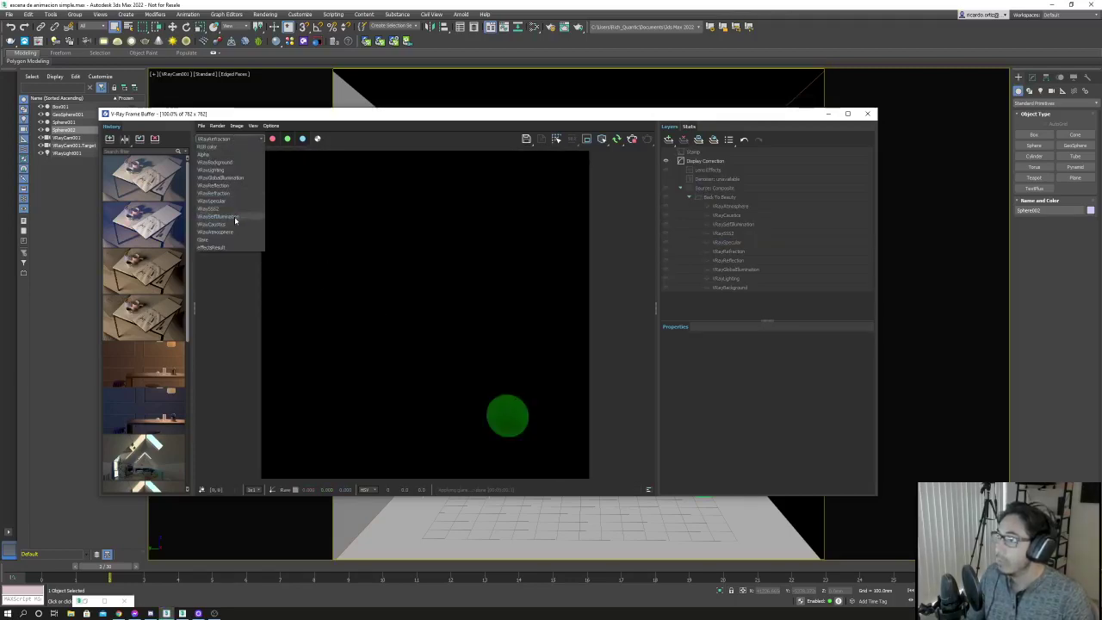
{"action": "left_click", "coordinate": [239, 194]}
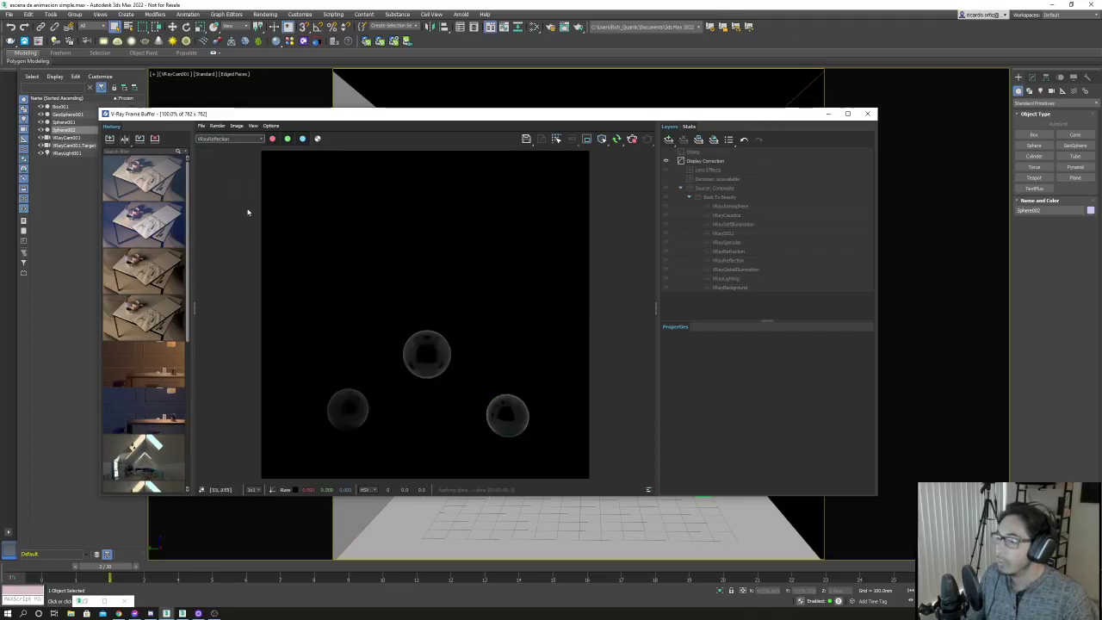
Check the VRaySSS2 and VRayAtmosphere passes, return to RGB color, and hide the layers panel.
{"action": "left_click", "coordinate": [241, 141]}
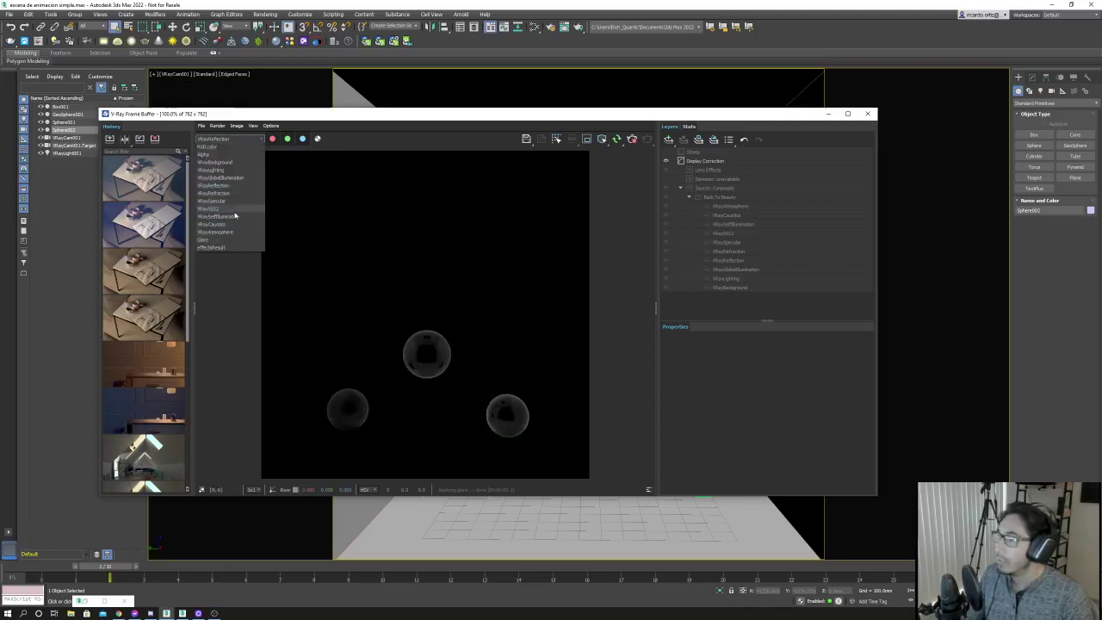
{"action": "left_click", "coordinate": [235, 214]}
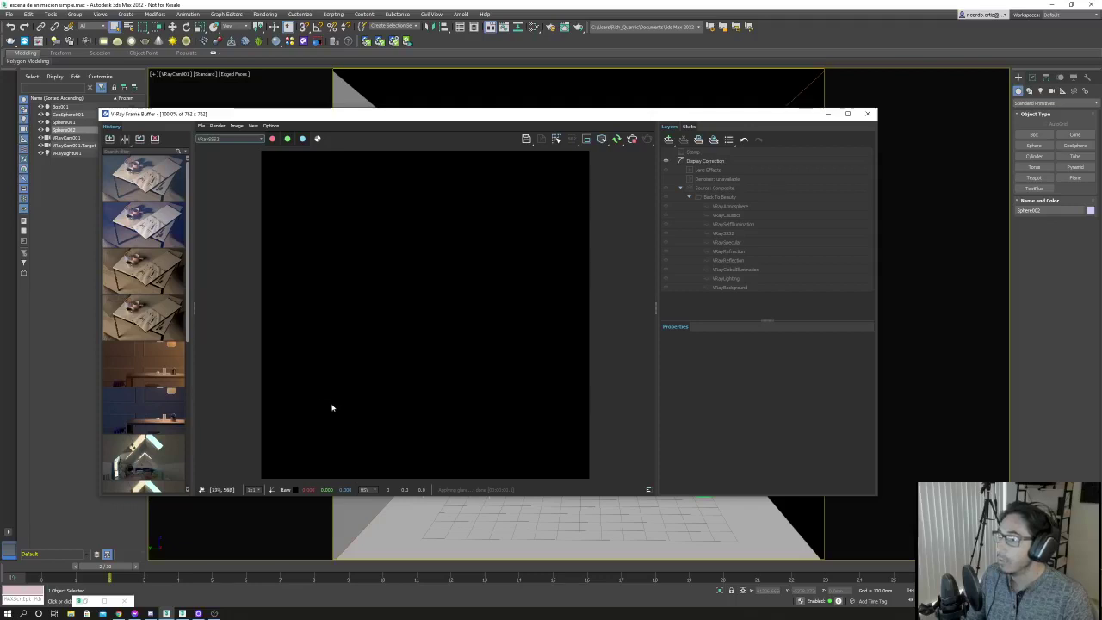
{"action": "left_click", "coordinate": [229, 139]}
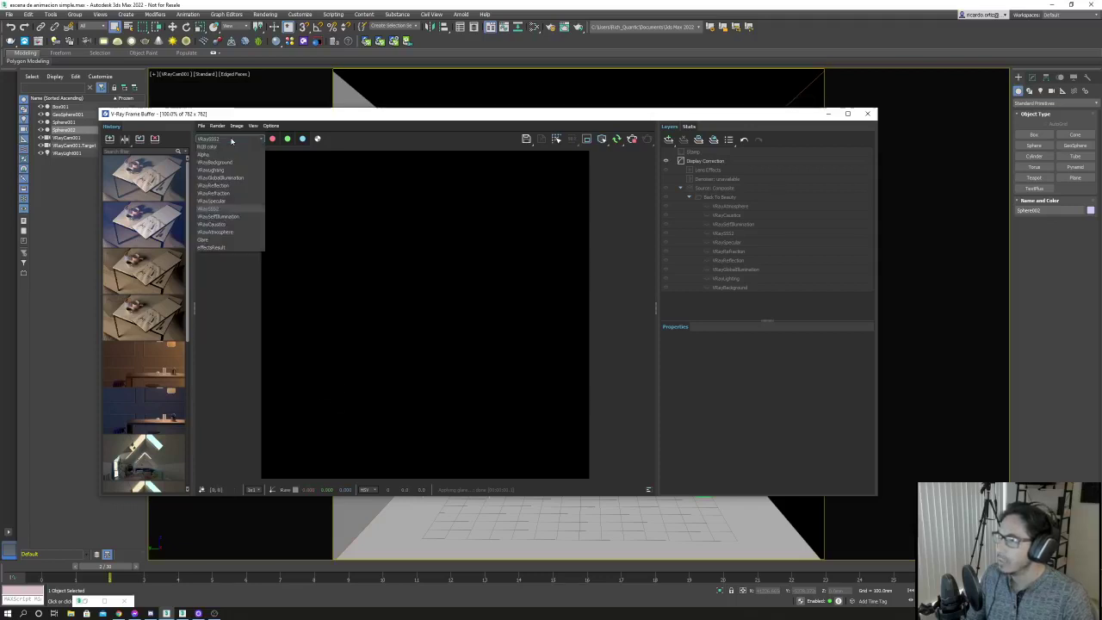
{"action": "left_click", "coordinate": [231, 233]}
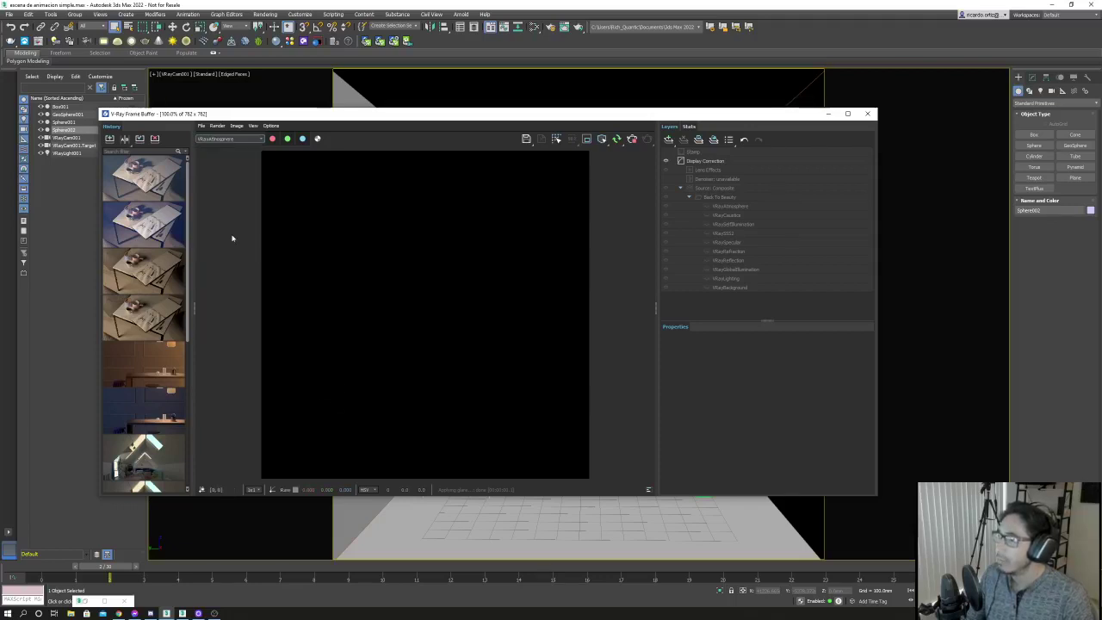
{"action": "left_click", "coordinate": [231, 139]}
{"action": "left_click", "coordinate": [230, 145]}
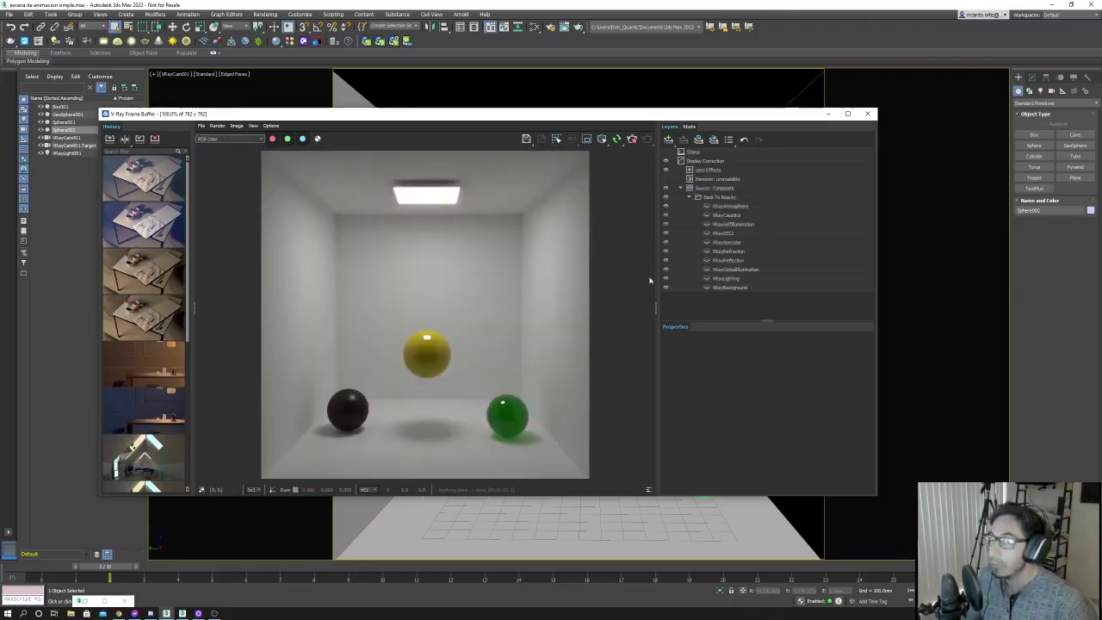
{"action": "left_click_drag", "start_coordinate": [443, 114], "coordinate": [475, 114]}
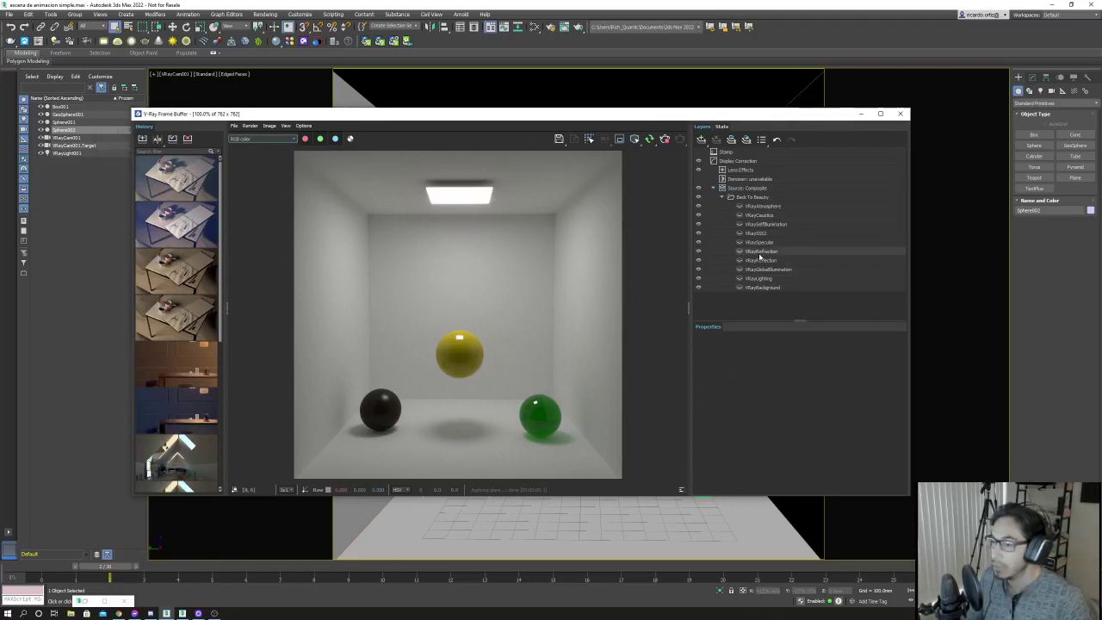
{"action": "left_click_drag", "start_coordinate": [486, 114], "coordinate": [461, 114]}
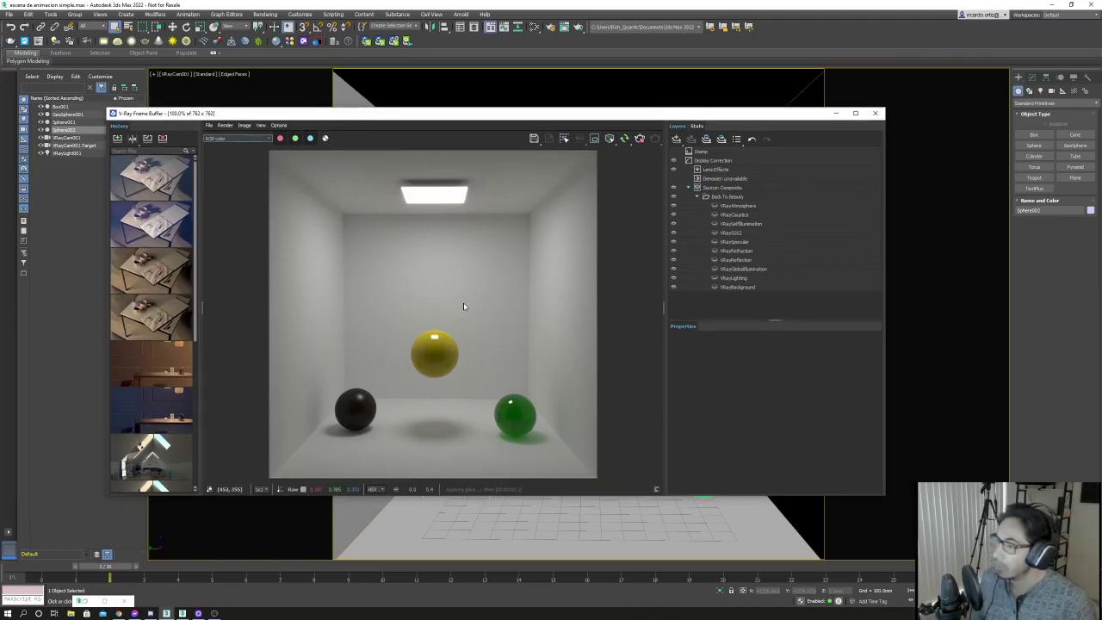
{"action": "left_click", "coordinate": [664, 310]}
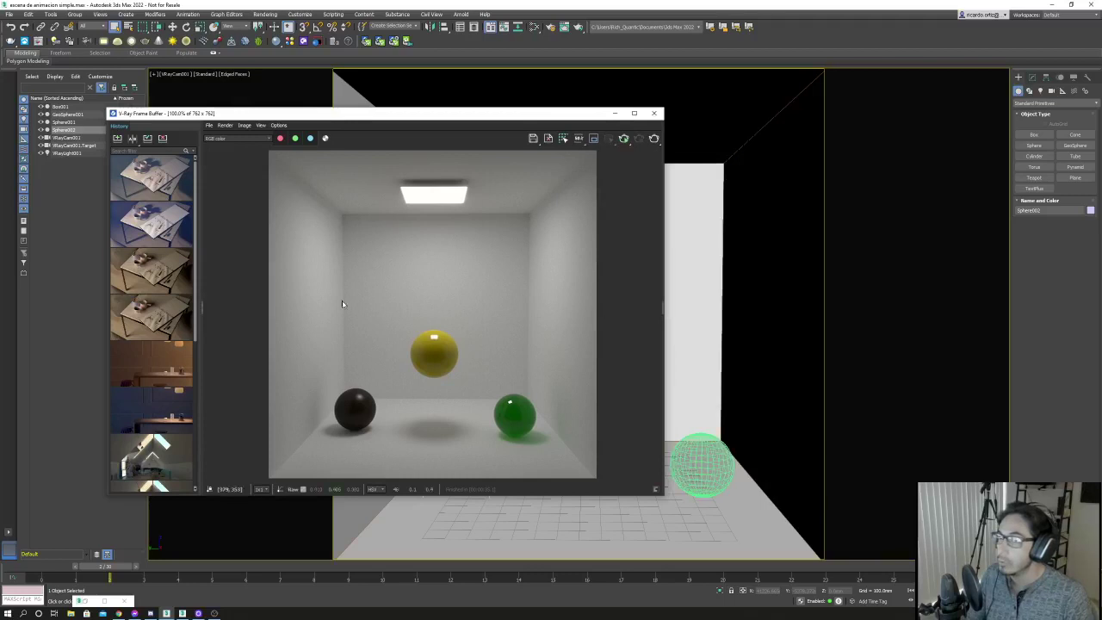
Hide the render history, move the render window aside, and orbit to view the box from outside.
{"action": "left_click", "coordinate": [202, 307]}
{"action": "left_click_drag", "start_coordinate": [436, 107], "coordinate": [275, 173]}
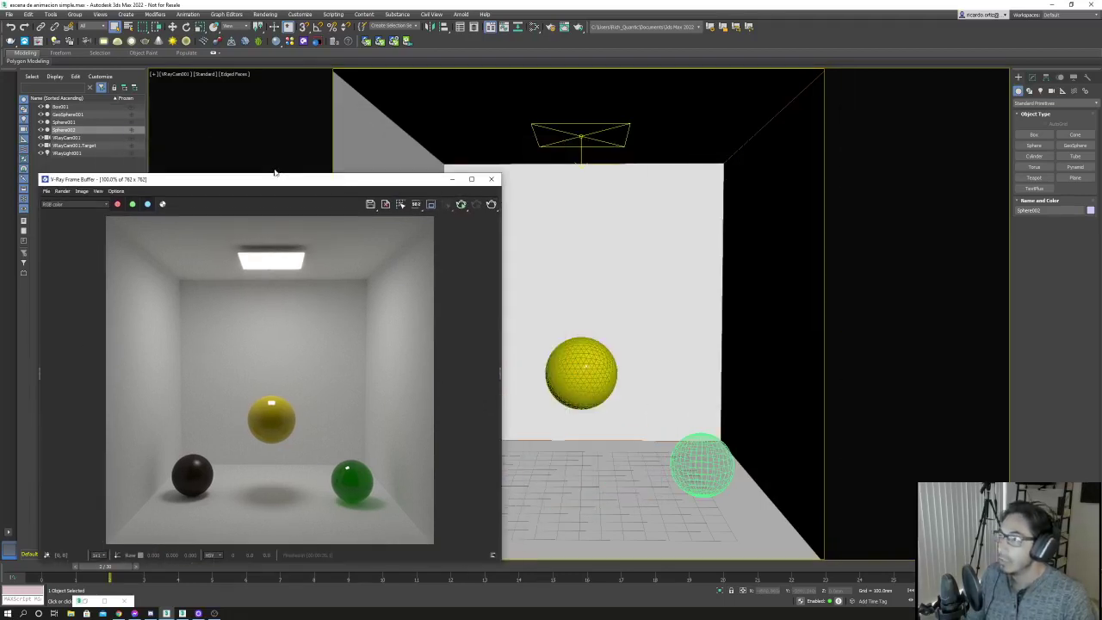
{"action": "left_click", "coordinate": [577, 314]}
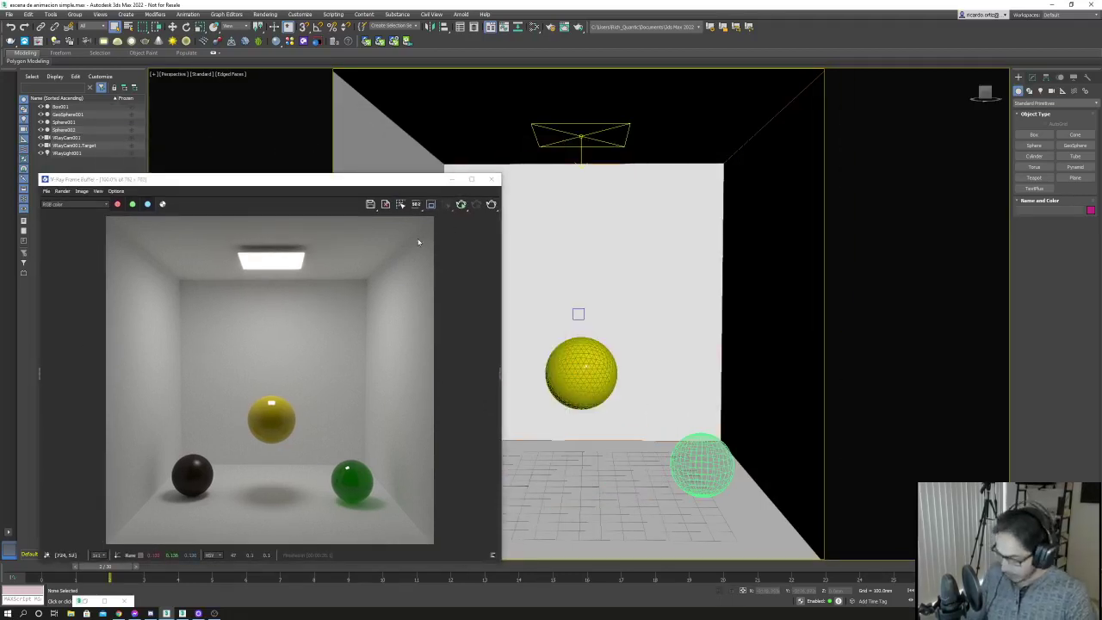
{"action": "scroll", "coordinate": [657, 327], "scroll_direction": "up", "scroll_amount": 2}
{"action": "scroll", "coordinate": [657, 328], "scroll_direction": "down", "scroll_amount": 5}
{"action": "scroll", "coordinate": [689, 395], "scroll_direction": "down", "scroll_amount": 3}
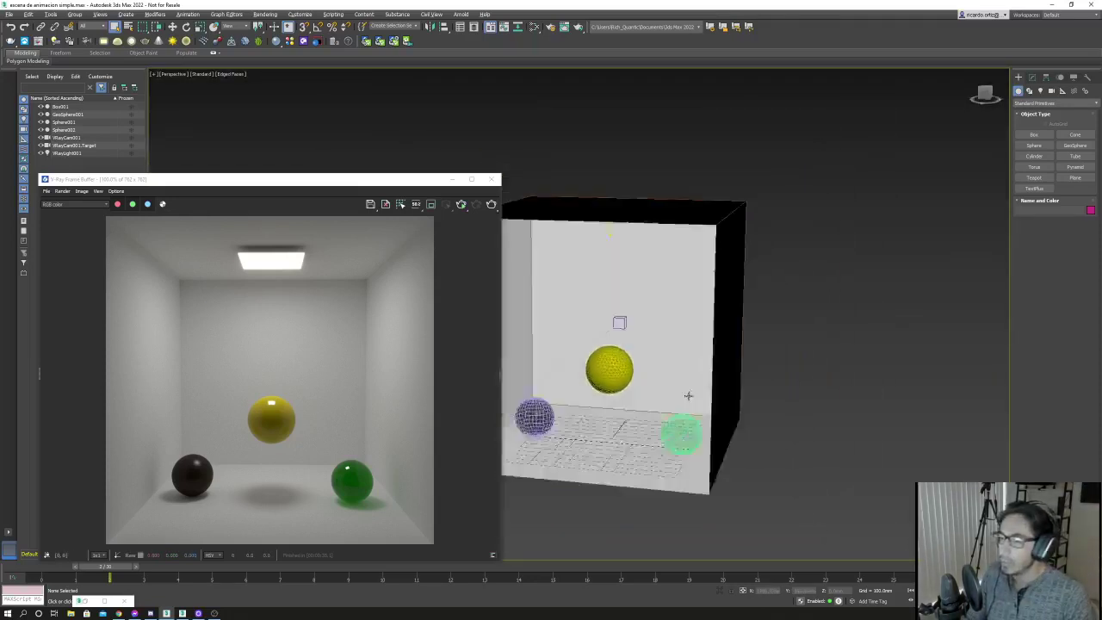
{"action": "middle_click_drag", "start_coordinate": [688, 395], "coordinate": [711, 327], "text": "alt"}
{"action": "left_click_drag", "start_coordinate": [389, 185], "coordinate": [354, 119]}
{"action": "left_click", "coordinate": [762, 430]}
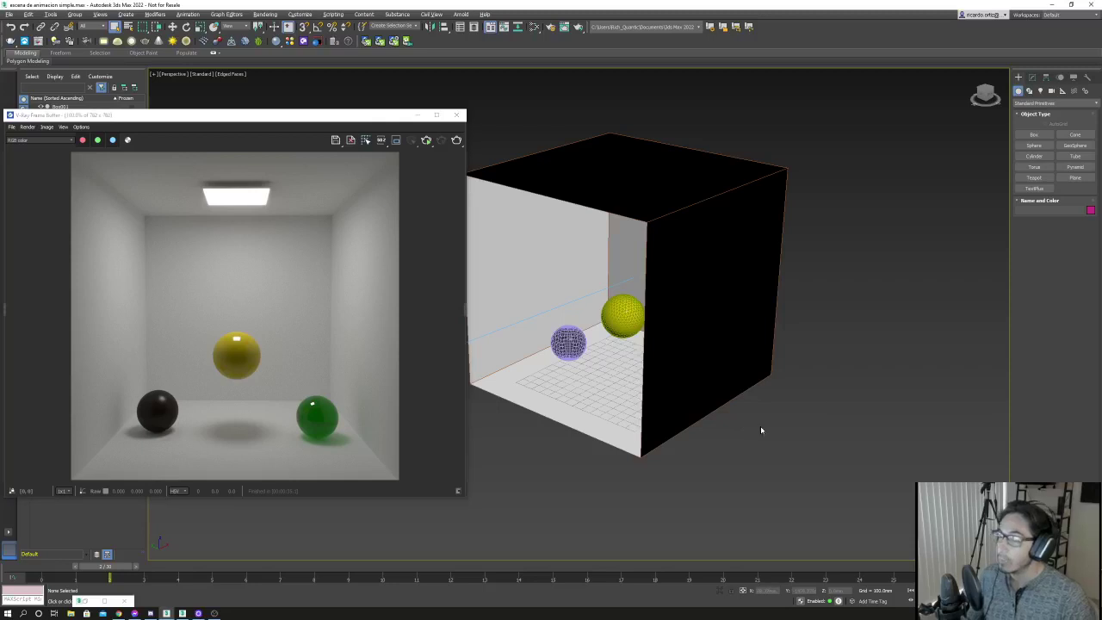
Add a VRayEnvironmentFog atmosphere effect in Environment and Effects.
{"action": "key", "text": "8"}
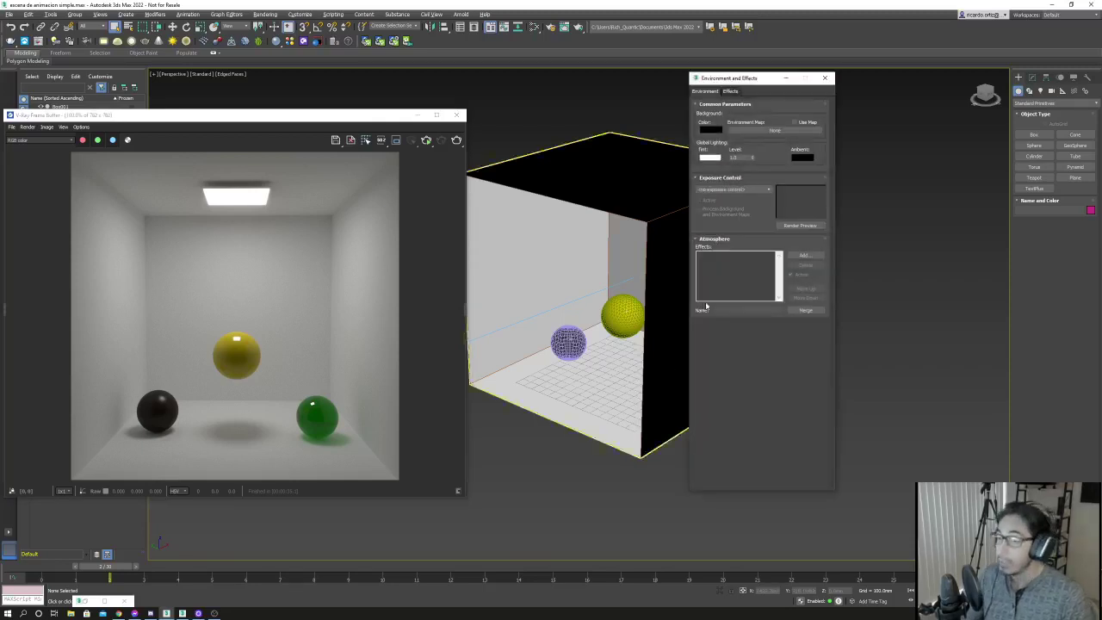
{"action": "left_click", "coordinate": [803, 255]}
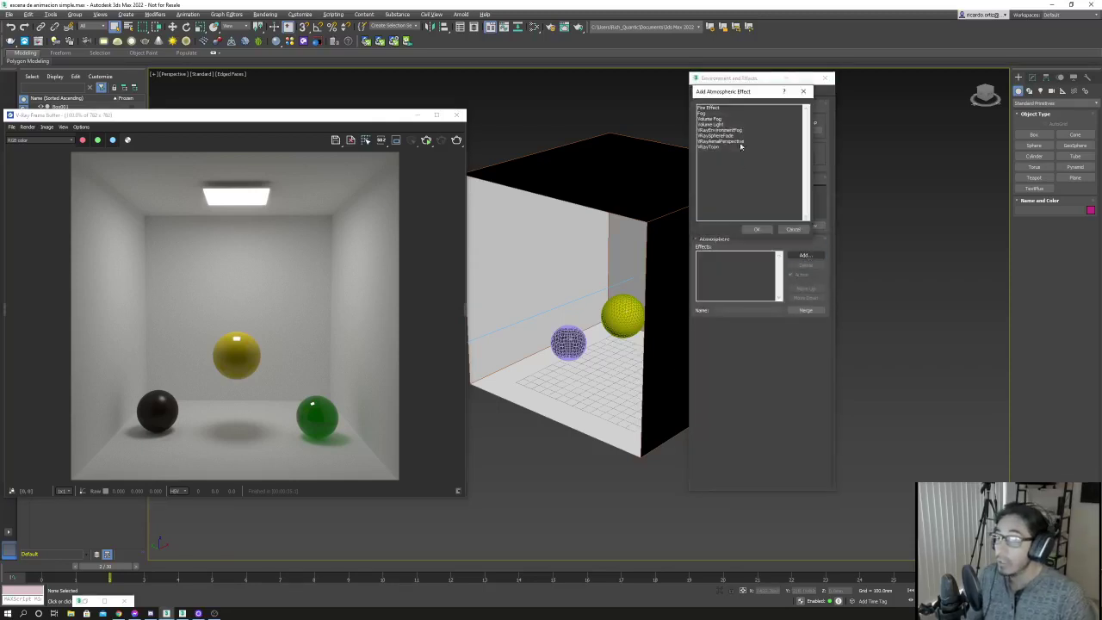
{"action": "left_click_drag", "start_coordinate": [748, 91], "coordinate": [896, 150]}
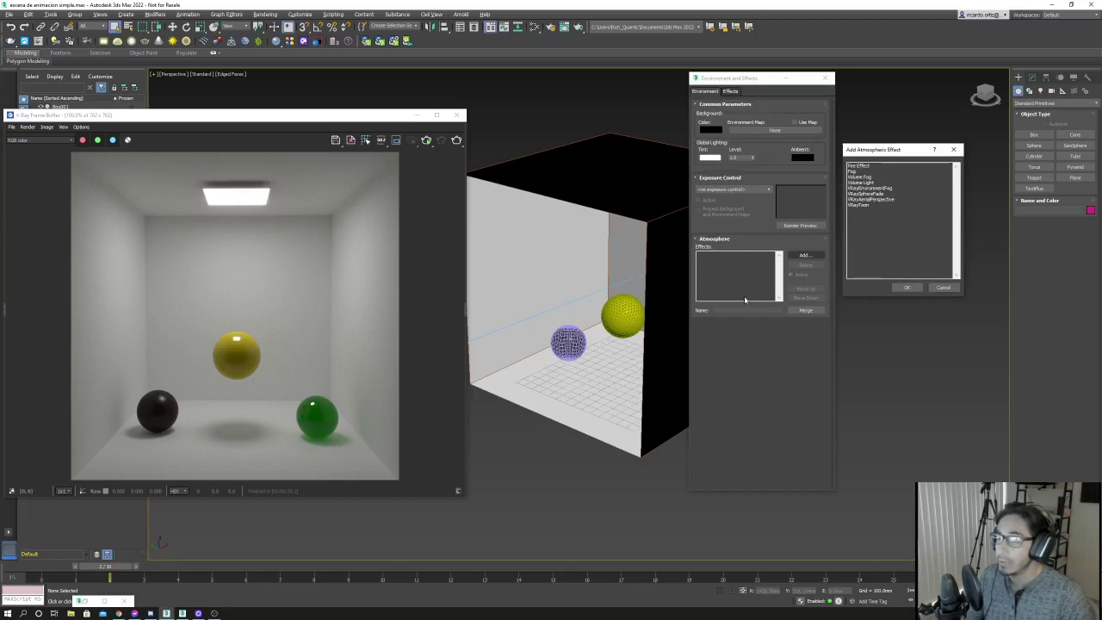
{"action": "left_click", "coordinate": [897, 189]}
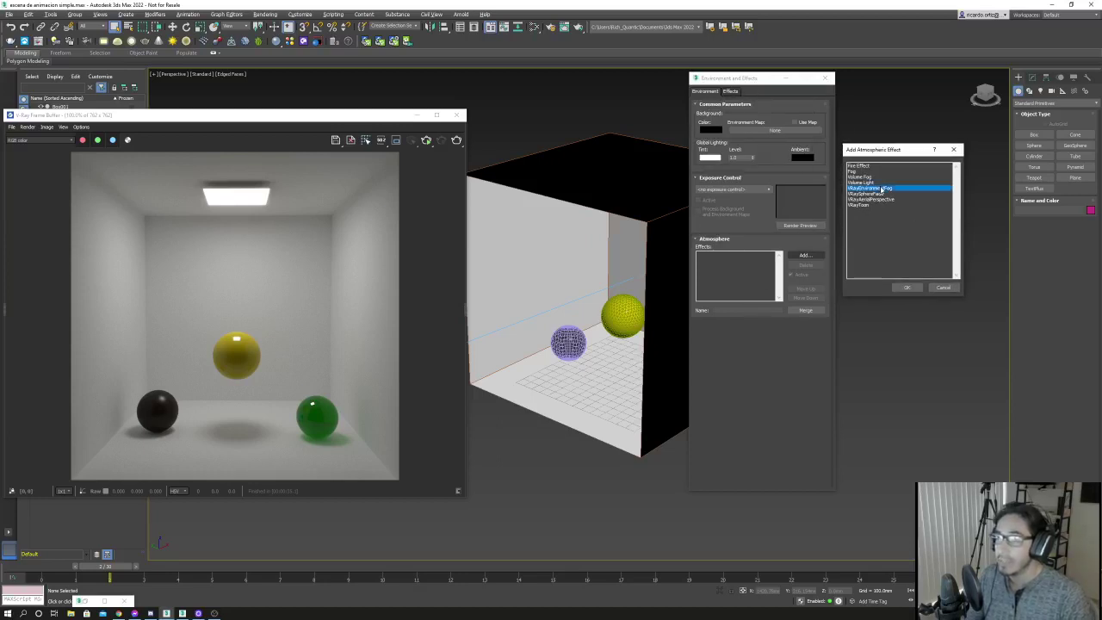
{"action": "left_click", "coordinate": [905, 288]}
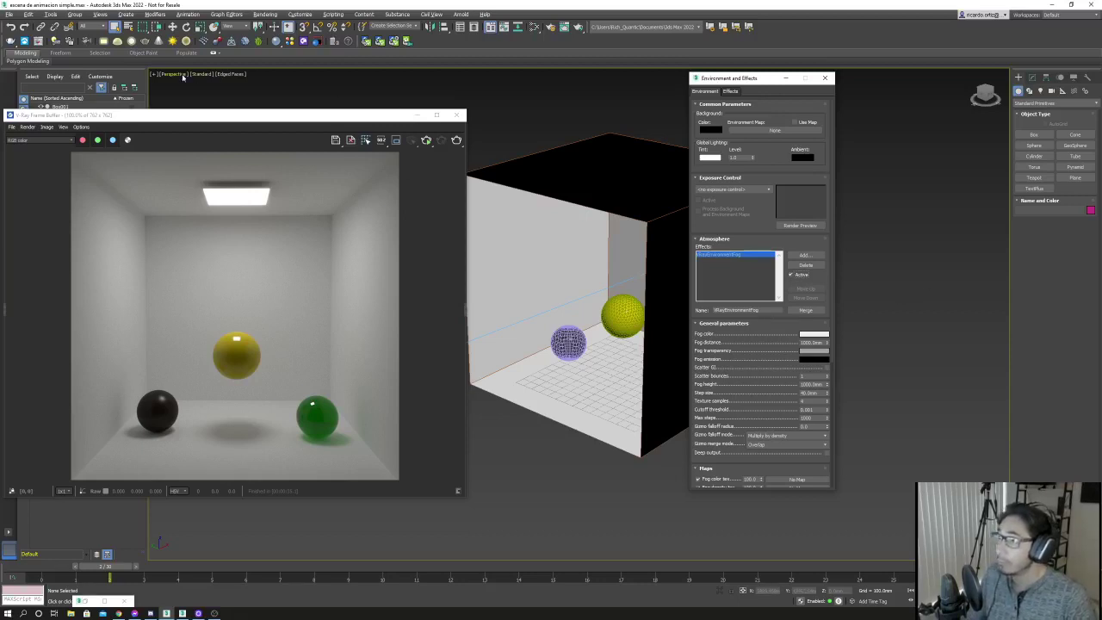
Set View to Render to Quad 4 - VRayCam001 and lock it.
{"action": "left_click", "coordinate": [552, 27]}
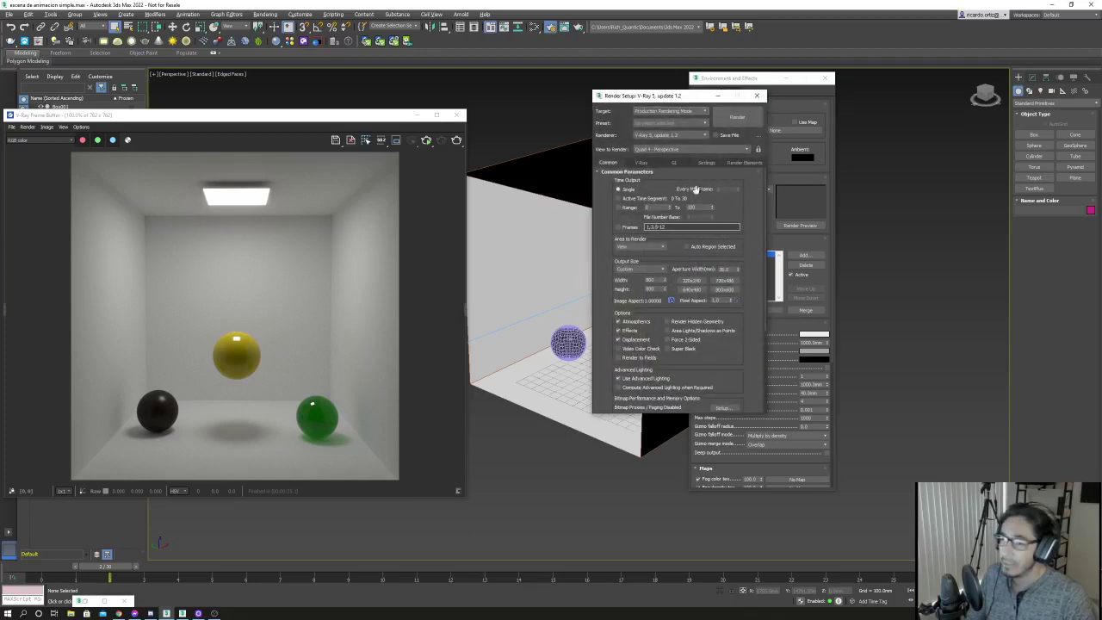
{"action": "left_click", "coordinate": [698, 150]}
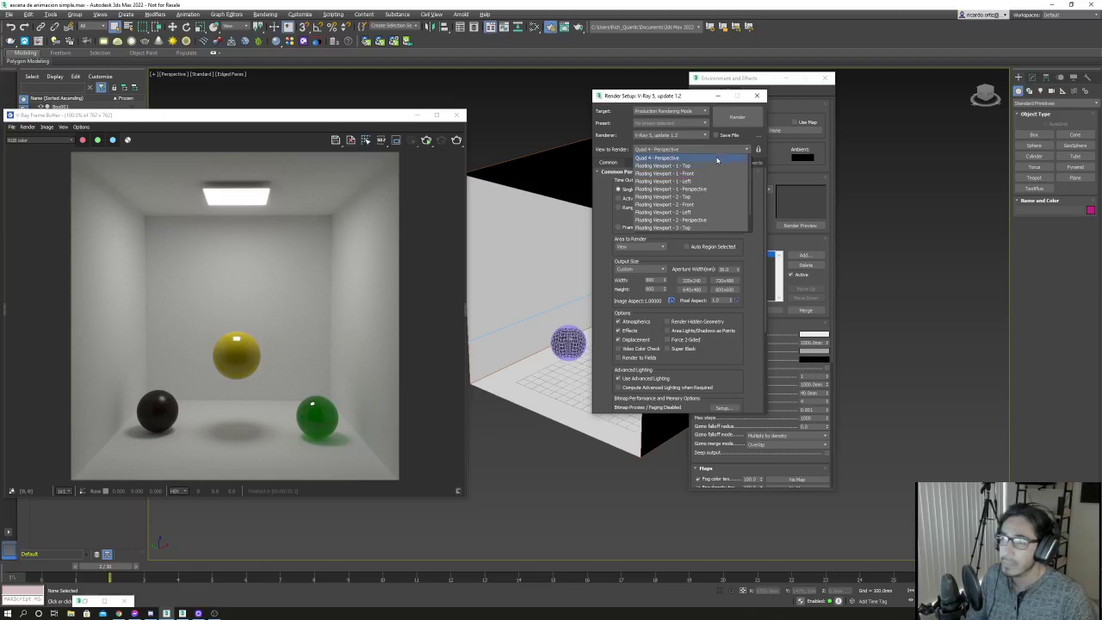
{"action": "left_click", "coordinate": [873, 183]}
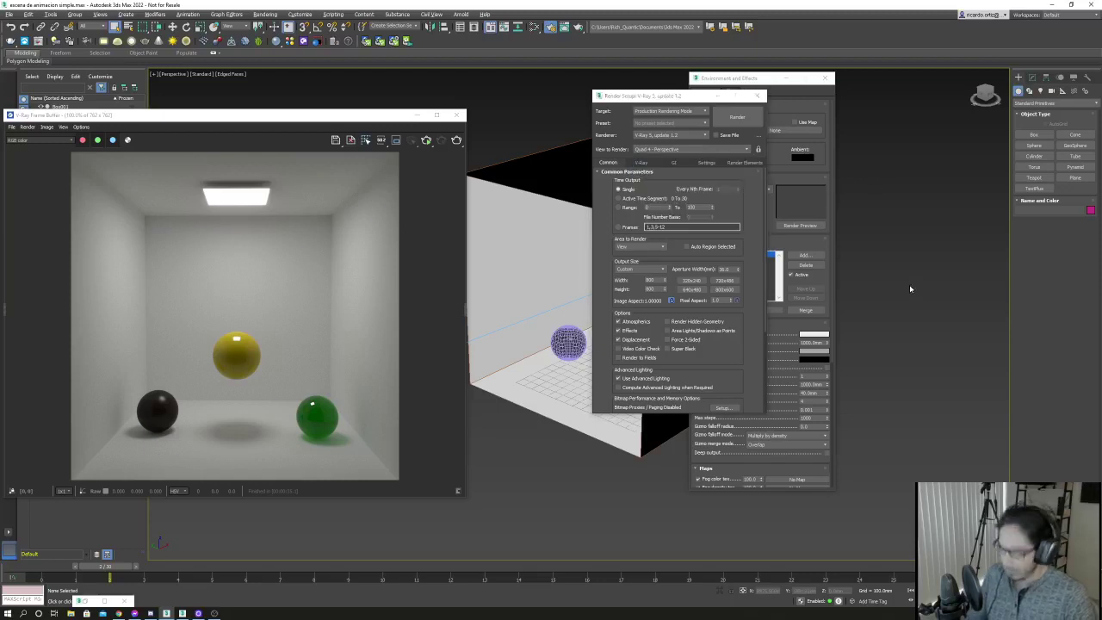
{"action": "key", "text": "c"}
{"action": "left_click", "coordinate": [758, 149]}
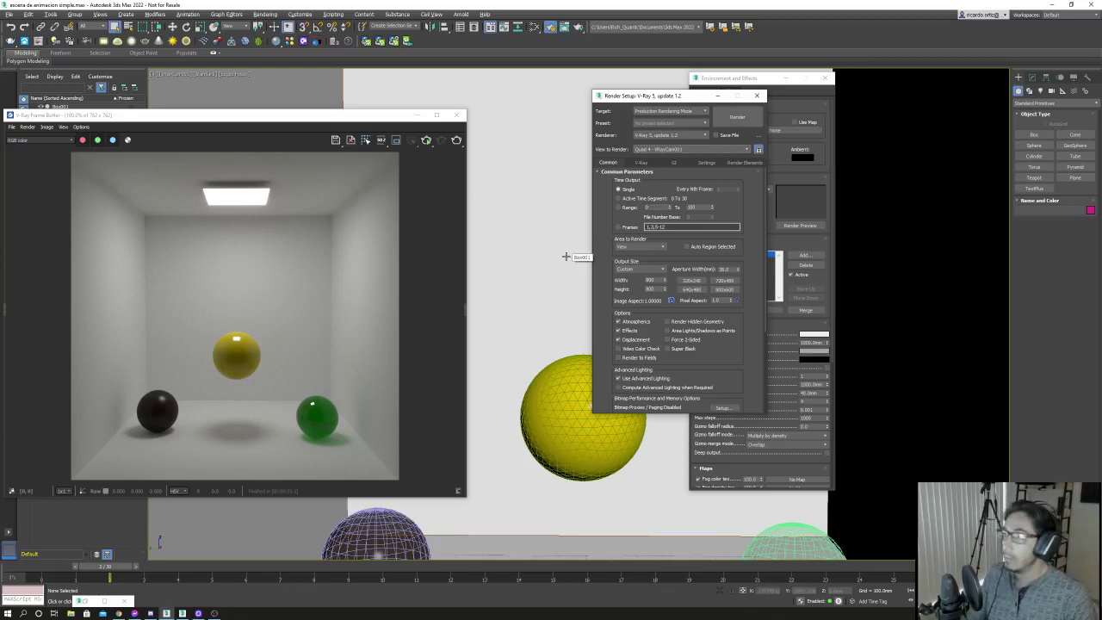
Switch the viewport to the VRayCam001 camera view and render it.
{"action": "left_click", "coordinate": [889, 290]}
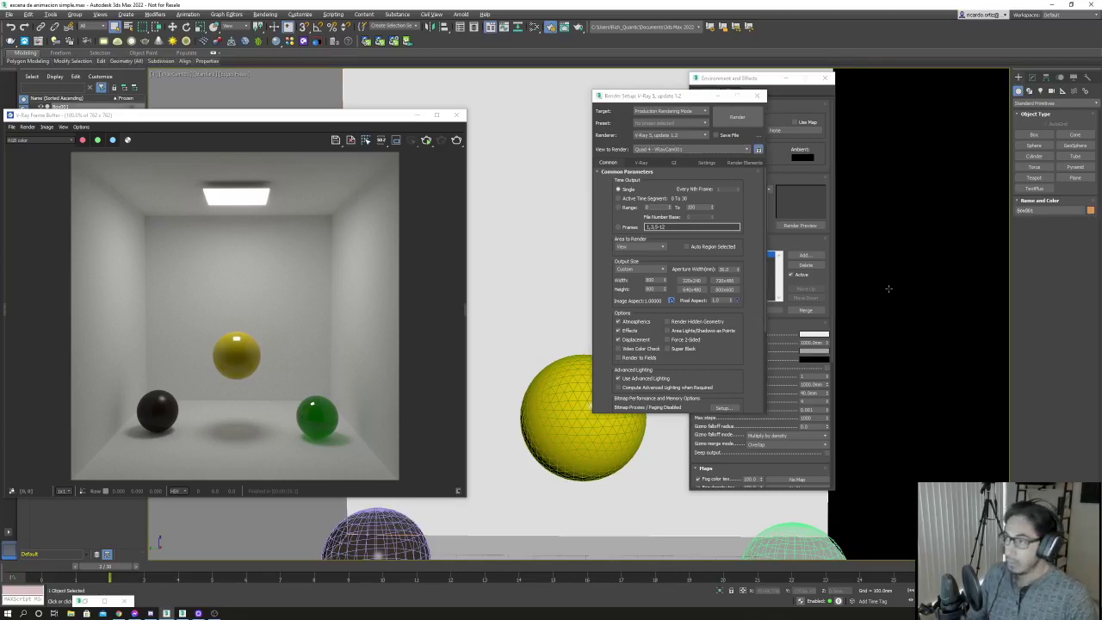
{"action": "key", "text": "c"}
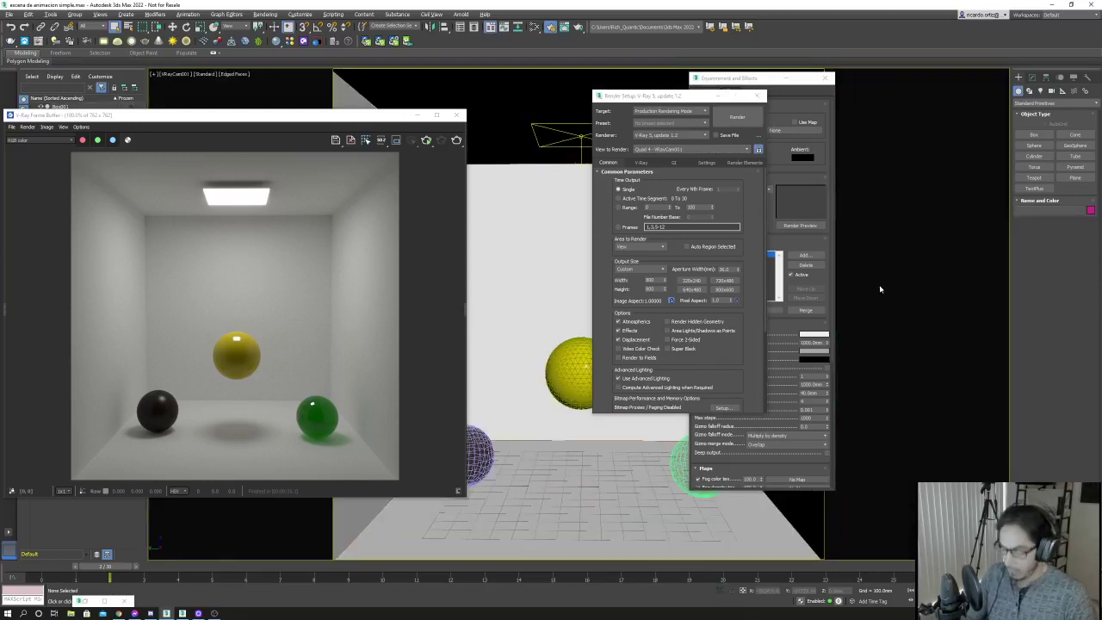
{"action": "key", "text": "p"}
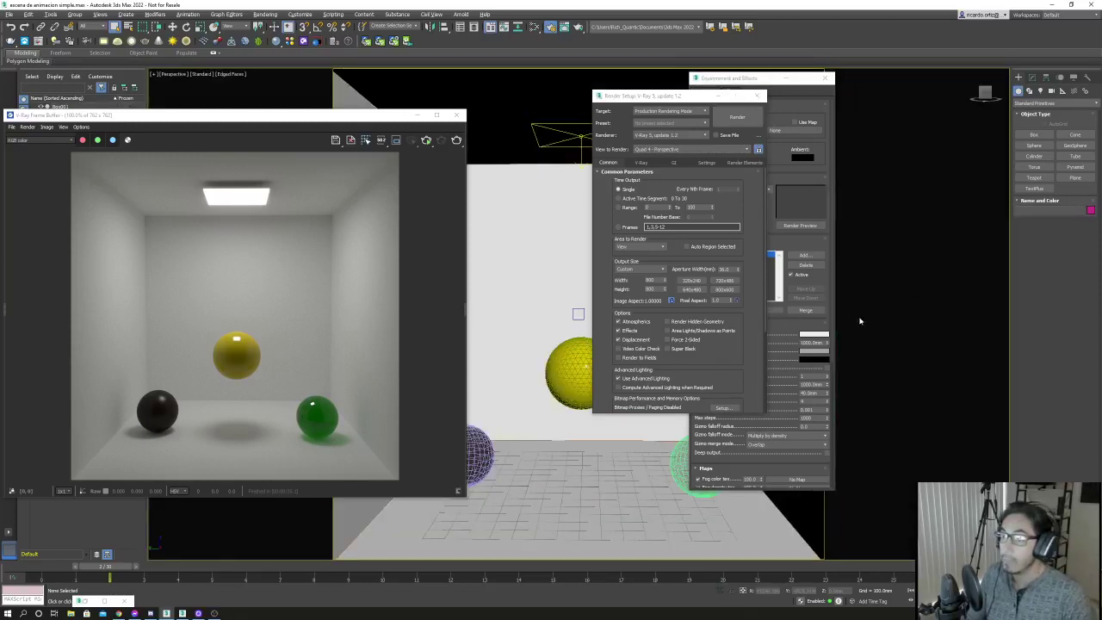
{"action": "key", "text": "c"}
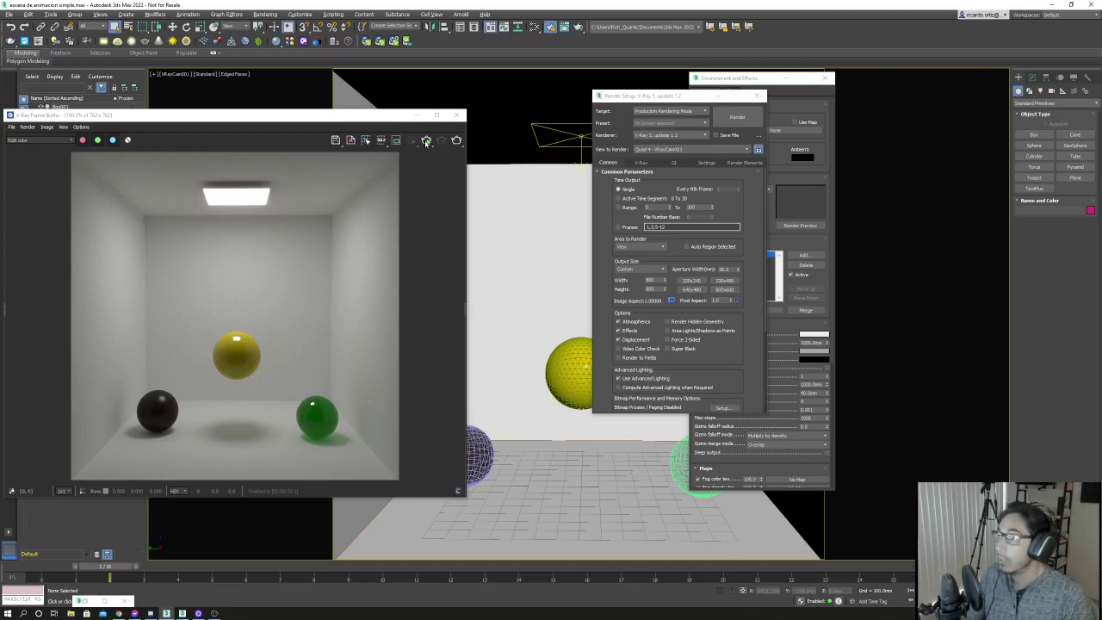
{"action": "left_click", "coordinate": [427, 142]}
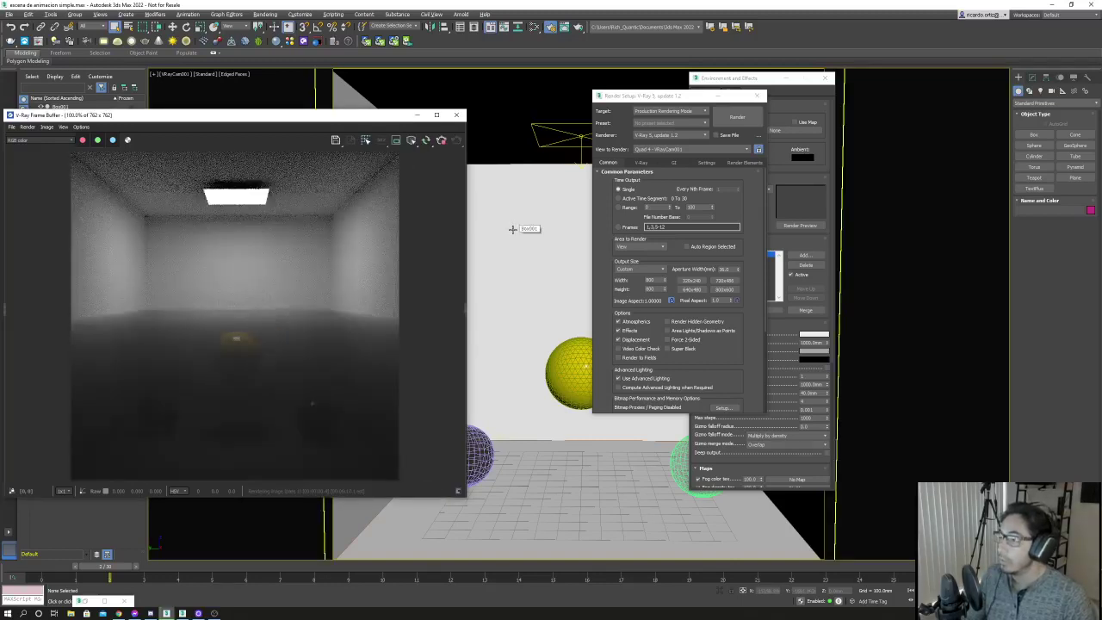
Bring the fog settings into view, set Fog height to 2000 mm, and re-render.
{"action": "left_click_drag", "start_coordinate": [336, 123], "coordinate": [352, 119]}
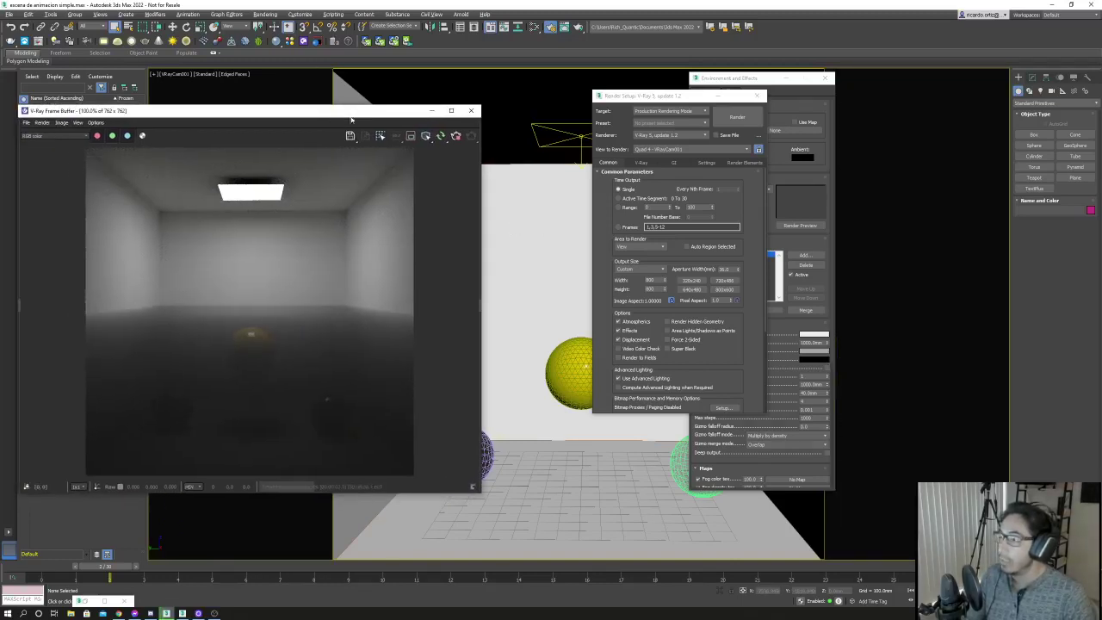
{"action": "mouse_move", "coordinate": [728, 79]}
{"action": "left_mouse_down"}
{"action": "mouse_move", "coordinate": [801, 91]}
{"action": "mouse_move", "coordinate": [855, 85]}
{"action": "mouse_move", "coordinate": [836, 69]}
{"action": "left_mouse_up"}
{"action": "left_click_drag", "start_coordinate": [314, 114], "coordinate": [359, 93]}
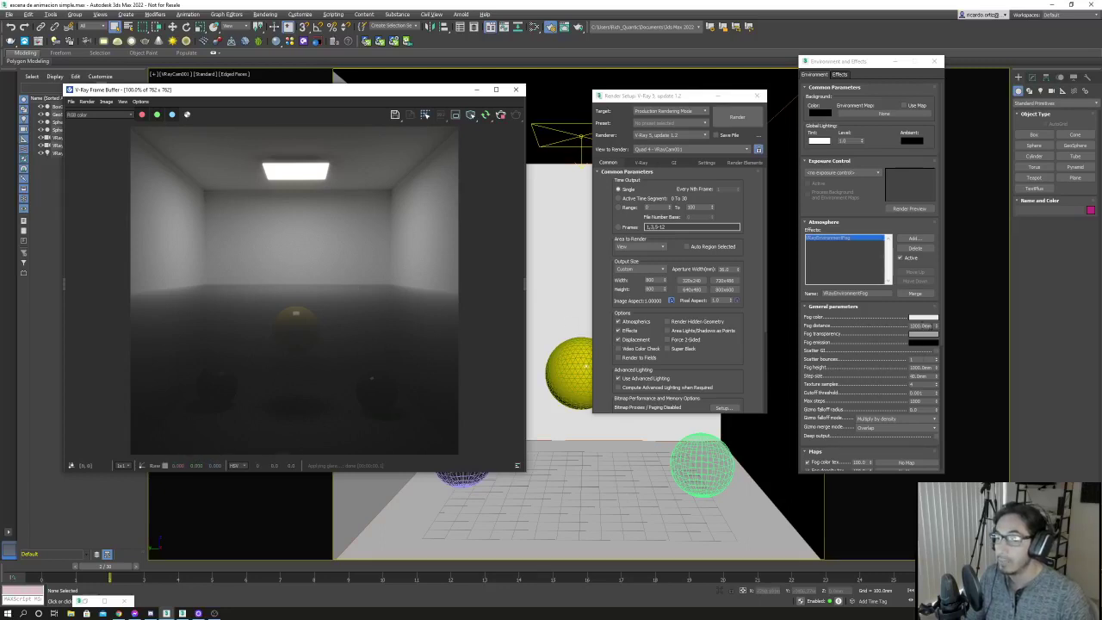
{"action": "left_click", "coordinate": [922, 326]}
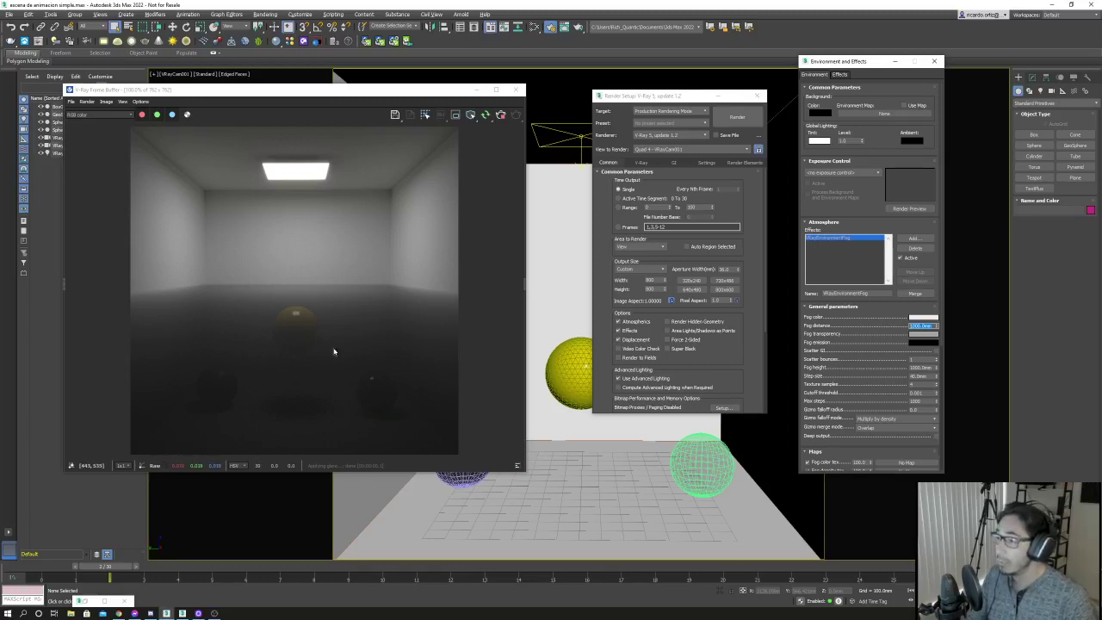
{"action": "key", "text": "Tab"}
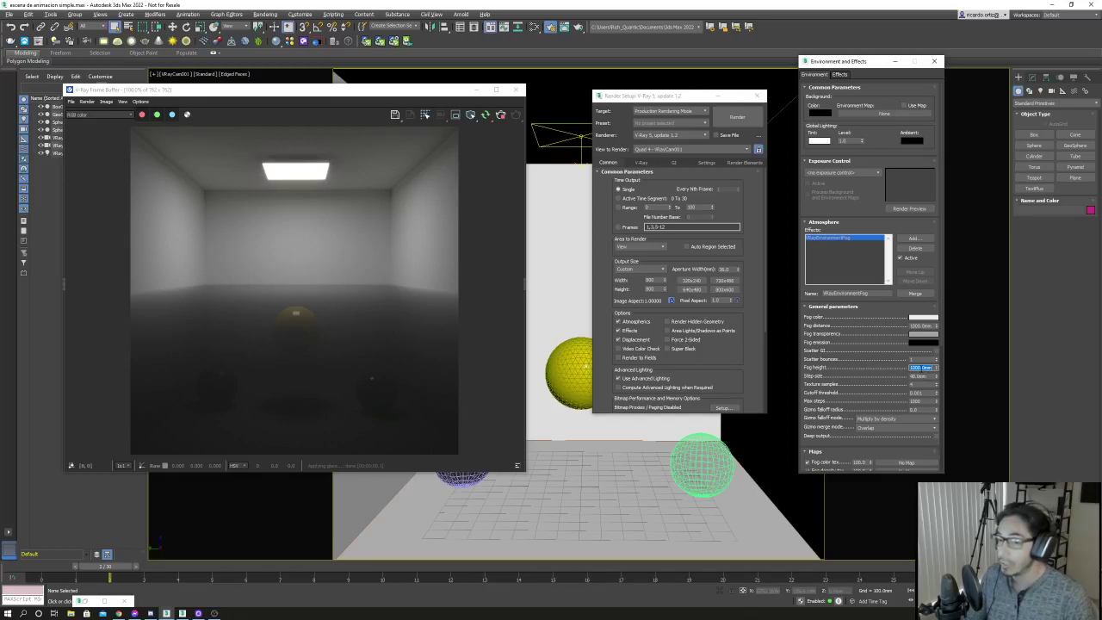
{"action": "type", "text": "20"}
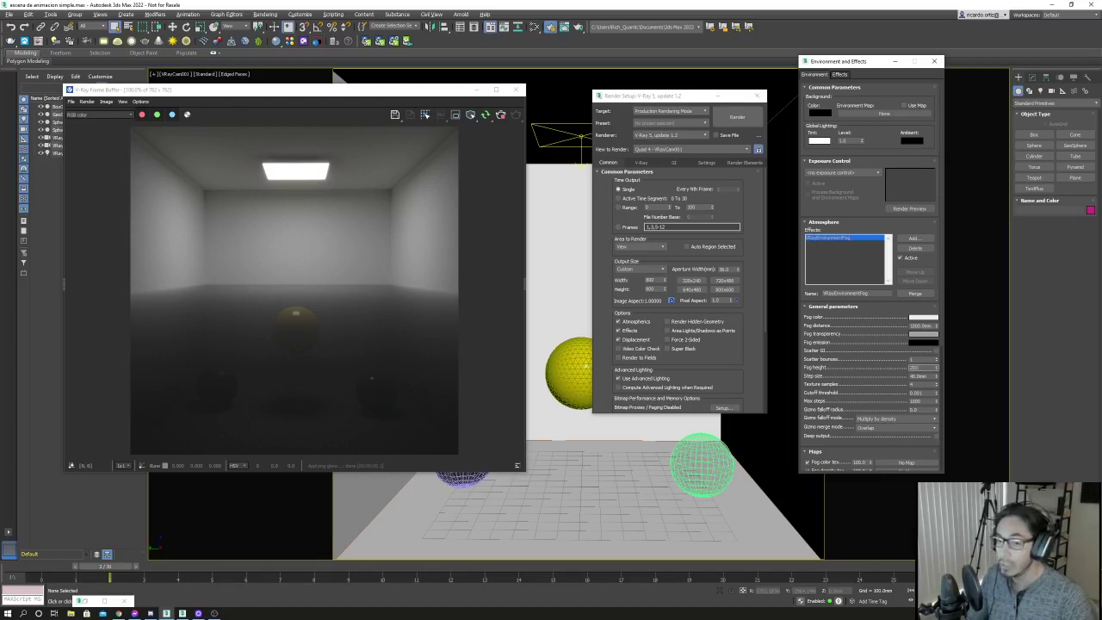
{"action": "key", "text": "shift+q"}
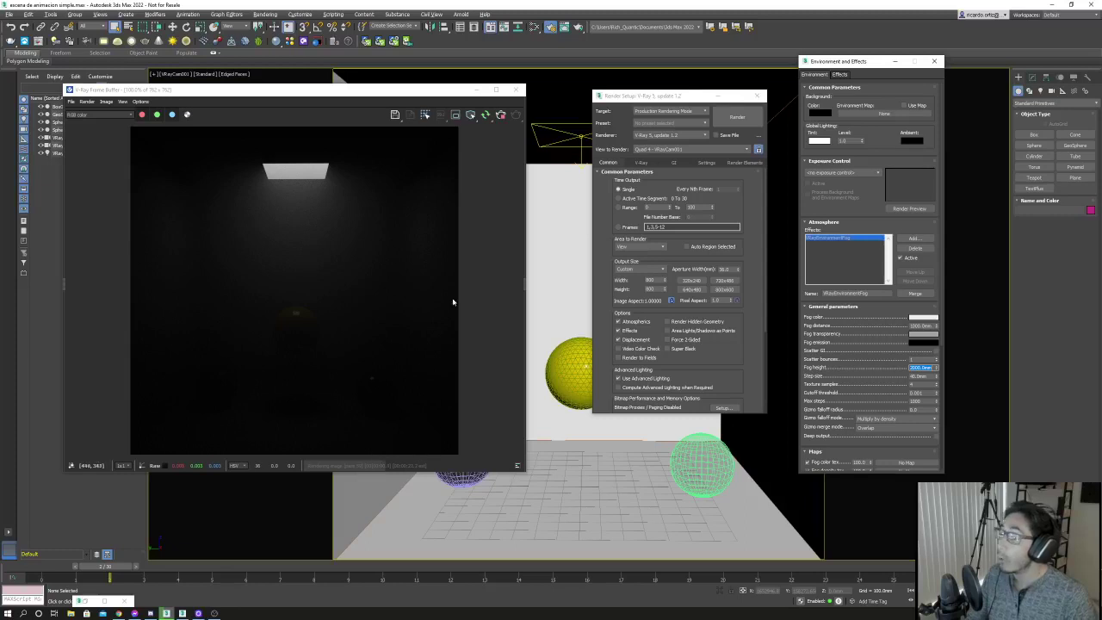
Increase the Fog distance and re-render to check the lighter haze.
{"action": "left_click", "coordinate": [913, 326]}
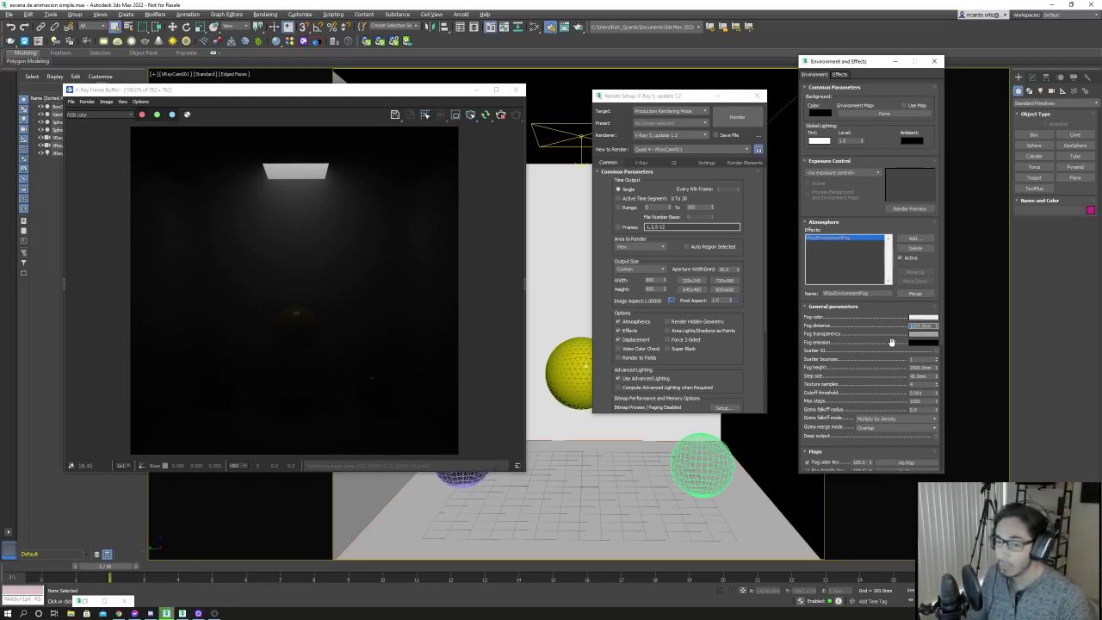
{"action": "key", "text": "Return"}
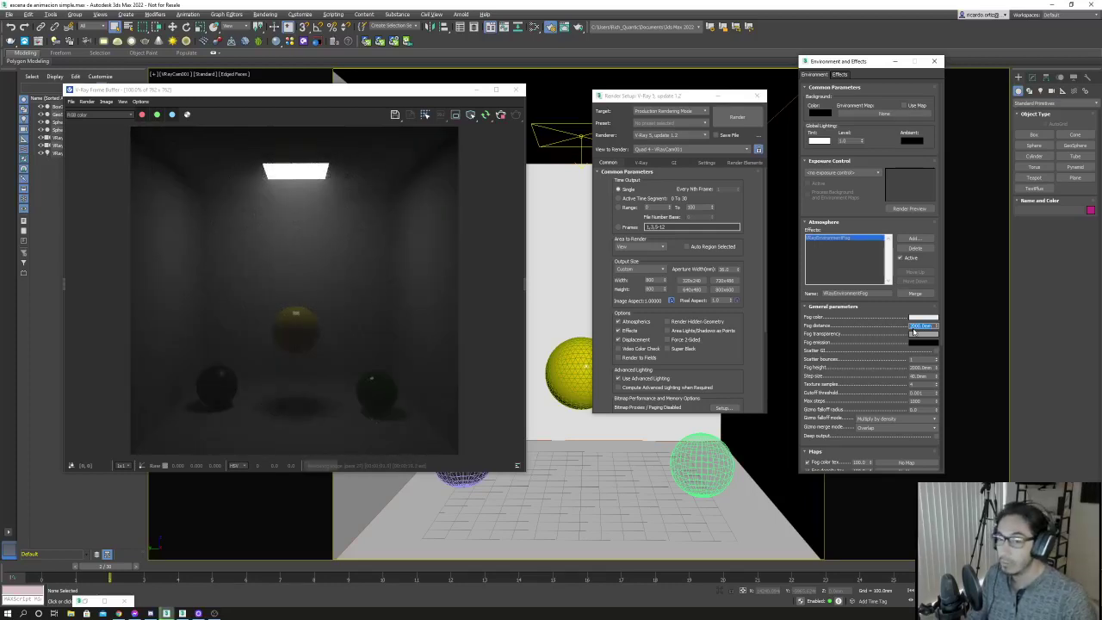
{"action": "left_click", "coordinate": [916, 326]}
{"action": "type", "text": "0"}
{"action": "key", "text": "Return"}
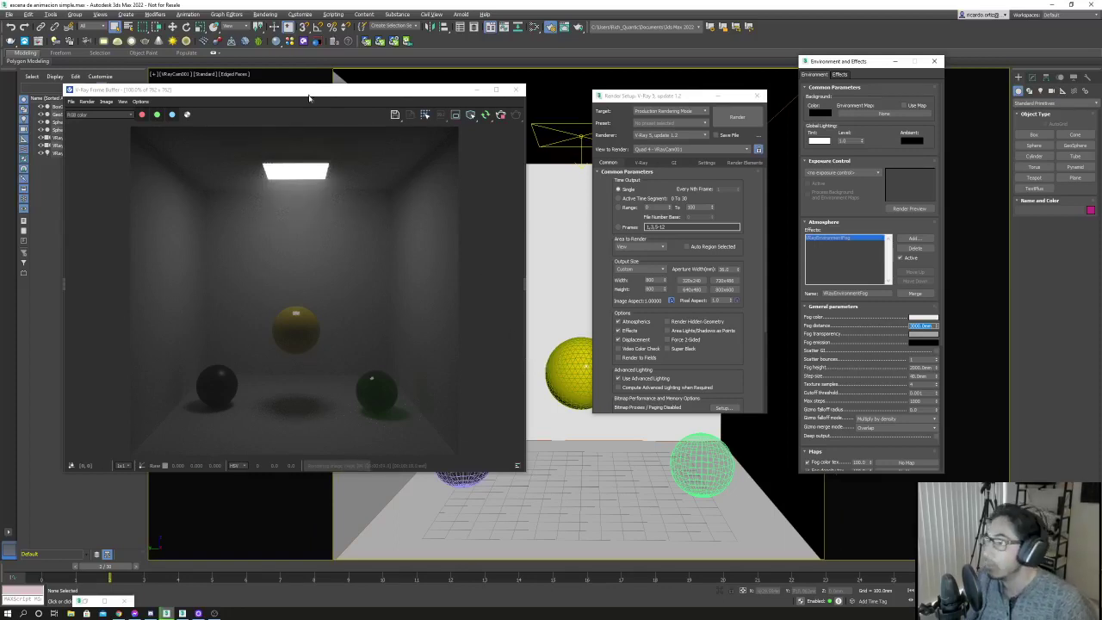
{"action": "left_click_drag", "start_coordinate": [284, 90], "coordinate": [358, 93]}
{"action": "left_click", "coordinate": [172, 118]}
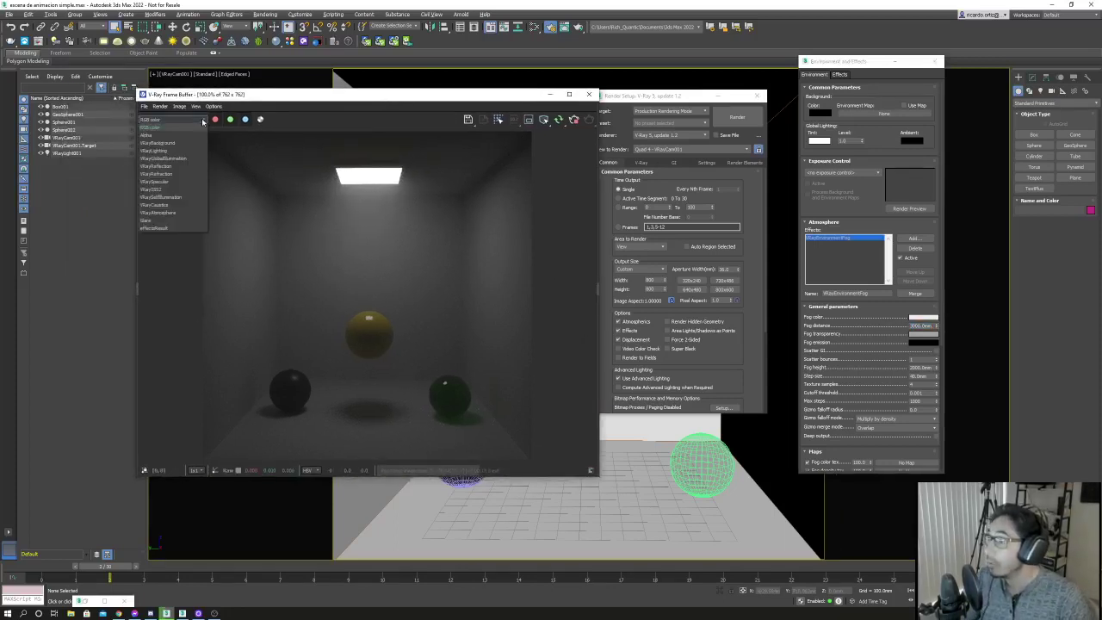
{"action": "left_click", "coordinate": [180, 213]}
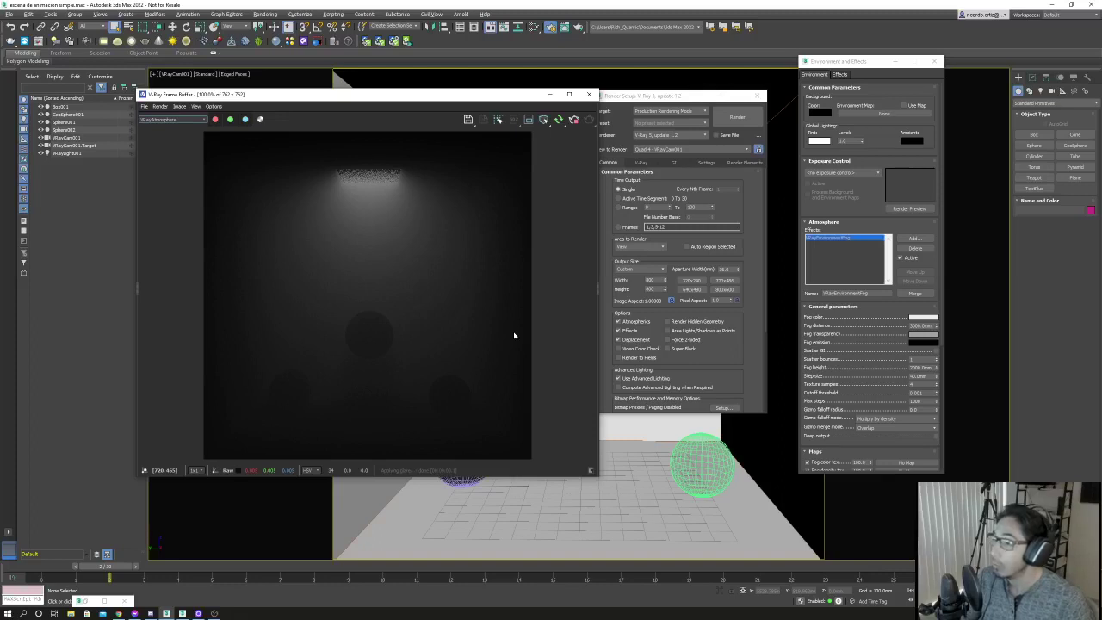
{"action": "left_click", "coordinate": [200, 126]}
{"action": "left_click", "coordinate": [172, 128]}
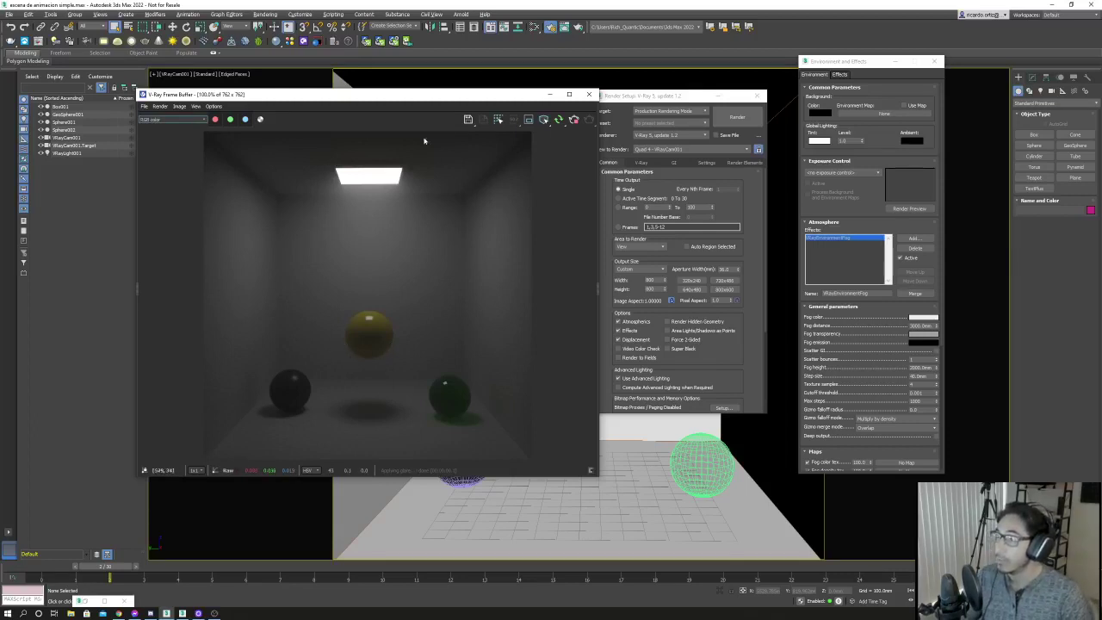
In the VFB layers panel, select the VRayAtmosphere layer and toggle its visibility to compare.
{"action": "left_click", "coordinate": [537, 296]}
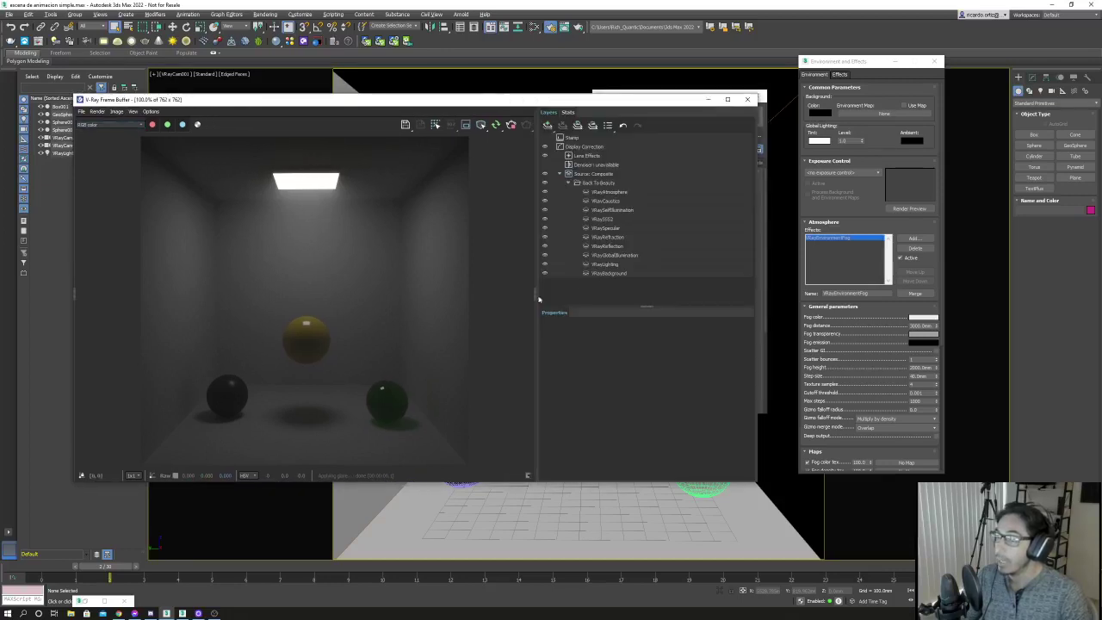
{"action": "left_click", "coordinate": [646, 174]}
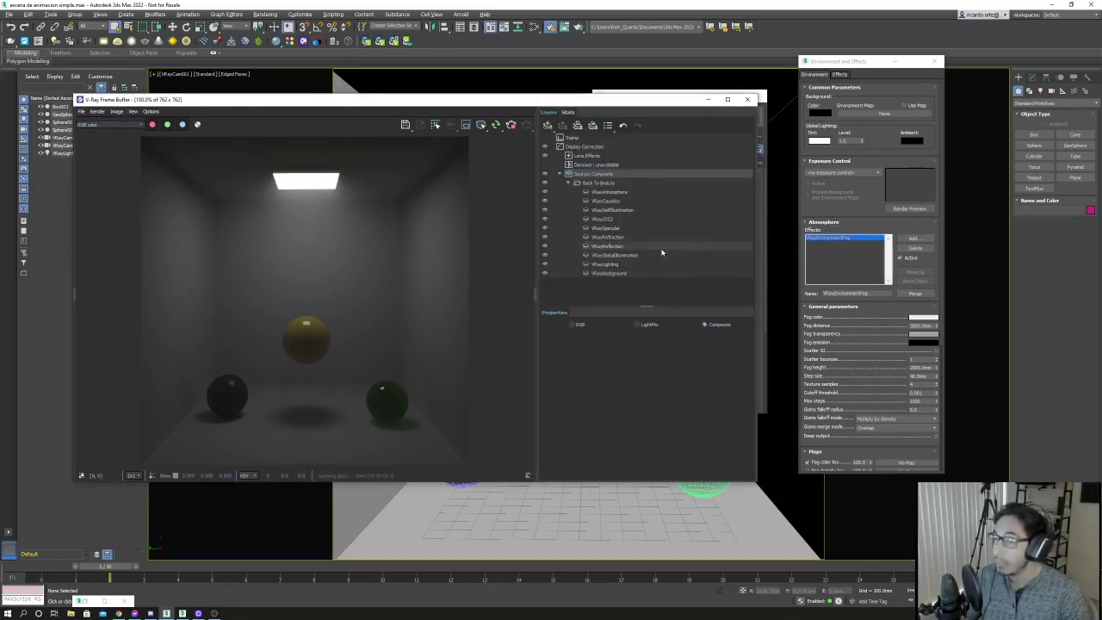
{"action": "left_click", "coordinate": [607, 191]}
{"action": "left_click", "coordinate": [544, 192]}
{"action": "left_click", "coordinate": [545, 192]}
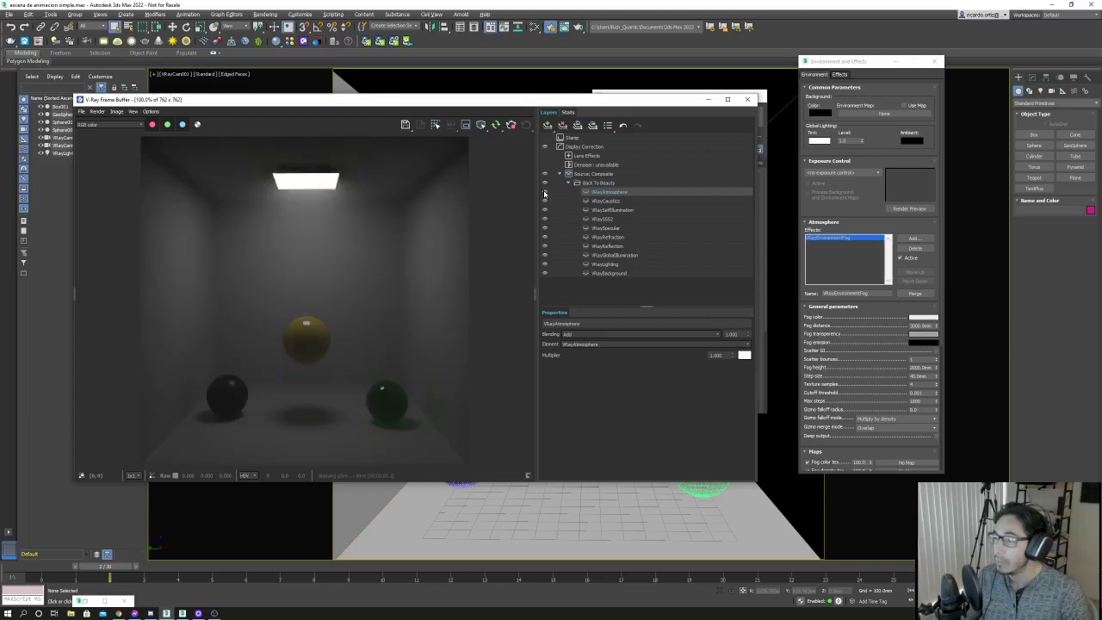
{"action": "left_click", "coordinate": [544, 193]}
{"action": "left_click", "coordinate": [544, 193]}
{"action": "left_click", "coordinate": [544, 193]}
{"action": "left_click", "coordinate": [544, 193]}
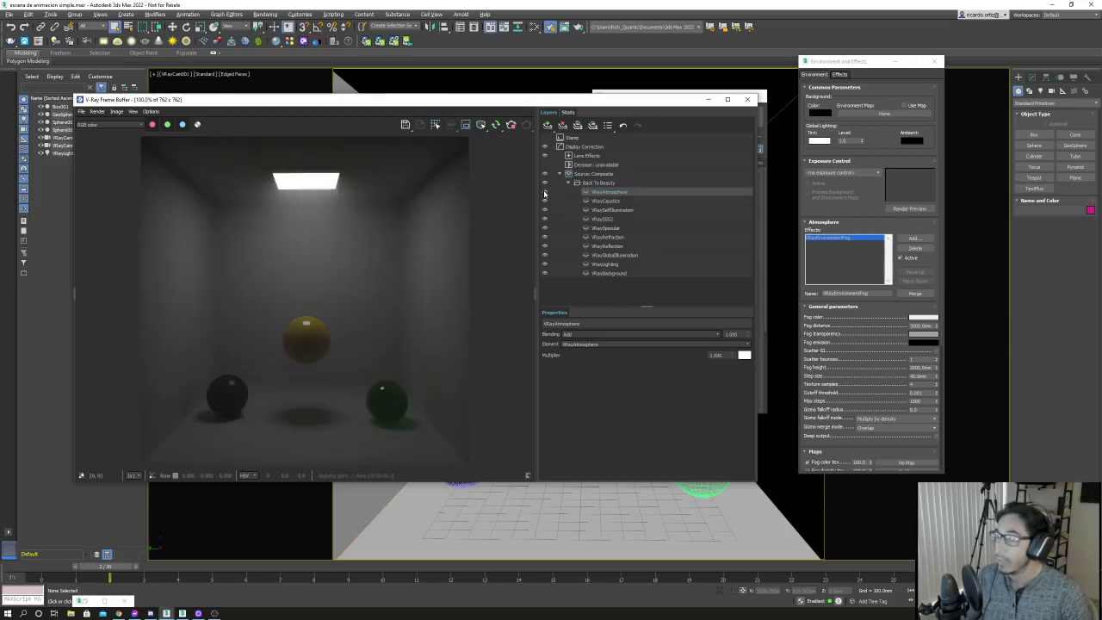
Raise the atmosphere layer's multiplier and tint it light green.
{"action": "left_click_drag", "start_coordinate": [732, 356], "coordinate": [717, 268]}
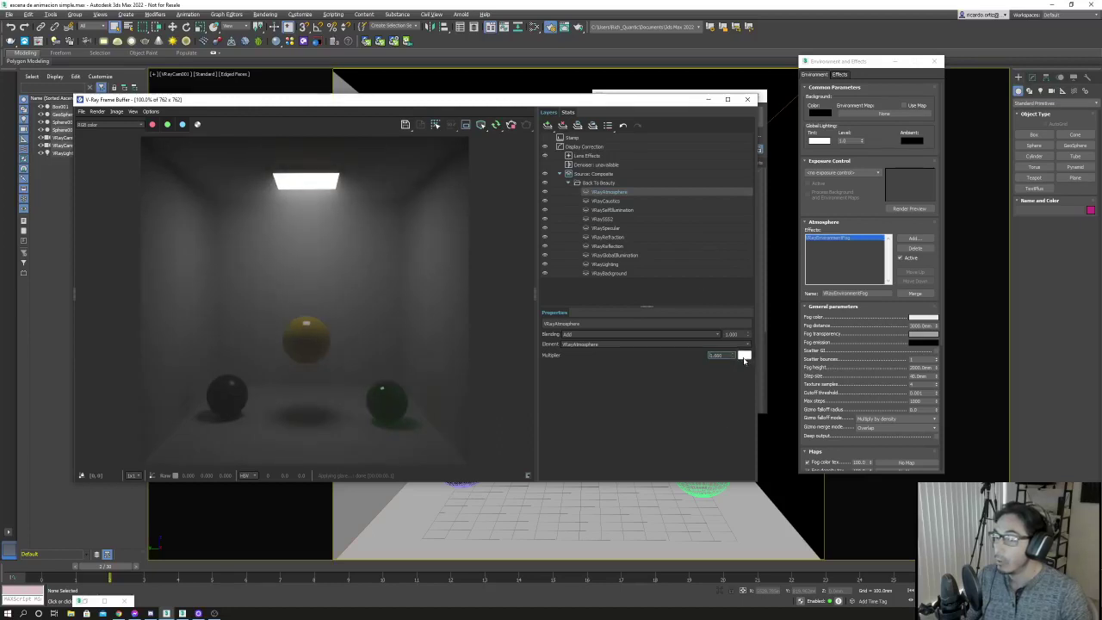
{"action": "left_click", "coordinate": [744, 356]}
{"action": "left_click", "coordinate": [862, 421]}
{"action": "left_click_drag", "start_coordinate": [770, 370], "coordinate": [797, 381]}
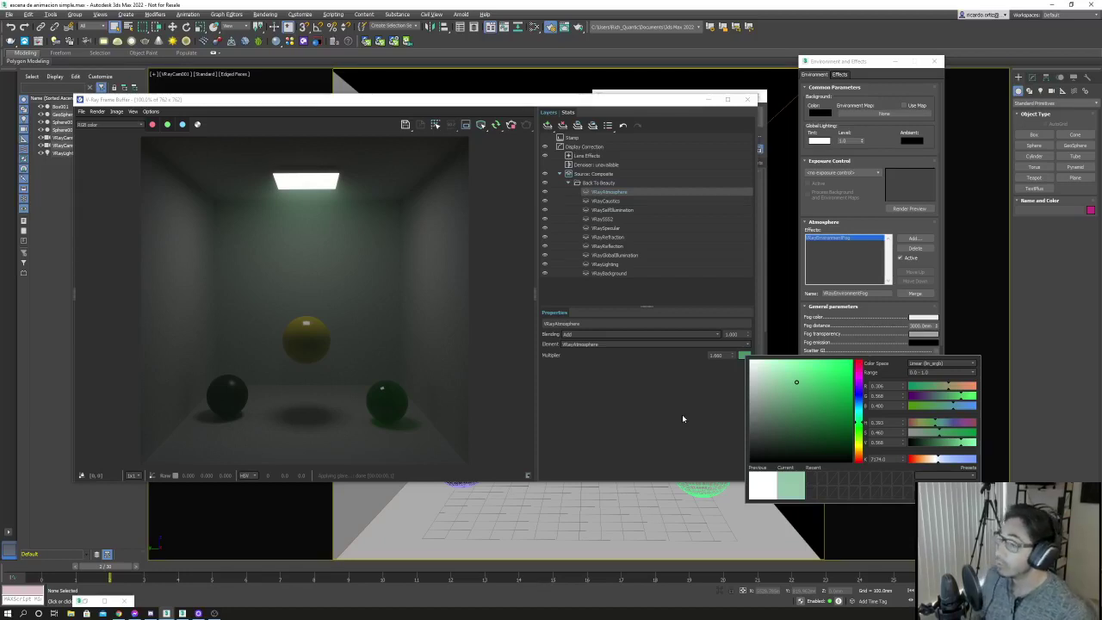
{"action": "key", "text": "Escape"}
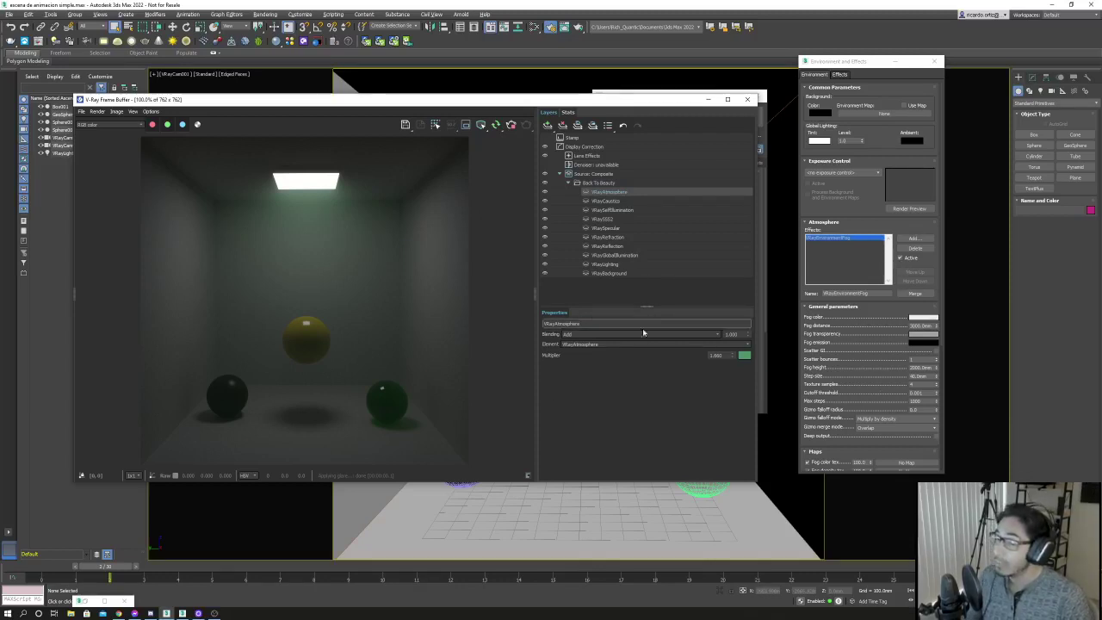
{"action": "left_click", "coordinate": [512, 127]}
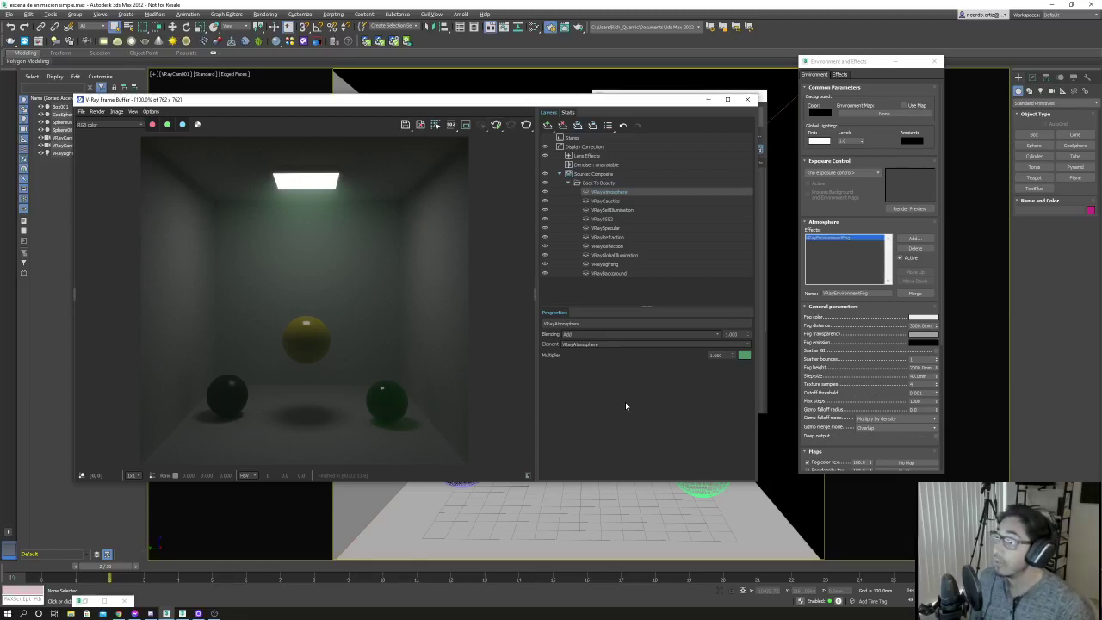
{"action": "left_click", "coordinate": [906, 264]}
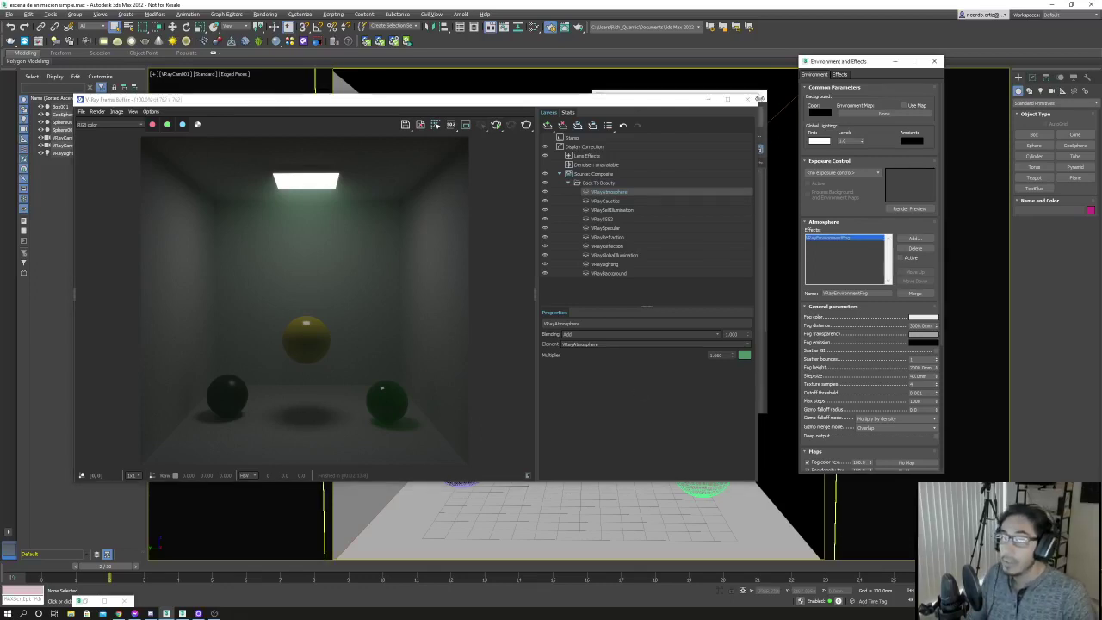
Close Environment and Effects and Render Setup.
{"action": "left_click", "coordinate": [534, 288]}
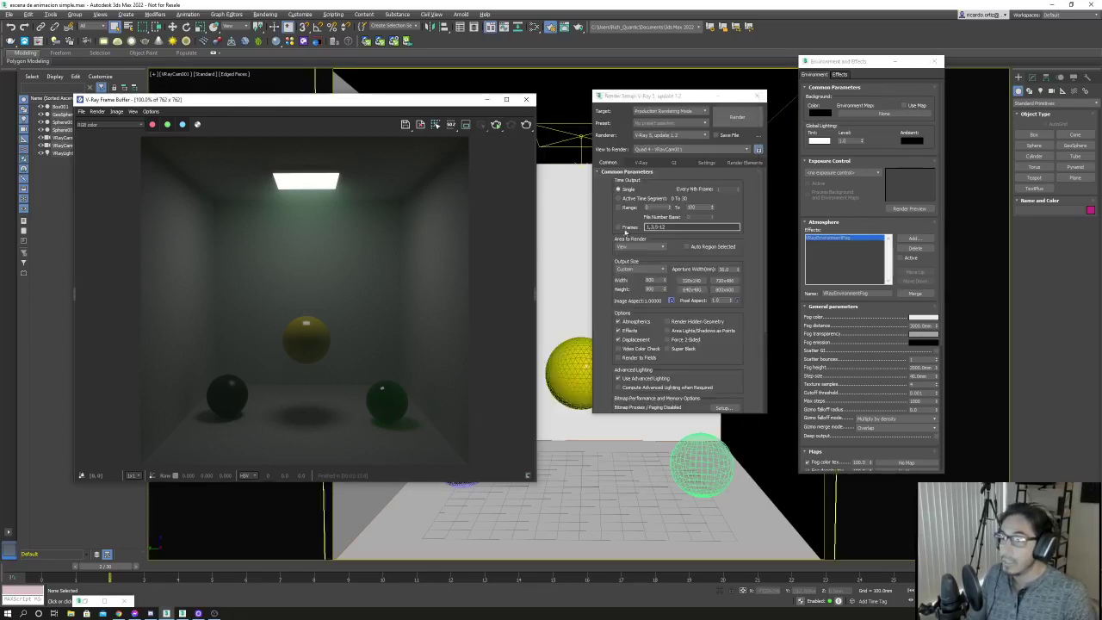
{"action": "left_click", "coordinate": [934, 61]}
{"action": "left_click", "coordinate": [715, 96]}
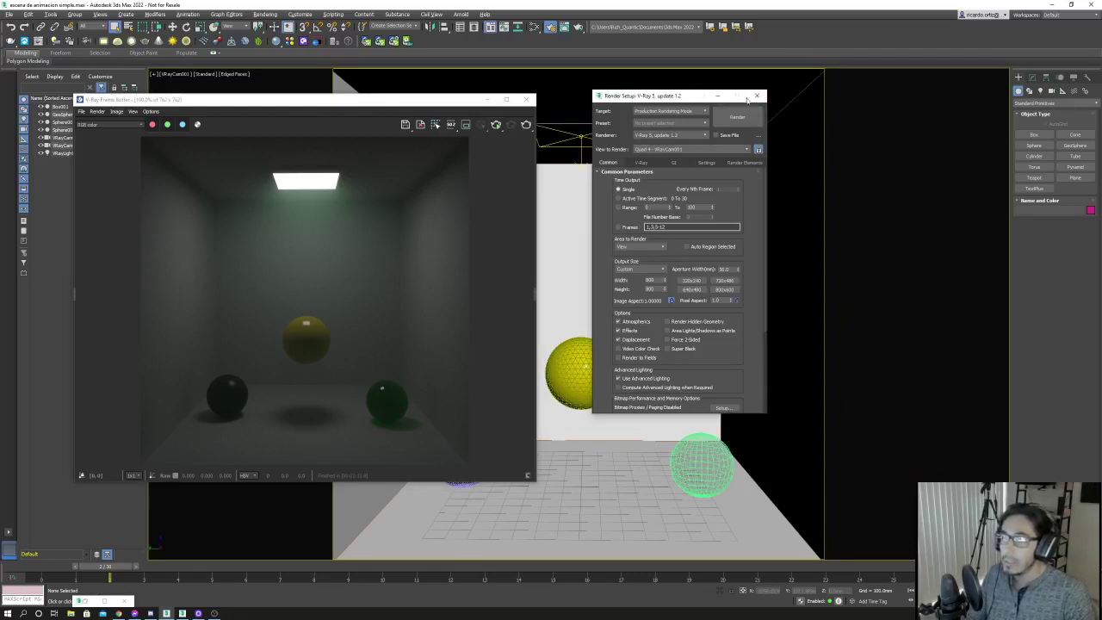
{"action": "left_click", "coordinate": [758, 96]}
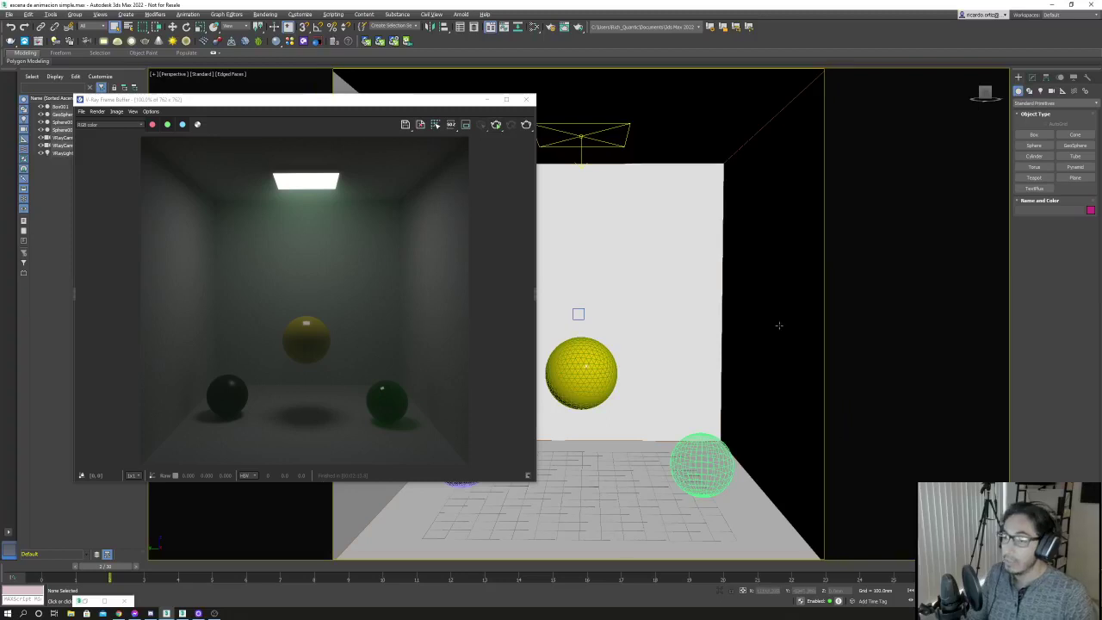
Switch to Perspective and orbit to see the room box from the right.
{"action": "key", "text": "p"}
{"action": "scroll", "coordinate": [774, 333], "scroll_direction": "down", "scroll_amount": 5}
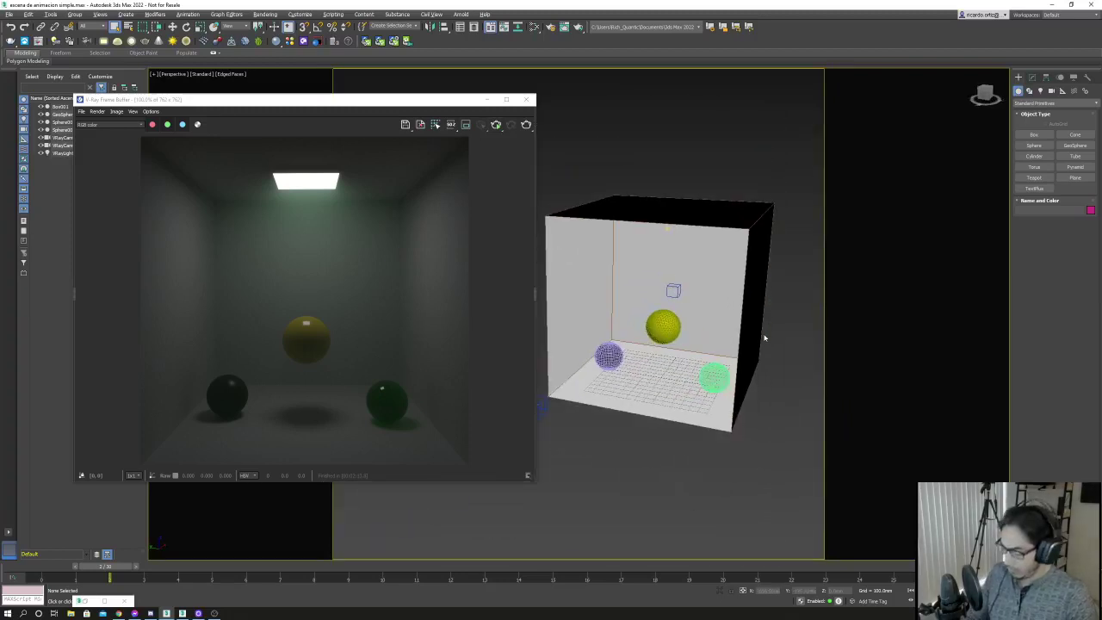
{"action": "scroll", "coordinate": [765, 338], "scroll_direction": "up", "scroll_amount": 3}
{"action": "left_click_drag", "start_coordinate": [284, 99], "coordinate": [996, 113]}
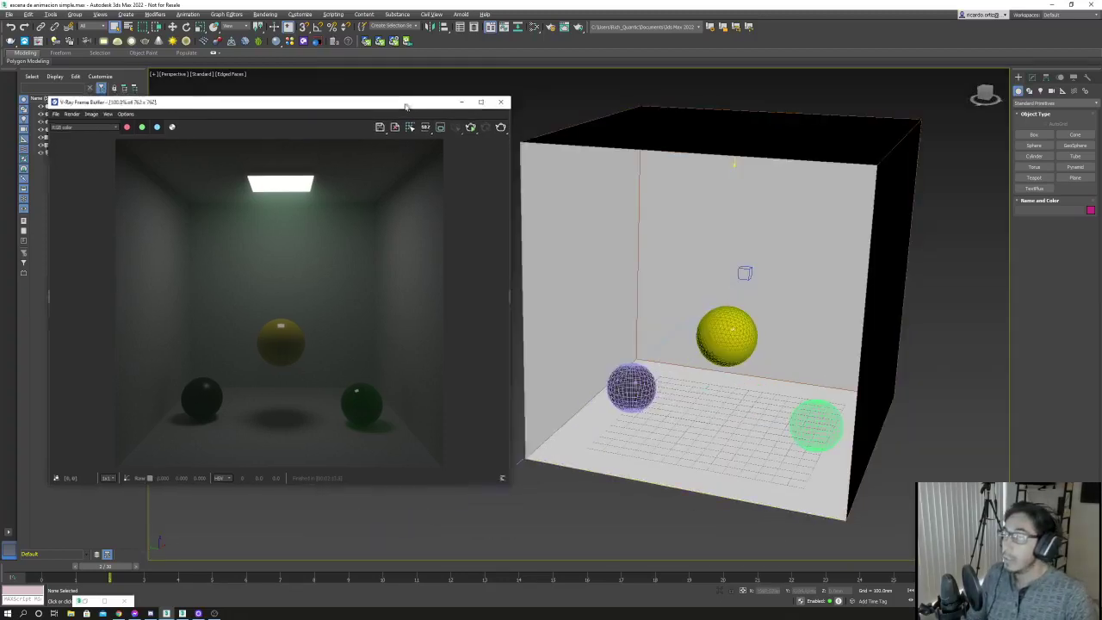
{"action": "middle_click_drag", "start_coordinate": [963, 296], "coordinate": [671, 267], "text": "alt"}
Draw a tall box, Box002, enclosing the whole room.
{"action": "left_click", "coordinate": [1035, 135]}
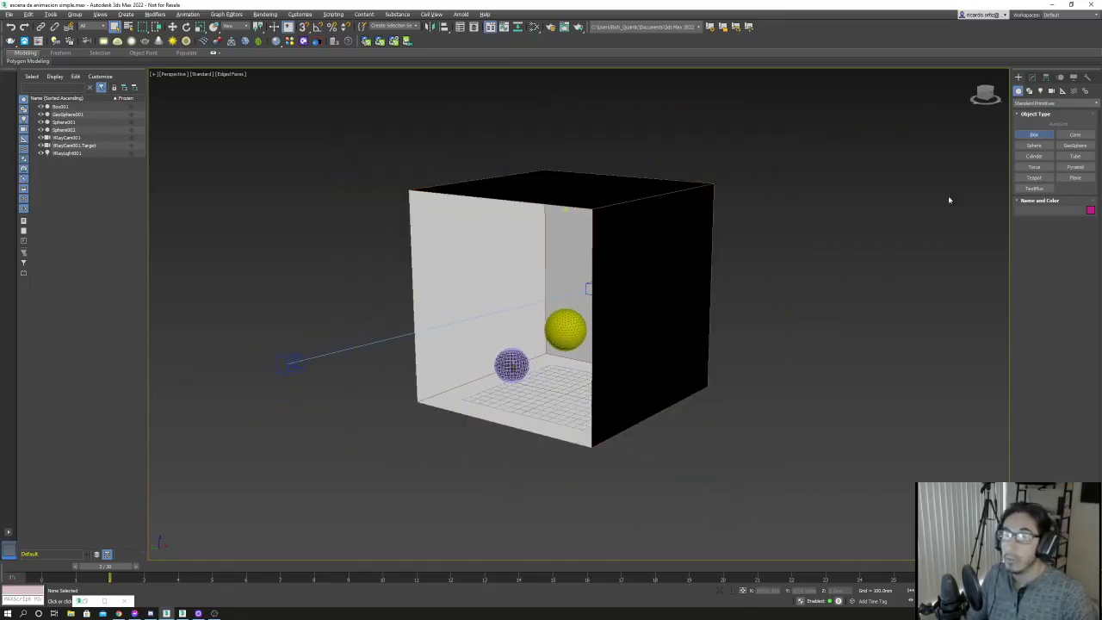
{"action": "left_click_drag", "start_coordinate": [394, 384], "coordinate": [737, 392]}
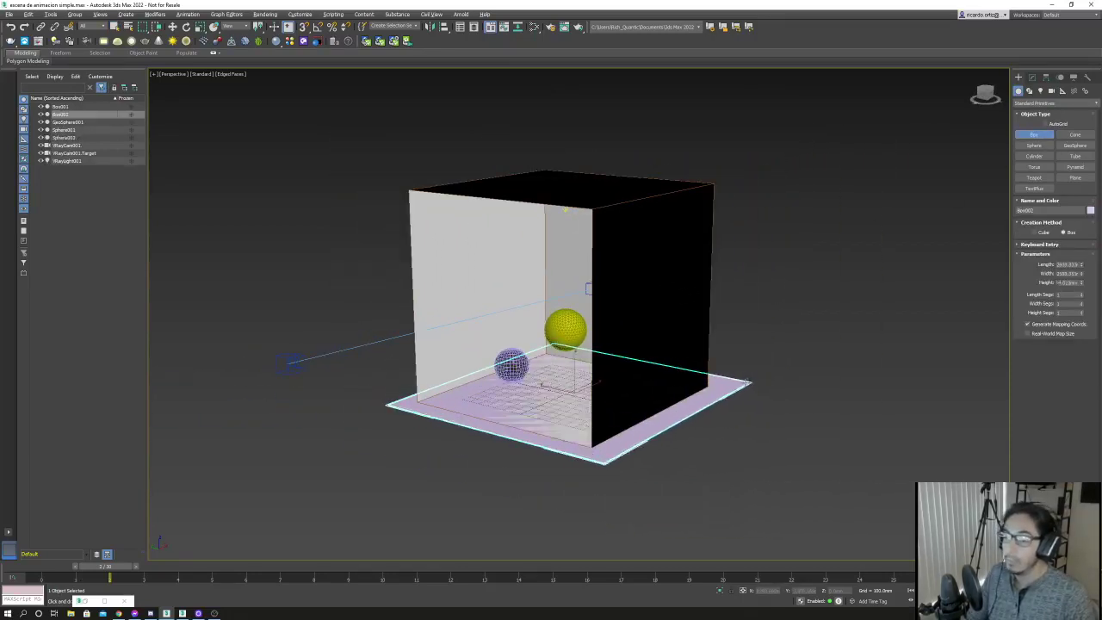
{"action": "left_click", "coordinate": [765, 288]}
{"action": "right_click", "coordinate": [765, 288]}
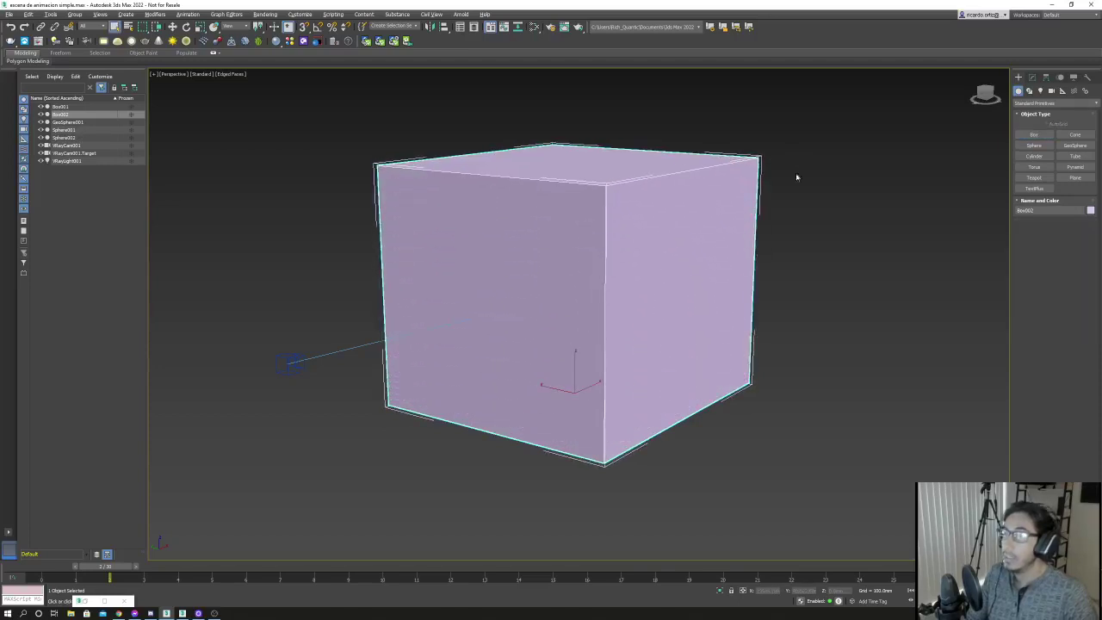
Orbit closer, reselect Box002, and open the Slate Material Editor.
{"action": "middle_click_drag", "start_coordinate": [765, 288], "coordinate": [635, 268], "text": "alt"}
{"action": "middle_click_drag", "start_coordinate": [746, 288], "coordinate": [716, 281], "text": "alt"}
{"action": "scroll", "coordinate": [754, 297], "scroll_direction": "up", "scroll_amount": 3}
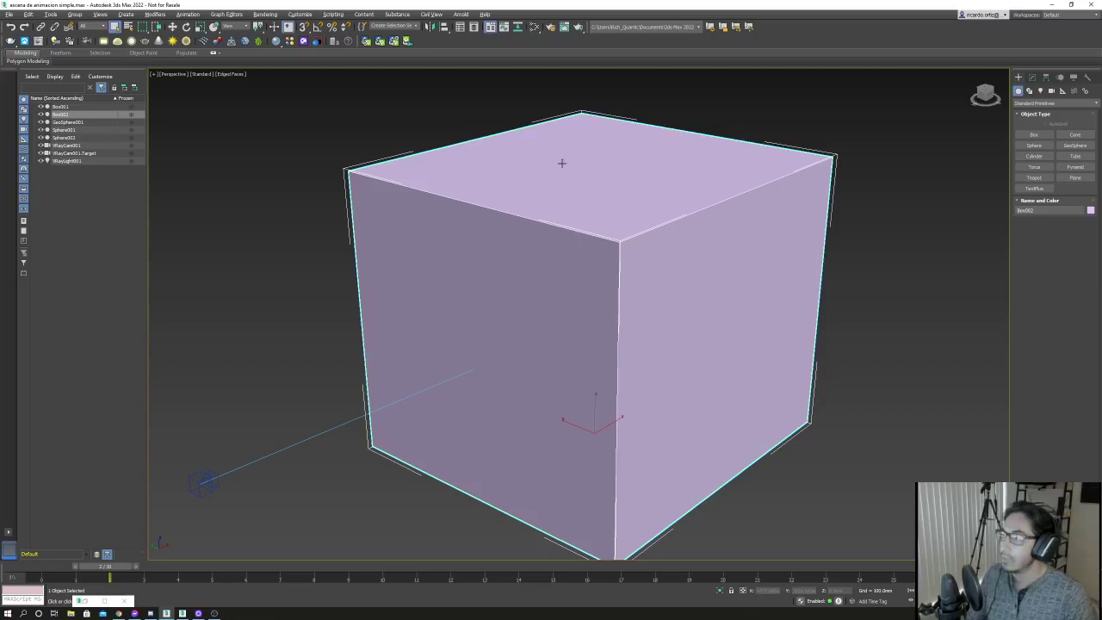
{"action": "left_click", "coordinate": [878, 302]}
{"action": "left_click", "coordinate": [512, 189]}
{"action": "key", "text": "m"}
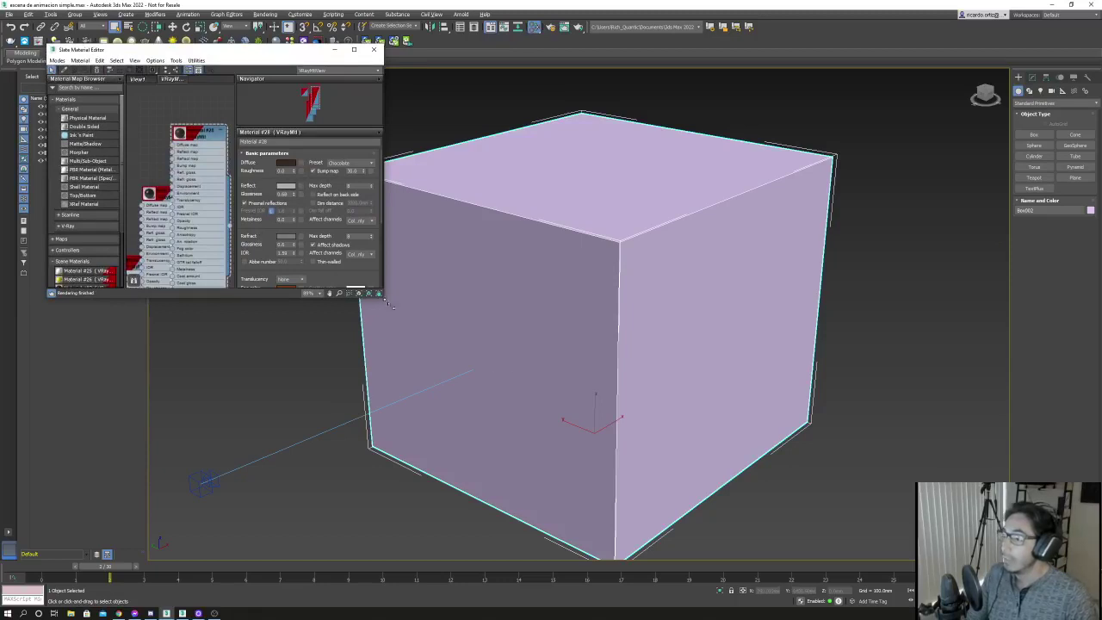
Create VRayScatterVolume Material #29, assign it to Box002, then minimize the editor and deselect.
{"action": "left_click_drag", "start_coordinate": [385, 302], "coordinate": [610, 411]}
{"action": "right_click", "coordinate": [288, 202]}
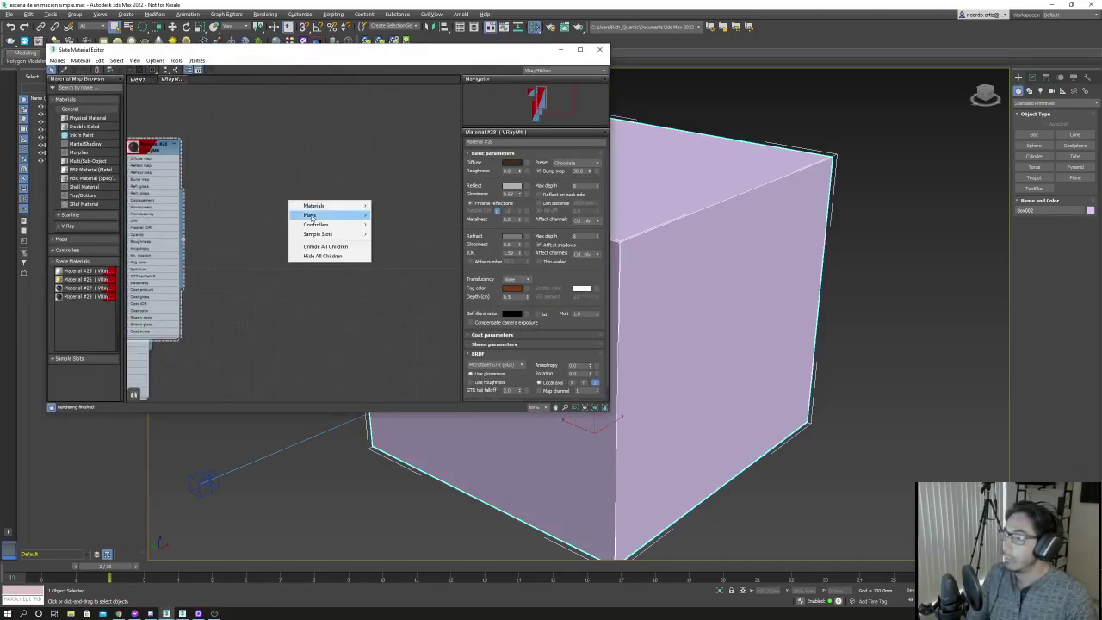
{"action": "mouse_move", "coordinate": [392, 224]}
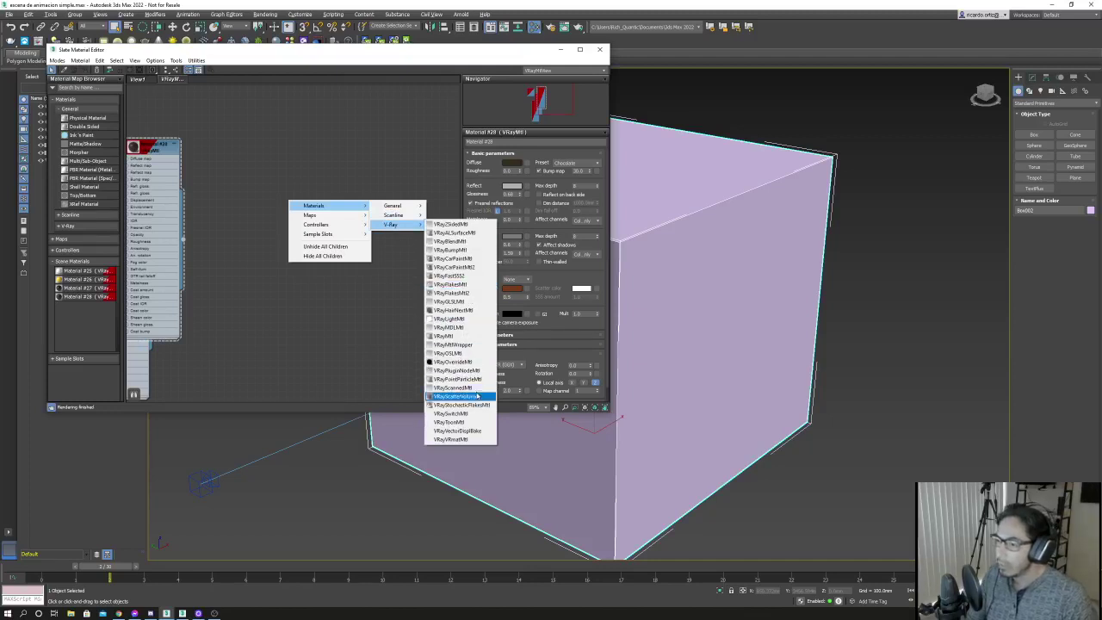
{"action": "left_click", "coordinate": [448, 397]}
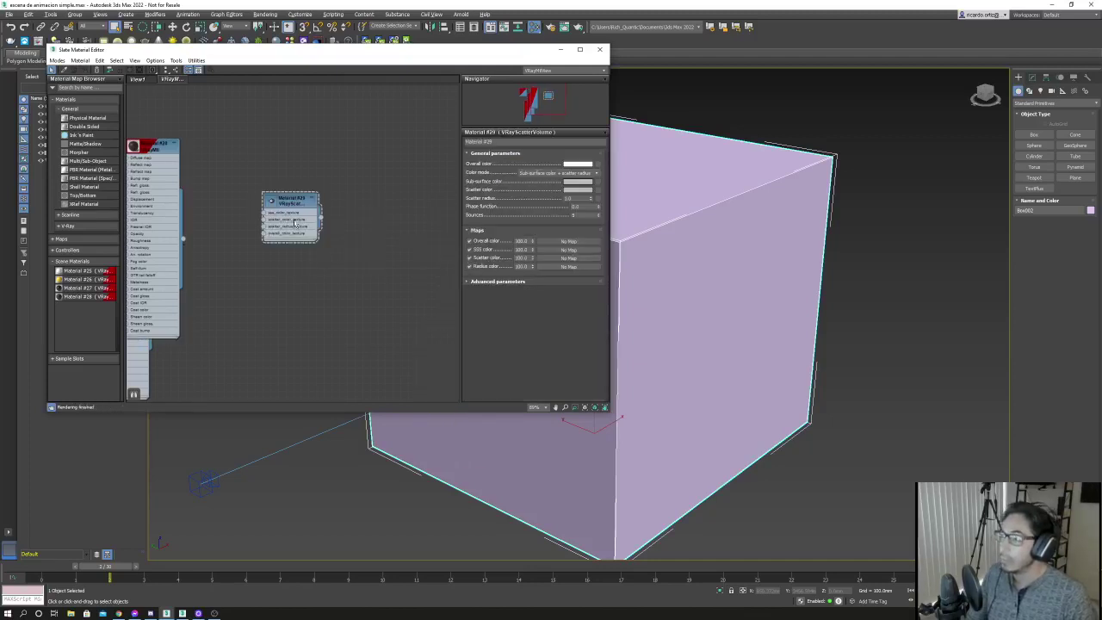
{"action": "left_click_drag", "start_coordinate": [294, 222], "coordinate": [765, 308]}
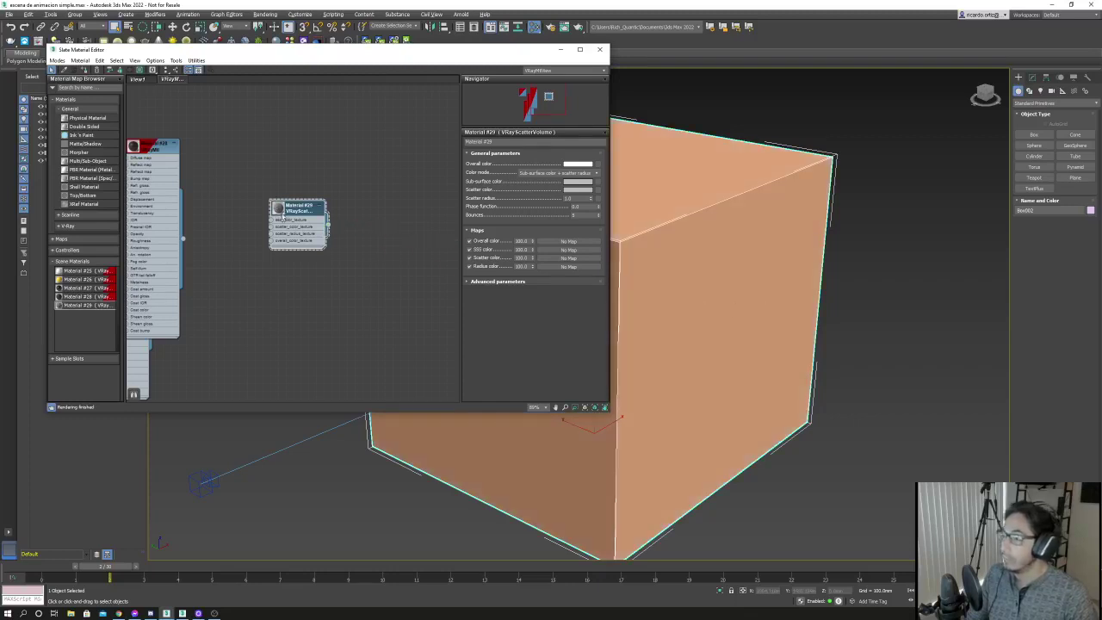
{"action": "scroll", "coordinate": [284, 223], "scroll_direction": "up", "scroll_amount": 1}
{"action": "scroll", "coordinate": [289, 228], "scroll_direction": "up", "scroll_amount": 1}
{"action": "scroll", "coordinate": [293, 237], "scroll_direction": "up", "scroll_amount": 1}
{"action": "scroll", "coordinate": [297, 244], "scroll_direction": "up", "scroll_amount": 1}
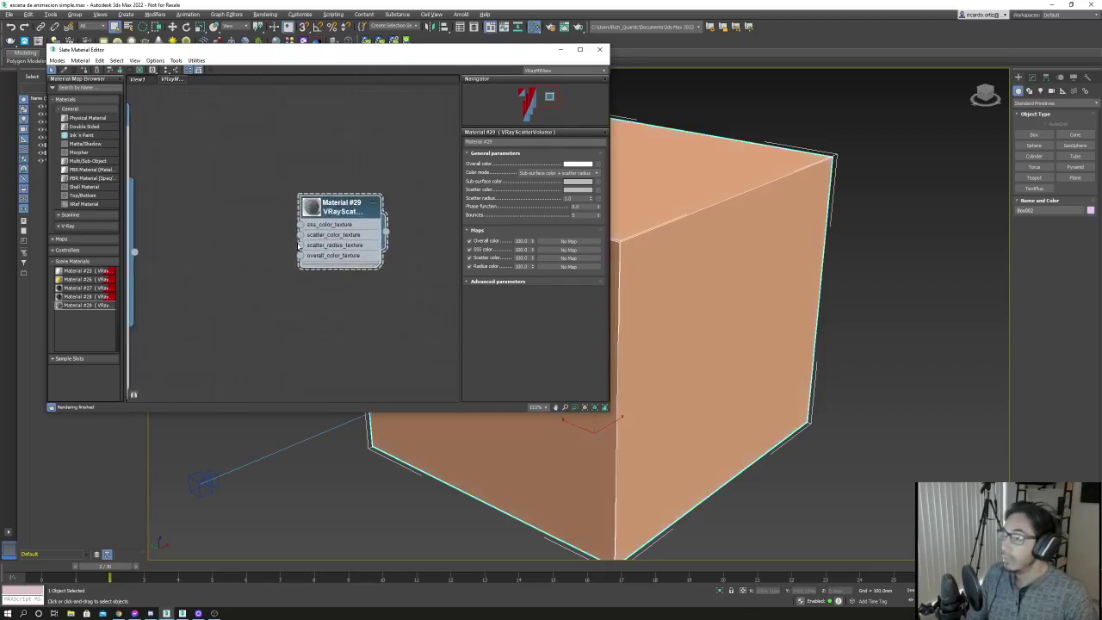
{"action": "left_click", "coordinate": [561, 50]}
{"action": "left_click", "coordinate": [272, 162]}
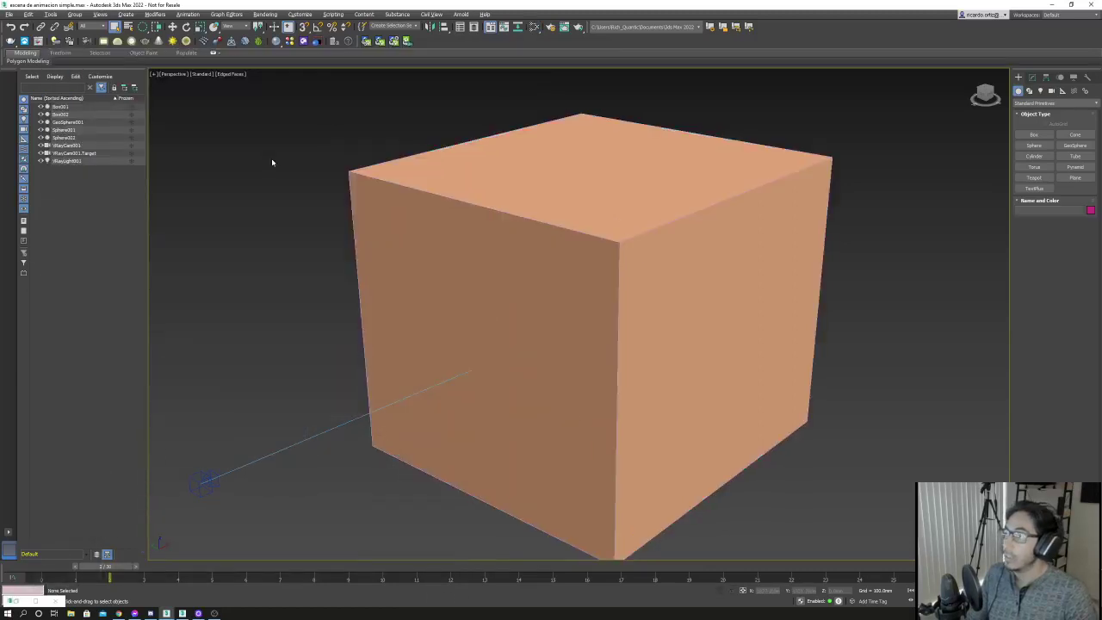
Look through VRayCam001 in wireframe with the safe frame shown.
{"action": "key", "text": "c"}
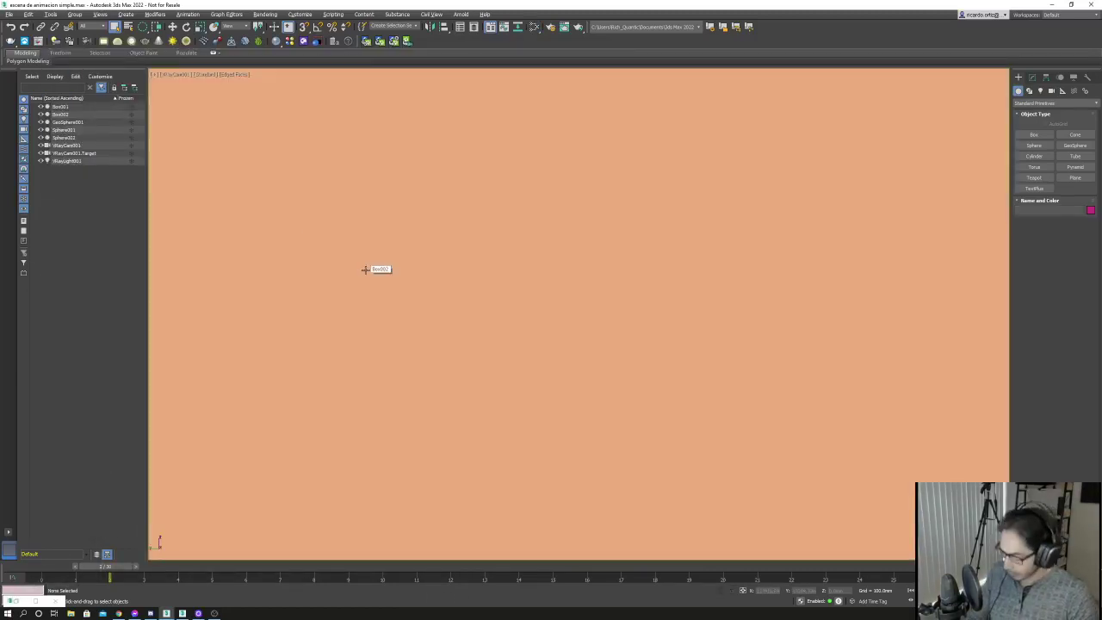
{"action": "key", "text": "shift+f"}
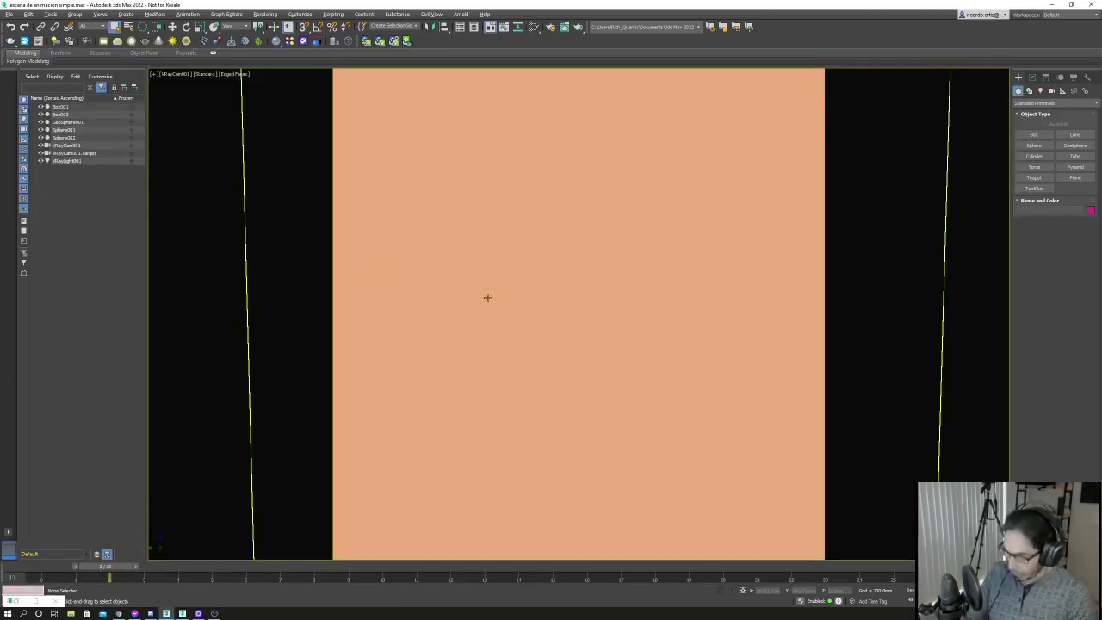
{"action": "key", "text": "F3"}
Render the camera view twice in RGB rather than Composite, then reopen the Slate Material Editor.
{"action": "key", "text": "shift+q"}
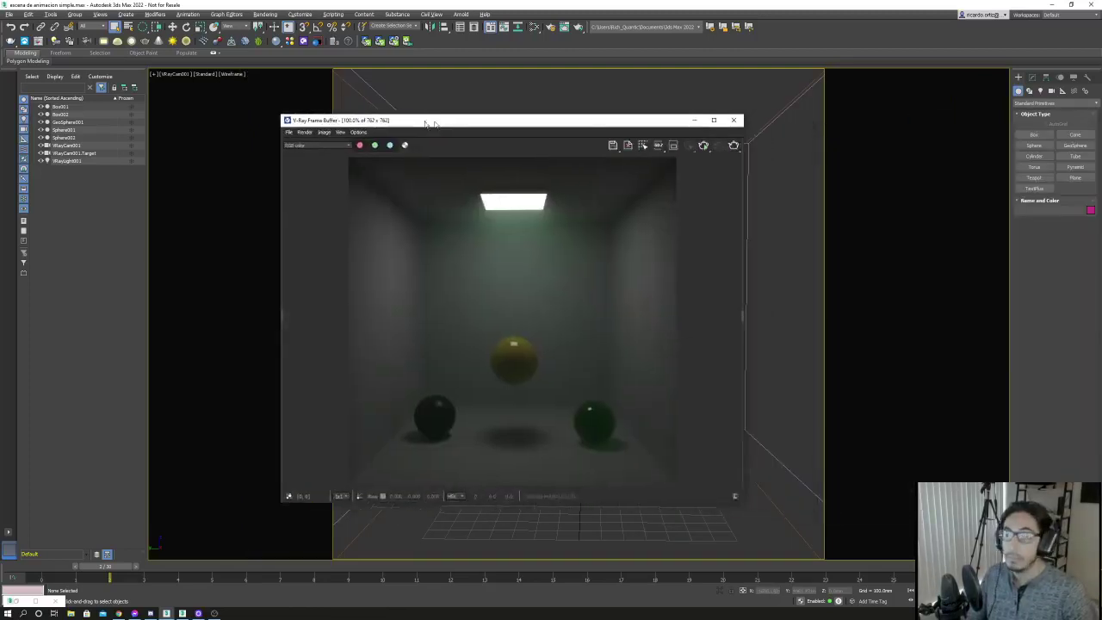
{"action": "left_click_drag", "start_coordinate": [435, 124], "coordinate": [357, 126]}
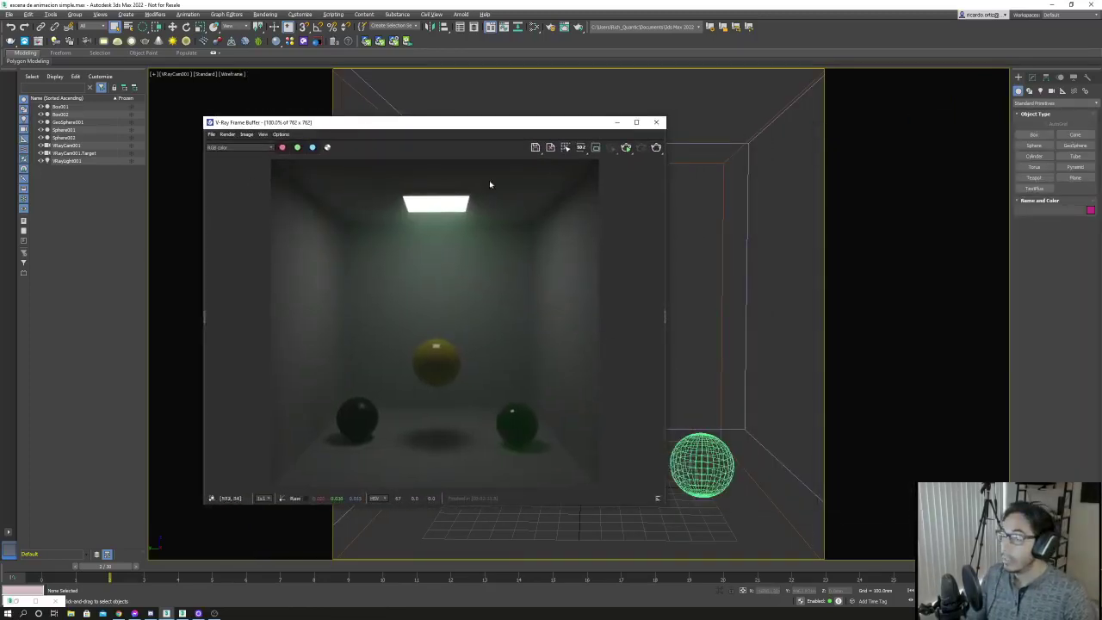
{"action": "left_click", "coordinate": [665, 319]}
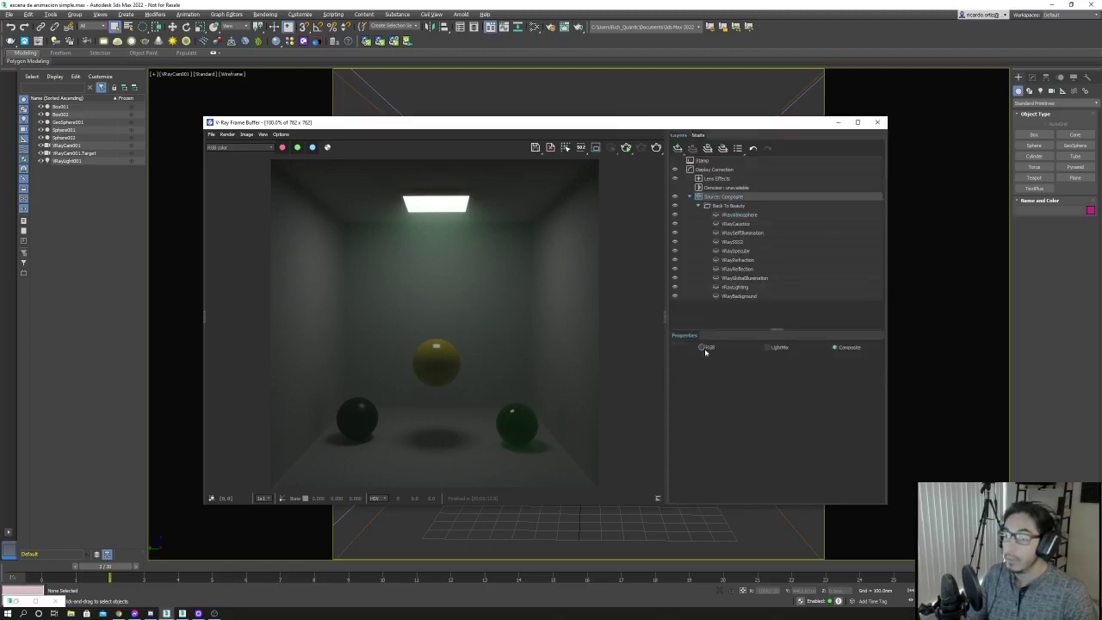
{"action": "left_click", "coordinate": [701, 347]}
{"action": "left_click", "coordinate": [626, 149]}
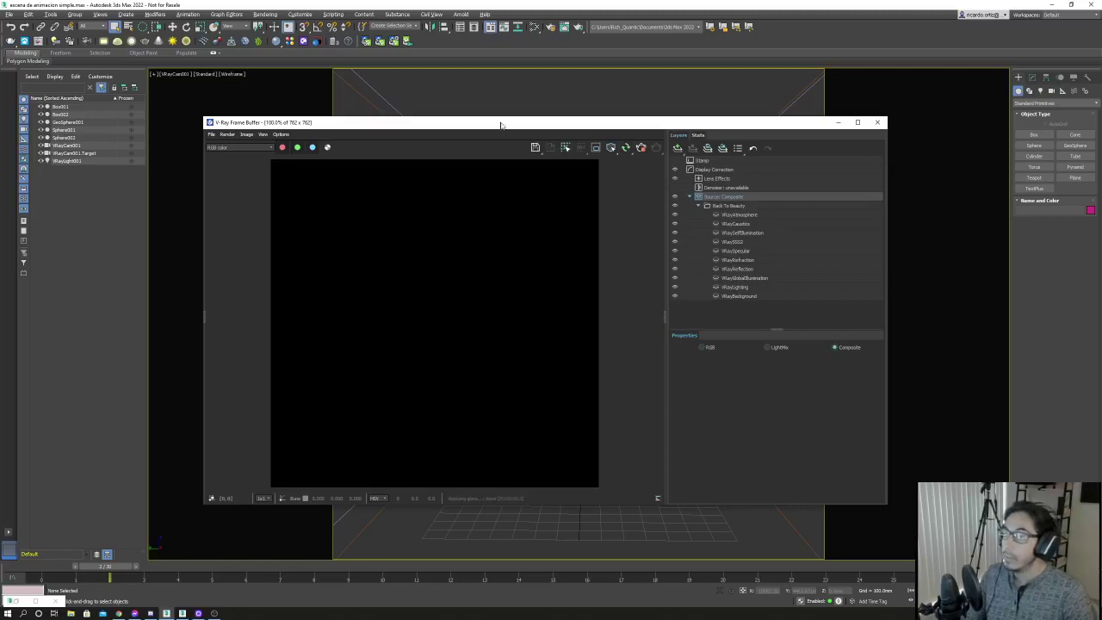
{"action": "left_click_drag", "start_coordinate": [499, 123], "coordinate": [632, 110]}
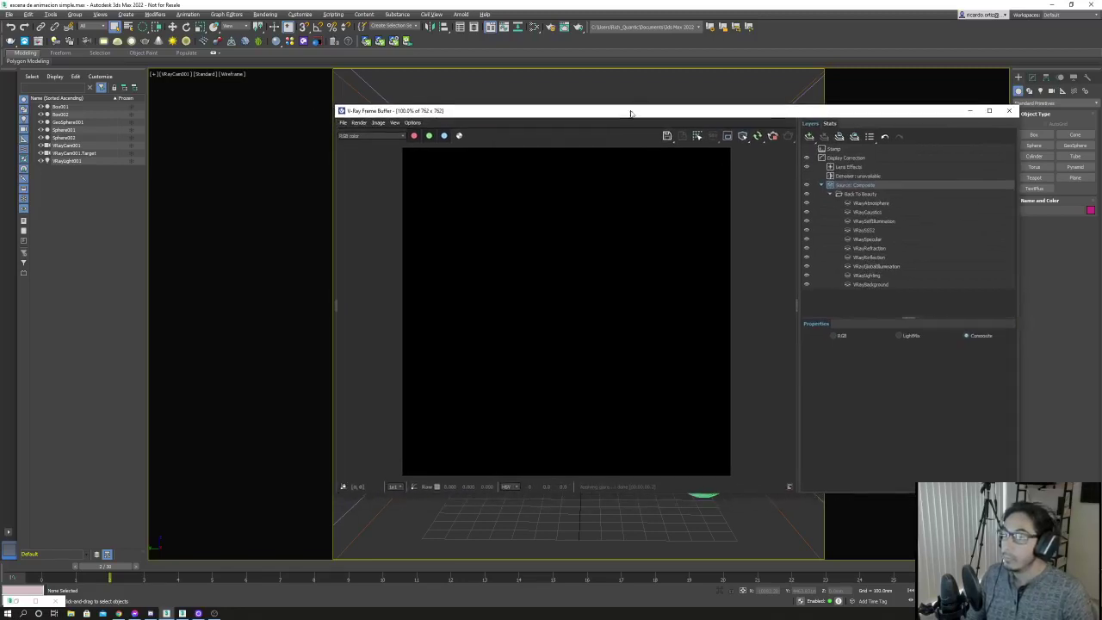
{"action": "left_click", "coordinate": [533, 28]}
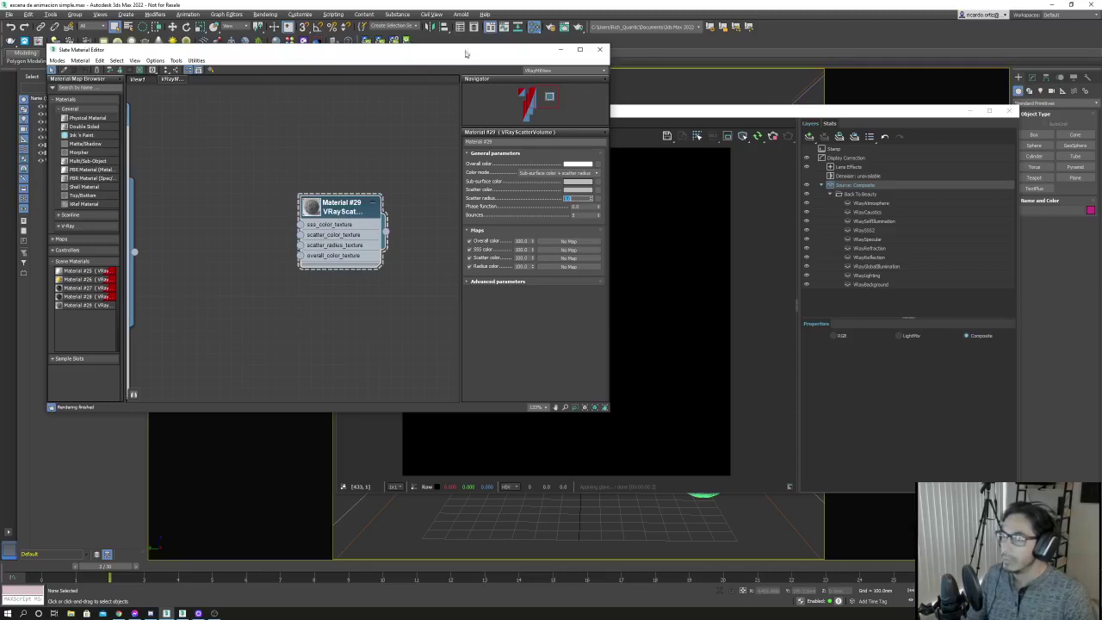
Try VRayScatterVolume scatter radius values of 200 and 500.
{"action": "left_click_drag", "start_coordinate": [468, 52], "coordinate": [281, 70]}
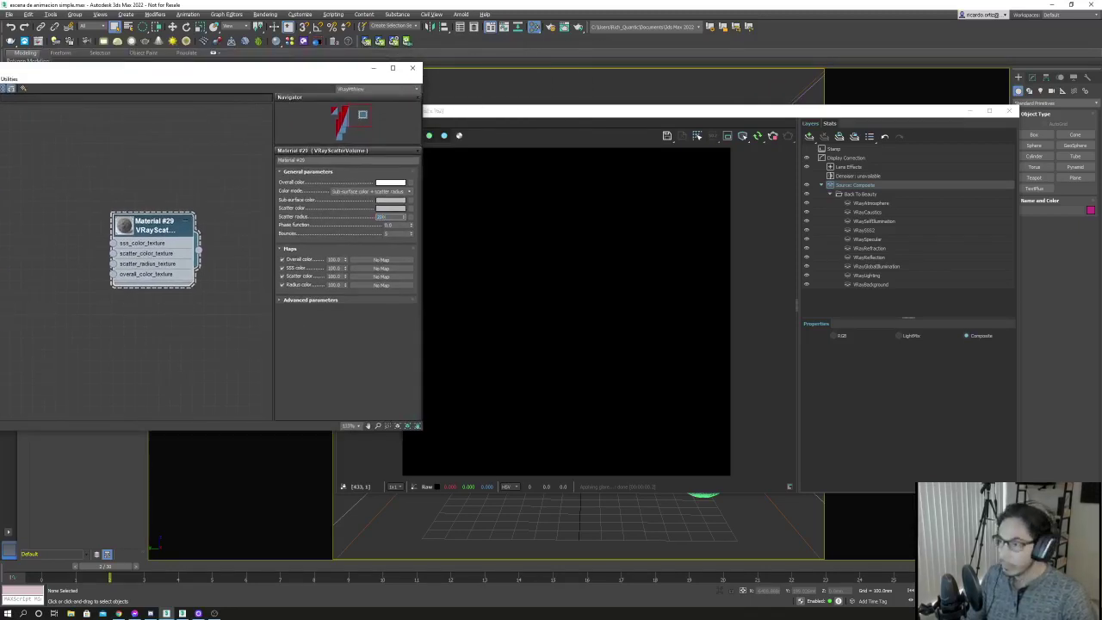
{"action": "key", "text": "Return"}
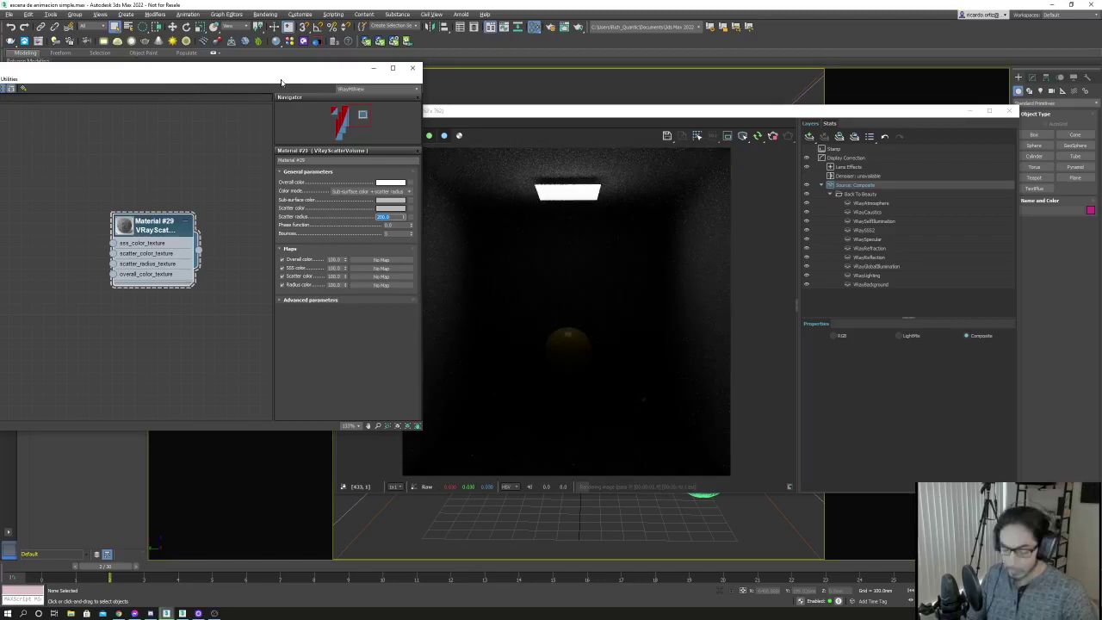
{"action": "type", "text": "500"}
{"action": "key", "text": "Return"}
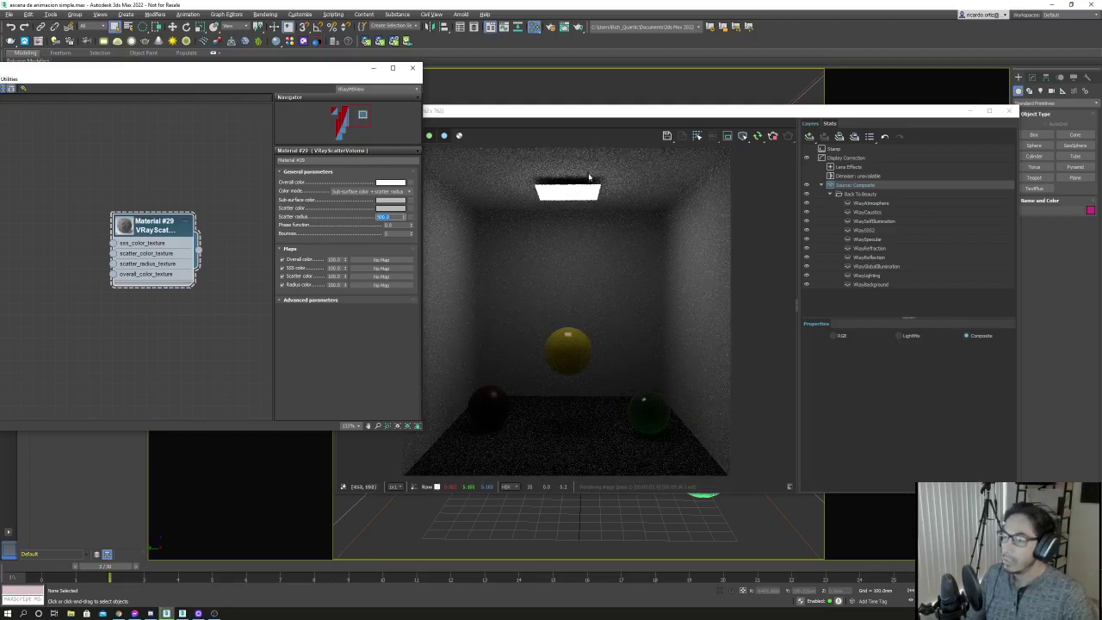
{"action": "left_click_drag", "start_coordinate": [576, 117], "coordinate": [612, 114]}
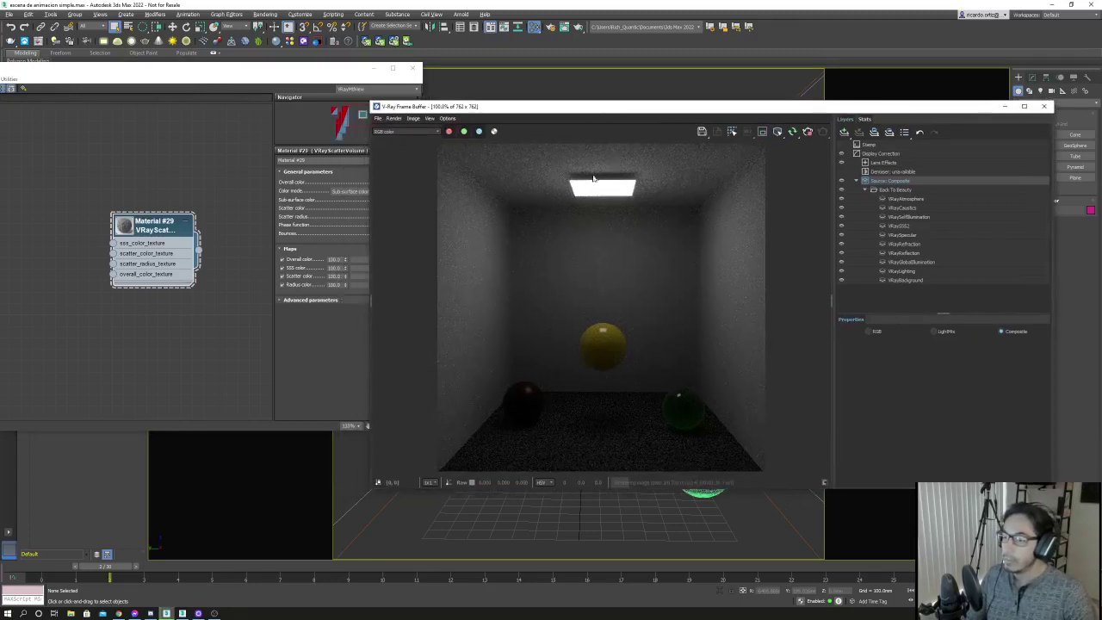
{"action": "left_click_drag", "start_coordinate": [319, 74], "coordinate": [232, 83]}
{"action": "left_click", "coordinate": [297, 225]}
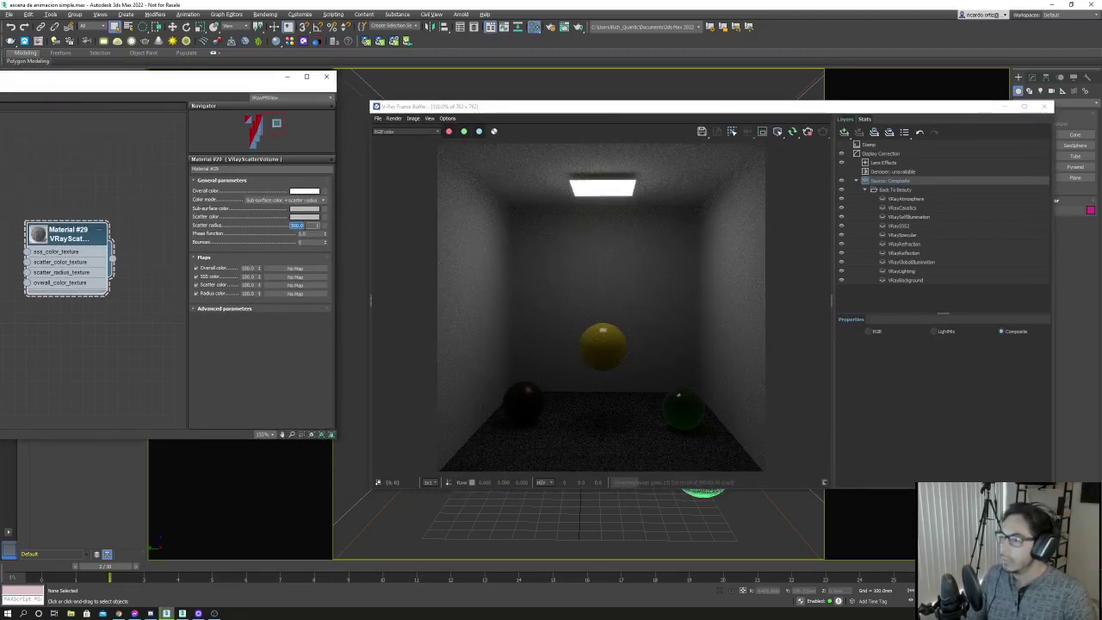
{"action": "type", "text": "200"}
{"action": "key", "text": "Return"}
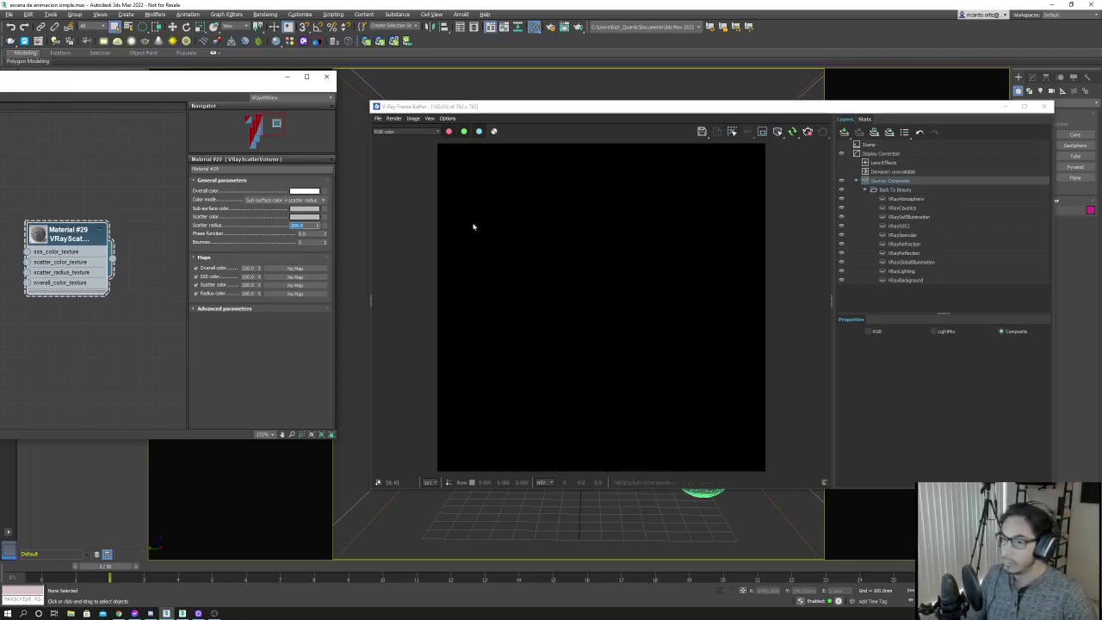
Switch the frame buffer to the RGB source and set the scatter radius to 500.
{"action": "left_click", "coordinate": [869, 331]}
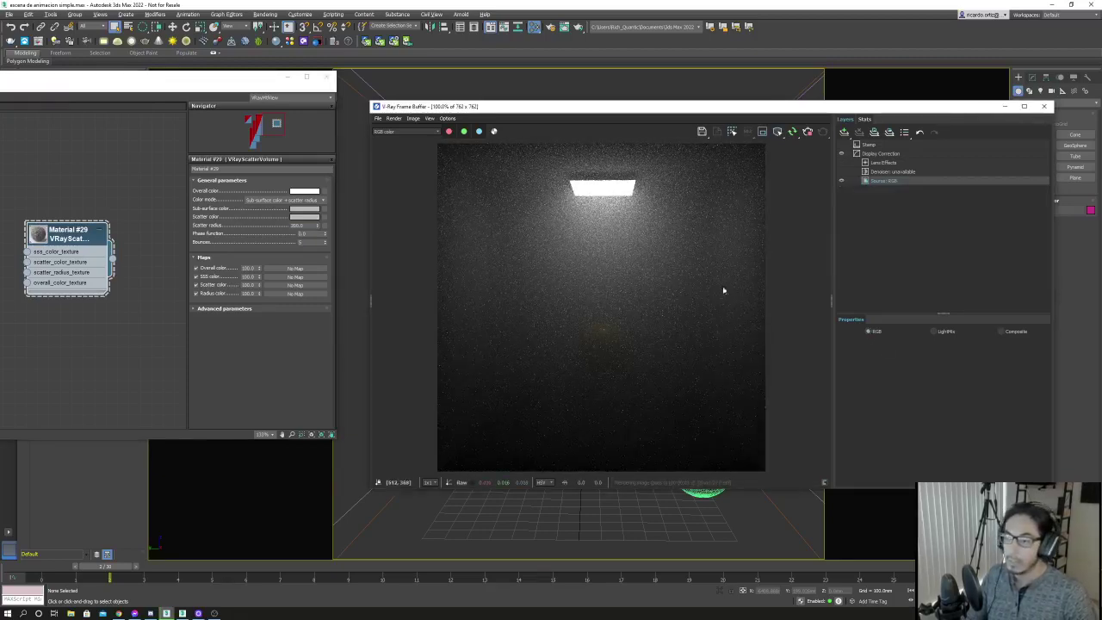
{"action": "left_click", "coordinate": [902, 181]}
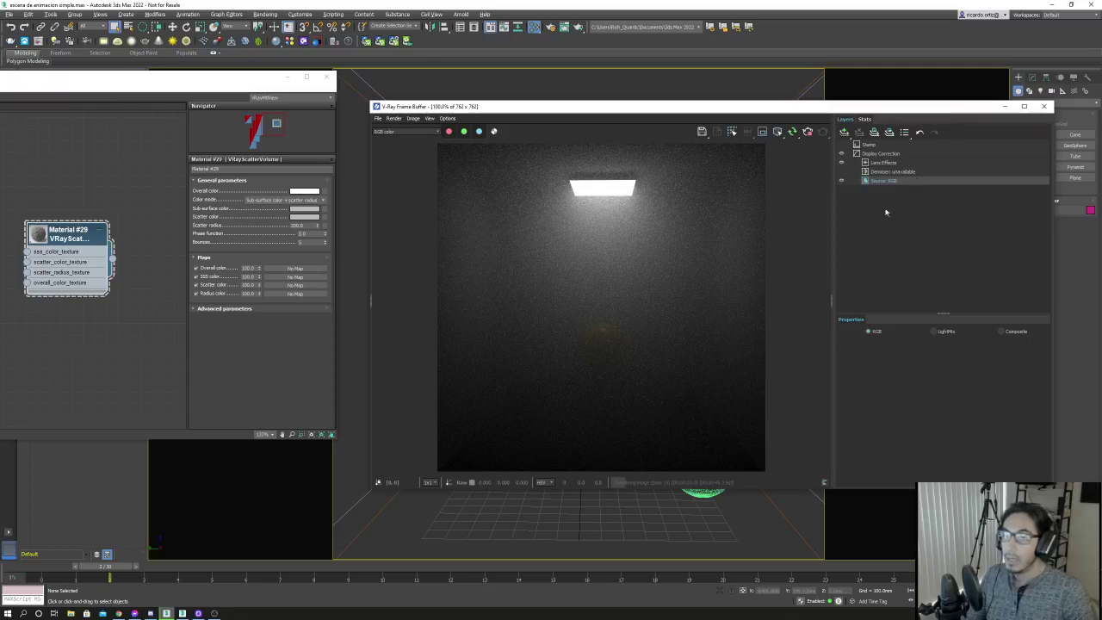
{"action": "double_click", "coordinate": [297, 225]}
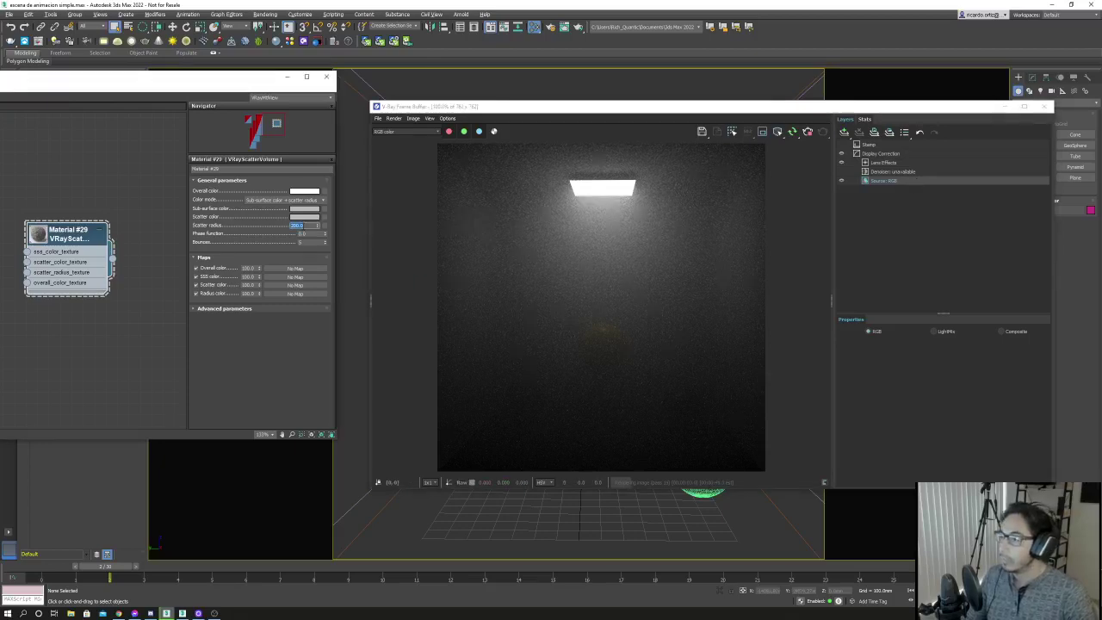
{"action": "type", "text": "500"}
{"action": "key", "text": "Return"}
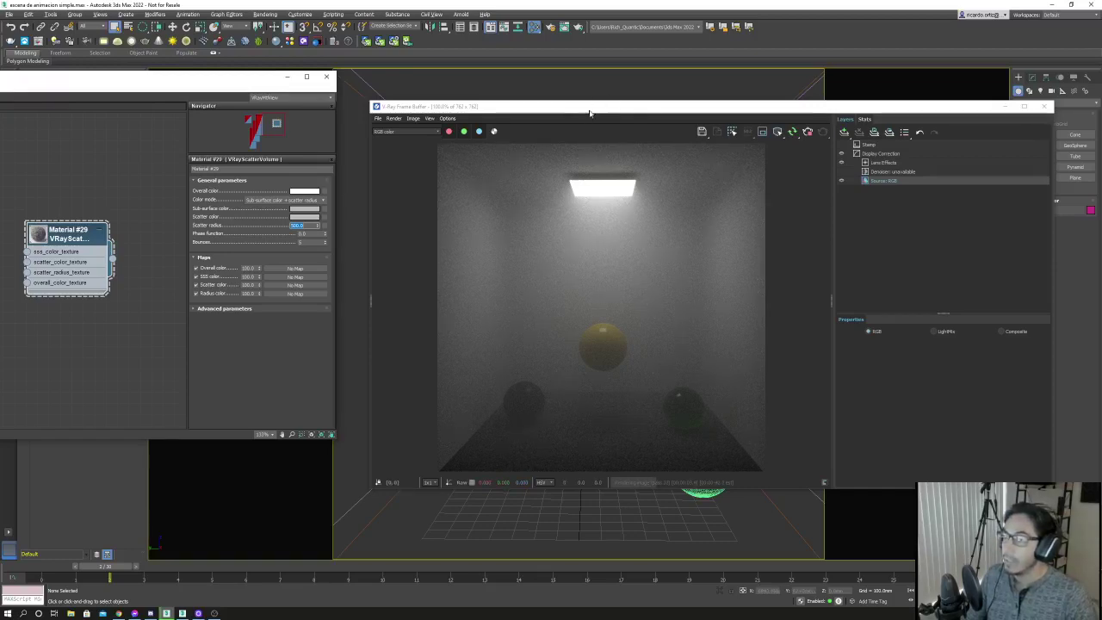
Re-render the scene with the 500 scatter radius, then bring up Render Setup.
{"action": "key", "text": "shift+q"}
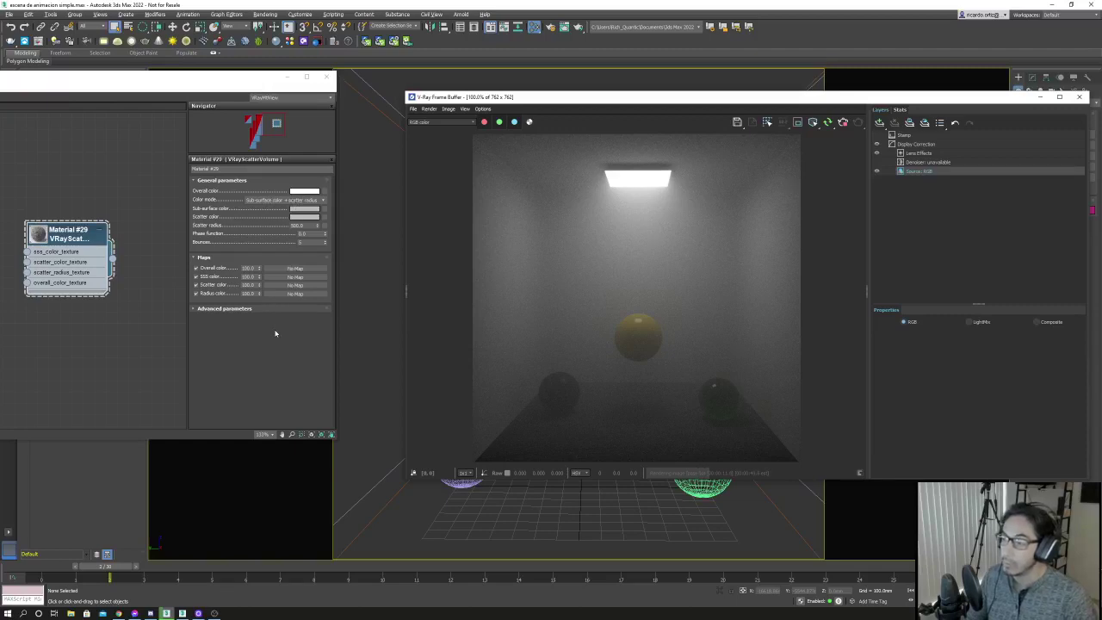
{"action": "mouse_move", "coordinate": [626, 99]}
{"action": "left_mouse_down"}
{"action": "mouse_move", "coordinate": [603, 104]}
{"action": "mouse_move", "coordinate": [634, 102]}
{"action": "left_mouse_up"}
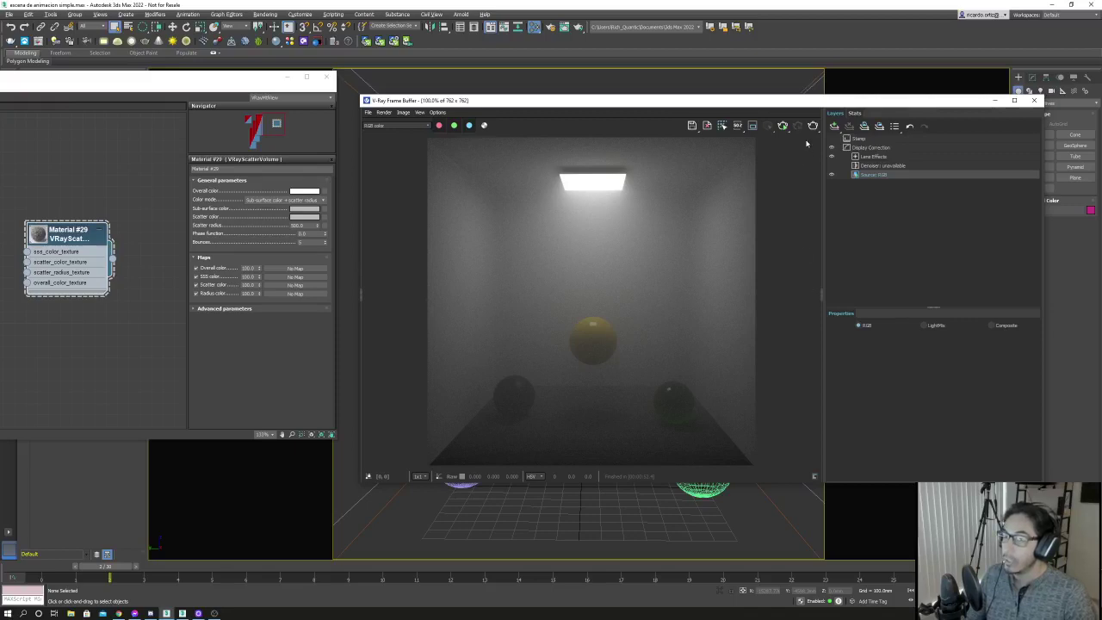
{"action": "left_click", "coordinate": [549, 28]}
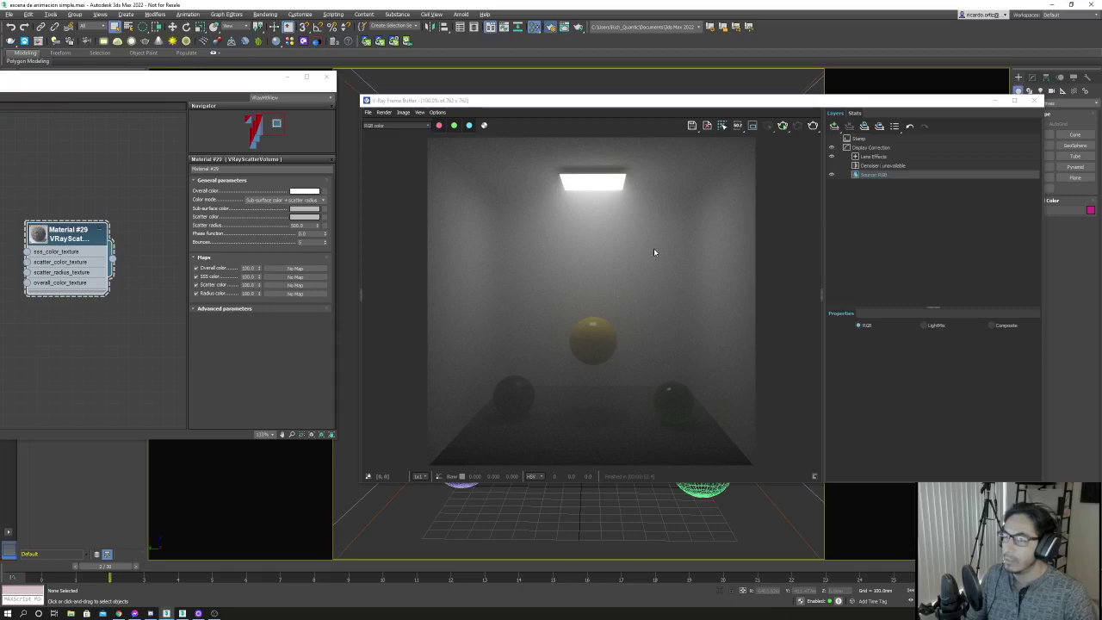
{"action": "key", "text": "F10"}
Start a new production render from Render Setup and view it as plain RGB.
{"action": "left_click", "coordinate": [645, 171]}
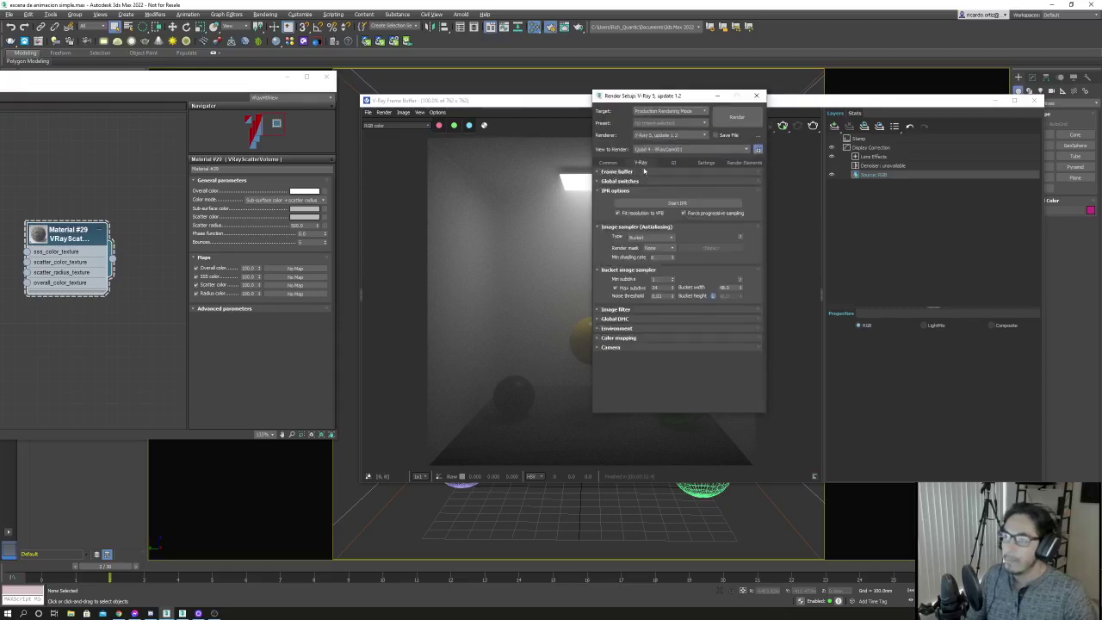
{"action": "left_click", "coordinate": [660, 295]}
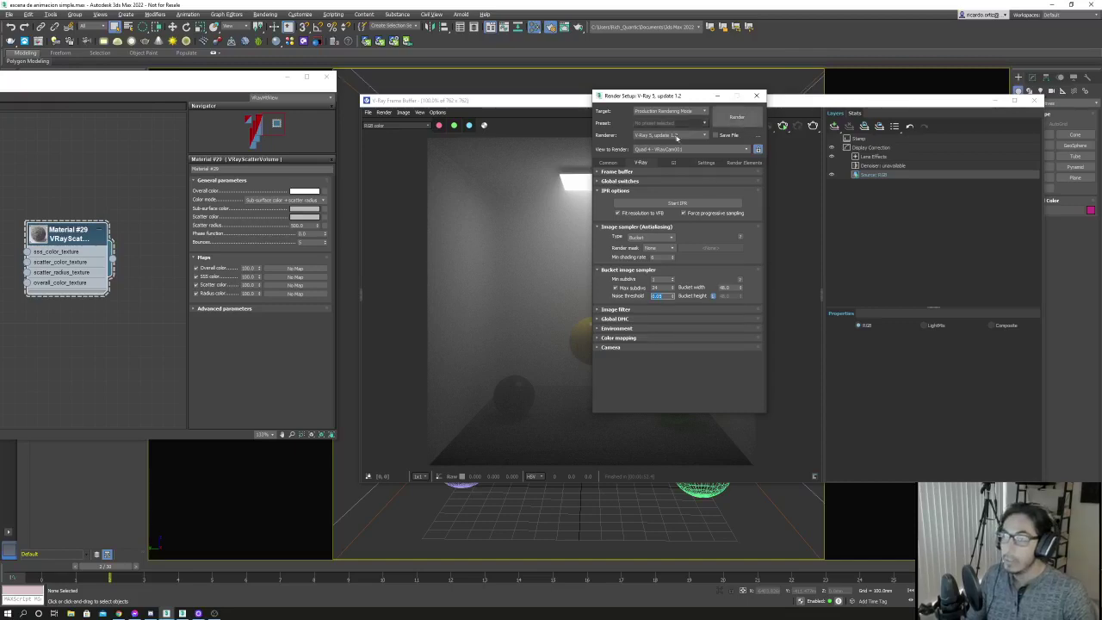
{"action": "left_click", "coordinate": [738, 126]}
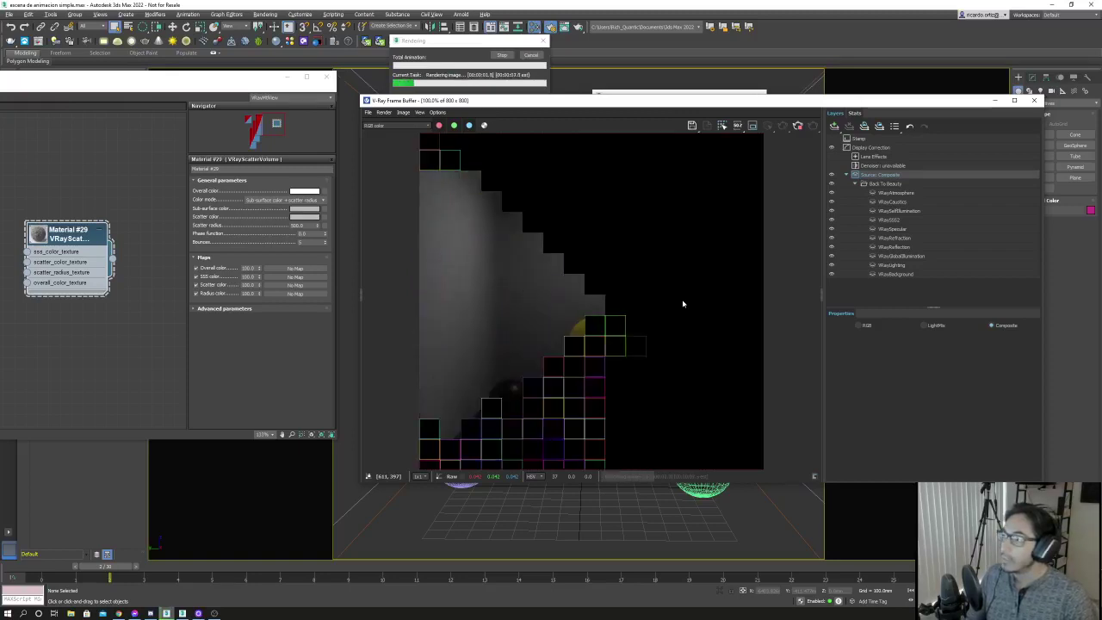
{"action": "left_click", "coordinate": [859, 325]}
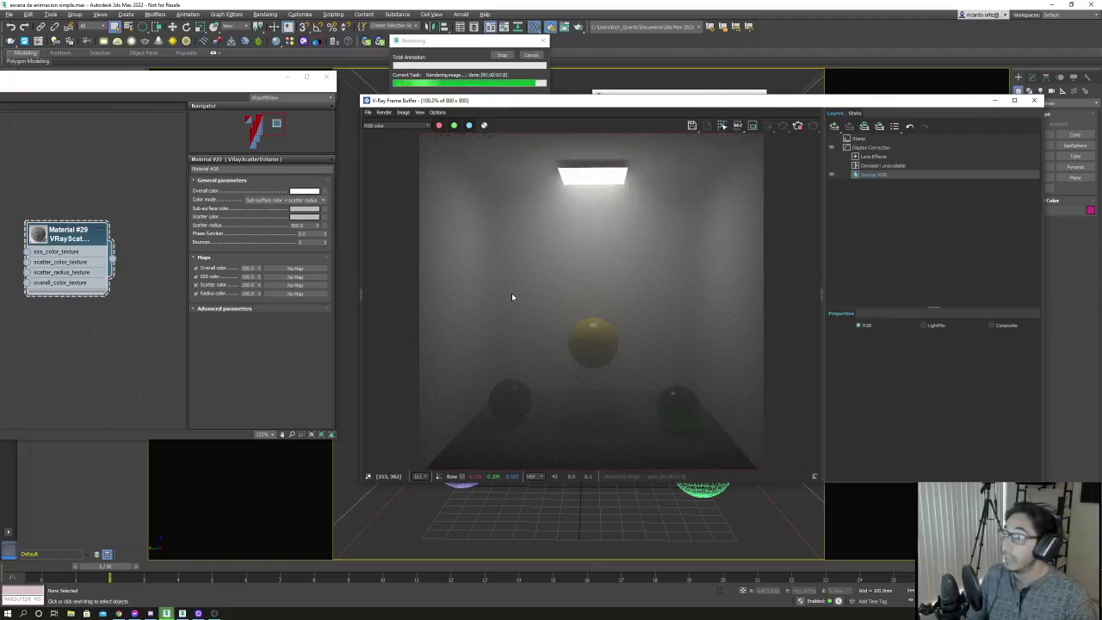
Check that the VRayAtmosphere channel is black, then return to the RGB color channel.
{"action": "left_click", "coordinate": [395, 126]}
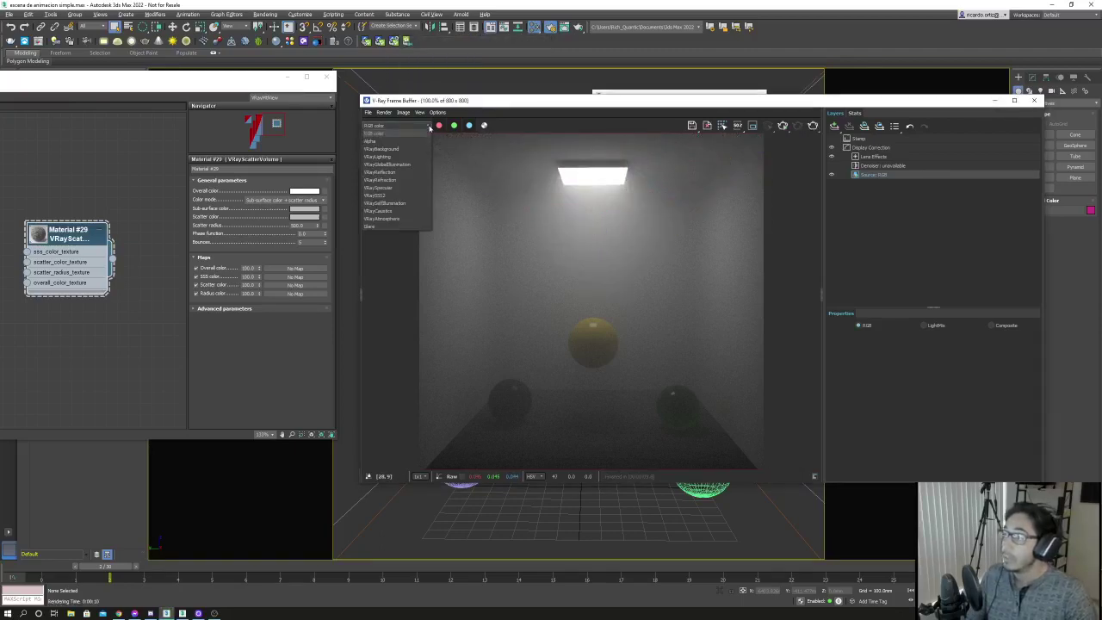
{"action": "left_click", "coordinate": [398, 219]}
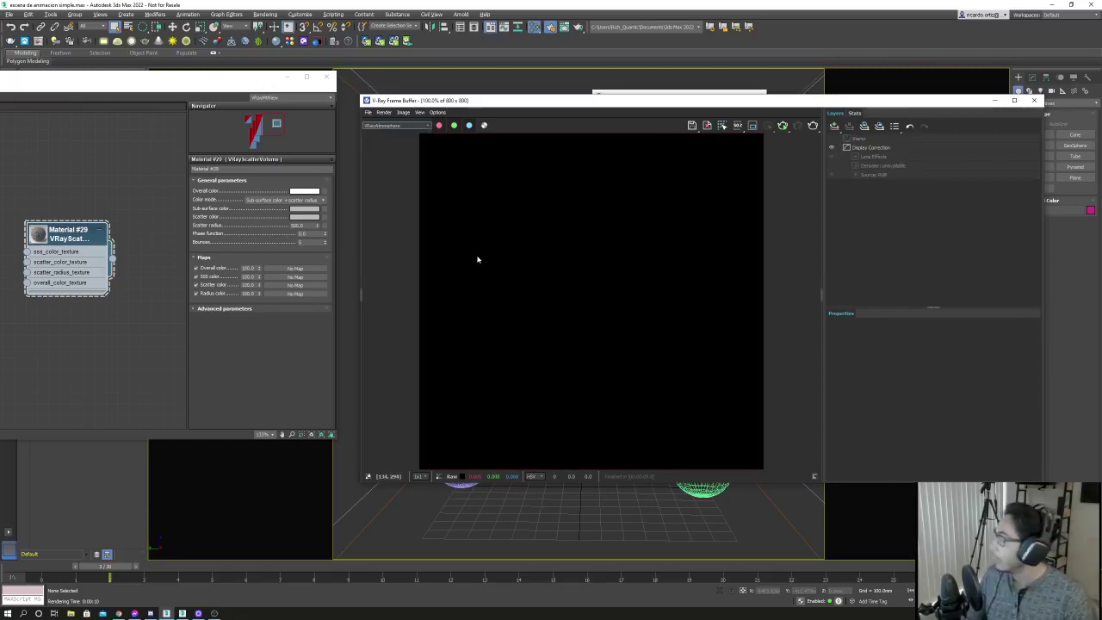
{"action": "left_click", "coordinate": [397, 126]}
{"action": "left_click", "coordinate": [404, 133]}
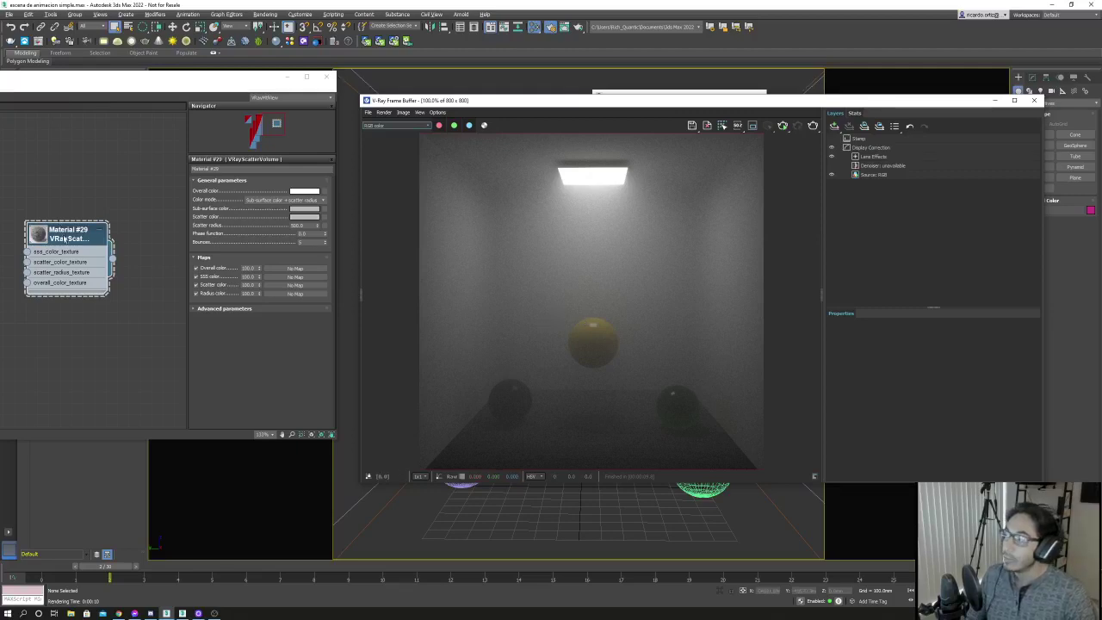
{"action": "middle_click_drag", "start_coordinate": [87, 345], "coordinate": [109, 345]}
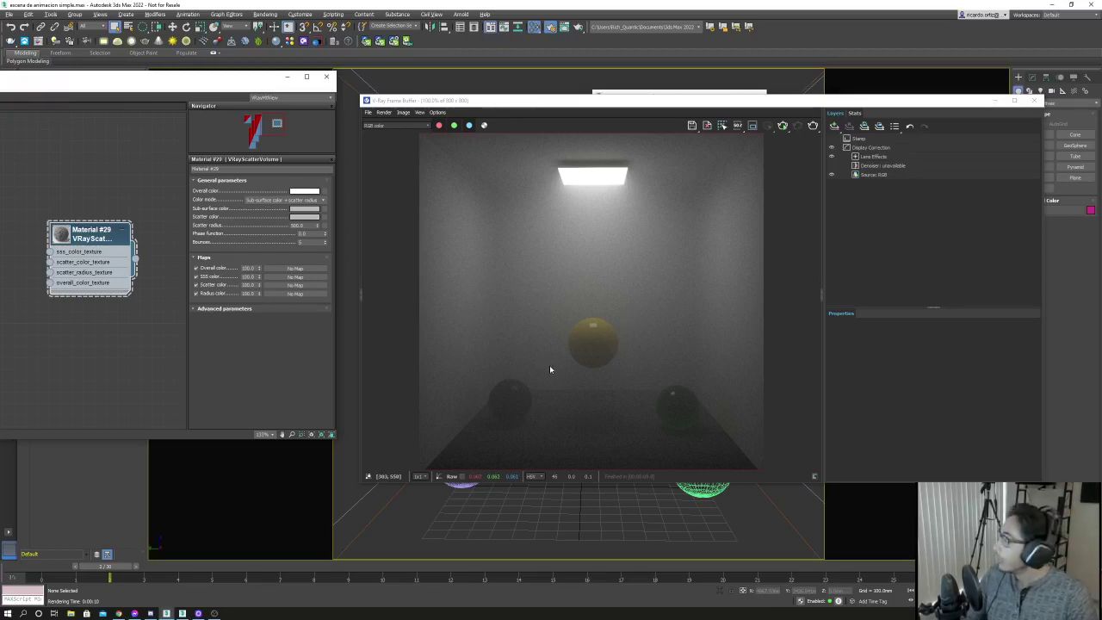
Rearrange the render window and Slate Material Editor around the viewport.
{"action": "left_click_drag", "start_coordinate": [589, 102], "coordinate": [576, 104]}
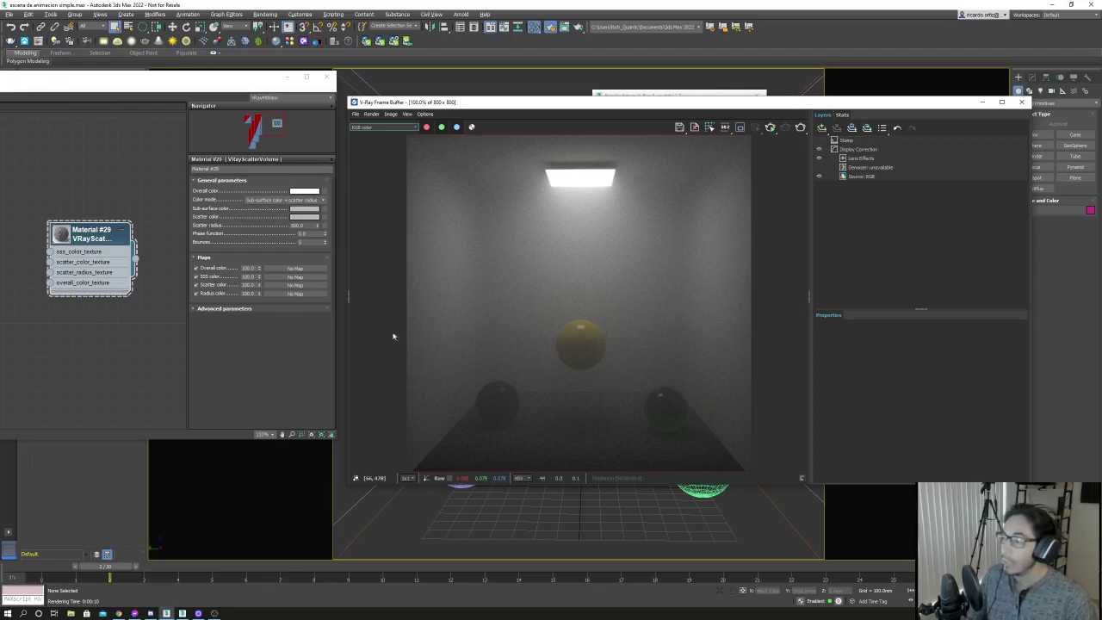
{"action": "left_click", "coordinate": [118, 251]}
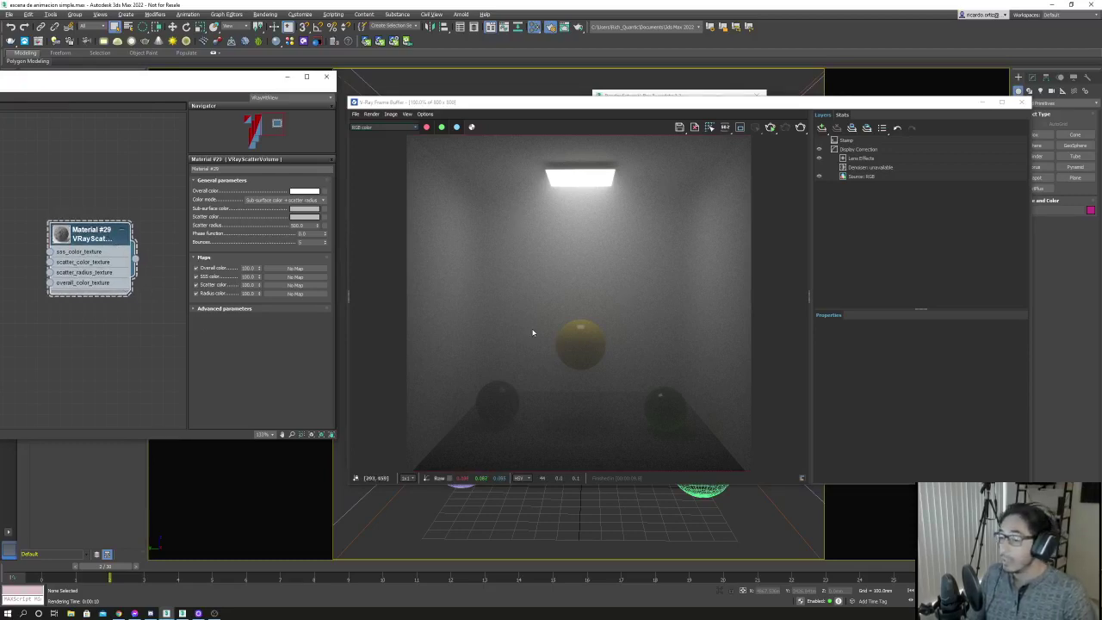
{"action": "left_click_drag", "start_coordinate": [485, 109], "coordinate": [494, 286]}
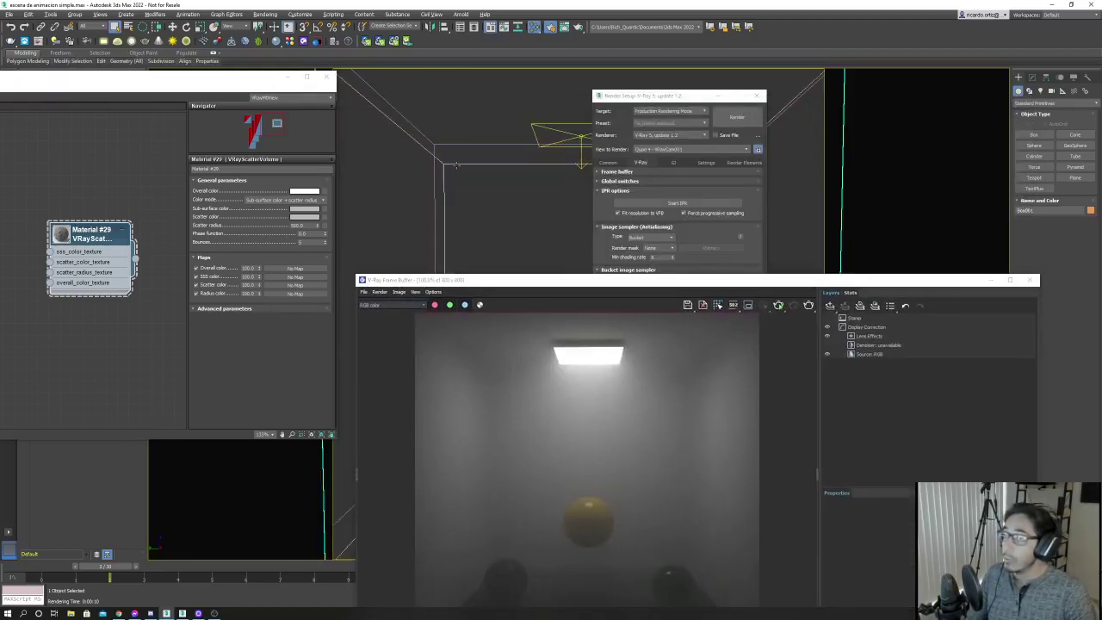
Hide the selected scatter box.
{"action": "right_click", "coordinate": [475, 204]}
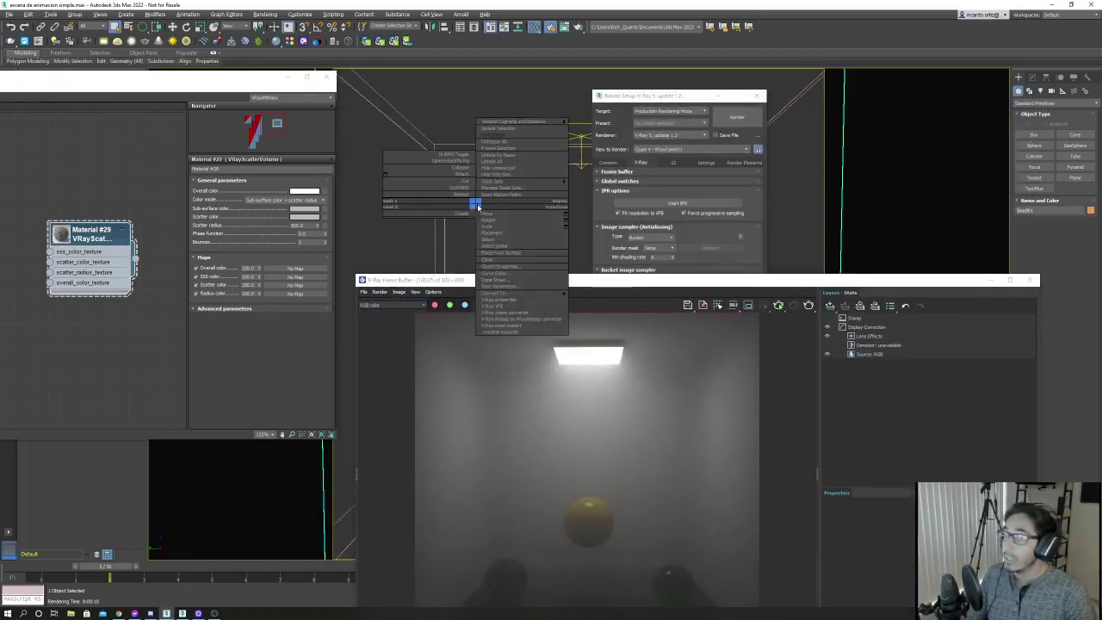
{"action": "left_click", "coordinate": [518, 177]}
{"action": "left_click_drag", "start_coordinate": [990, 281], "coordinate": [642, 154]}
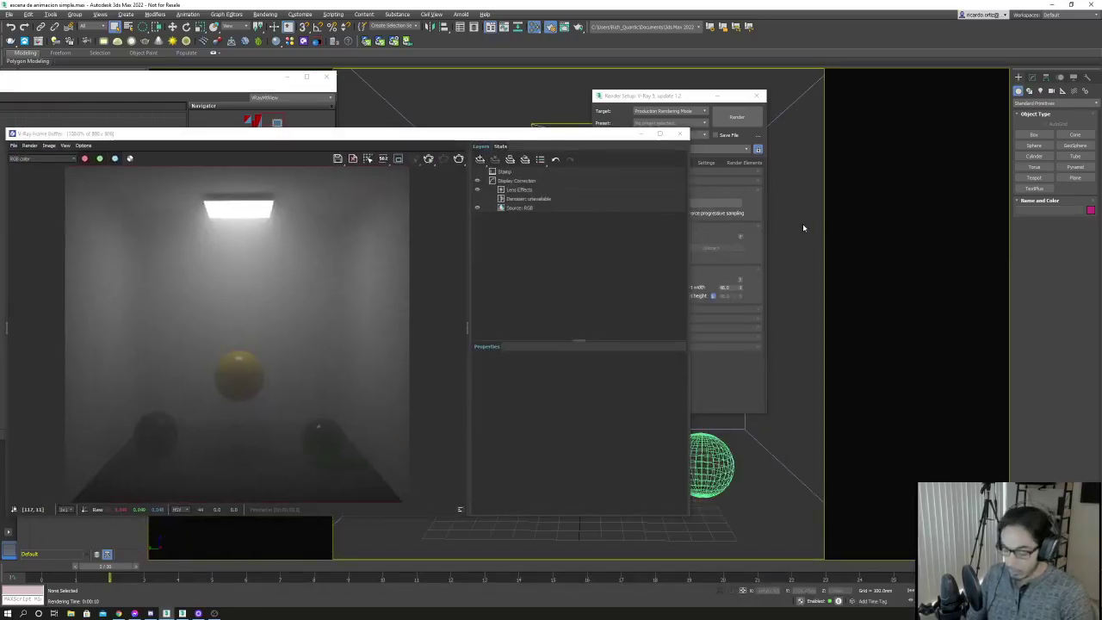
Show the VRayEnvironmentFog parameters in Environment and Effects and re-render the room.
{"action": "key", "text": "8"}
{"action": "left_click", "coordinate": [828, 237]}
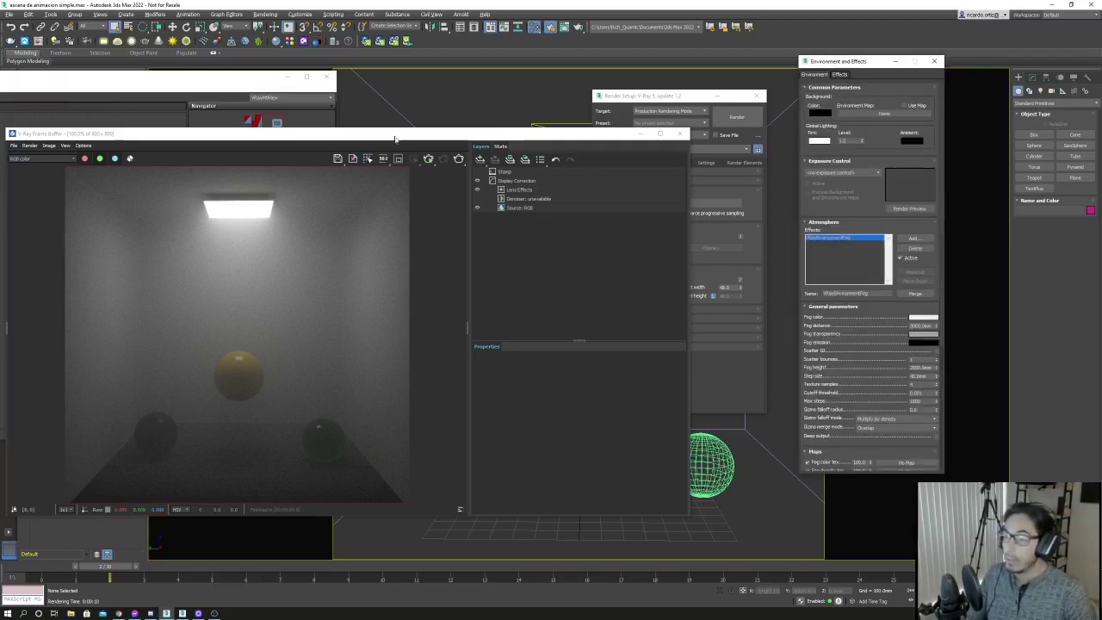
{"action": "left_click_drag", "start_coordinate": [370, 134], "coordinate": [506, 100]}
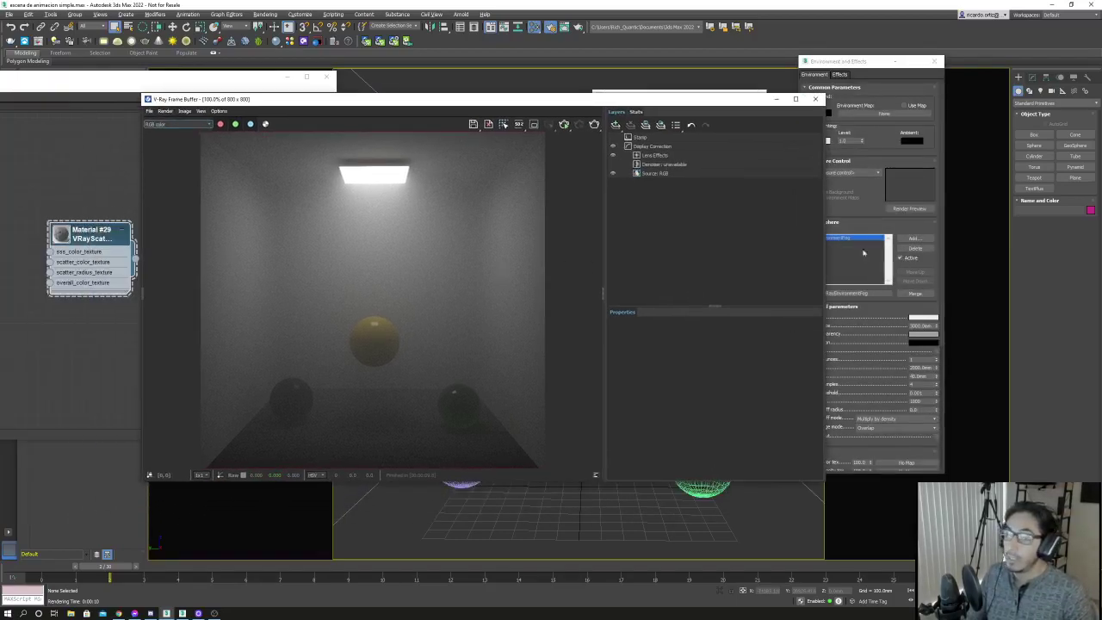
{"action": "left_click_drag", "start_coordinate": [614, 100], "coordinate": [542, 99]}
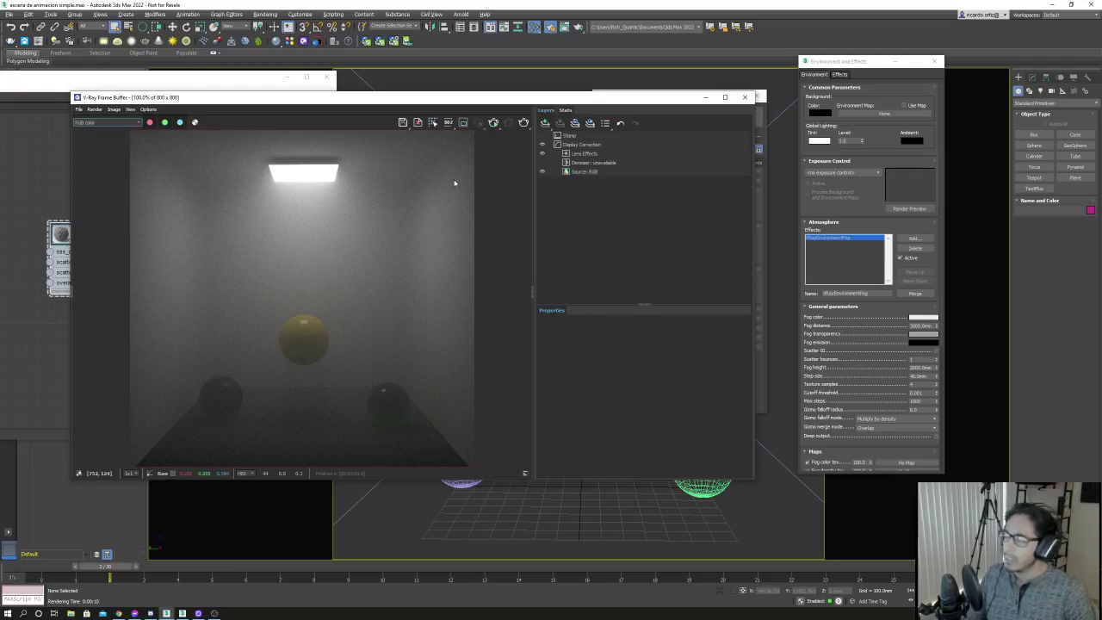
{"action": "left_click", "coordinate": [493, 122]}
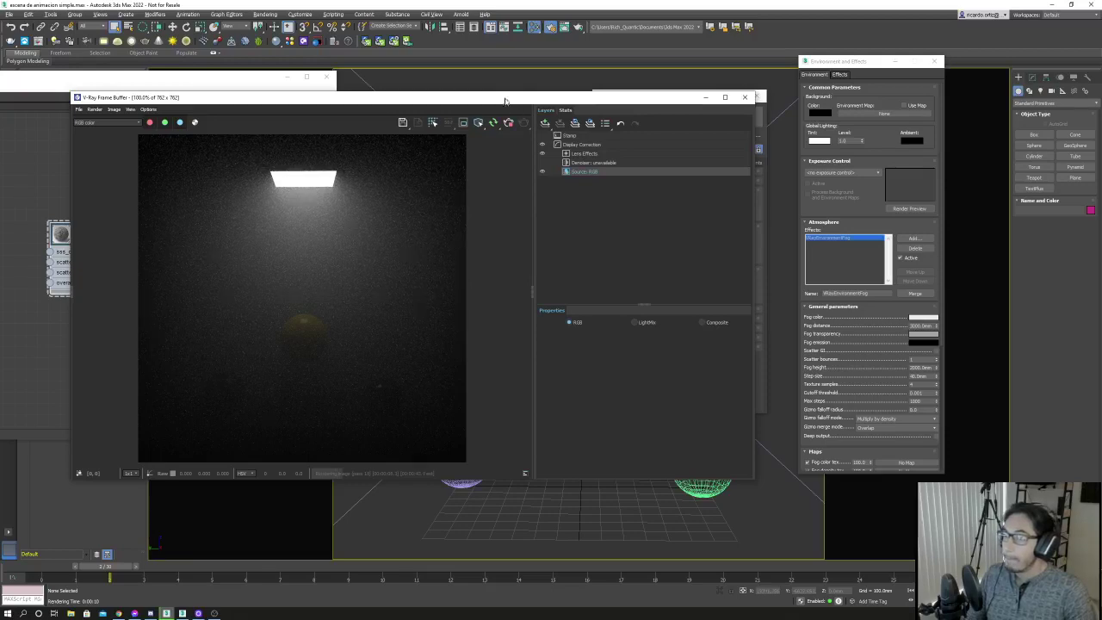
Keep the frame buffer on the RGB color channel after briefly checking the composite.
{"action": "left_click_drag", "start_coordinate": [506, 101], "coordinate": [471, 95]}
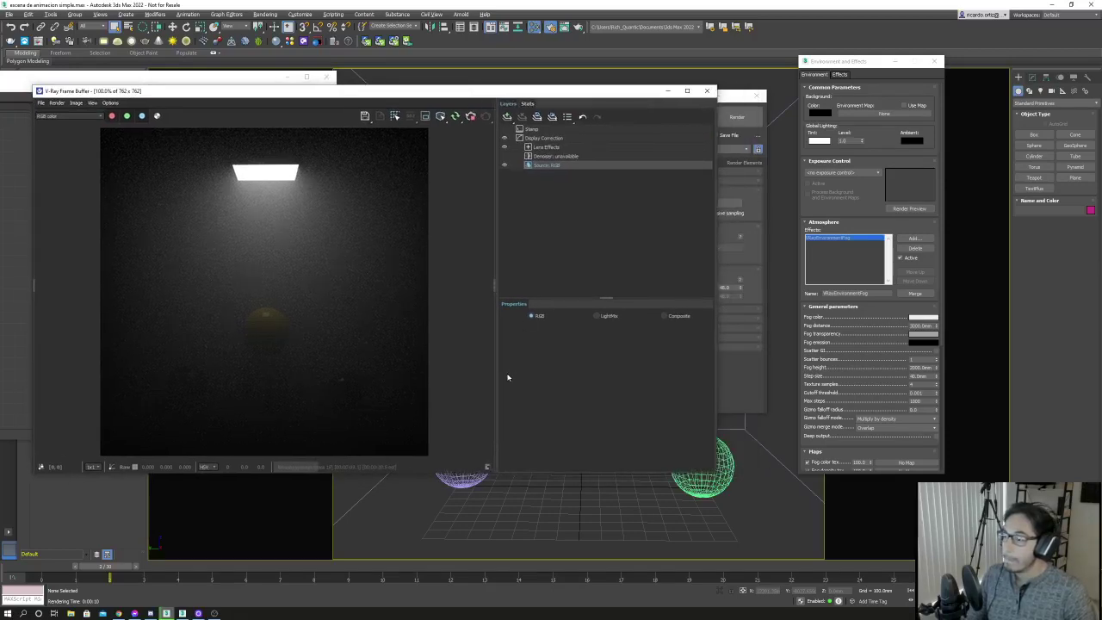
{"action": "left_click", "coordinate": [69, 116]}
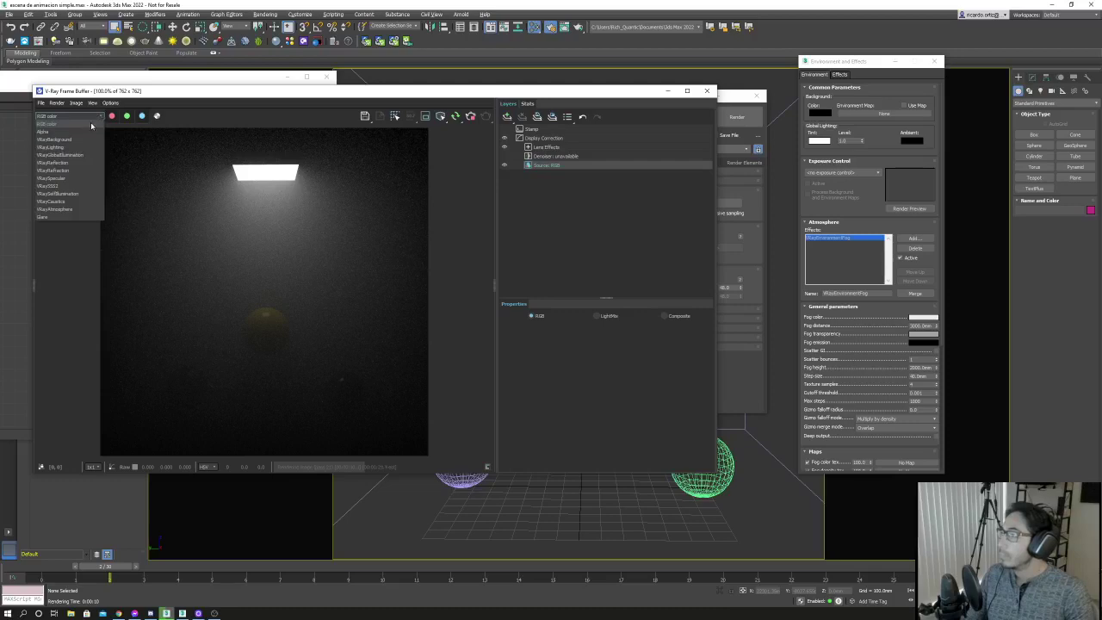
{"action": "left_click", "coordinate": [116, 148]}
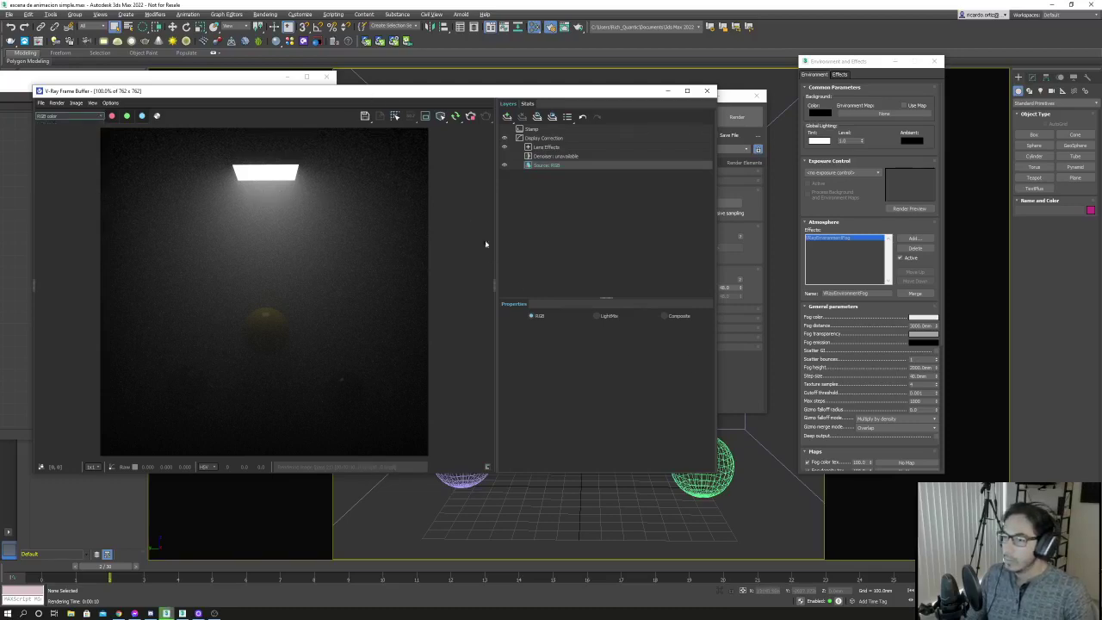
{"action": "left_click", "coordinate": [668, 316]}
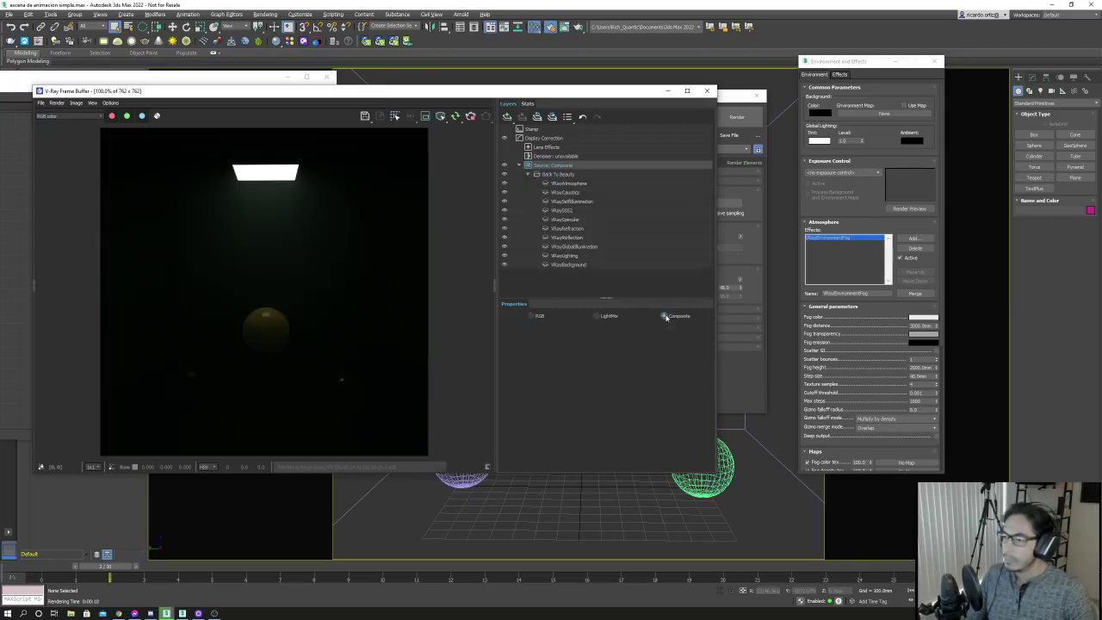
{"action": "left_click", "coordinate": [531, 316]}
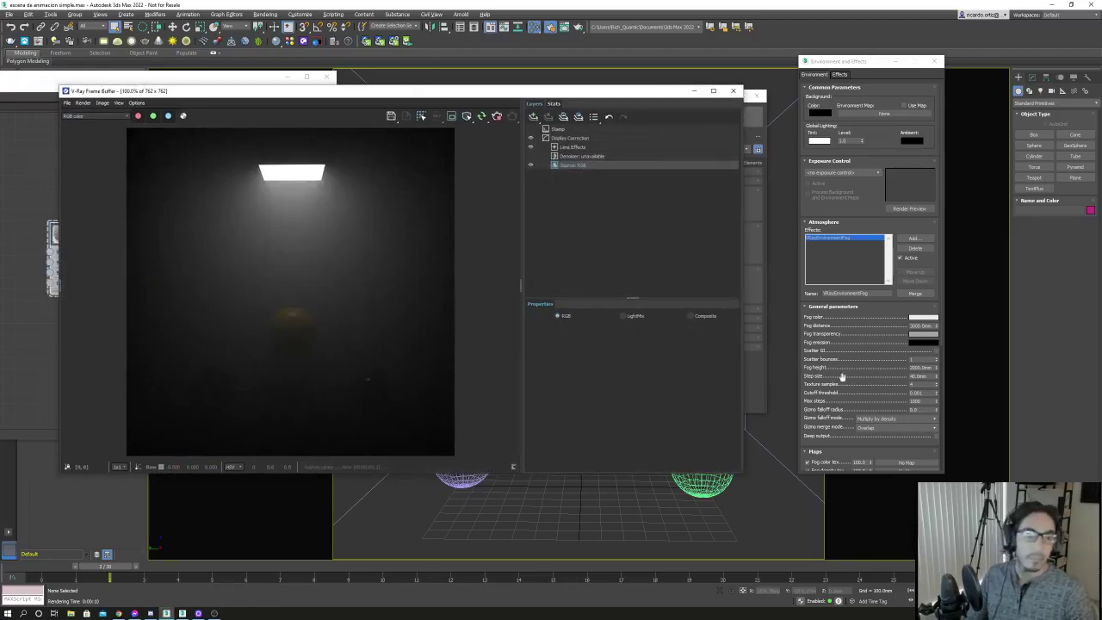
Set the VRayEnvironmentFog fog distance to 3000 mm.
{"action": "left_click", "coordinate": [918, 325]}
{"action": "type", "text": "."}
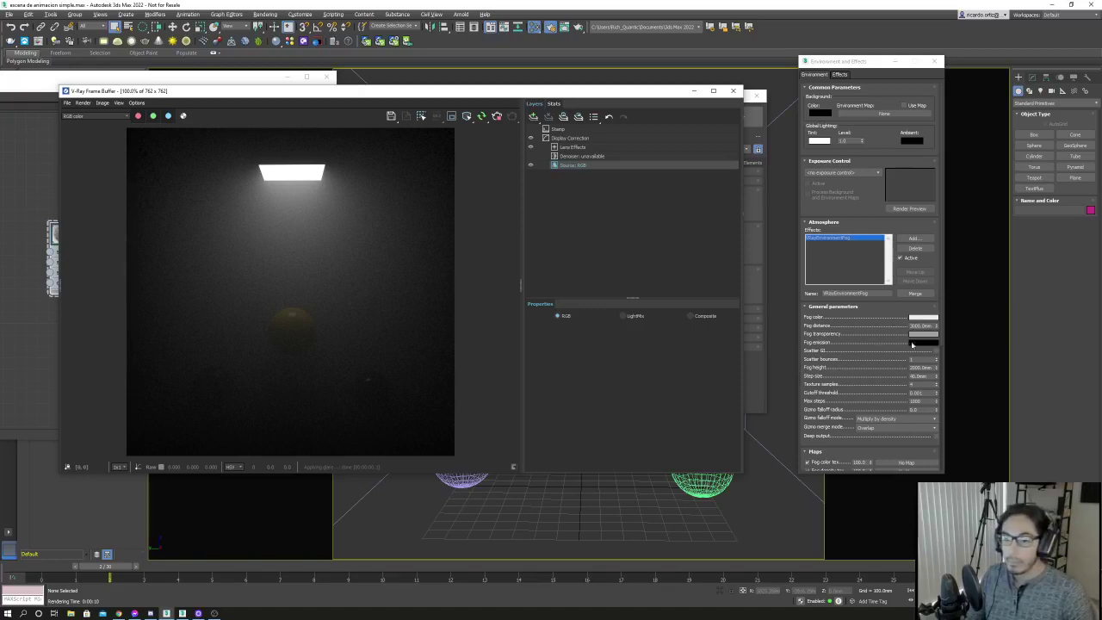
{"action": "left_click", "coordinate": [935, 352]}
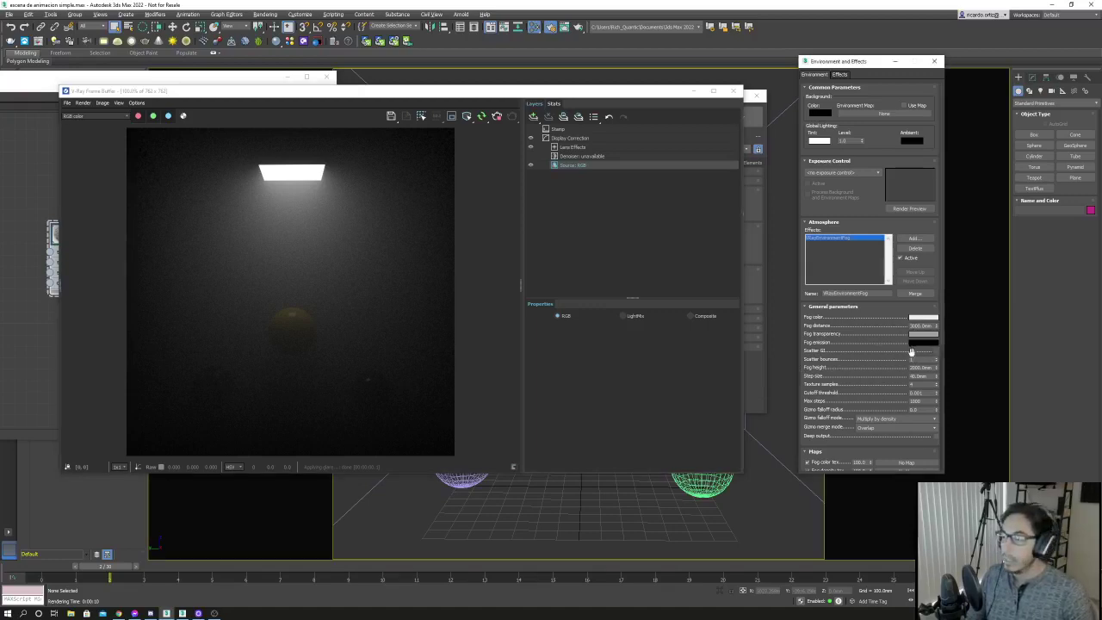
{"action": "left_click", "coordinate": [497, 118]}
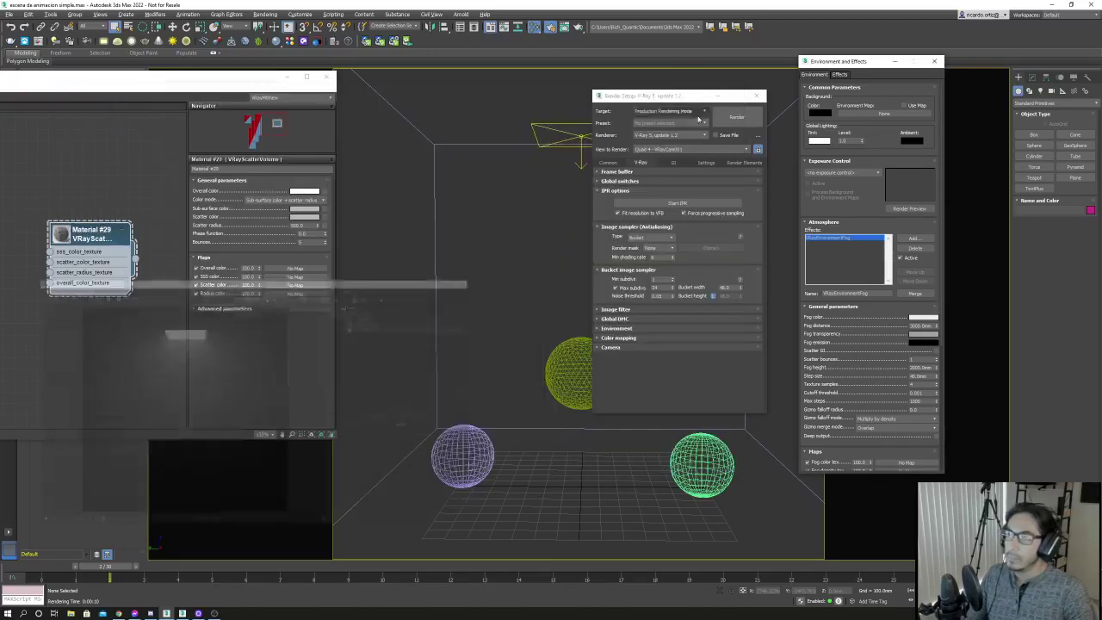
Close the render preview, Render Setup and the Slate Material Editor.
{"action": "left_click", "coordinate": [694, 90]}
{"action": "left_click_drag", "start_coordinate": [691, 100], "coordinate": [583, 101]}
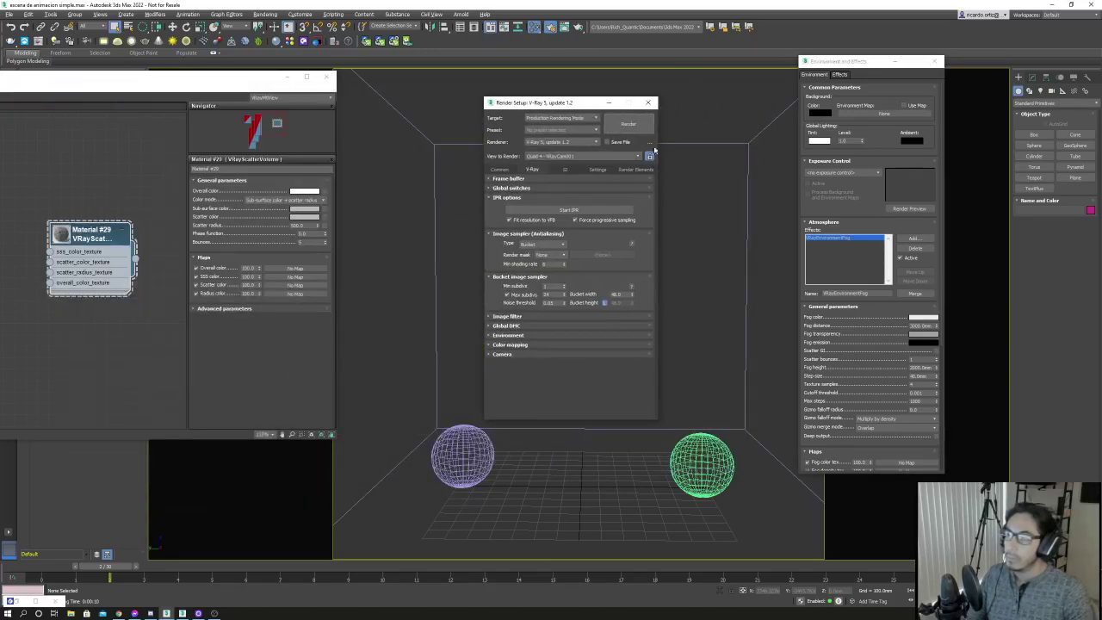
{"action": "left_click", "coordinate": [650, 102]}
{"action": "left_click", "coordinate": [286, 77]}
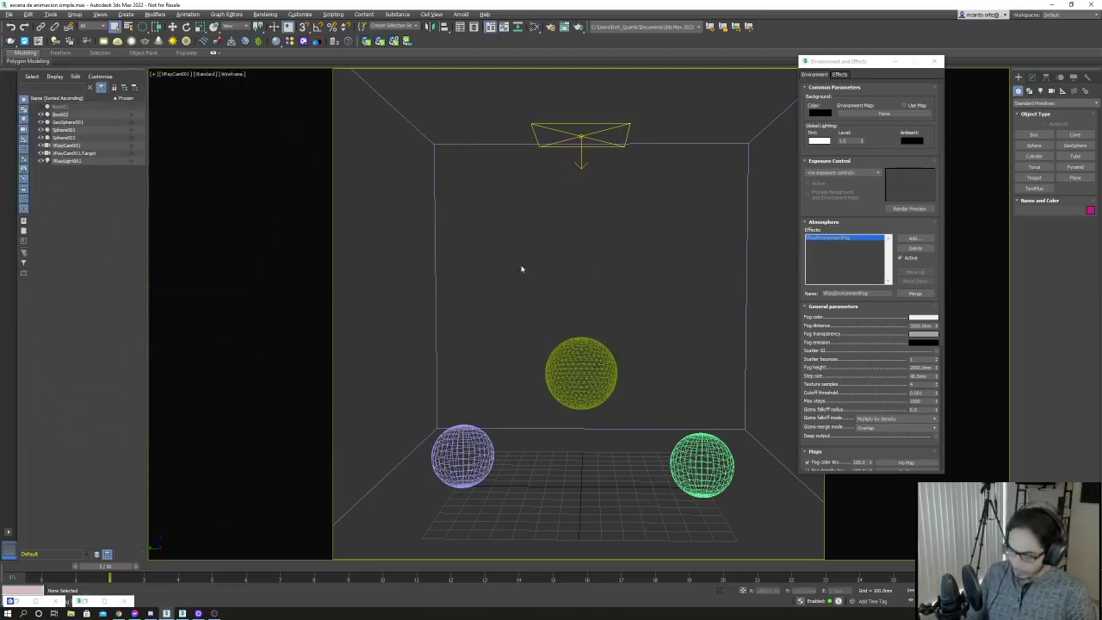
Inspect the whole room in perspective, then render the camera view with safe frames.
{"action": "key", "text": "p"}
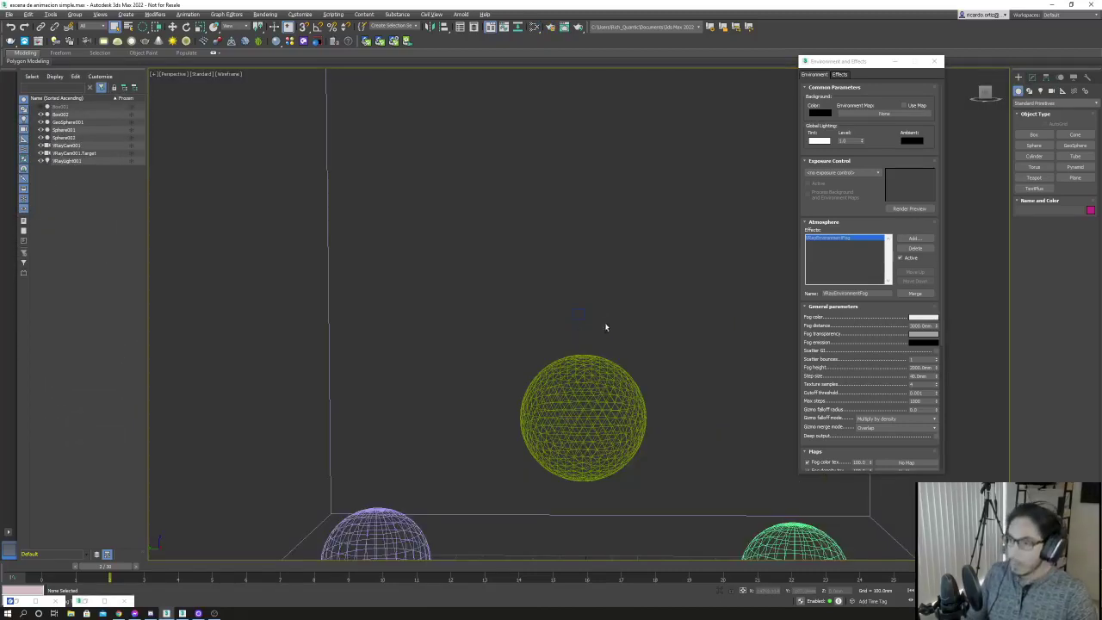
{"action": "scroll", "coordinate": [606, 325], "scroll_direction": "down", "scroll_amount": 5}
{"action": "mouse_move", "coordinate": [606, 325]}
{"action": "middle_mouse_down", "text": "alt"}
{"action": "mouse_move", "coordinate": [646, 346]}
{"action": "mouse_move", "coordinate": [618, 330]}
{"action": "middle_mouse_up", "text": "alt"}
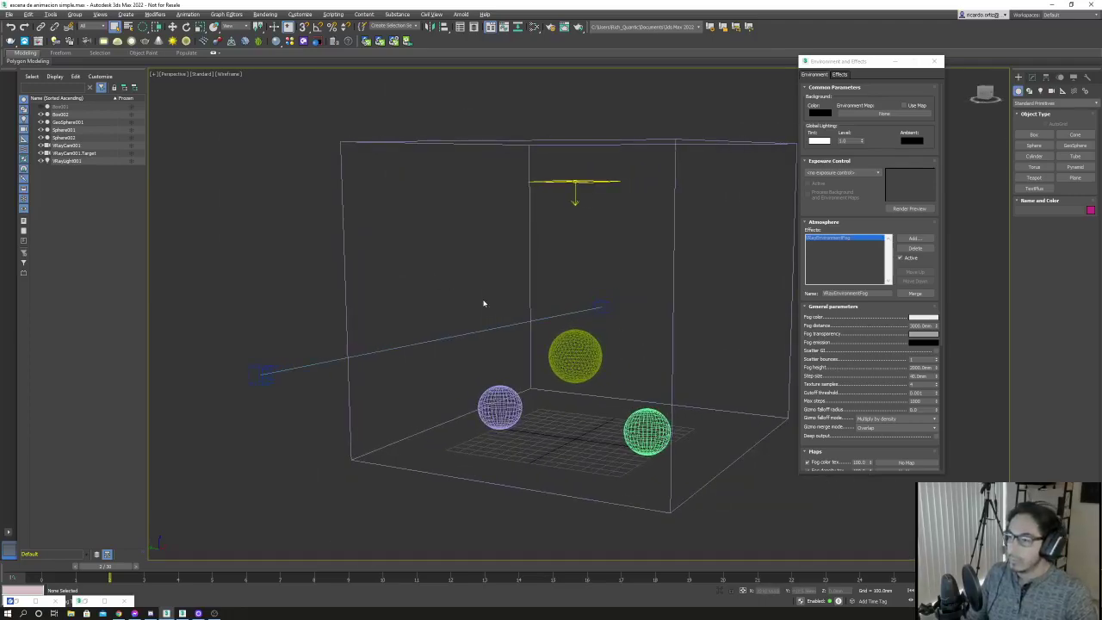
{"action": "key", "text": "c"}
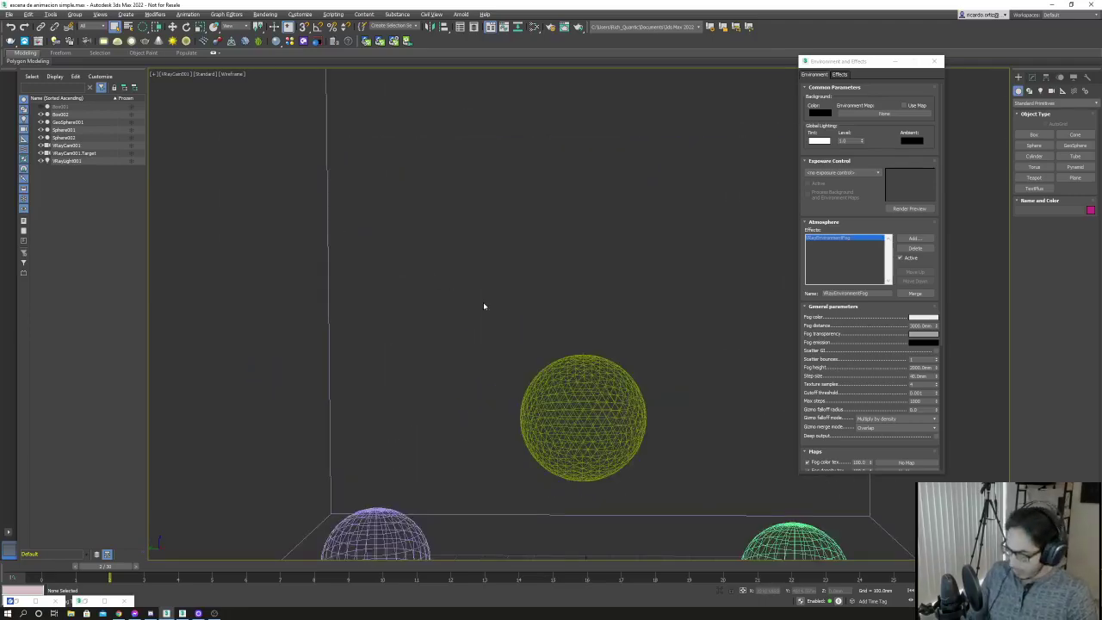
{"action": "key", "text": "shift+f"}
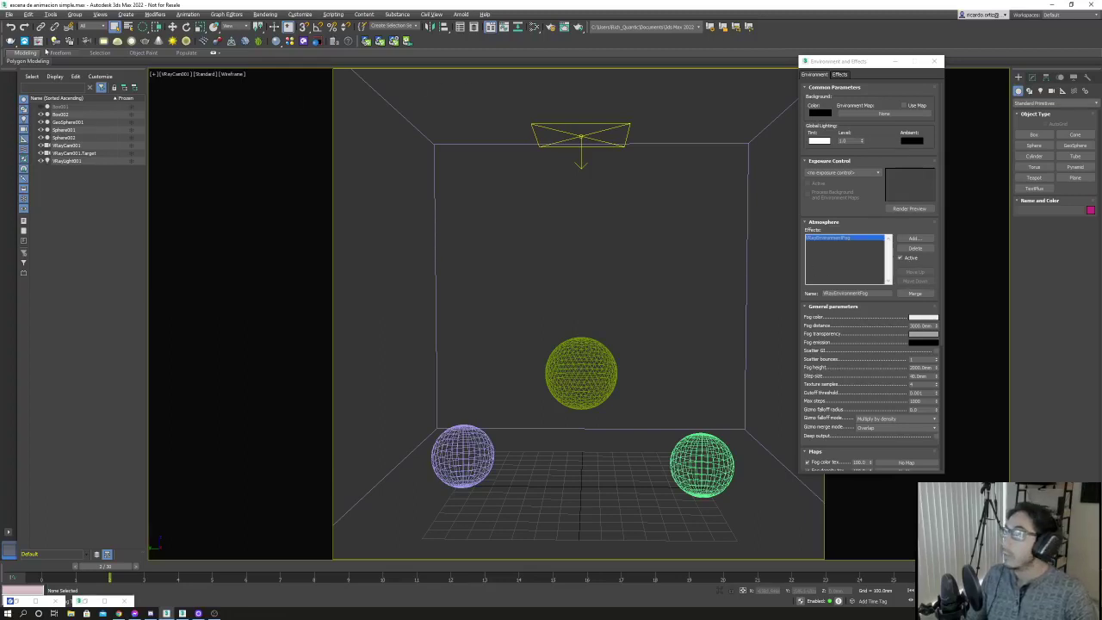
{"action": "key", "text": "shift+q"}
Set the fog distance to 5000 mm and test-render the RGB output to judge density.
{"action": "left_click_drag", "start_coordinate": [299, 93], "coordinate": [346, 108]}
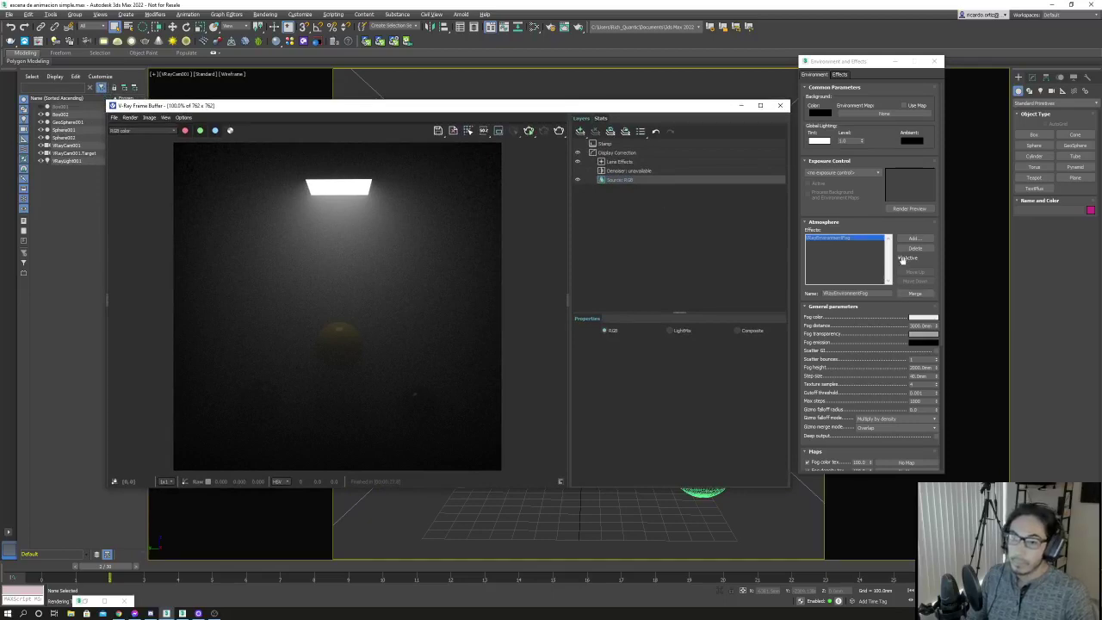
{"action": "left_click", "coordinate": [530, 131]}
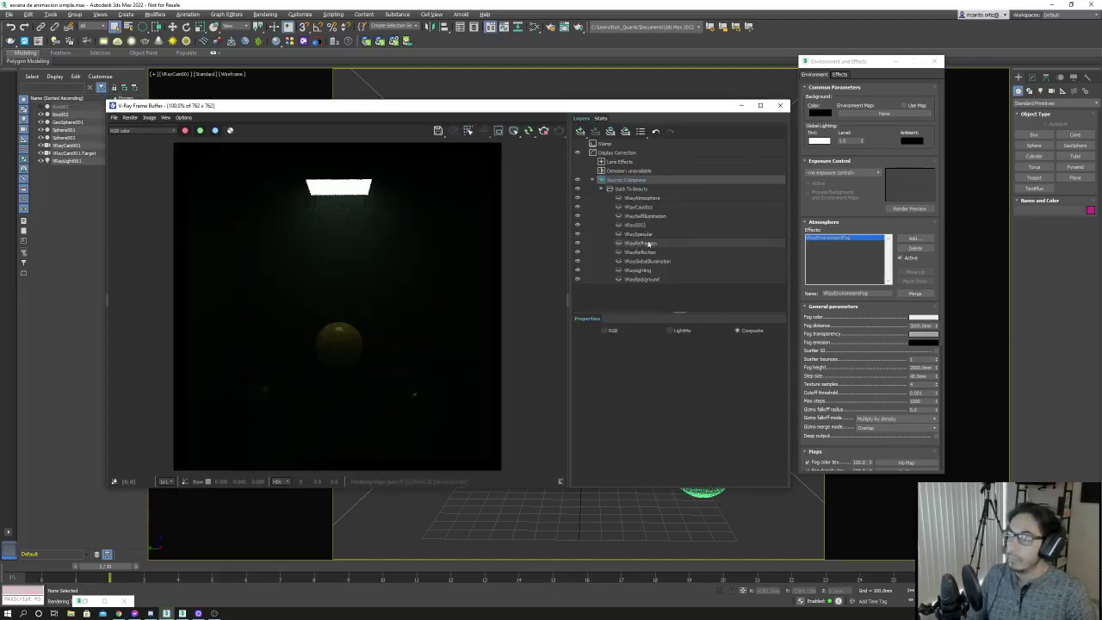
{"action": "left_click", "coordinate": [608, 331]}
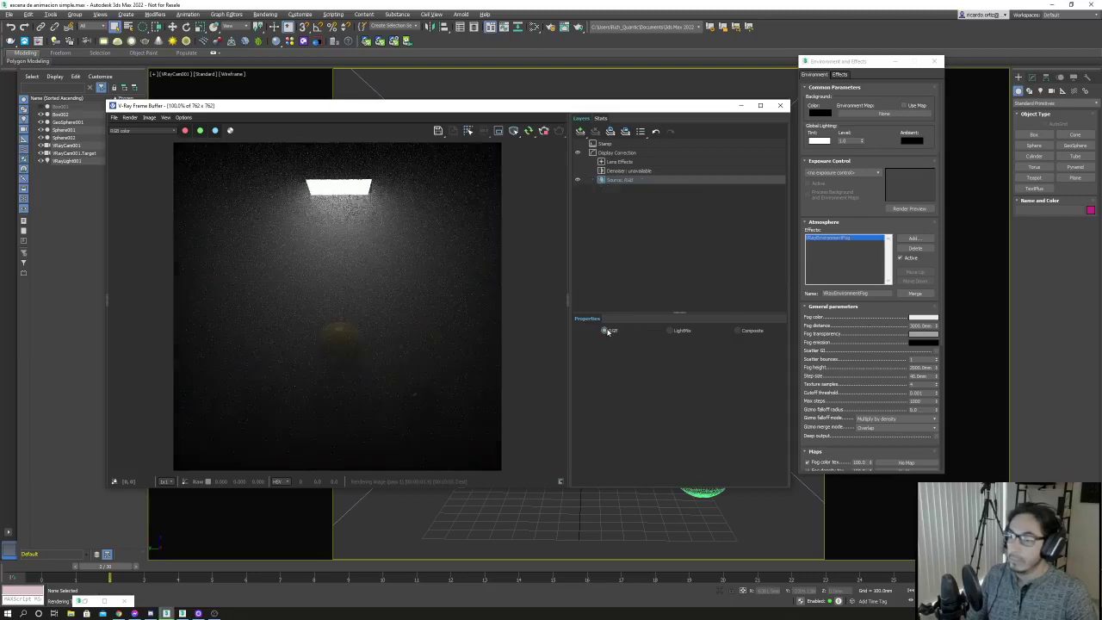
{"action": "left_click", "coordinate": [909, 327]}
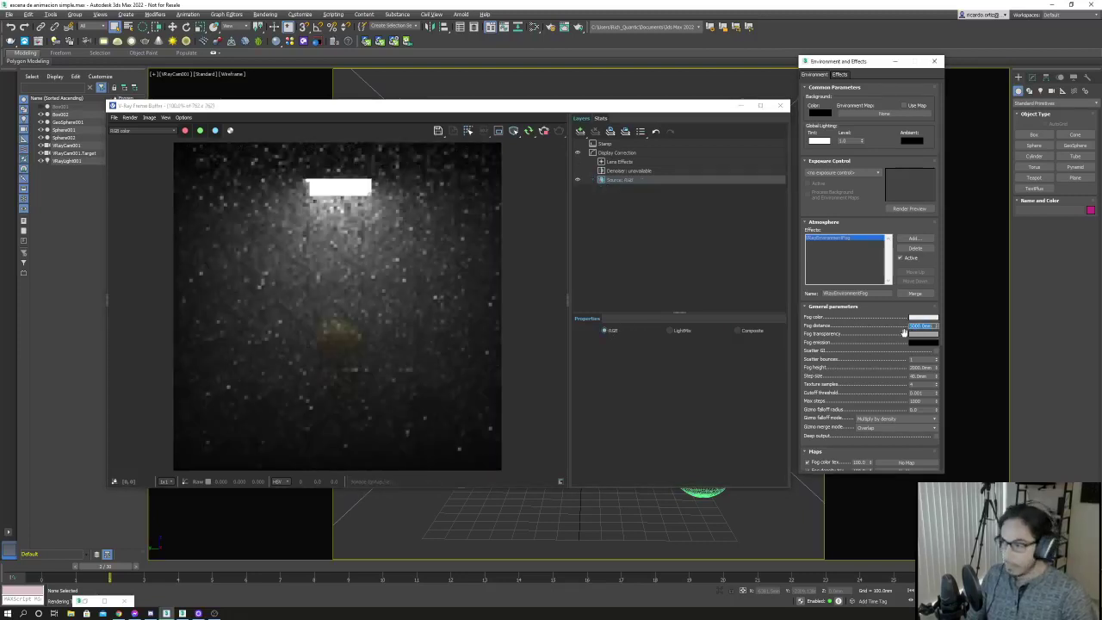
{"action": "left_click", "coordinate": [544, 132]}
{"action": "left_click", "coordinate": [544, 131]}
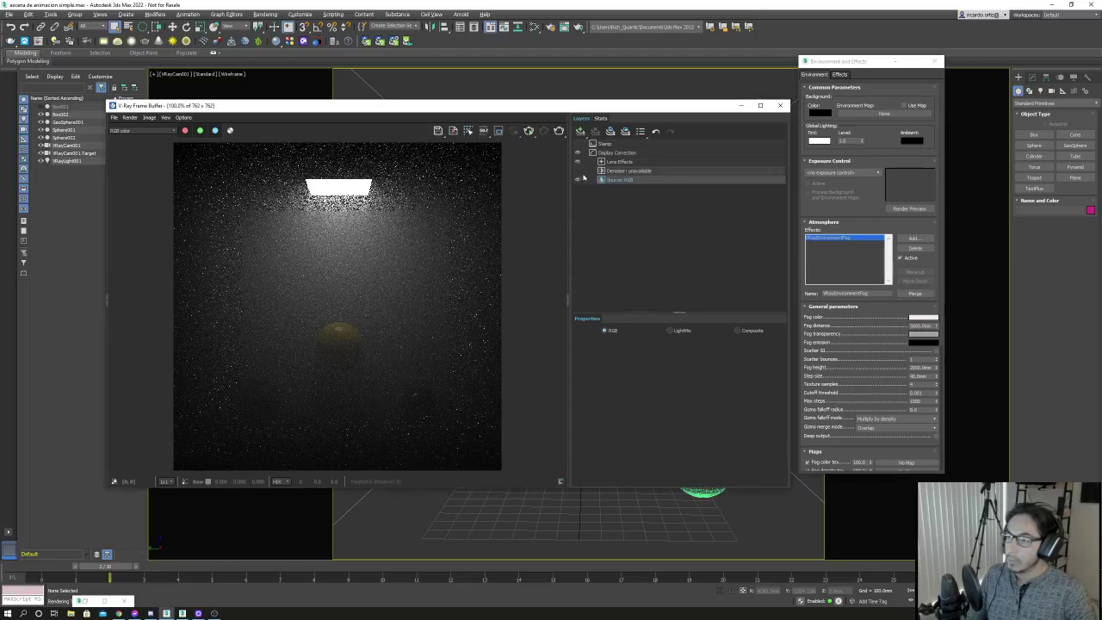
{"action": "left_click", "coordinate": [901, 259]}
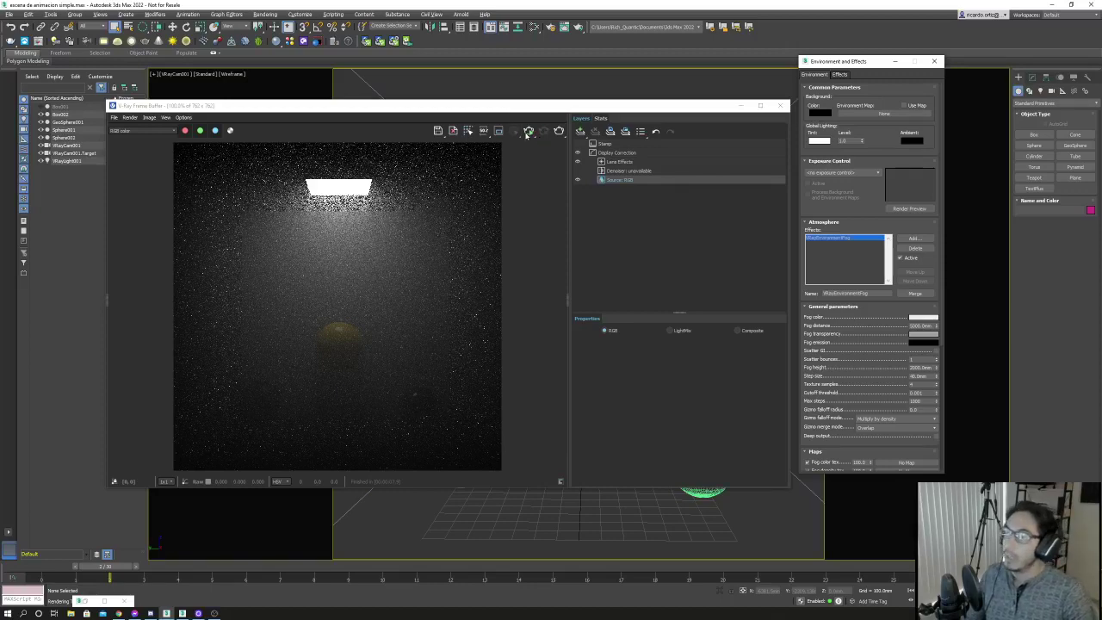
{"action": "left_click", "coordinate": [559, 132]}
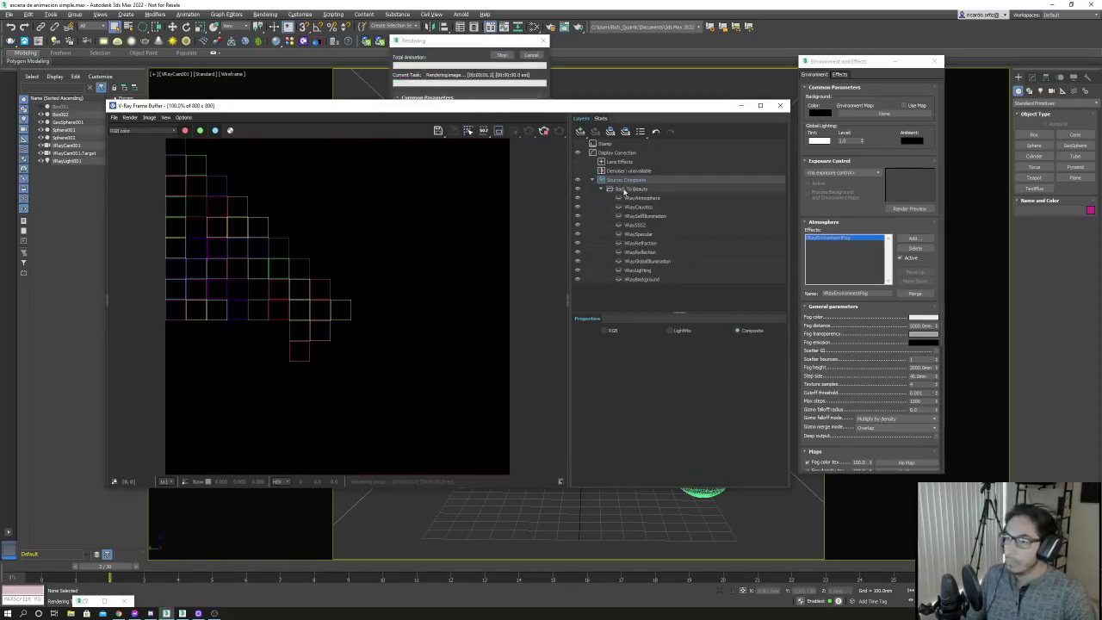
{"action": "left_click", "coordinate": [606, 330]}
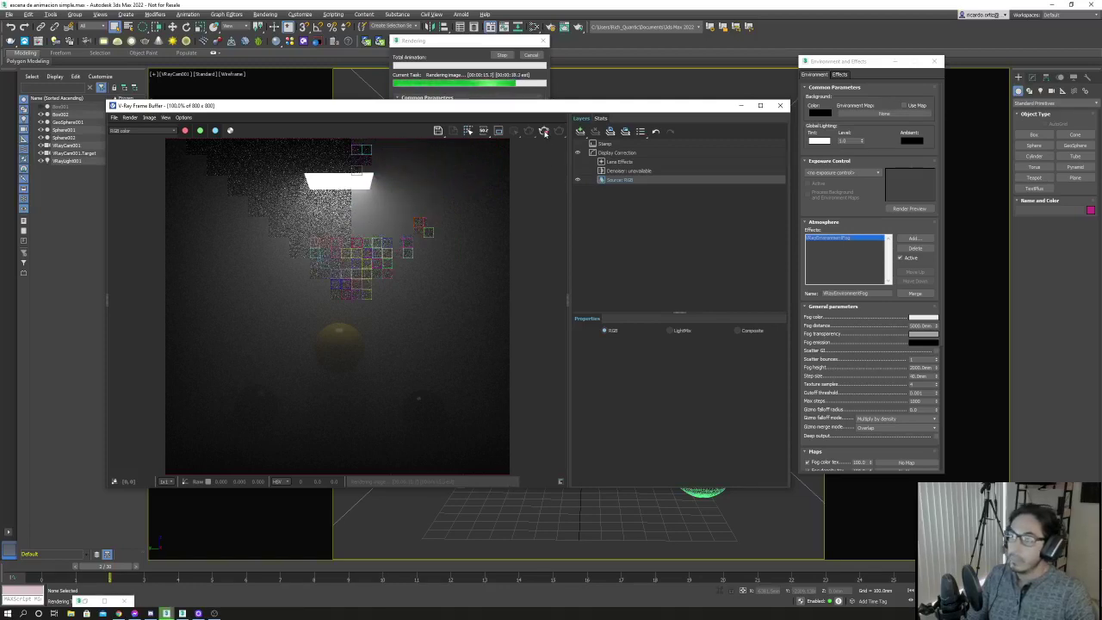
{"action": "left_click", "coordinate": [545, 133]}
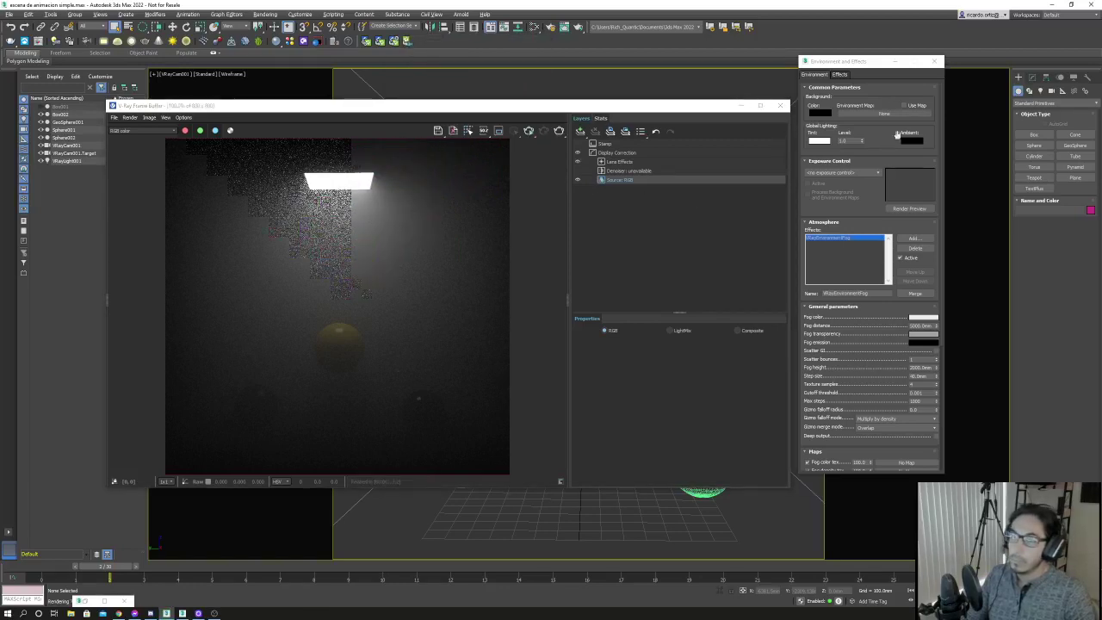
Rearrange the render preview and fog settings windows for comparison.
{"action": "left_click_drag", "start_coordinate": [499, 104], "coordinate": [455, 267]}
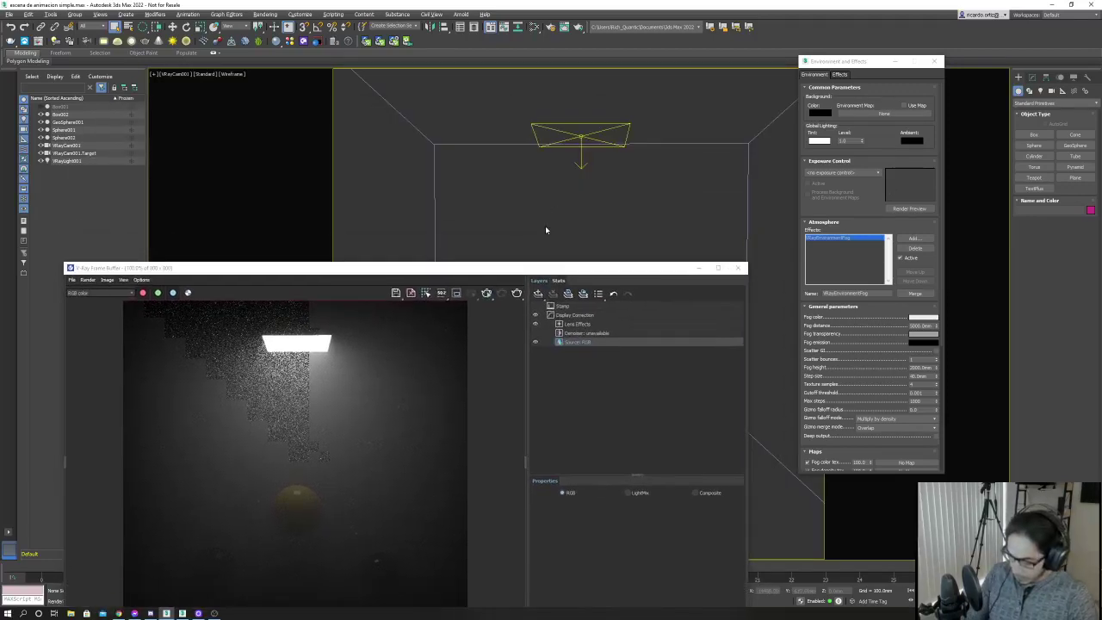
{"action": "left_click", "coordinate": [902, 258]}
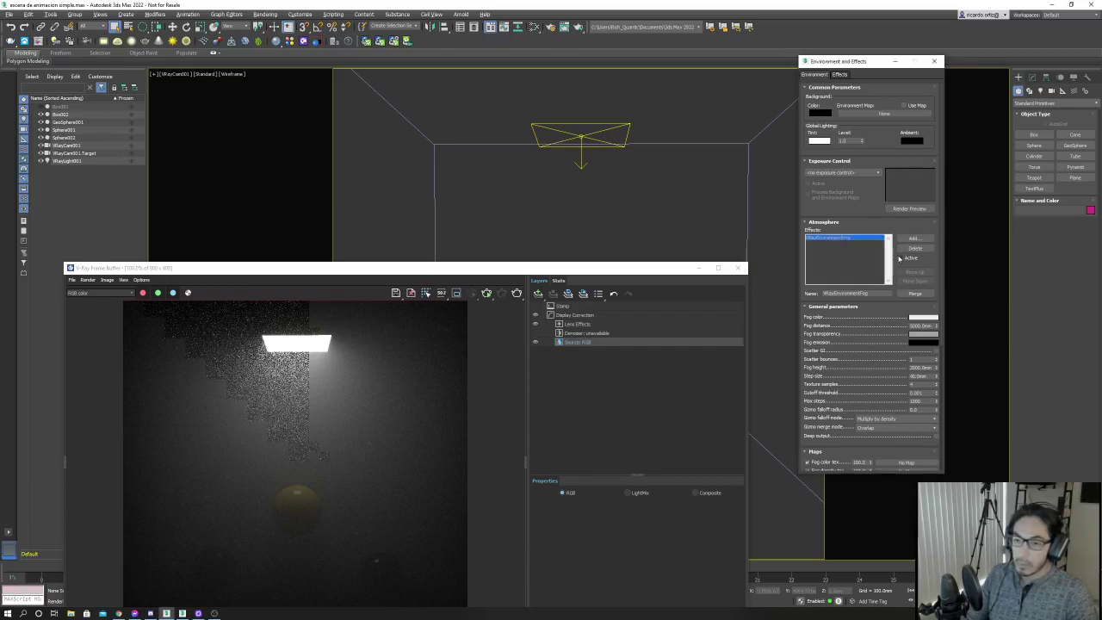
{"action": "left_click", "coordinate": [764, 279]}
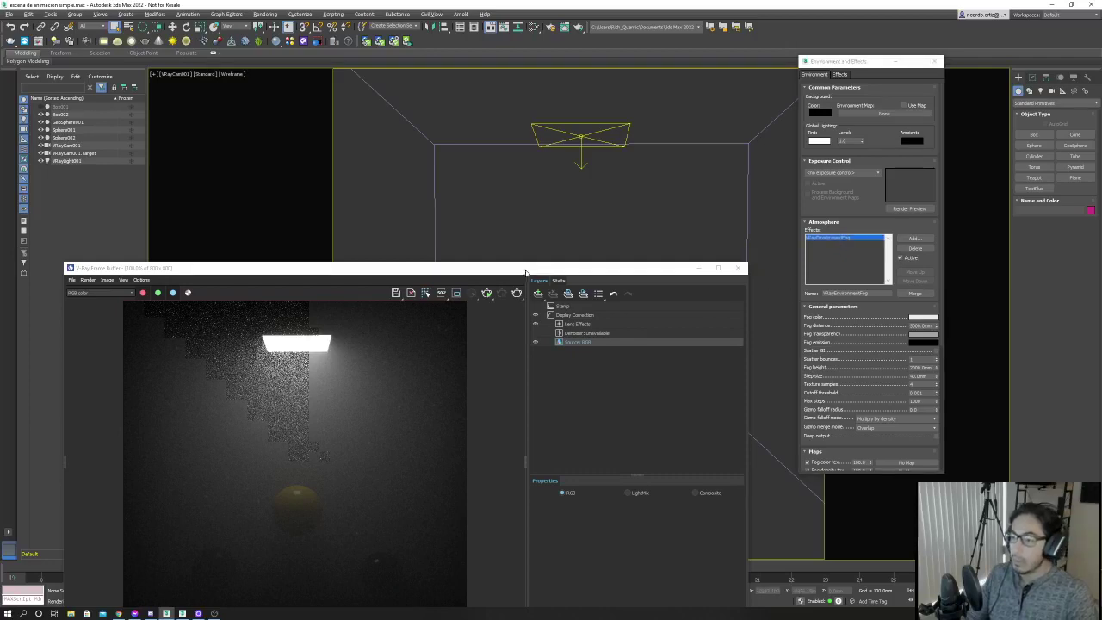
{"action": "left_click_drag", "start_coordinate": [526, 273], "coordinate": [545, 113]}
Delete VRayEnvironmentFog from the Environment and Effects atmosphere list.
{"action": "left_click", "coordinate": [756, 111]}
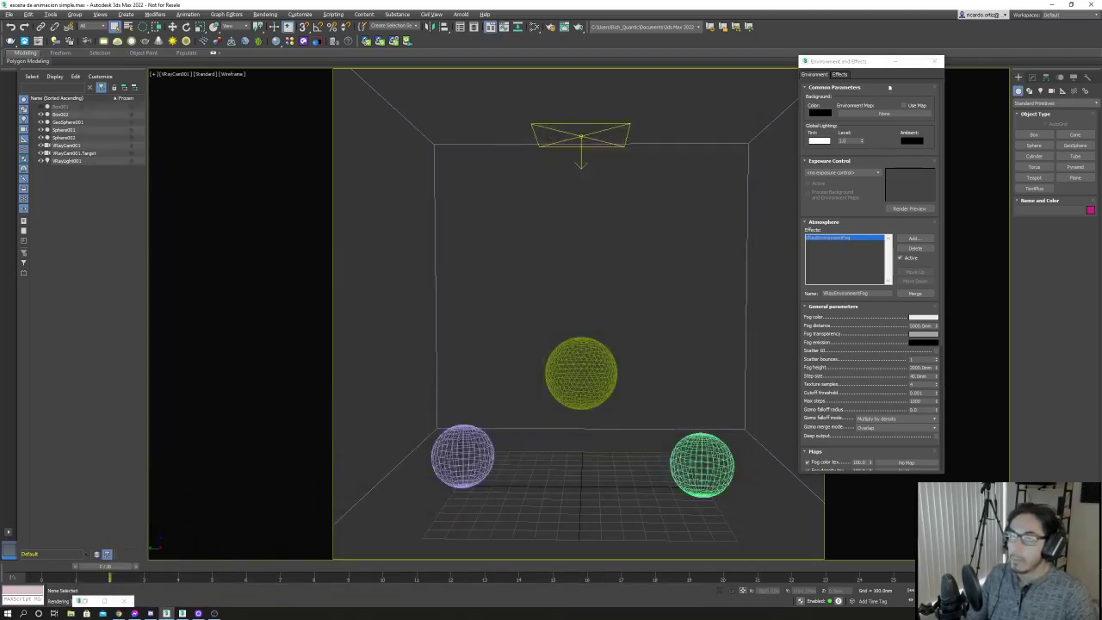
{"action": "left_click", "coordinate": [937, 61]}
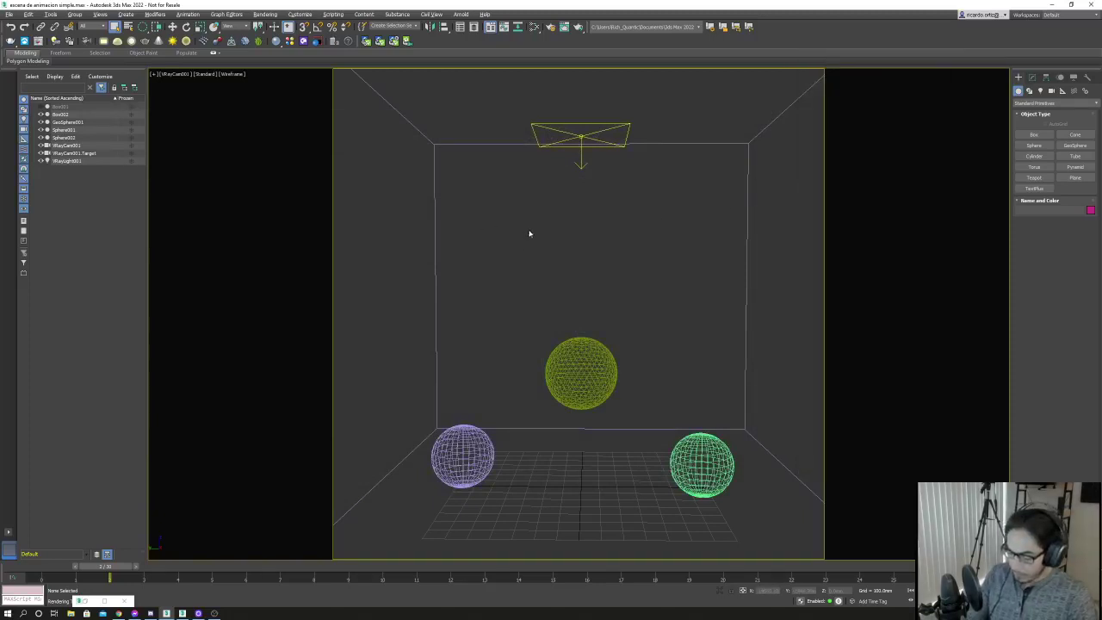
{"action": "key", "text": "8"}
{"action": "left_click", "coordinate": [844, 238]}
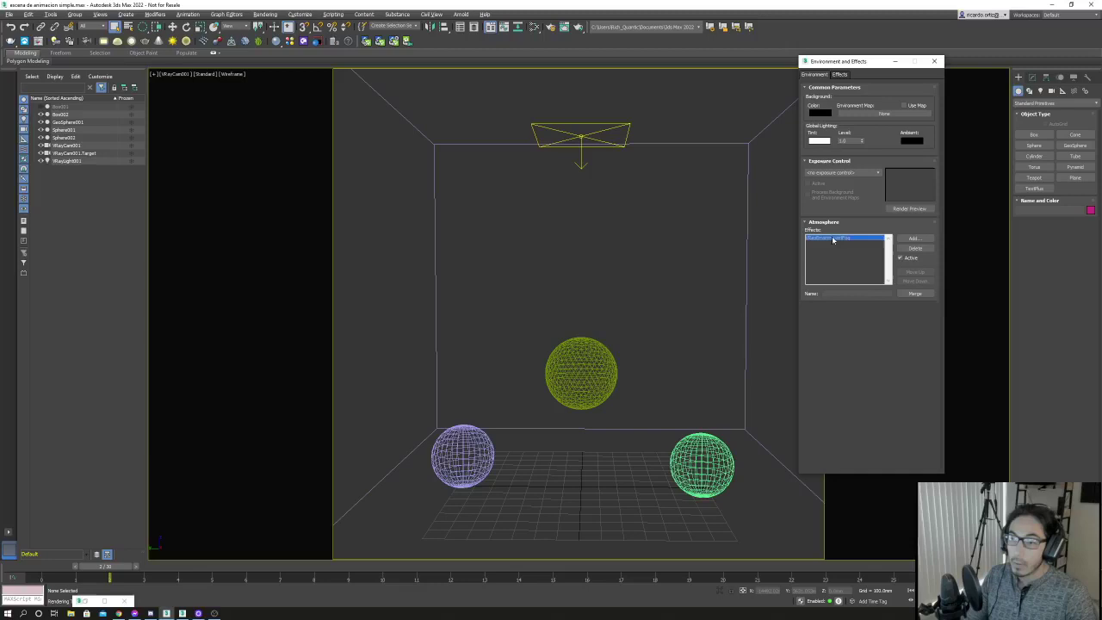
{"action": "left_click", "coordinate": [916, 248]}
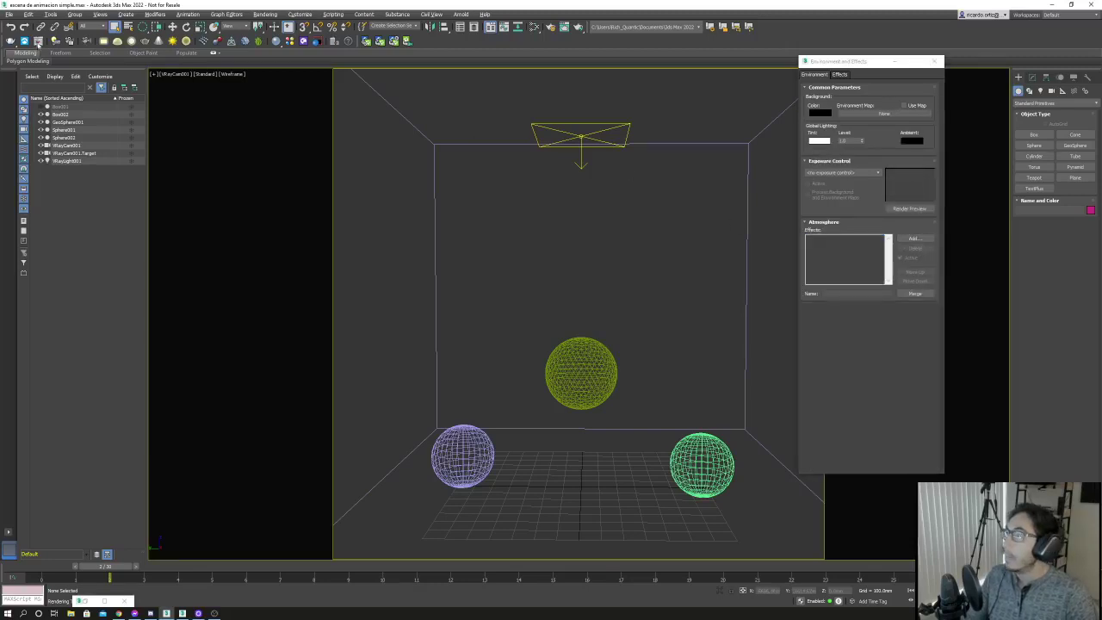
Render the scene without fog in RGB, then close the preview and Environment dialog.
{"action": "left_click", "coordinate": [38, 42]}
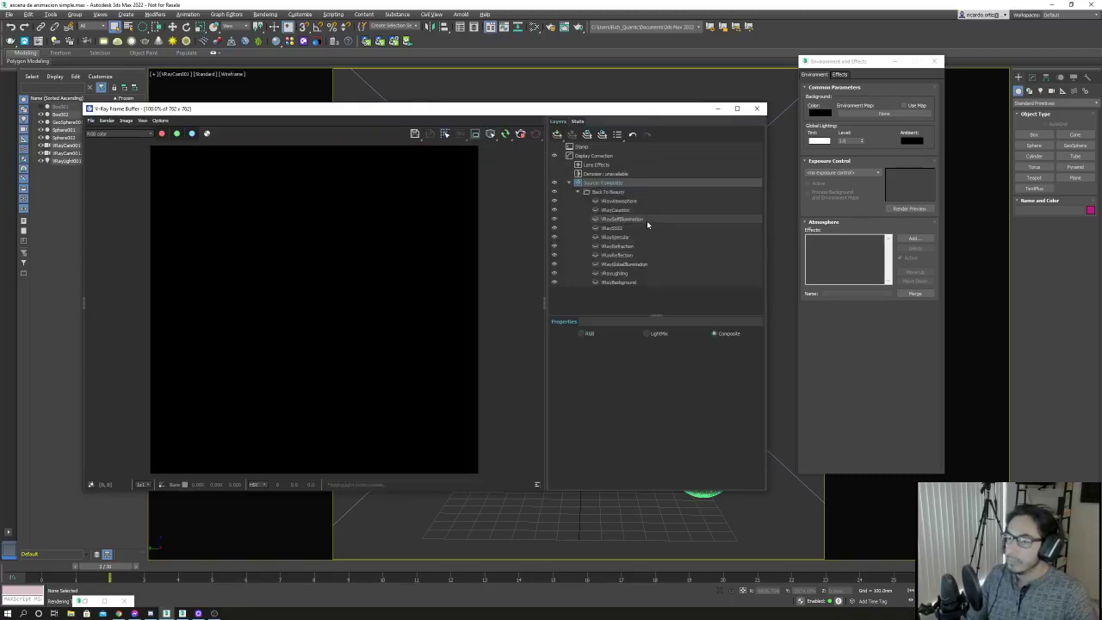
{"action": "left_click", "coordinate": [586, 333]}
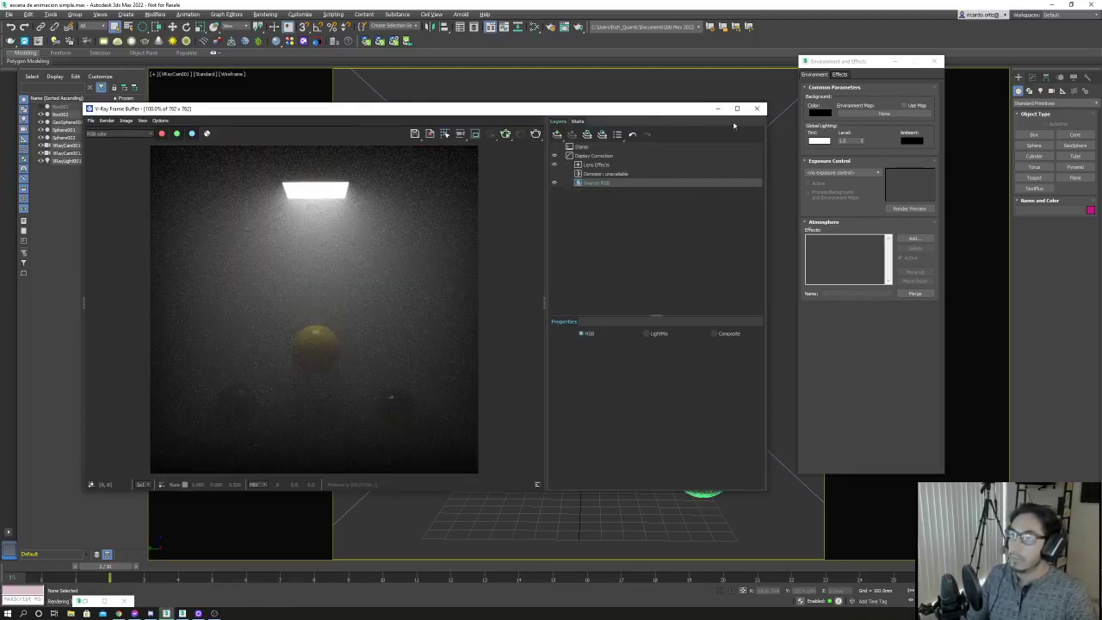
{"action": "left_click", "coordinate": [758, 108]}
{"action": "left_click", "coordinate": [935, 62]}
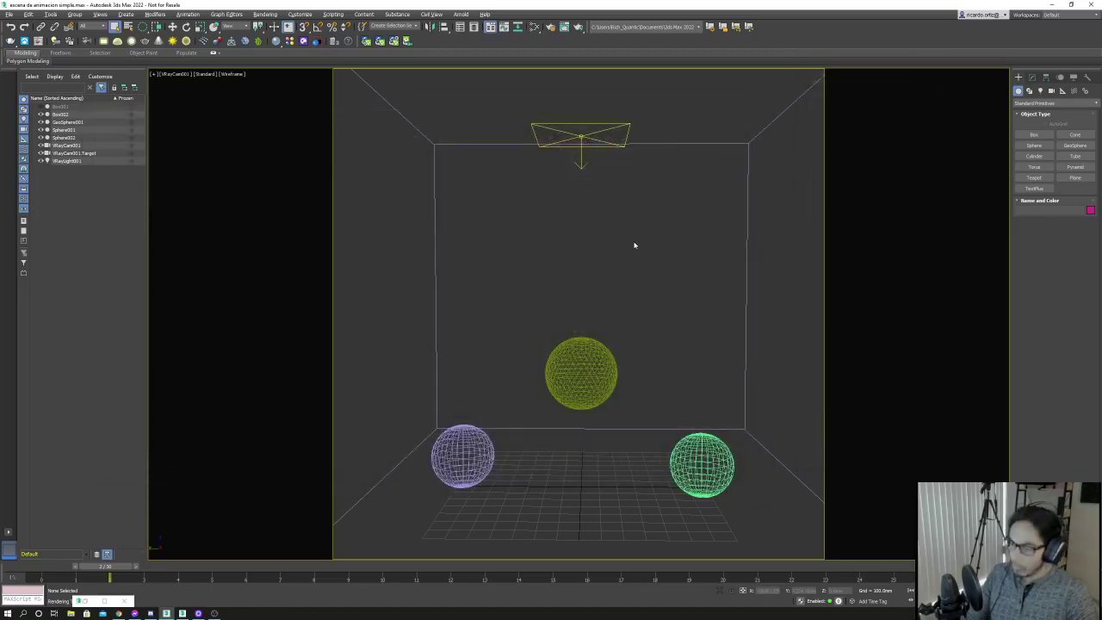
Unhide Box001 and delete it from the scene.
{"action": "right_click", "coordinate": [633, 242]}
{"action": "left_click", "coordinate": [667, 215]}
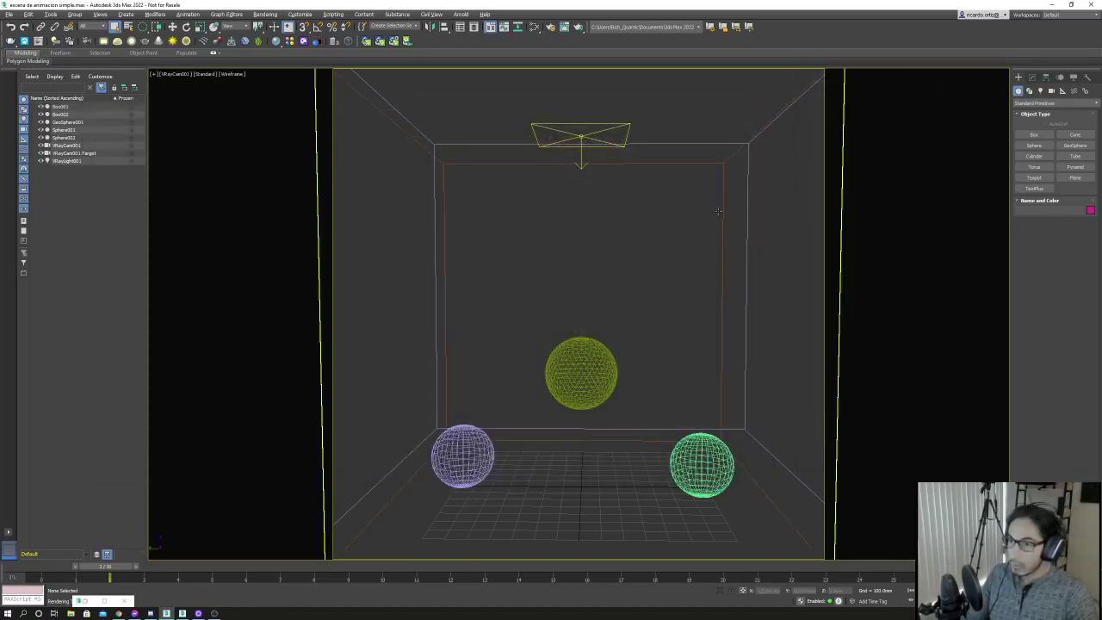
{"action": "left_click", "coordinate": [722, 250]}
{"action": "key", "text": "Delete"}
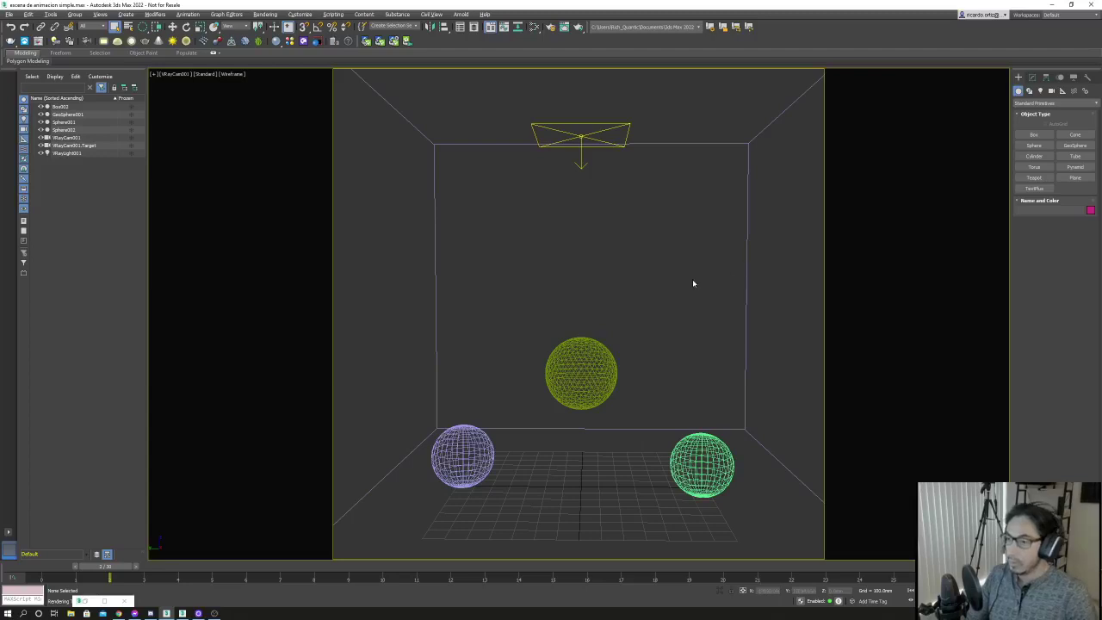
Add VRayEnvironmentFog to the atmosphere and start a new render.
{"action": "key", "text": "8"}
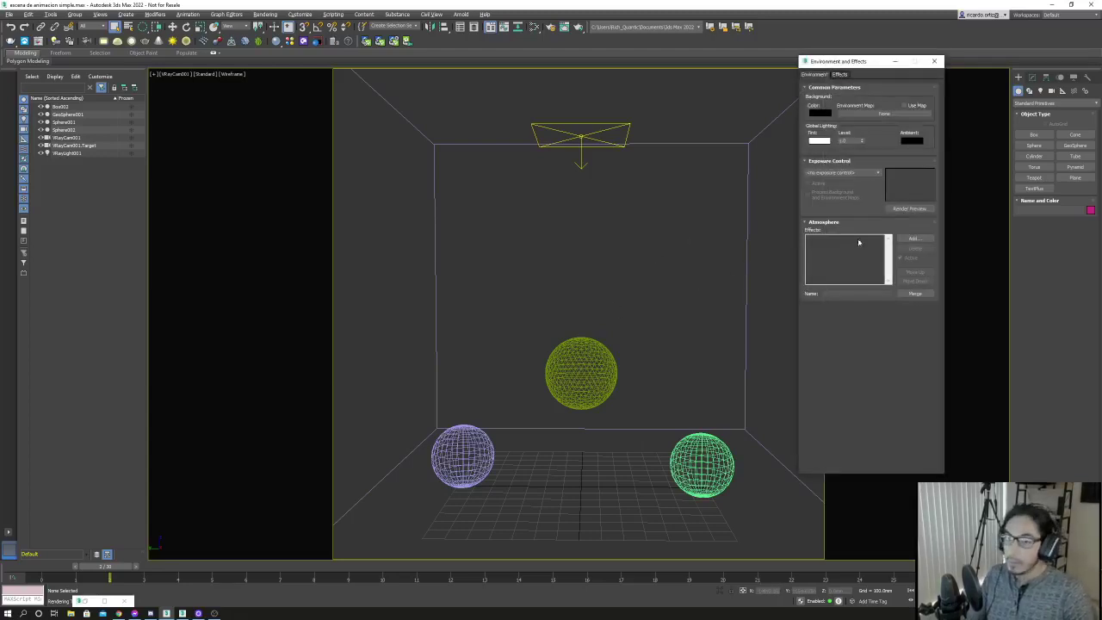
{"action": "left_click", "coordinate": [913, 239]}
{"action": "left_click", "coordinate": [832, 107]}
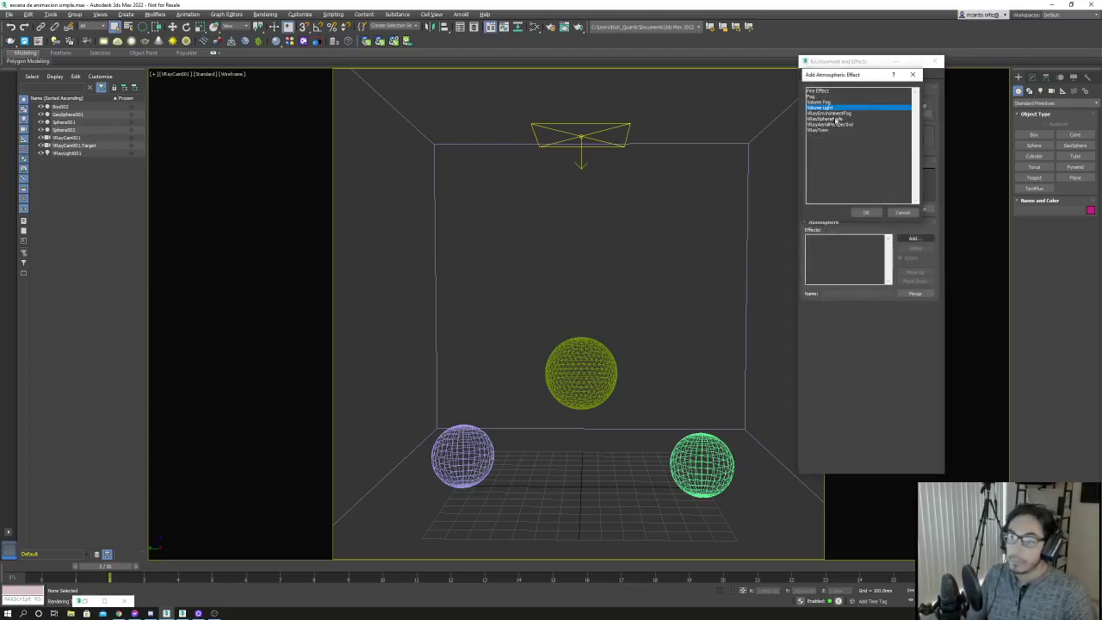
{"action": "left_click", "coordinate": [834, 113]}
{"action": "left_click", "coordinate": [865, 213]}
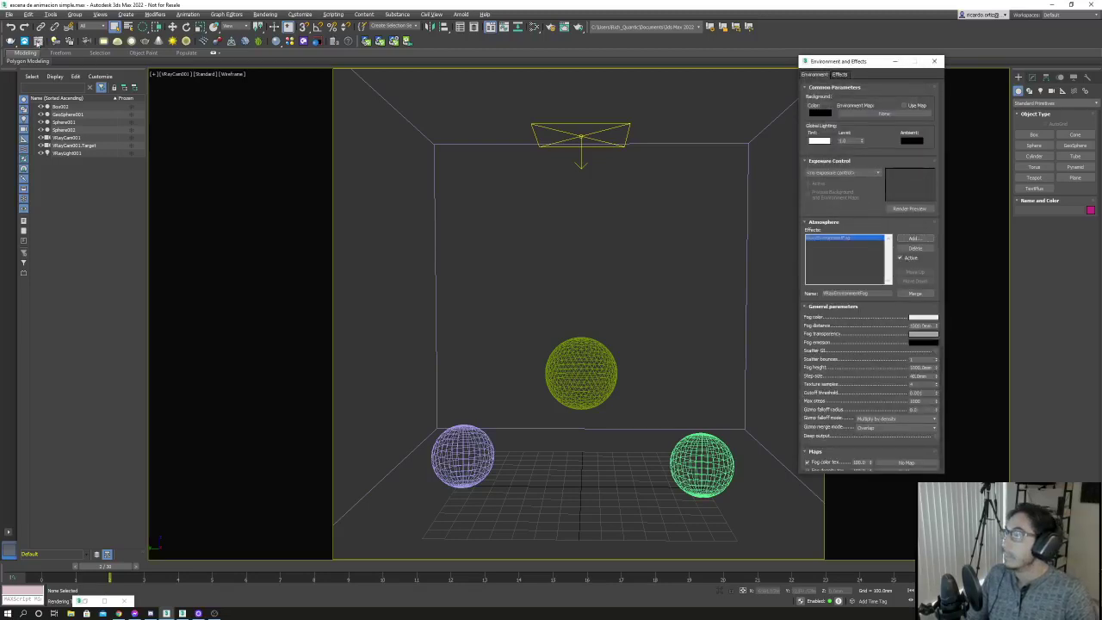
{"action": "left_click", "coordinate": [38, 42]}
Refresh the RGB render and set the fog height to 2000 mm.
{"action": "left_click", "coordinate": [506, 135]}
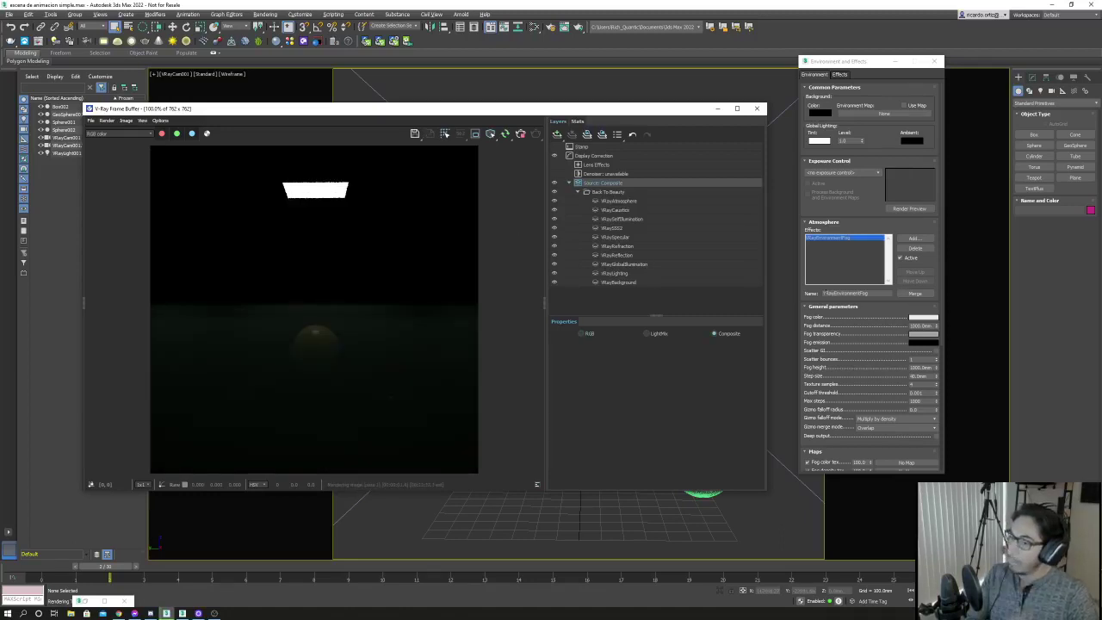
{"action": "left_click", "coordinate": [584, 333]}
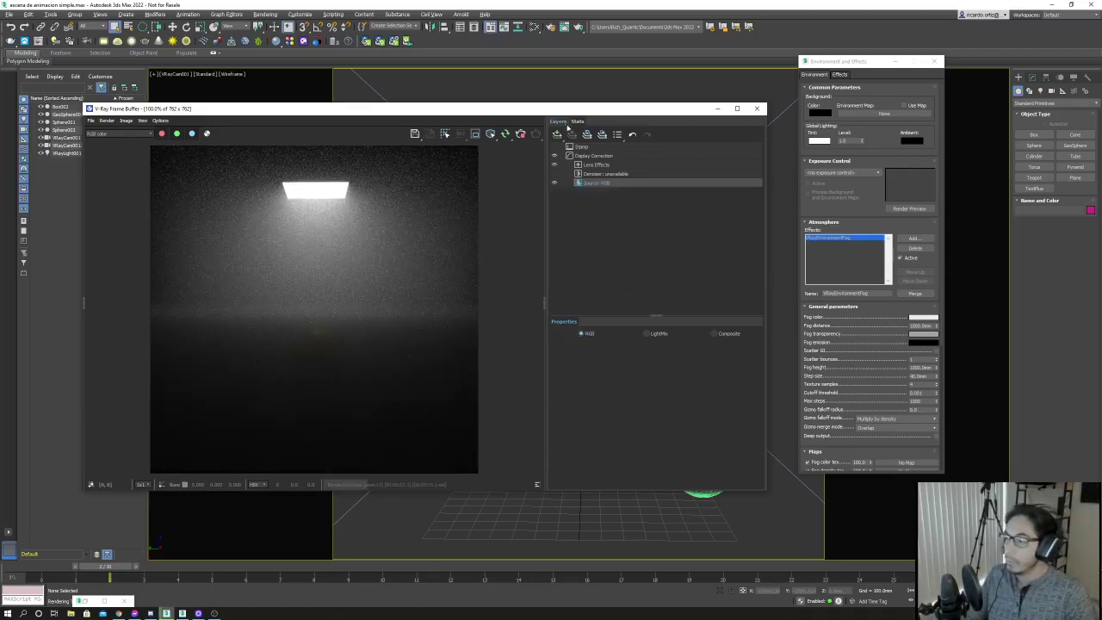
{"action": "left_click_drag", "start_coordinate": [566, 112], "coordinate": [497, 96]}
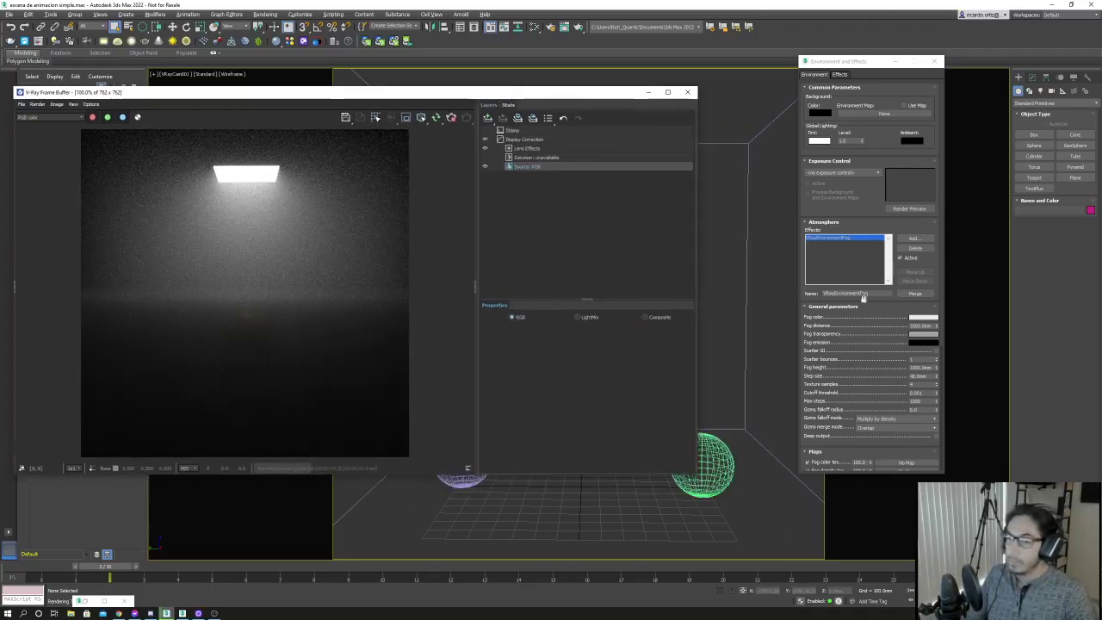
{"action": "left_click", "coordinate": [911, 373]}
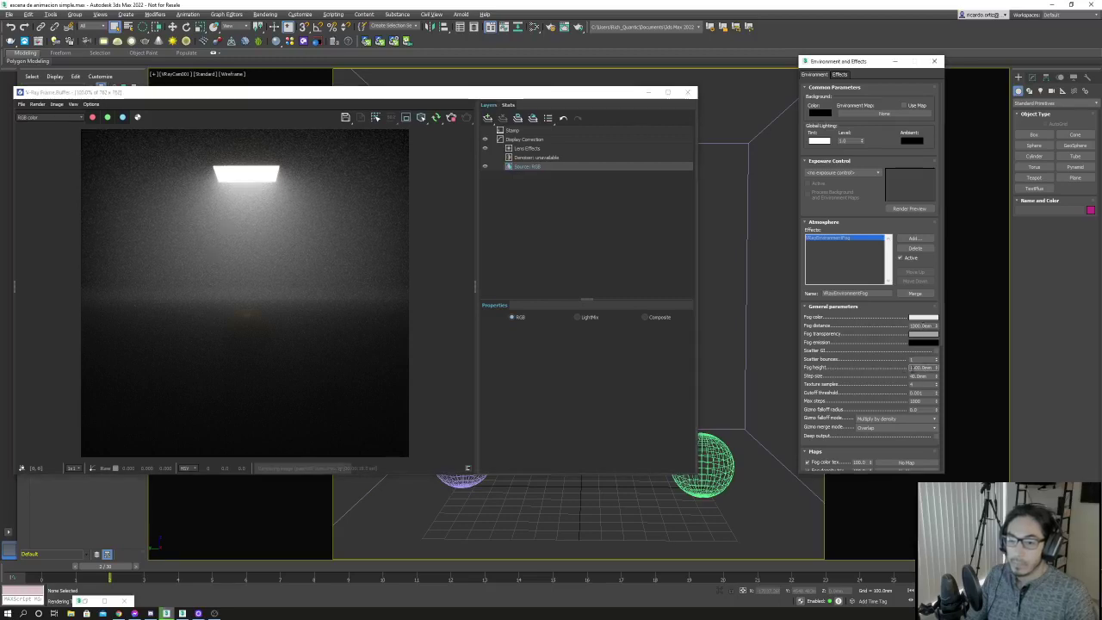
{"action": "type", "text": "2000"}
{"action": "key", "text": "Return"}
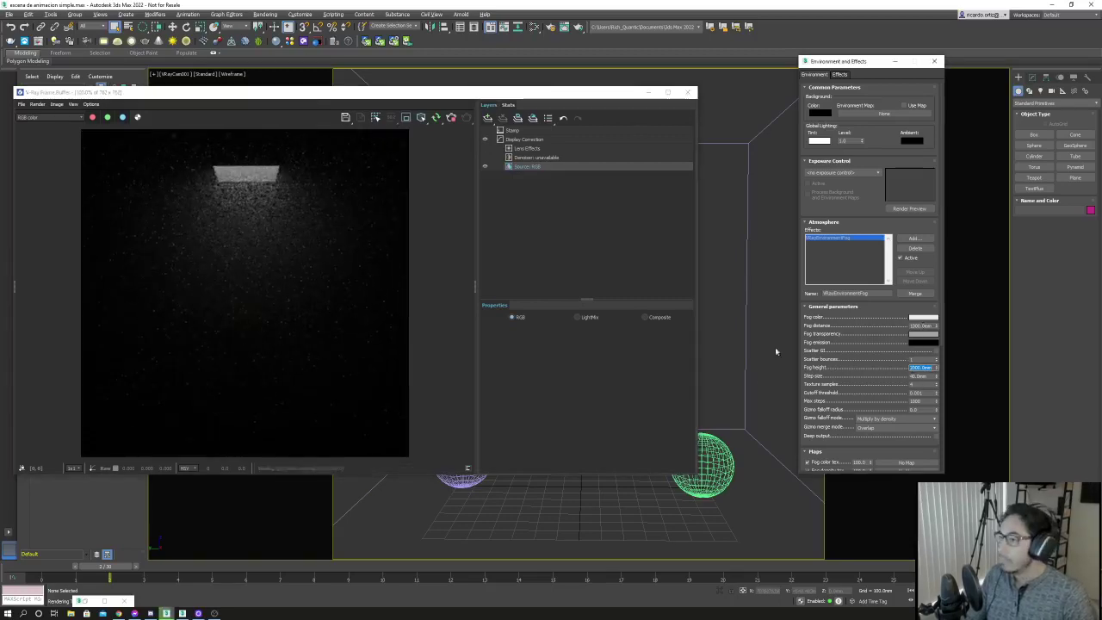
Try fog distances of 2000, 100, 5000 and 1000 mm, then start a full render.
{"action": "double_click", "coordinate": [913, 326]}
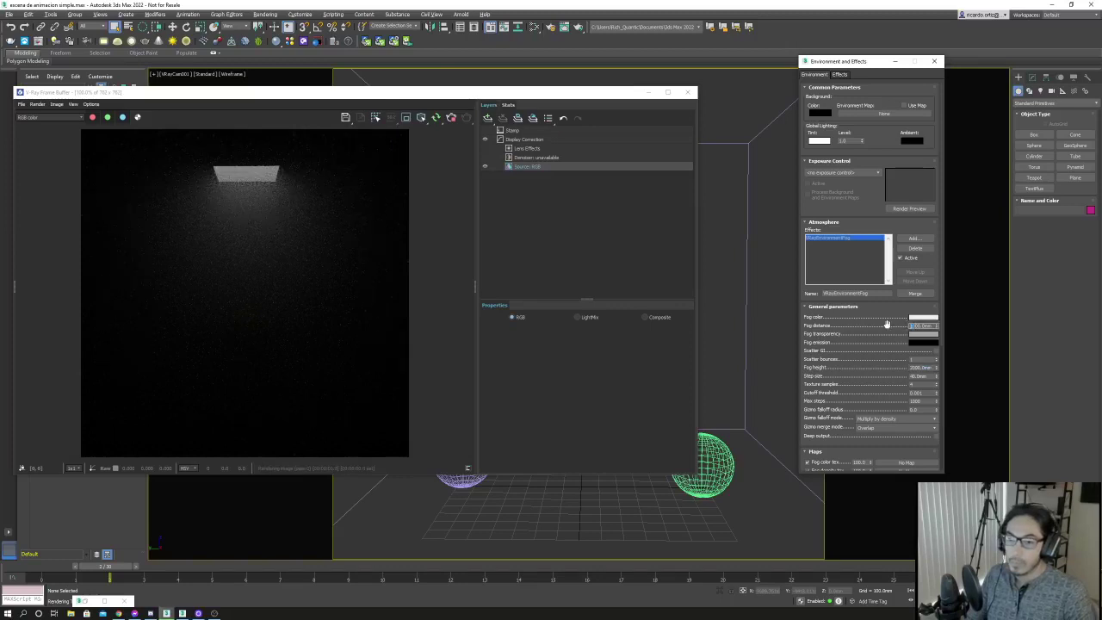
{"action": "type", "text": "2000"}
{"action": "key", "text": "Return"}
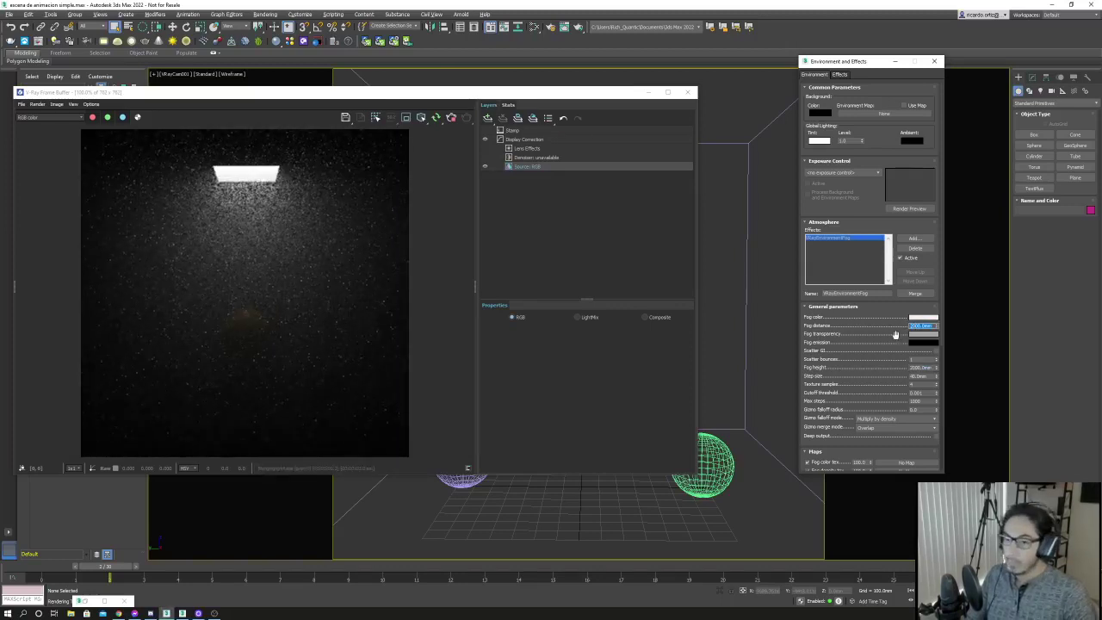
{"action": "type", "text": "100"}
{"action": "key", "text": "Return"}
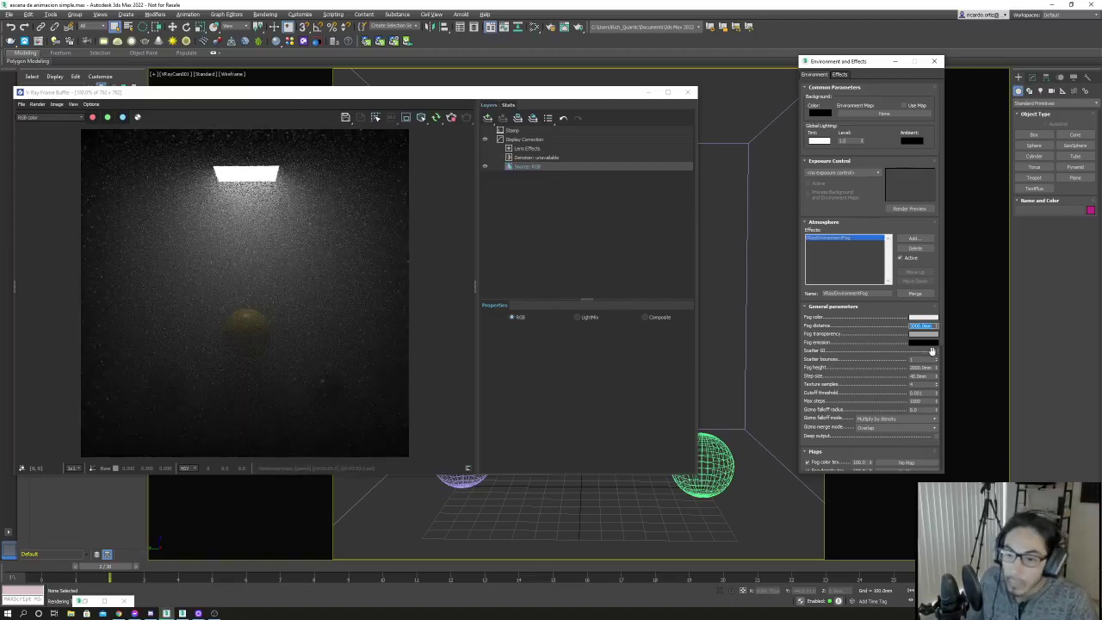
{"action": "type", "text": "5000"}
{"action": "key", "text": "Return"}
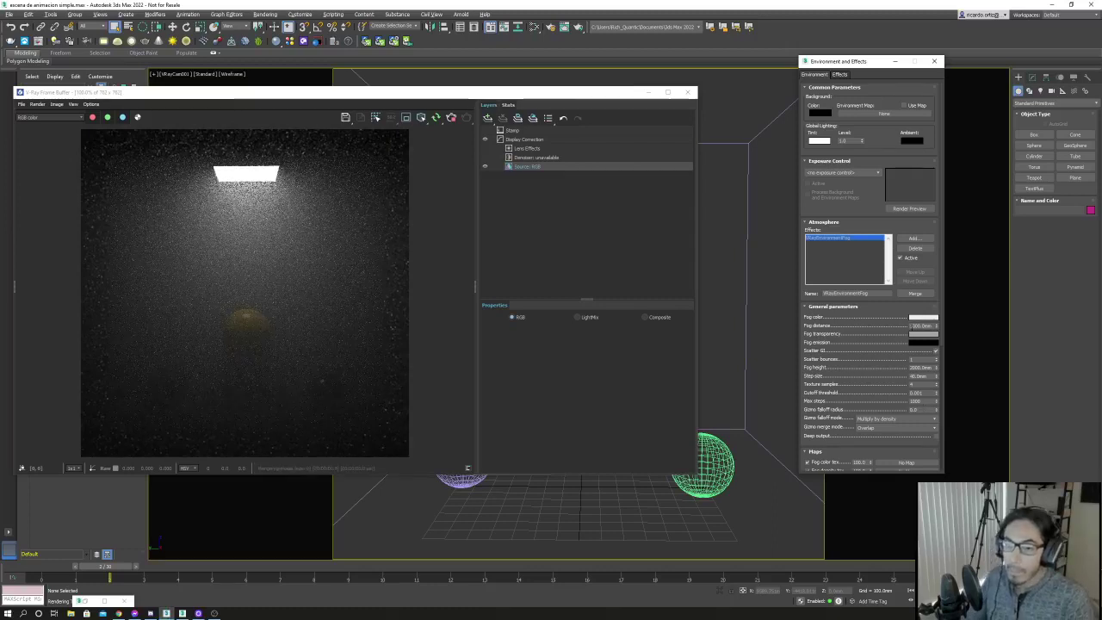
{"action": "double_click", "coordinate": [910, 325]}
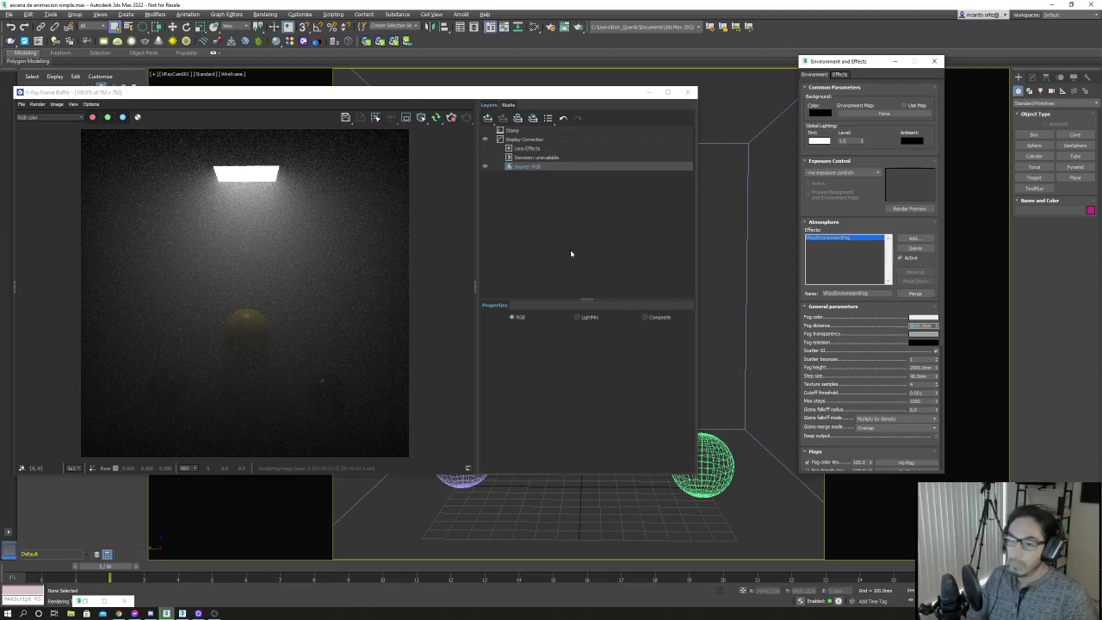
{"action": "type", "text": "1000"}
{"action": "key", "text": "Return"}
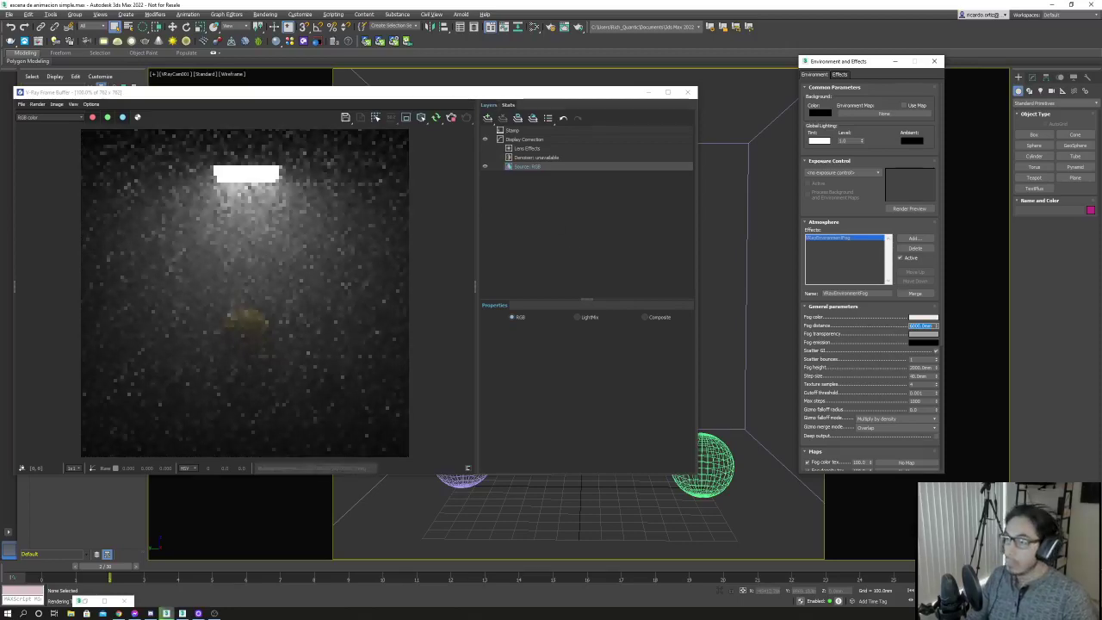
{"action": "left_click", "coordinate": [451, 117]}
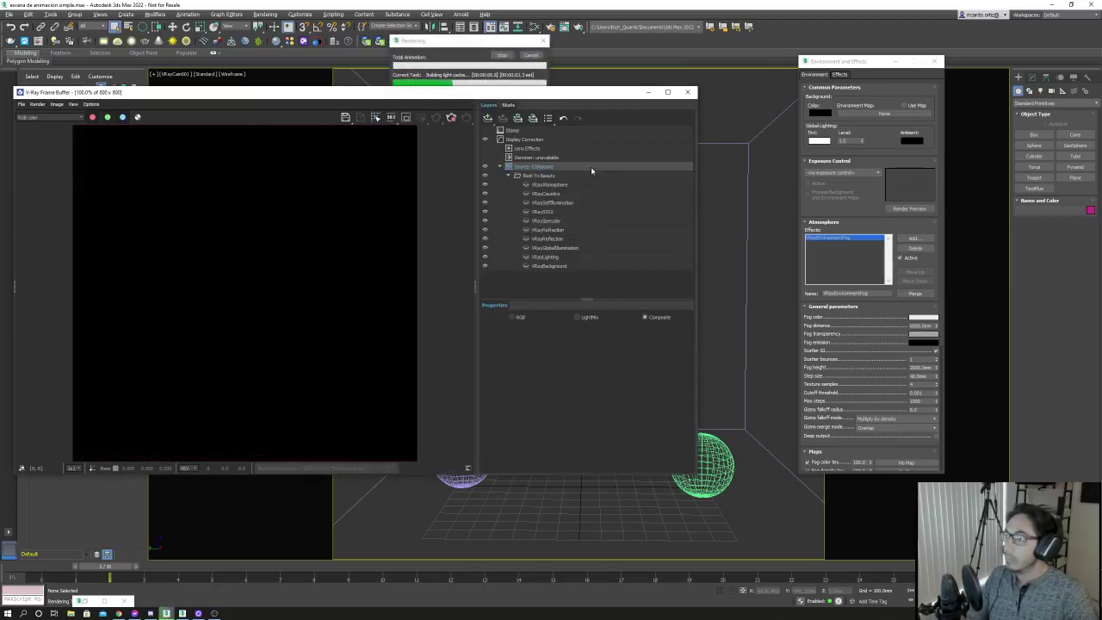
Check the foggy render's RGB channel, then abort the render and close the V-Ray Frame Buffer.
{"action": "left_click", "coordinate": [512, 317]}
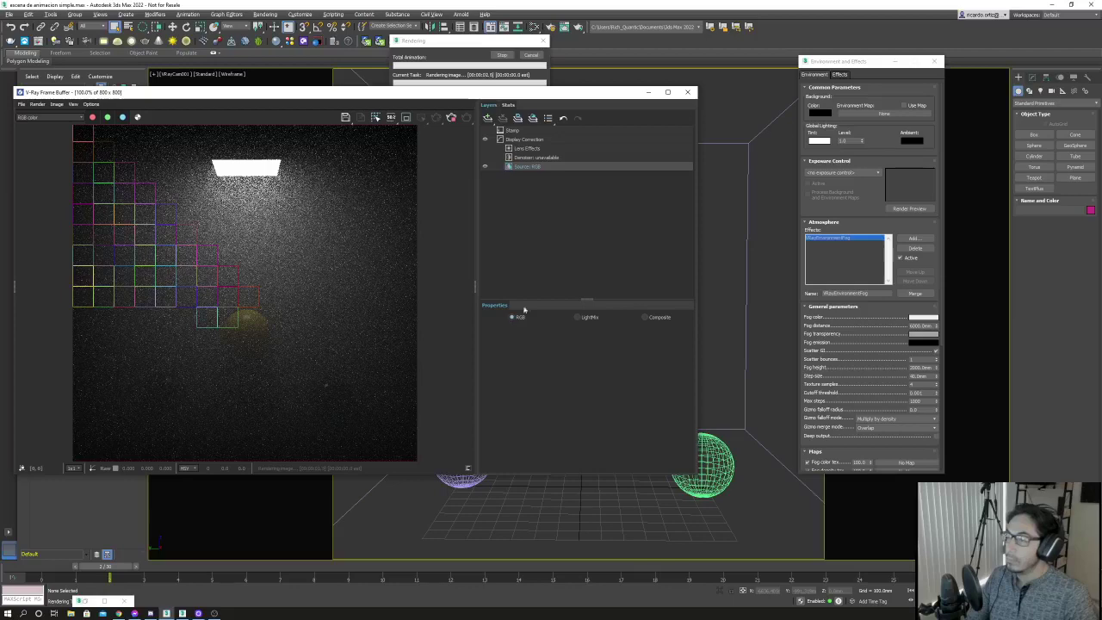
{"action": "left_click_drag", "start_coordinate": [458, 98], "coordinate": [608, 99]}
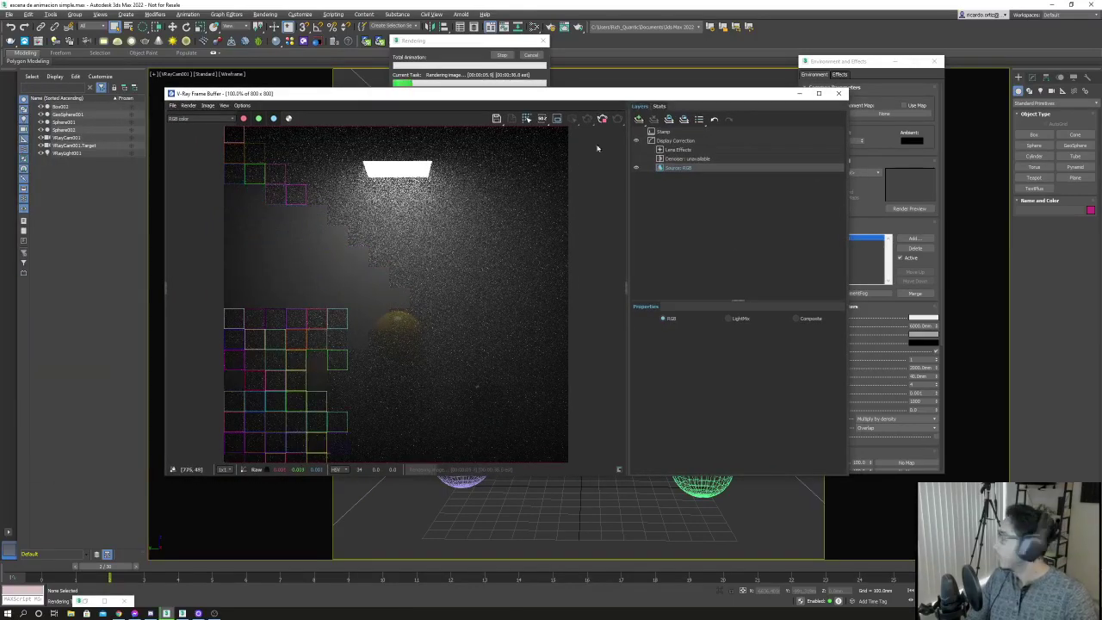
{"action": "left_click_drag", "start_coordinate": [552, 93], "coordinate": [461, 89]}
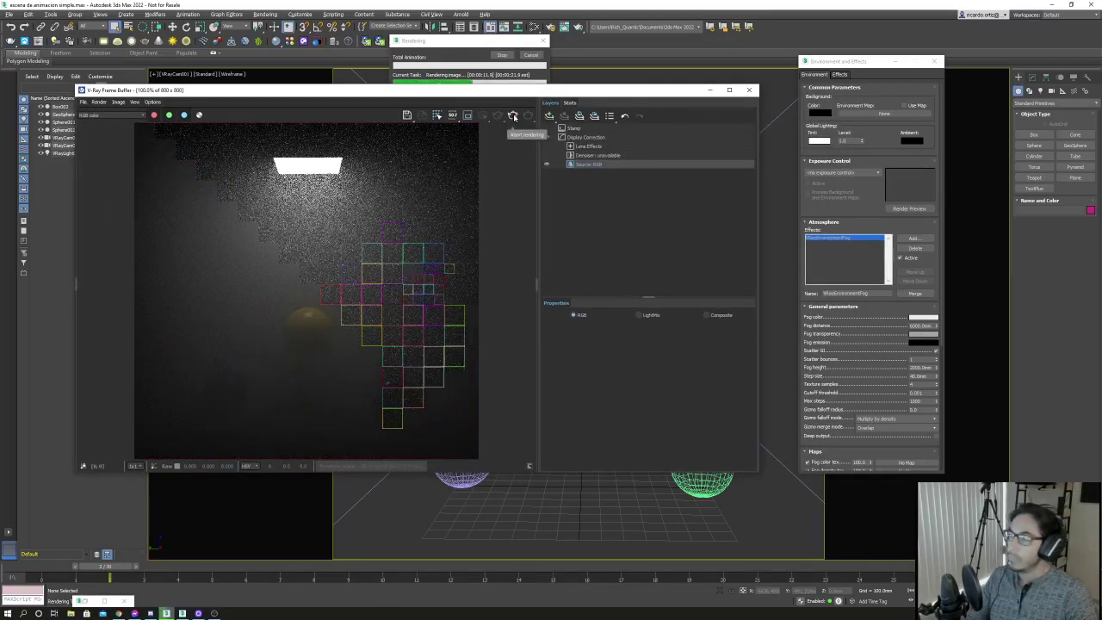
{"action": "left_click", "coordinate": [514, 117]}
{"action": "left_click", "coordinate": [749, 90]}
Close Environment and Effects, hide the safe frame, and orbit a Perspective view over the box room.
{"action": "left_click", "coordinate": [937, 61]}
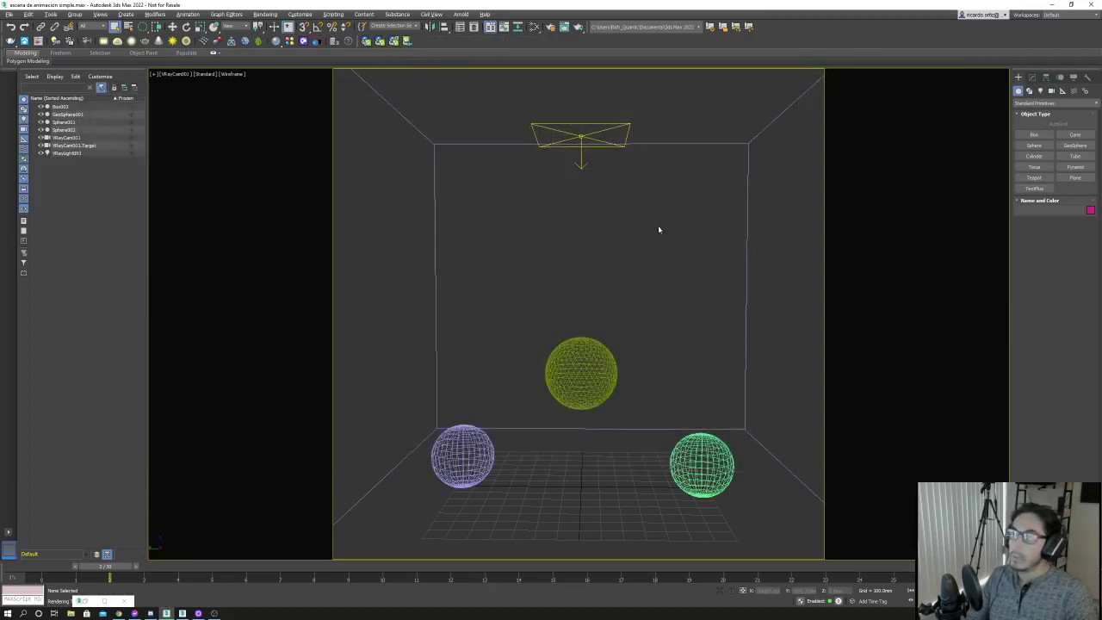
{"action": "key", "text": "shift+f"}
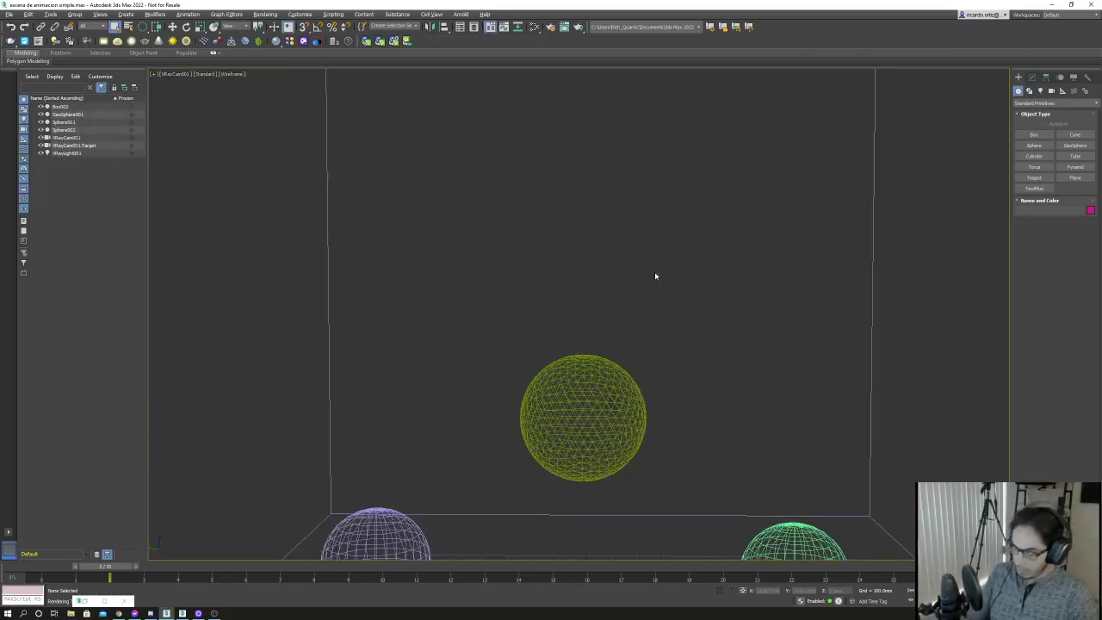
{"action": "key", "text": "p"}
{"action": "scroll", "coordinate": [679, 281], "scroll_direction": "down", "scroll_amount": 5}
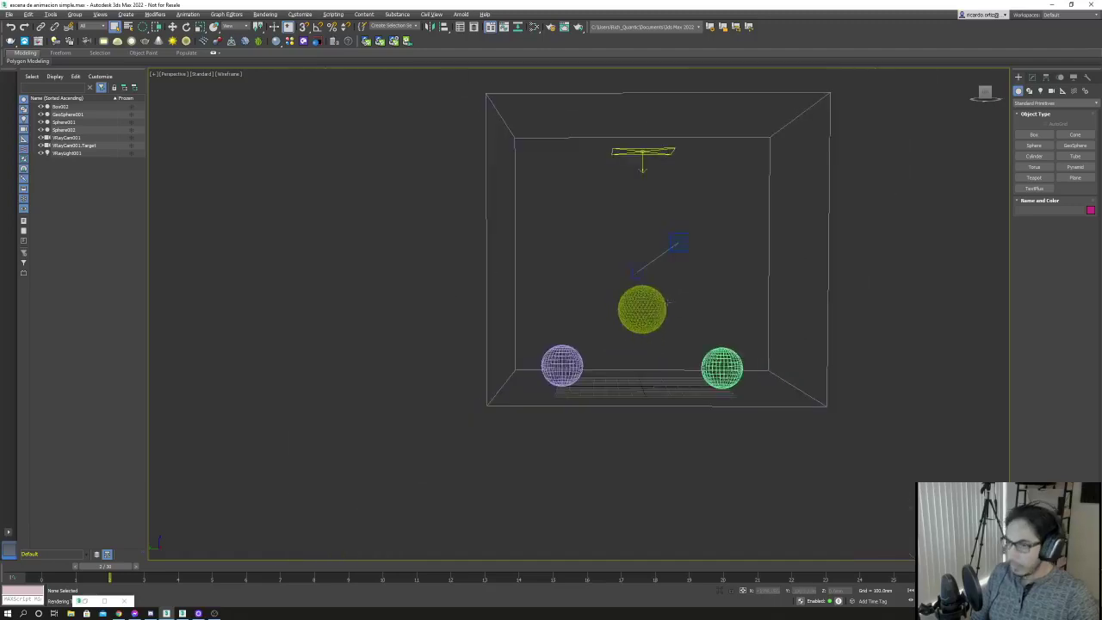
{"action": "middle_click_drag", "start_coordinate": [679, 282], "coordinate": [657, 309], "text": "alt"}
{"action": "scroll", "coordinate": [657, 308], "scroll_direction": "down", "scroll_amount": 2}
{"action": "mouse_move", "coordinate": [418, 248]}
{"action": "middle_mouse_down", "text": "alt"}
{"action": "mouse_move", "coordinate": [494, 267]}
{"action": "mouse_move", "coordinate": [448, 260]}
{"action": "middle_mouse_up", "text": "alt"}
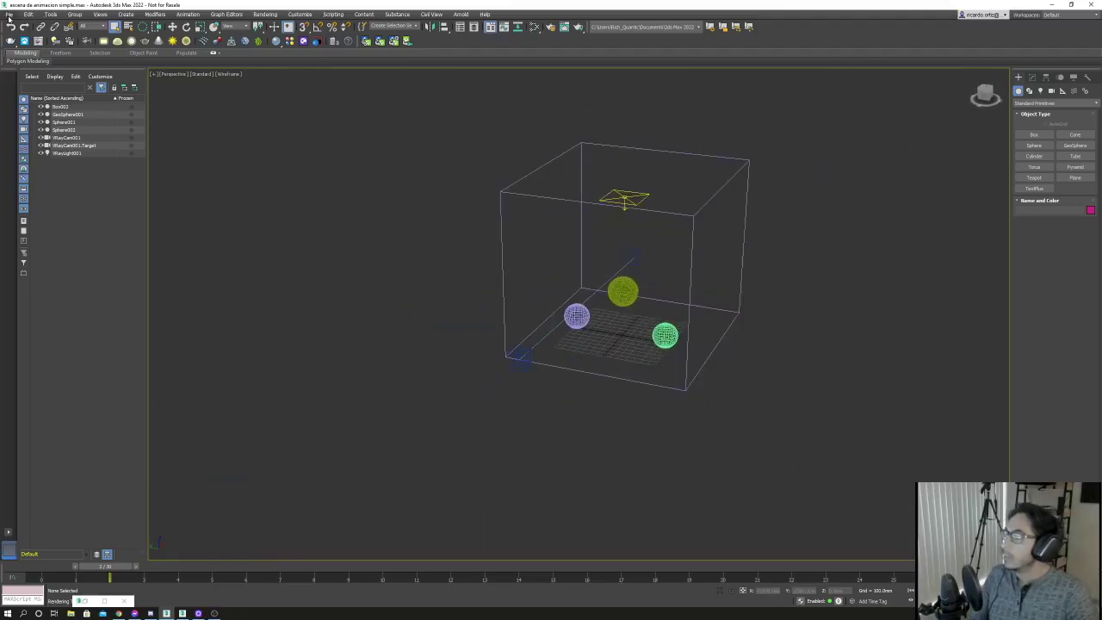
Launch Notepad (Bloc de notas) by searching 'bloc' in Windows search.
{"action": "left_click", "coordinate": [9, 15]}
{"action": "left_click", "coordinate": [386, 235]}
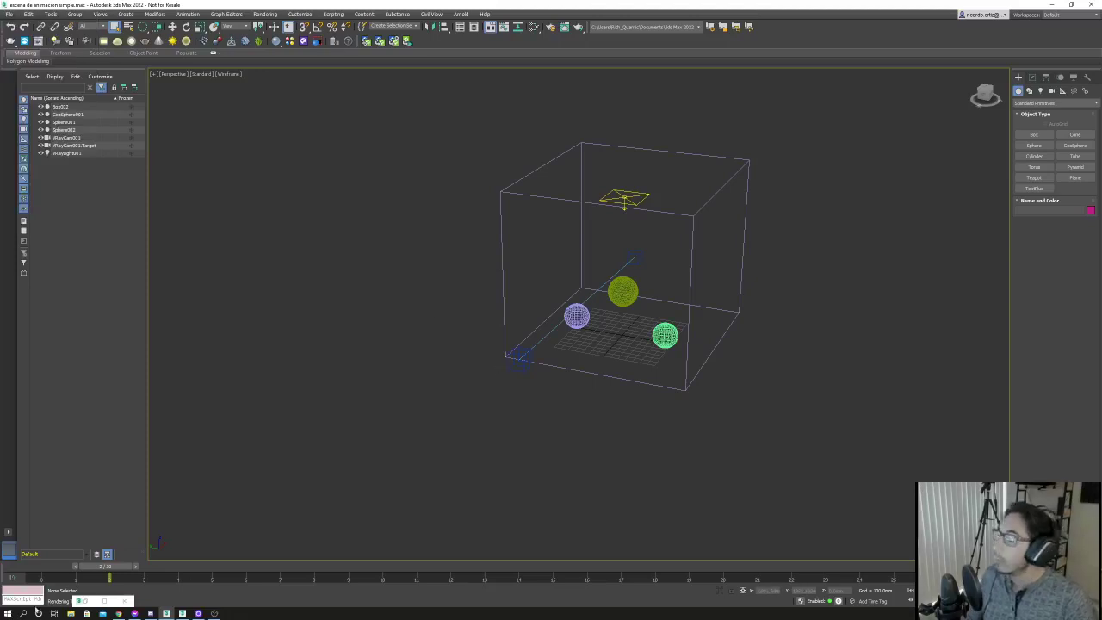
{"action": "key", "text": "super+s"}
{"action": "type", "text": "bloc"}
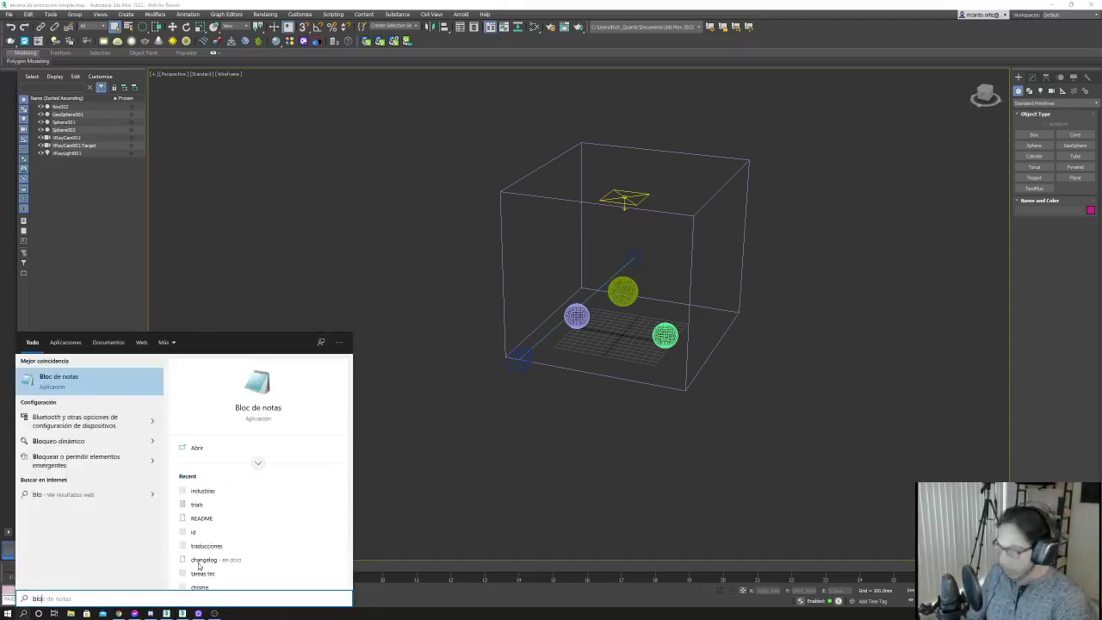
{"action": "left_click", "coordinate": [86, 382]}
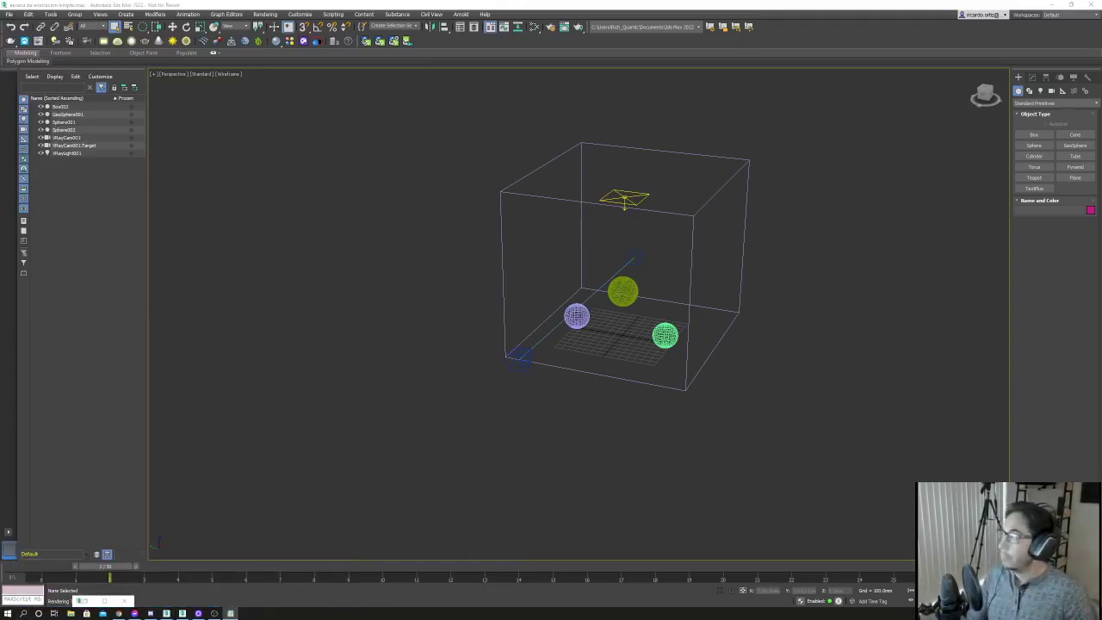
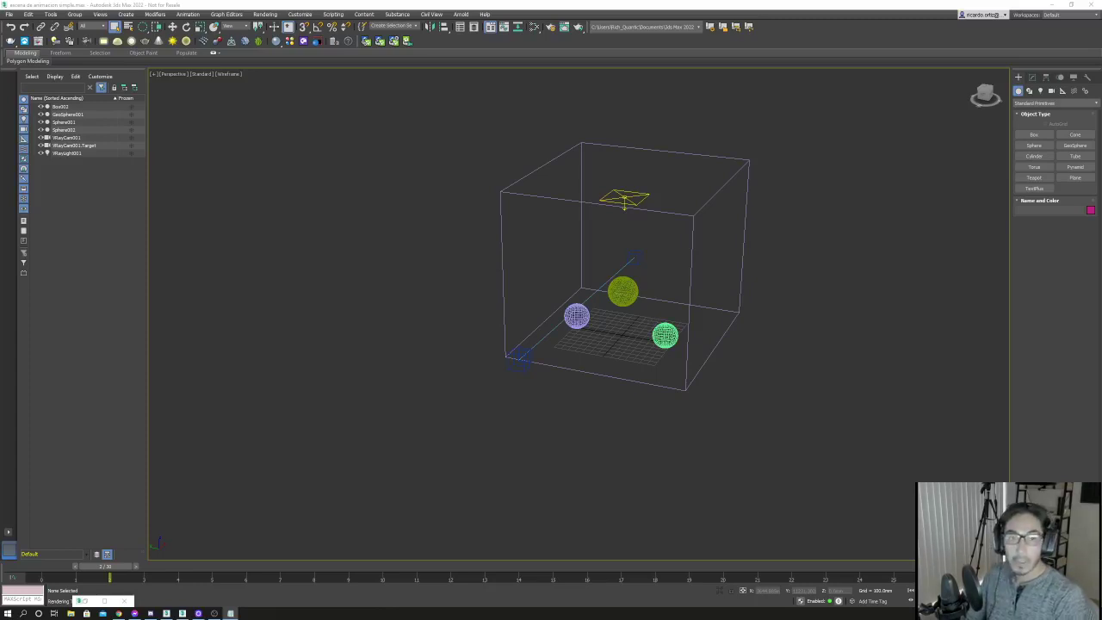
Reset 3ds Max to an empty scene, then reopen escena de animacion simple.max from recent files.
{"action": "left_click", "coordinate": [9, 15]}
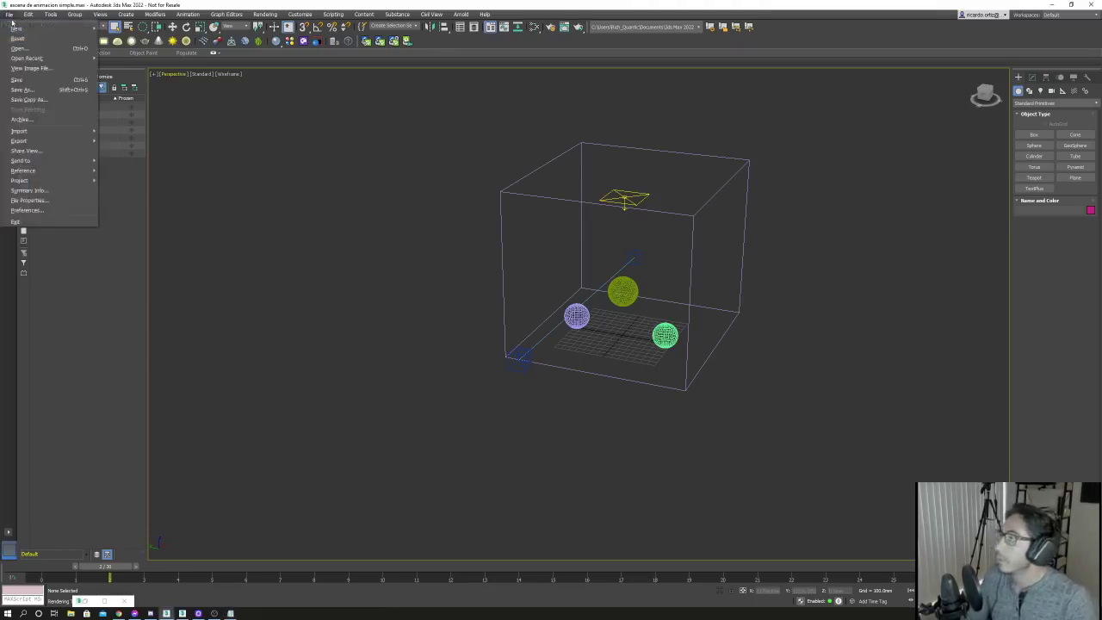
{"action": "left_click", "coordinate": [222, 137]}
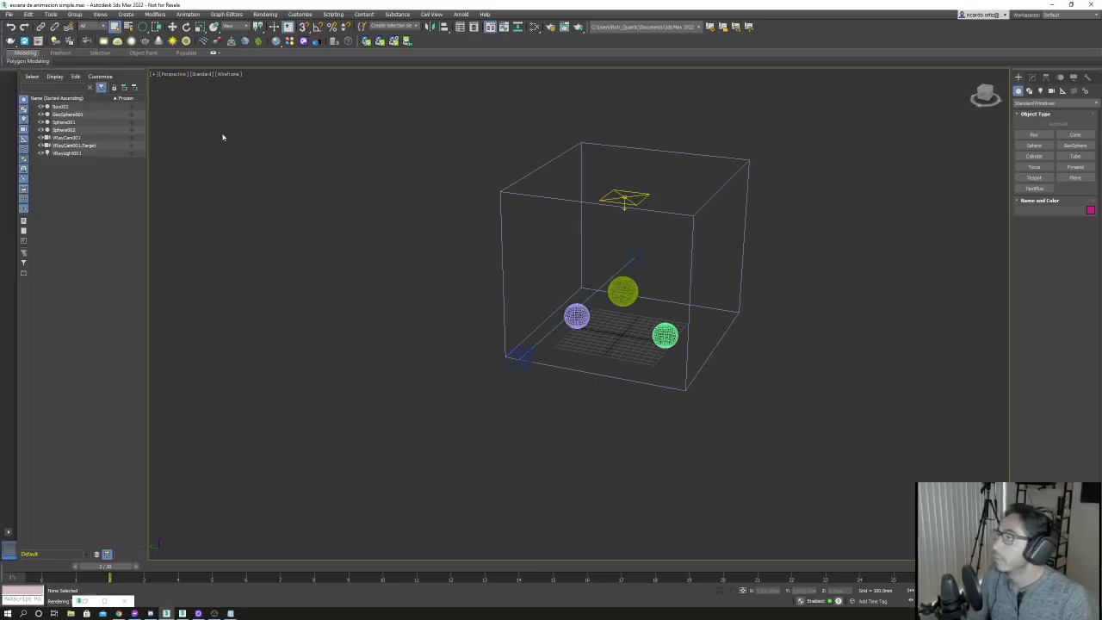
{"action": "left_click", "coordinate": [8, 15]}
{"action": "left_click", "coordinate": [22, 32]}
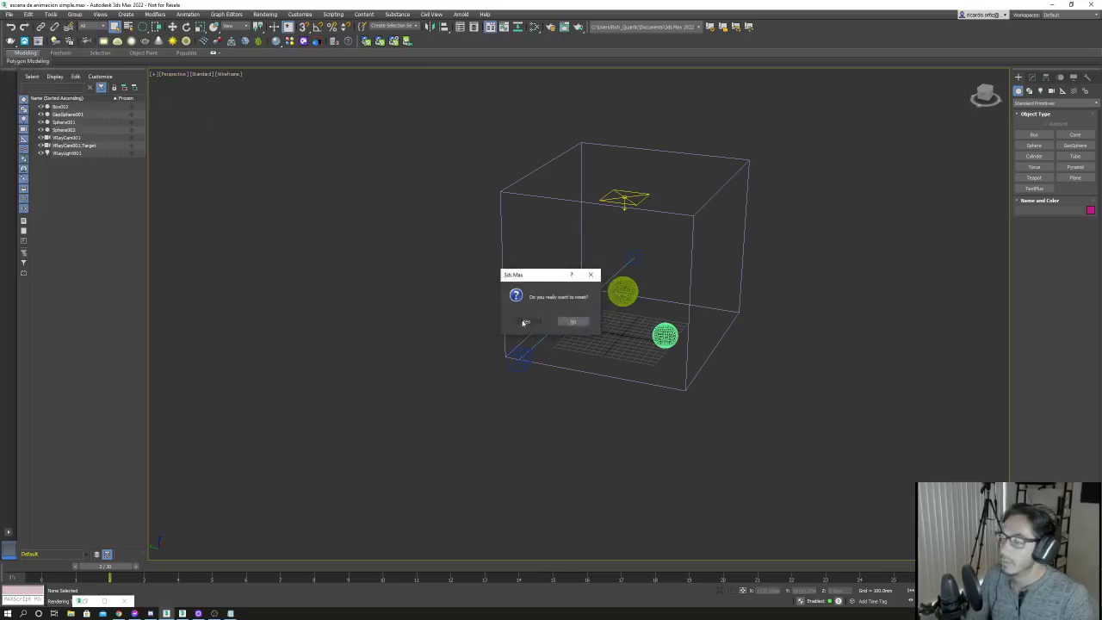
{"action": "left_click", "coordinate": [524, 323]}
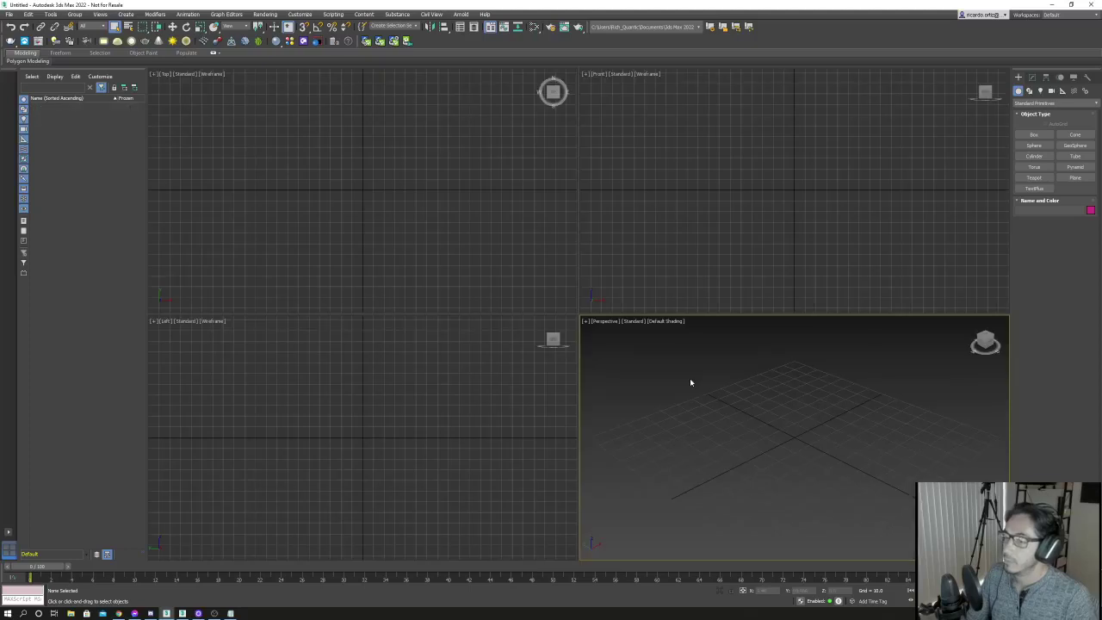
{"action": "left_click", "coordinate": [8, 14]}
{"action": "mouse_move", "coordinate": [27, 58]}
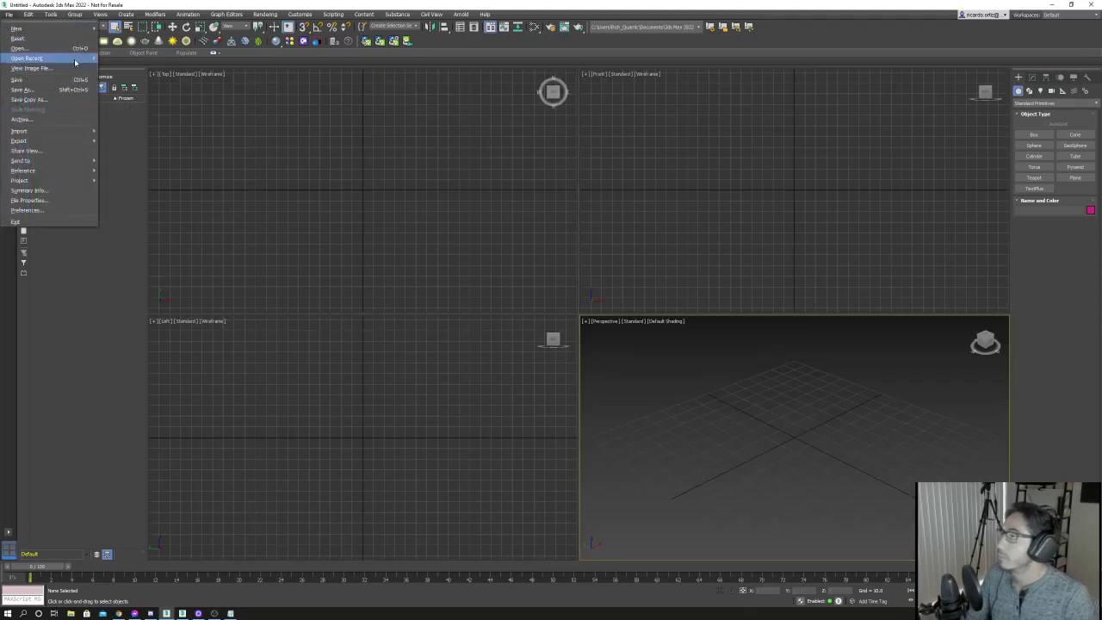
{"action": "left_click", "coordinate": [230, 59]}
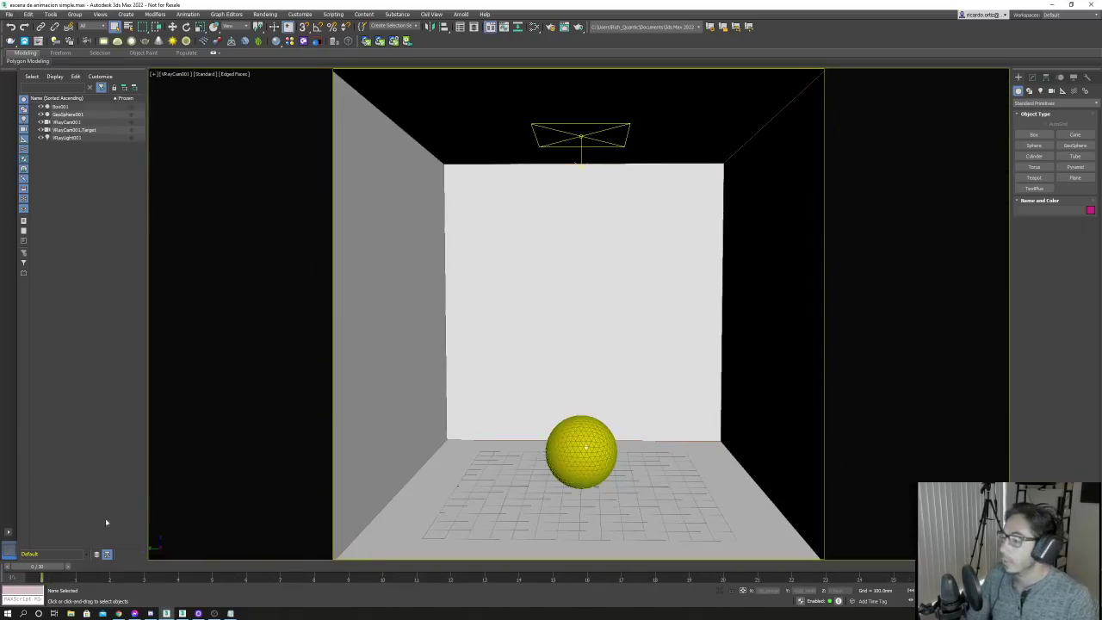
Advance to frame 2 and open Render Setup, moved aside to reveal the sphere.
{"action": "key", "text": "period"}
{"action": "key", "text": "period"}
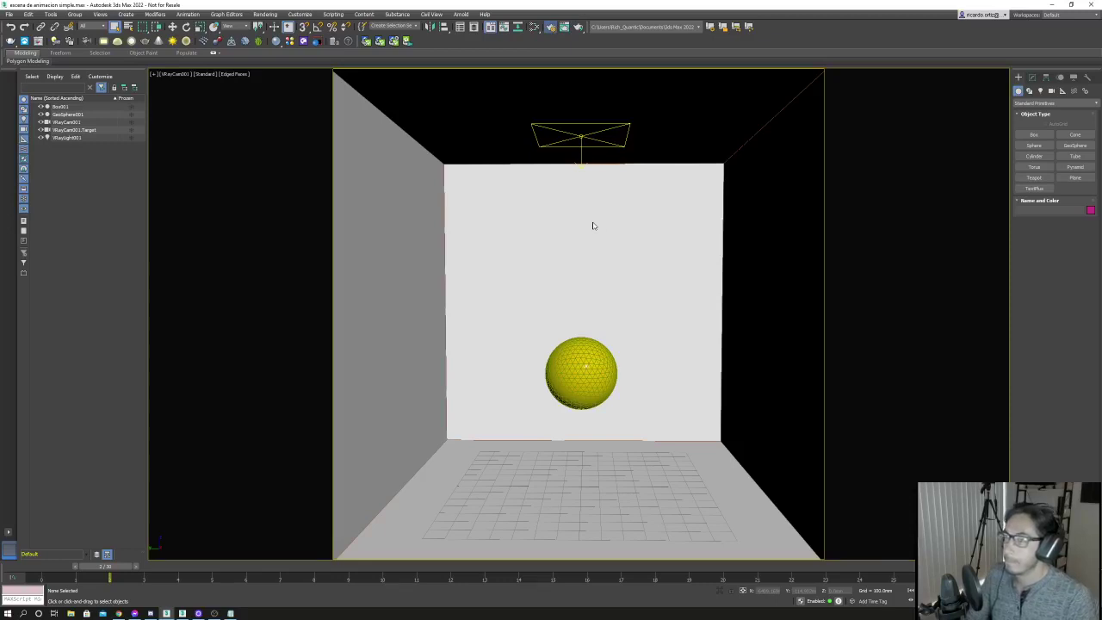
{"action": "key", "text": "F10"}
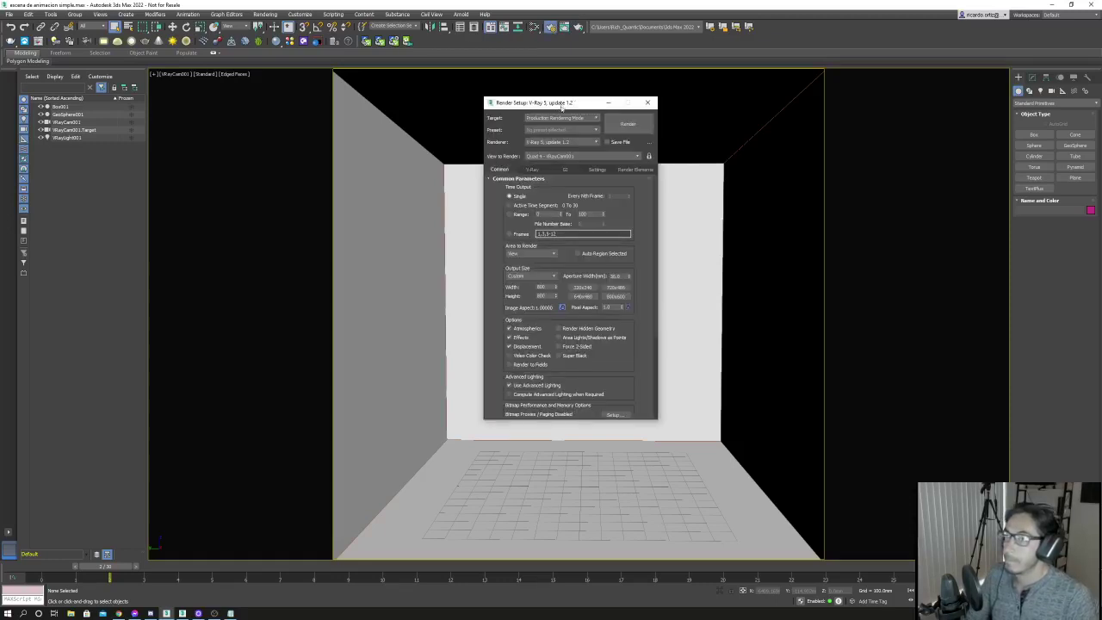
{"action": "left_click_drag", "start_coordinate": [562, 104], "coordinate": [383, 107]}
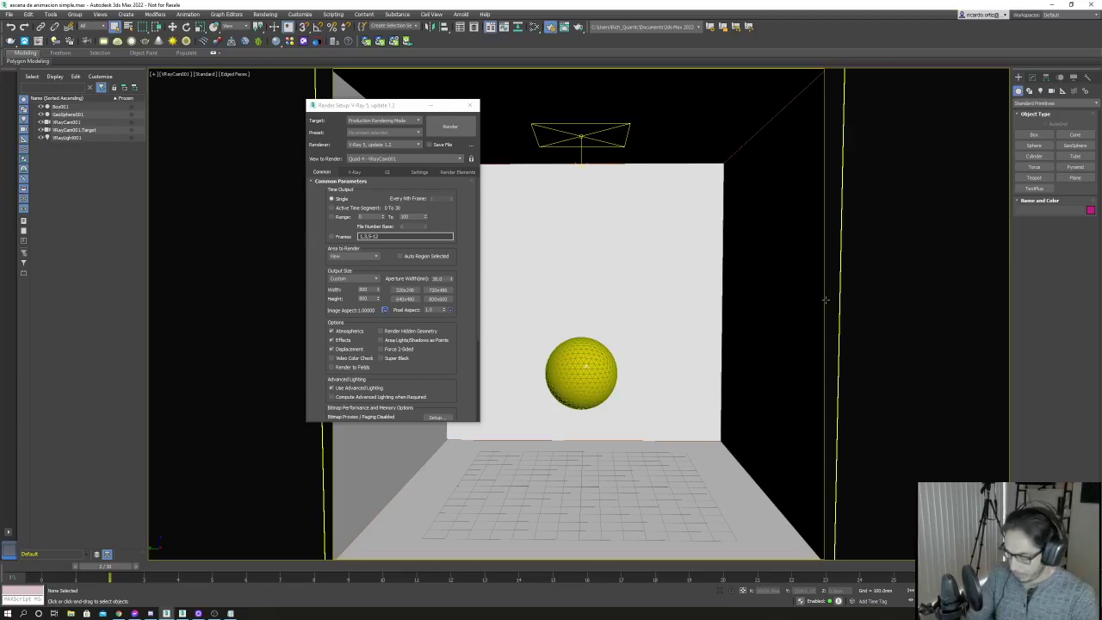
Add a VRayEnvironmentFog atmosphere in Environment and Effects and open the V-Ray Frame Buffer.
{"action": "key", "text": "8"}
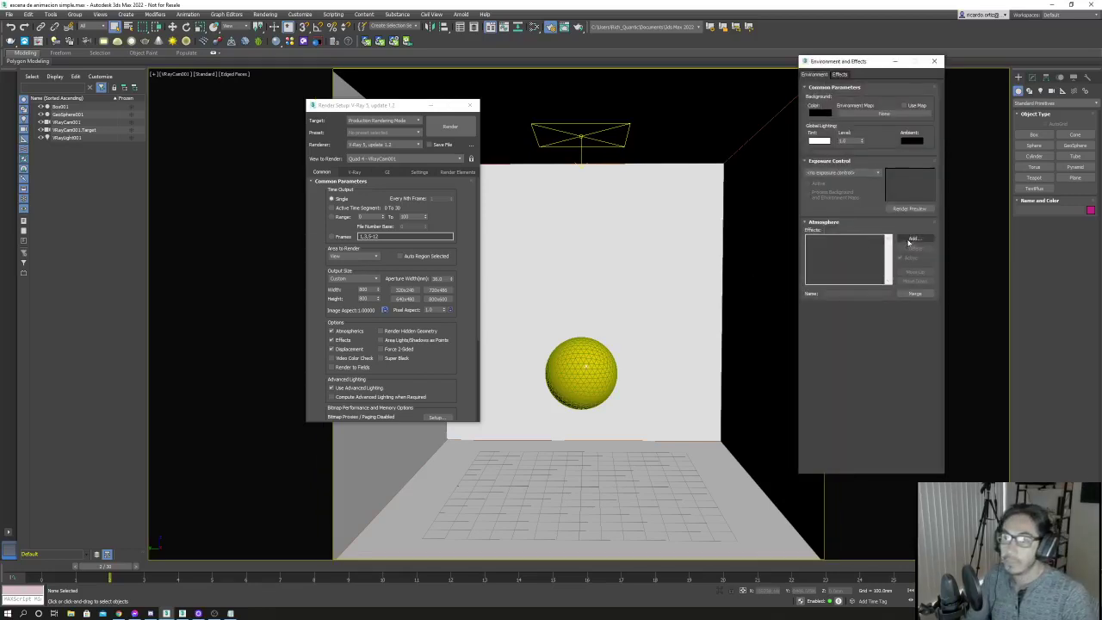
{"action": "left_click", "coordinate": [913, 238]}
{"action": "left_click", "coordinate": [831, 113]}
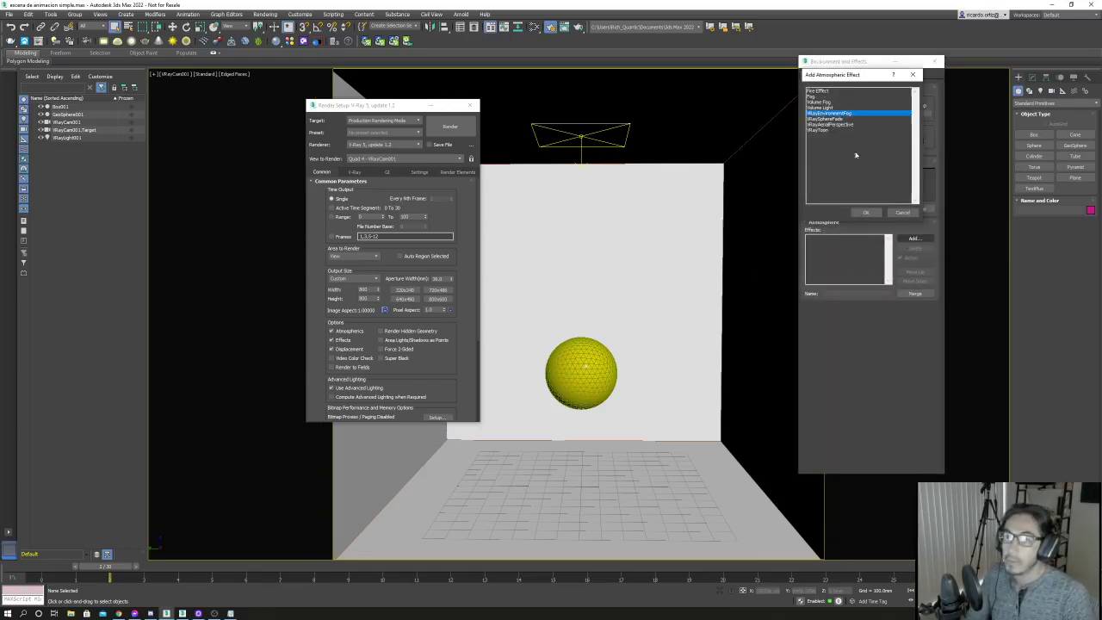
{"action": "left_click", "coordinate": [866, 213]}
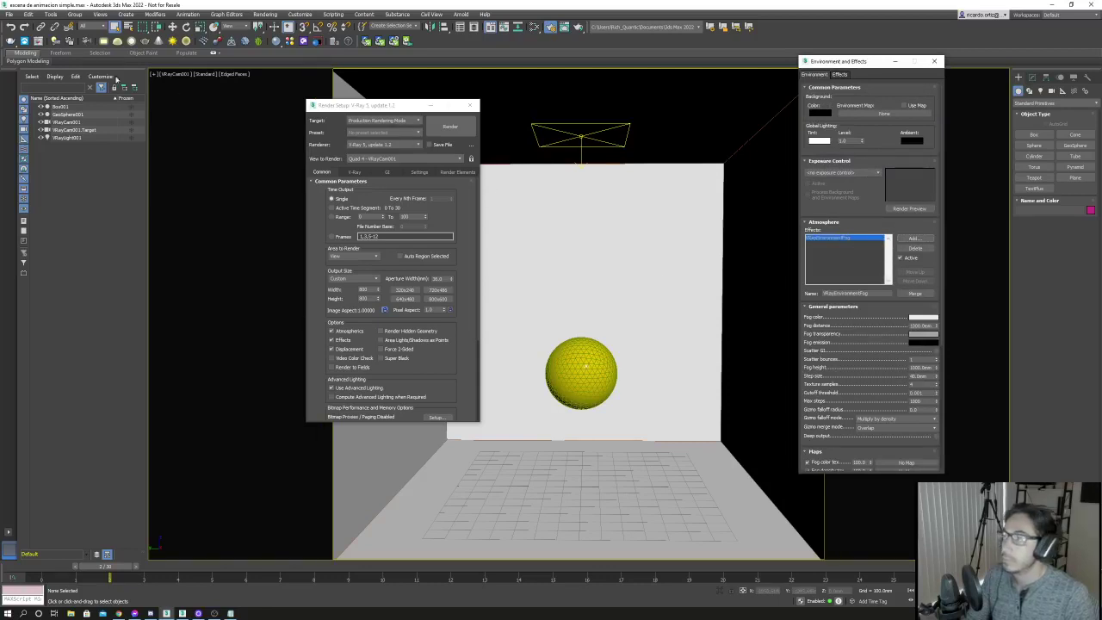
{"action": "left_click", "coordinate": [39, 41]}
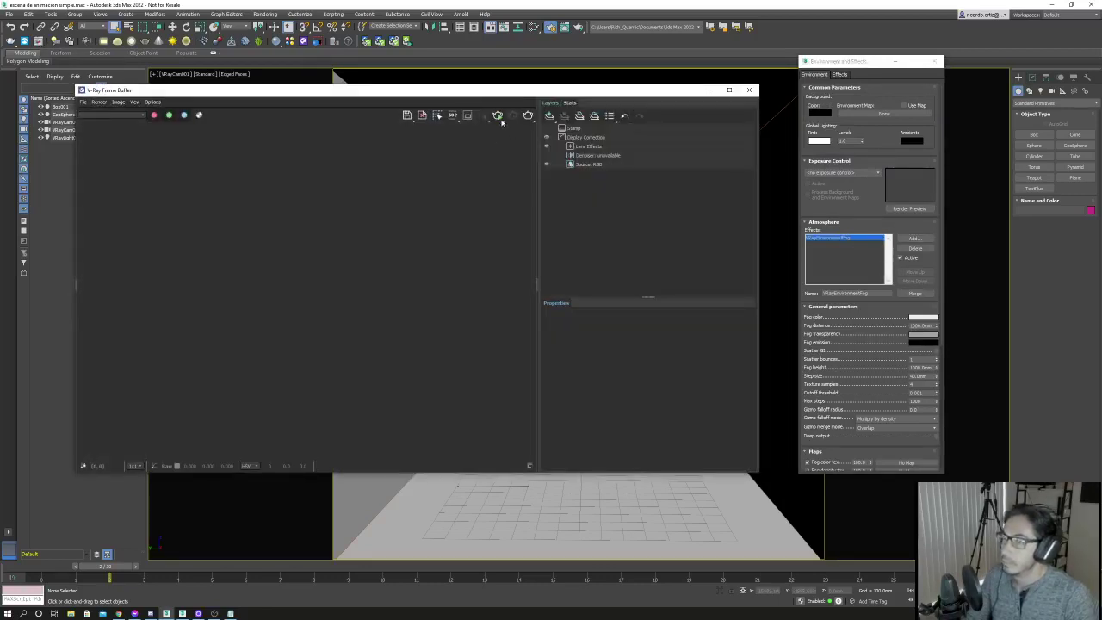
Start interactive rendering and set the fog height to 2000 mm.
{"action": "left_click", "coordinate": [499, 116]}
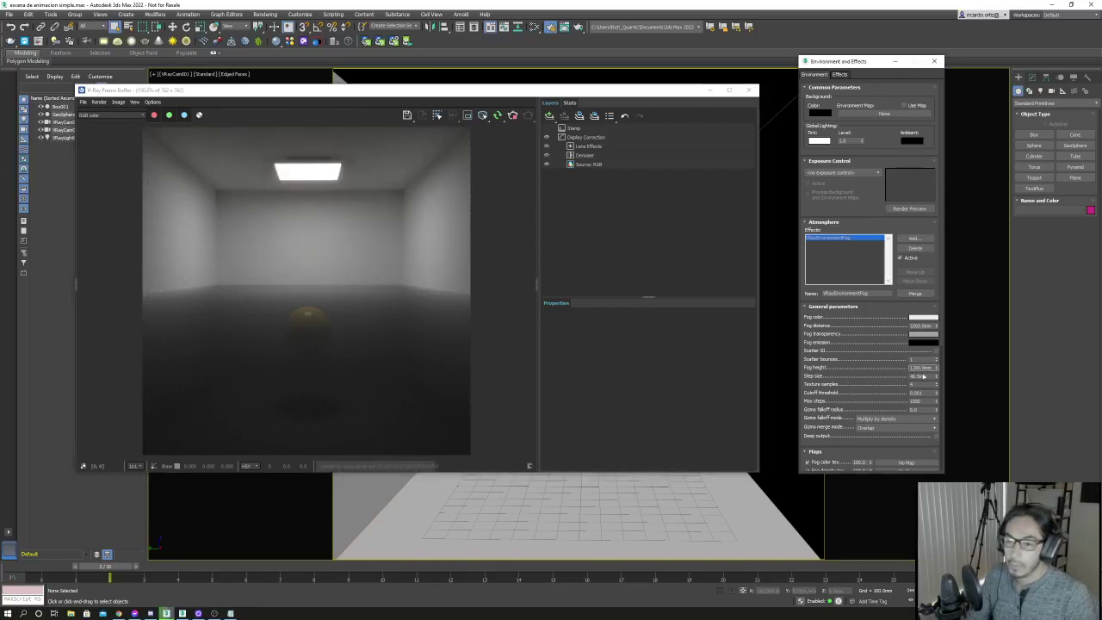
{"action": "type", "text": "2000"}
{"action": "key", "text": "Return"}
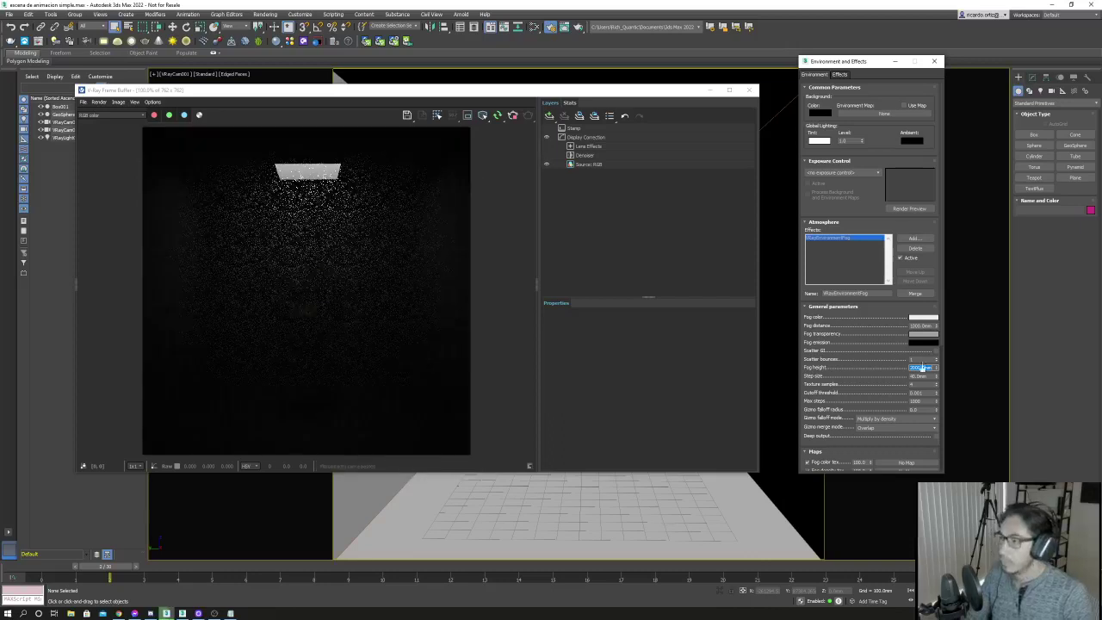
Set the fog distance to 2000, then revise it to 2, and reposition the frame buffer.
{"action": "double_click", "coordinate": [921, 325]}
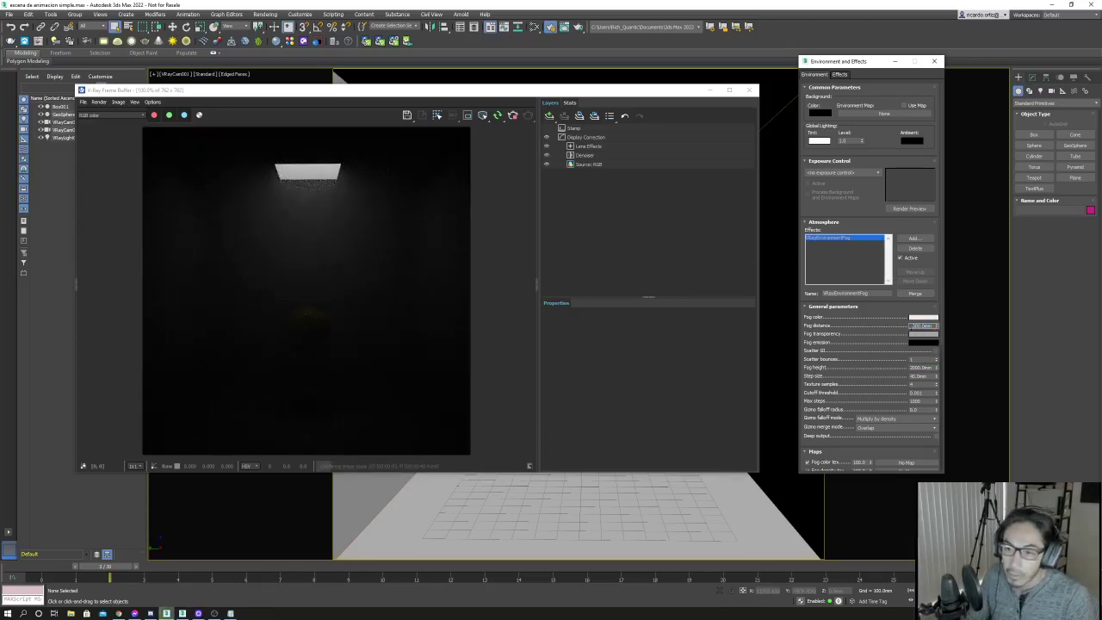
{"action": "type", "text": "2000"}
{"action": "key", "text": "Return"}
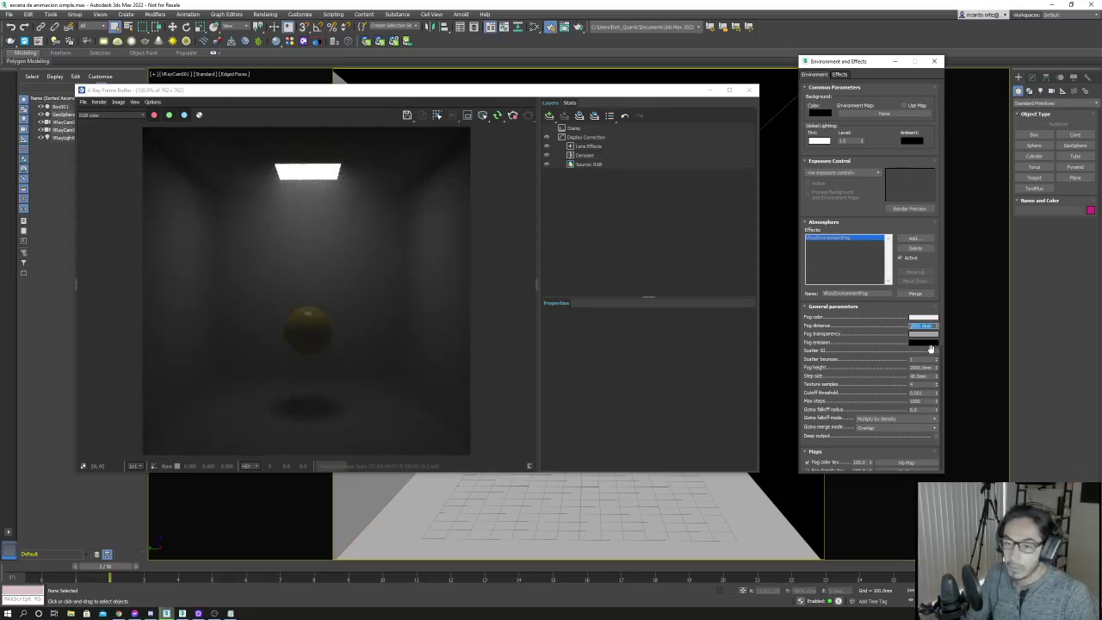
{"action": "type", "text": "2"}
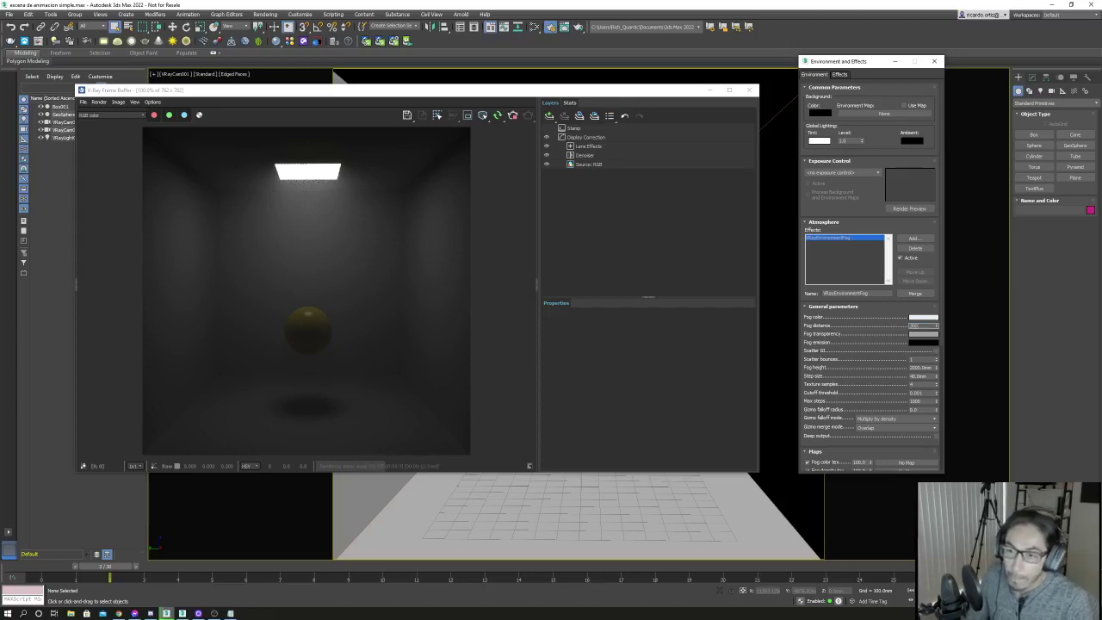
{"action": "key", "text": "Return"}
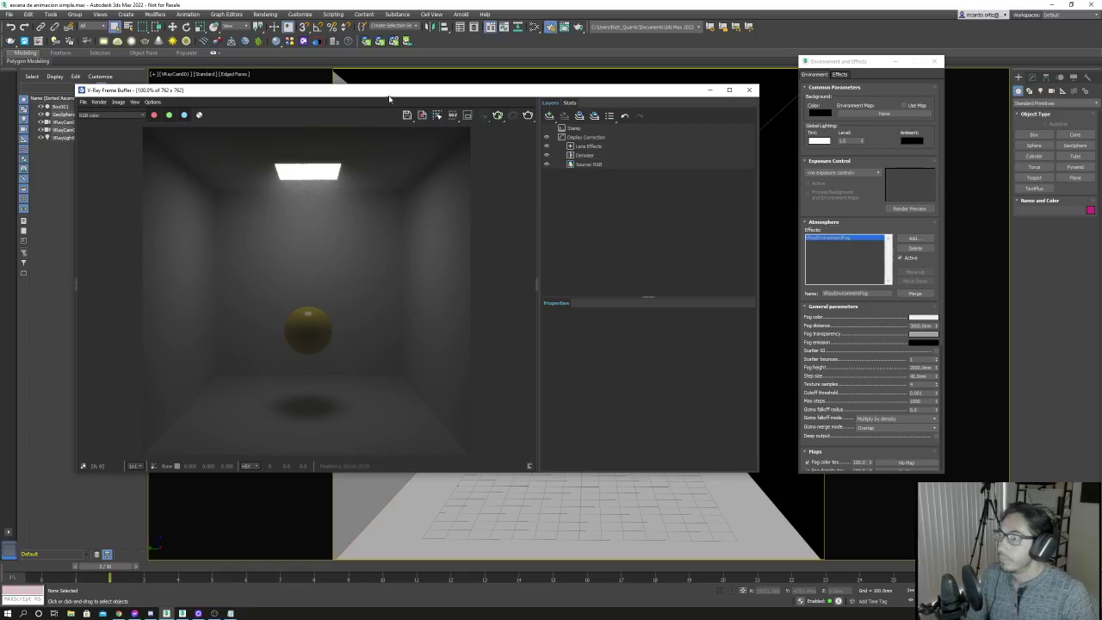
{"action": "left_click_drag", "start_coordinate": [390, 98], "coordinate": [407, 131]}
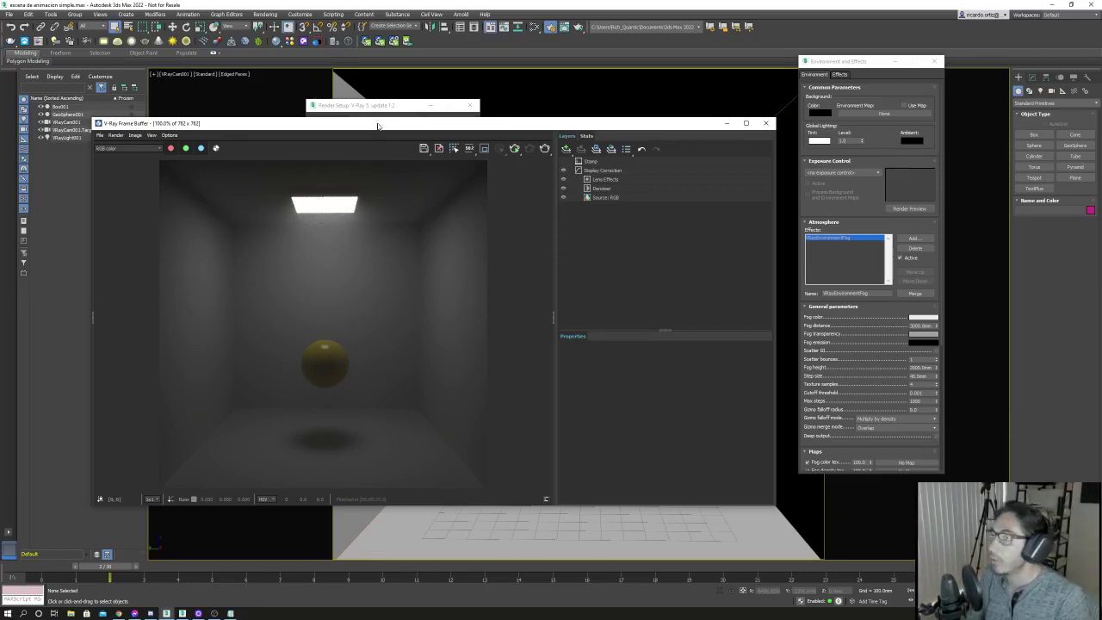
{"action": "left_click_drag", "start_coordinate": [377, 126], "coordinate": [385, 119]}
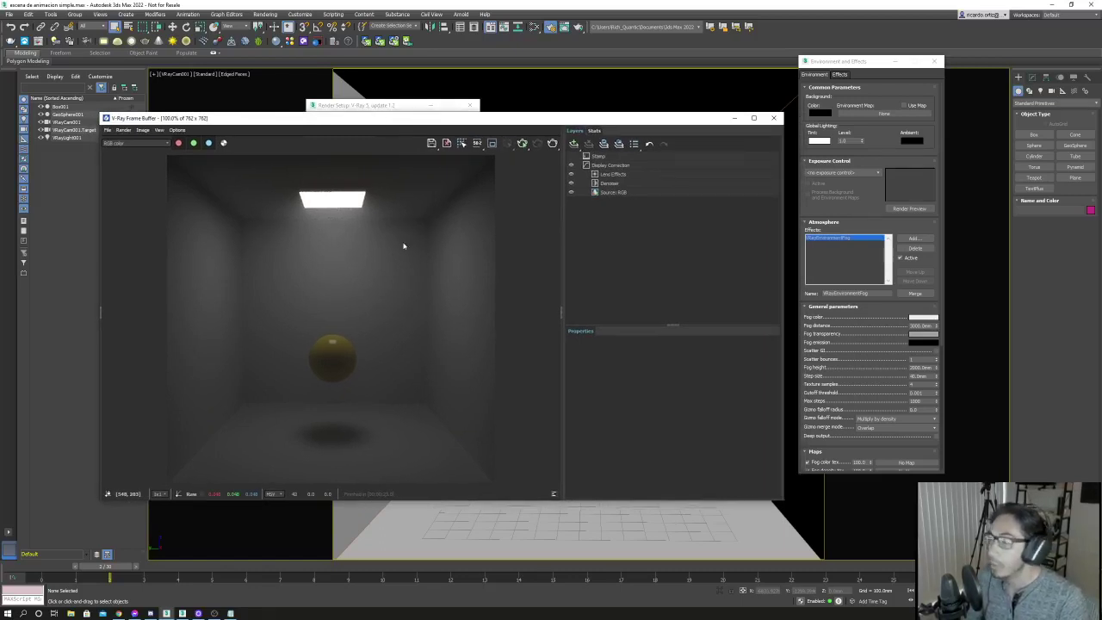
{"action": "left_click_drag", "start_coordinate": [336, 112], "coordinate": [373, 110]}
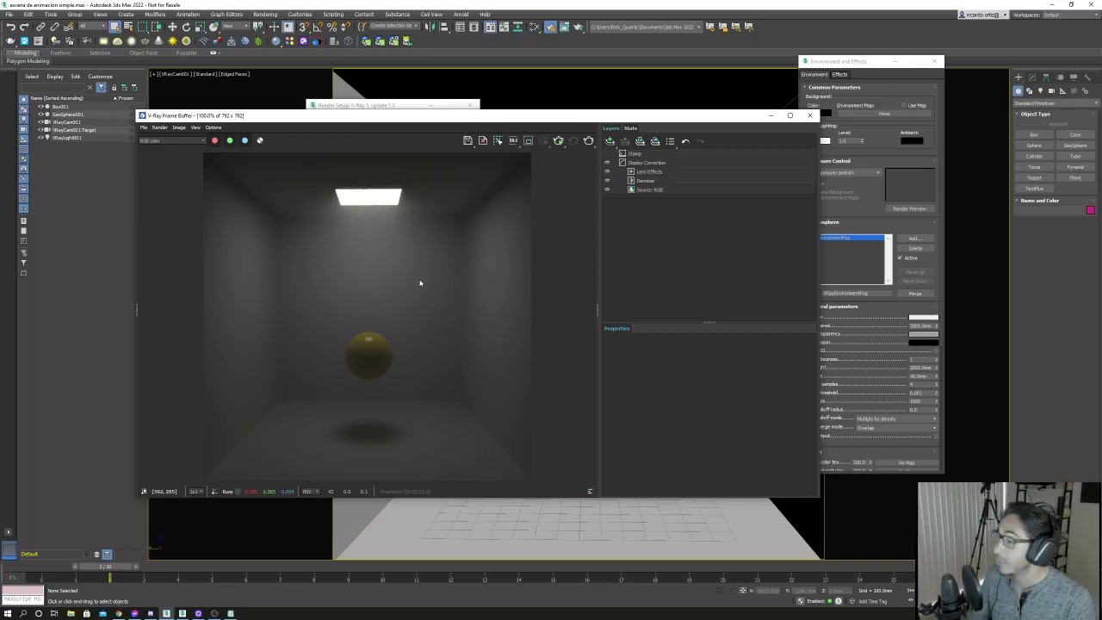
Delete the VRayDenoiser render element, add nothing else, and re-render the foggy room.
{"action": "left_click", "coordinate": [172, 141]}
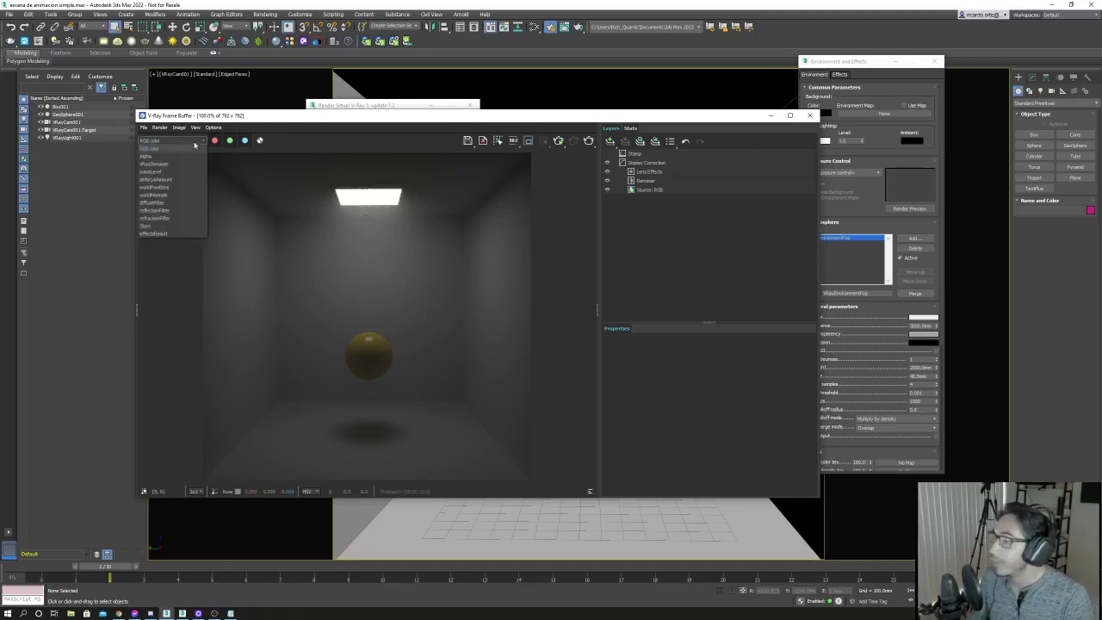
{"action": "left_click", "coordinate": [456, 125]}
{"action": "left_click", "coordinate": [393, 105]}
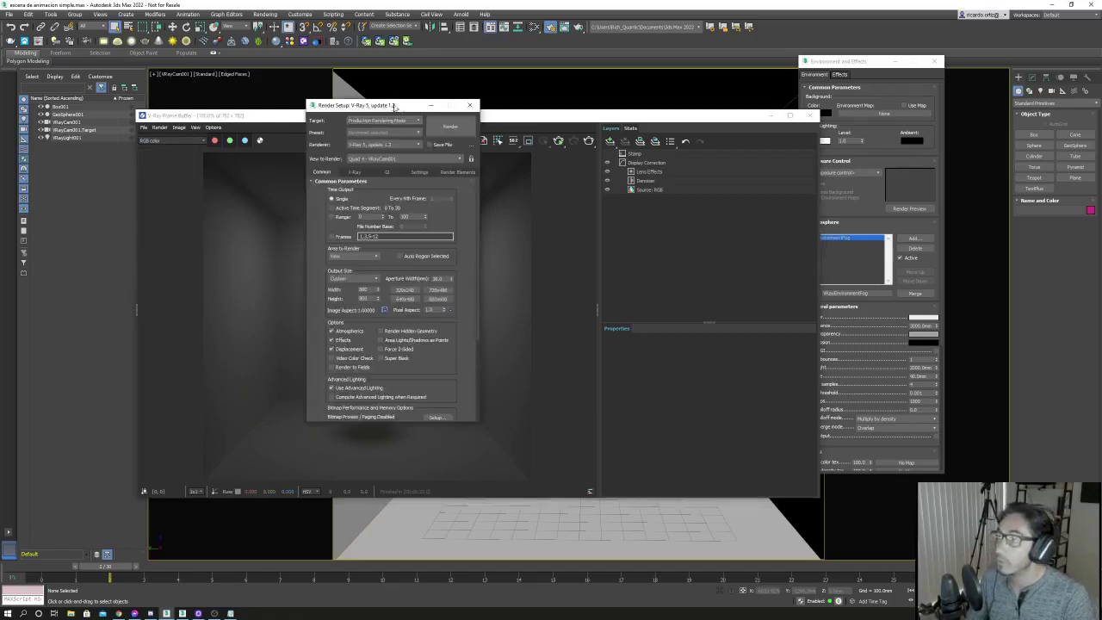
{"action": "left_click", "coordinate": [454, 173]}
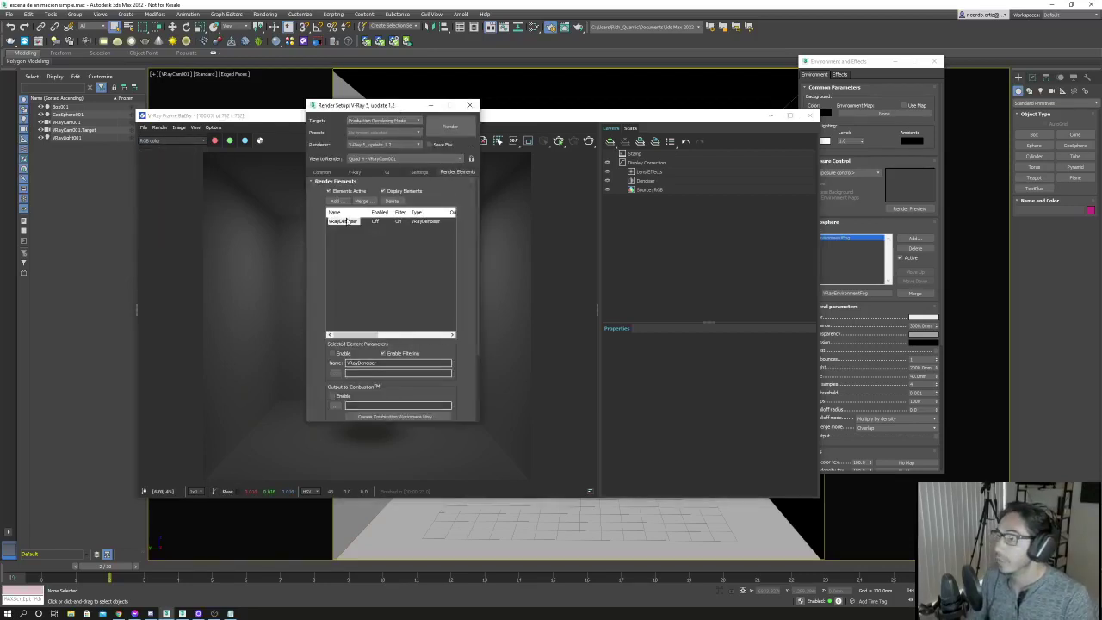
{"action": "left_click", "coordinate": [393, 201]}
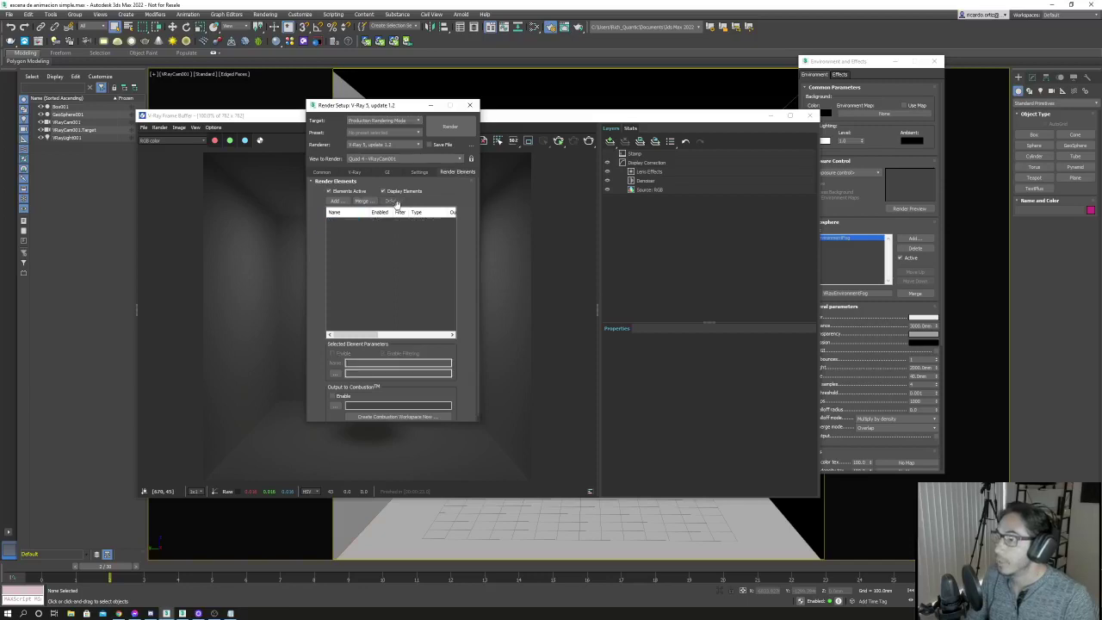
{"action": "left_click", "coordinate": [335, 201]}
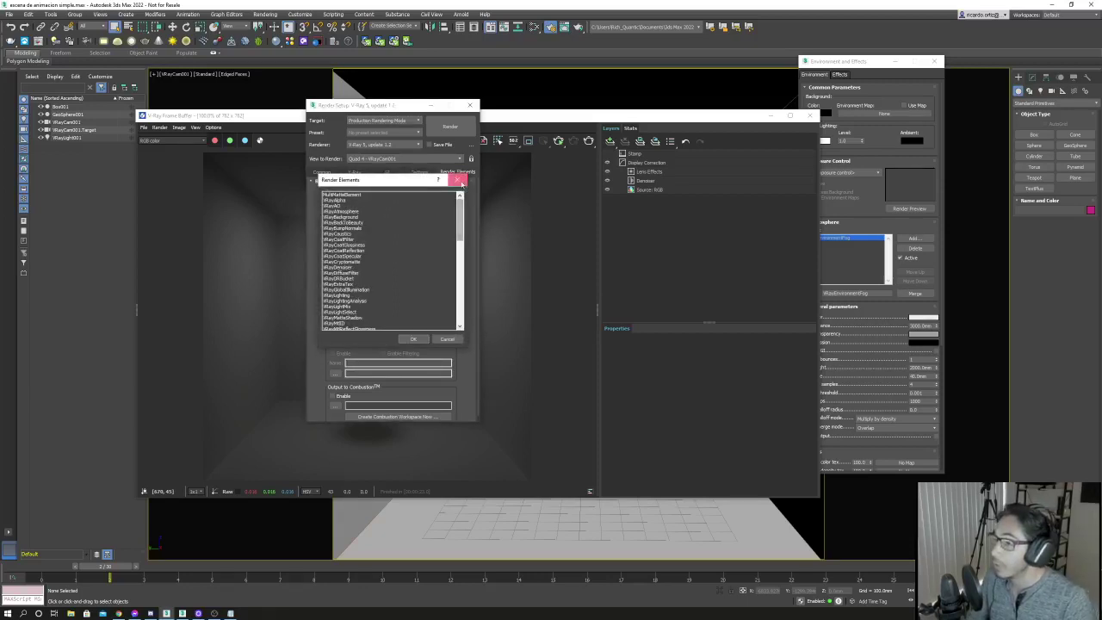
{"action": "left_click", "coordinate": [458, 179]}
{"action": "left_click", "coordinate": [463, 133]}
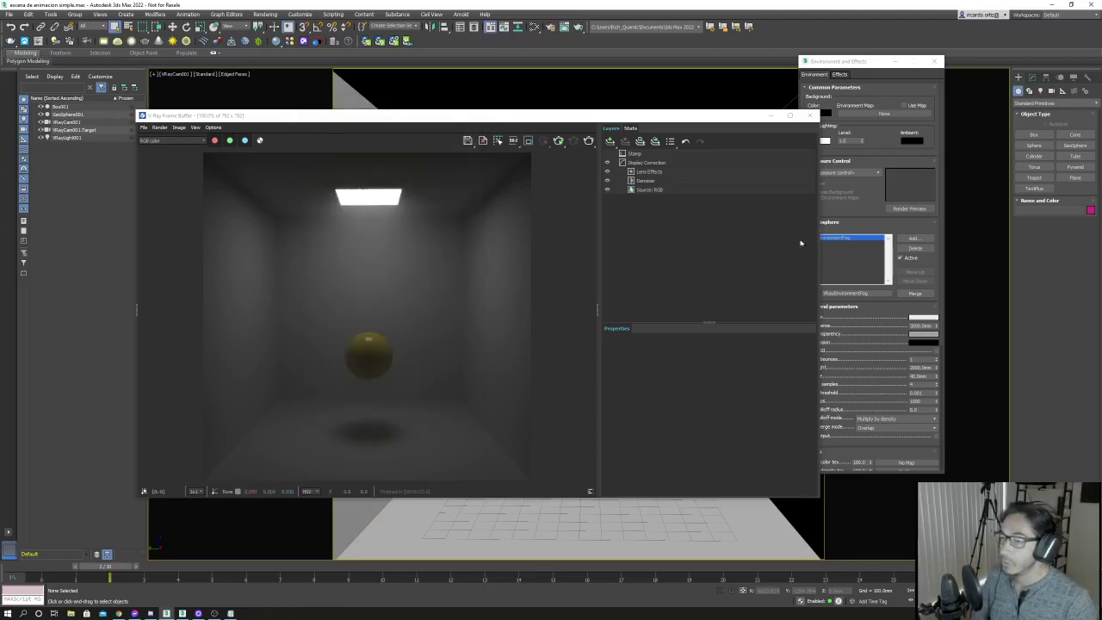
Move the frame buffer aside and lower the V-Ray light toward the sphere.
{"action": "mouse_move", "coordinate": [554, 120]}
{"action": "left_mouse_down"}
{"action": "mouse_move", "coordinate": [323, 104]}
{"action": "mouse_move", "coordinate": [682, 170]}
{"action": "mouse_move", "coordinate": [678, 195]}
{"action": "left_mouse_up"}
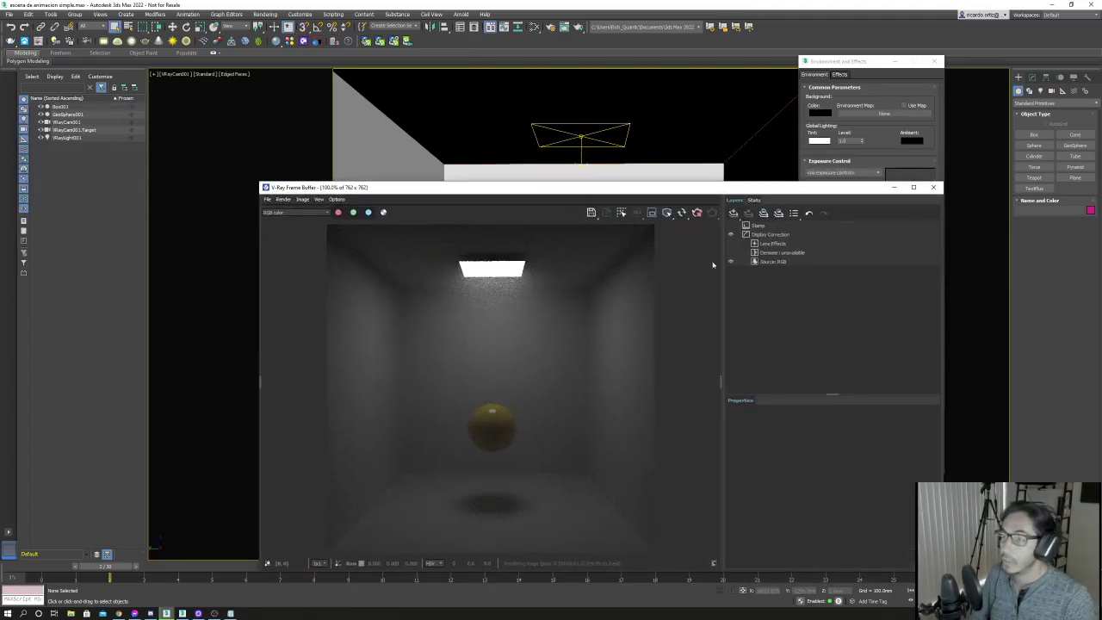
{"action": "double_click", "coordinate": [720, 384]}
{"action": "left_click_drag", "start_coordinate": [532, 184], "coordinate": [419, 186]}
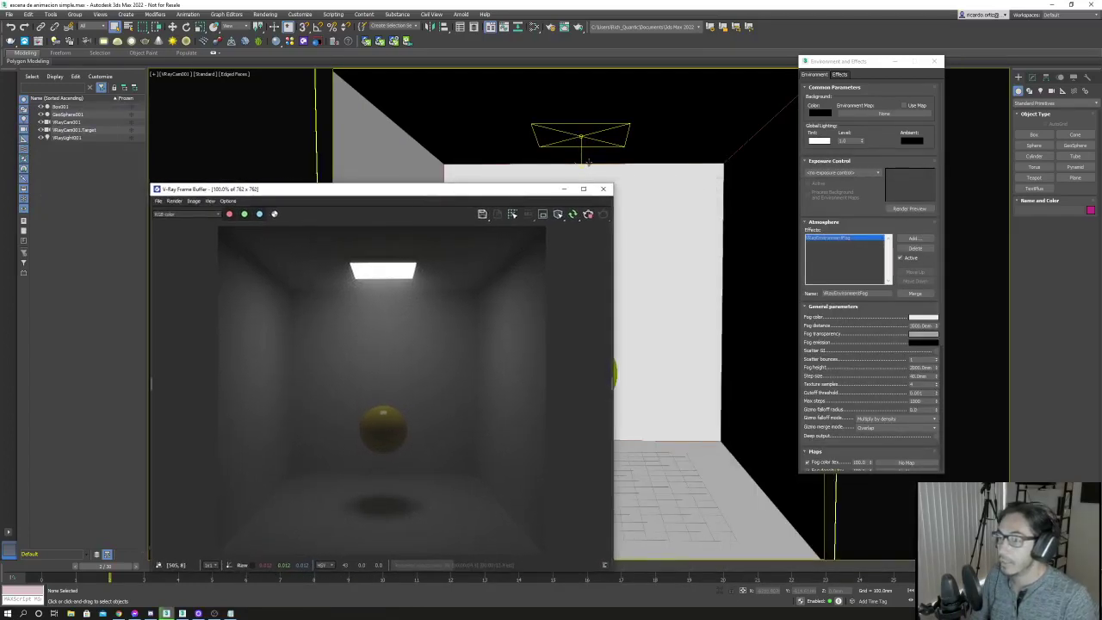
{"action": "left_click", "coordinate": [582, 154]}
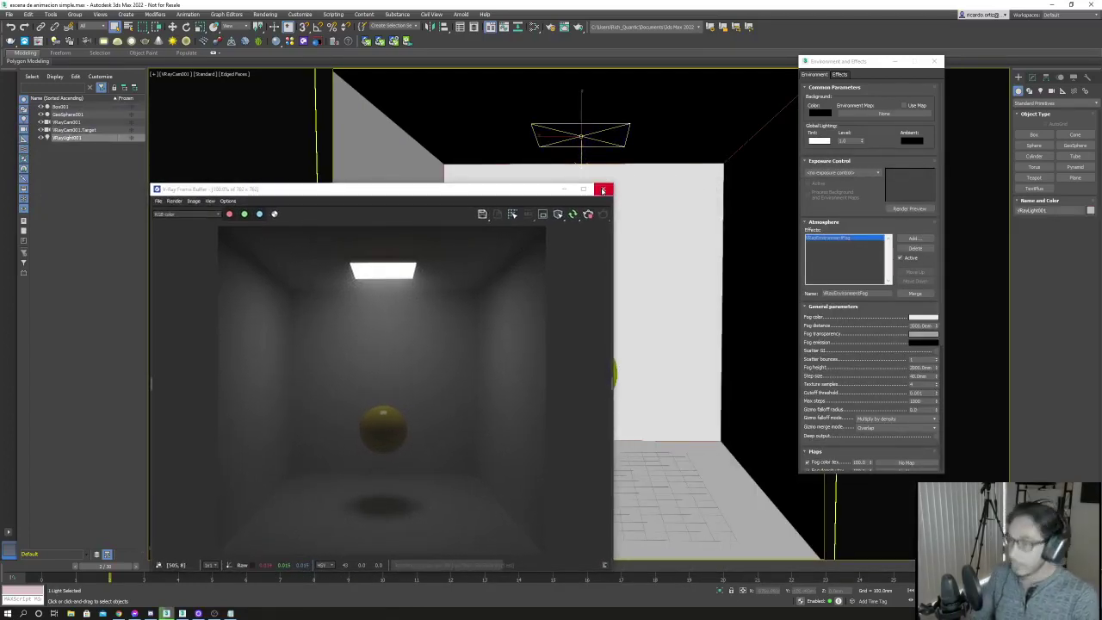
{"action": "key", "text": "w"}
{"action": "left_click_drag", "start_coordinate": [582, 136], "coordinate": [586, 172]}
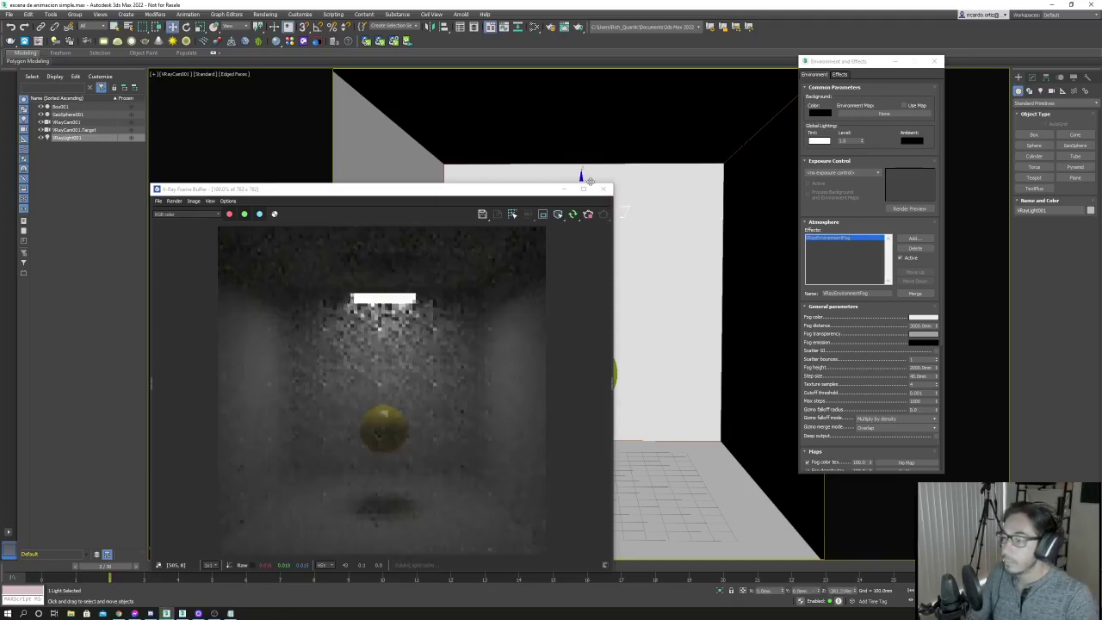
Make the light a disc with radius 100 and Directional 0.86.
{"action": "left_click_drag", "start_coordinate": [388, 189], "coordinate": [322, 153]}
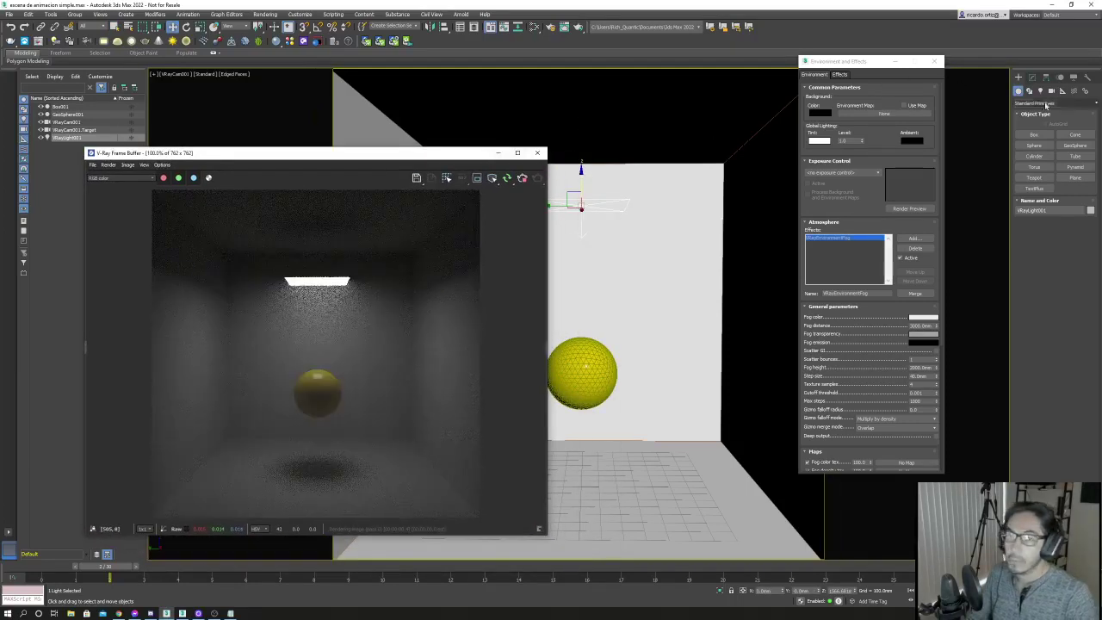
{"action": "left_click", "coordinate": [1034, 78]}
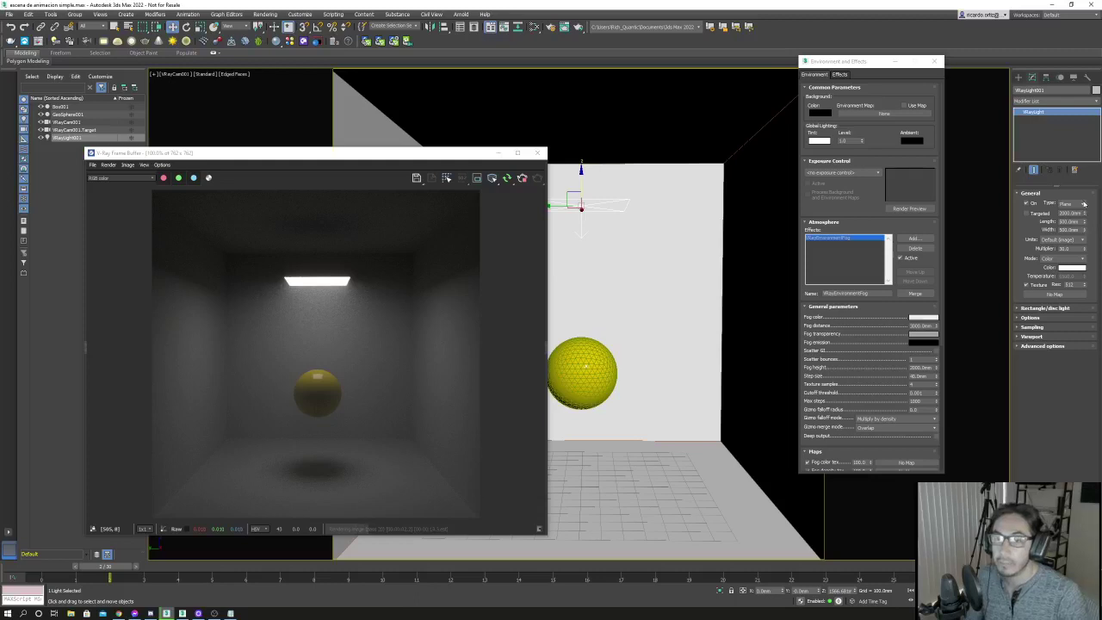
{"action": "left_click", "coordinate": [1074, 203]}
{"action": "left_click", "coordinate": [1065, 216]}
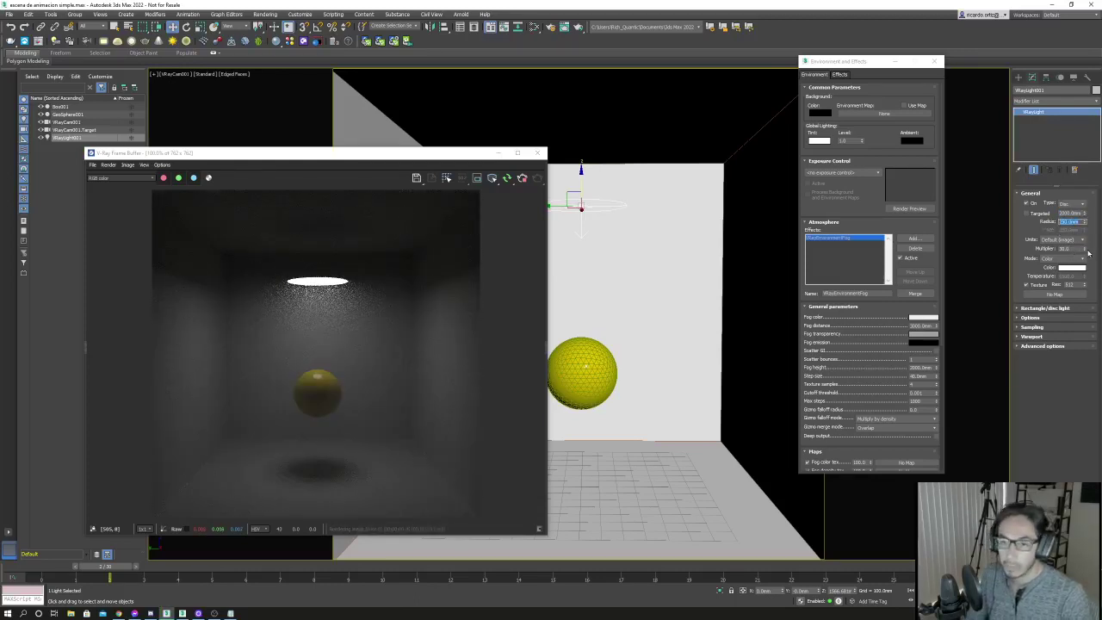
{"action": "type", "text": "100"}
{"action": "key", "text": "Return"}
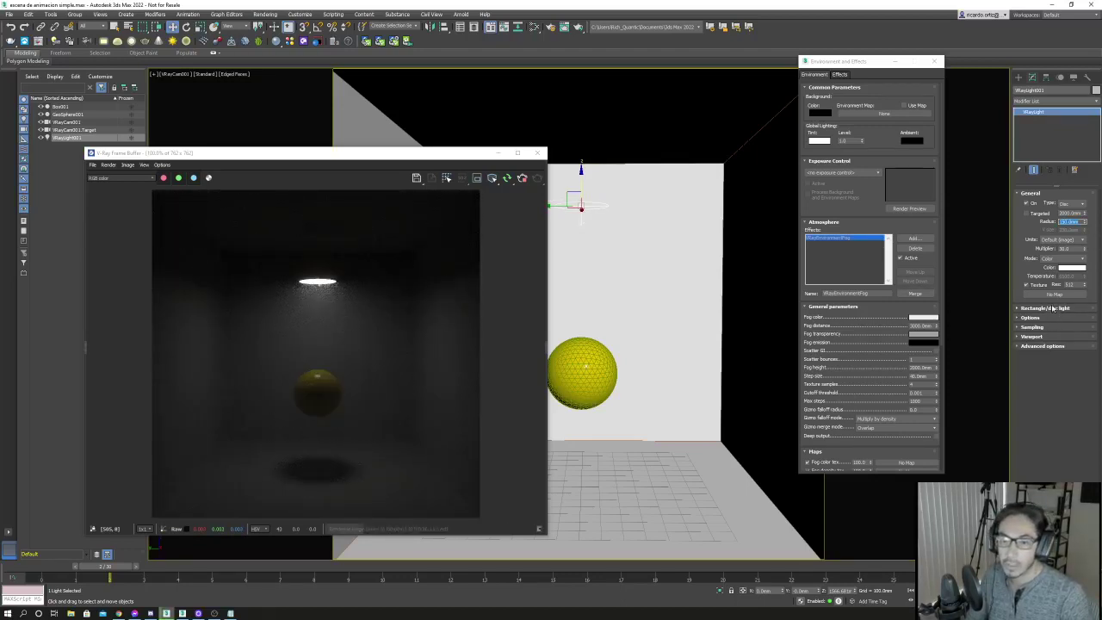
{"action": "left_click", "coordinate": [1043, 308]}
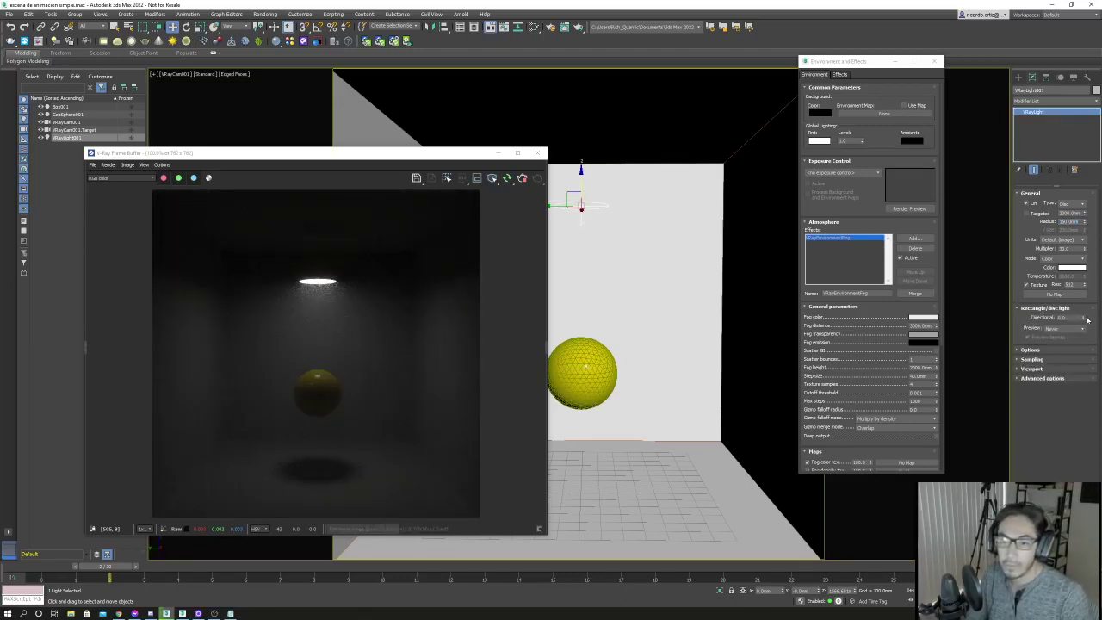
{"action": "type", "text": "0.86"}
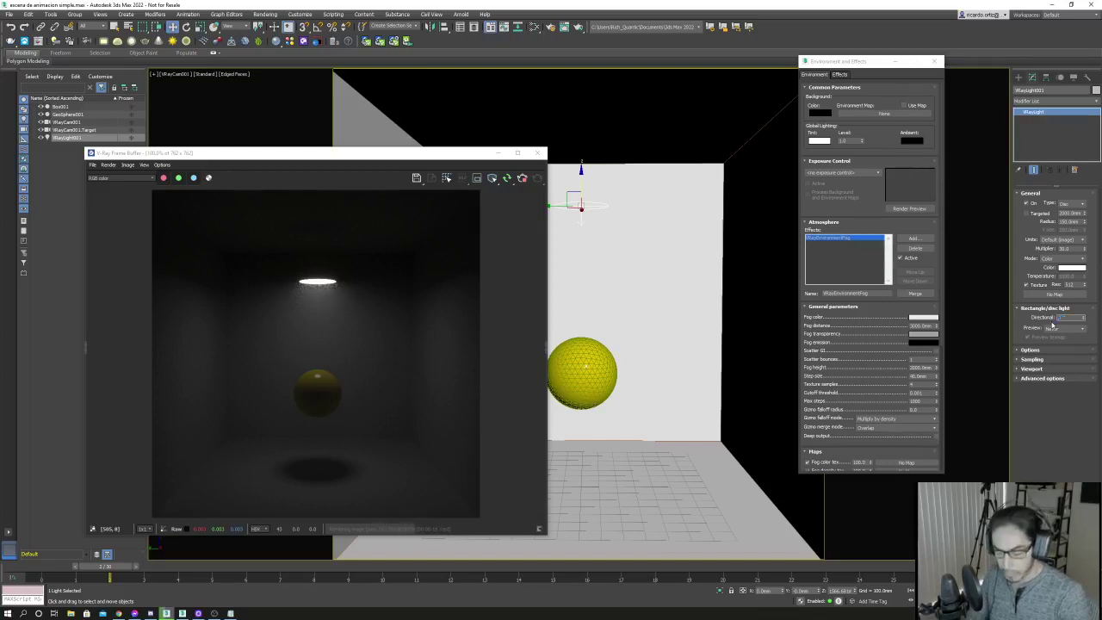
{"action": "key", "text": "Return"}
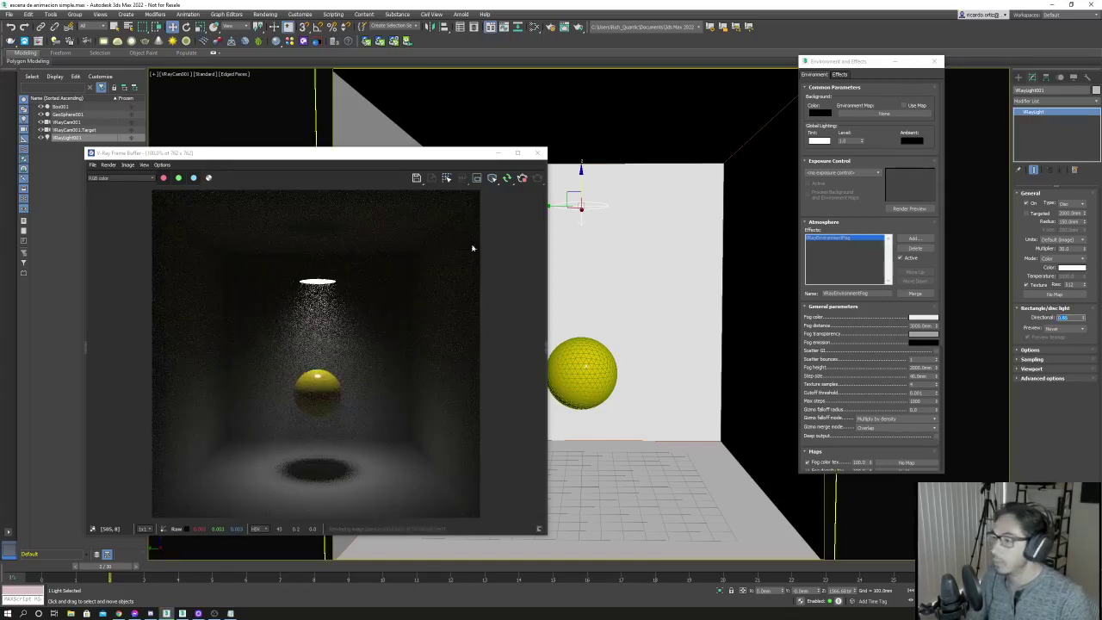
Re-render the foggy room in the frame buffer and stop once the light cone is clean.
{"action": "left_click_drag", "start_coordinate": [355, 158], "coordinate": [354, 85]}
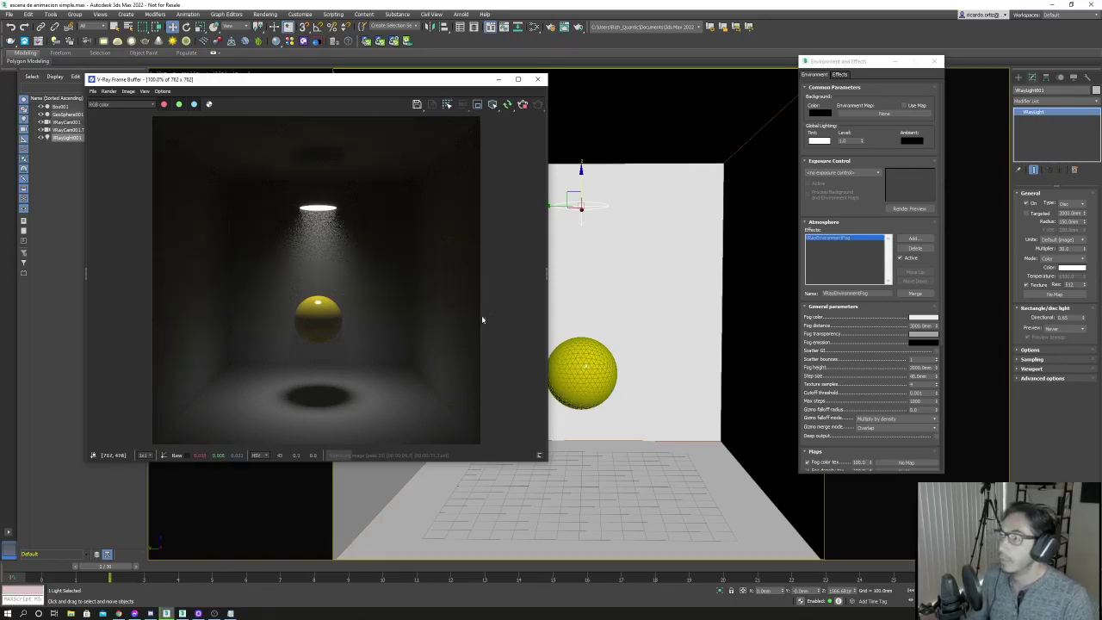
{"action": "left_click_drag", "start_coordinate": [350, 109], "coordinate": [395, 131]}
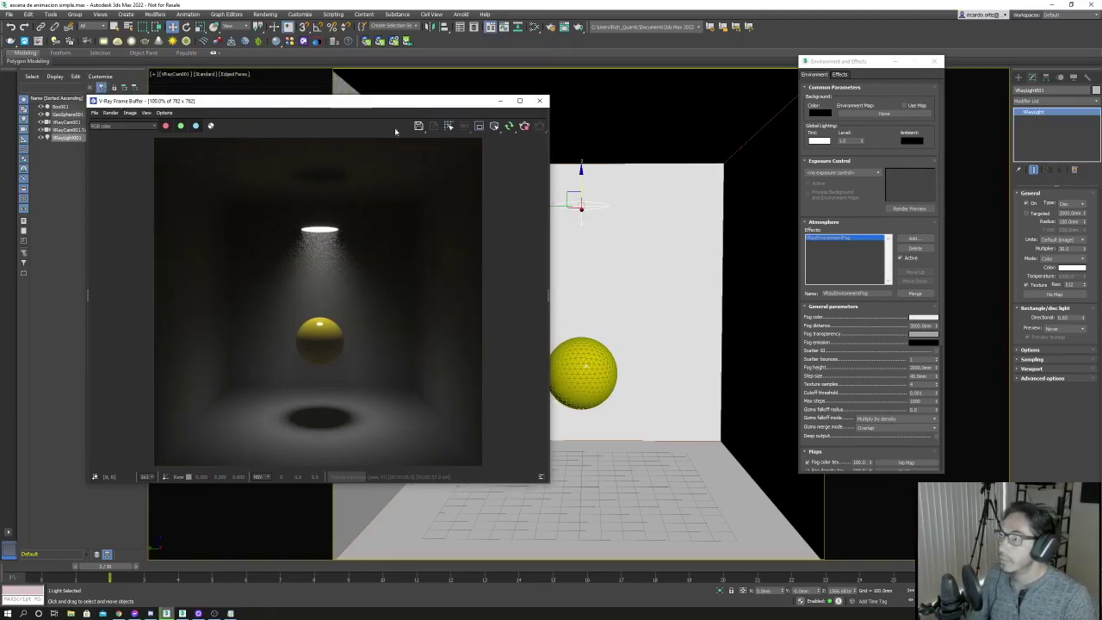
{"action": "left_click", "coordinate": [933, 355]}
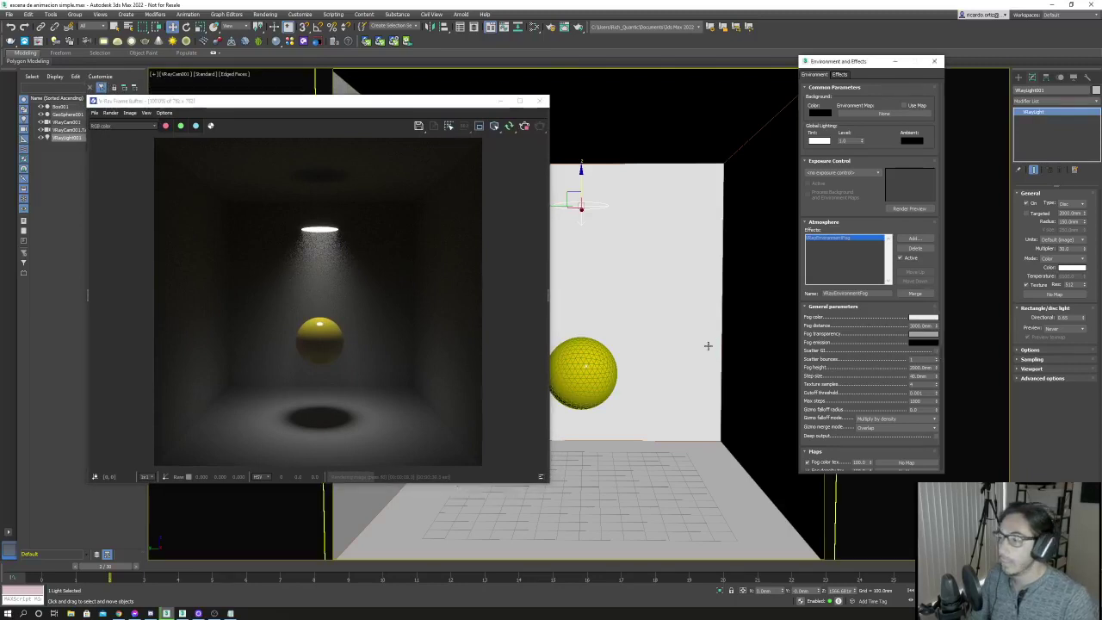
{"action": "left_click", "coordinate": [525, 126]}
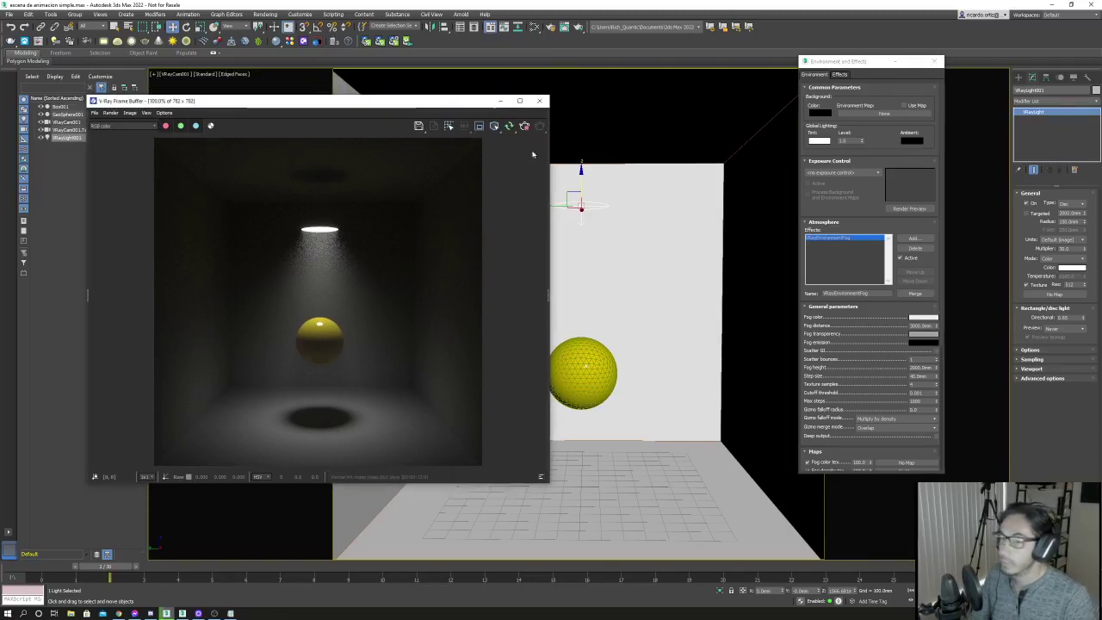
{"action": "left_click", "coordinate": [937, 355]}
{"action": "left_click", "coordinate": [510, 126]}
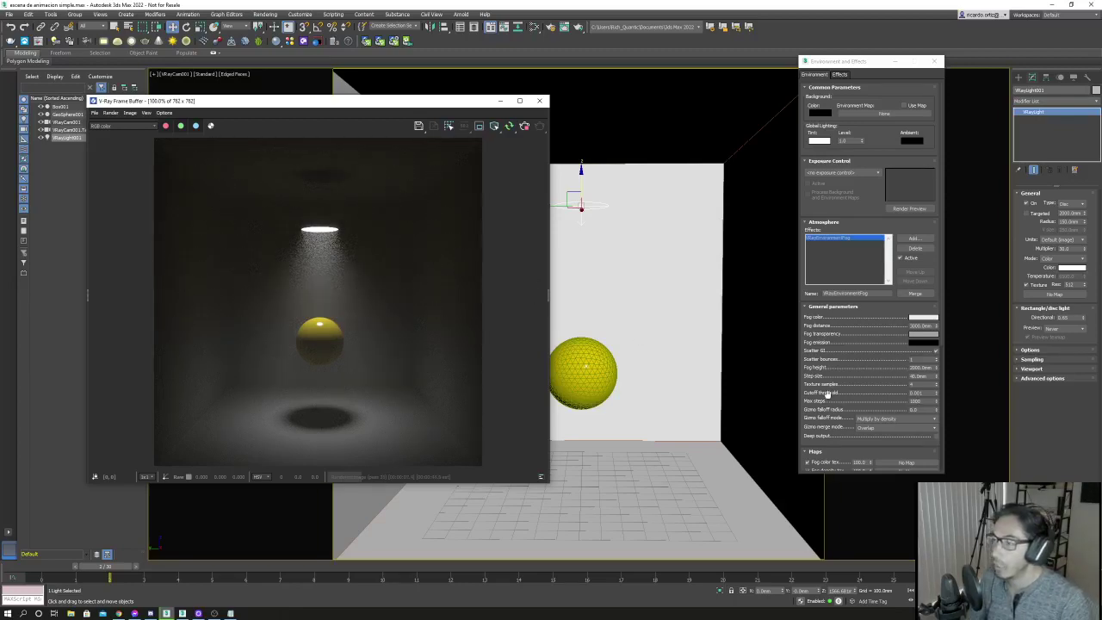
{"action": "left_click_drag", "start_coordinate": [853, 63], "coordinate": [779, 73]}
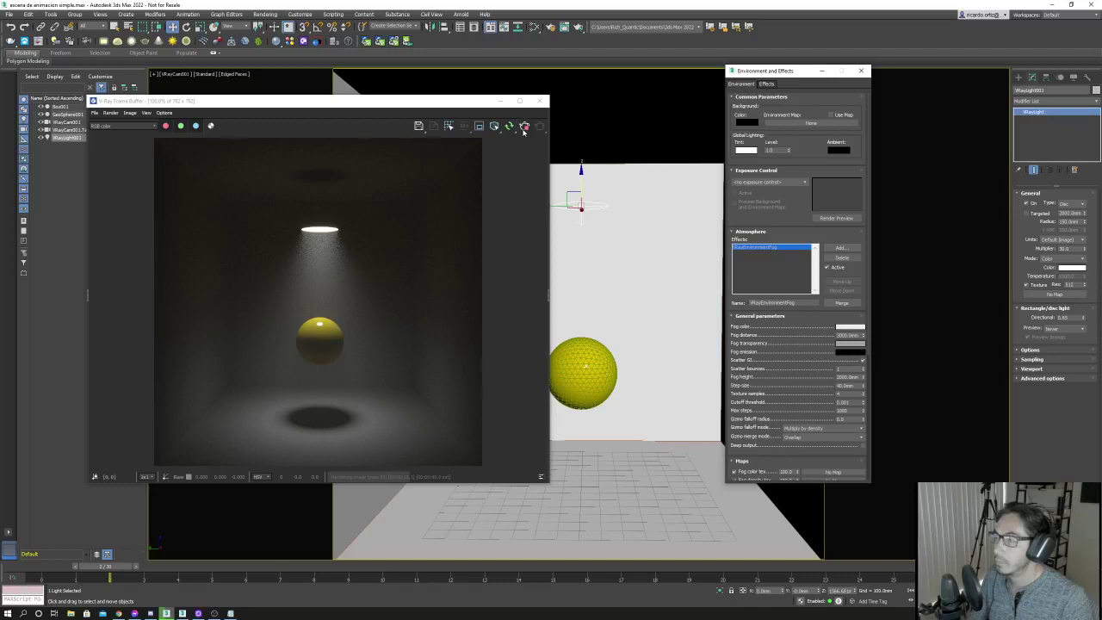
{"action": "left_click", "coordinate": [524, 127]}
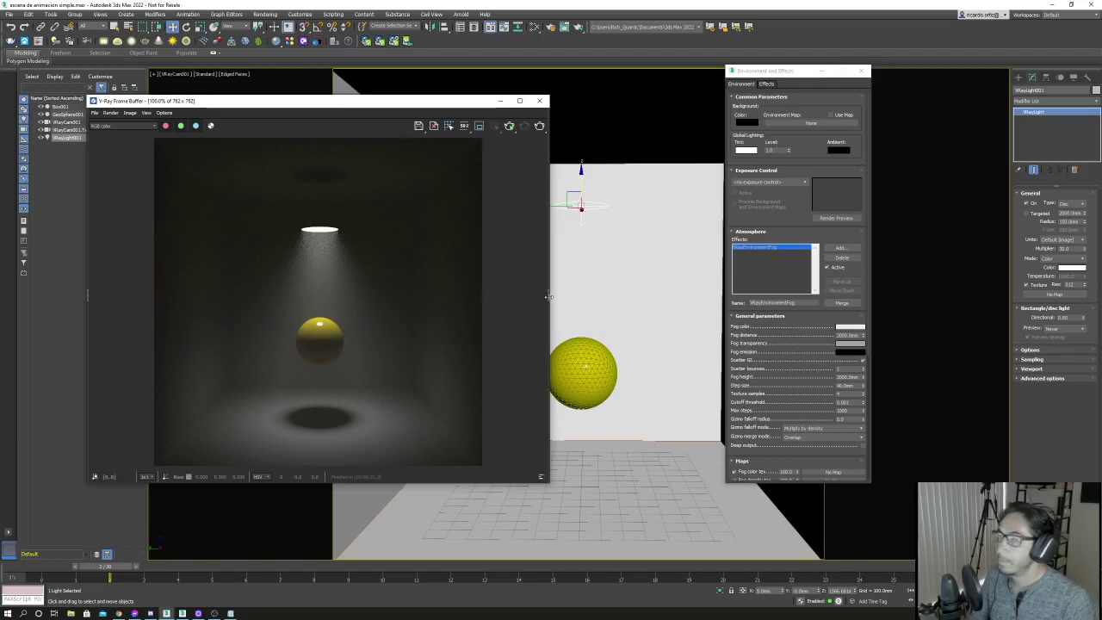
Close Environment and Effects and deselect the light.
{"action": "left_click_drag", "start_coordinate": [352, 101], "coordinate": [351, 97]}
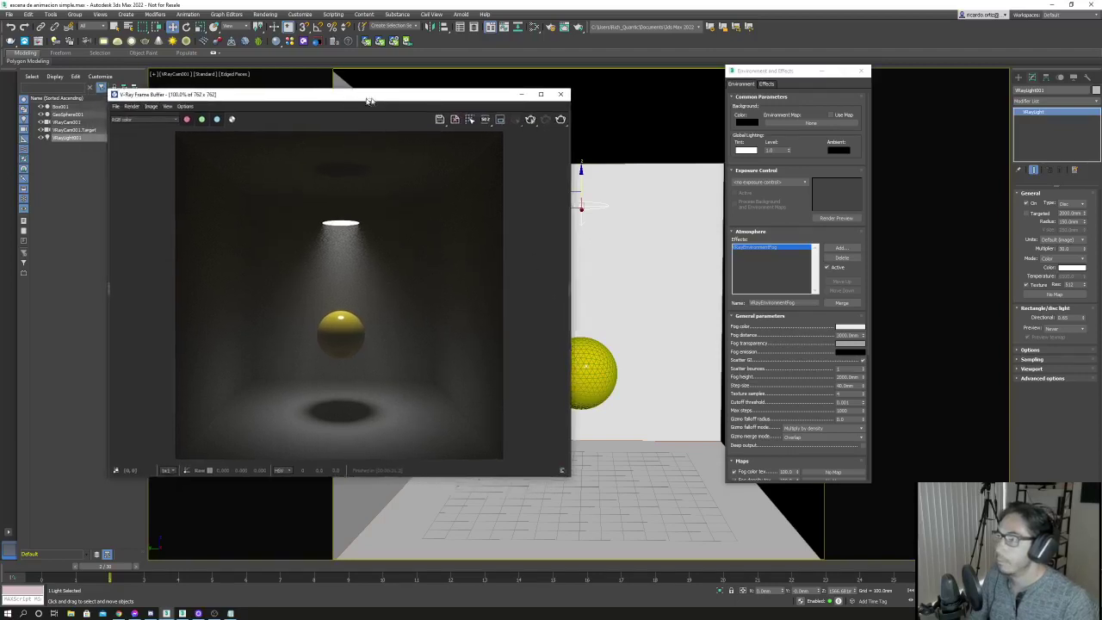
{"action": "left_click", "coordinate": [862, 71]}
{"action": "left_click", "coordinate": [910, 295]}
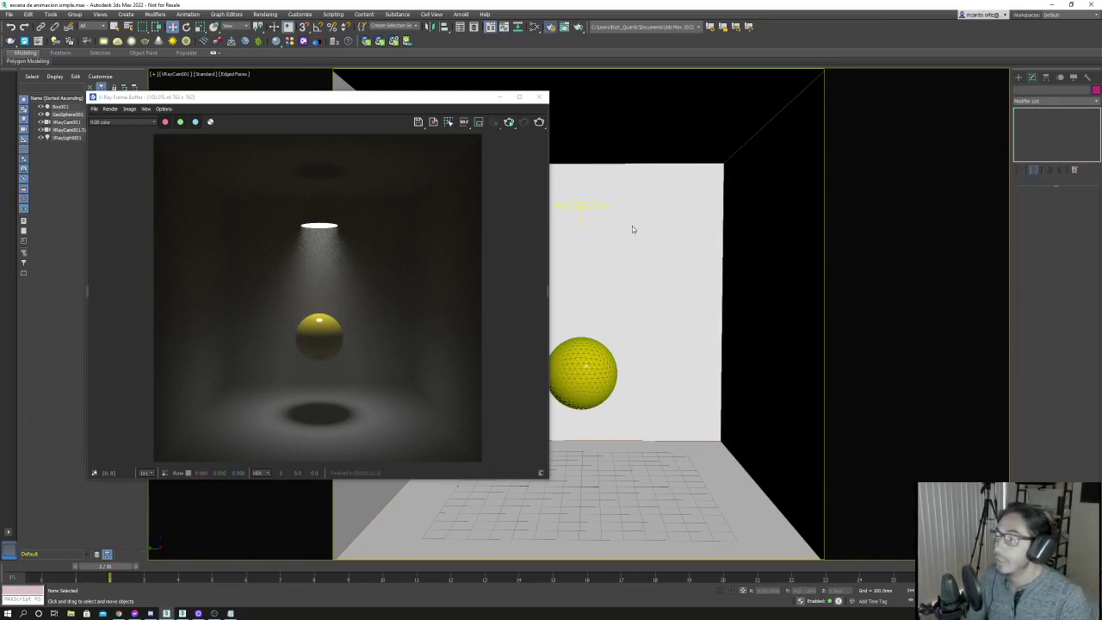
Add a VRayAtmosphere render element in Render Setup.
{"action": "key", "text": "F10"}
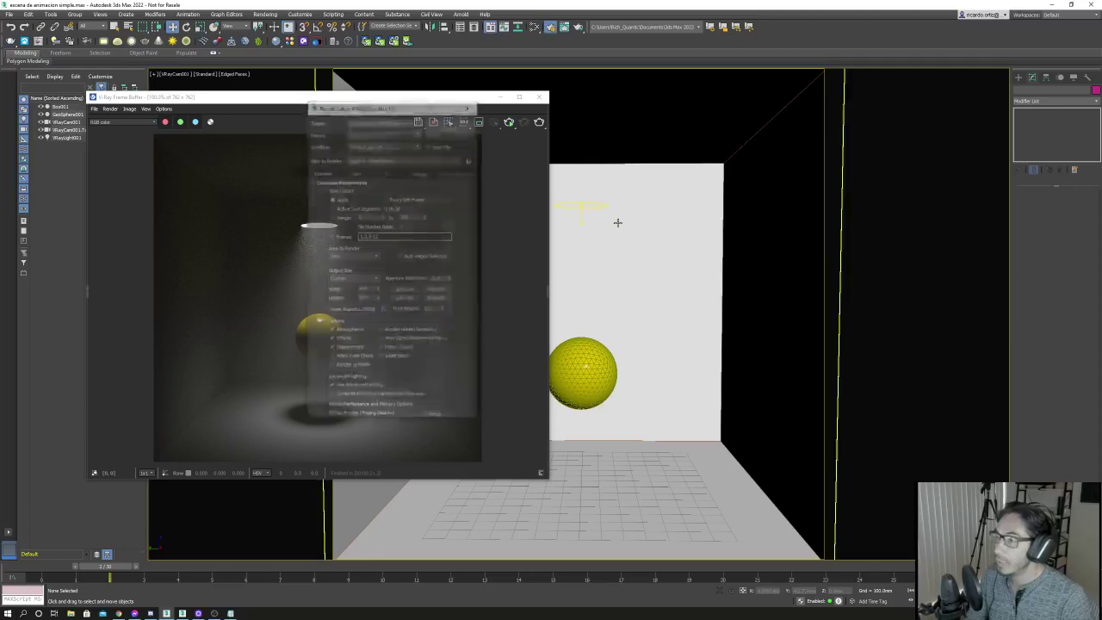
{"action": "left_click_drag", "start_coordinate": [383, 104], "coordinate": [714, 121]}
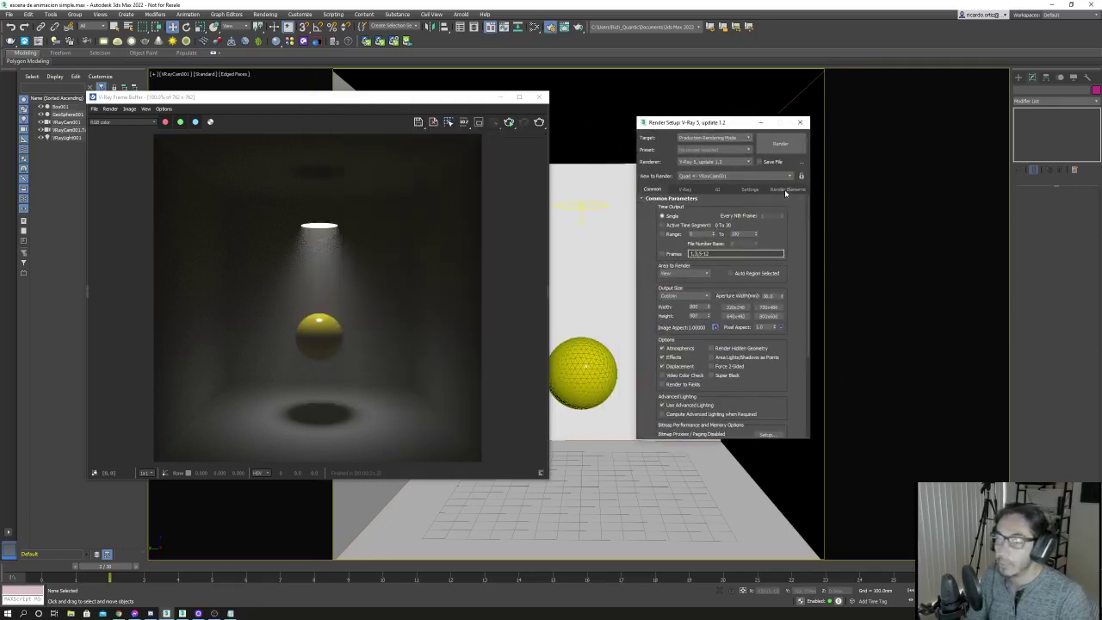
{"action": "left_click", "coordinate": [786, 190]}
{"action": "left_click", "coordinate": [669, 220]}
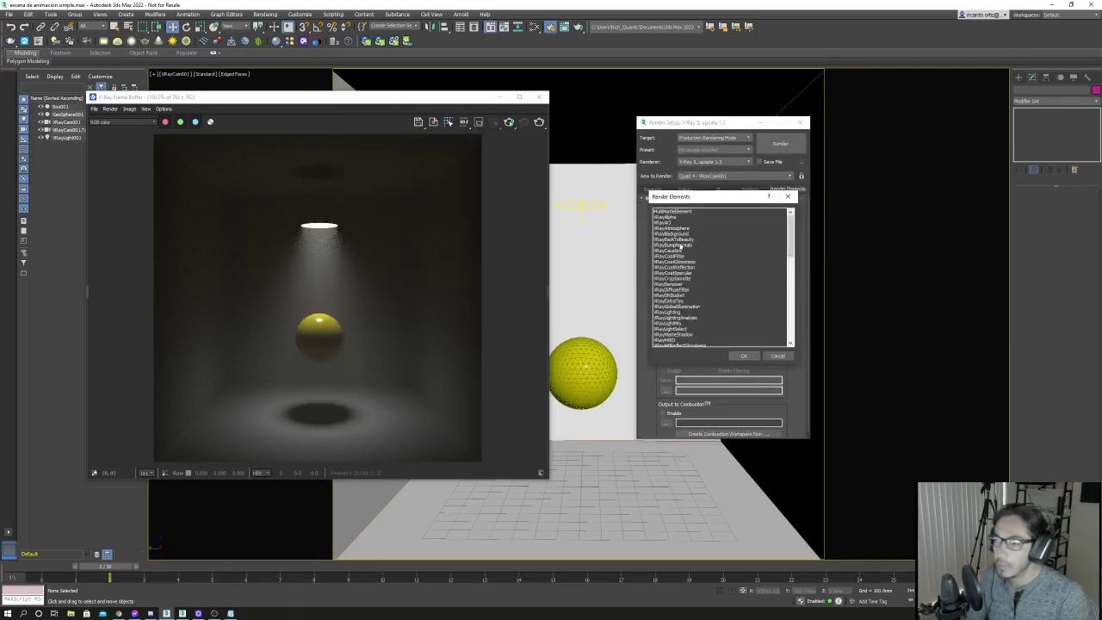
{"action": "left_click", "coordinate": [676, 228]}
{"action": "left_click", "coordinate": [745, 356]}
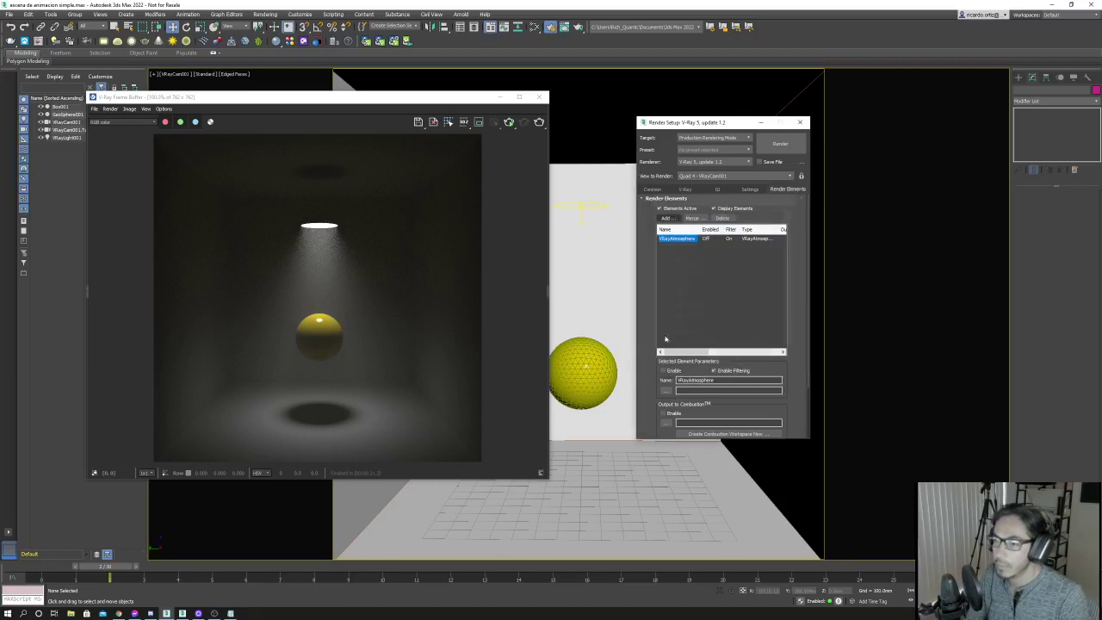
Render and view the VRayAtmosphere fog-only channel, then close the frame buffer.
{"action": "left_click", "coordinate": [509, 123]}
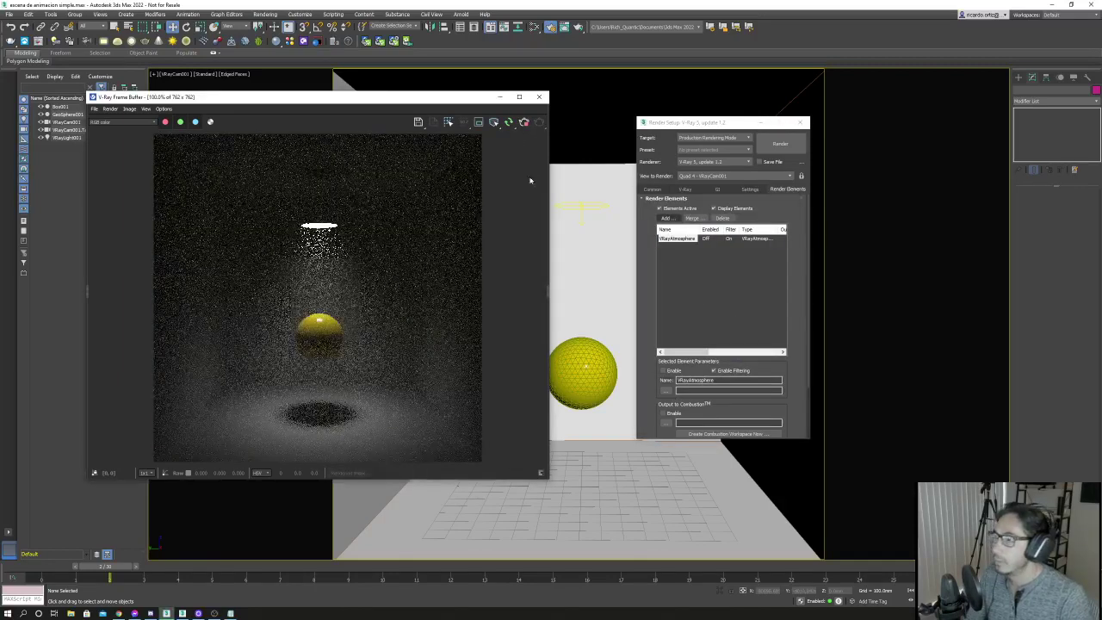
{"action": "left_click_drag", "start_coordinate": [232, 98], "coordinate": [288, 112]}
{"action": "left_click", "coordinate": [177, 135]}
{"action": "left_click", "coordinate": [176, 156]}
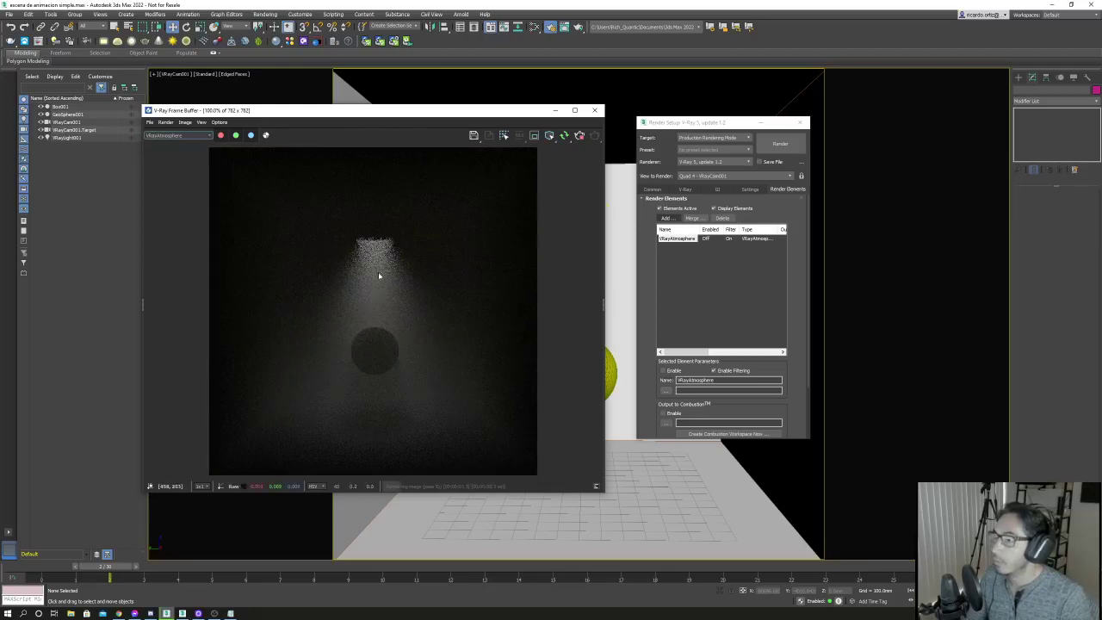
{"action": "left_click", "coordinate": [594, 109]}
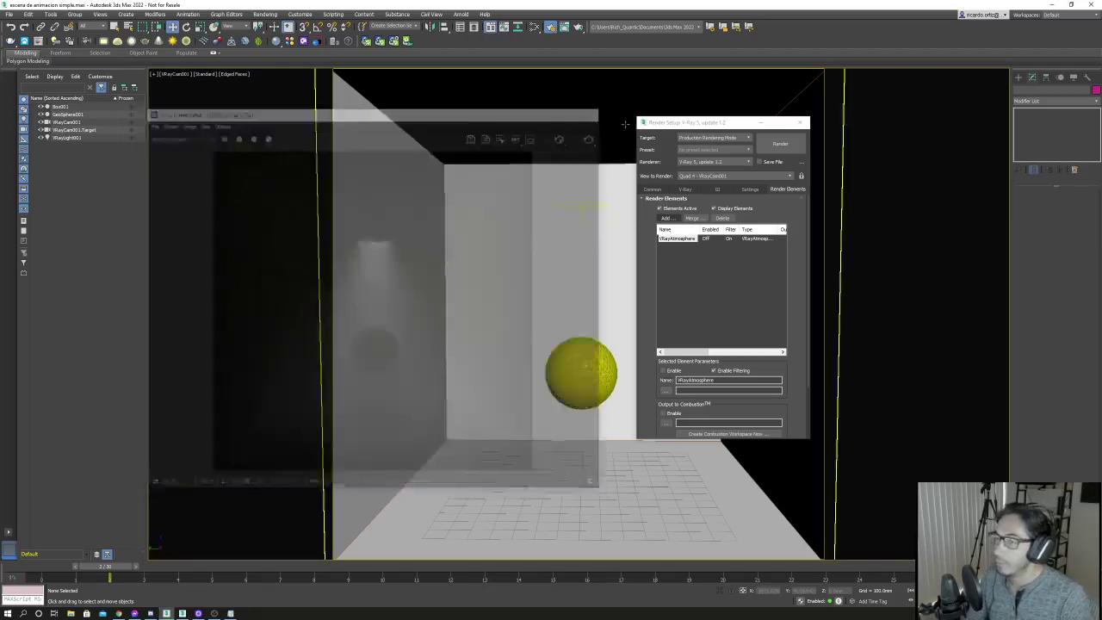
{"action": "left_click", "coordinate": [801, 123]}
{"action": "key", "text": "p"}
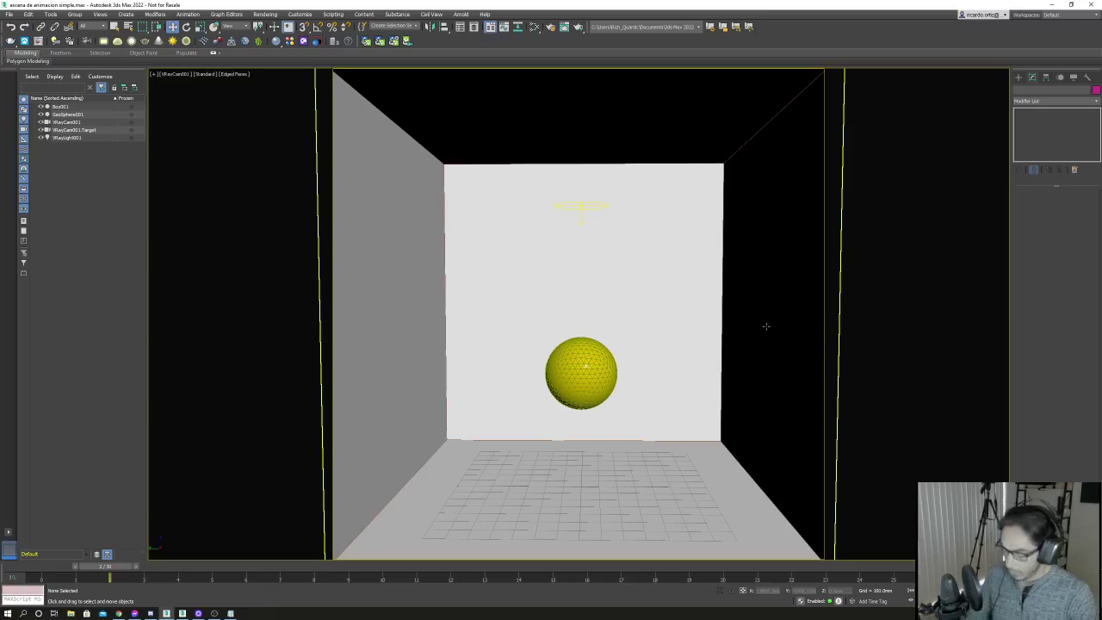
{"action": "scroll", "coordinate": [729, 318], "scroll_direction": "down", "scroll_amount": 3}
{"action": "mouse_move", "coordinate": [729, 328]}
{"action": "middle_mouse_down", "text": "alt"}
{"action": "mouse_move", "coordinate": [706, 372]}
{"action": "mouse_move", "coordinate": [743, 348]}
{"action": "mouse_move", "coordinate": [620, 364]}
{"action": "middle_mouse_up", "text": "alt"}
{"action": "scroll", "coordinate": [743, 348], "scroll_direction": "down", "scroll_amount": 2}
{"action": "left_click", "coordinate": [1019, 77]}
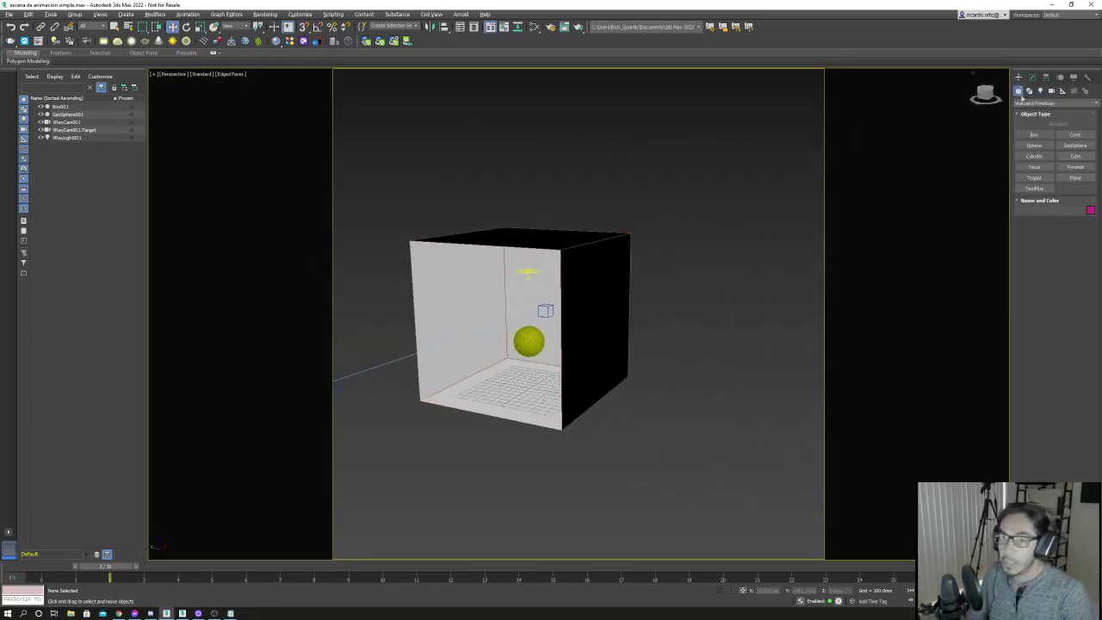
{"action": "left_click", "coordinate": [1034, 136]}
{"action": "left_click_drag", "start_coordinate": [392, 406], "coordinate": [657, 377]}
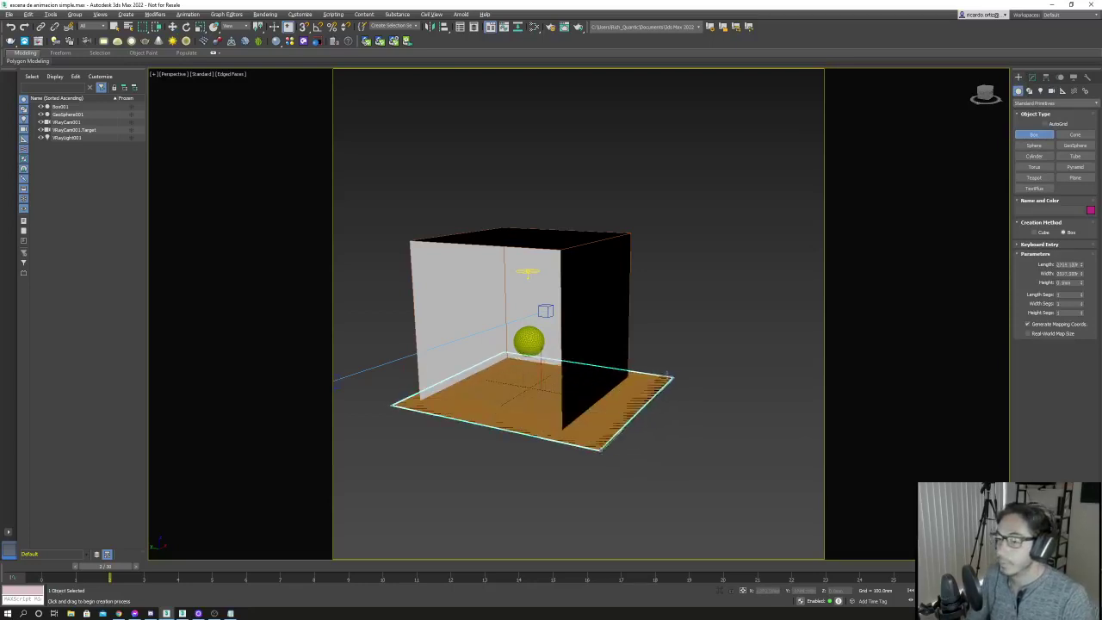
{"action": "left_click", "coordinate": [659, 371]}
{"action": "left_click", "coordinate": [615, 189]}
{"action": "key", "text": "w"}
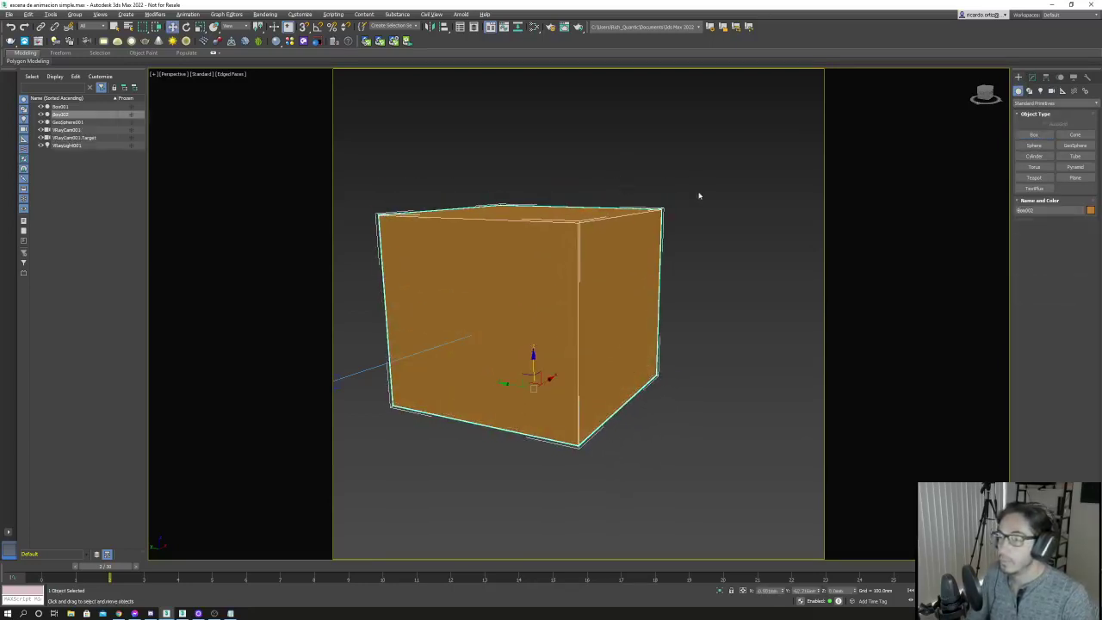
{"action": "left_click", "coordinate": [716, 285]}
{"action": "key", "text": "8"}
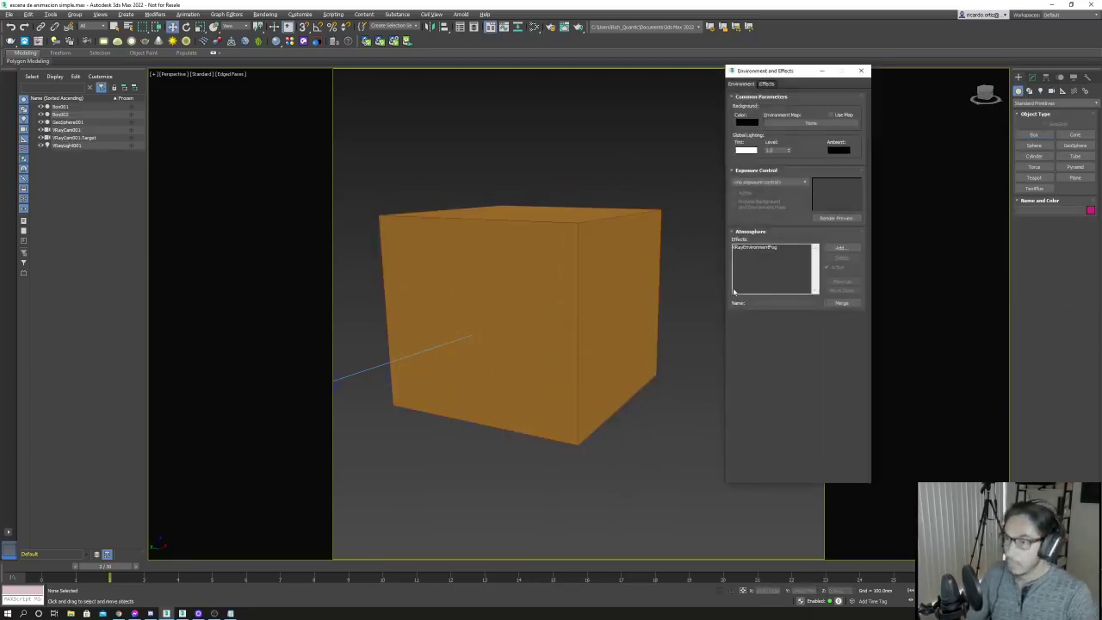
{"action": "left_click", "coordinate": [767, 249]}
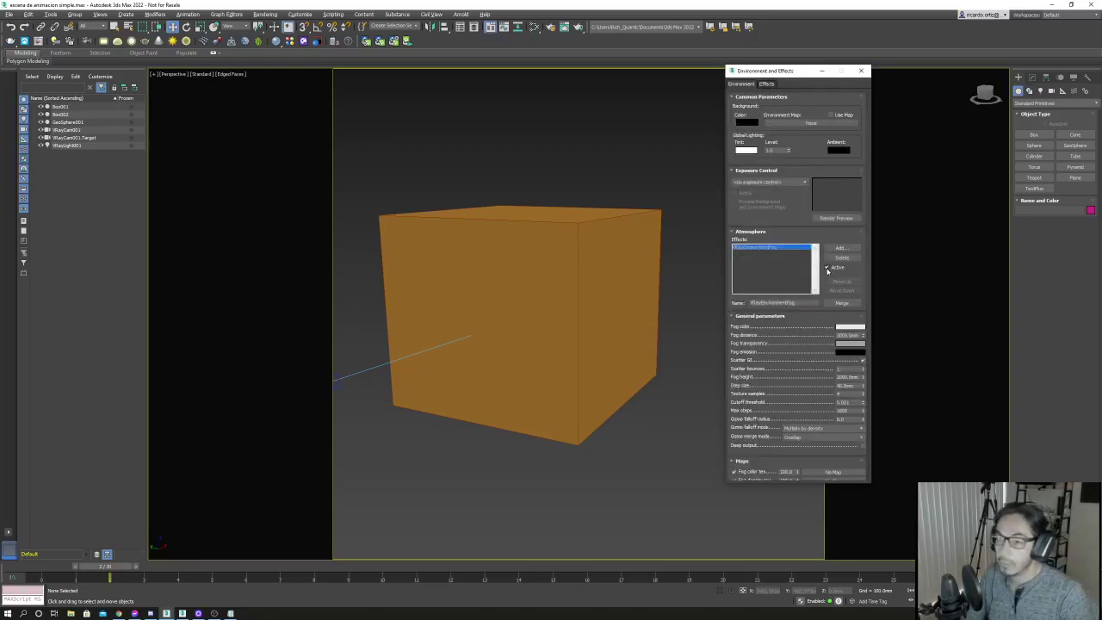
{"action": "left_click", "coordinate": [702, 375]}
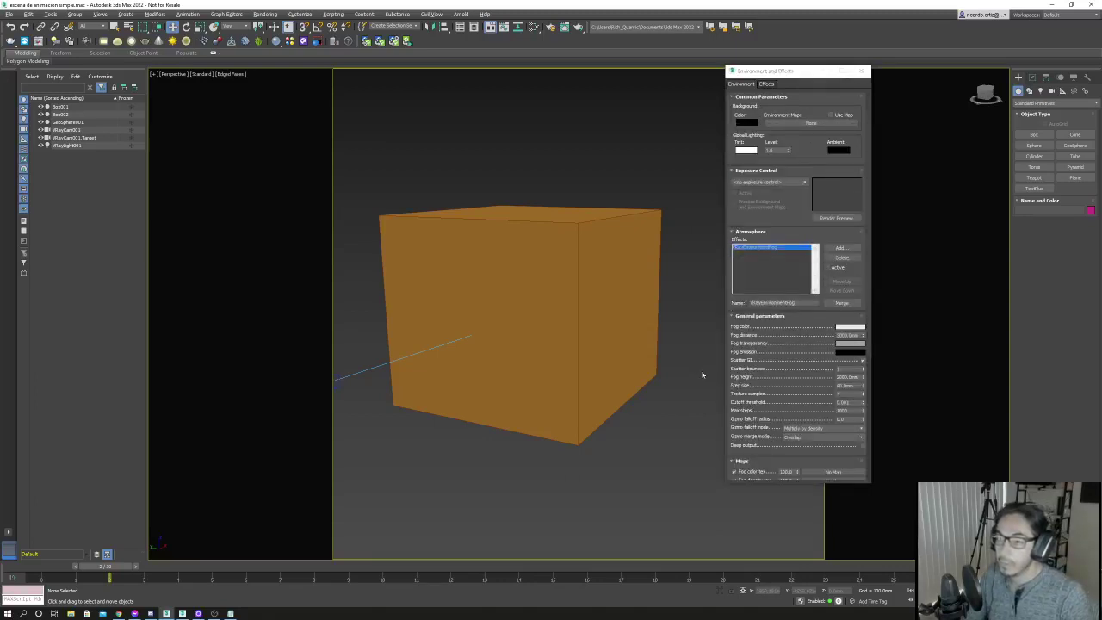
{"action": "left_click", "coordinate": [860, 71]}
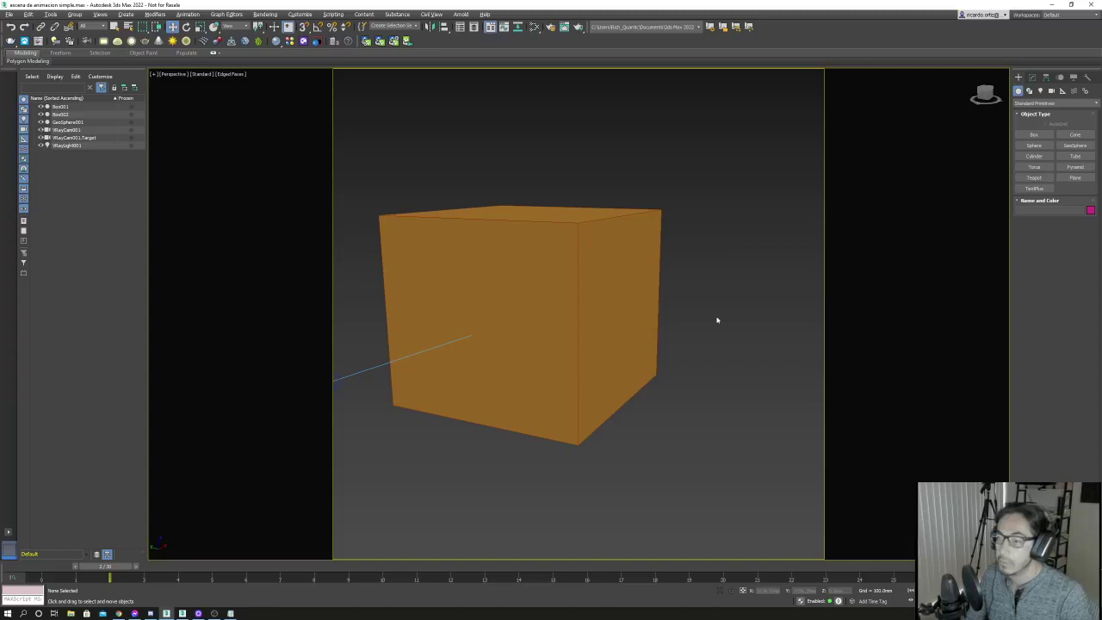
Look through VRayCam001 in wireframe and select Box002.
{"action": "key", "text": "c"}
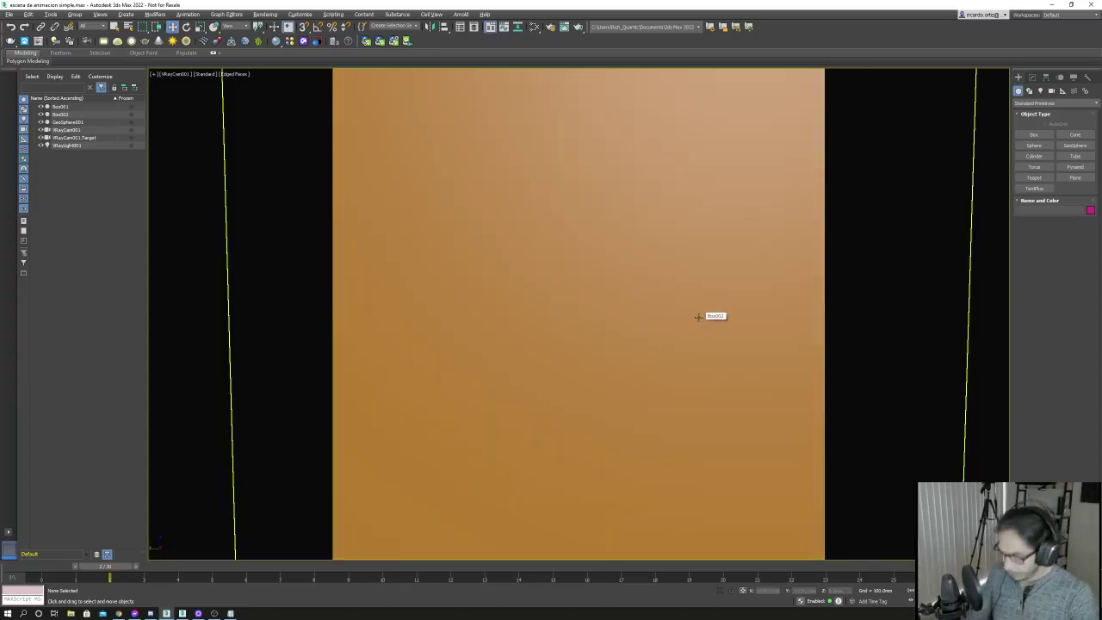
{"action": "left_click", "coordinate": [699, 317]}
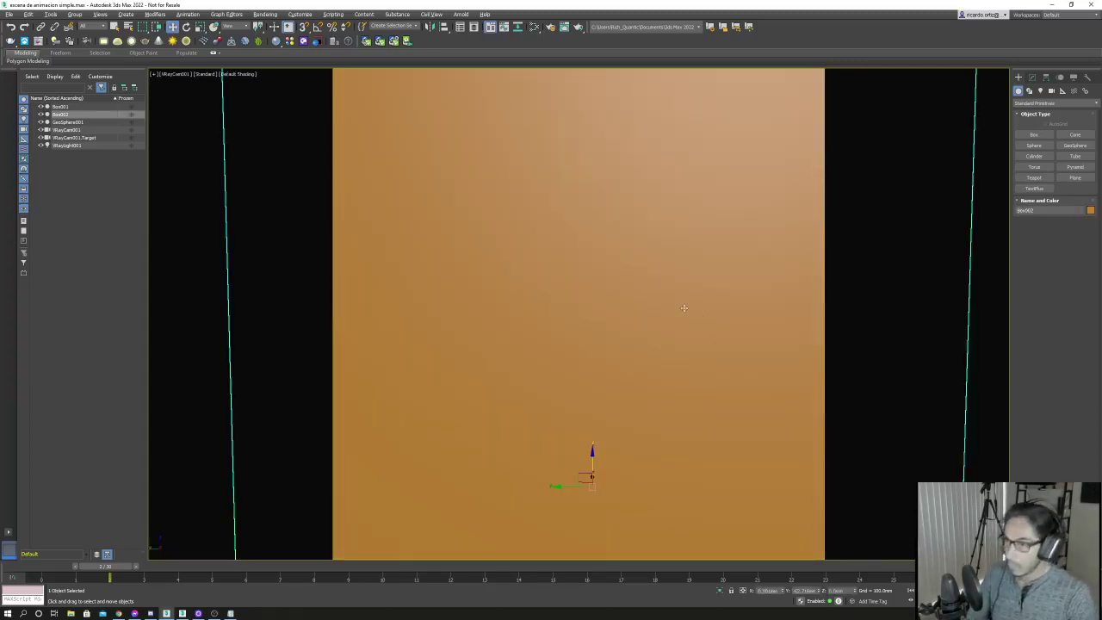
{"action": "key", "text": "F3"}
{"action": "left_click", "coordinate": [662, 295]}
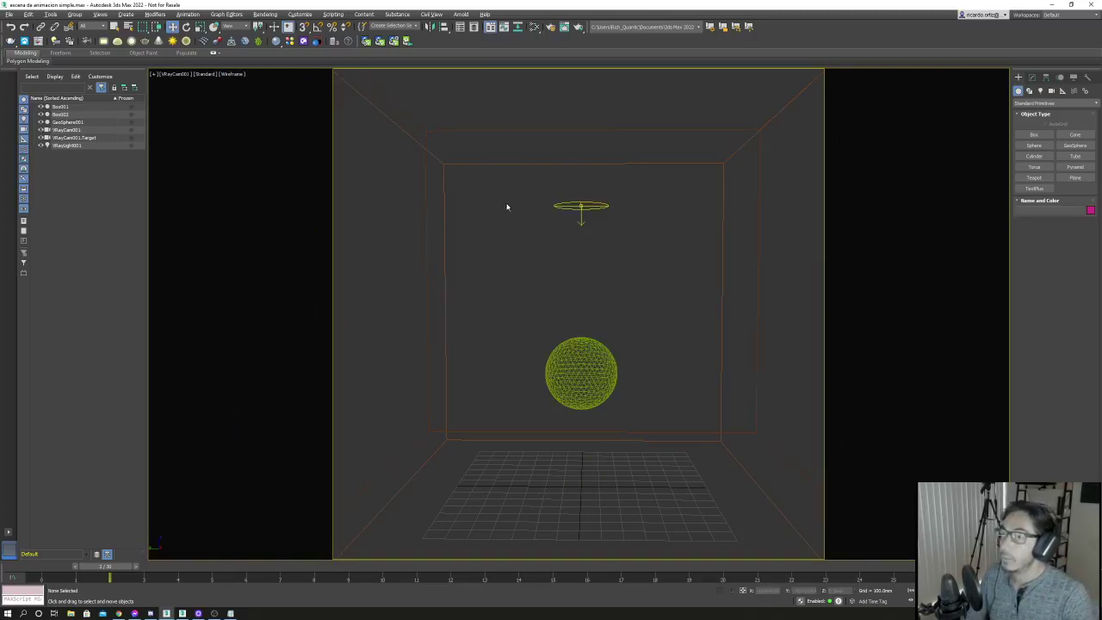
{"action": "left_click", "coordinate": [534, 159]}
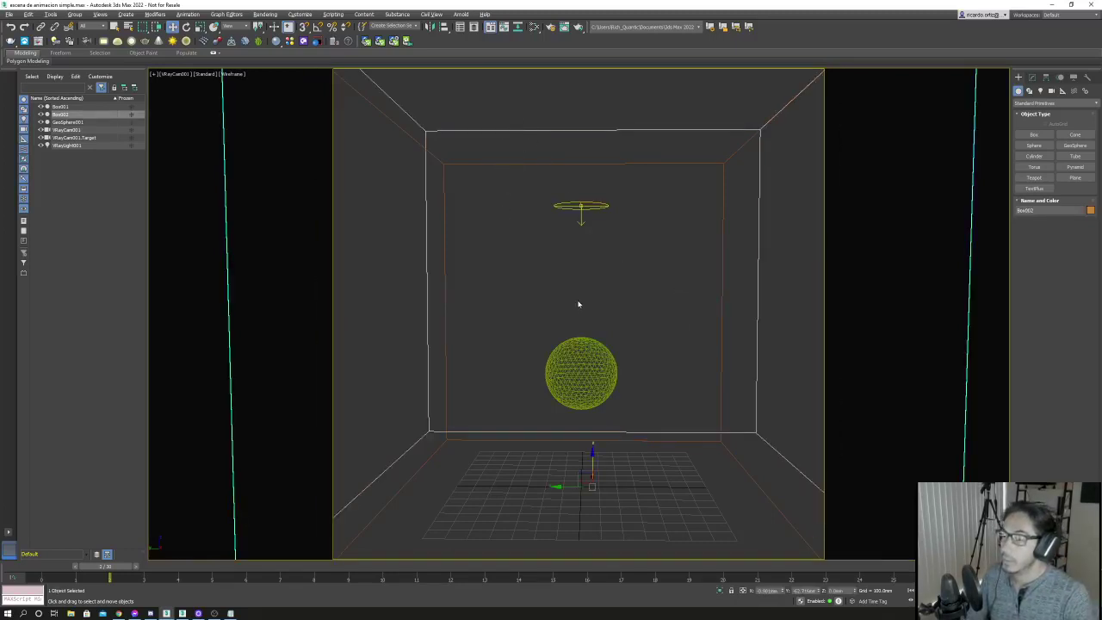
Create a VRayScatterVolume material in the Slate editor, assign it to Box002, scatter radius 100.
{"action": "left_click", "coordinate": [534, 27]}
{"action": "right_click", "coordinate": [96, 242]}
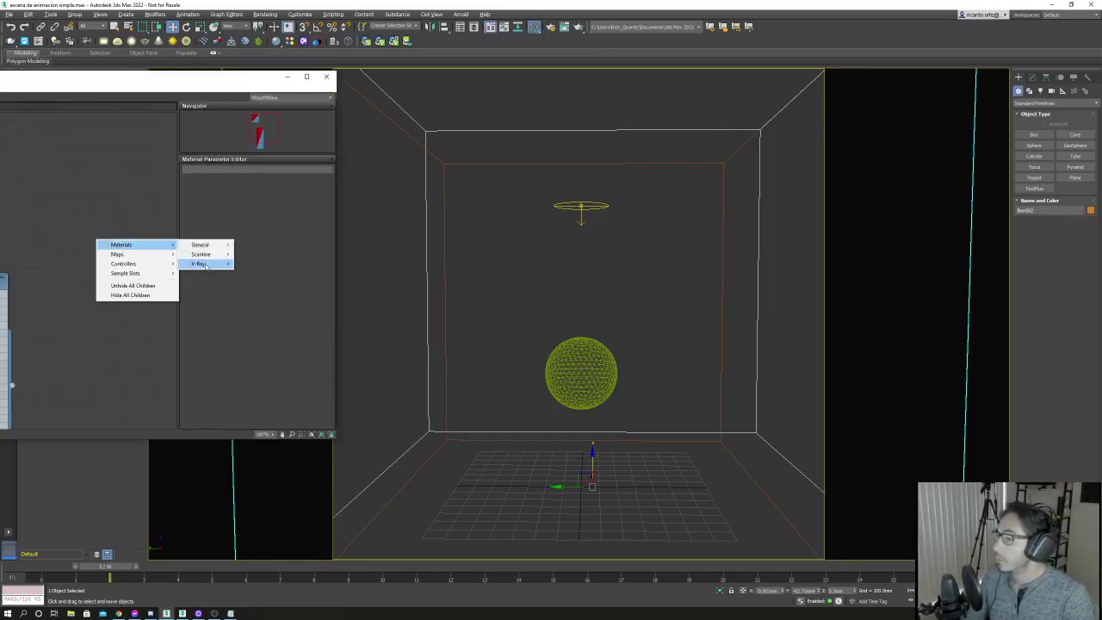
{"action": "mouse_move", "coordinate": [200, 263]}
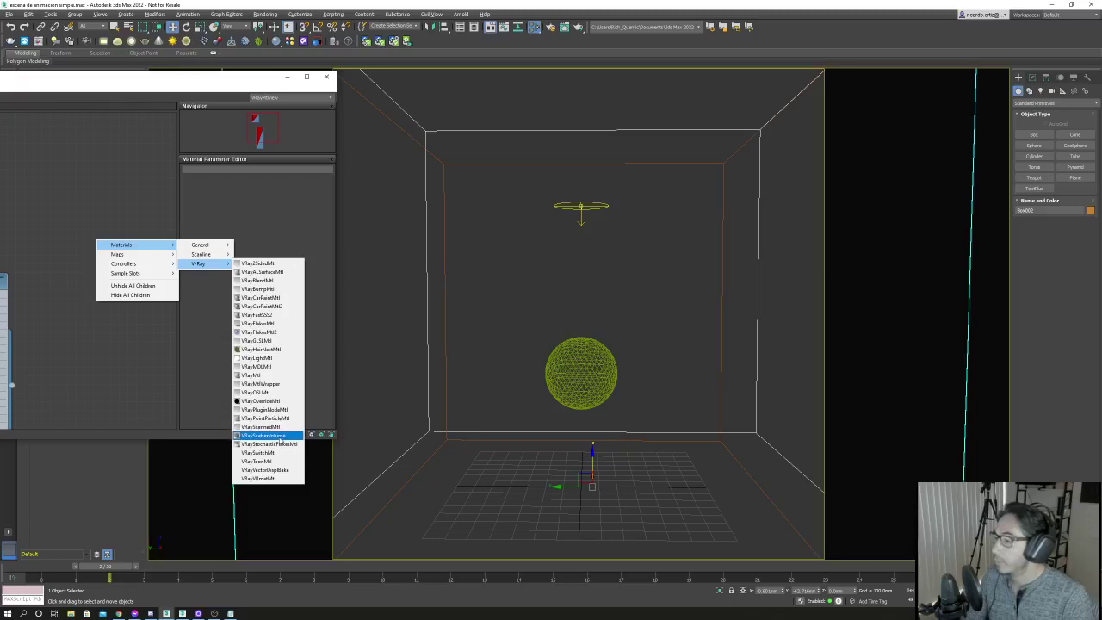
{"action": "left_click", "coordinate": [275, 436]}
{"action": "right_click", "coordinate": [94, 252]}
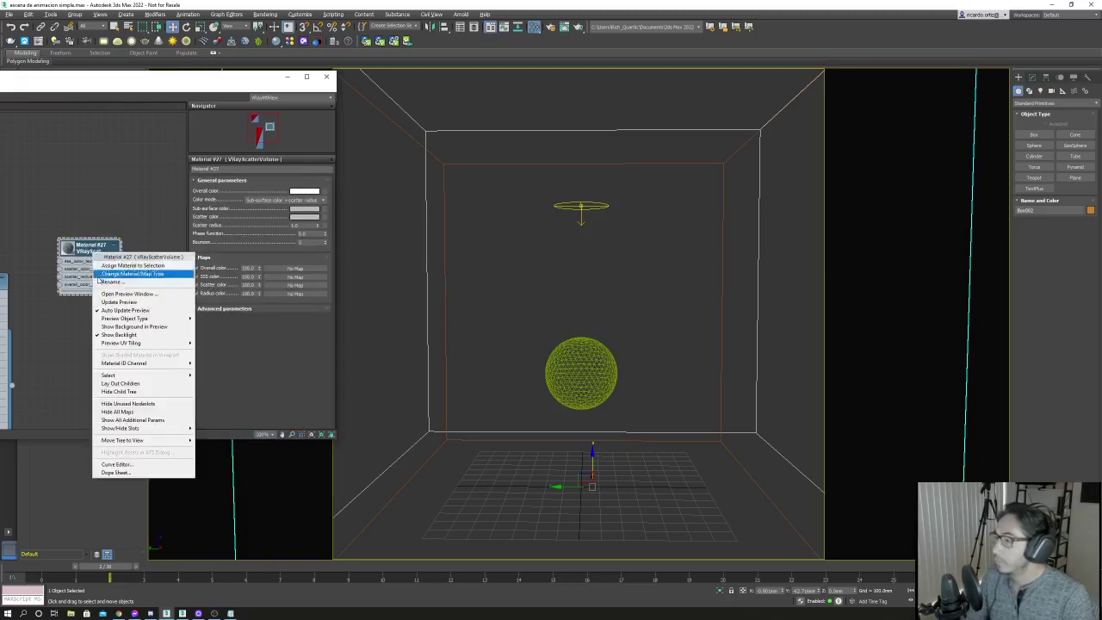
{"action": "left_click", "coordinate": [129, 274]}
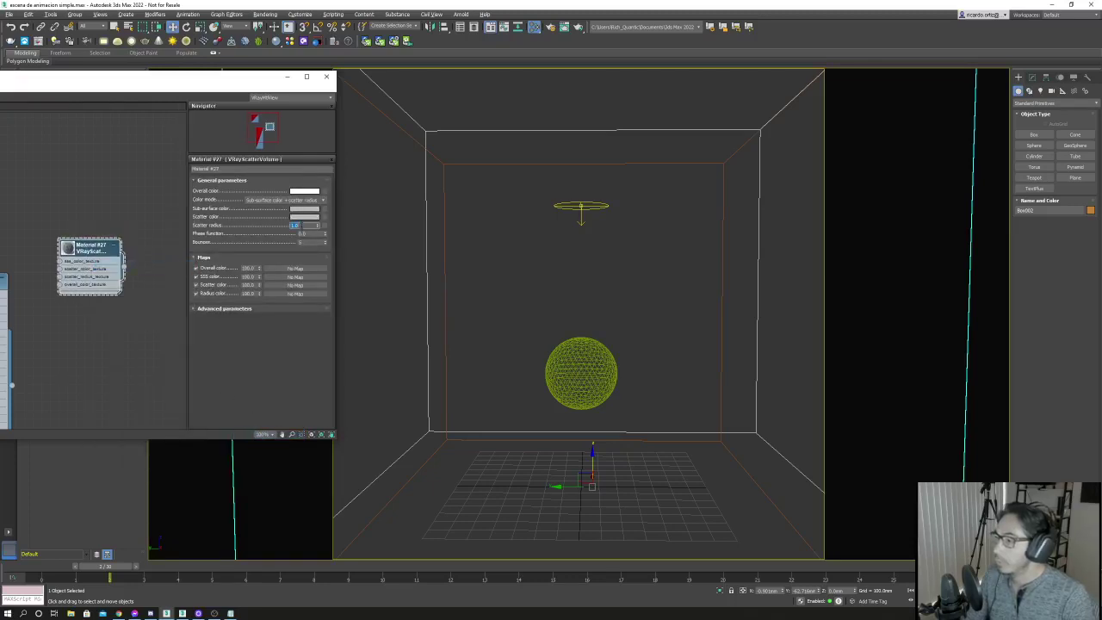
{"action": "type", "text": "100"}
{"action": "key", "text": "Return"}
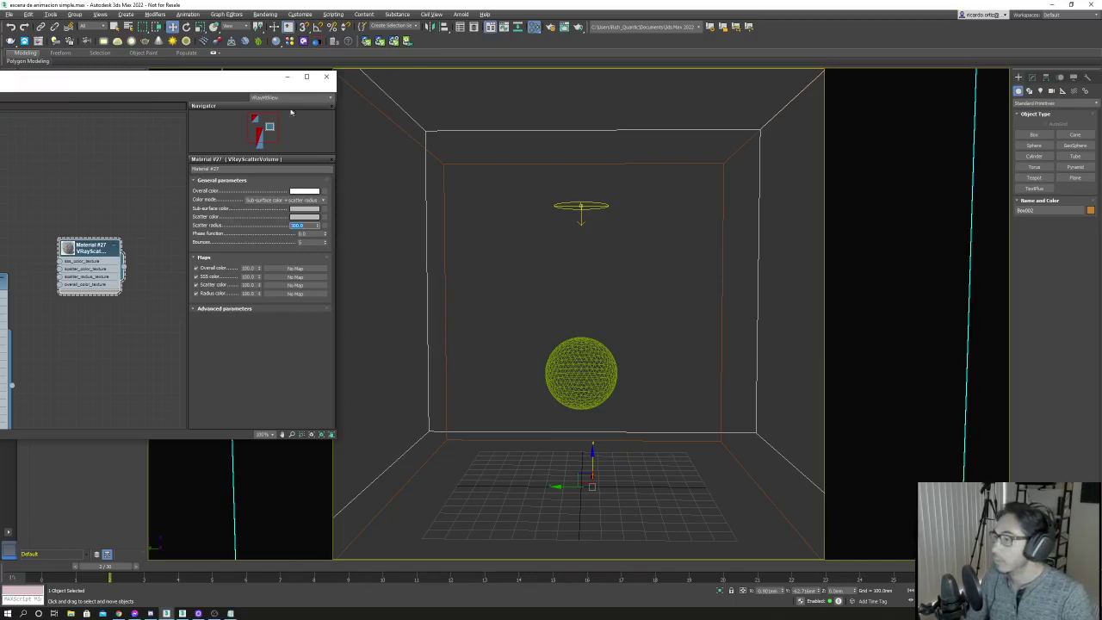
{"action": "left_click", "coordinate": [287, 76]}
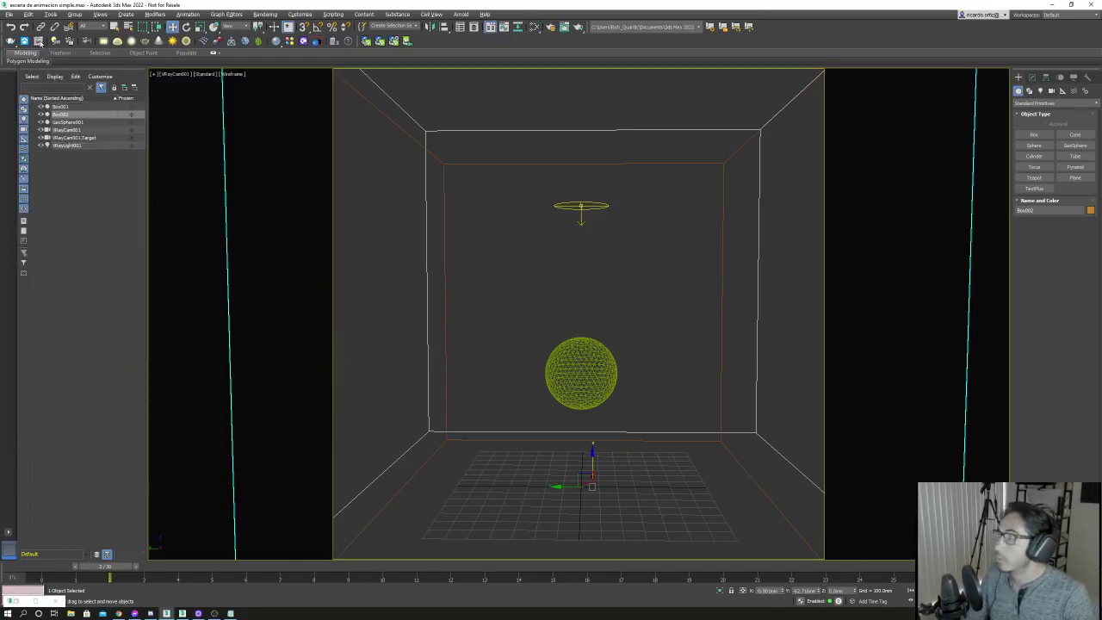
Render the camera view and compare the RGB color and VRayAtmosphere channels.
{"action": "left_click", "coordinate": [39, 41]}
{"action": "left_click_drag", "start_coordinate": [356, 118], "coordinate": [542, 130]}
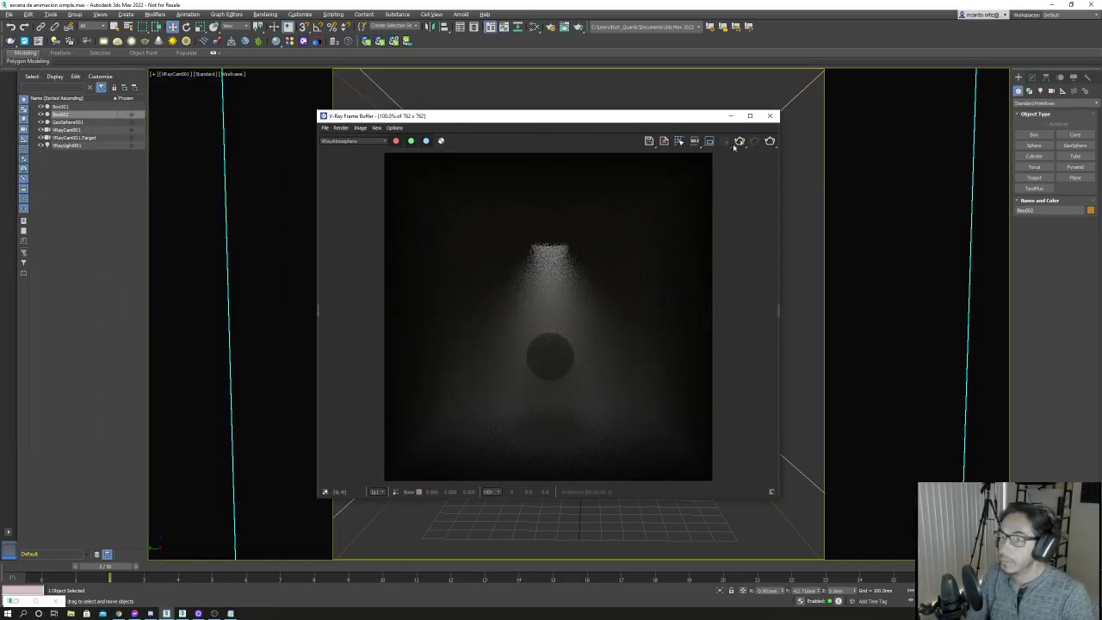
{"action": "left_click", "coordinate": [352, 141]}
{"action": "left_click", "coordinate": [351, 151]}
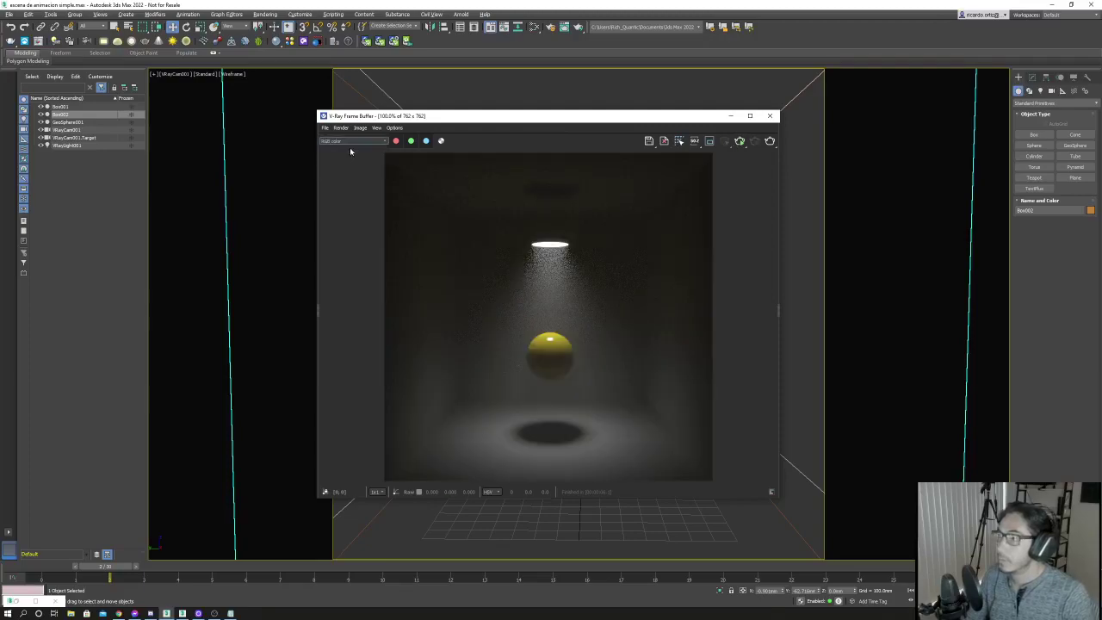
{"action": "left_click", "coordinate": [740, 142]}
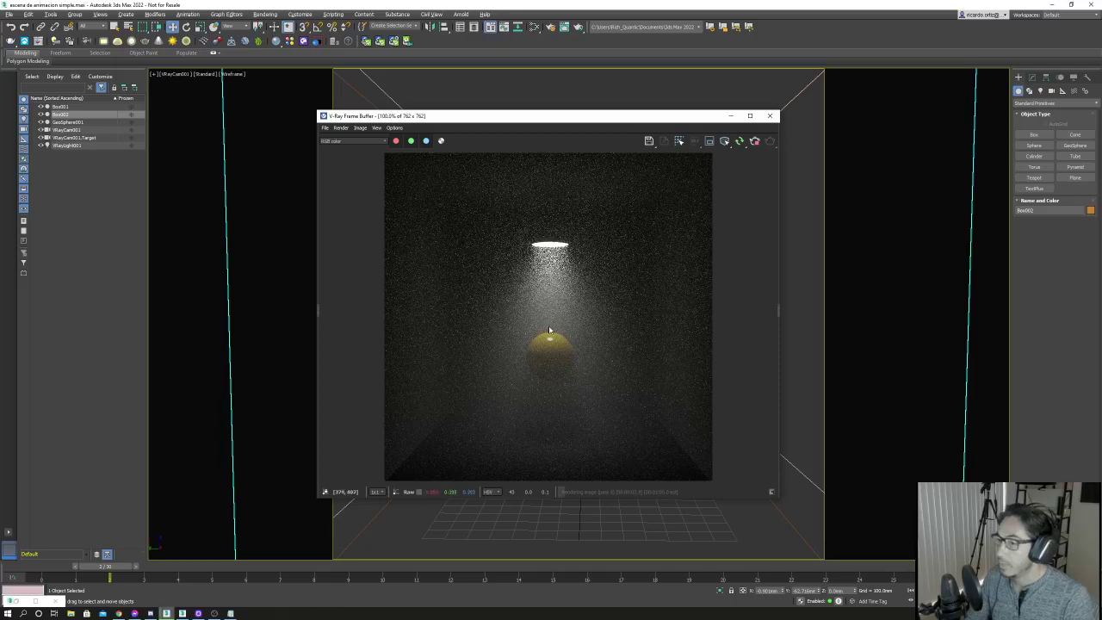
{"action": "left_click", "coordinate": [354, 141]}
{"action": "left_click", "coordinate": [345, 164]}
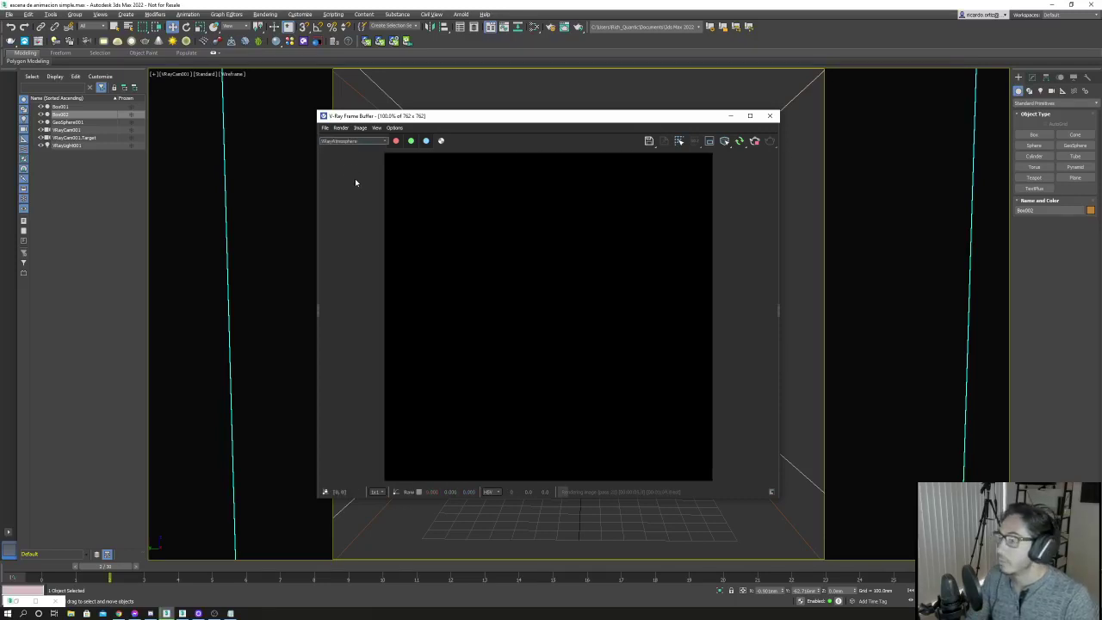
{"action": "left_click", "coordinate": [368, 142]}
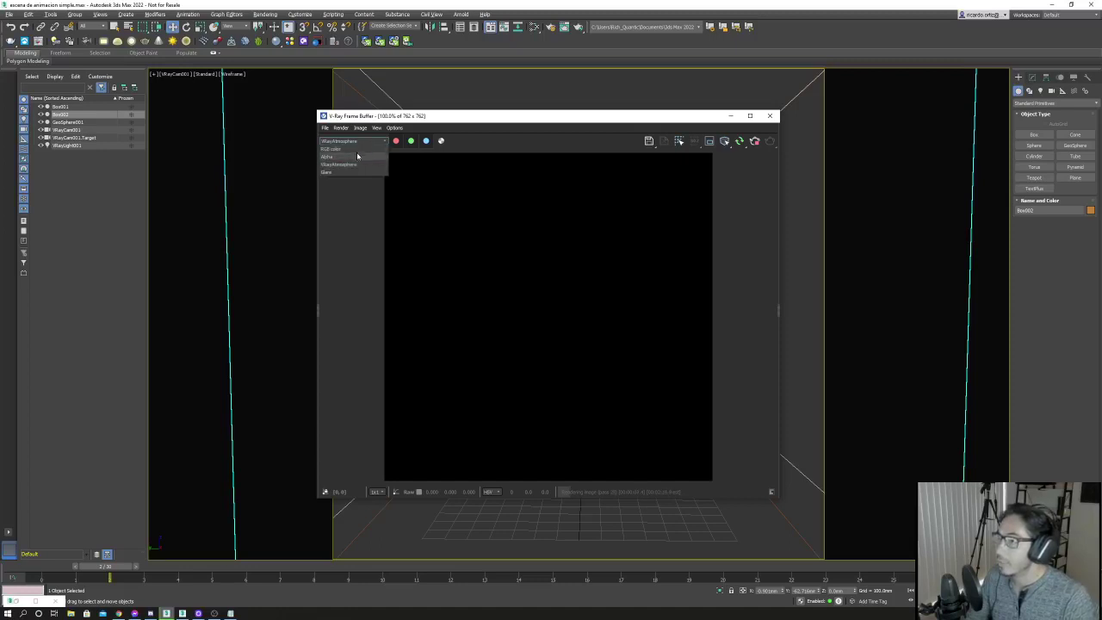
{"action": "left_click", "coordinate": [355, 151]}
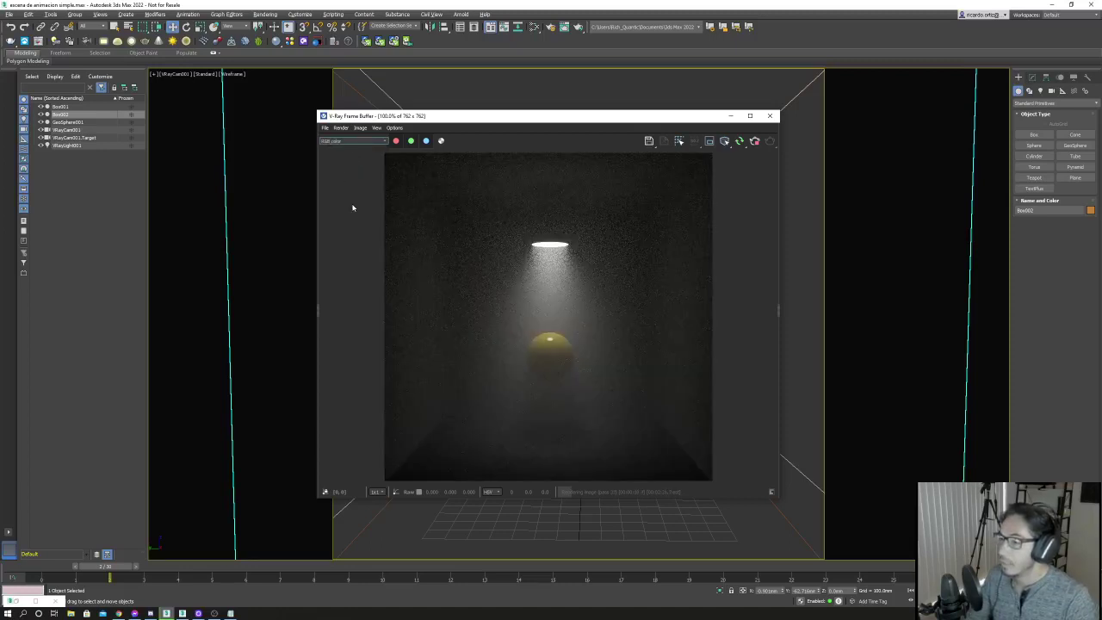
{"action": "left_click_drag", "start_coordinate": [491, 120], "coordinate": [680, 101]}
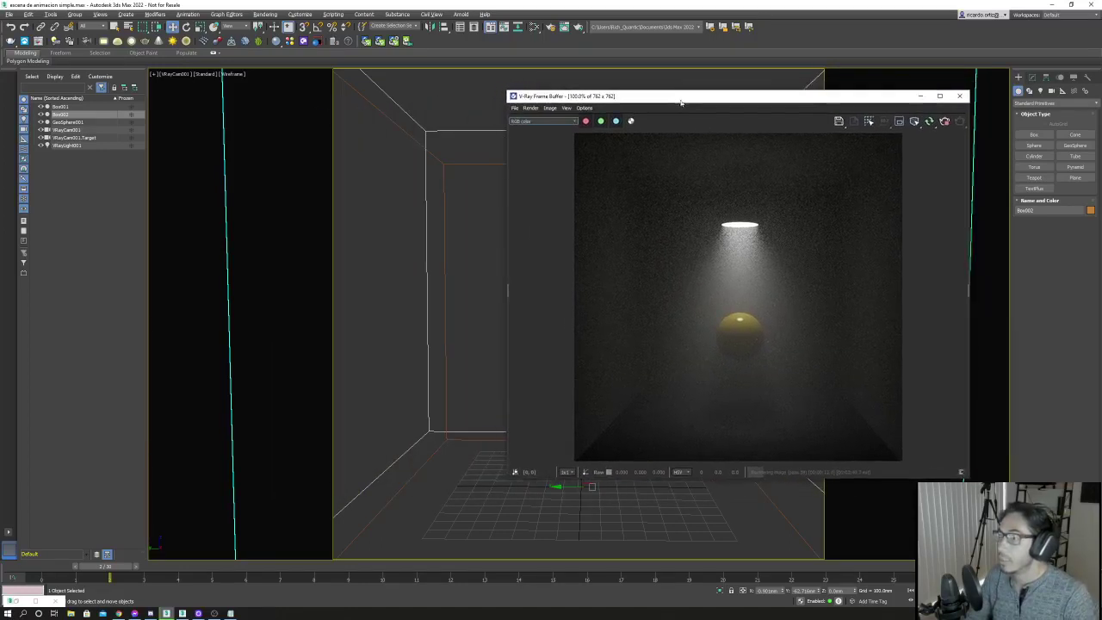
Raise Material #27's scatter radius to 500, then 700.
{"action": "left_click", "coordinate": [531, 27]}
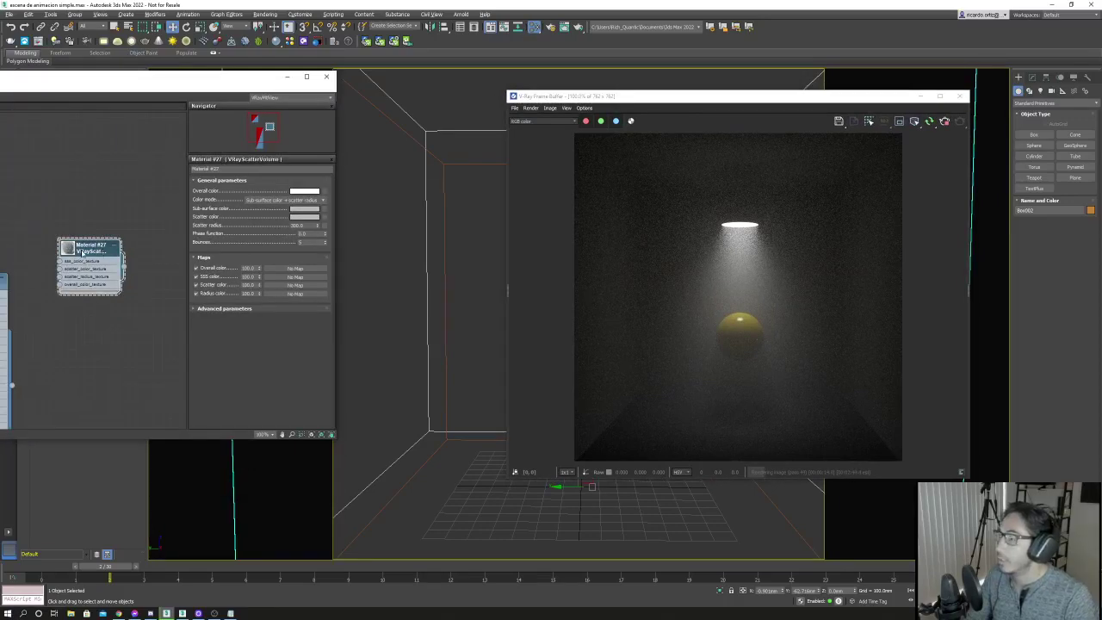
{"action": "left_click_drag", "start_coordinate": [83, 251], "coordinate": [74, 252]}
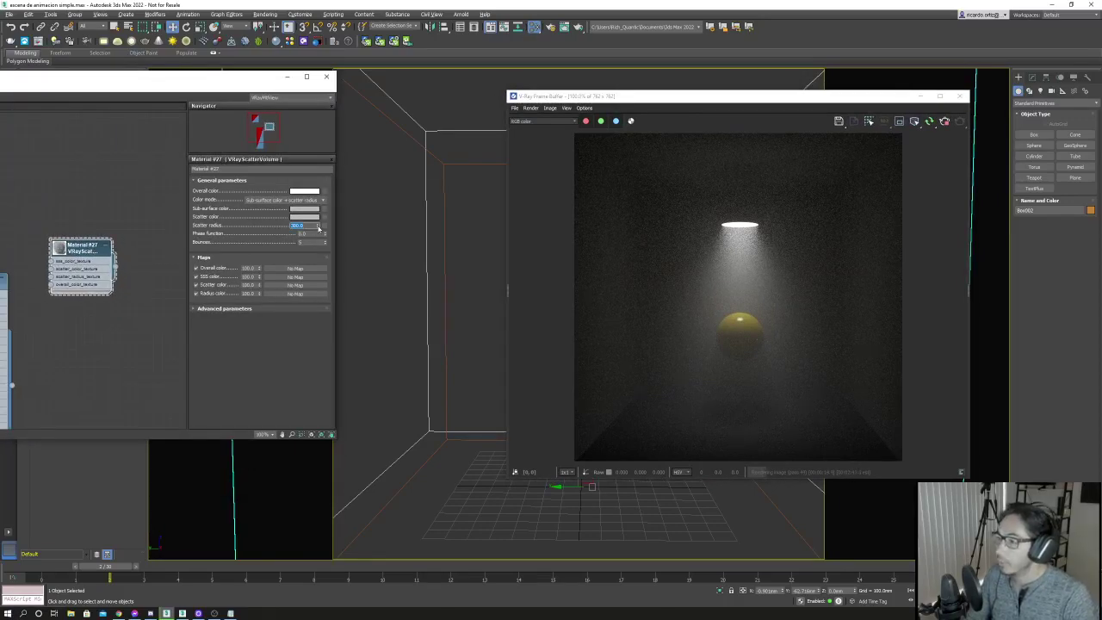
{"action": "type", "text": "500"}
{"action": "key", "text": "Return"}
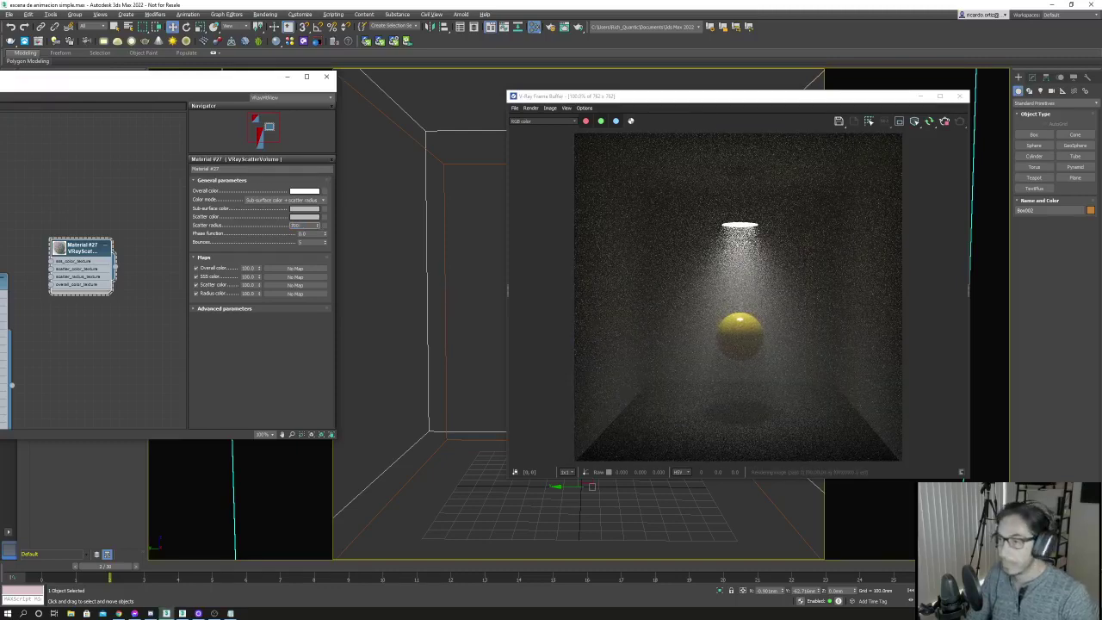
{"action": "type", "text": "700"}
{"action": "key", "text": "Return"}
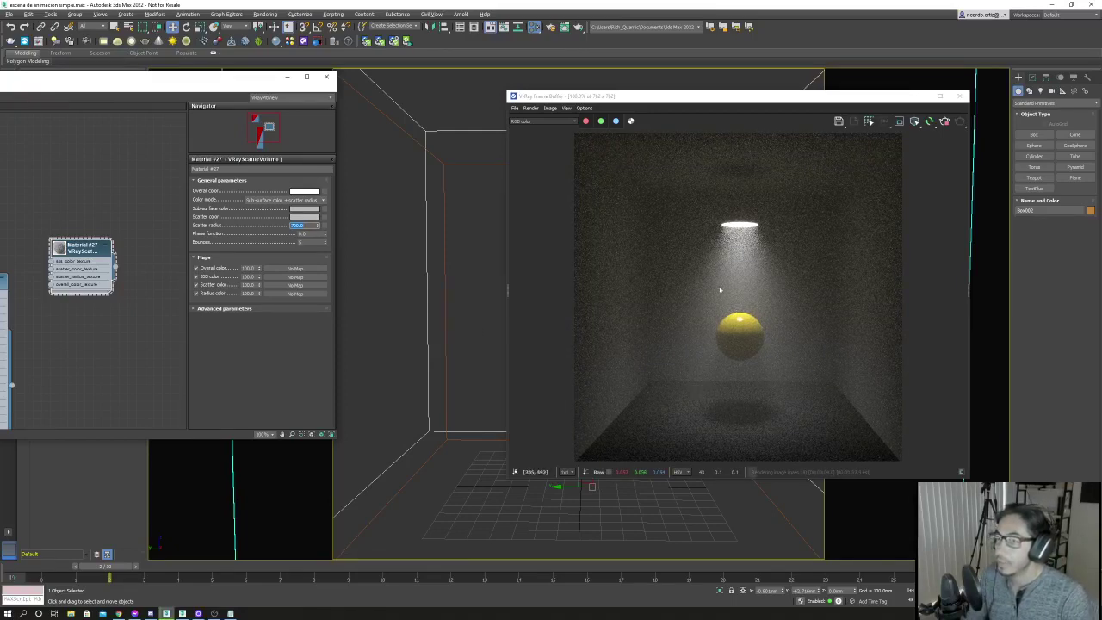
Check the VRayAtmosphere channel again, then stop the render.
{"action": "left_click_drag", "start_coordinate": [603, 96], "coordinate": [525, 93]}
{"action": "left_click", "coordinate": [494, 120]}
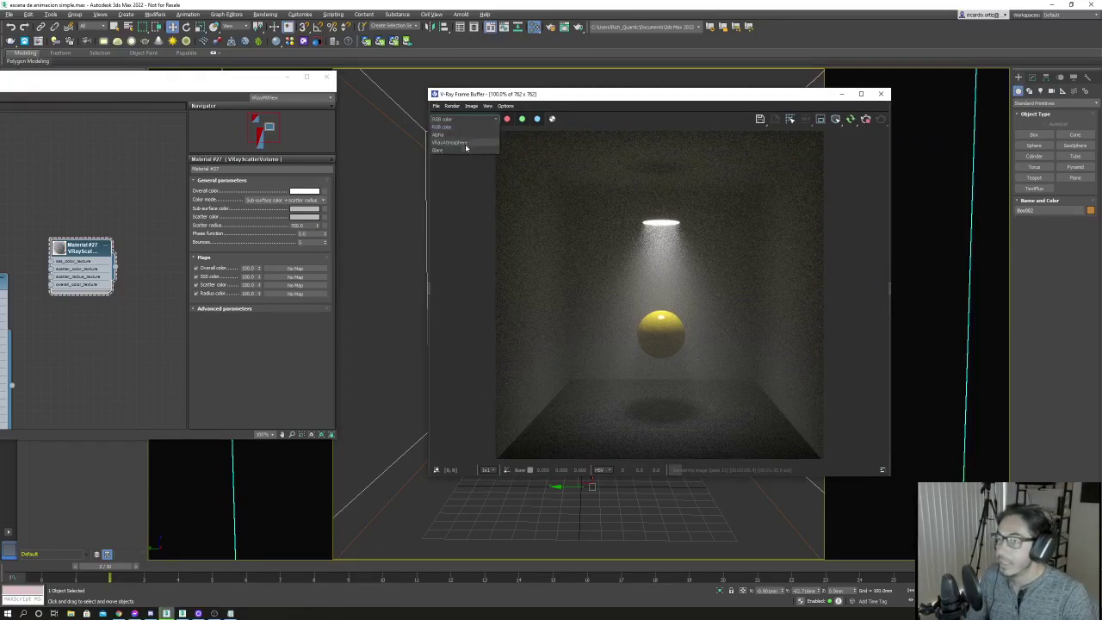
{"action": "left_click", "coordinate": [464, 143]}
{"action": "left_click", "coordinate": [469, 127]}
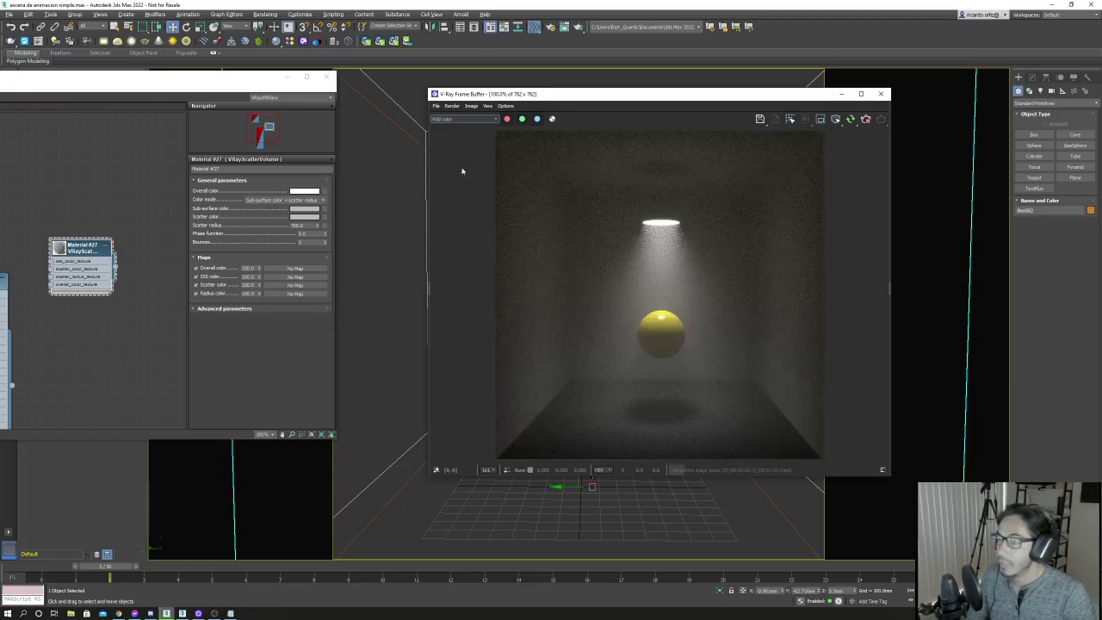
{"action": "left_click", "coordinate": [865, 120]}
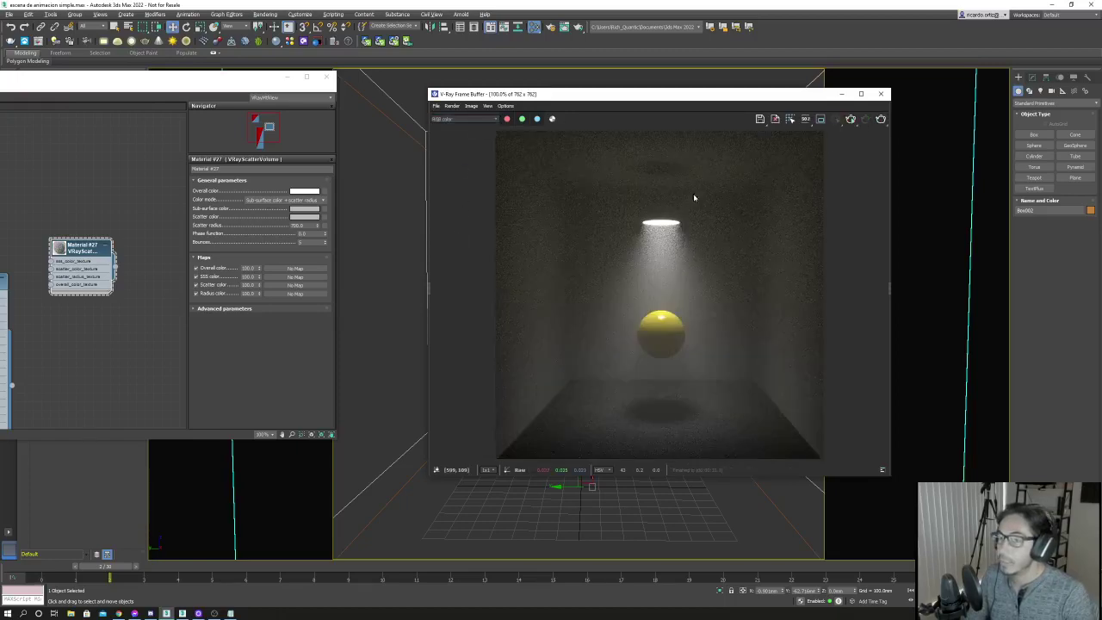
{"action": "left_click_drag", "start_coordinate": [646, 93], "coordinate": [694, 133]}
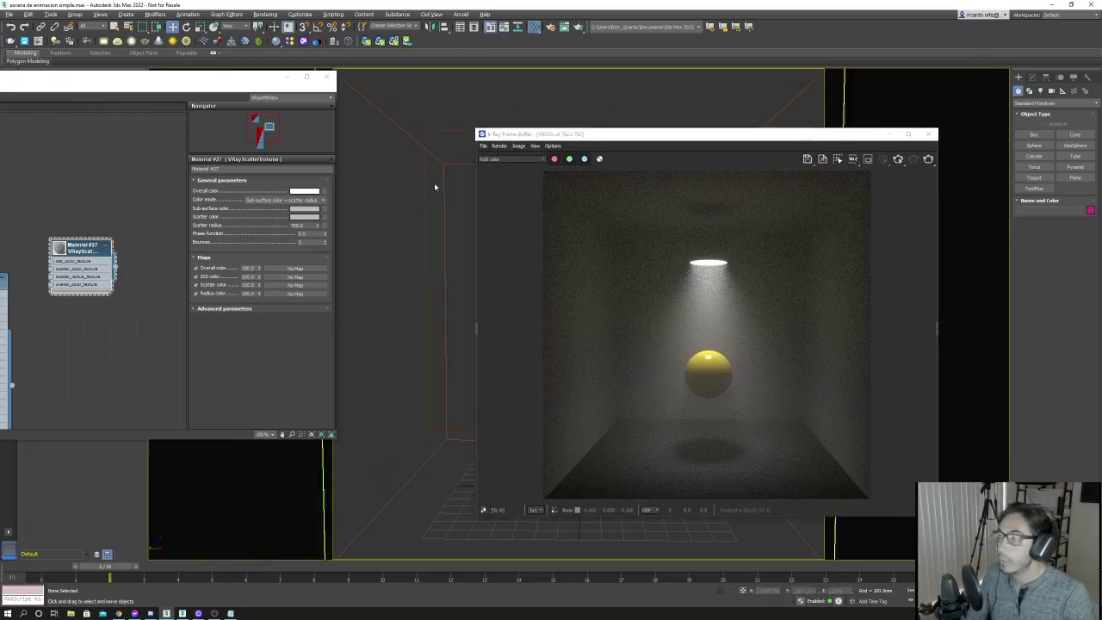
{"action": "left_click", "coordinate": [411, 206]}
Hide the selected box and re-render the scene without it.
{"action": "right_click", "coordinate": [377, 197]}
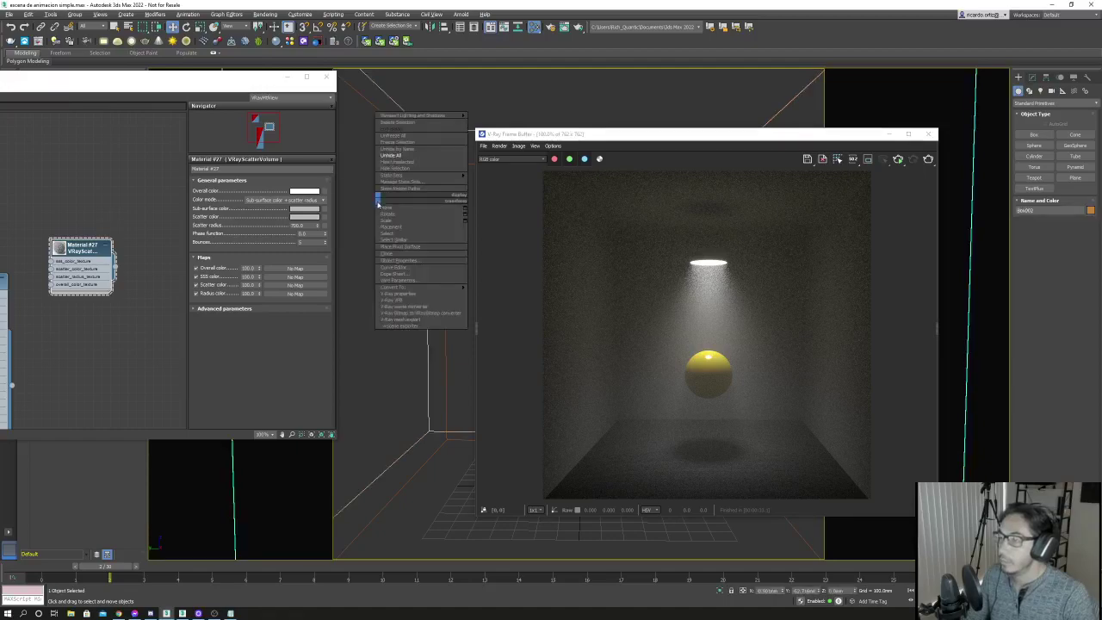
{"action": "left_click", "coordinate": [411, 169]}
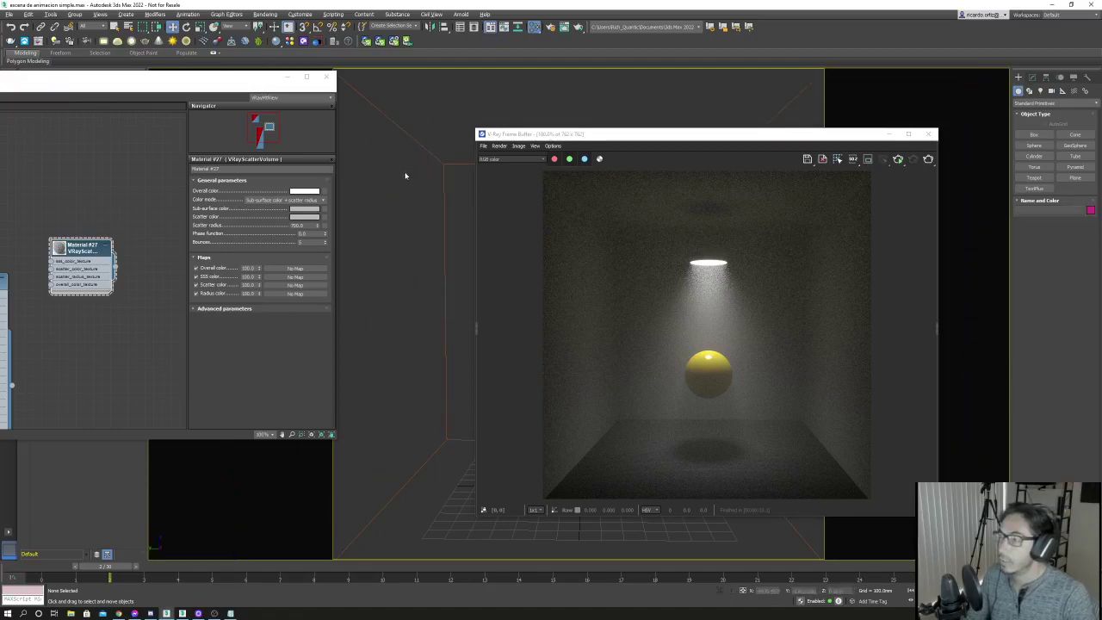
{"action": "left_click", "coordinate": [898, 161]}
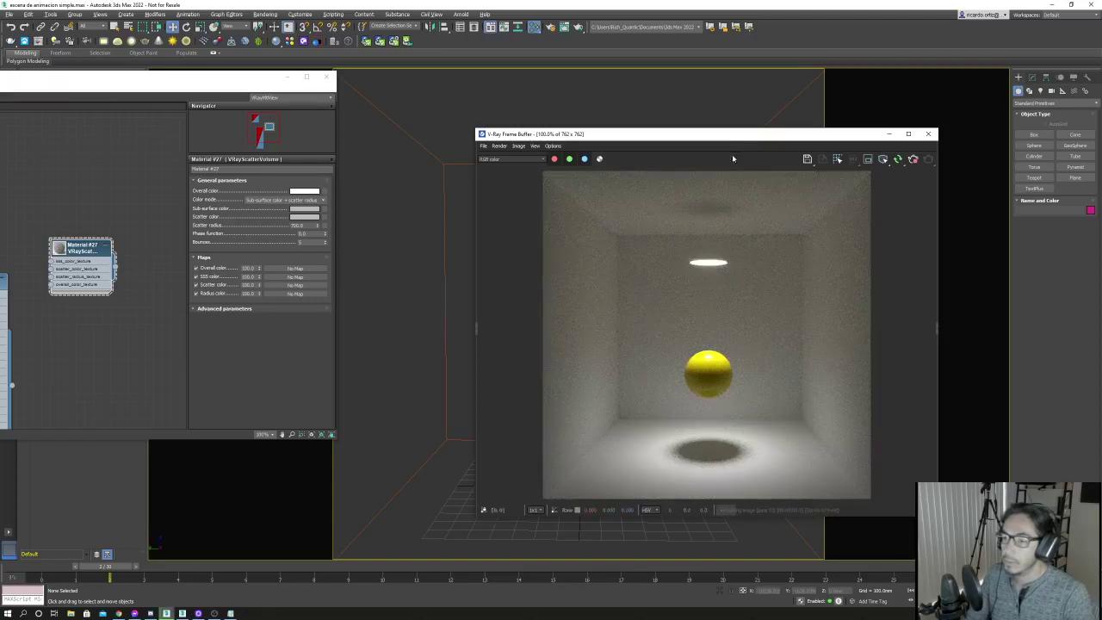
{"action": "left_click_drag", "start_coordinate": [727, 140], "coordinate": [682, 120]}
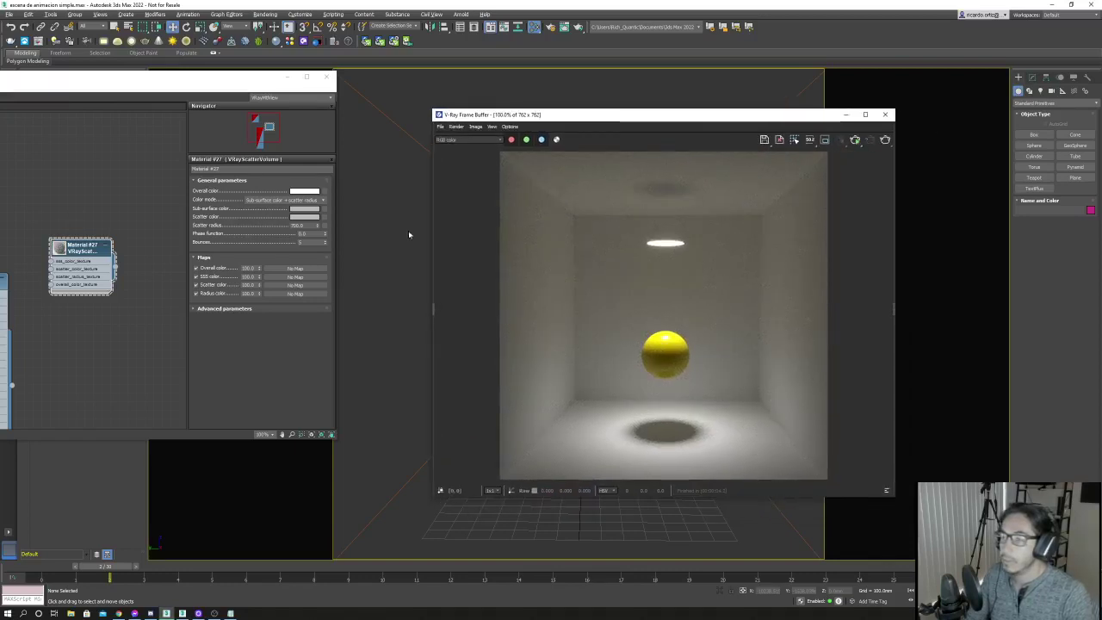
Select VRayEnvironmentFog in Environment and Effects and re-render with Shift+Q.
{"action": "key", "text": "8"}
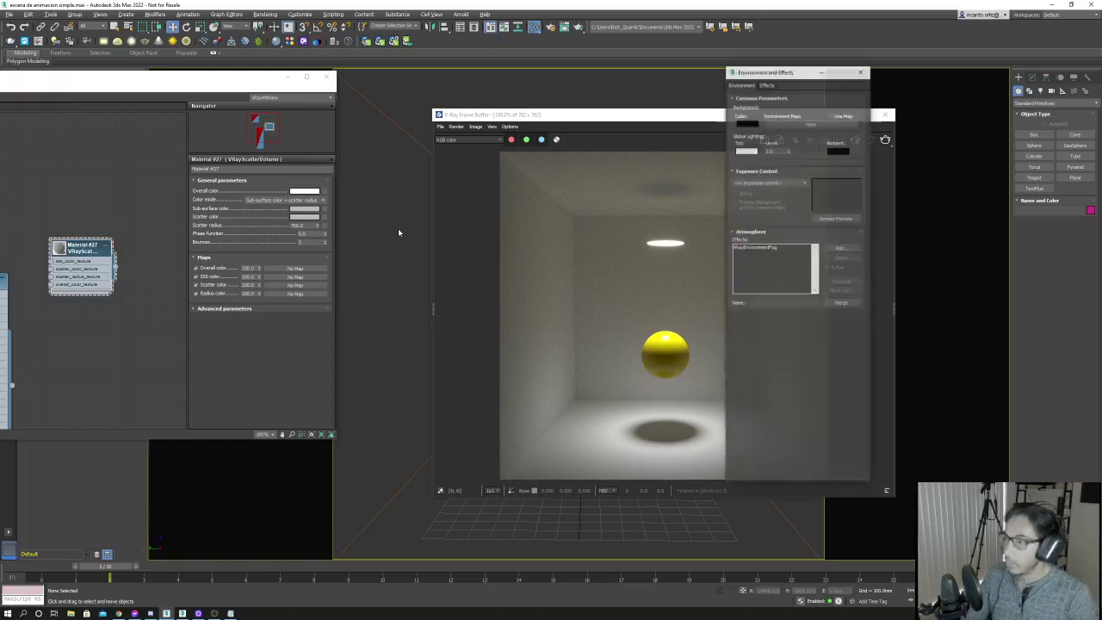
{"action": "left_click", "coordinate": [747, 247]}
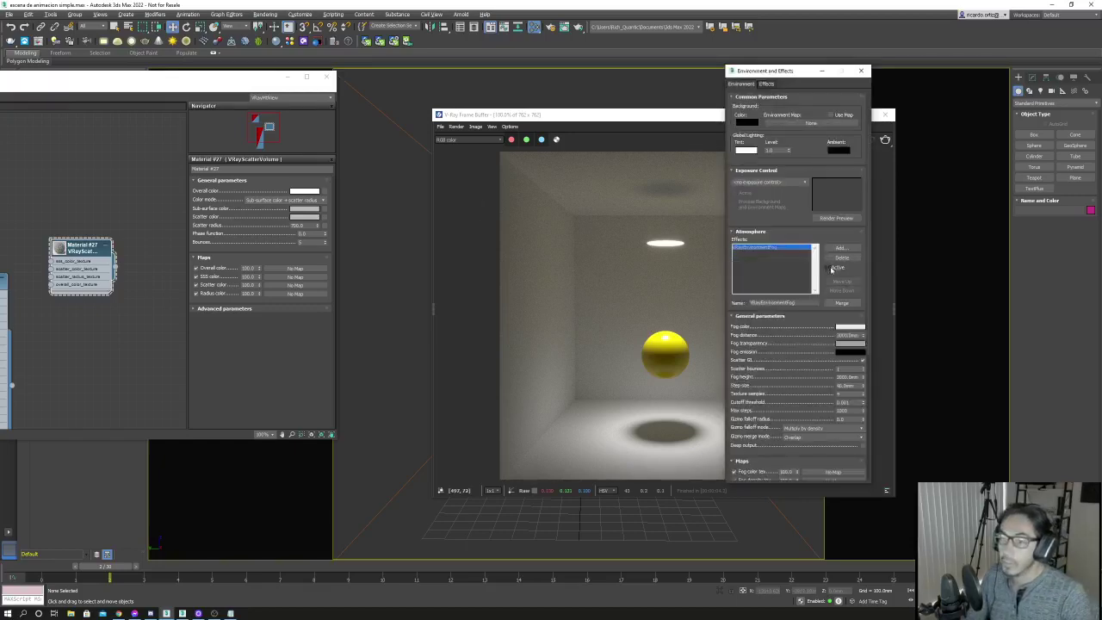
{"action": "left_click", "coordinate": [618, 126]}
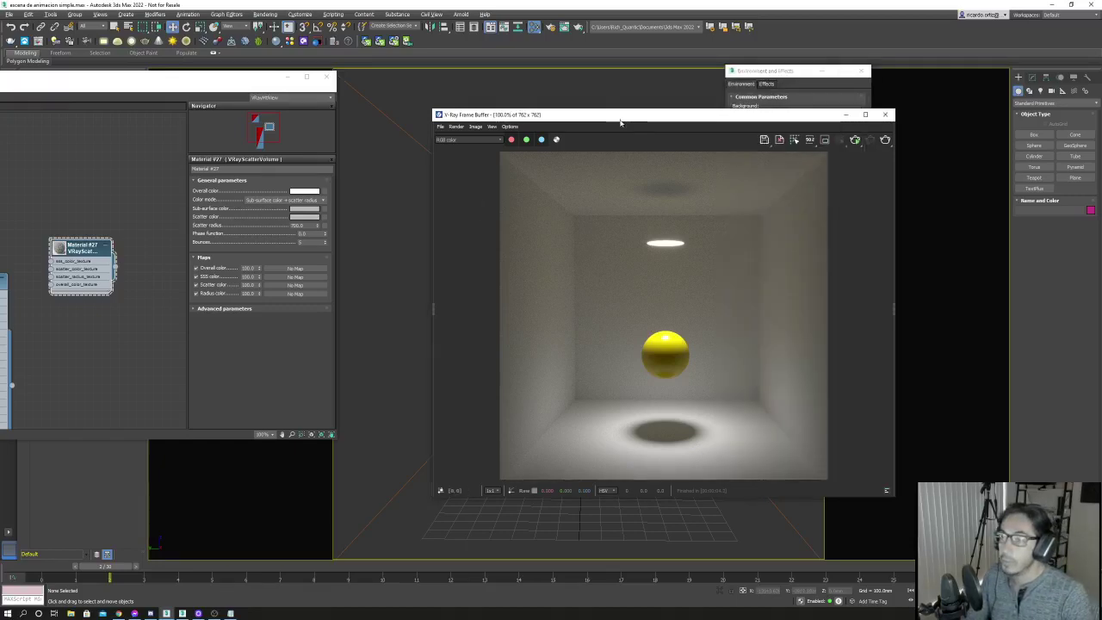
{"action": "key", "text": "shift+q"}
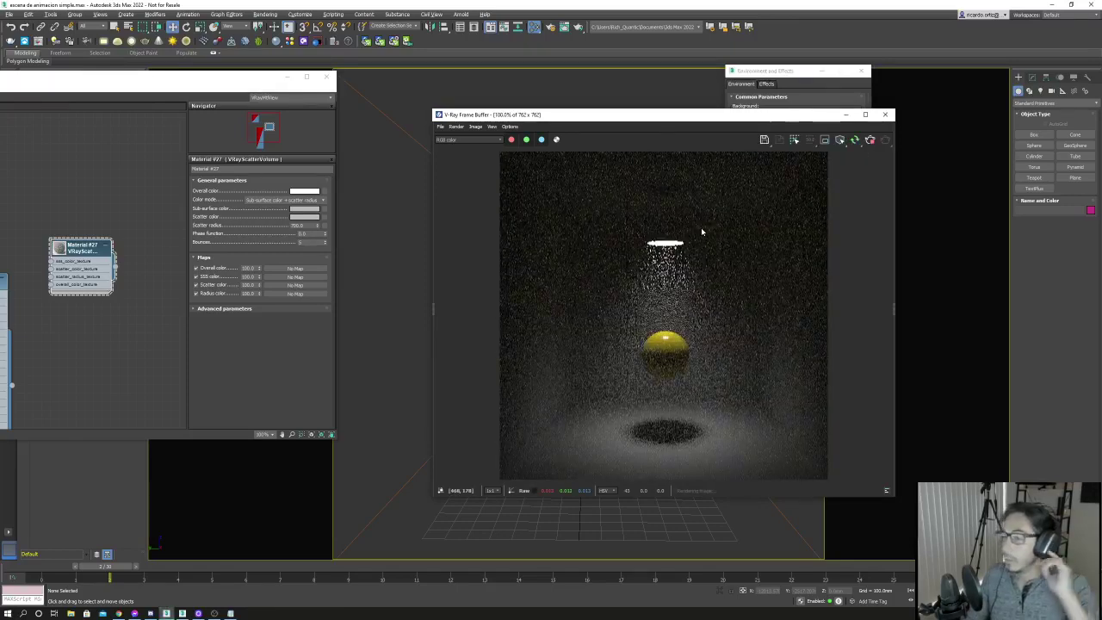
{"action": "left_click", "coordinate": [497, 140]}
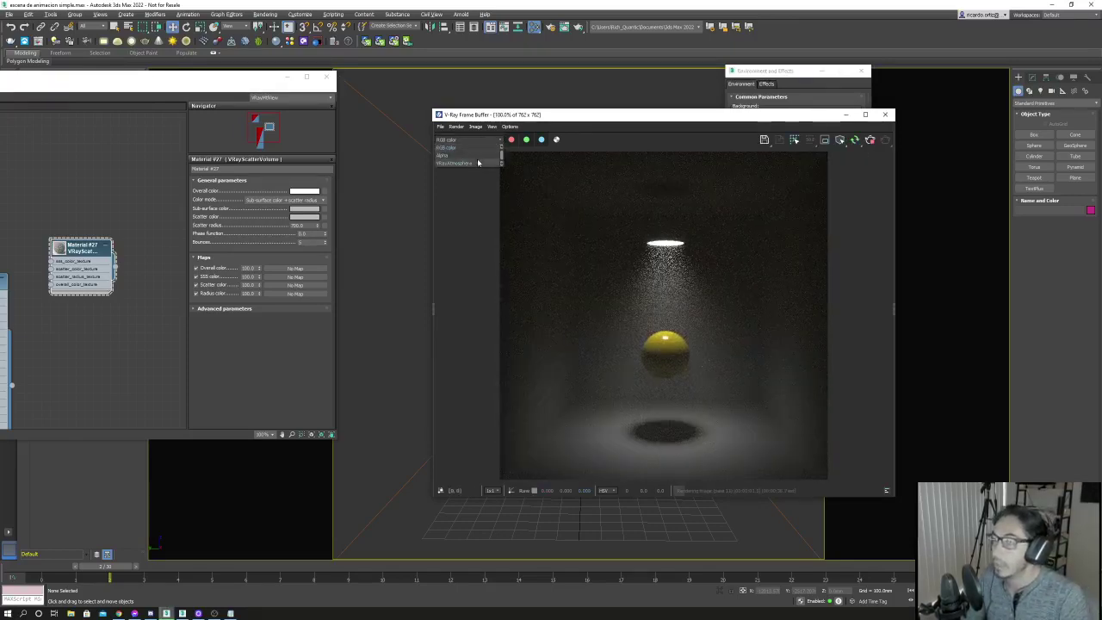
Preview the VRayAtmosphere fog-only pass, then return to the RGB color render.
{"action": "left_click", "coordinate": [465, 162]}
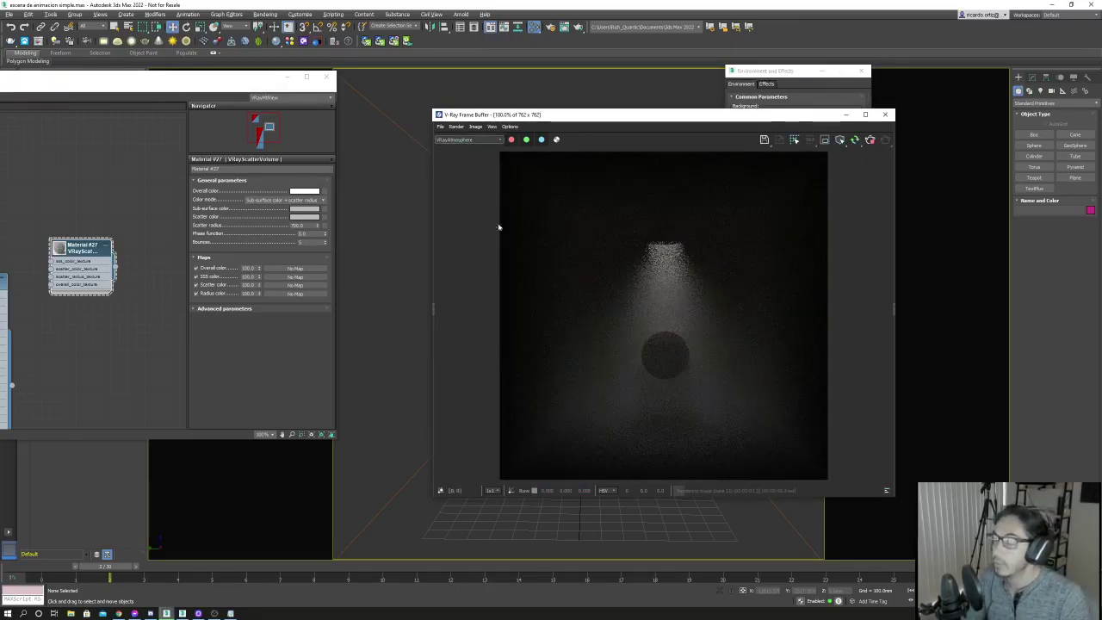
{"action": "left_click", "coordinate": [469, 139]}
{"action": "left_click", "coordinate": [456, 149]}
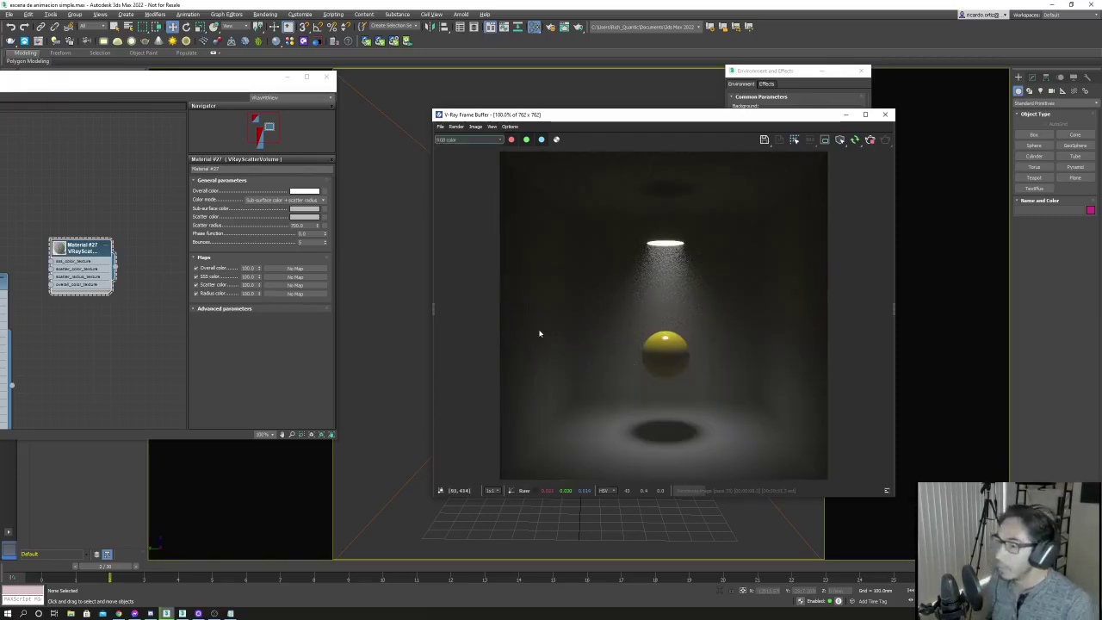
Arrange the frame buffer and Environment windows side by side, then switch to the tutorial in Chrome.
{"action": "left_click_drag", "start_coordinate": [653, 115], "coordinate": [587, 122]}
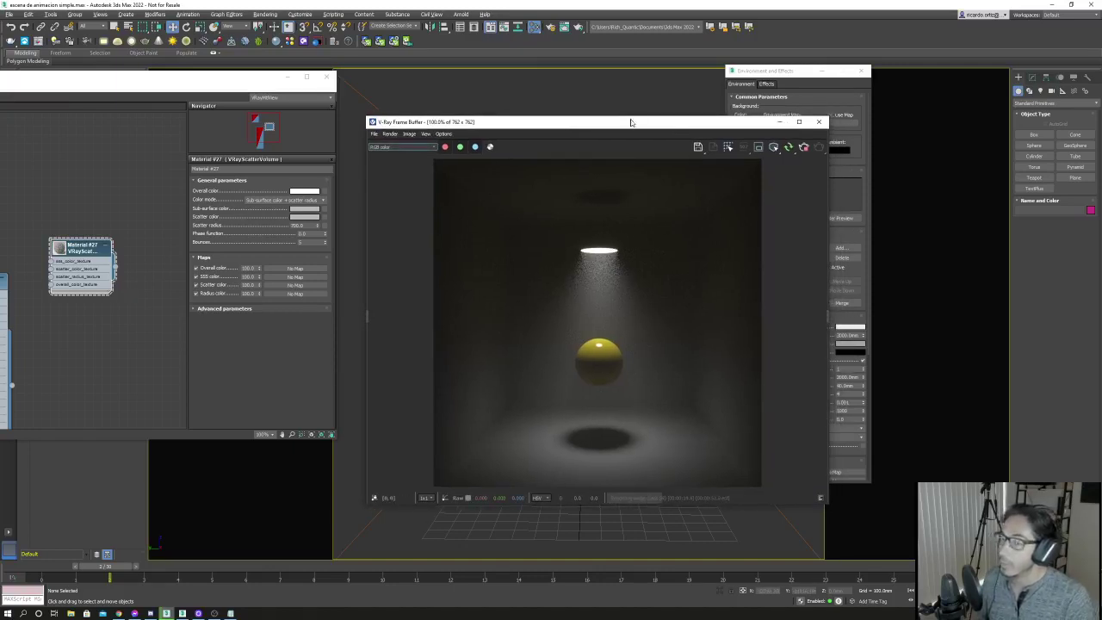
{"action": "left_click_drag", "start_coordinate": [631, 122], "coordinate": [636, 128]}
{"action": "left_click_drag", "start_coordinate": [789, 75], "coordinate": [891, 73]}
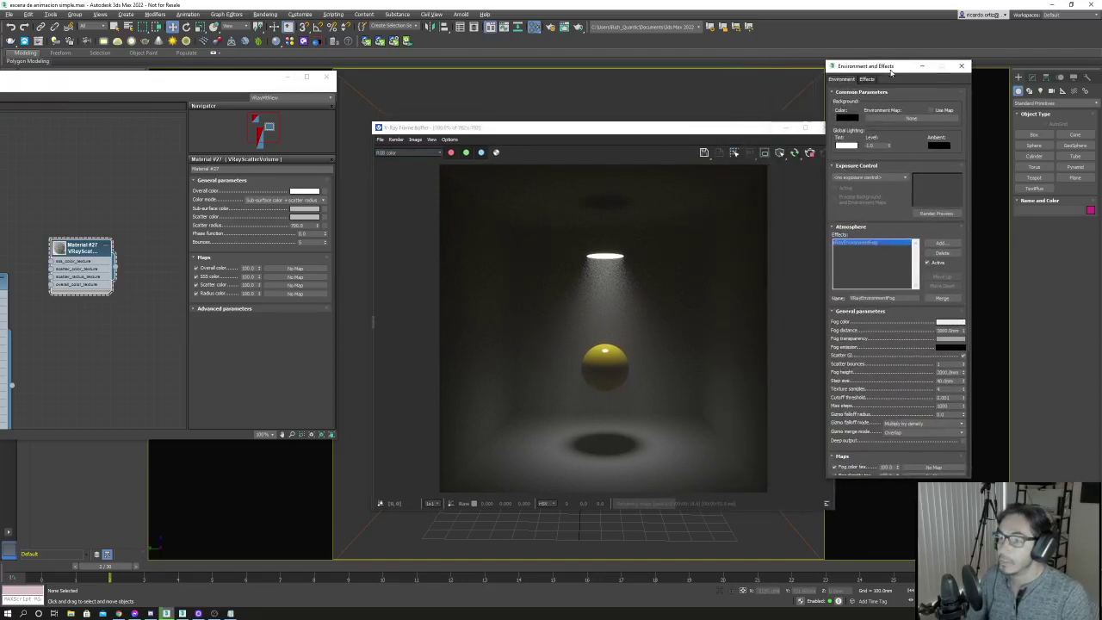
{"action": "left_click_drag", "start_coordinate": [656, 137], "coordinate": [650, 114]}
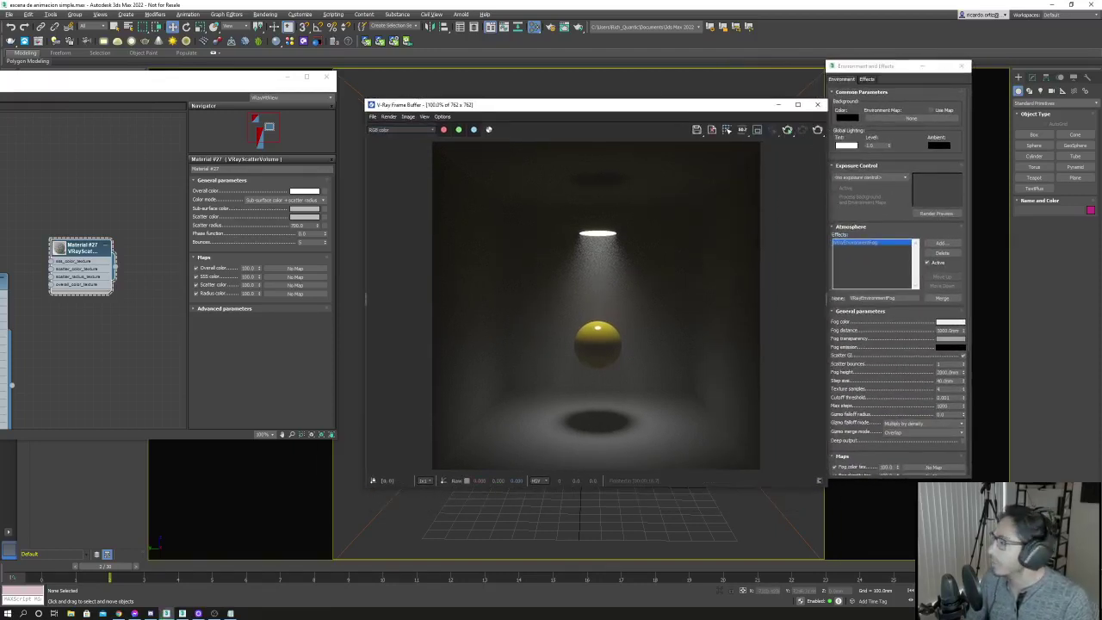
{"action": "key", "text": "alt+Tab"}
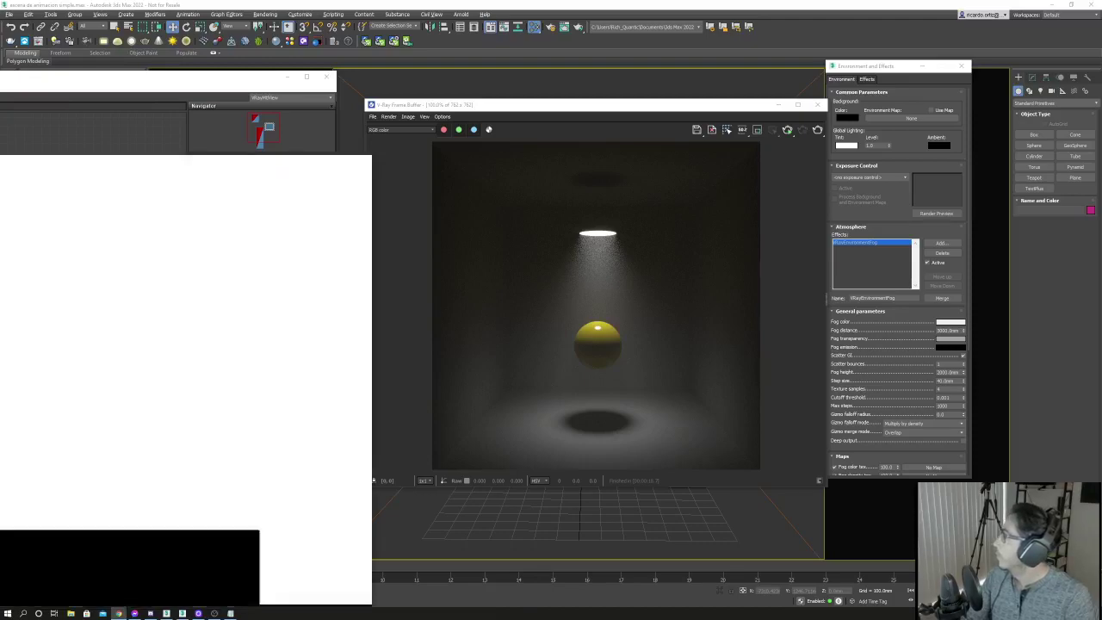
{"action": "key", "text": "alt+Tab"}
Play the 3ds Max 2016 tutorial fullscreen and start skipping ahead.
{"action": "left_click", "coordinate": [719, 385]}
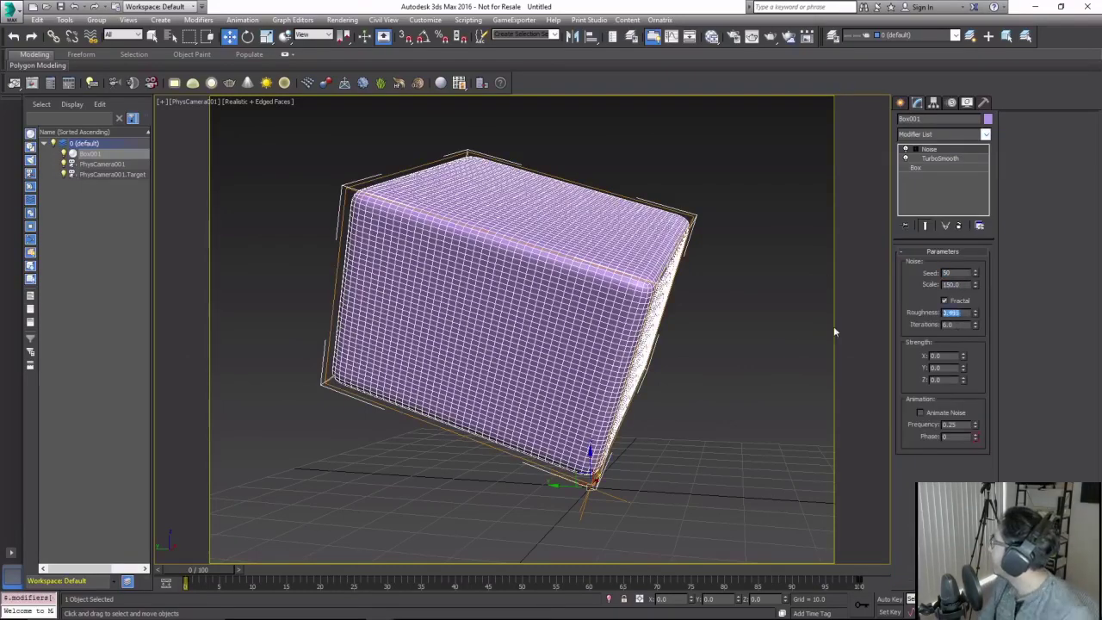
{"action": "left_click", "coordinate": [934, 357]}
{"action": "type", "text": "5"}
{"action": "key", "text": "Tab"}
{"action": "type", "text": "3"}
{"action": "key", "text": "Return"}
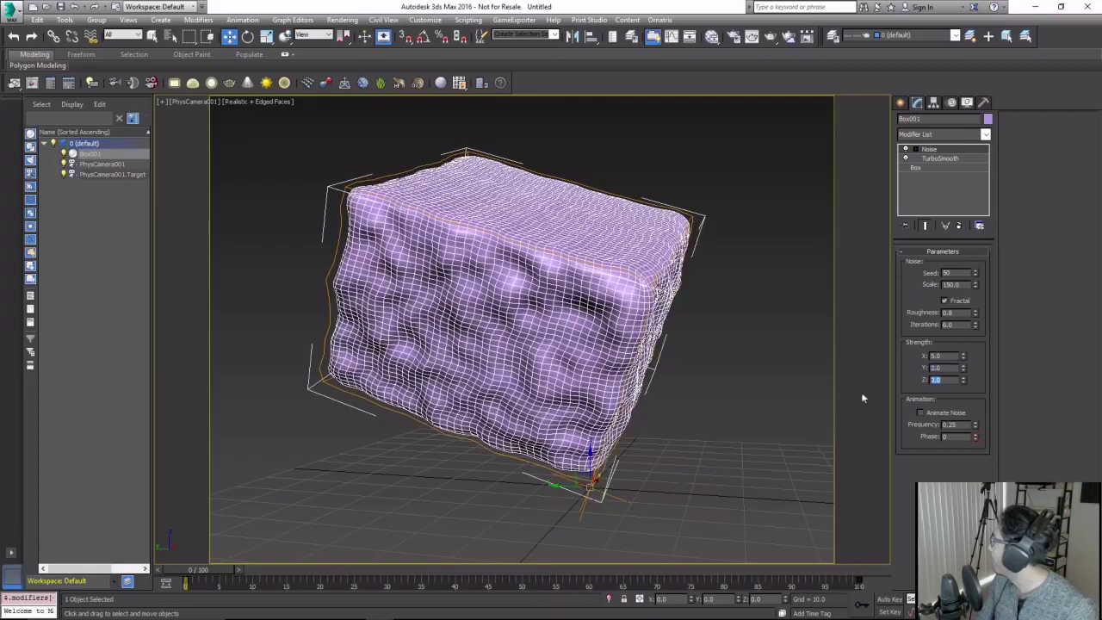
{"action": "left_click_drag", "start_coordinate": [974, 285], "coordinate": [975, 258]}
{"action": "key", "text": "F4"}
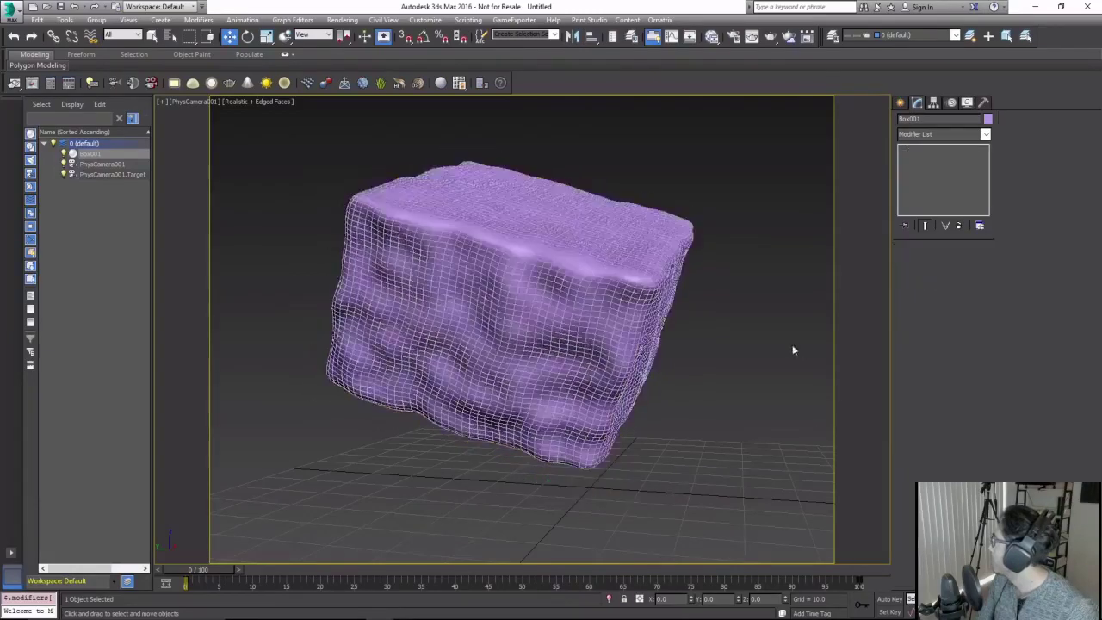
{"action": "key", "text": "ctrl+d"}
{"action": "key", "text": "p"}
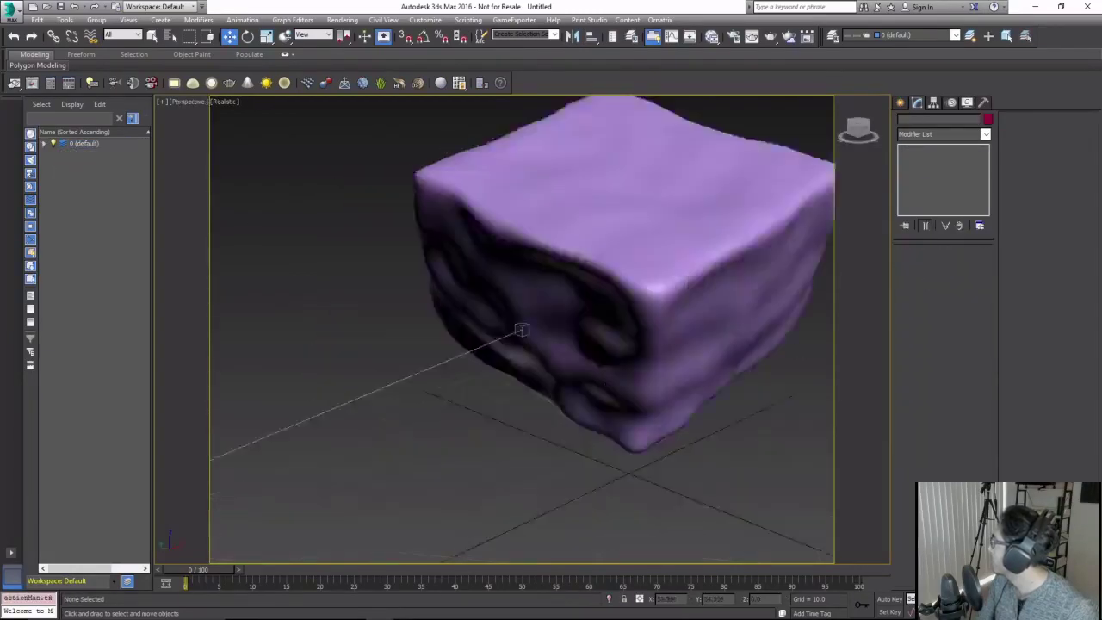
{"action": "scroll", "coordinate": [529, 455], "scroll_direction": "down", "scroll_amount": 5}
{"action": "key", "text": "t"}
{"action": "left_click", "coordinate": [175, 83]}
Skip through the tutorial's noise setup on the cube.
{"action": "left_click_drag", "start_coordinate": [561, 258], "coordinate": [709, 454]}
{"action": "middle_click_drag", "start_coordinate": [709, 455], "coordinate": [602, 388], "text": "alt"}
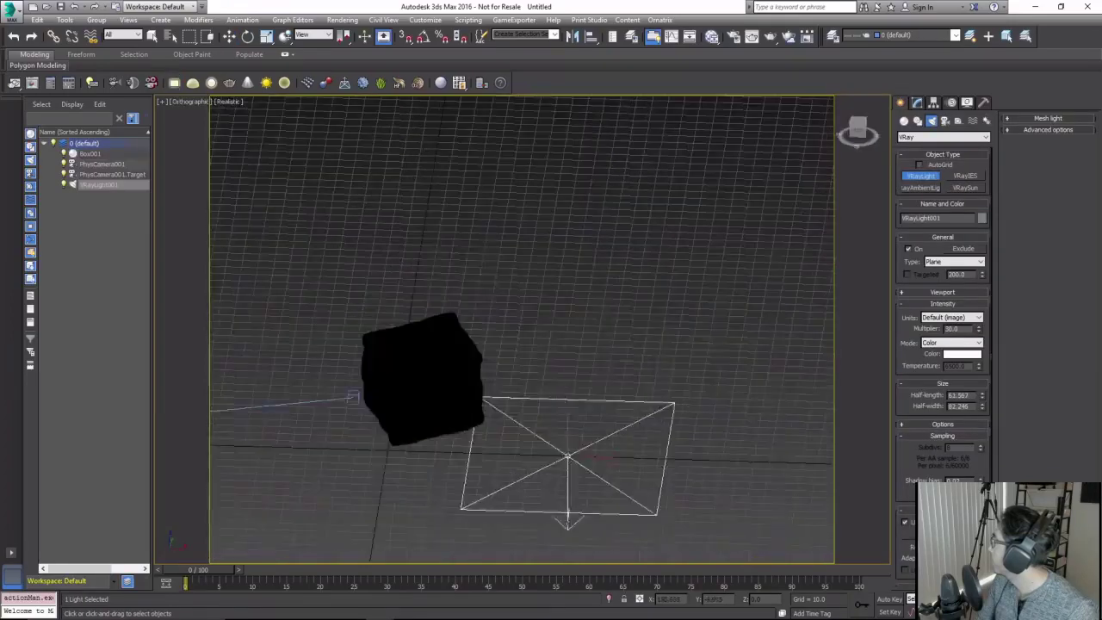
{"action": "key", "text": "e"}
{"action": "left_click_drag", "start_coordinate": [635, 370], "coordinate": [663, 345]}
{"action": "key", "text": "w"}
{"action": "key", "text": "z"}
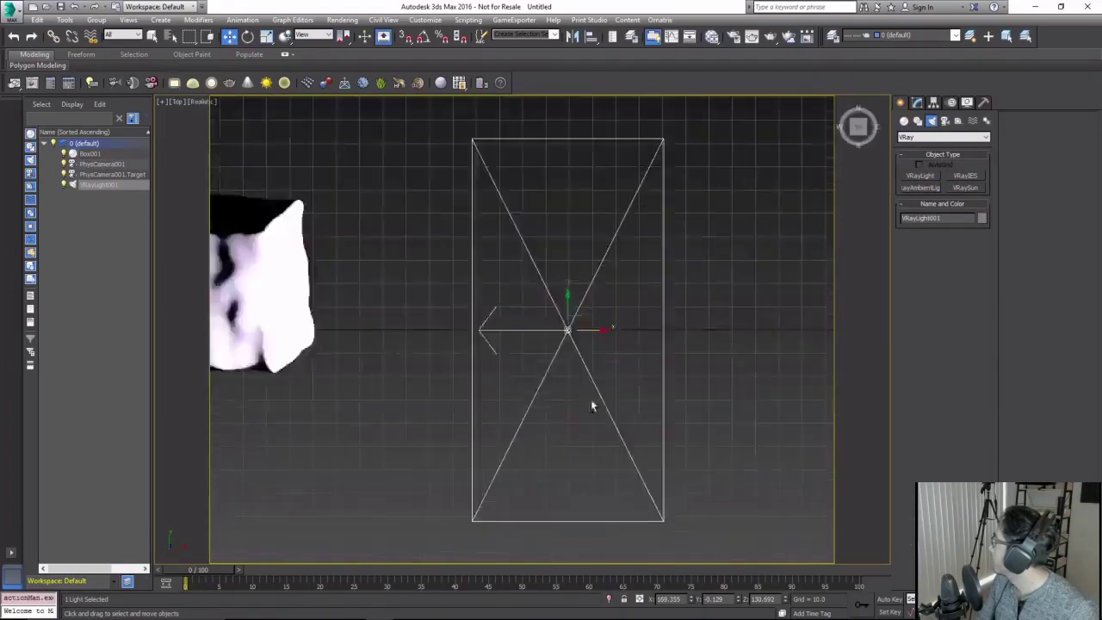
{"action": "key", "text": "t"}
{"action": "left_click", "coordinate": [920, 175]}
{"action": "left_click_drag", "start_coordinate": [509, 248], "coordinate": [544, 294]}
{"action": "key", "text": "w"}
{"action": "mouse_move", "coordinate": [545, 326]}
{"action": "middle_mouse_down", "text": "alt"}
{"action": "mouse_move", "coordinate": [507, 178]}
{"action": "mouse_move", "coordinate": [448, 258]}
{"action": "mouse_move", "coordinate": [388, 216]}
{"action": "middle_mouse_up", "text": "alt"}
{"action": "key", "text": "e"}
{"action": "key", "text": "w"}
{"action": "key", "text": "t"}
{"action": "mouse_move", "coordinate": [443, 315]}
{"action": "left_mouse_down"}
{"action": "mouse_move", "coordinate": [511, 393]}
{"action": "mouse_move", "coordinate": [367, 412]}
{"action": "left_mouse_up"}
{"action": "key", "text": "e"}
Skip past the V-Ray light setup to the new VRayScatterVolume material, Material #25.
{"action": "left_click", "coordinate": [313, 35]}
{"action": "left_click", "coordinate": [310, 77]}
{"action": "middle_click_drag", "start_coordinate": [366, 412], "coordinate": [380, 327], "text": "alt"}
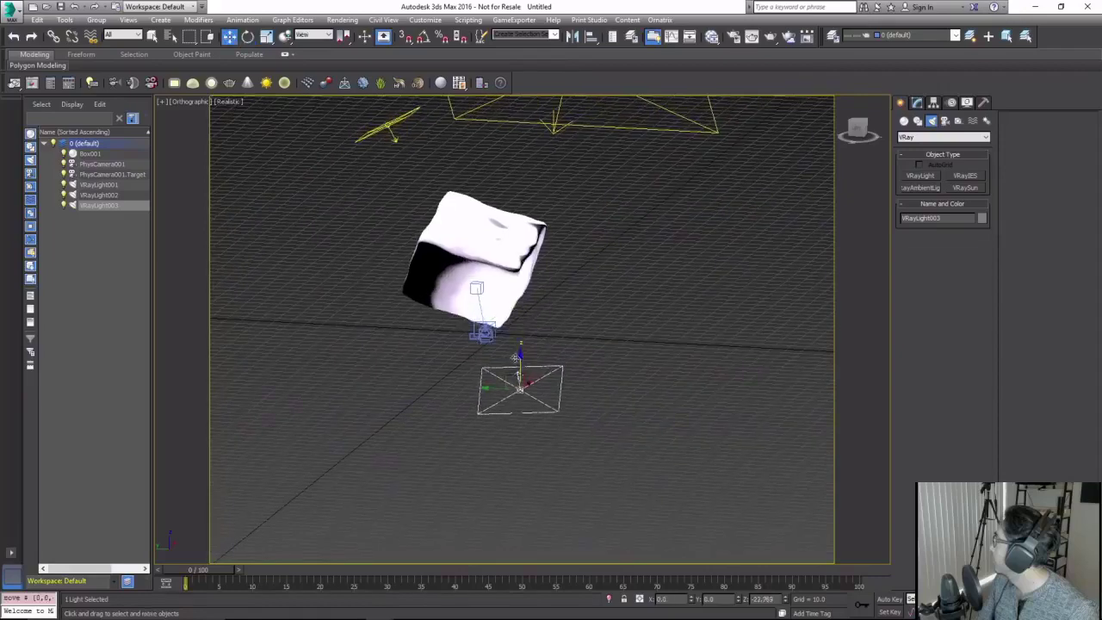
{"action": "key", "text": "w"}
{"action": "key", "text": "c"}
{"action": "key", "text": "shift+q"}
{"action": "left_click", "coordinate": [737, 158]}
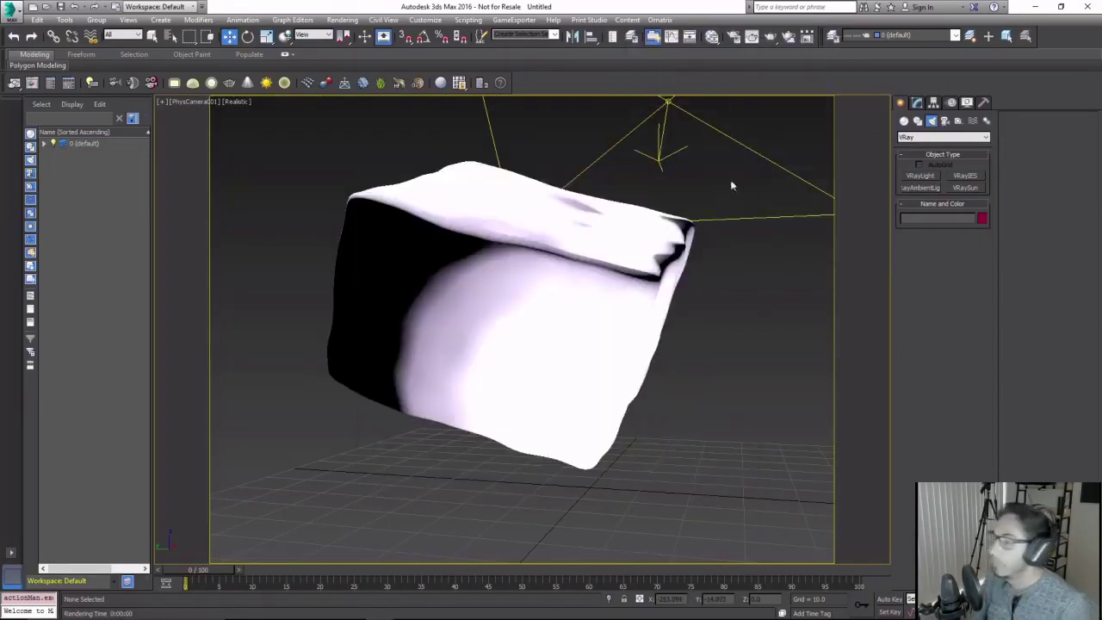
{"action": "key", "text": "t"}
{"action": "left_click", "coordinate": [727, 360]}
{"action": "key", "text": "e"}
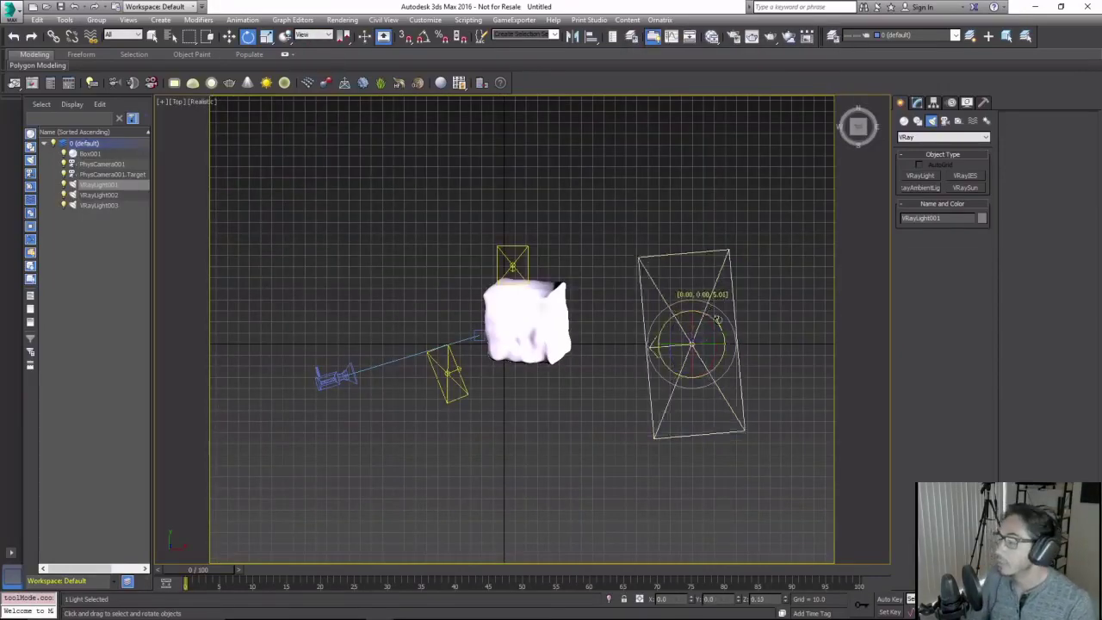
{"action": "left_click_drag", "start_coordinate": [728, 360], "coordinate": [624, 377]}
{"action": "key", "text": "w"}
{"action": "key", "text": "c"}
{"action": "key", "text": "shift+q"}
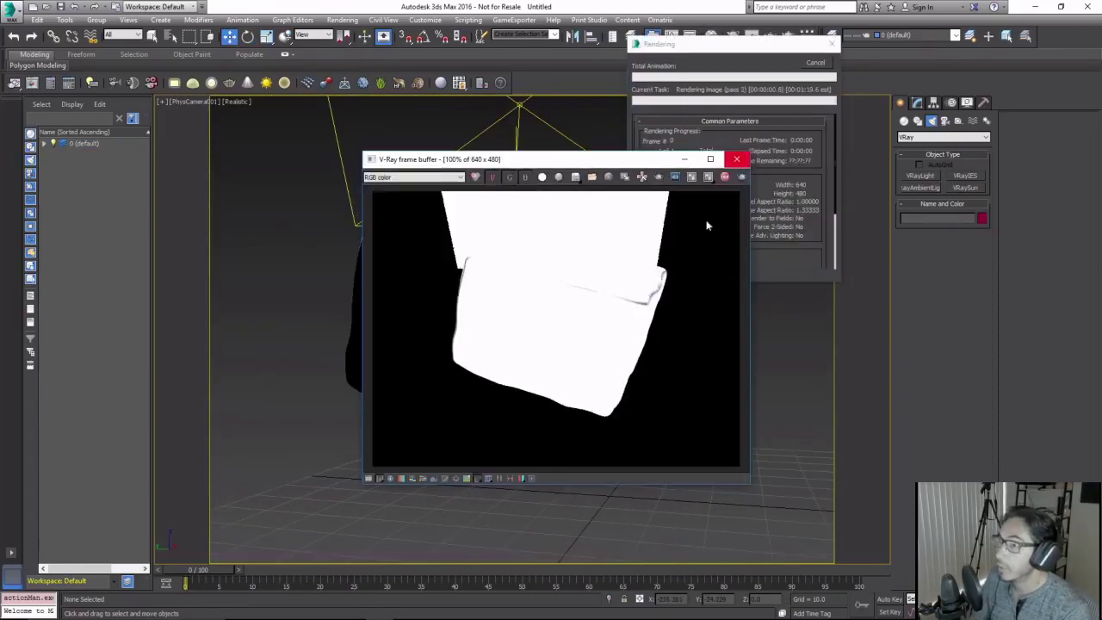
{"action": "left_click", "coordinate": [738, 158]}
{"action": "left_click", "coordinate": [669, 115]}
{"action": "left_click", "coordinate": [917, 101]}
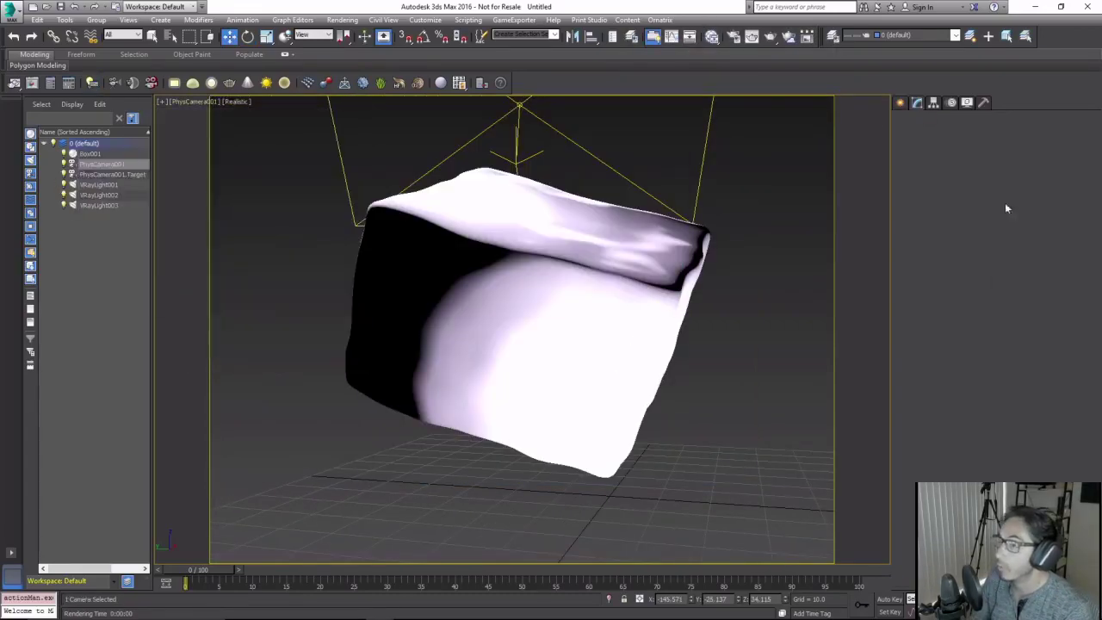
{"action": "key", "text": "shift+q"}
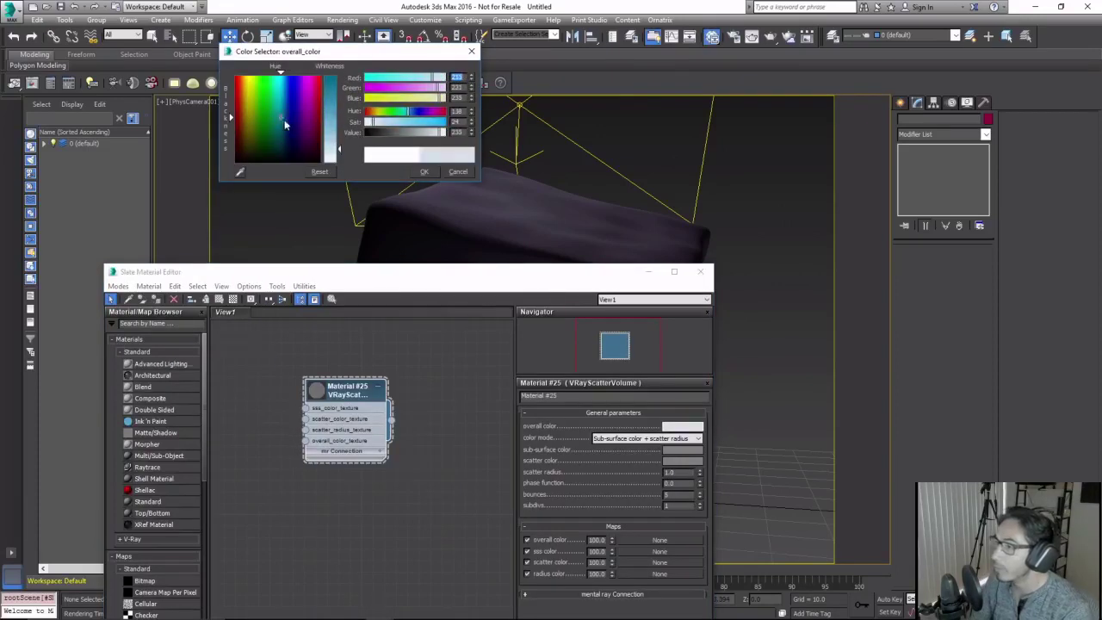
Seek the tutorial forward from 1:06 toward the frosty cube section.
{"action": "left_click", "coordinate": [424, 171]}
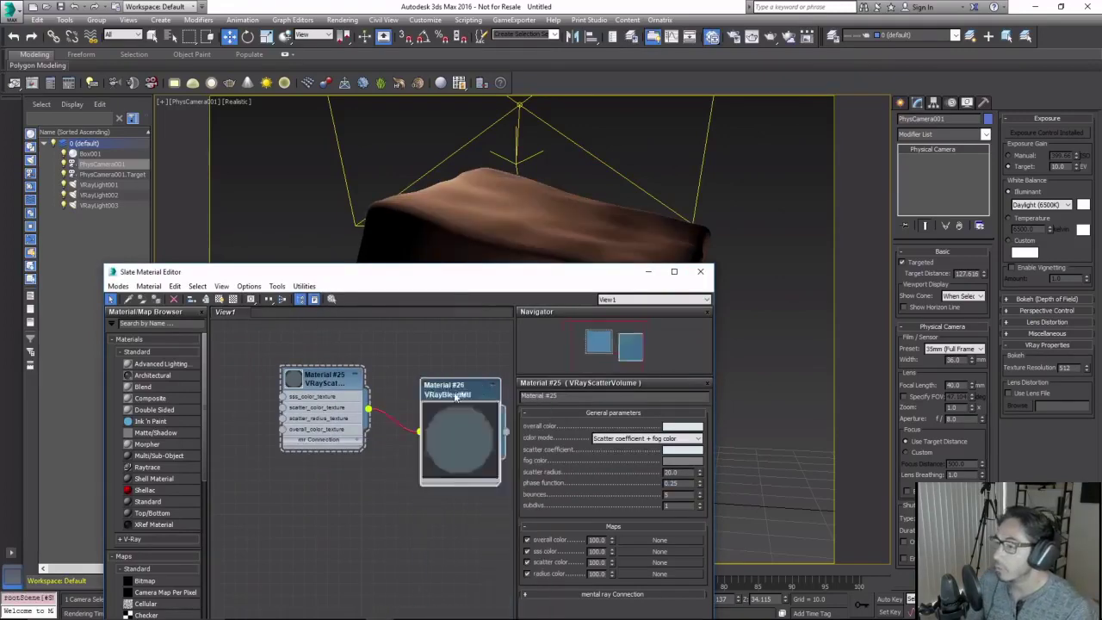
{"action": "right_click", "coordinate": [267, 517]}
{"action": "left_click", "coordinate": [371, 539]}
{"action": "double_click", "coordinate": [344, 517]}
{"action": "left_click", "coordinate": [583, 424]}
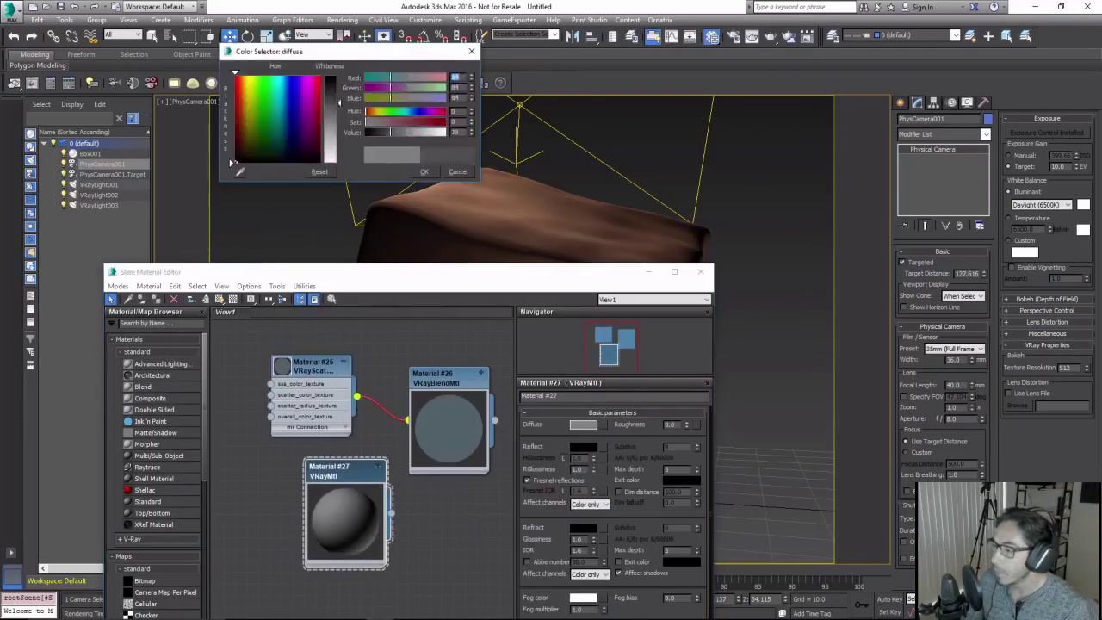
{"action": "left_click", "coordinate": [424, 171]}
{"action": "scroll", "coordinate": [616, 499], "scroll_direction": "down", "scroll_amount": 5}
{"action": "left_click", "coordinate": [583, 410]}
{"action": "left_click", "coordinate": [423, 171]}
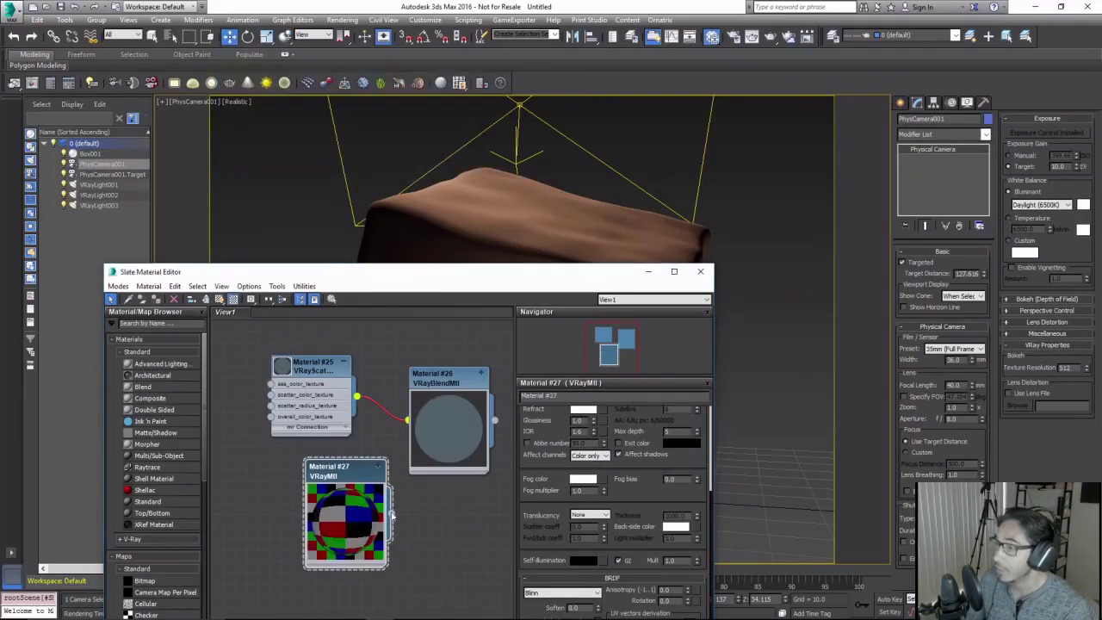
{"action": "left_click_drag", "start_coordinate": [392, 514], "coordinate": [448, 426]}
{"action": "left_click", "coordinate": [482, 239]}
{"action": "left_click_drag", "start_coordinate": [345, 468], "coordinate": [291, 466]}
{"action": "double_click", "coordinate": [443, 378]}
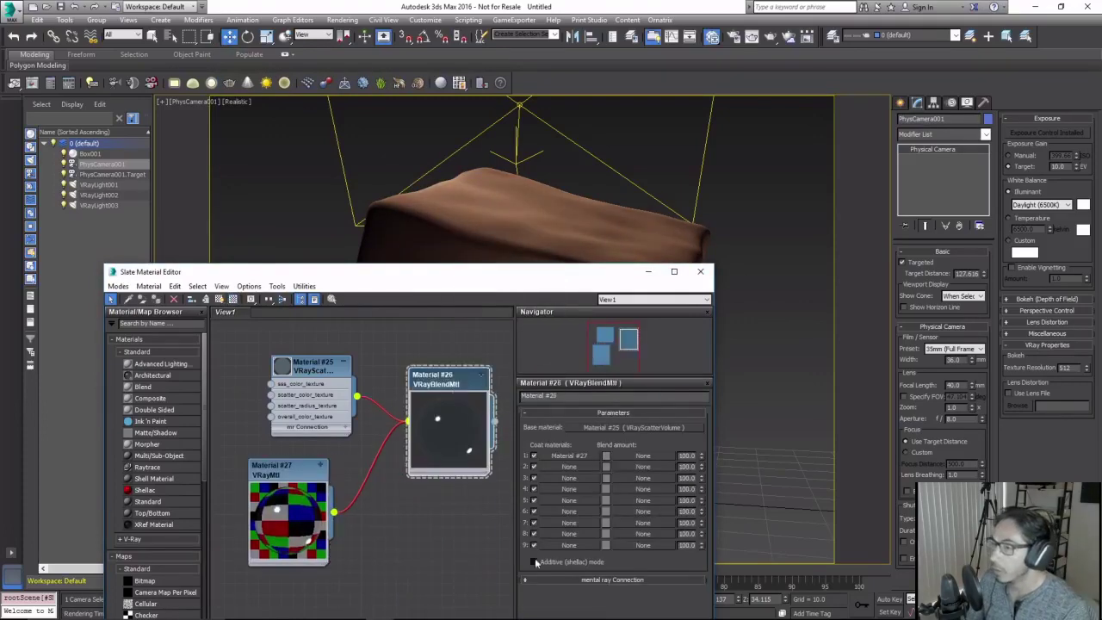
Jump ahead to 1:17, where the cube renders as frosted ice.
{"action": "left_click", "coordinate": [534, 561]}
{"action": "left_click", "coordinate": [516, 203]}
{"action": "key", "text": "shift+q"}
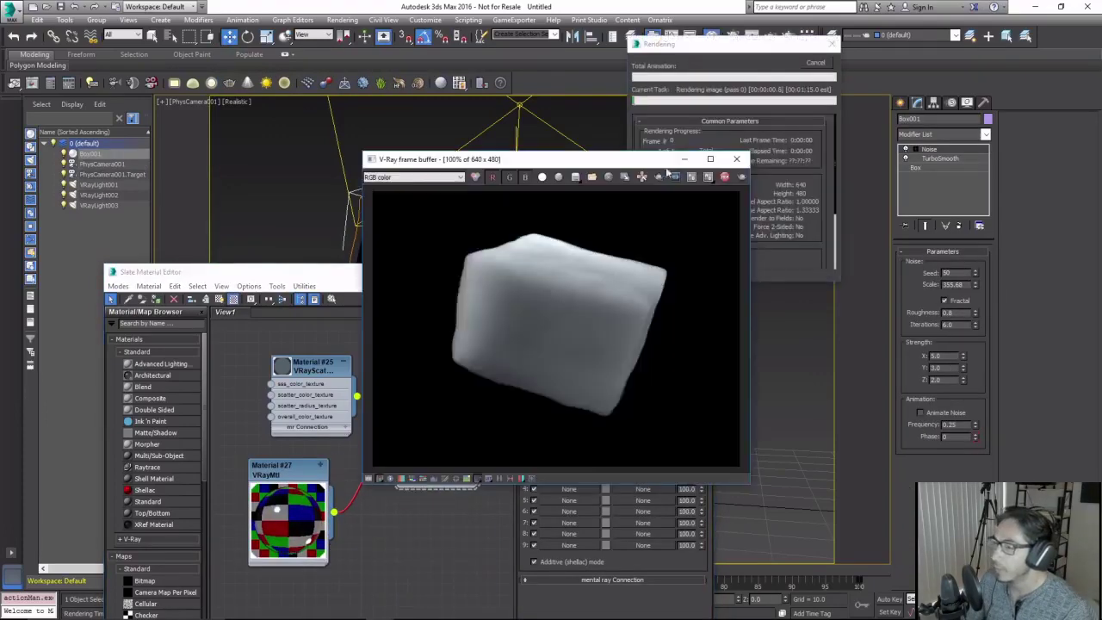
{"action": "left_click", "coordinate": [683, 158]}
{"action": "right_click", "coordinate": [293, 439]}
{"action": "left_click", "coordinate": [159, 182]}
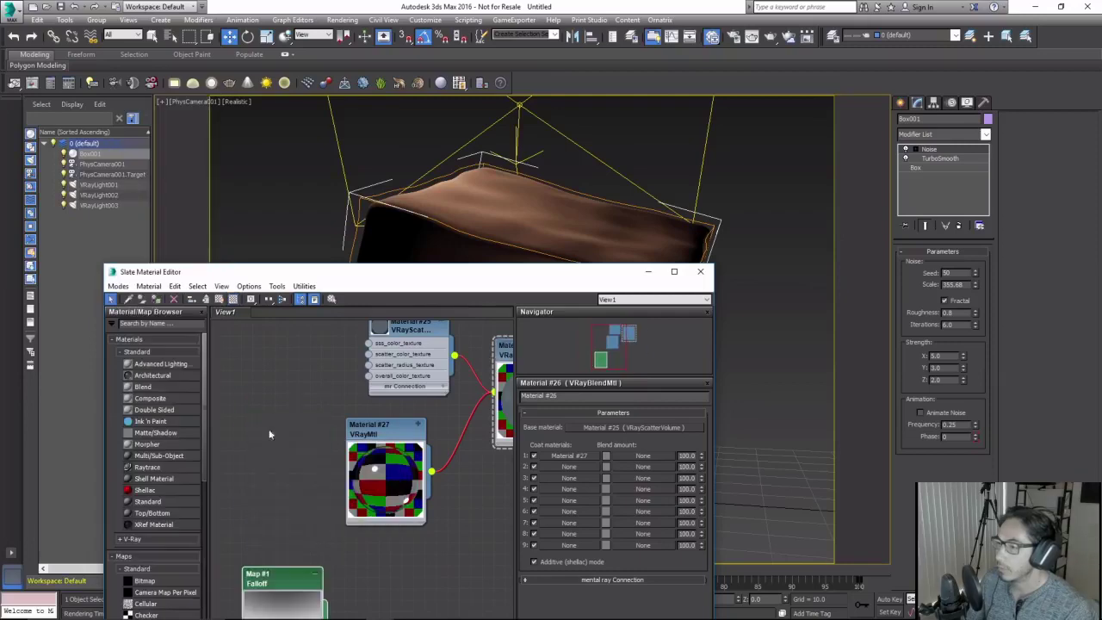
{"action": "right_click", "coordinate": [270, 434]}
{"action": "left_click", "coordinate": [142, 272]}
{"action": "left_click_drag", "start_coordinate": [306, 450], "coordinate": [370, 472]}
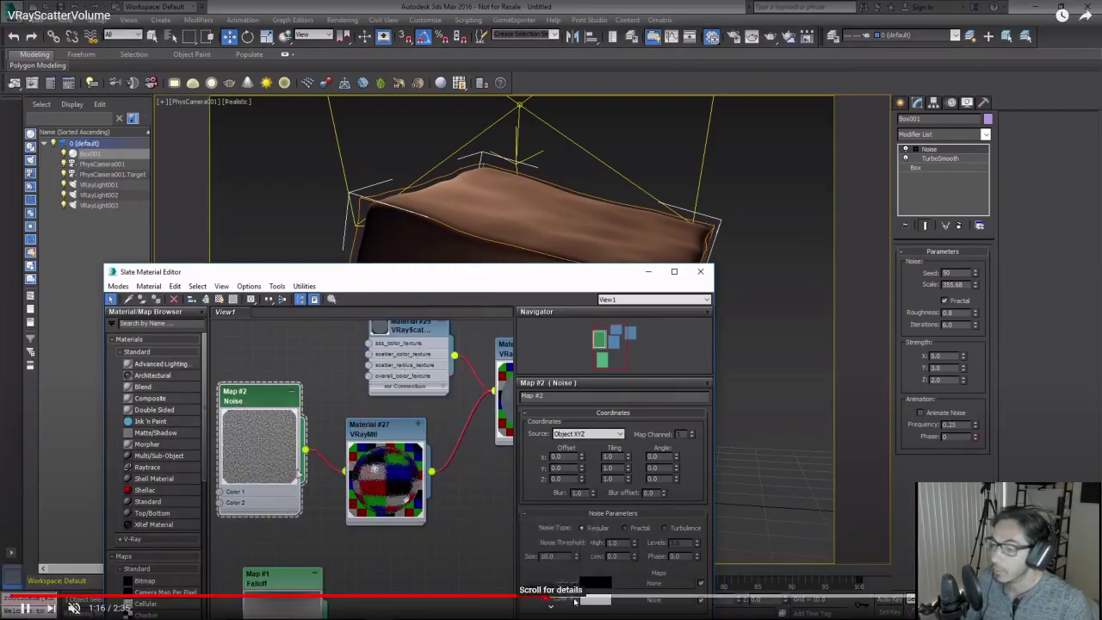
{"action": "left_click", "coordinate": [549, 596]}
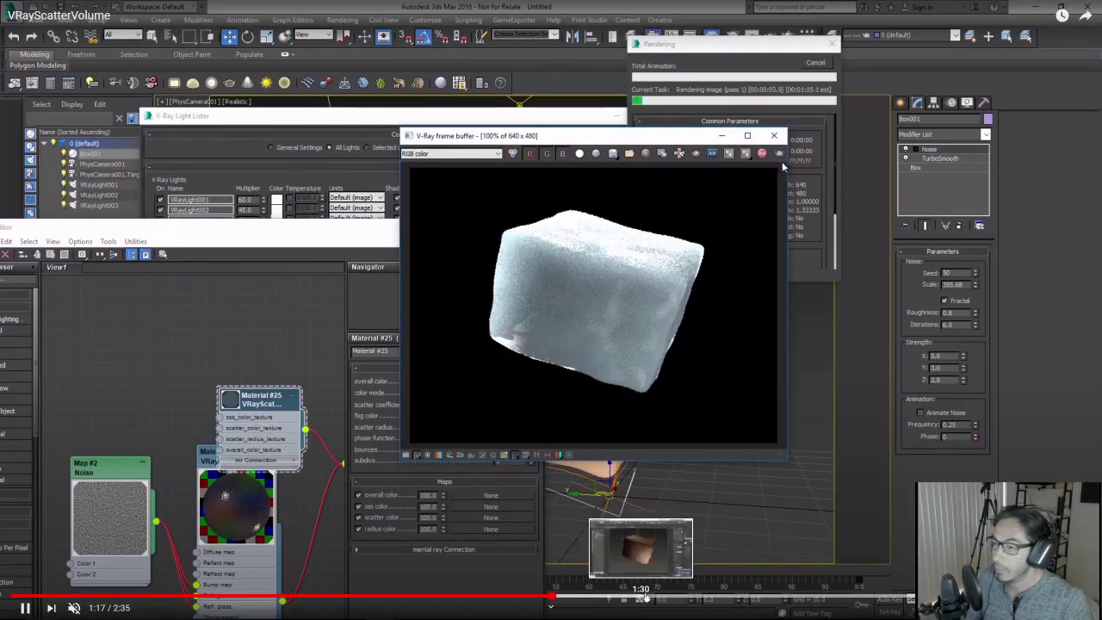
Skip to the frame buffer Hue/Saturation correction, watch to the end, and exit fullscreen.
{"action": "left_click_drag", "start_coordinate": [644, 596], "coordinate": [870, 593]}
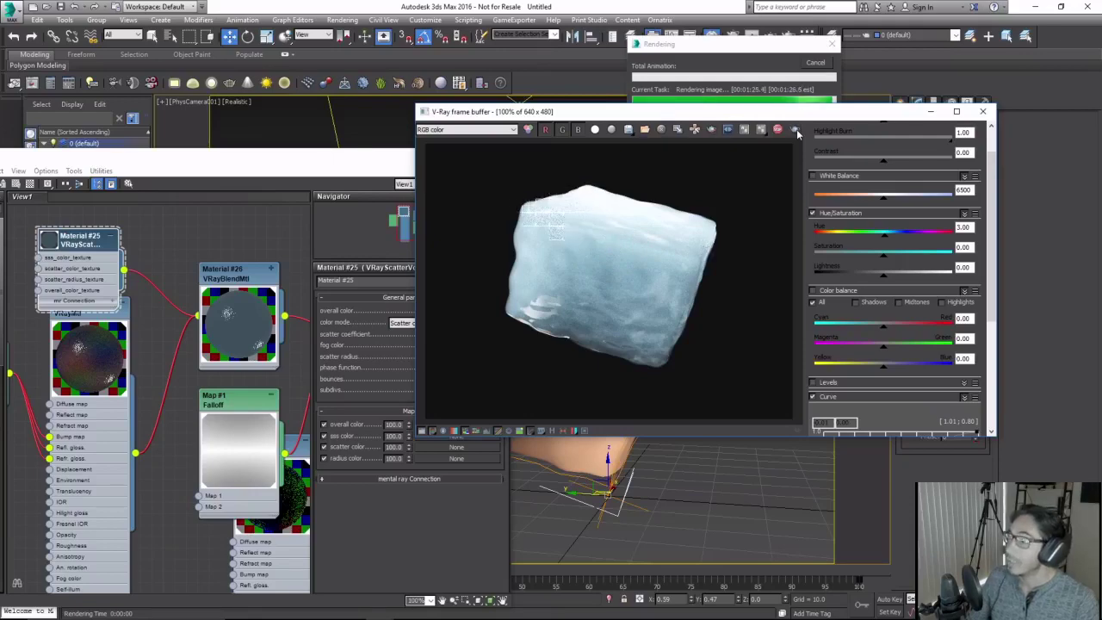
{"action": "key", "text": "Escape"}
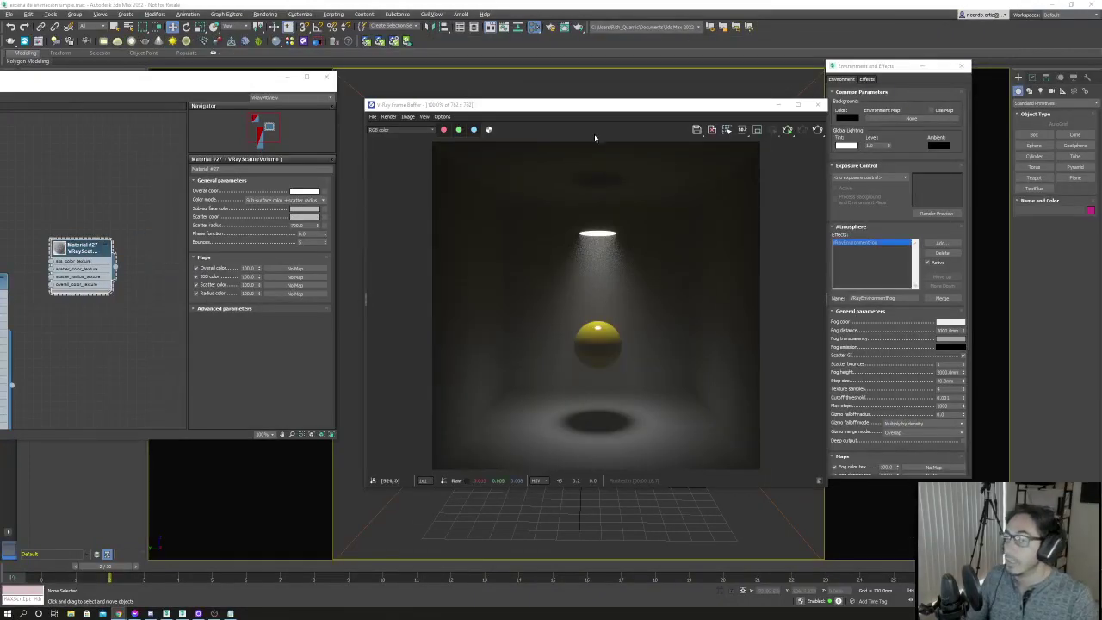
Close Environment and Effects and move the frame buffer right to reveal Material #27's VRayScatterVolume parameters.
{"action": "left_click_drag", "start_coordinate": [596, 110], "coordinate": [388, 114]}
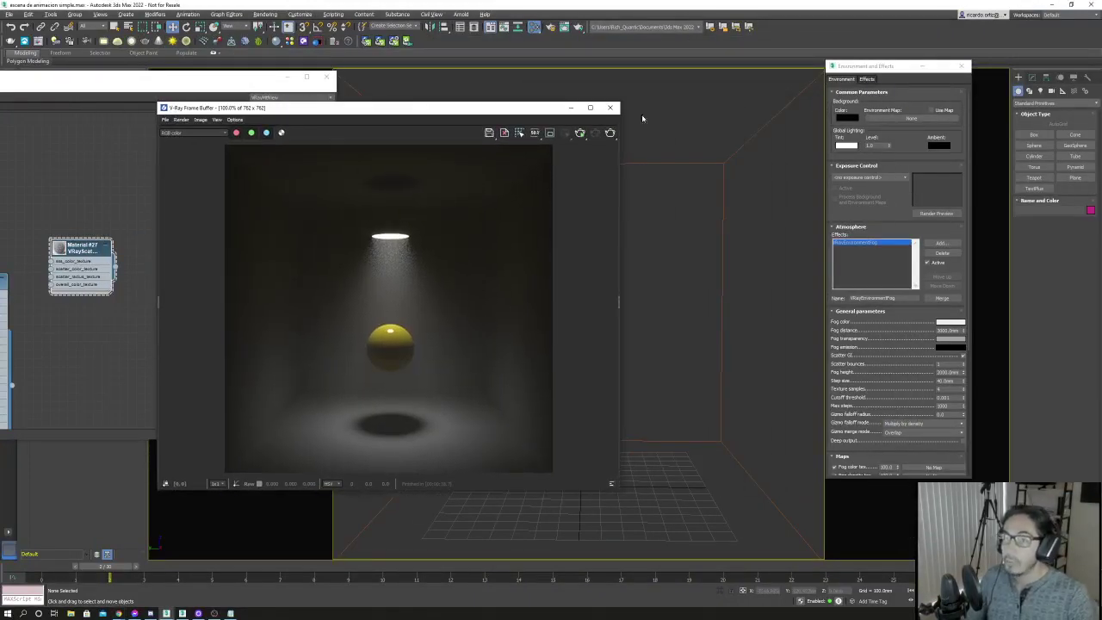
{"action": "left_click", "coordinate": [962, 66]}
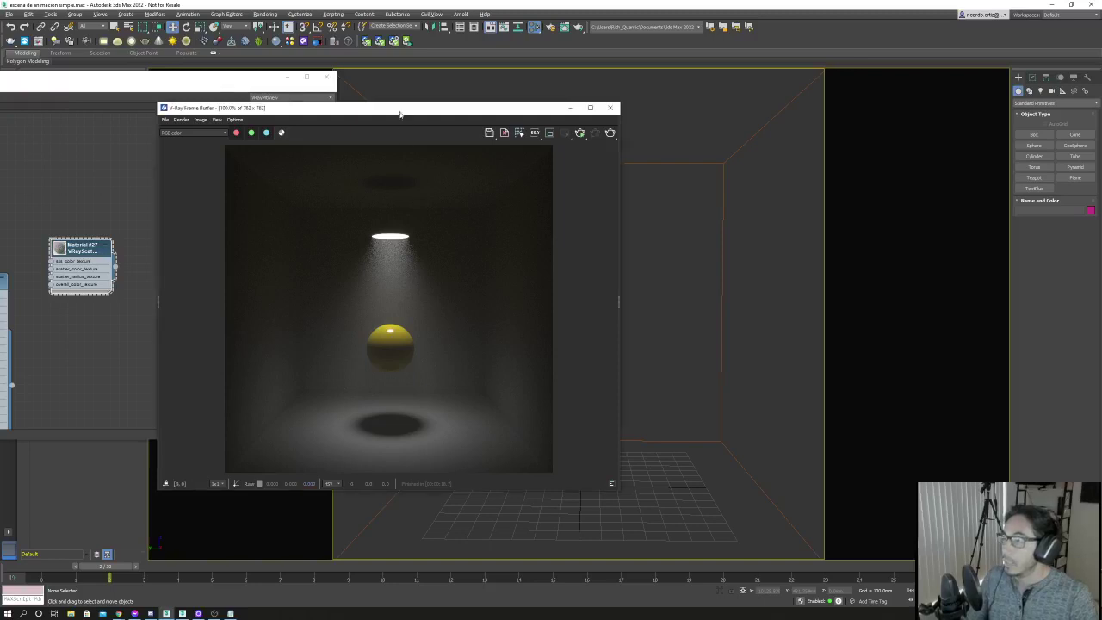
{"action": "mouse_move", "coordinate": [396, 109]}
{"action": "left_mouse_down"}
{"action": "mouse_move", "coordinate": [437, 121]}
{"action": "mouse_move", "coordinate": [413, 125]}
{"action": "left_mouse_up"}
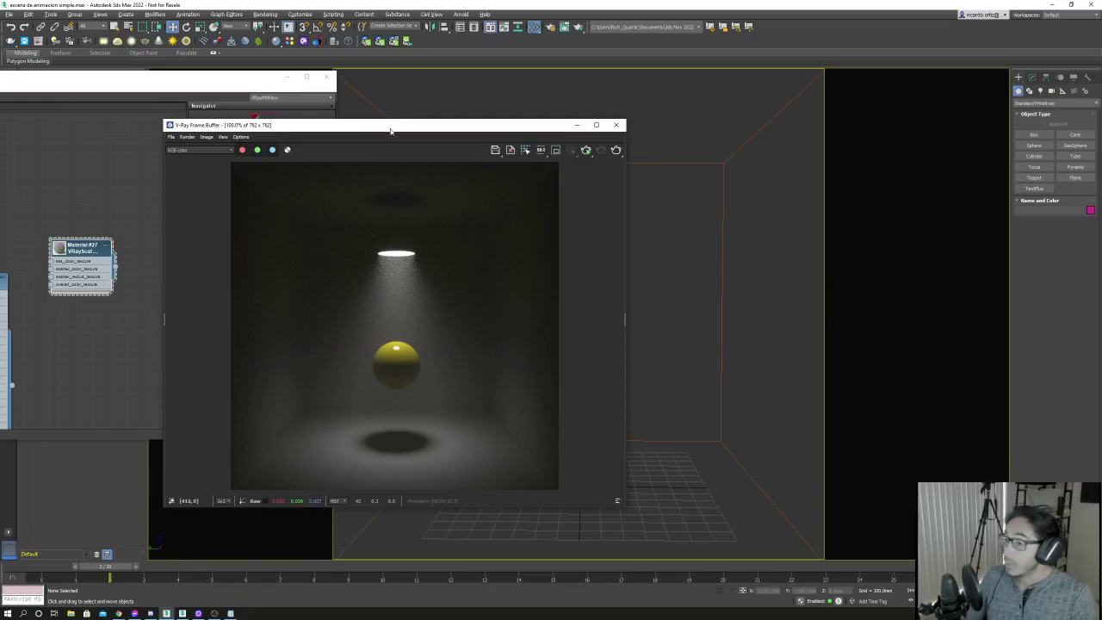
{"action": "mouse_move", "coordinate": [393, 125]}
{"action": "left_mouse_down"}
{"action": "mouse_move", "coordinate": [317, 125]}
{"action": "mouse_move", "coordinate": [369, 111]}
{"action": "left_mouse_up"}
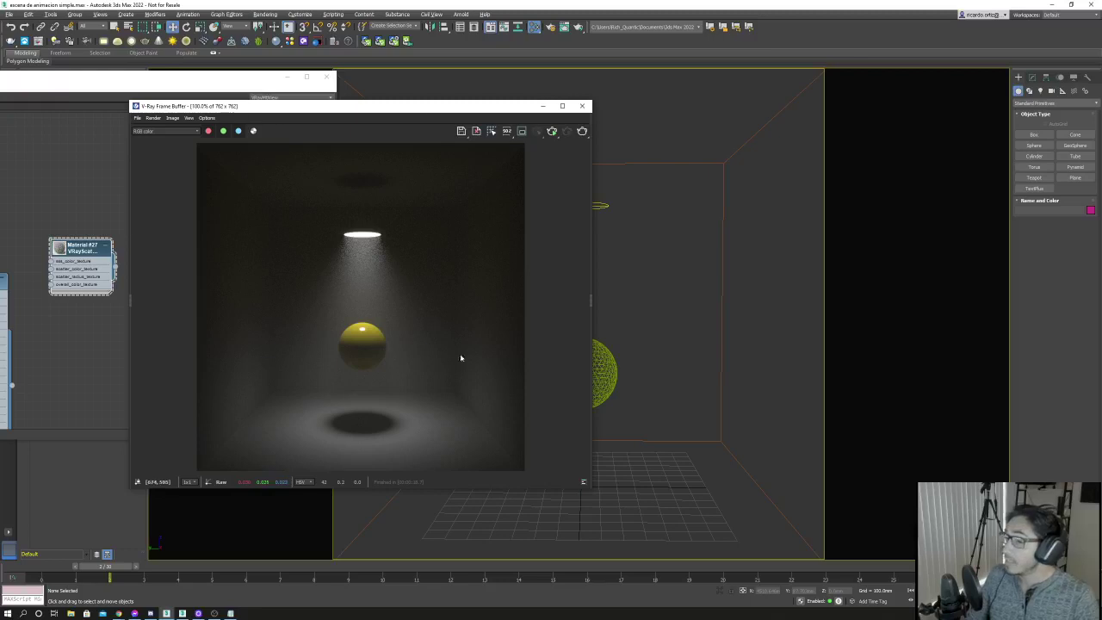
{"action": "left_click_drag", "start_coordinate": [413, 113], "coordinate": [403, 138]}
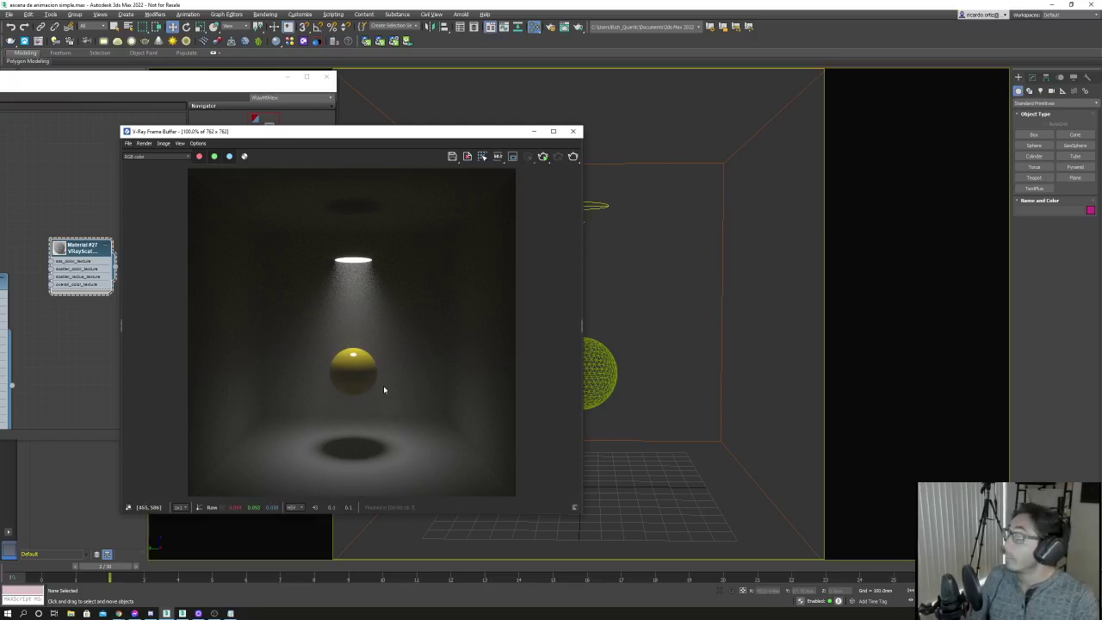
{"action": "left_click_drag", "start_coordinate": [344, 131], "coordinate": [750, 92]}
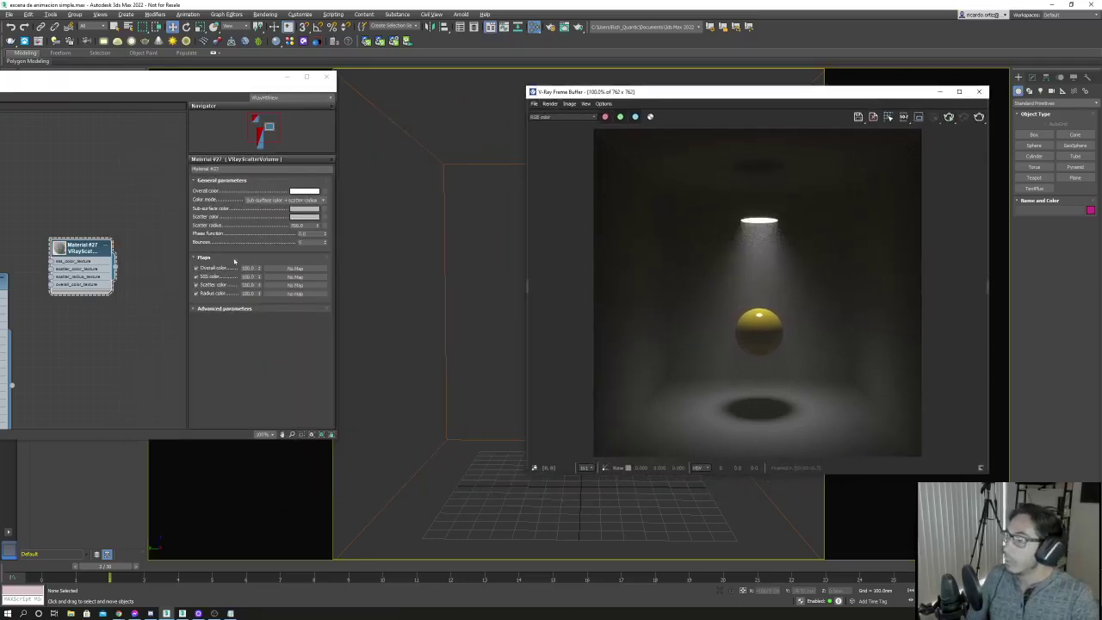
Add a new VRayMtl node, Material #28, in Slate and apply the Glass preset.
{"action": "right_click", "coordinate": [110, 347]}
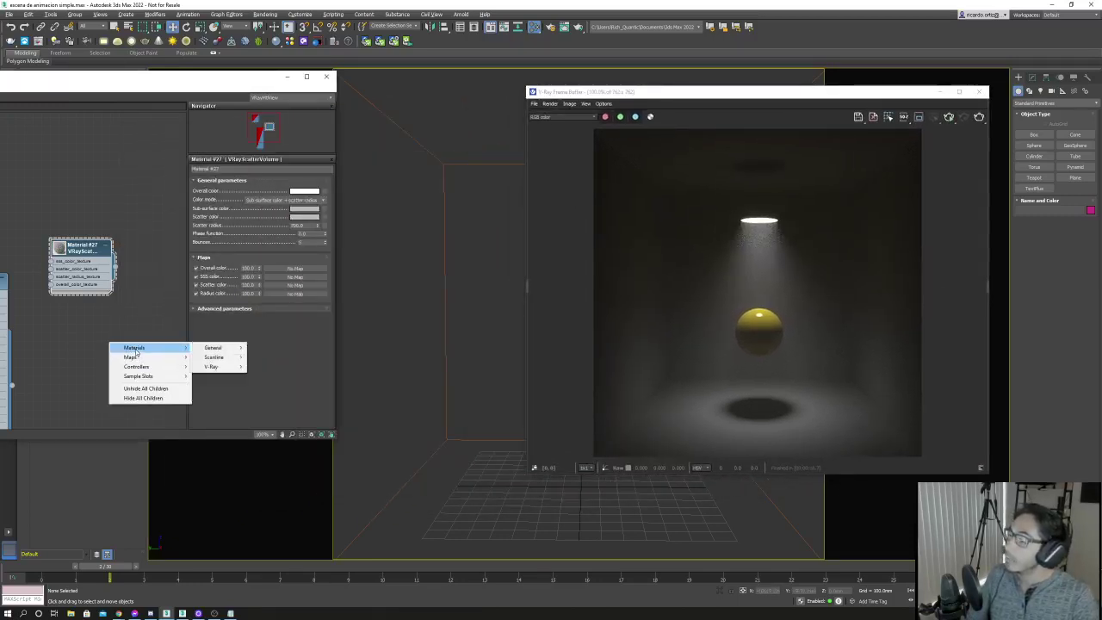
{"action": "mouse_move", "coordinate": [131, 357]}
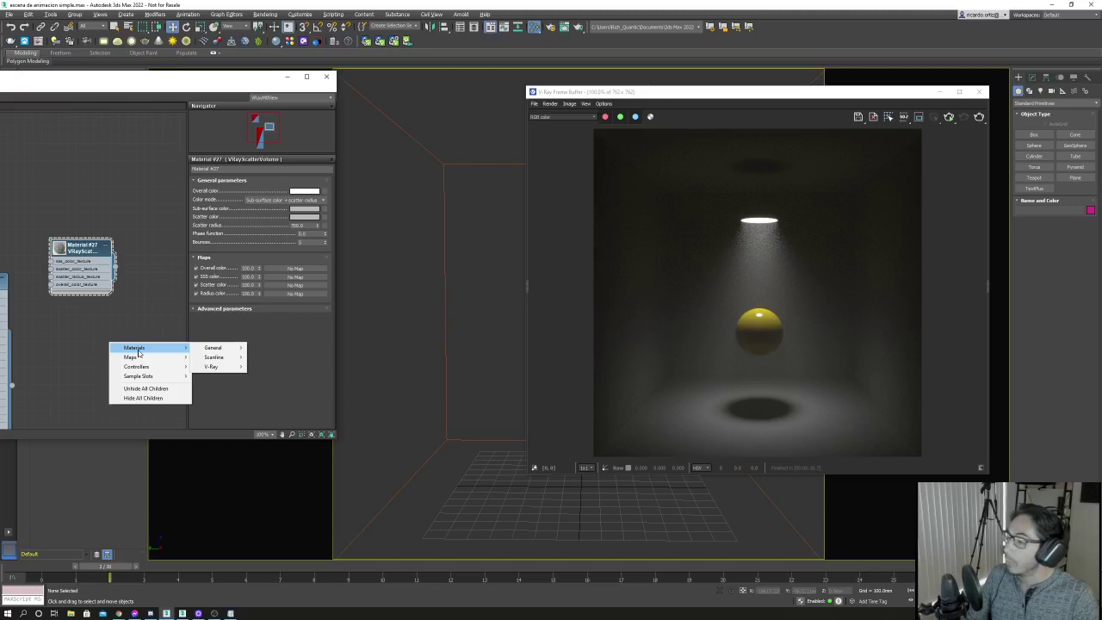
{"action": "right_click", "coordinate": [83, 335]}
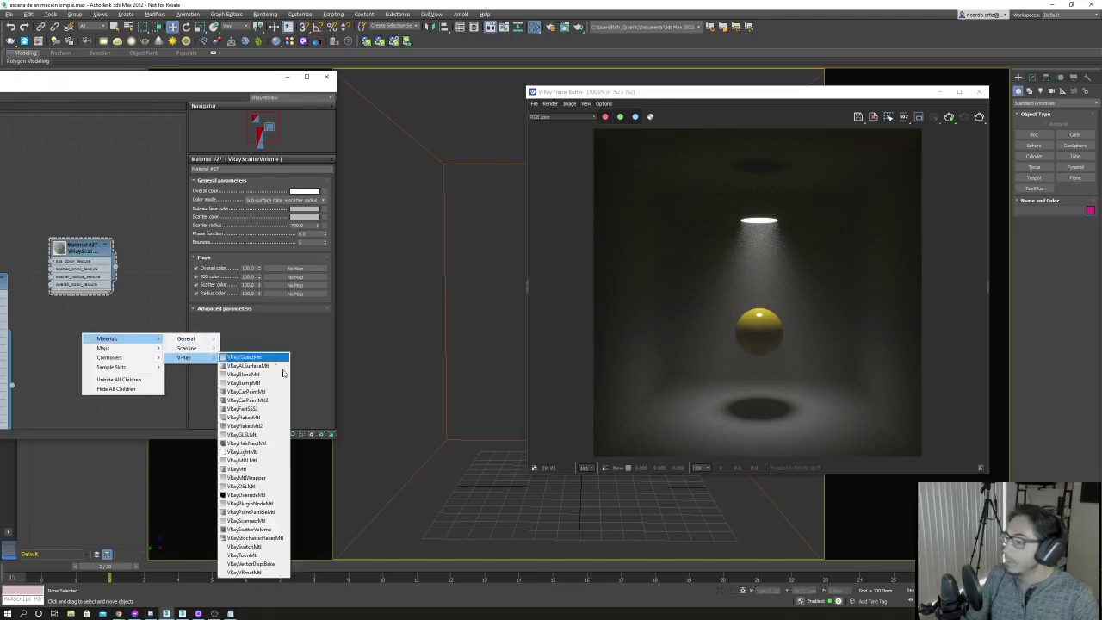
{"action": "left_click", "coordinate": [258, 473]}
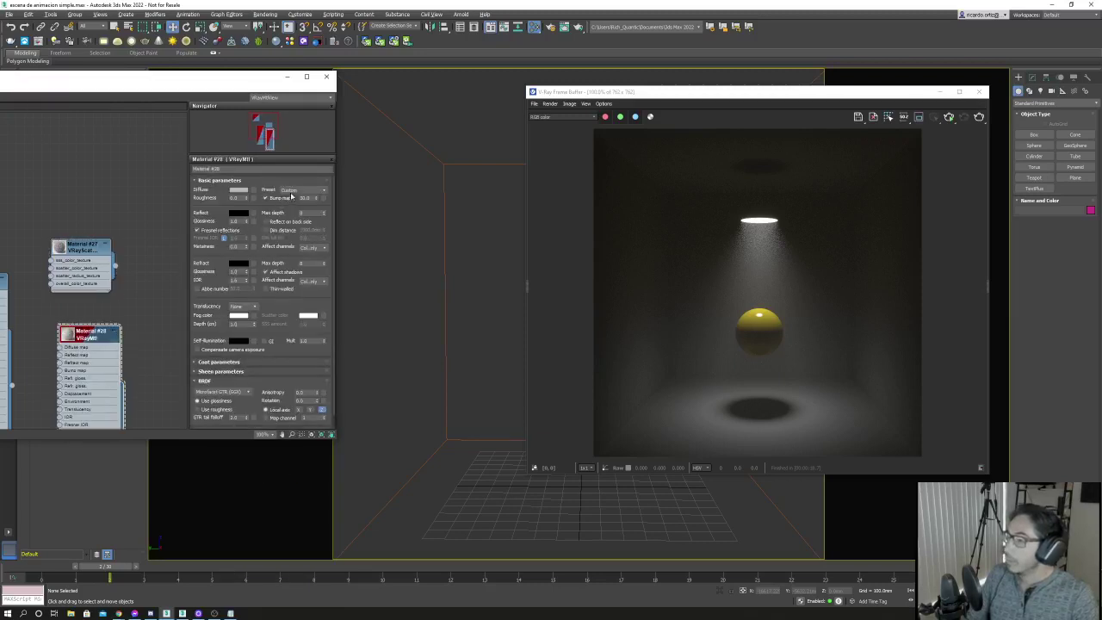
{"action": "left_click", "coordinate": [290, 190]}
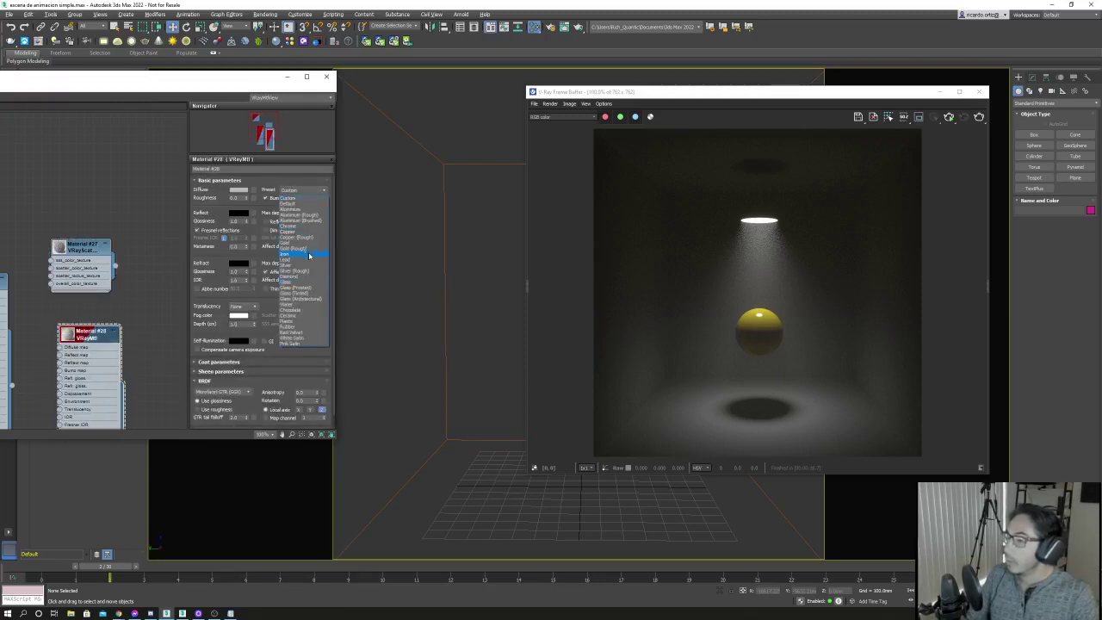
{"action": "left_click", "coordinate": [305, 285]}
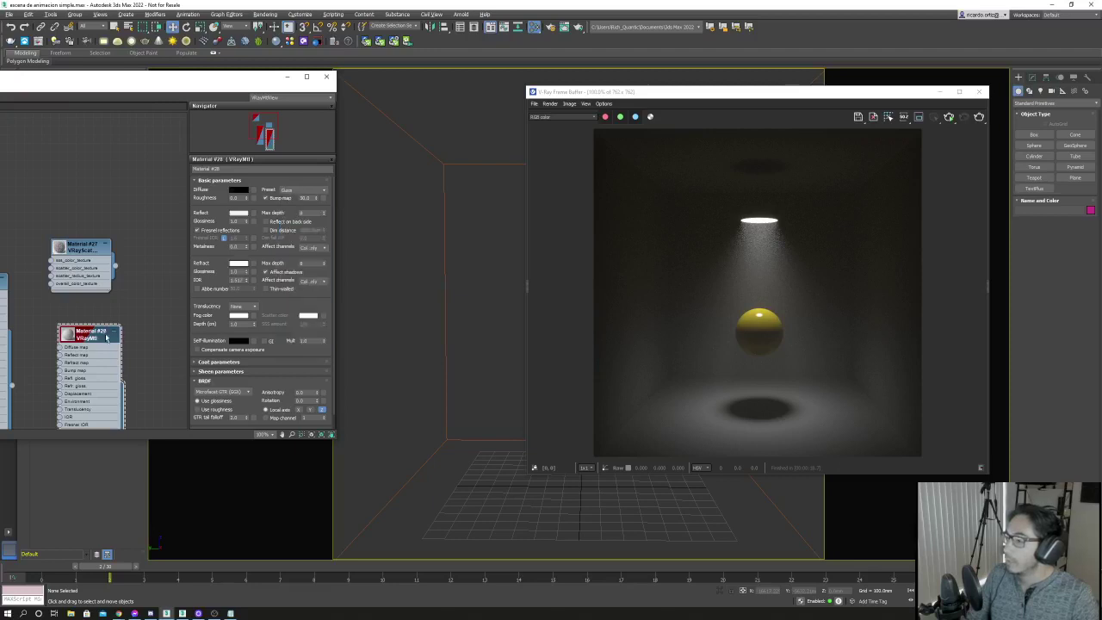
Select the sphere and assign the Glass Material #28 to it.
{"action": "left_click_drag", "start_coordinate": [90, 338], "coordinate": [99, 319]}
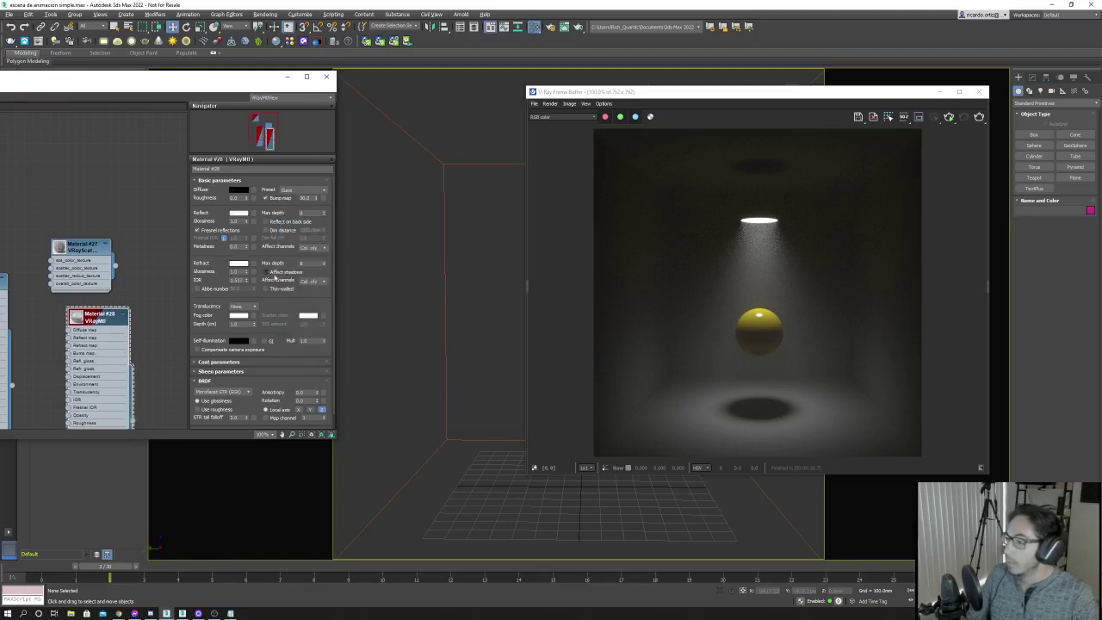
{"action": "left_click_drag", "start_coordinate": [652, 92], "coordinate": [794, 89]}
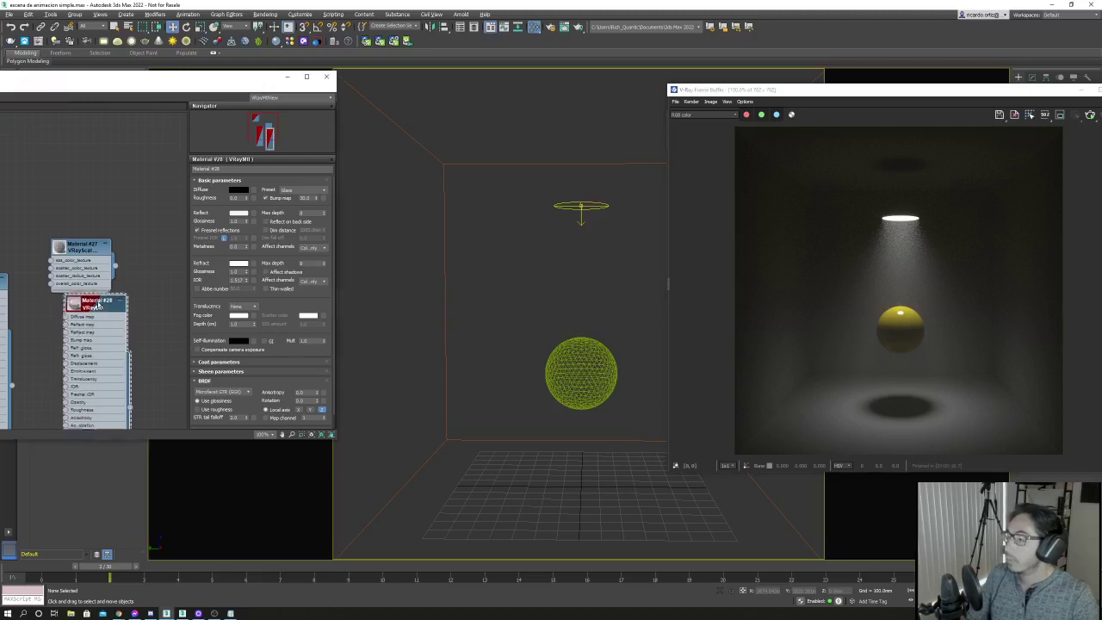
{"action": "left_click", "coordinate": [617, 379]}
{"action": "left_click_drag", "start_coordinate": [98, 285], "coordinate": [102, 308]}
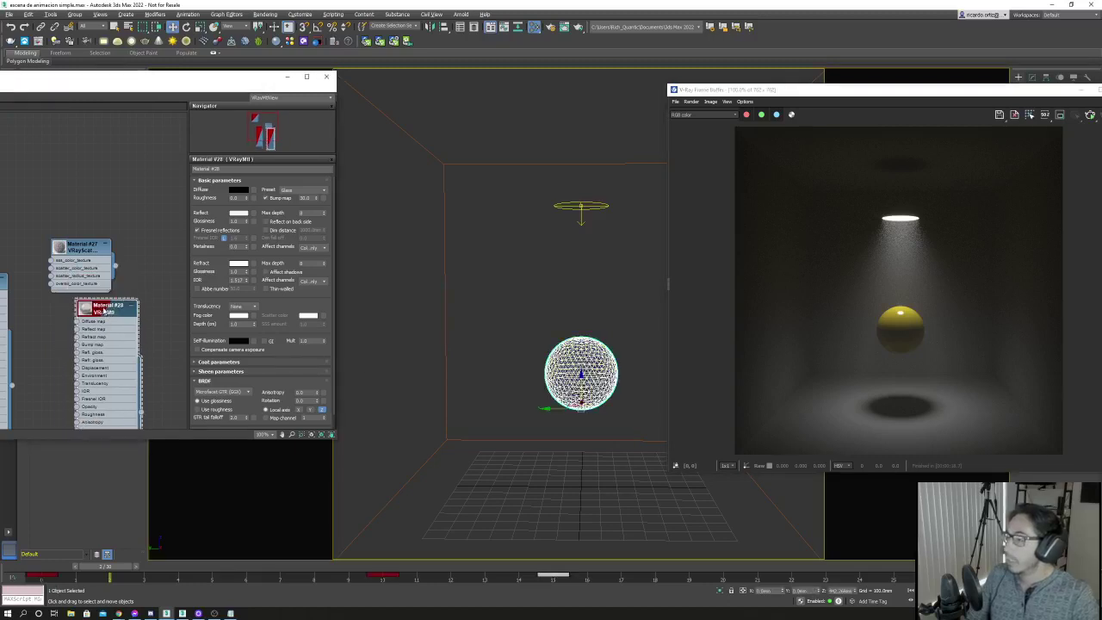
{"action": "right_click", "coordinate": [101, 307]}
{"action": "left_click", "coordinate": [817, 105]}
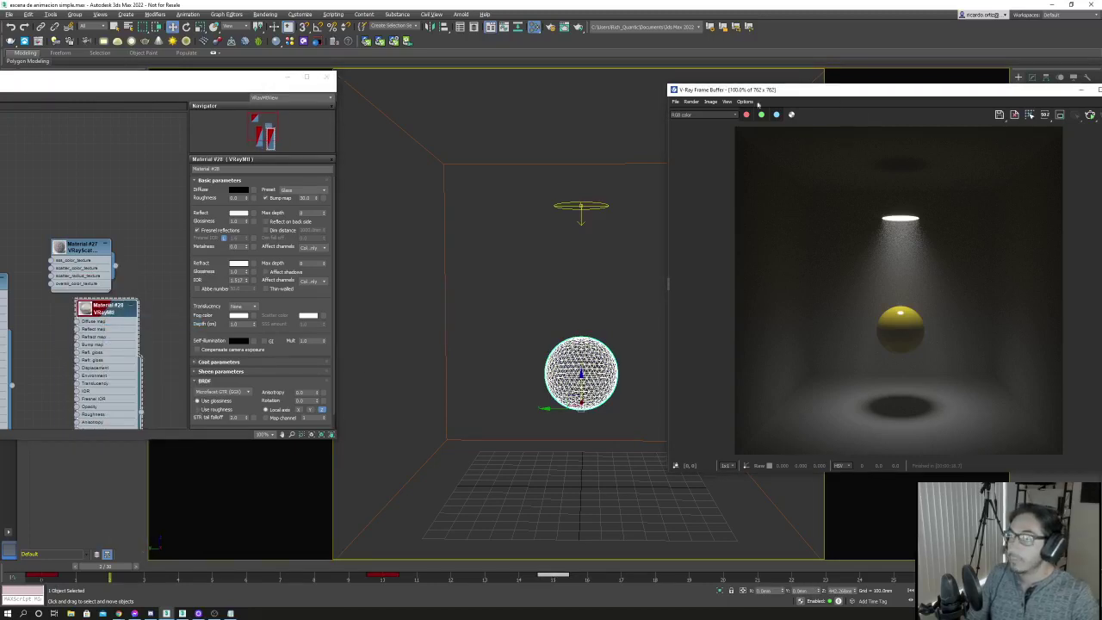
{"action": "left_click_drag", "start_coordinate": [789, 95], "coordinate": [261, 126]}
{"action": "left_click", "coordinate": [558, 40]}
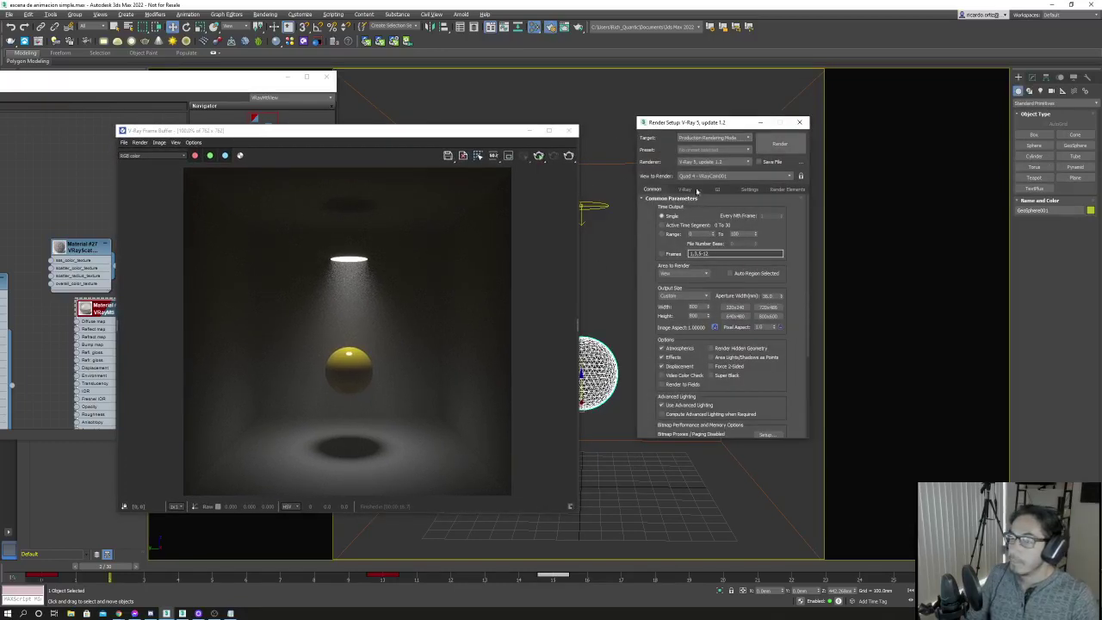
On the GI tab, check Caustics and set its calculation method to Progressive (VGP).
{"action": "left_click", "coordinate": [717, 189]}
{"action": "left_click", "coordinate": [645, 263]}
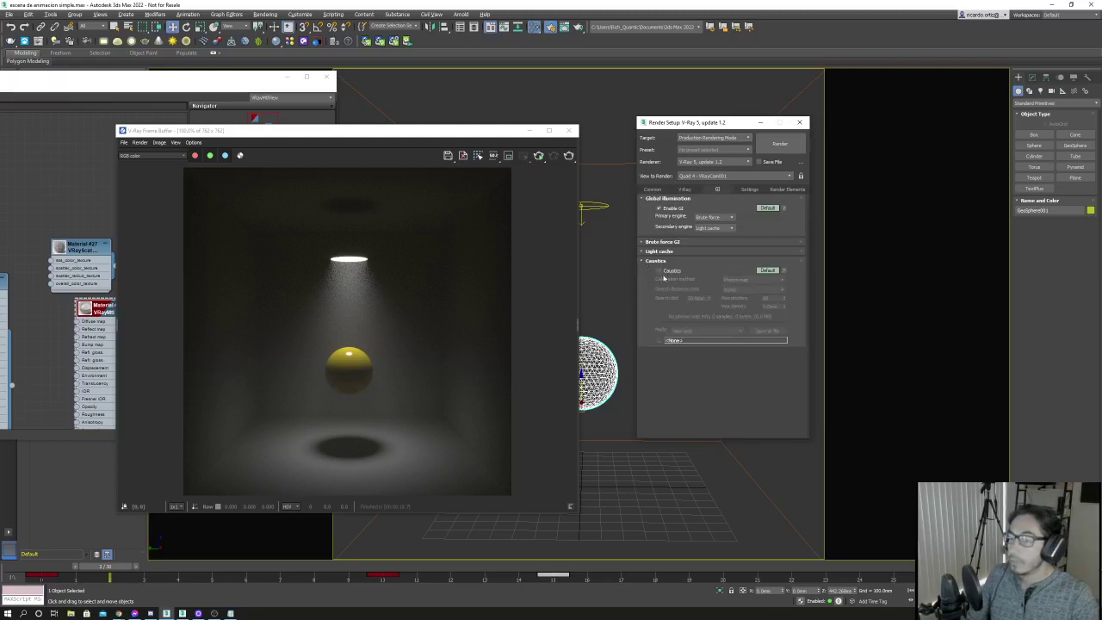
{"action": "left_click", "coordinate": [659, 271]}
{"action": "left_click", "coordinate": [746, 281]}
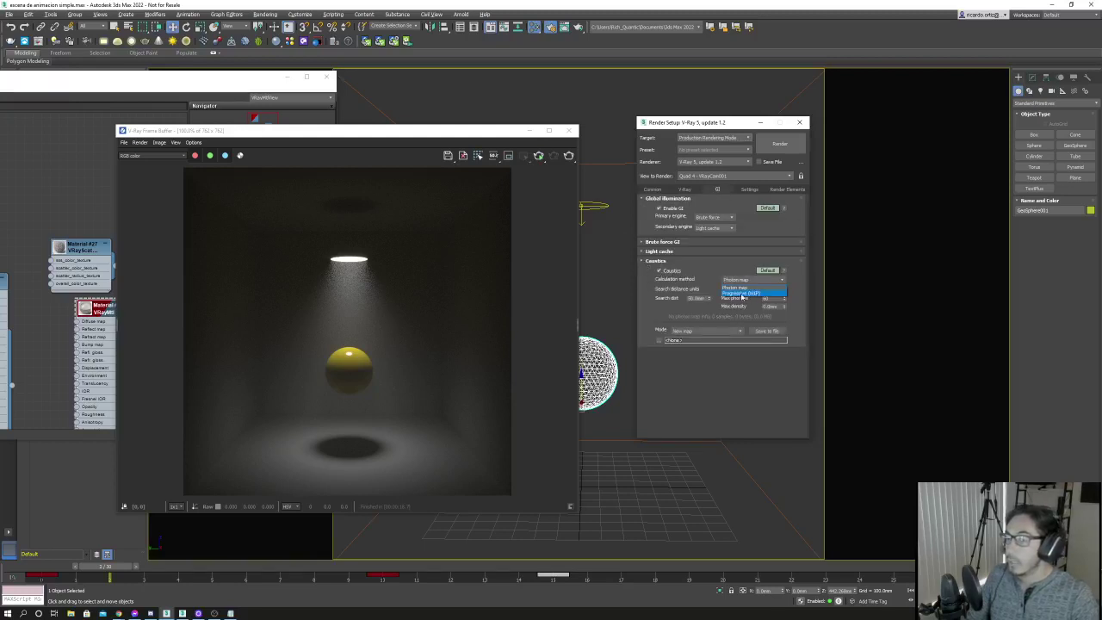
{"action": "left_click", "coordinate": [743, 294]}
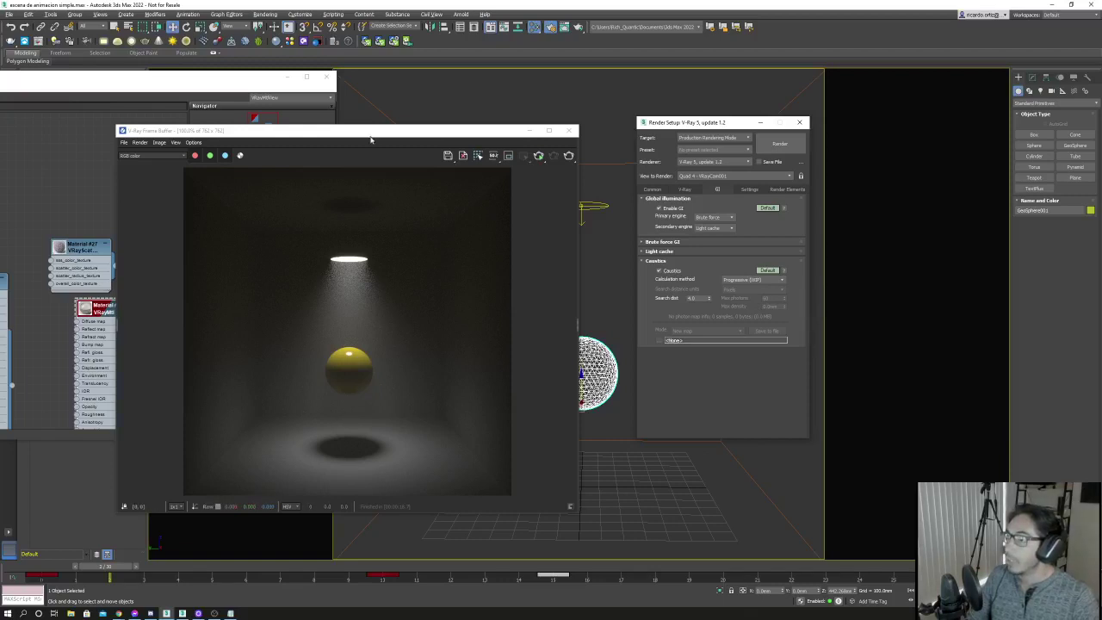
{"action": "left_click_drag", "start_coordinate": [370, 131], "coordinate": [401, 105]}
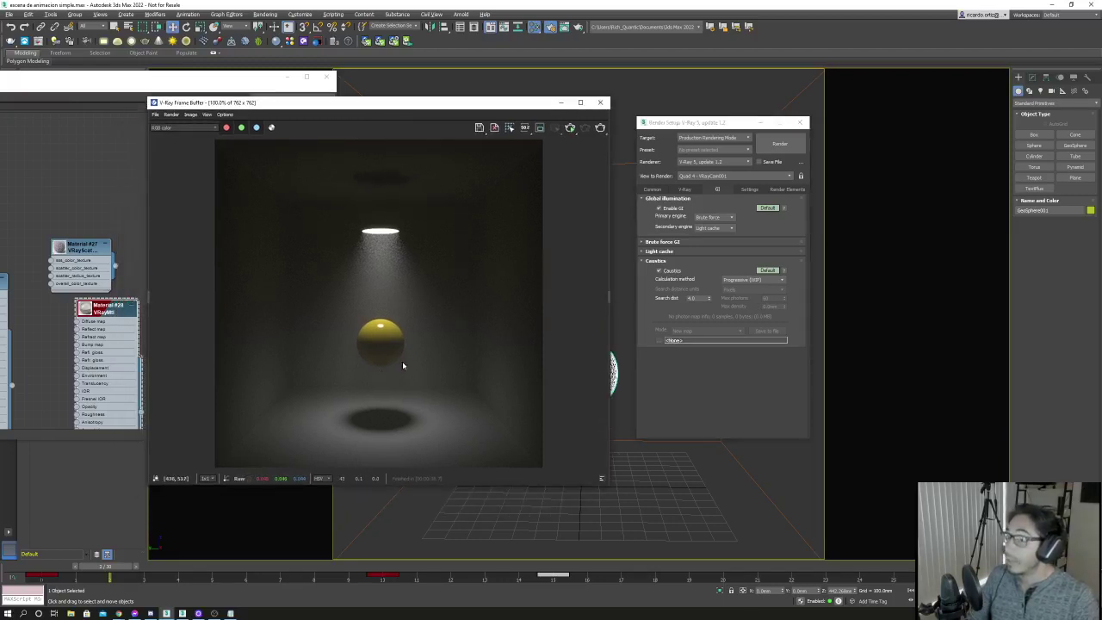
Re-render so the glass sphere focuses a bright caustic pool on the floor.
{"action": "left_click", "coordinate": [571, 129]}
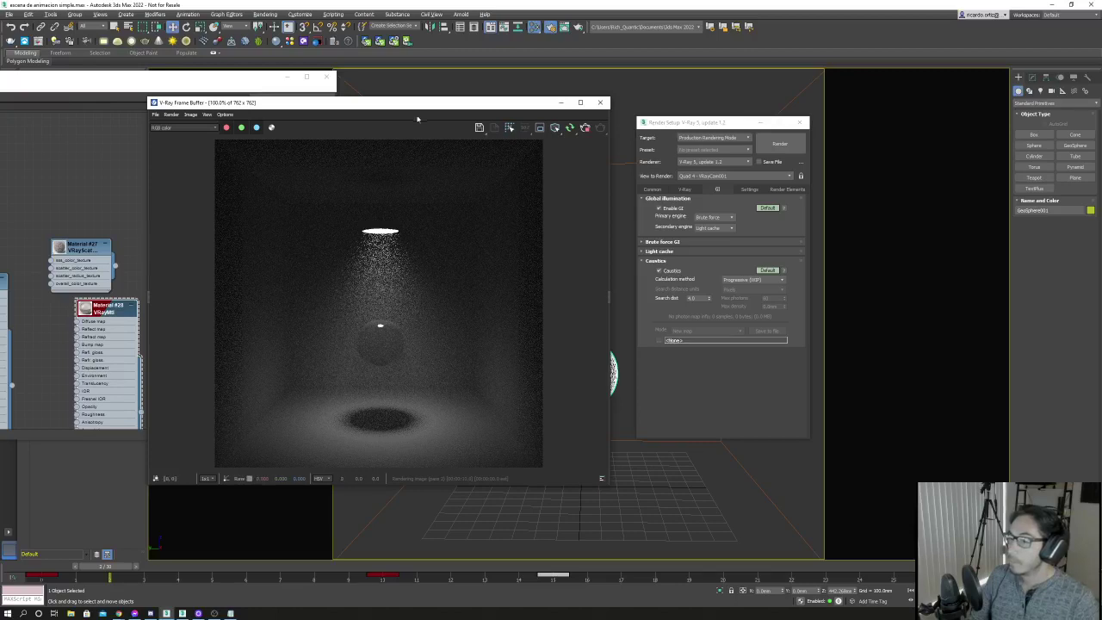
{"action": "left_click_drag", "start_coordinate": [404, 106], "coordinate": [431, 112]}
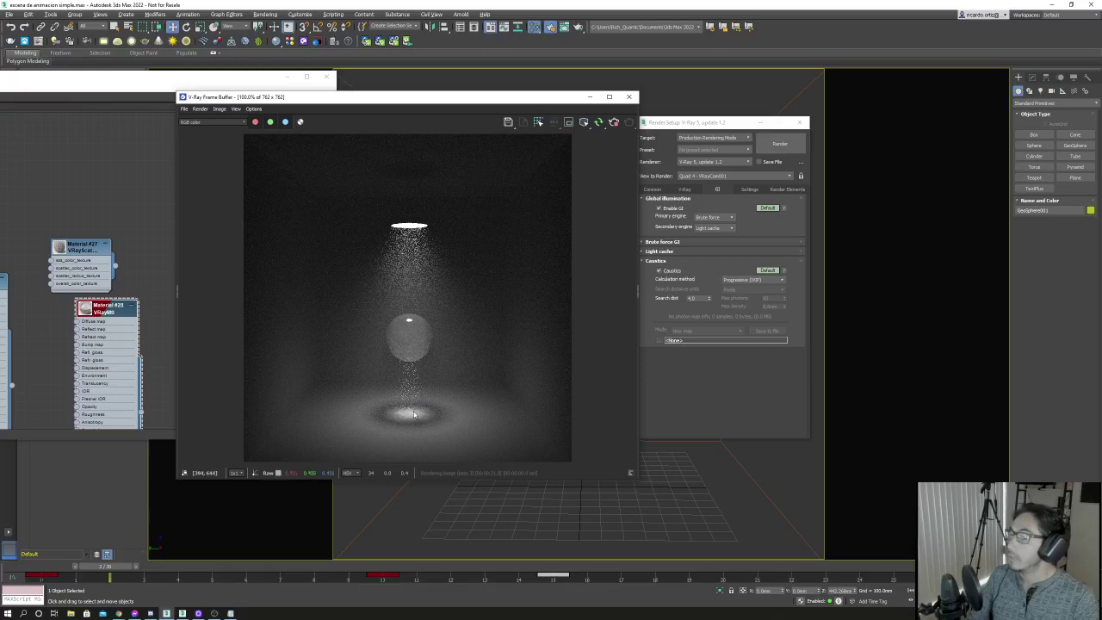
{"action": "scroll", "coordinate": [413, 414], "scroll_direction": "up", "scroll_amount": 2}
{"action": "scroll", "coordinate": [425, 403], "scroll_direction": "down", "scroll_amount": 2}
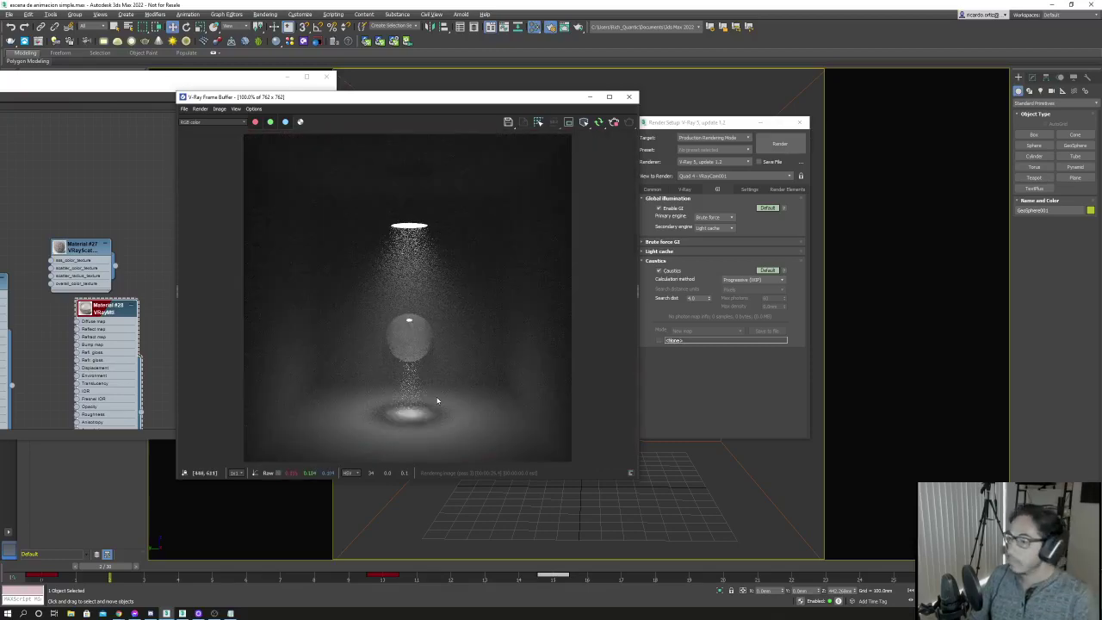
View the VRayAtmosphere channel, return to RGB color, and move Render Setup right.
{"action": "left_click", "coordinate": [218, 121]}
{"action": "left_click", "coordinate": [209, 148]}
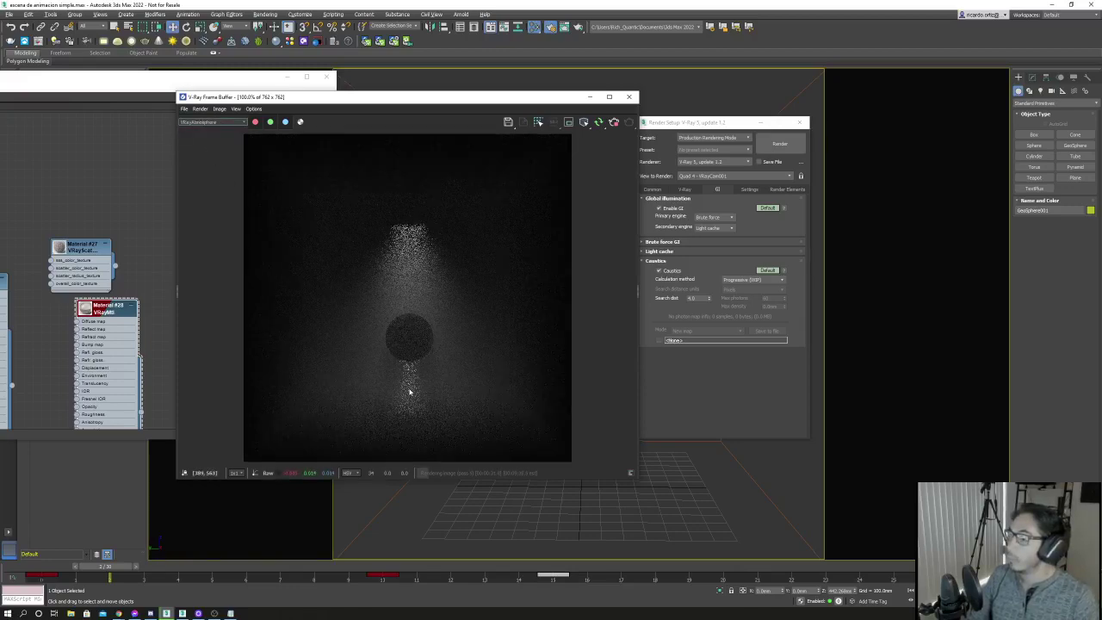
{"action": "left_click", "coordinate": [213, 122]}
{"action": "left_click", "coordinate": [207, 131]}
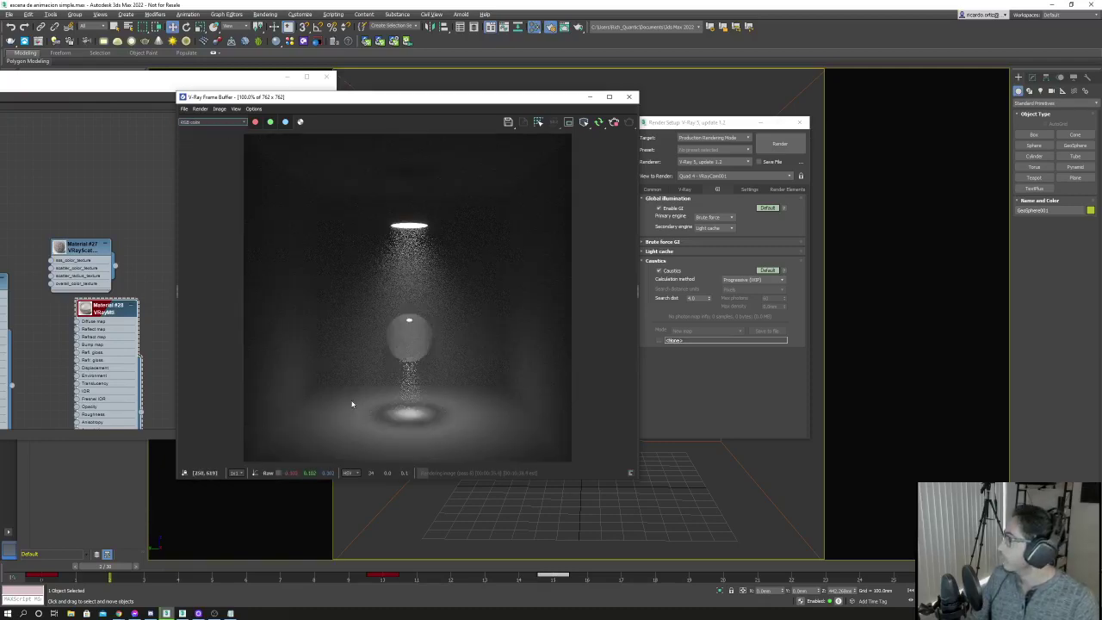
{"action": "left_click_drag", "start_coordinate": [680, 122], "coordinate": [750, 129]}
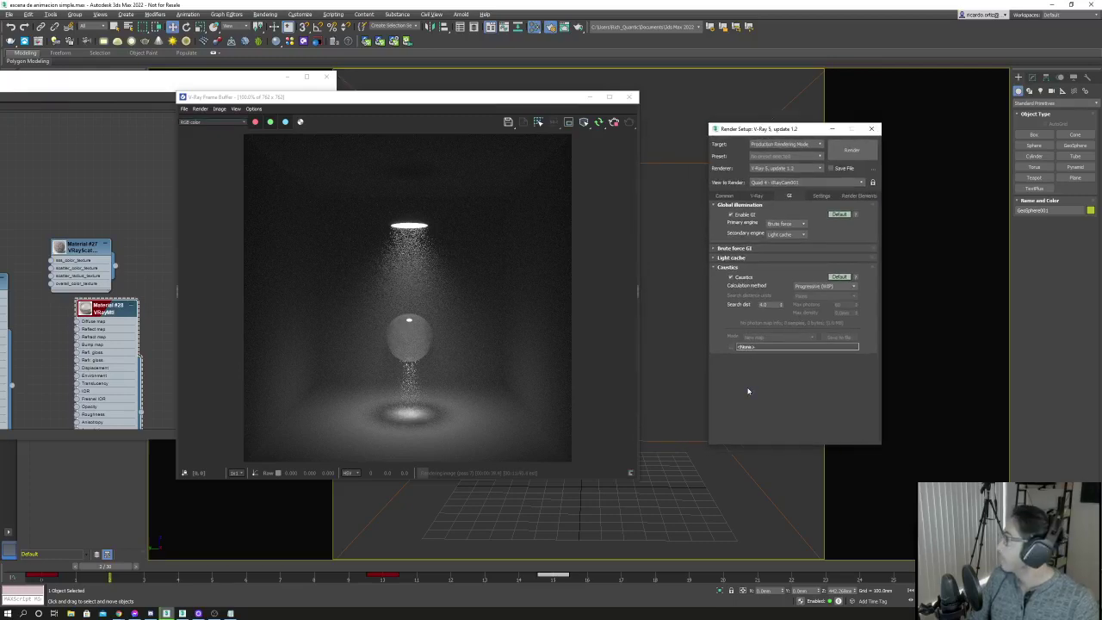
Flip the frame buffer between VRayAtmosphere and RGB color, then uncheck Caustics.
{"action": "left_click_drag", "start_coordinate": [386, 105], "coordinate": [421, 109]}
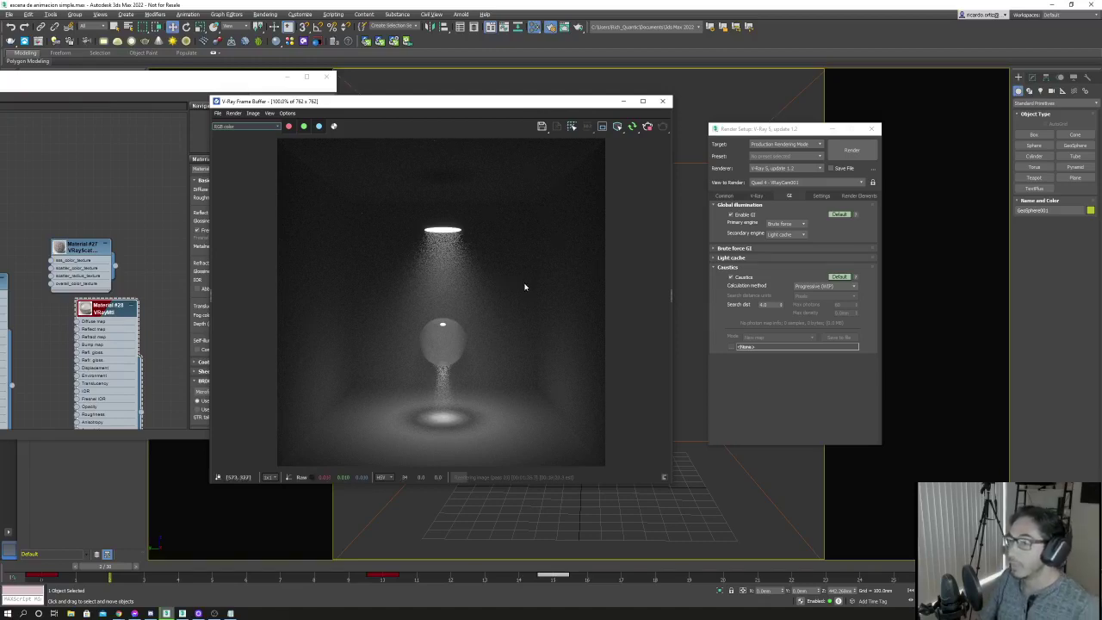
{"action": "left_click", "coordinate": [271, 130]}
{"action": "left_click", "coordinate": [231, 150]}
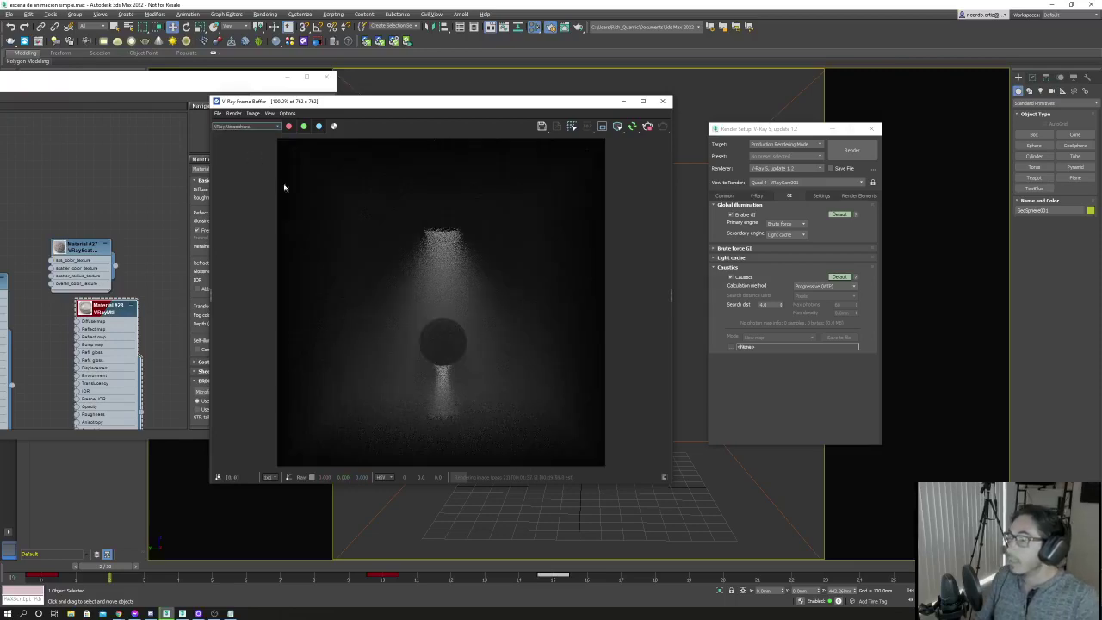
{"action": "left_click", "coordinate": [259, 128]}
{"action": "left_click", "coordinate": [226, 134]}
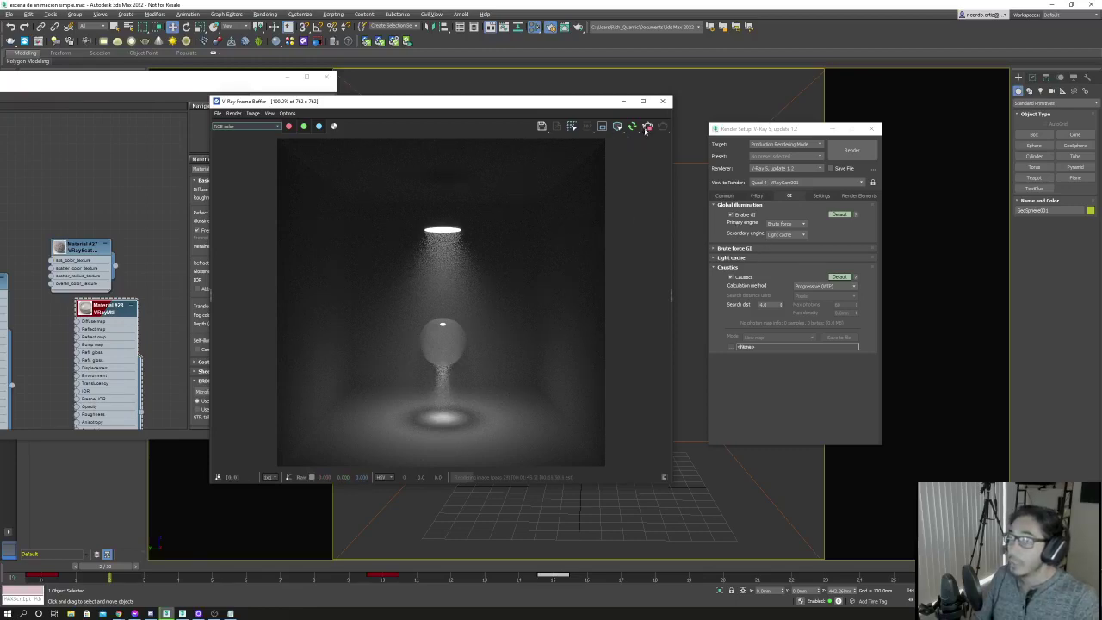
{"action": "left_click", "coordinate": [731, 278]}
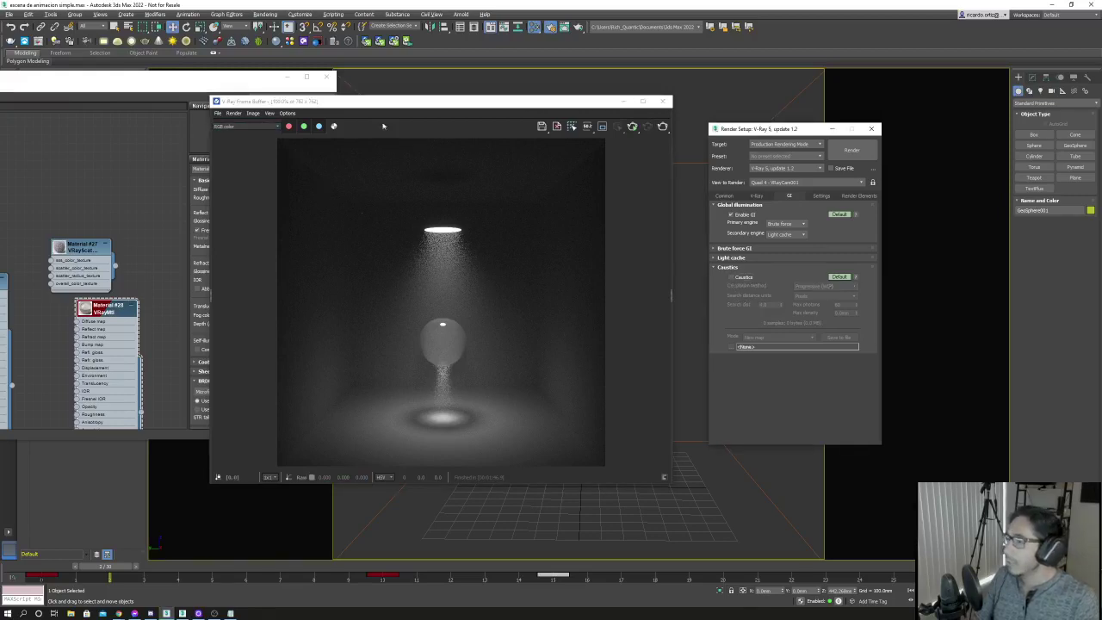
Bring up and close the Slate Material Editor, then move the frame buffer upper left.
{"action": "left_click_drag", "start_coordinate": [383, 102], "coordinate": [685, 109]}
{"action": "left_click_drag", "start_coordinate": [124, 78], "coordinate": [296, 73]}
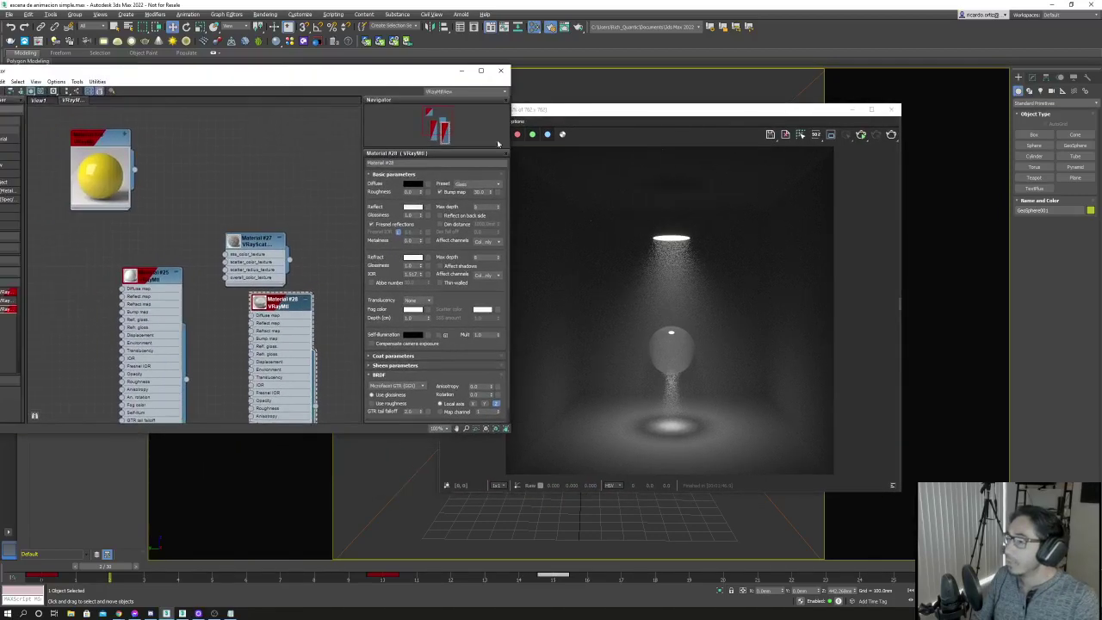
{"action": "left_click_drag", "start_coordinate": [136, 170], "coordinate": [115, 153]}
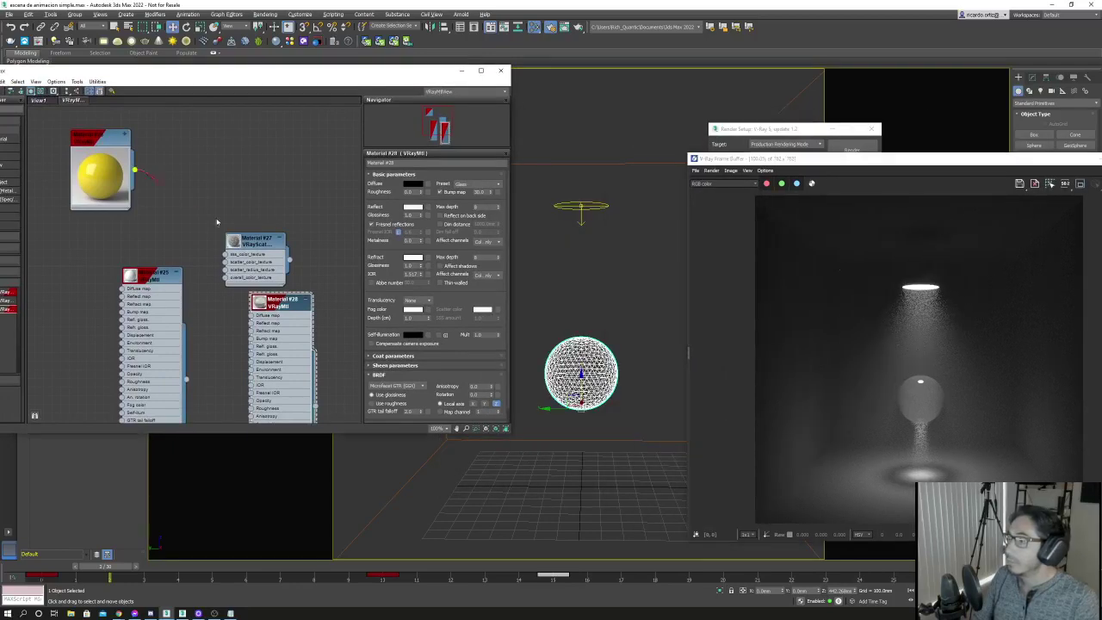
{"action": "right_click", "coordinate": [93, 149]}
{"action": "left_click", "coordinate": [129, 158]}
{"action": "left_click", "coordinate": [500, 69]}
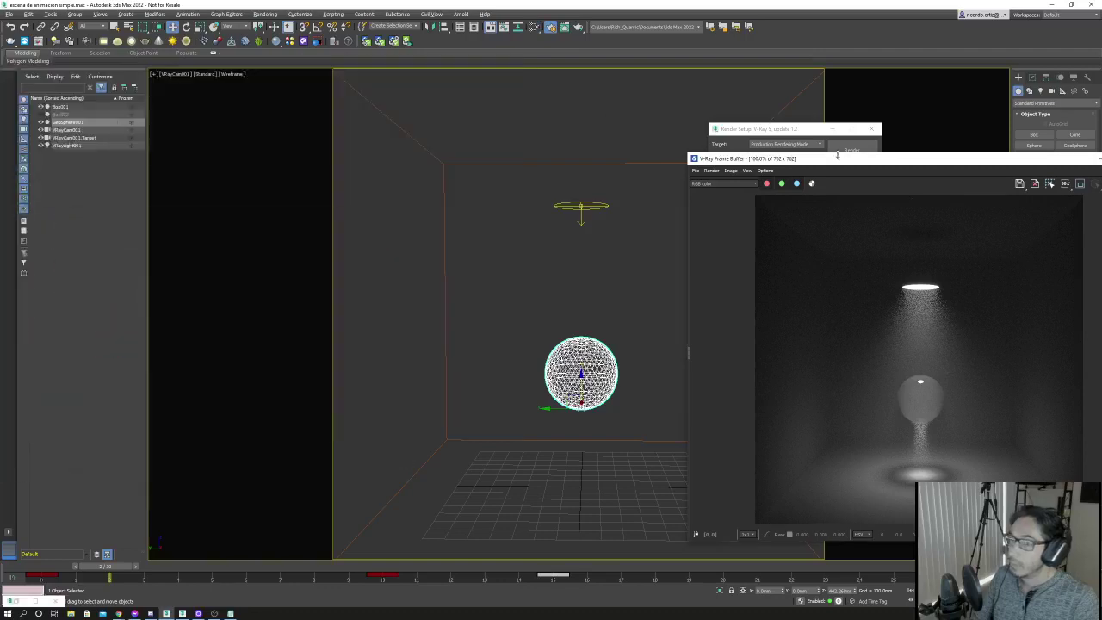
{"action": "left_click_drag", "start_coordinate": [840, 159], "coordinate": [274, 108]}
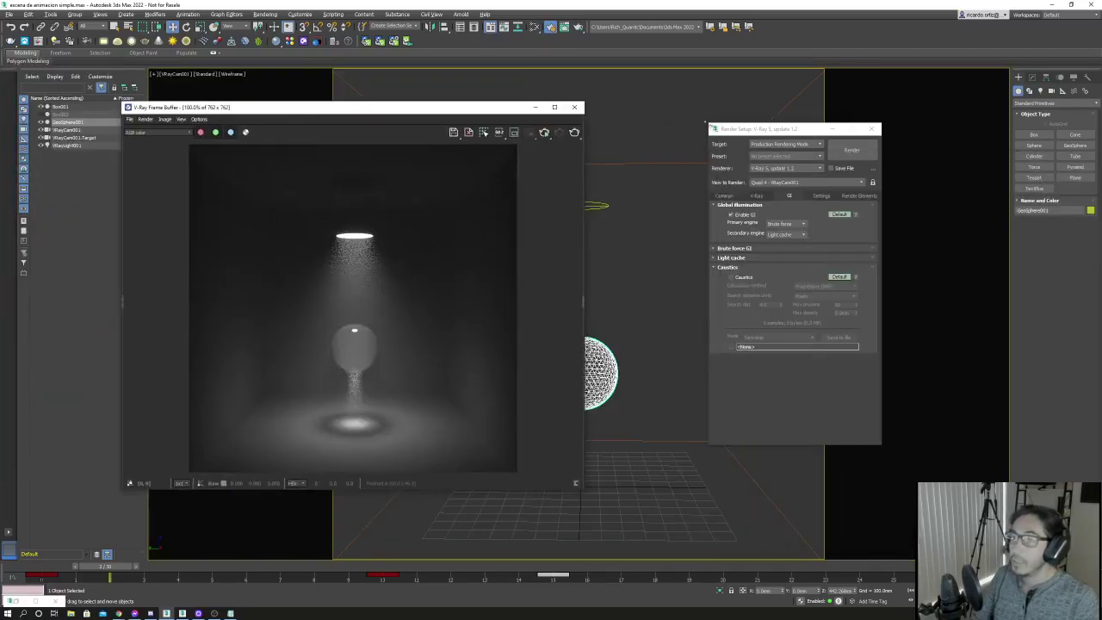
Delete the VRayAtmosphere element and add VRayBackToBeauty and VRayCryptomatte render elements.
{"action": "left_click_drag", "start_coordinate": [771, 134], "coordinate": [721, 128]}
{"action": "left_click", "coordinate": [809, 189]}
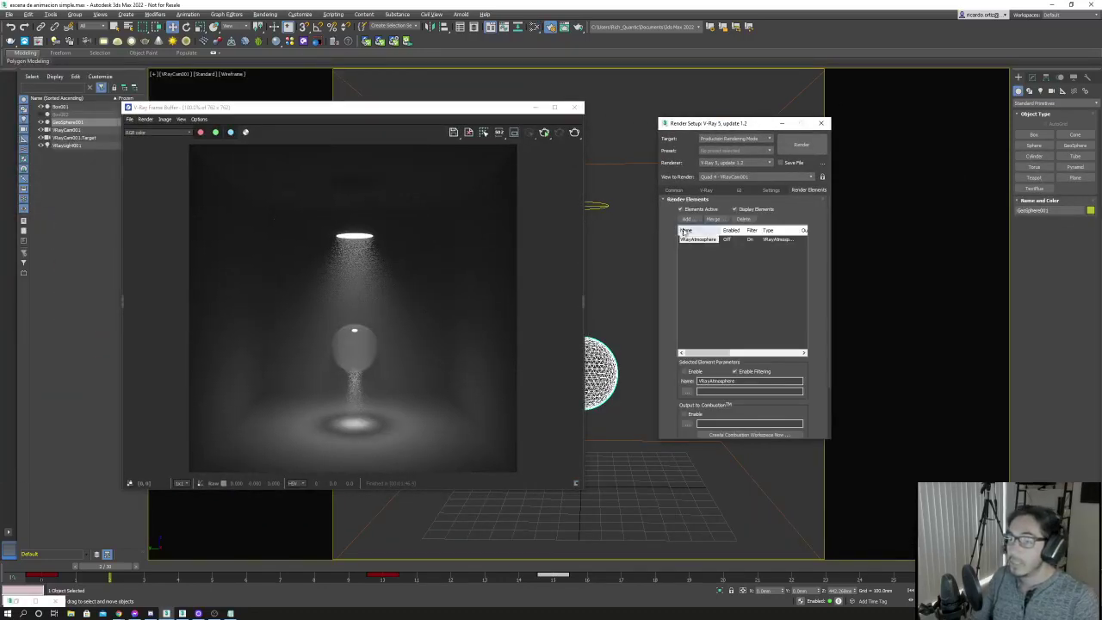
{"action": "left_click", "coordinate": [744, 219]}
{"action": "left_click", "coordinate": [686, 219]}
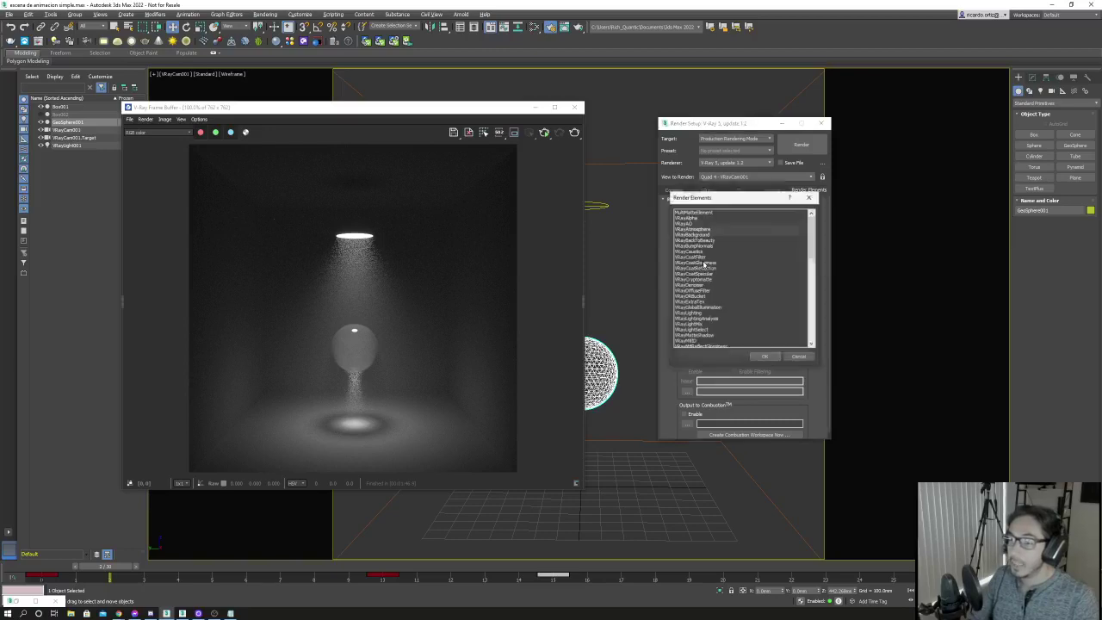
{"action": "left_click", "coordinate": [704, 240]}
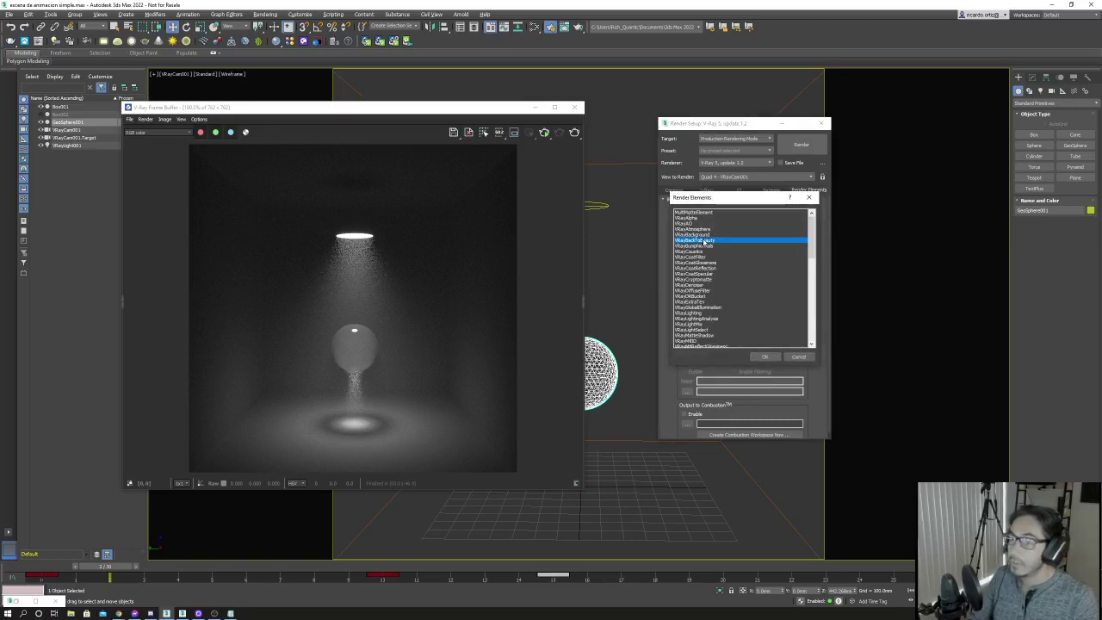
{"action": "left_click", "coordinate": [765, 357]}
{"action": "left_click", "coordinate": [686, 219]}
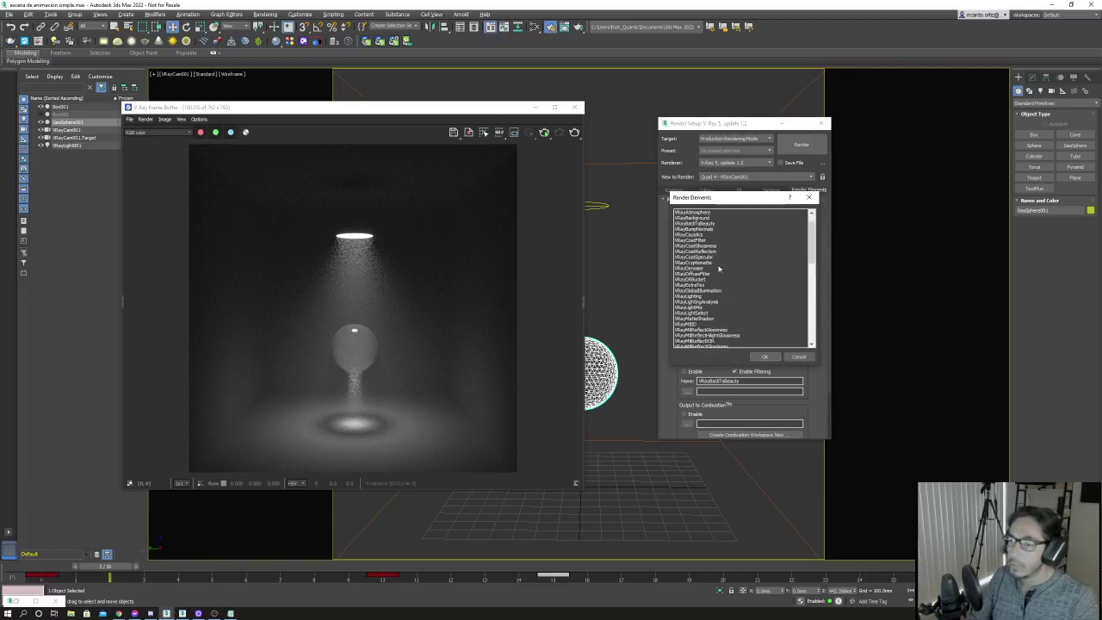
{"action": "left_click", "coordinate": [694, 263]}
{"action": "left_click", "coordinate": [765, 356]}
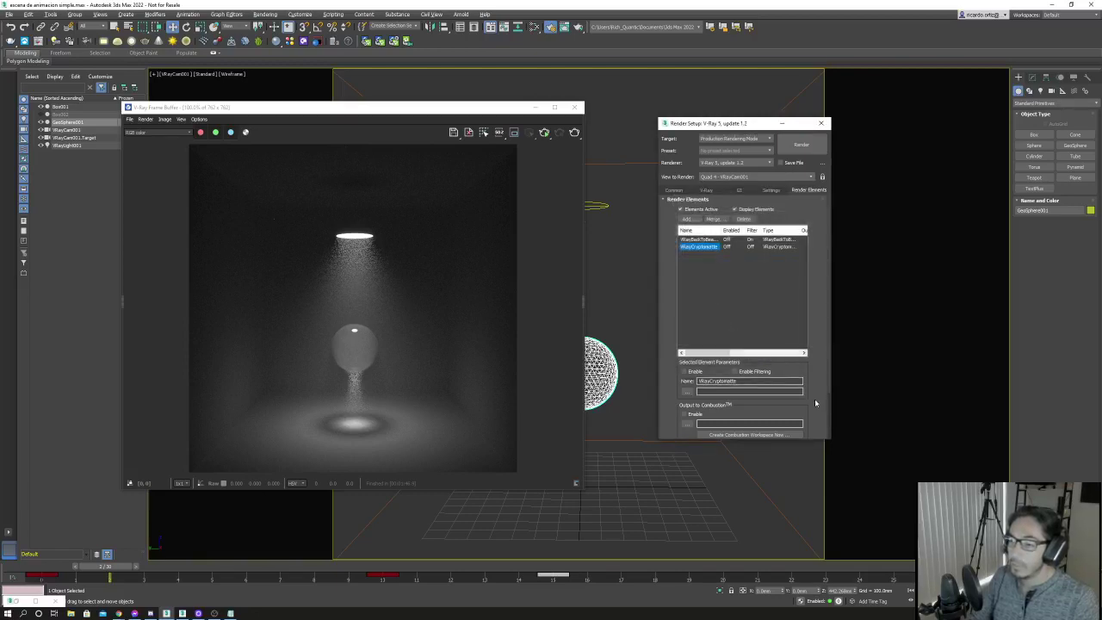
Set the VRayCryptomatte ID type to Node material name and close Render Setup.
{"action": "scroll", "coordinate": [779, 401], "scroll_direction": "down", "scroll_amount": 2}
{"action": "left_click", "coordinate": [756, 412]}
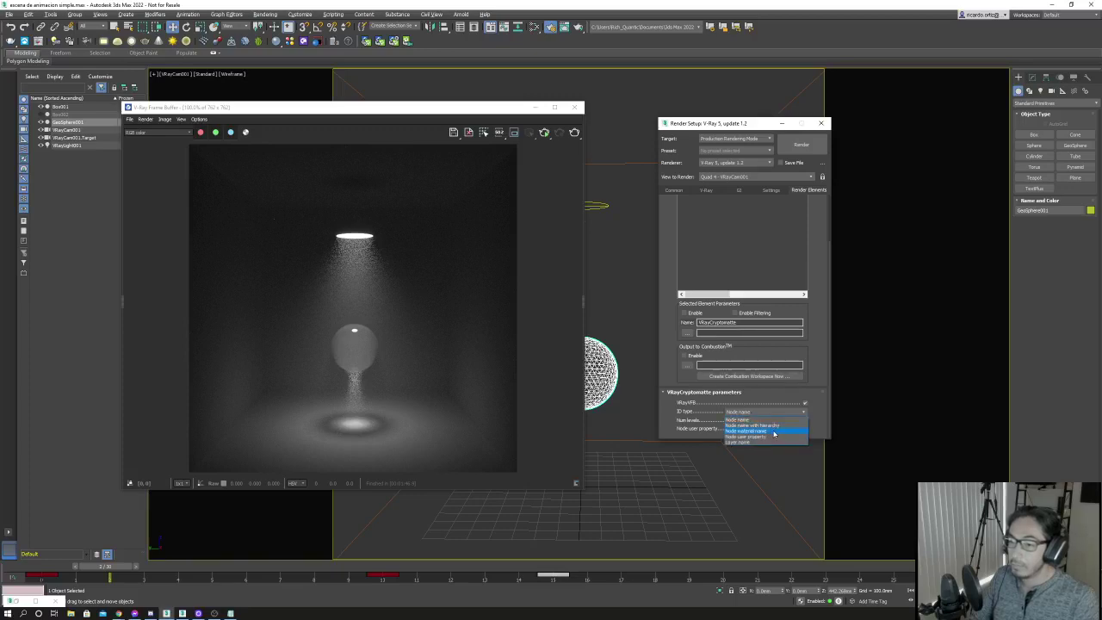
{"action": "left_click", "coordinate": [774, 431]}
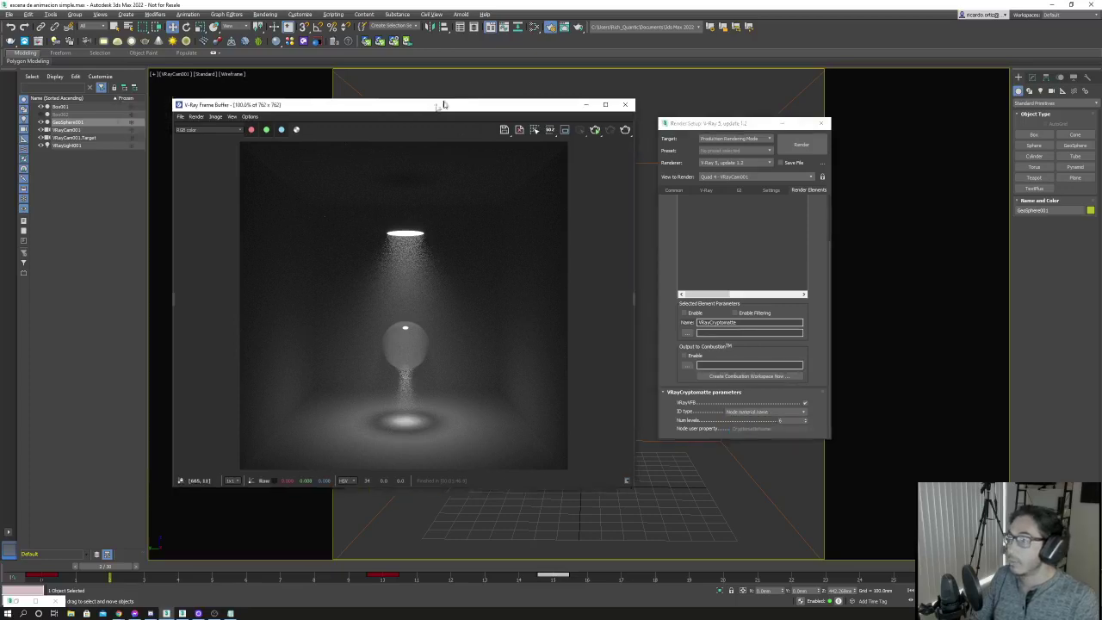
{"action": "left_click_drag", "start_coordinate": [748, 123], "coordinate": [832, 118]}
{"action": "left_click", "coordinate": [937, 112]}
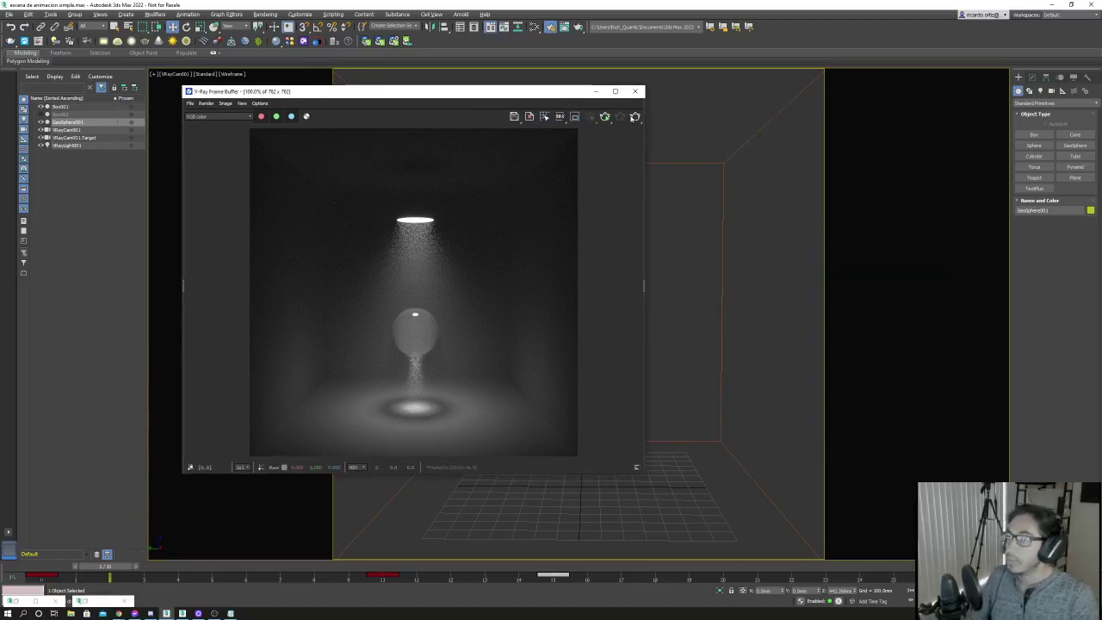
Start a fresh render, then set the Source: Composite layer to RGB in the Layers panel.
{"action": "left_click", "coordinate": [558, 28]}
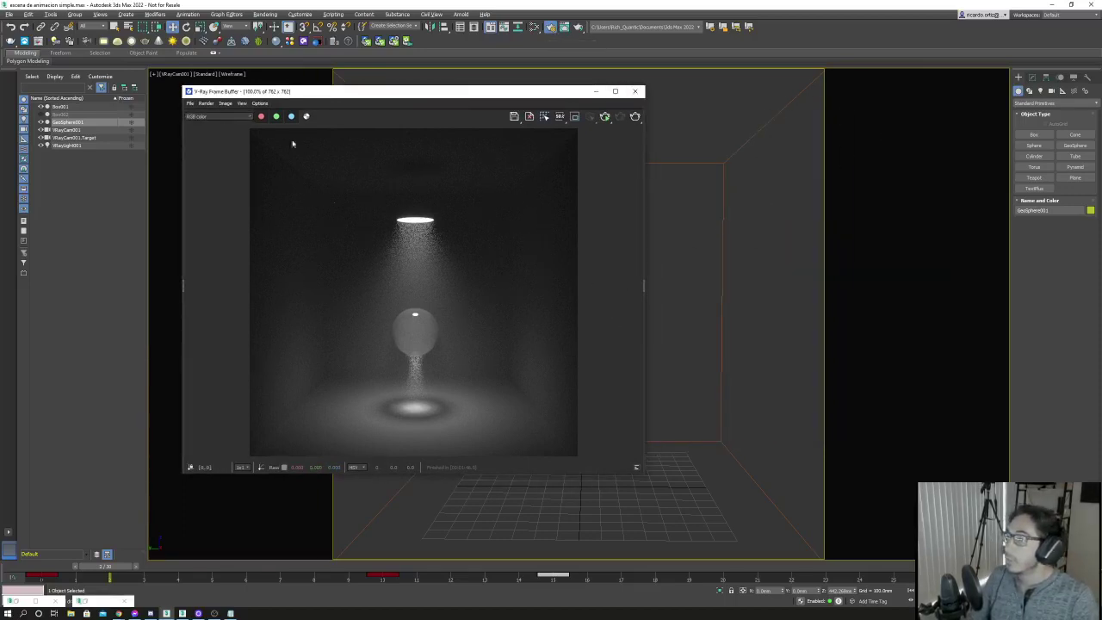
{"action": "left_click", "coordinate": [635, 116]}
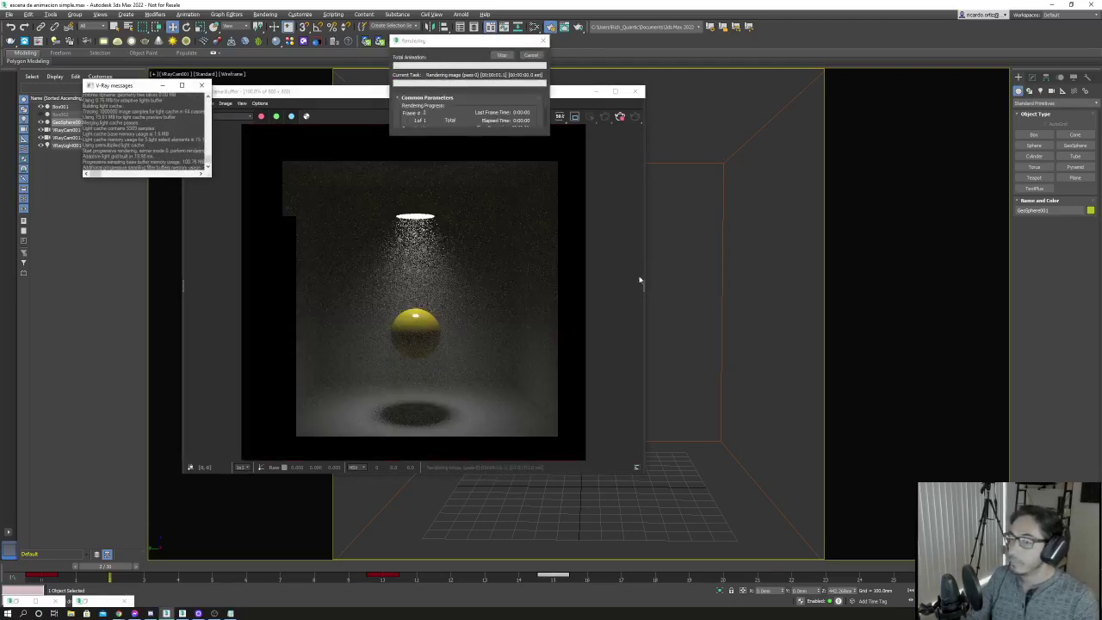
{"action": "left_click", "coordinate": [643, 285]}
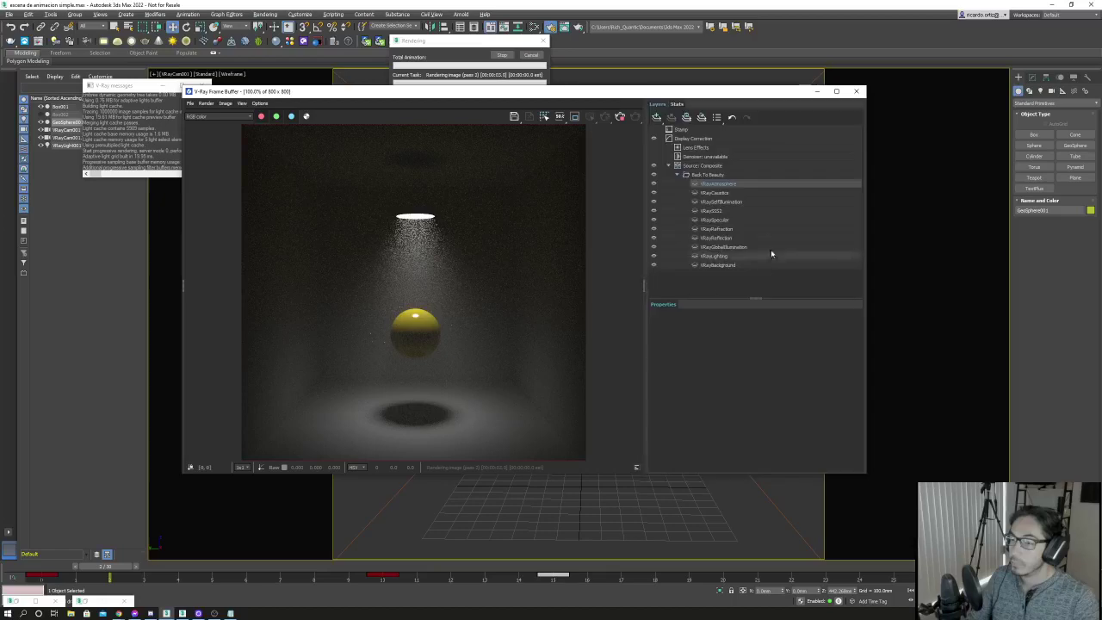
{"action": "left_click", "coordinate": [736, 165]}
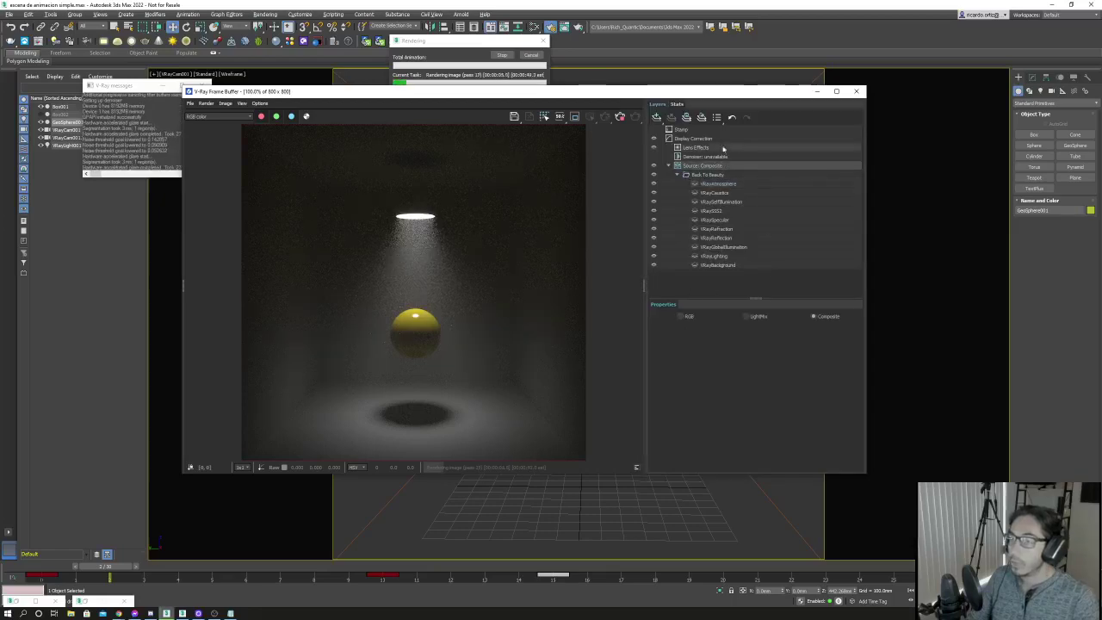
{"action": "left_click", "coordinate": [681, 317]}
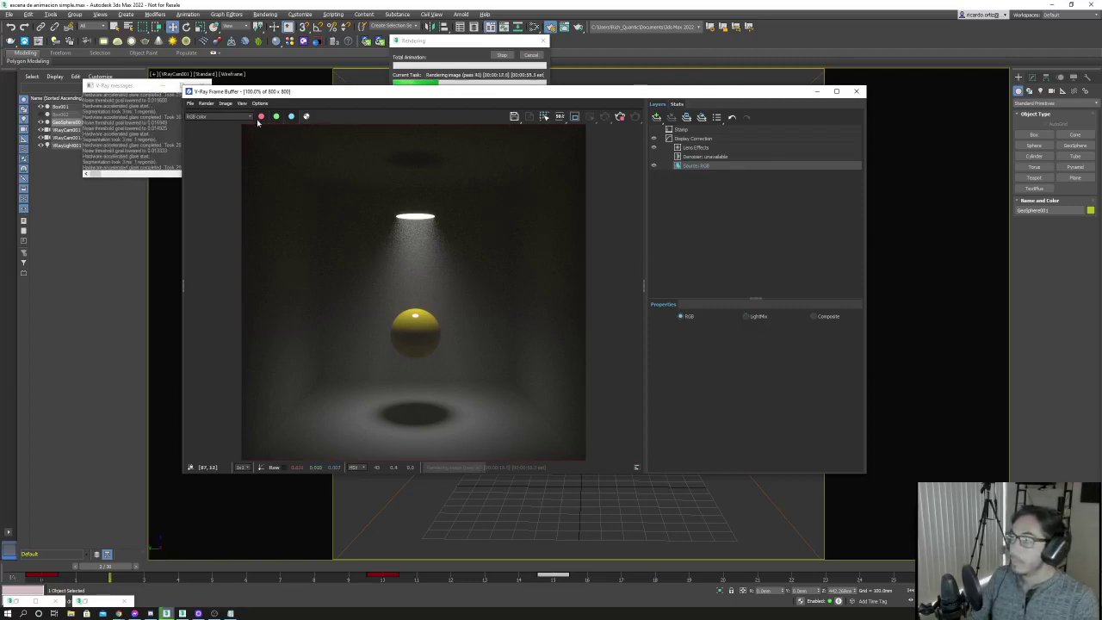
{"action": "left_click", "coordinate": [219, 117]}
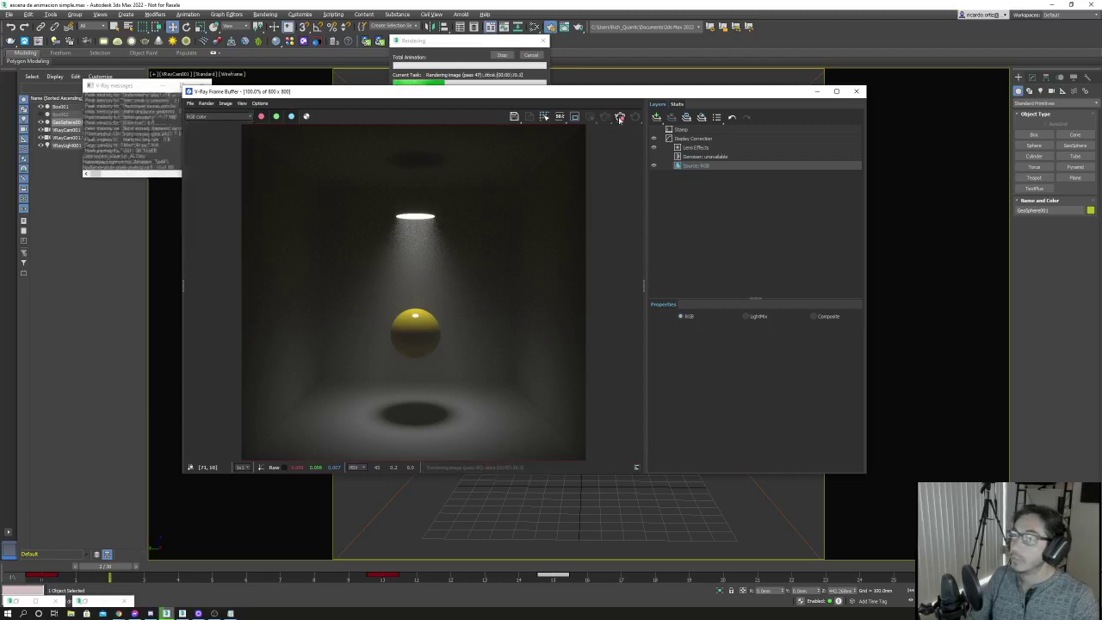
{"action": "left_click_drag", "start_coordinate": [489, 92], "coordinate": [501, 159]}
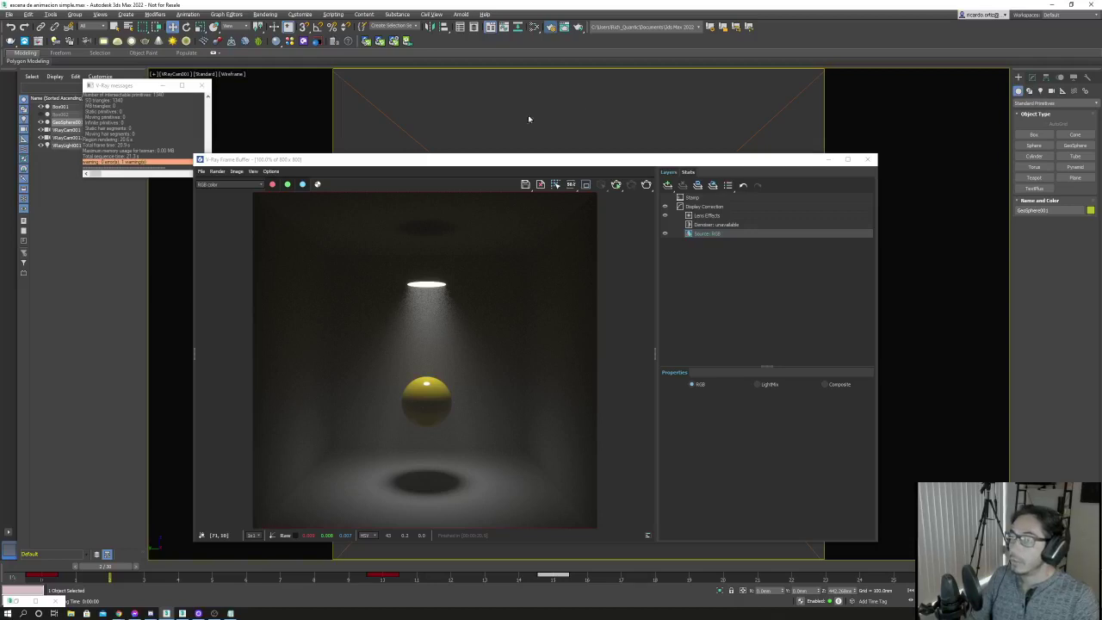
Open Render Setup, enlarge the V-Ray messages log to review it, then close it.
{"action": "left_click", "coordinate": [552, 27]}
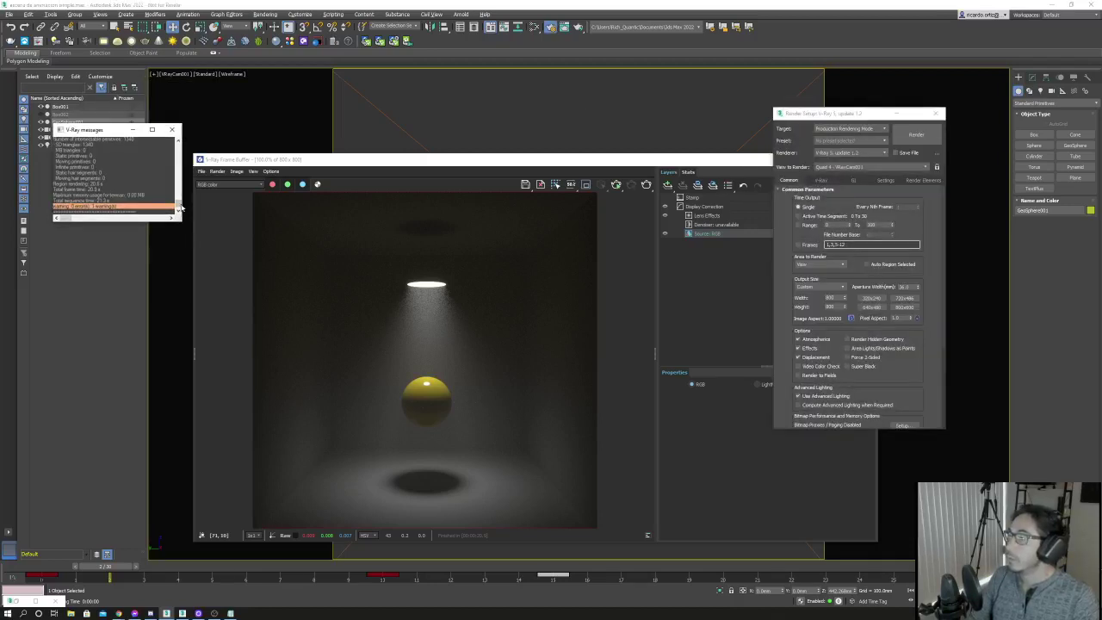
{"action": "left_click_drag", "start_coordinate": [179, 207], "coordinate": [179, 195]}
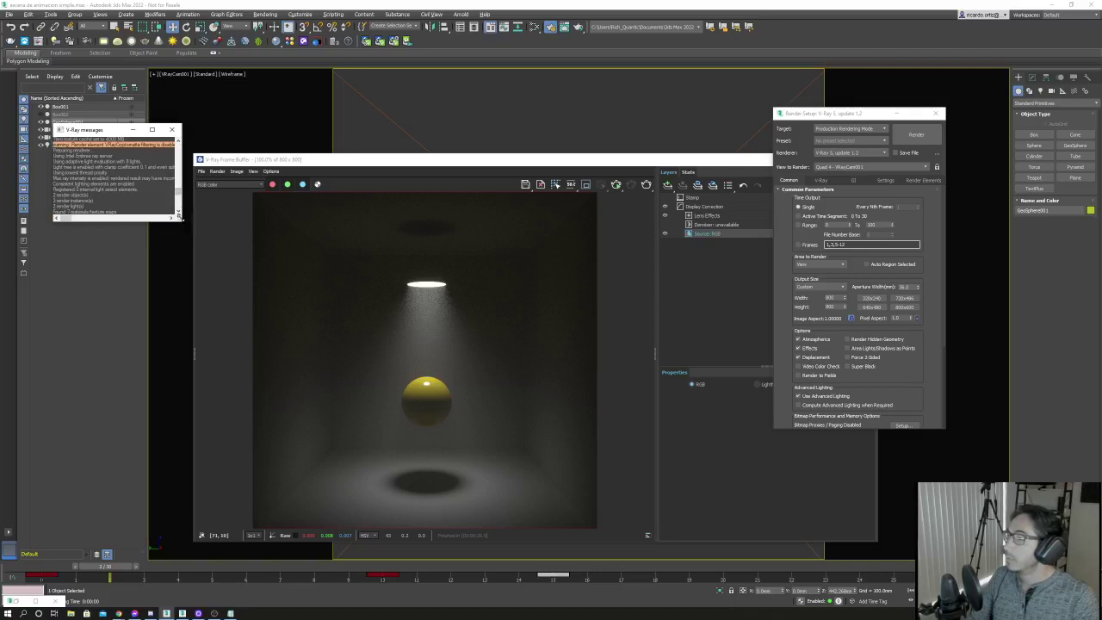
{"action": "left_click_drag", "start_coordinate": [179, 217], "coordinate": [393, 233]}
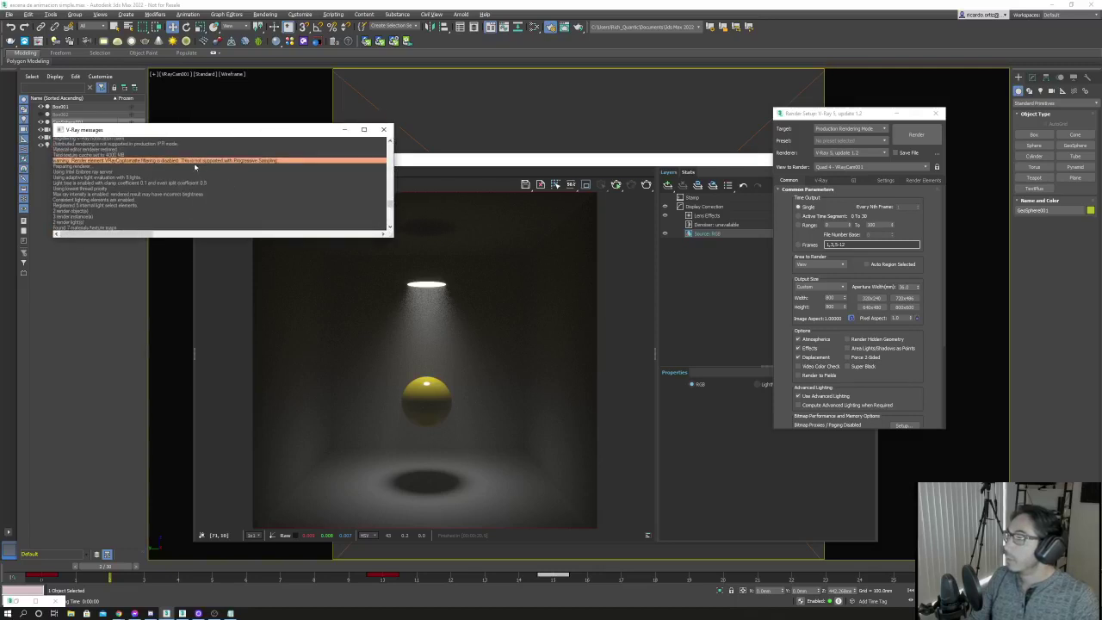
{"action": "left_click", "coordinate": [384, 129]}
Change the V-Ray image sampler type from Progressive to Bucket and start a new render.
{"action": "left_click_drag", "start_coordinate": [831, 117], "coordinate": [668, 89]}
{"action": "left_click", "coordinate": [670, 153]}
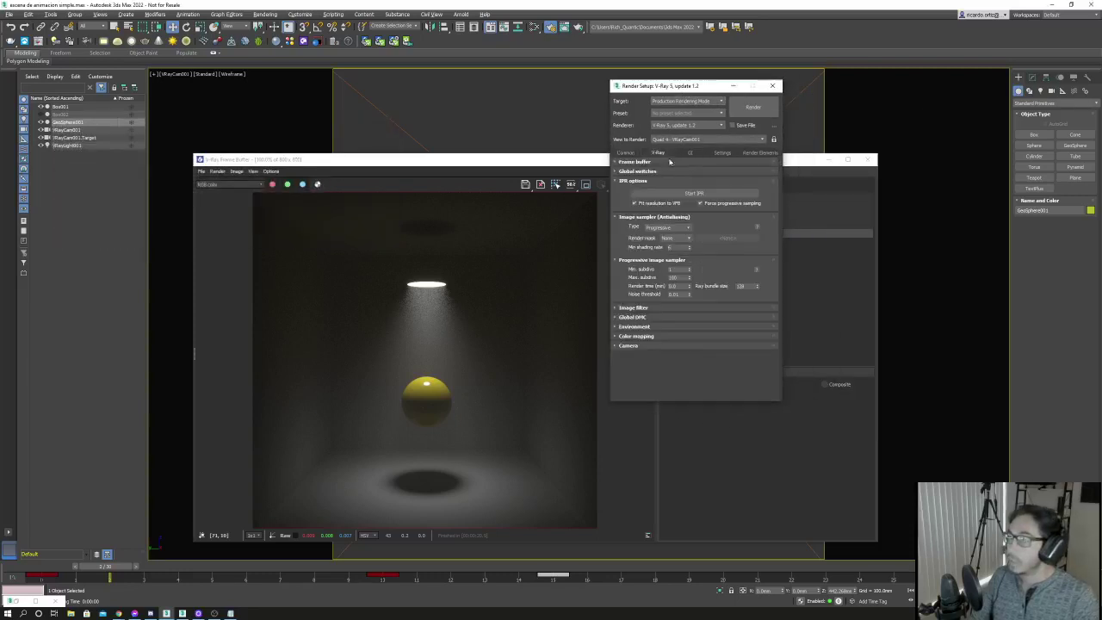
{"action": "left_click", "coordinate": [677, 226]}
{"action": "left_click", "coordinate": [668, 236]}
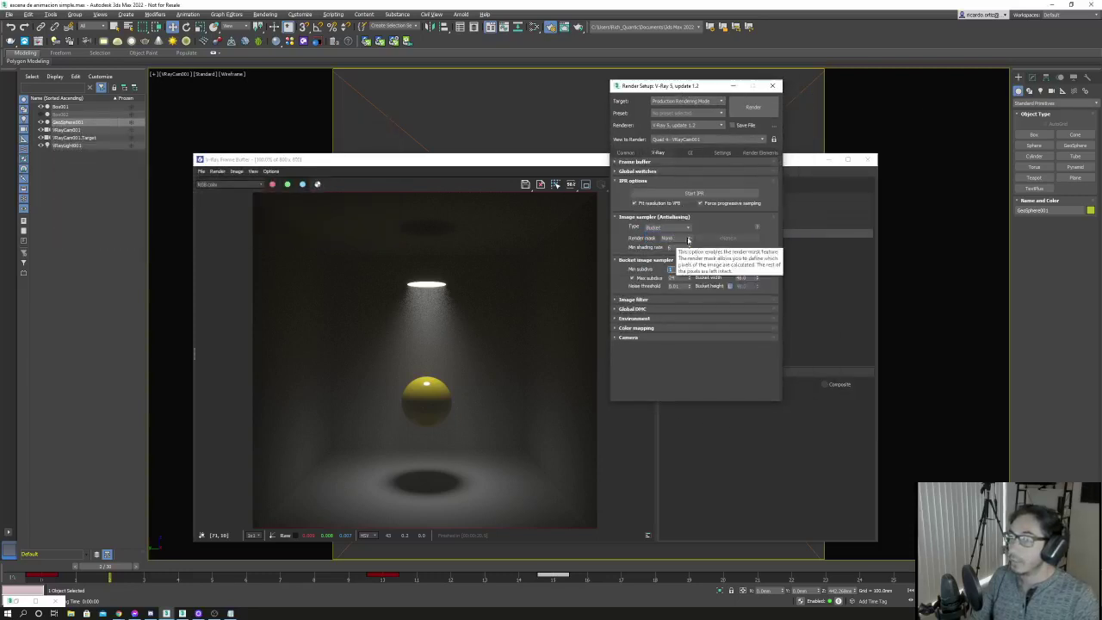
{"action": "left_click_drag", "start_coordinate": [666, 90], "coordinate": [879, 81]}
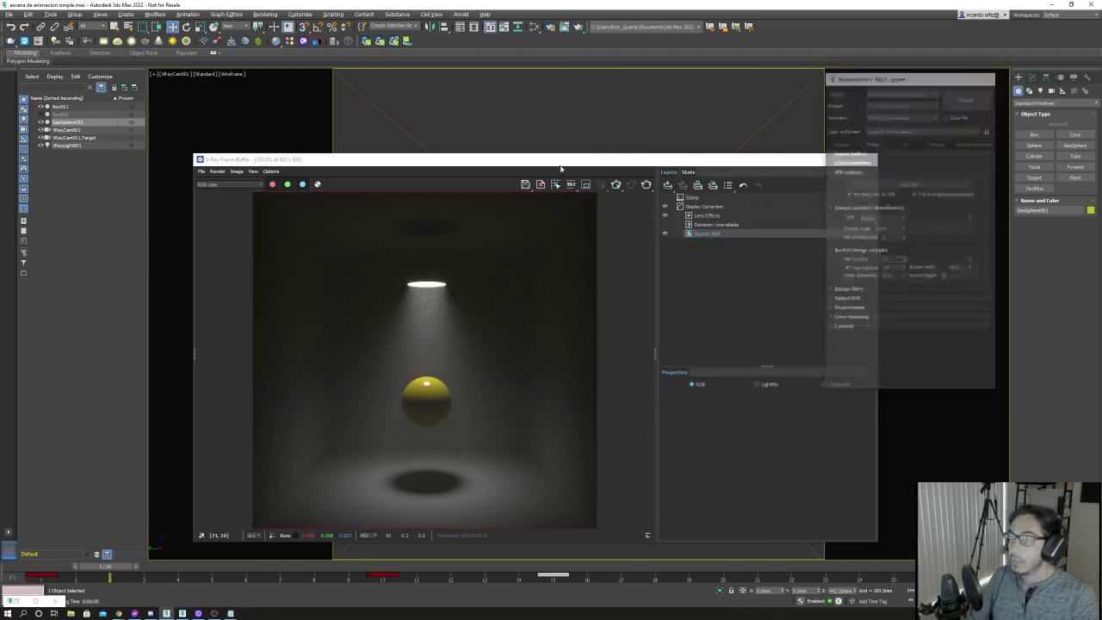
{"action": "left_click_drag", "start_coordinate": [561, 160], "coordinate": [498, 121]}
{"action": "left_click", "coordinate": [585, 143]}
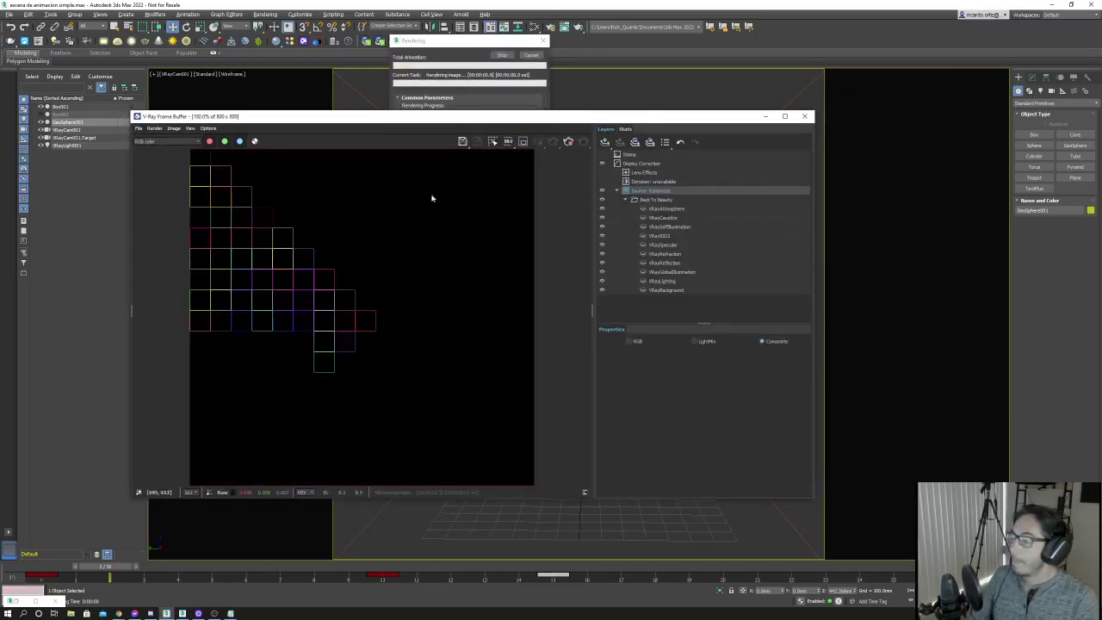
Show the render from the RGB source and zoom into the VRayCryptomatte channel.
{"action": "left_click", "coordinate": [631, 341]}
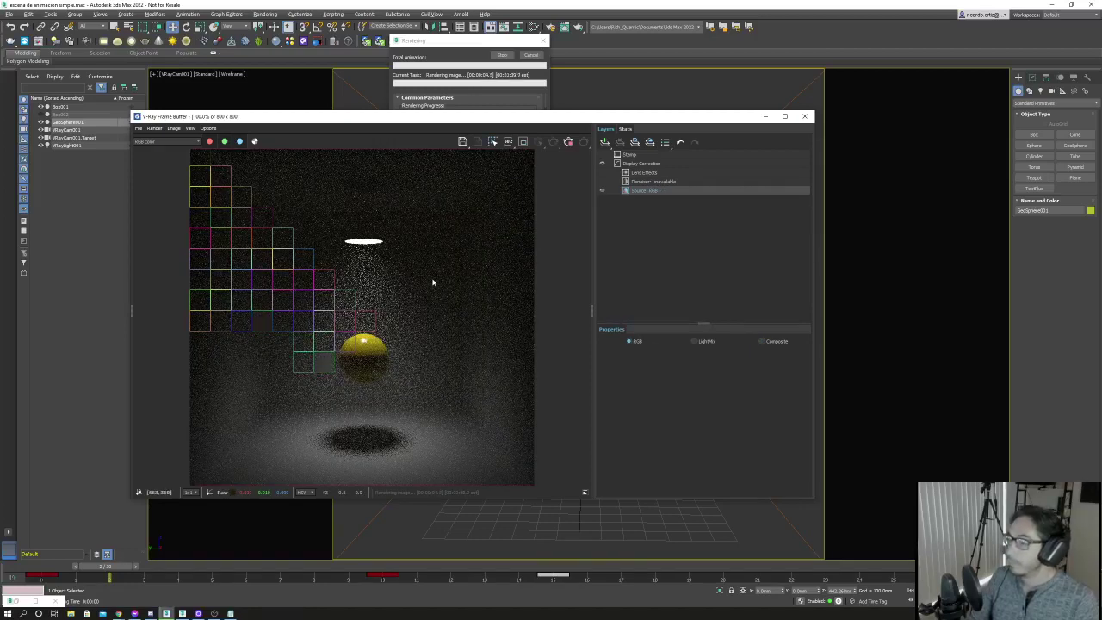
{"action": "left_click", "coordinate": [171, 142]}
{"action": "left_click", "coordinate": [160, 242]}
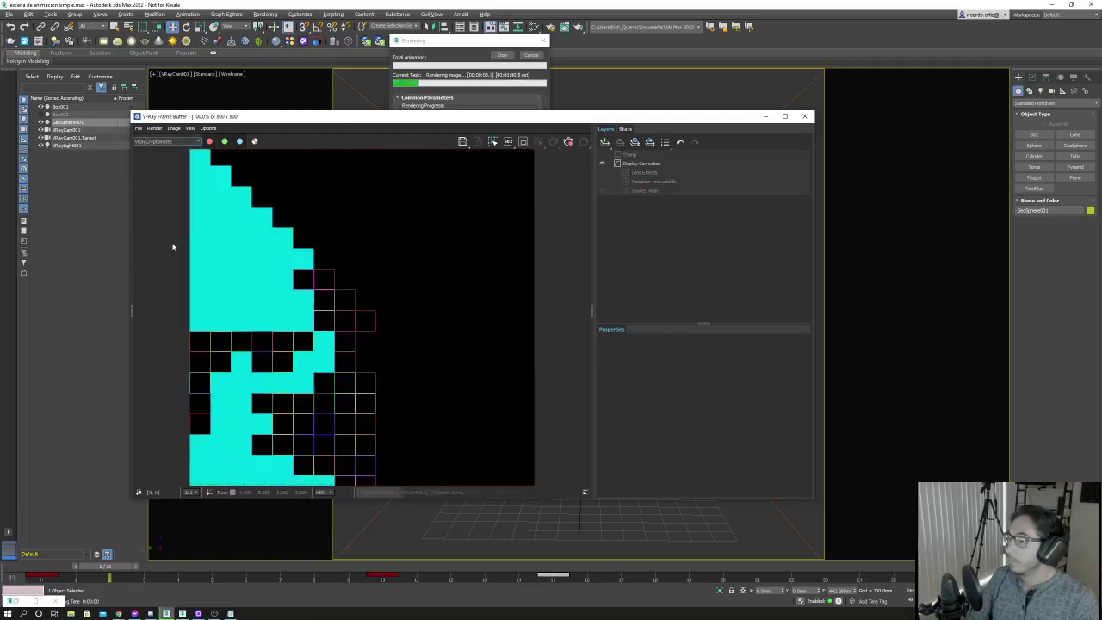
{"action": "scroll", "coordinate": [331, 336], "scroll_direction": "up", "scroll_amount": 1}
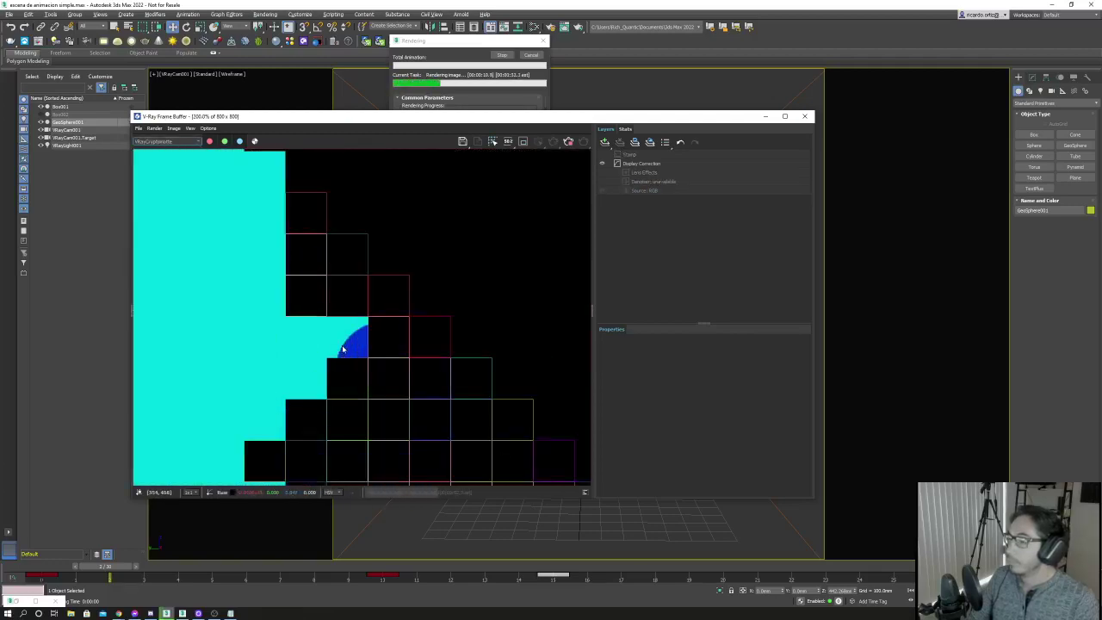
{"action": "scroll", "coordinate": [343, 348], "scroll_direction": "up", "scroll_amount": 1}
{"action": "scroll", "coordinate": [343, 348], "scroll_direction": "down", "scroll_amount": 1}
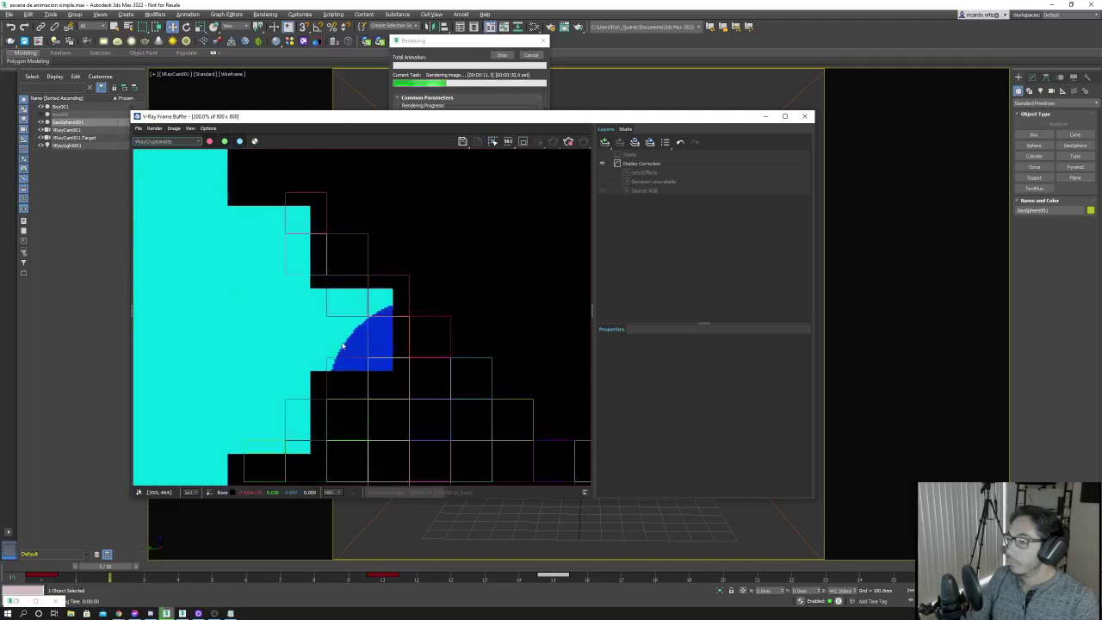
Return to the RGB color channel and close the frame buffer with Esc.
{"action": "left_click", "coordinate": [172, 142]}
{"action": "left_click", "coordinate": [174, 149]}
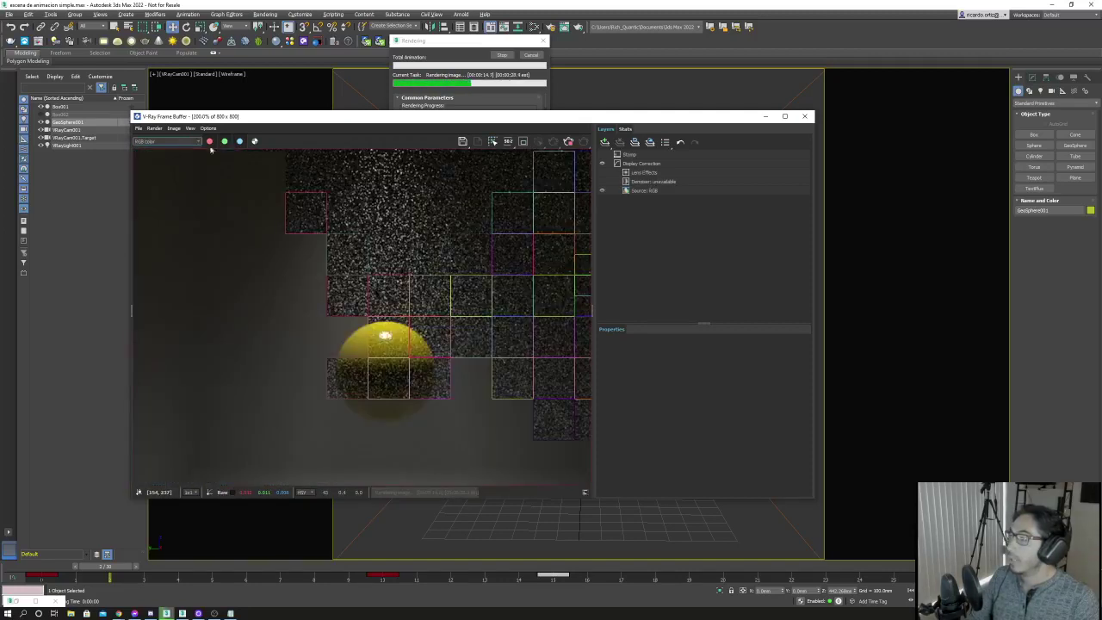
{"action": "key", "text": "Escape"}
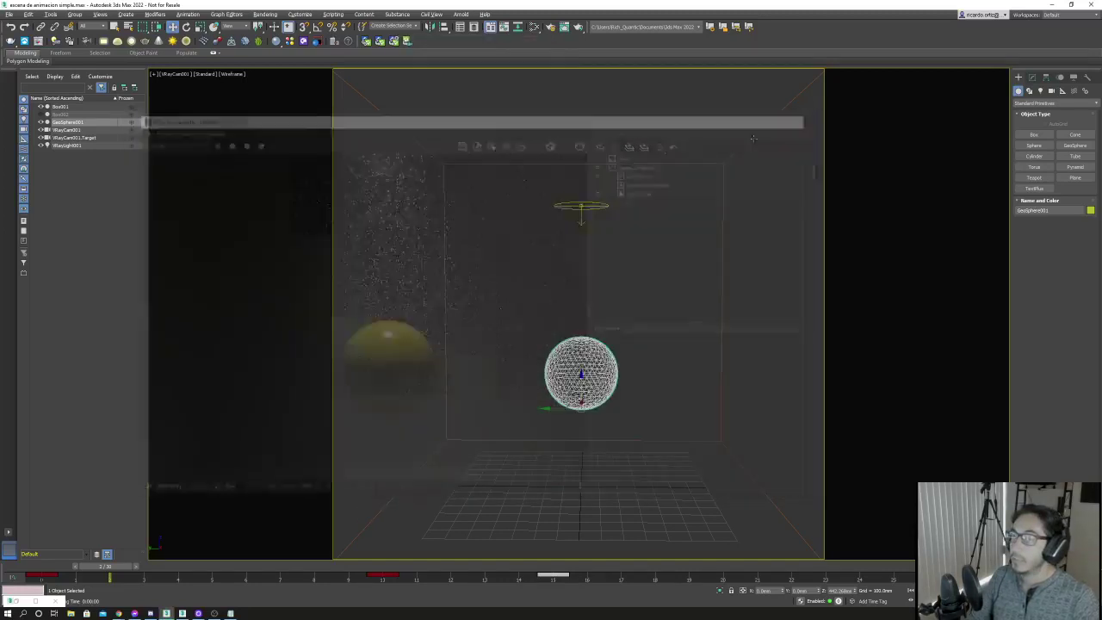
{"action": "right_click", "coordinate": [625, 335]}
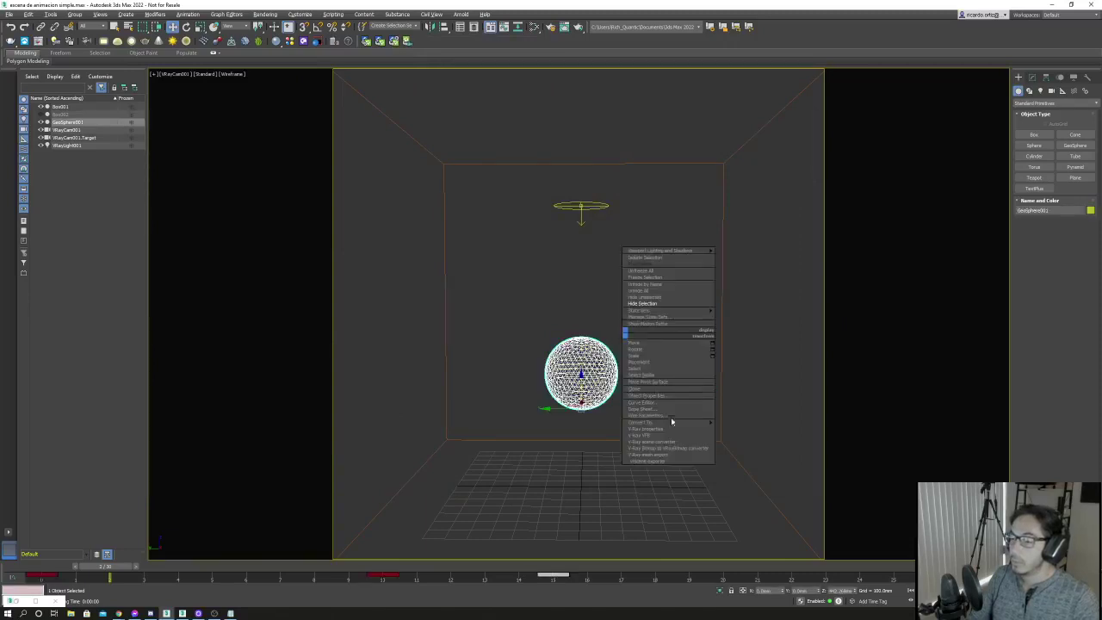
{"action": "left_click", "coordinate": [660, 396]}
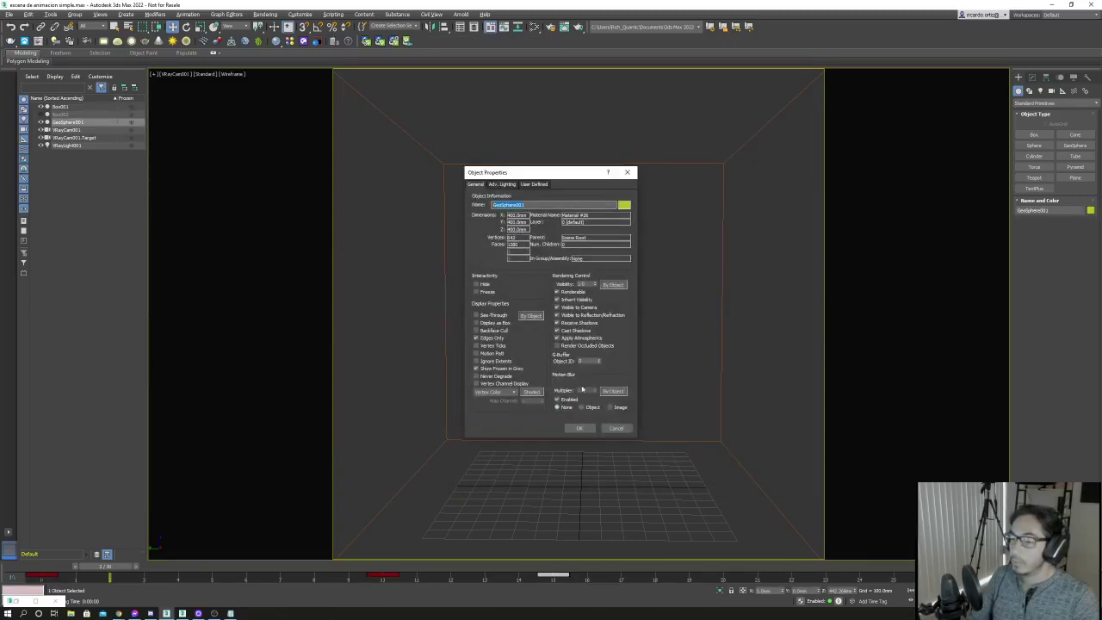
{"action": "double_click", "coordinate": [590, 360]}
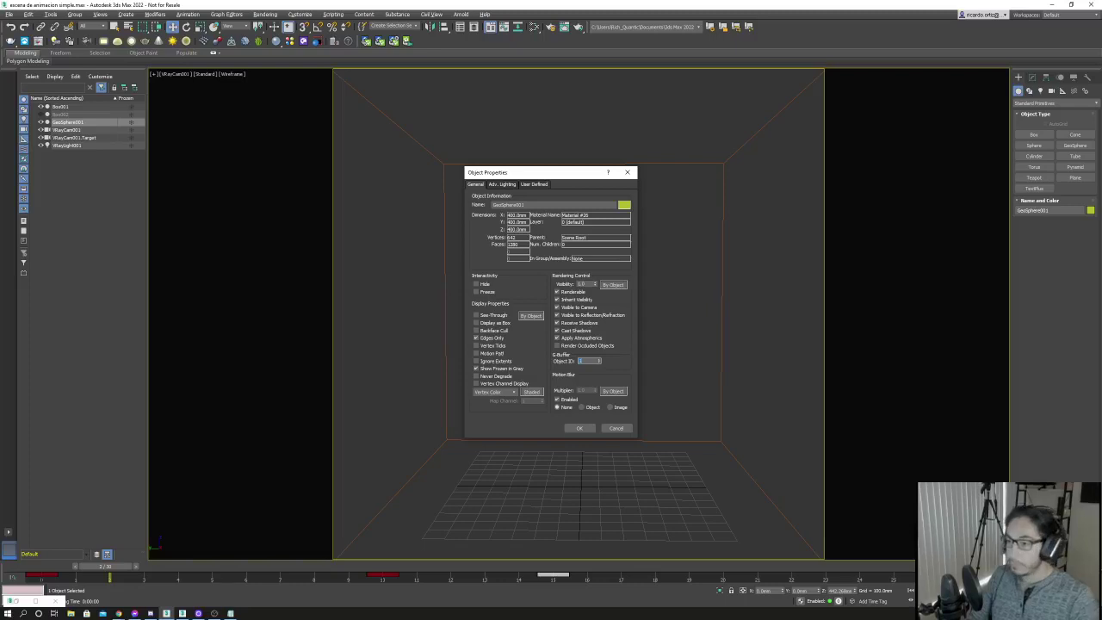
{"action": "left_click", "coordinate": [580, 429]}
{"action": "left_click", "coordinate": [722, 359]}
{"action": "right_click", "coordinate": [672, 301]}
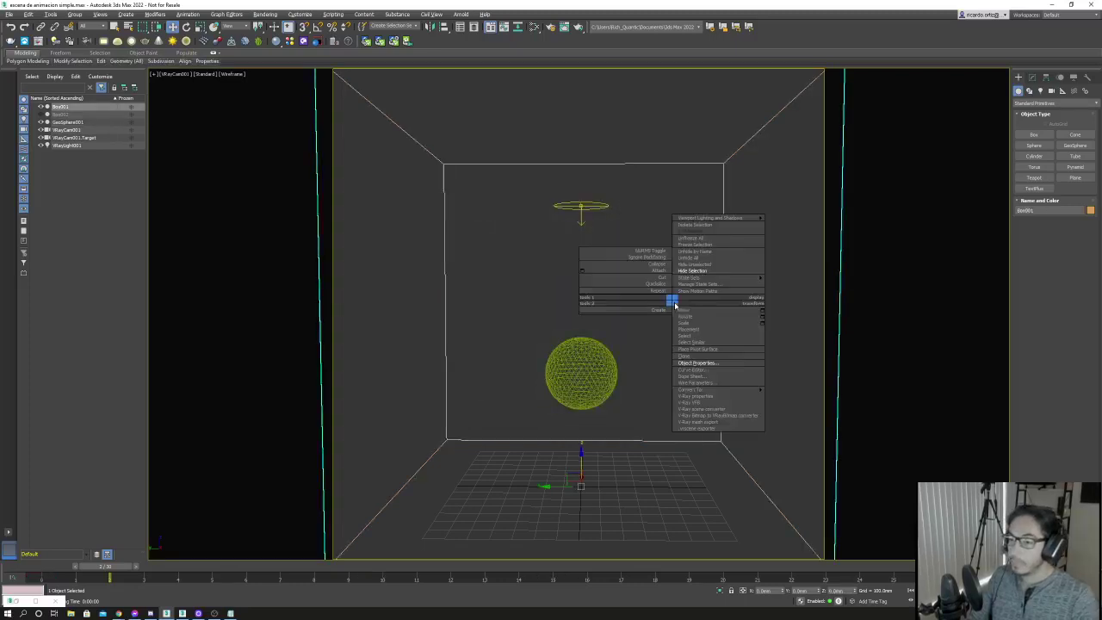
{"action": "left_click", "coordinate": [698, 363]}
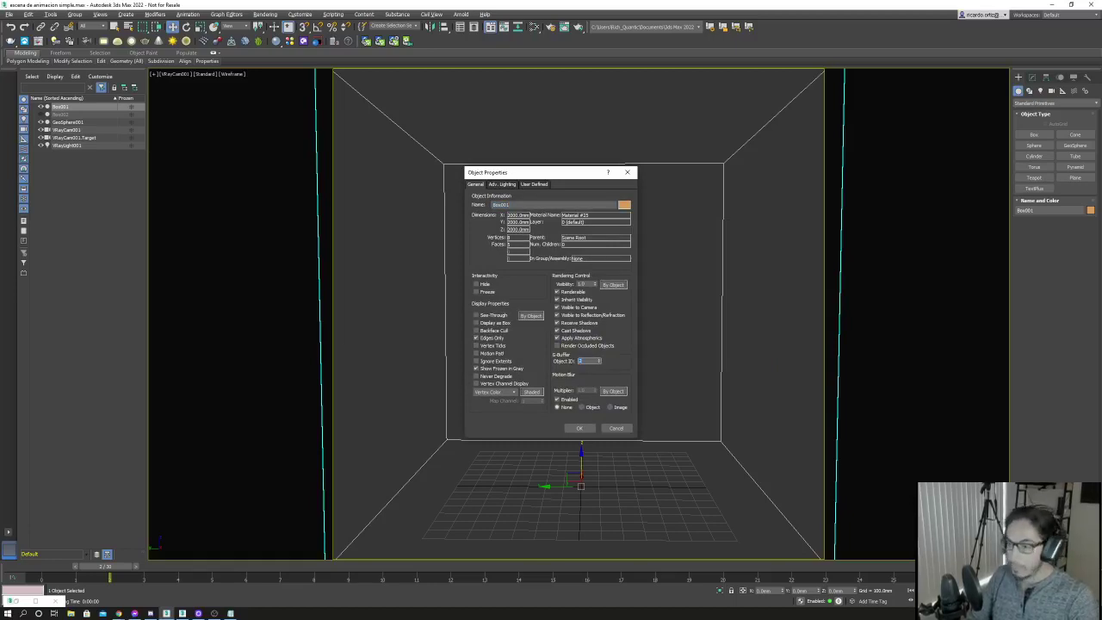
{"action": "left_click", "coordinate": [579, 428]}
{"action": "left_click", "coordinate": [689, 362]}
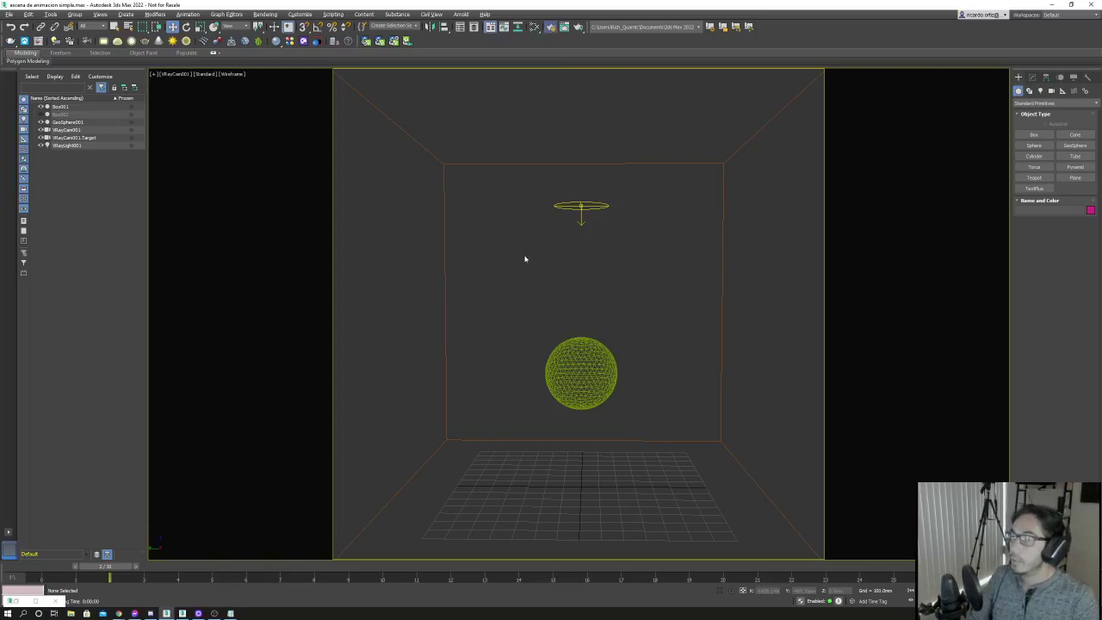
Open Render Setup with F10, change VRayCryptomatte ID type to Node name with hierarchy, close.
{"action": "key", "text": "F10"}
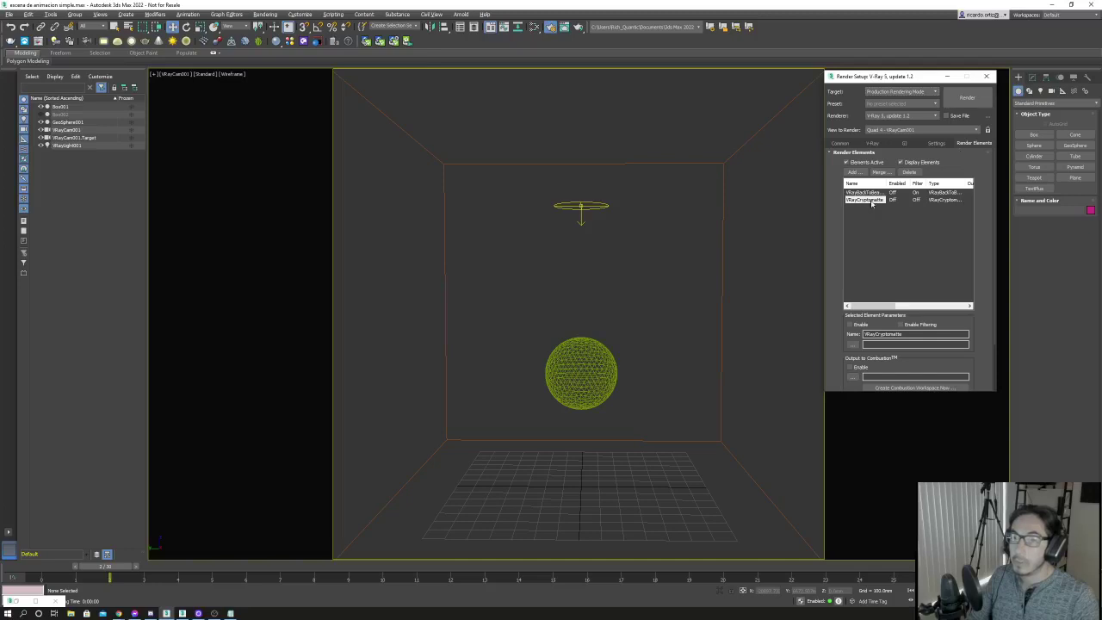
{"action": "scroll", "coordinate": [985, 335], "scroll_direction": "down", "scroll_amount": 2}
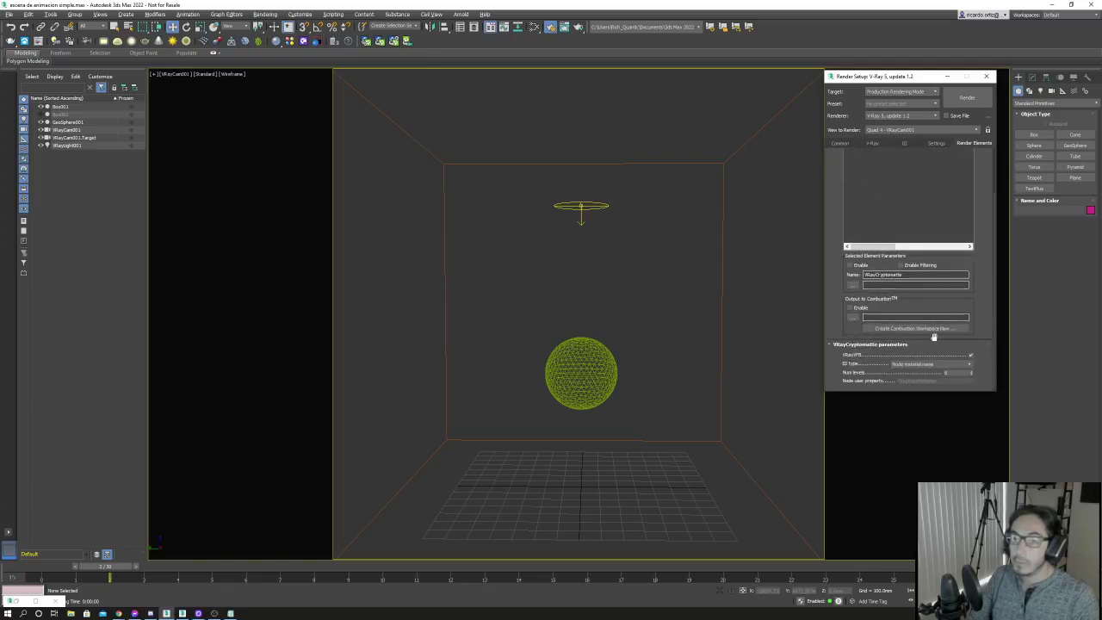
{"action": "left_click", "coordinate": [928, 364]}
{"action": "left_click", "coordinate": [938, 379]}
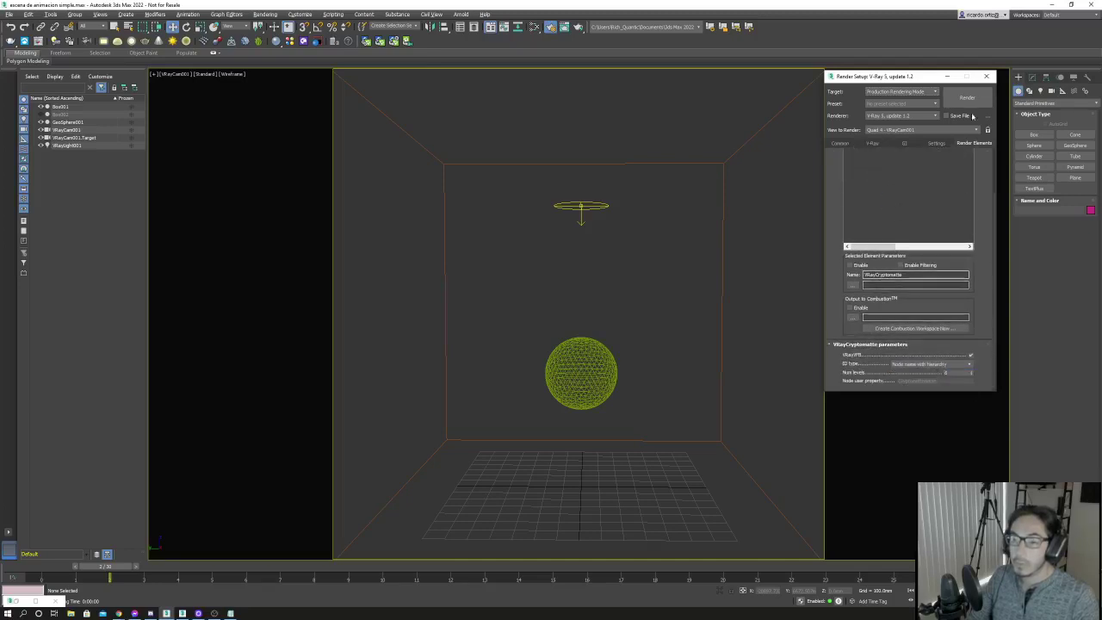
{"action": "left_click", "coordinate": [986, 76]}
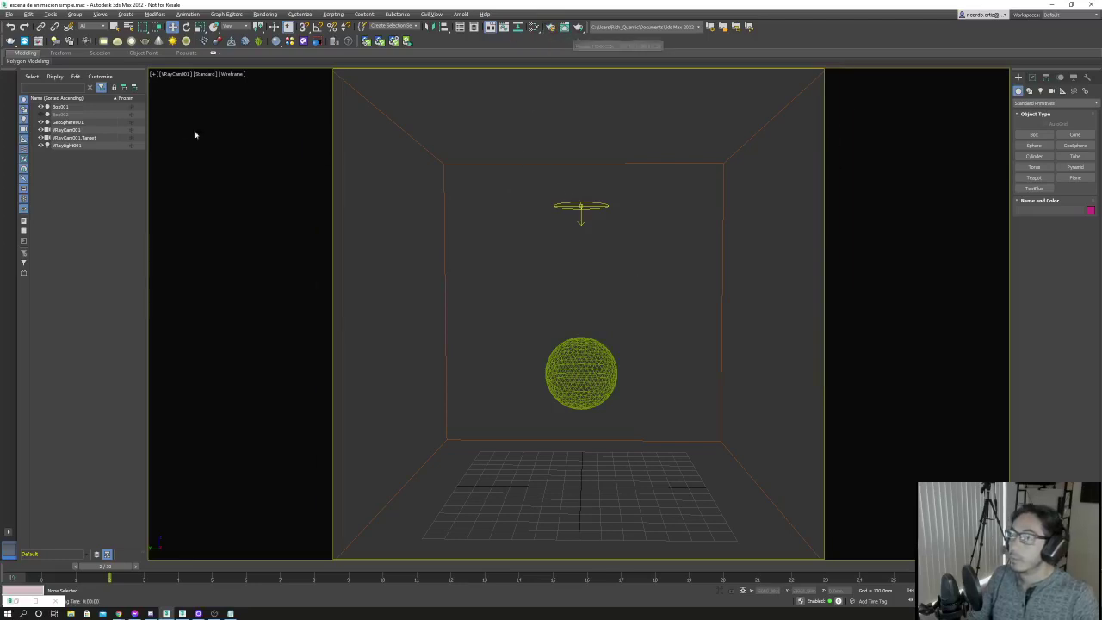
Render the camera view again from scratch and nudge the frame buffer window.
{"action": "left_click", "coordinate": [36, 42]}
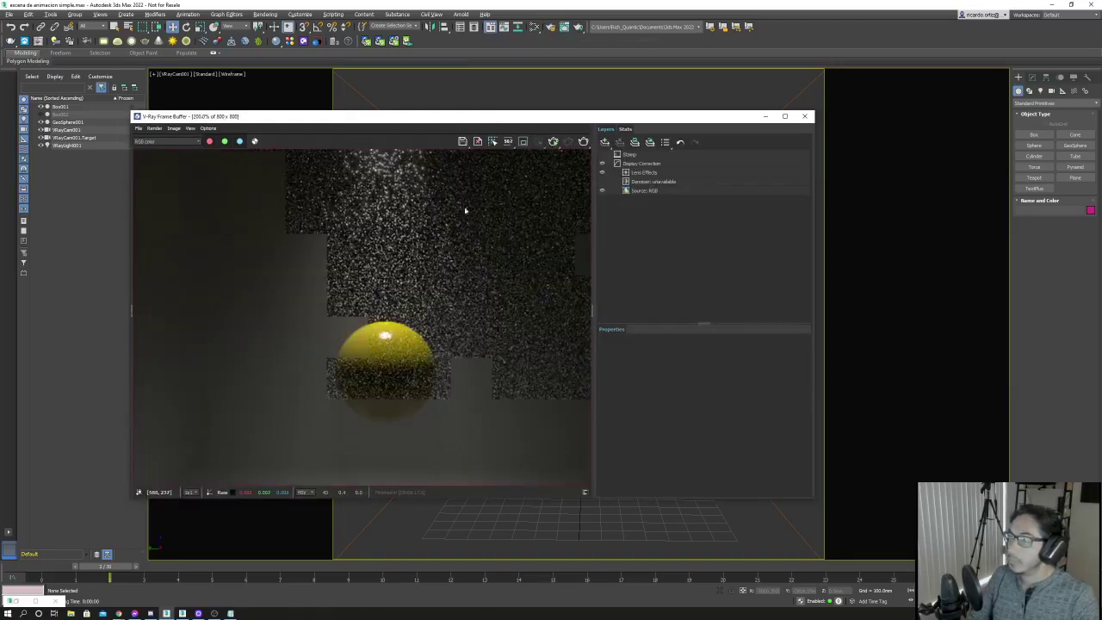
{"action": "scroll", "coordinate": [458, 263], "scroll_direction": "down", "scroll_amount": 1}
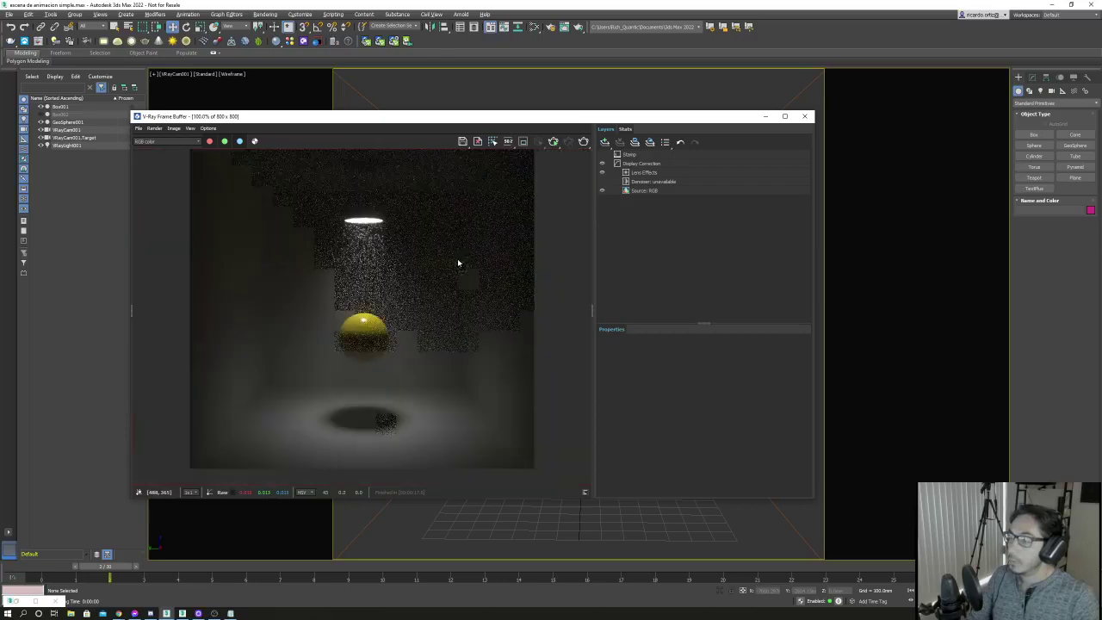
{"action": "left_click", "coordinate": [583, 141]}
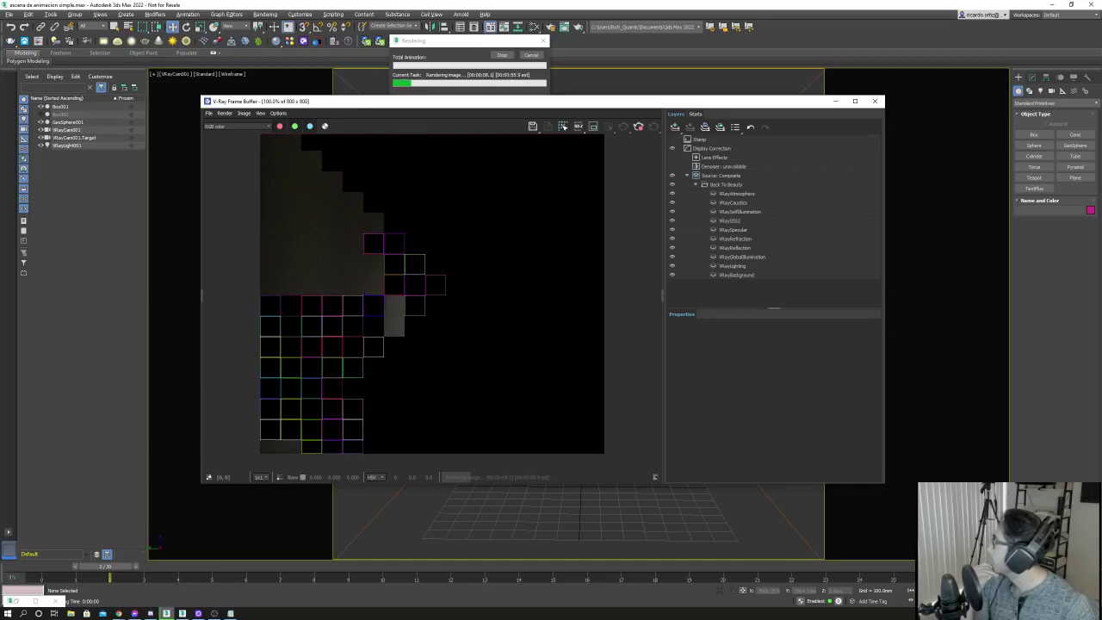
{"action": "left_click_drag", "start_coordinate": [423, 107], "coordinate": [416, 119]}
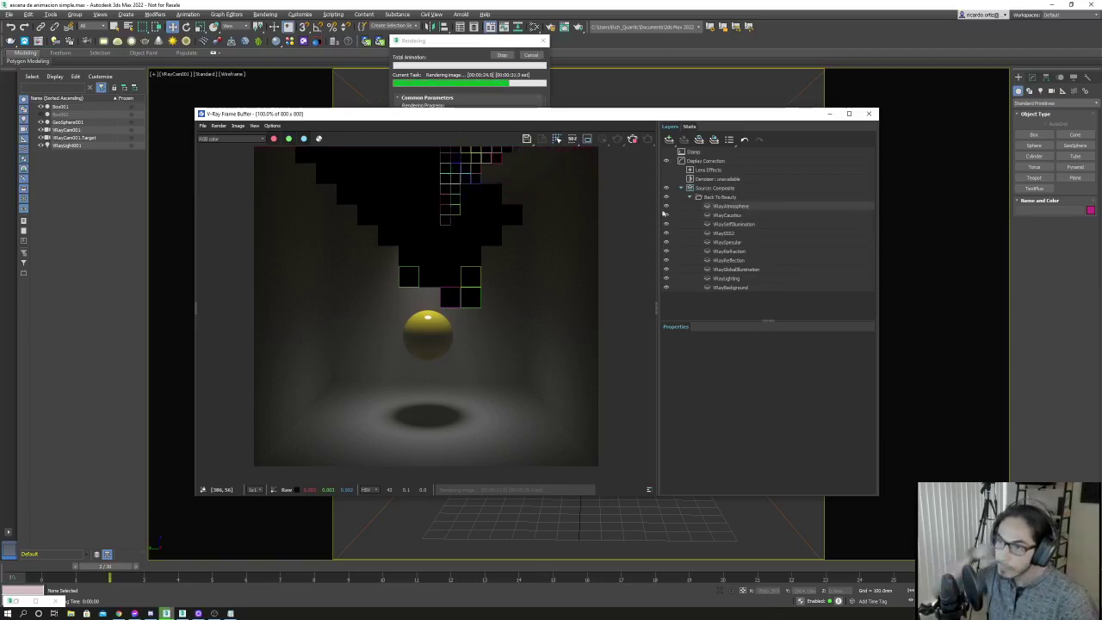
Set the Composite source to RGB and zoom into the new VRayCryptomatte channel.
{"action": "left_click", "coordinate": [715, 187]}
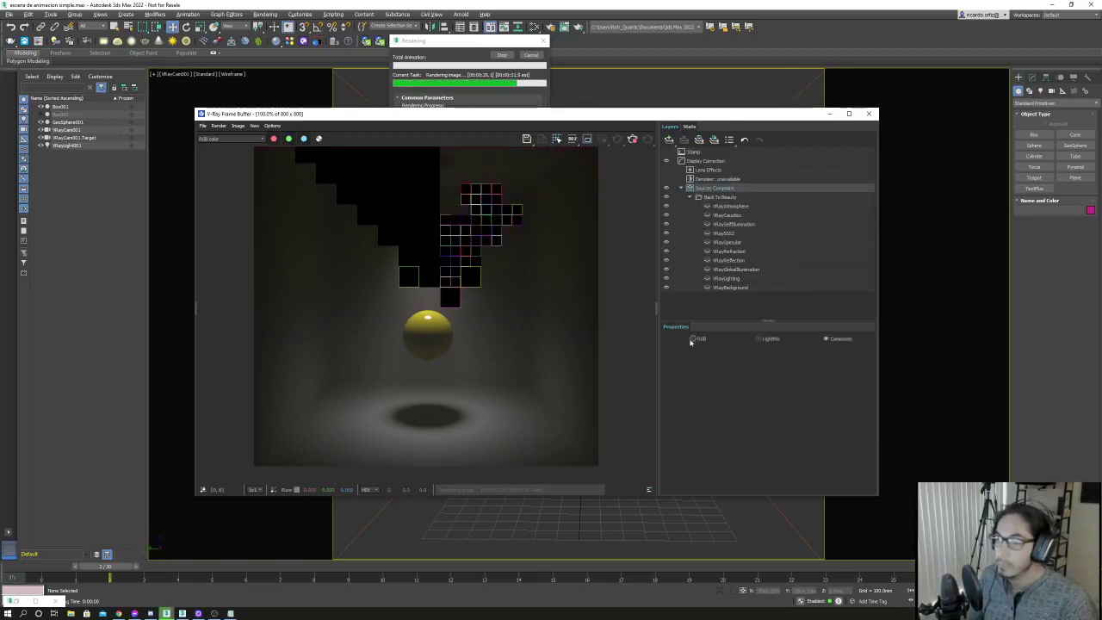
{"action": "left_click", "coordinate": [694, 339]}
{"action": "left_click", "coordinate": [228, 138]}
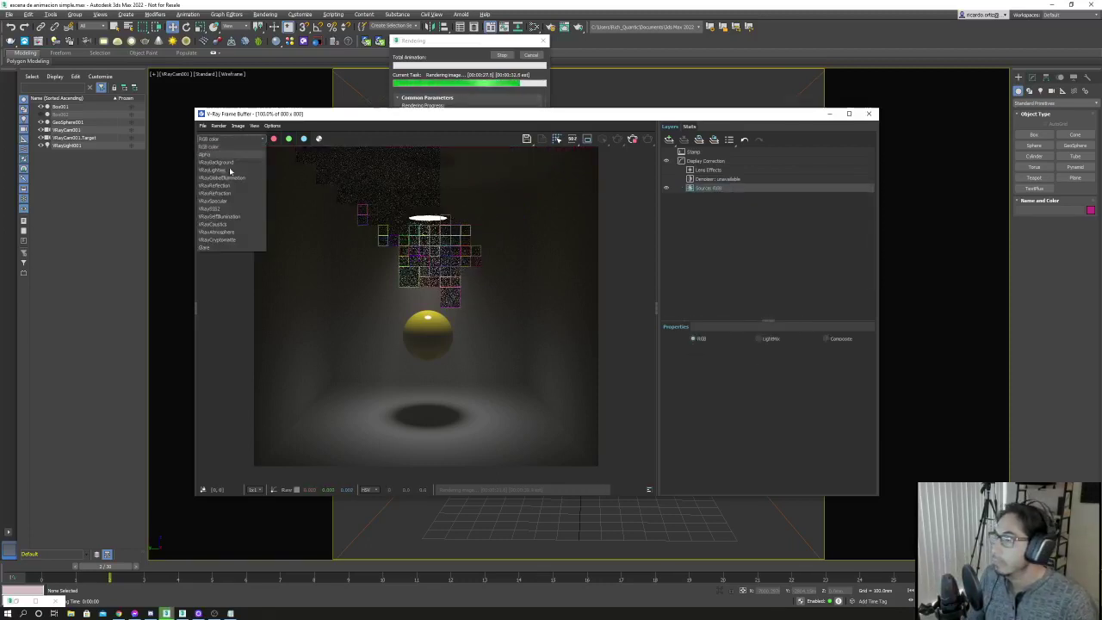
{"action": "left_click", "coordinate": [239, 237]}
{"action": "scroll", "coordinate": [410, 311], "scroll_direction": "up", "scroll_amount": 2}
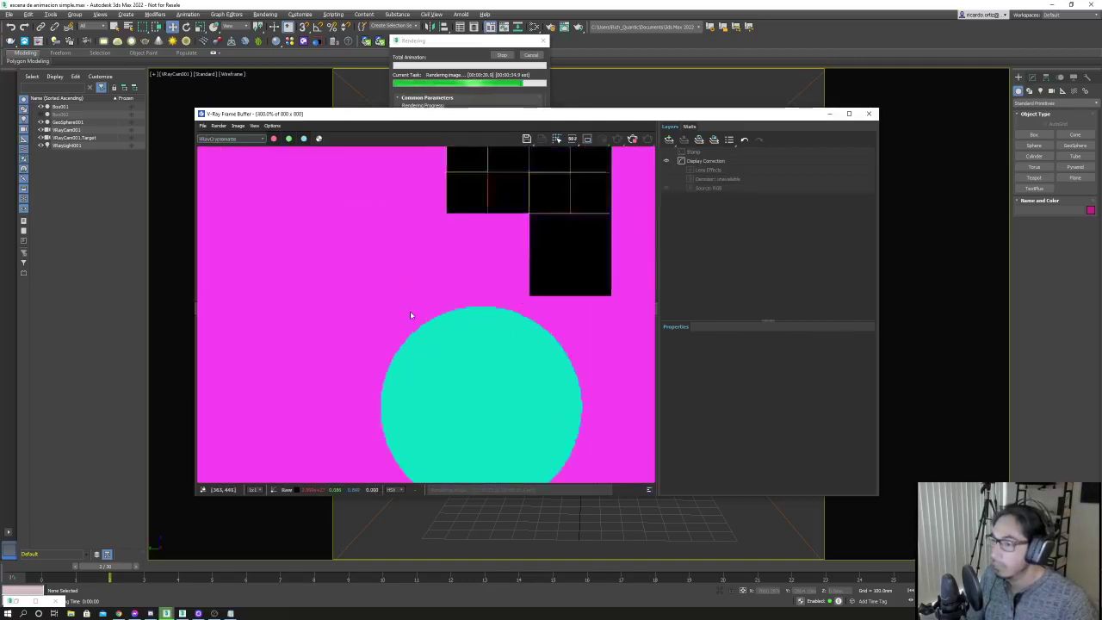
{"action": "scroll", "coordinate": [410, 323], "scroll_direction": "up", "scroll_amount": 1}
{"action": "scroll", "coordinate": [410, 329], "scroll_direction": "down", "scroll_amount": 2}
Switch the frame buffer back to the RGB color channel.
{"action": "left_click", "coordinate": [229, 138]}
{"action": "left_click", "coordinate": [238, 160]}
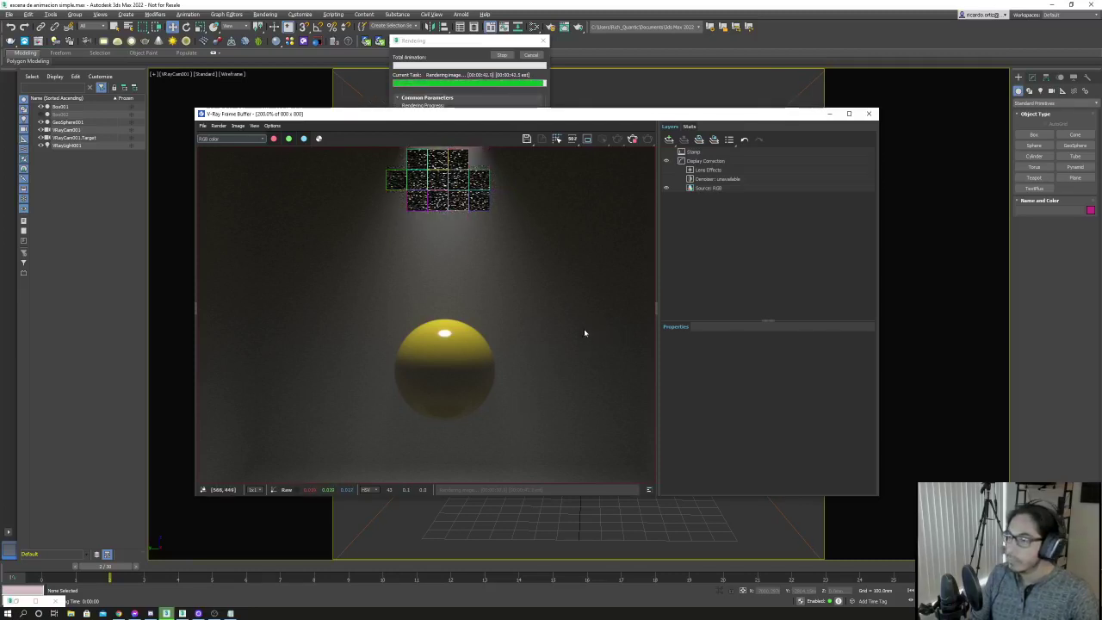
{"action": "scroll", "coordinate": [583, 332], "scroll_direction": "down", "scroll_amount": 2}
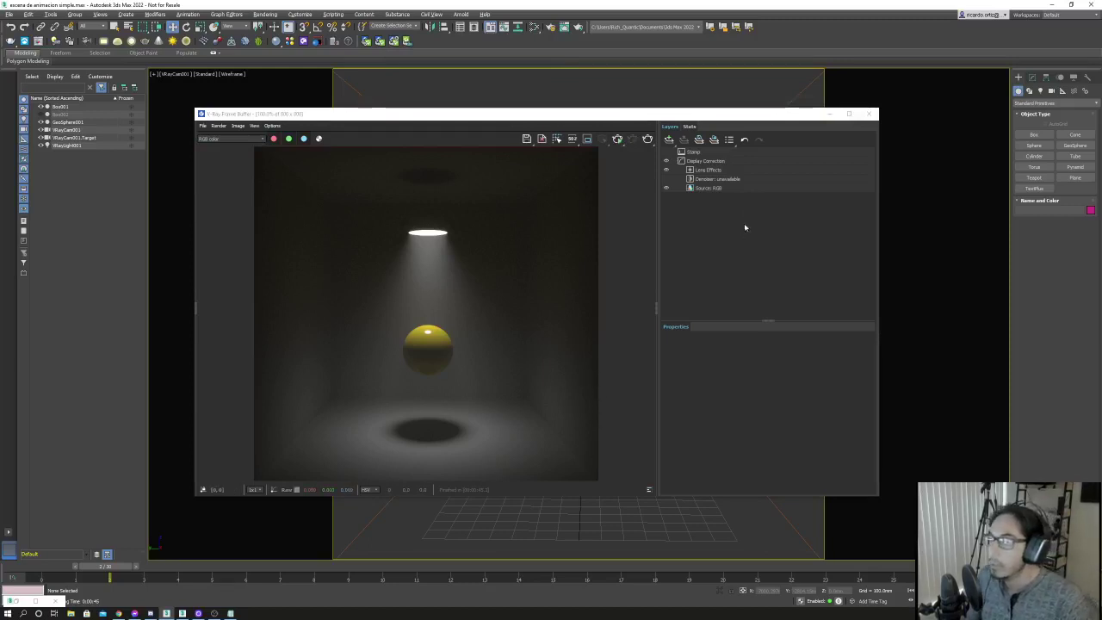
Build the composite from render elements and toggle the VRayAtmosphere and GI layers to compare.
{"action": "left_click", "coordinate": [742, 189]}
{"action": "left_click", "coordinate": [826, 338]}
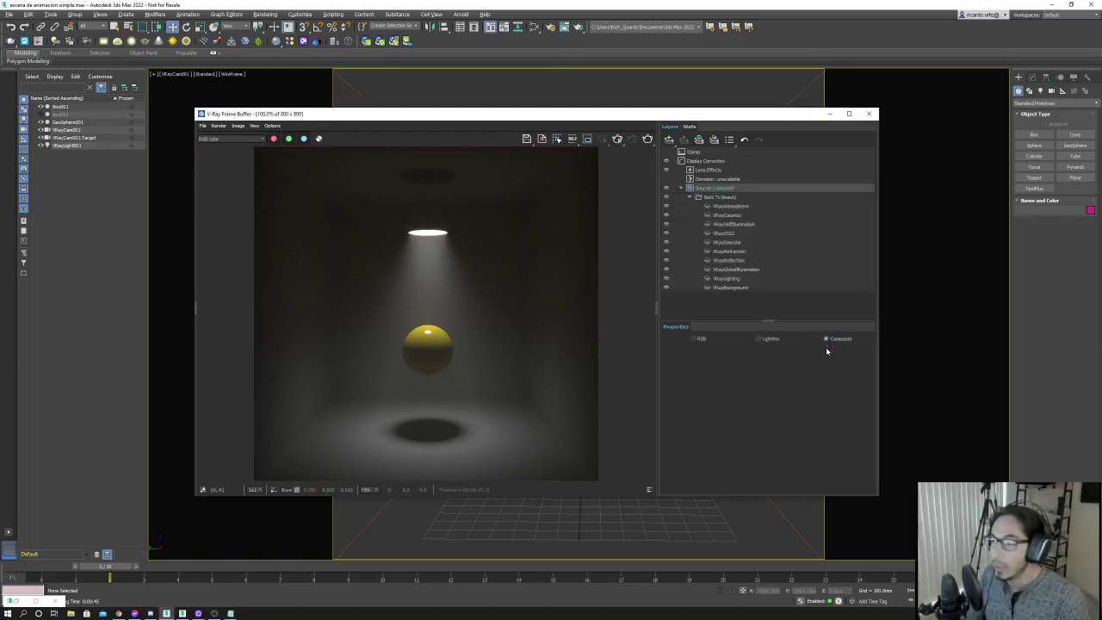
{"action": "left_click", "coordinate": [730, 207]}
{"action": "left_click", "coordinate": [666, 207]}
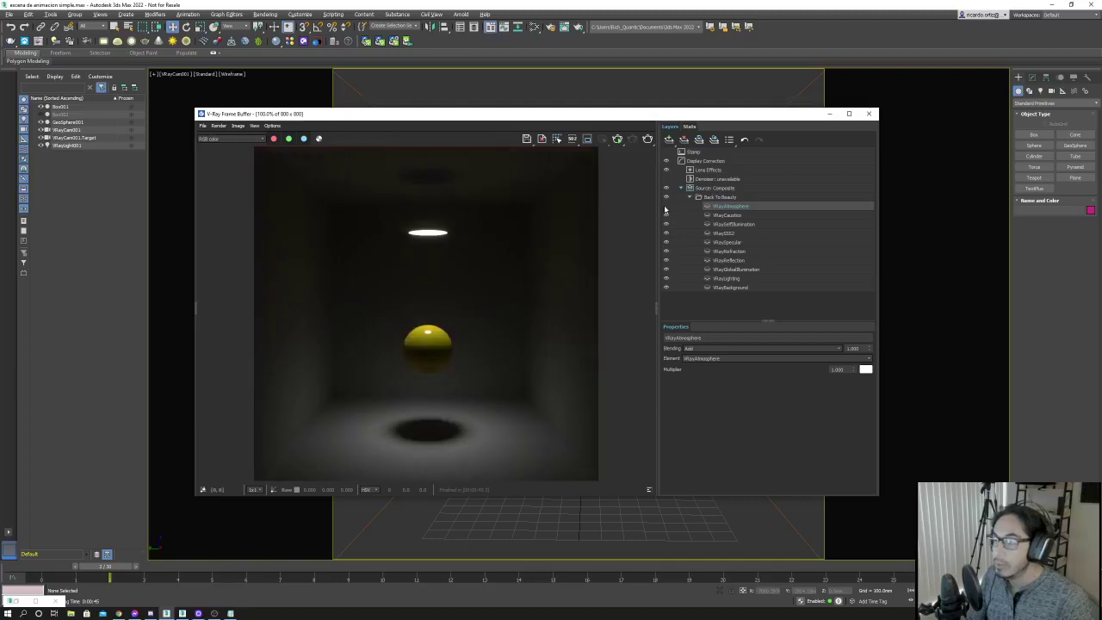
{"action": "left_click", "coordinate": [666, 207]}
{"action": "left_click", "coordinate": [665, 207]}
{"action": "left_click", "coordinate": [666, 207]}
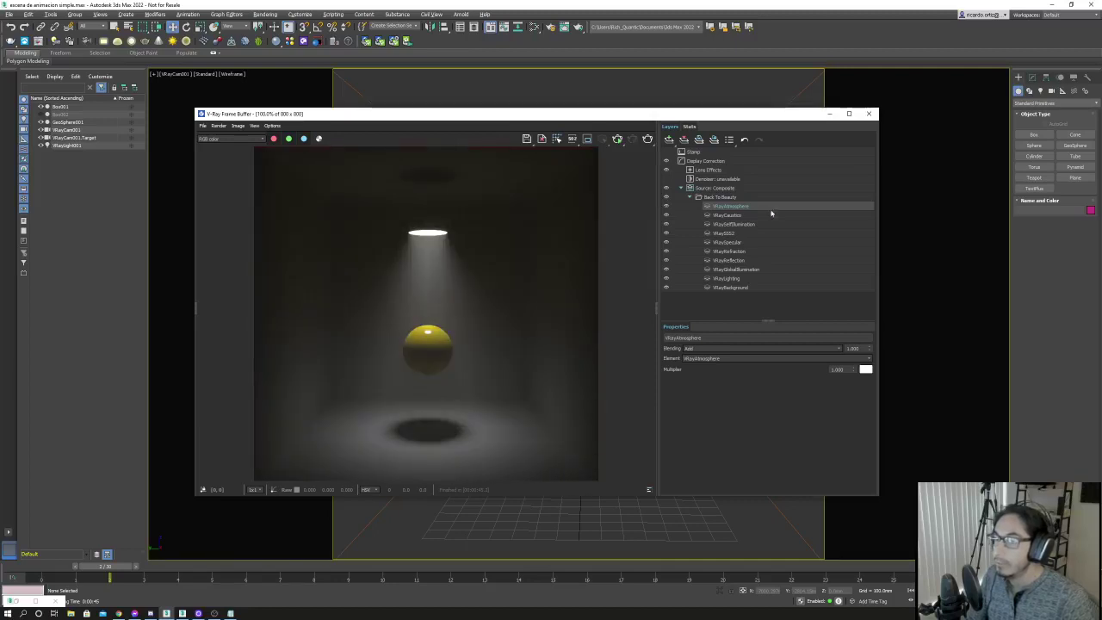
{"action": "left_click", "coordinate": [669, 207]}
{"action": "left_click", "coordinate": [669, 207]}
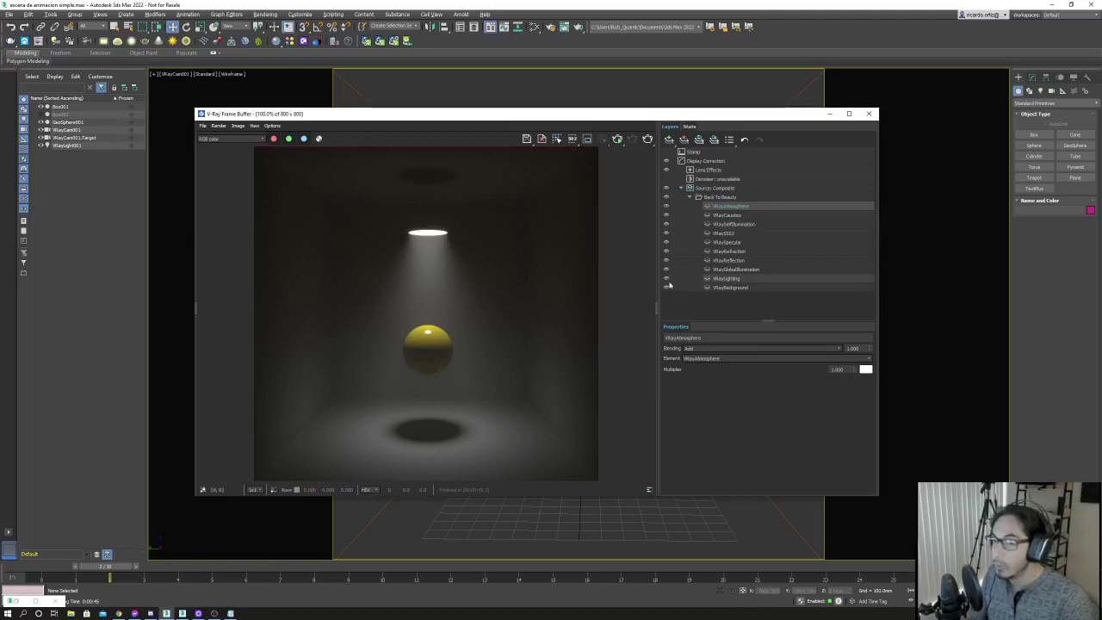
{"action": "left_click", "coordinate": [666, 271]}
{"action": "left_click", "coordinate": [666, 270]}
{"action": "left_click", "coordinate": [667, 271]}
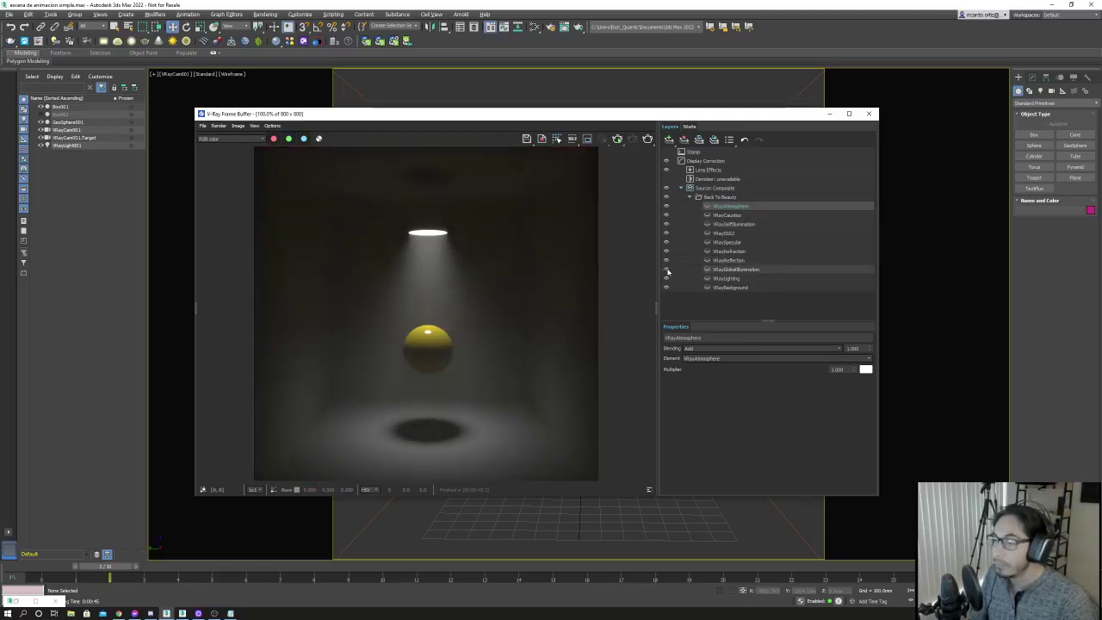
{"action": "left_click", "coordinate": [667, 271]}
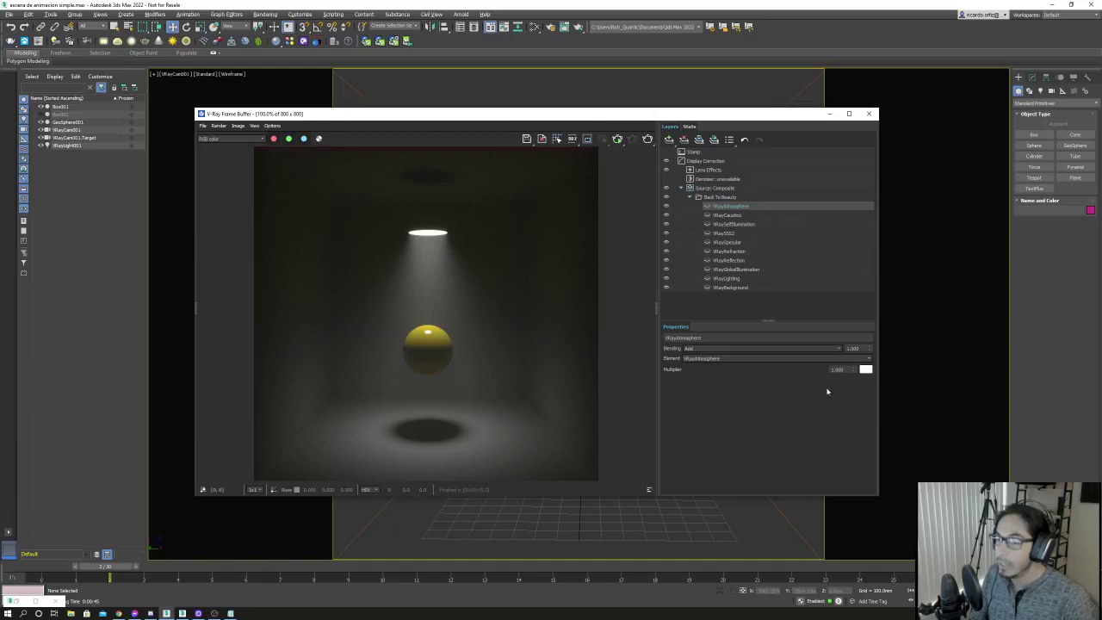
Tint the VRayAtmosphere multiplier colour warm orange at about 4834 K.
{"action": "left_click", "coordinate": [866, 371]}
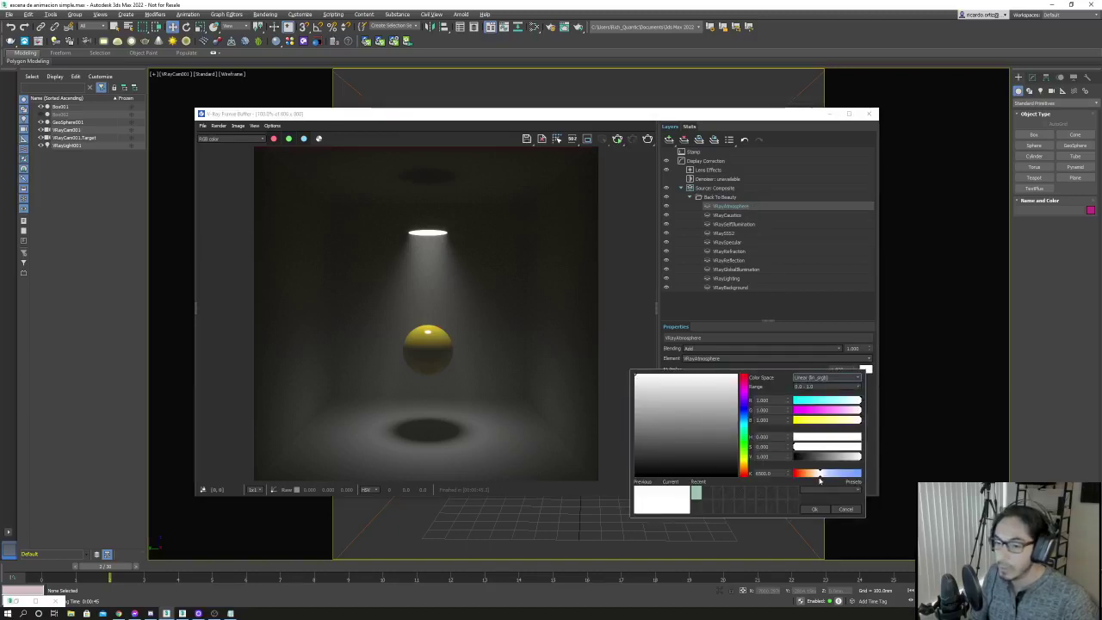
{"action": "left_click_drag", "start_coordinate": [812, 479], "coordinate": [802, 481]}
{"action": "left_click", "coordinate": [807, 509]}
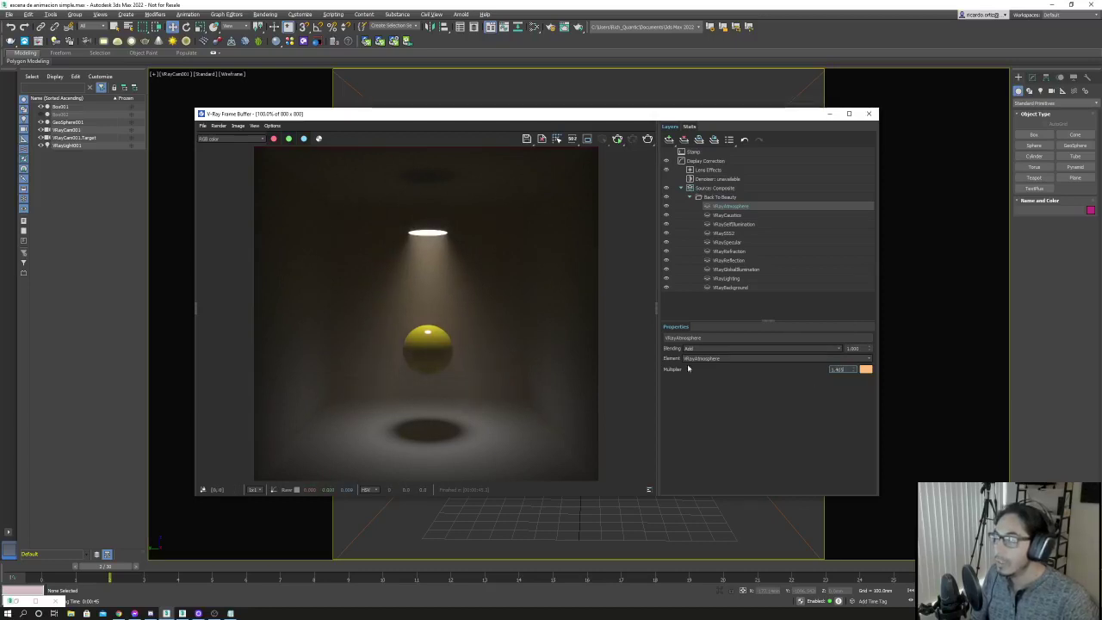
Tint the VRayGlobalIllumination layer's multiplier the same warm orange, about 4834 K.
{"action": "left_click", "coordinate": [762, 270]}
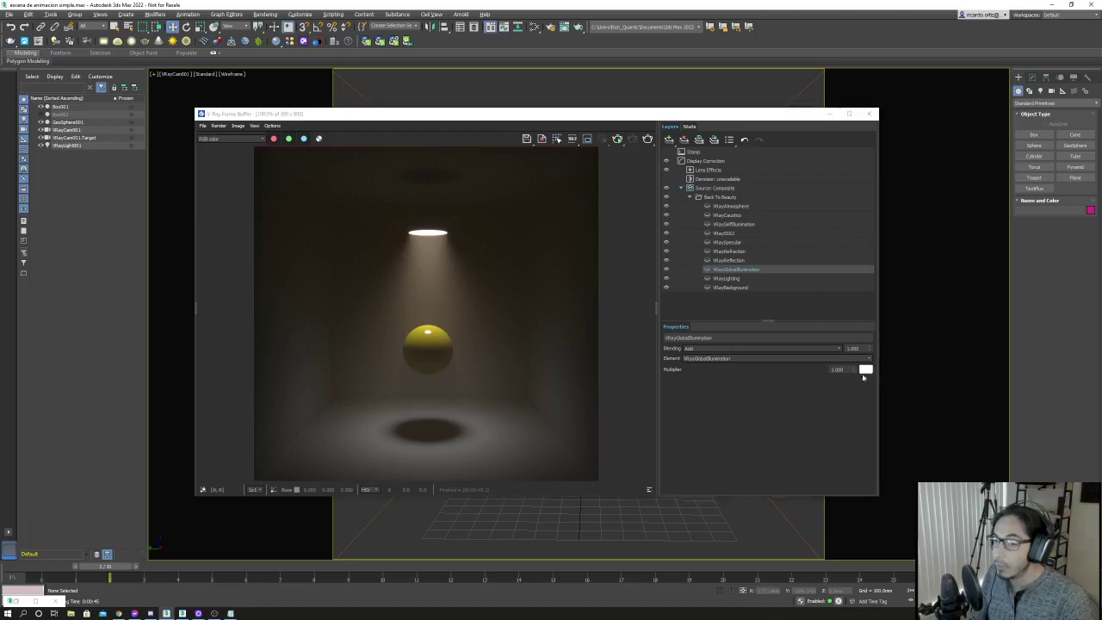
{"action": "left_click", "coordinate": [864, 371]}
{"action": "left_click_drag", "start_coordinate": [816, 476], "coordinate": [813, 476]}
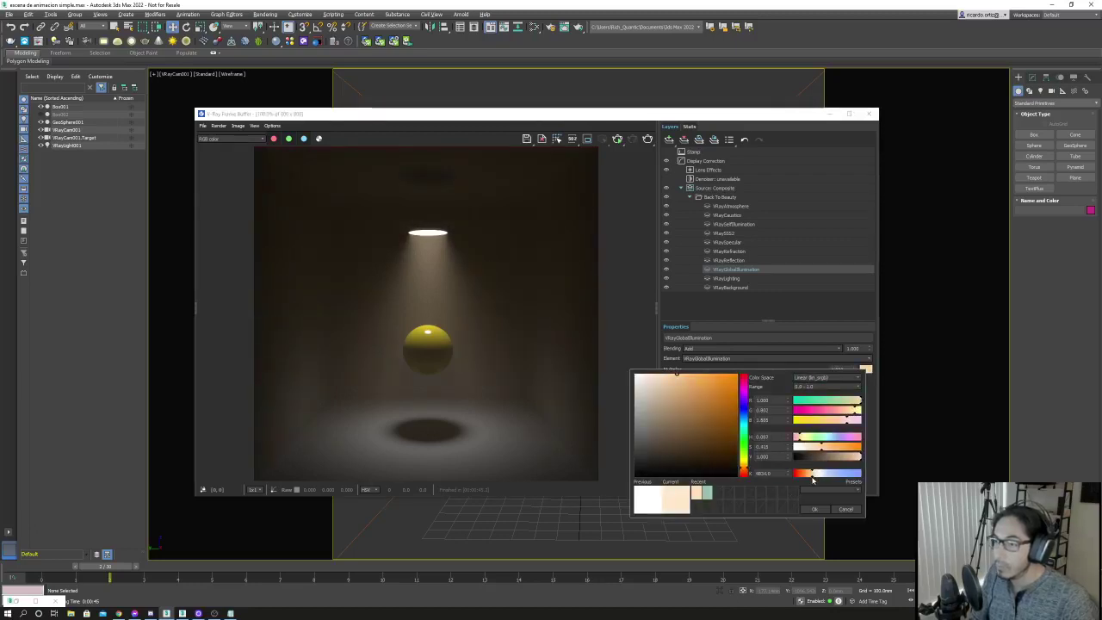
{"action": "left_click", "coordinate": [815, 509]}
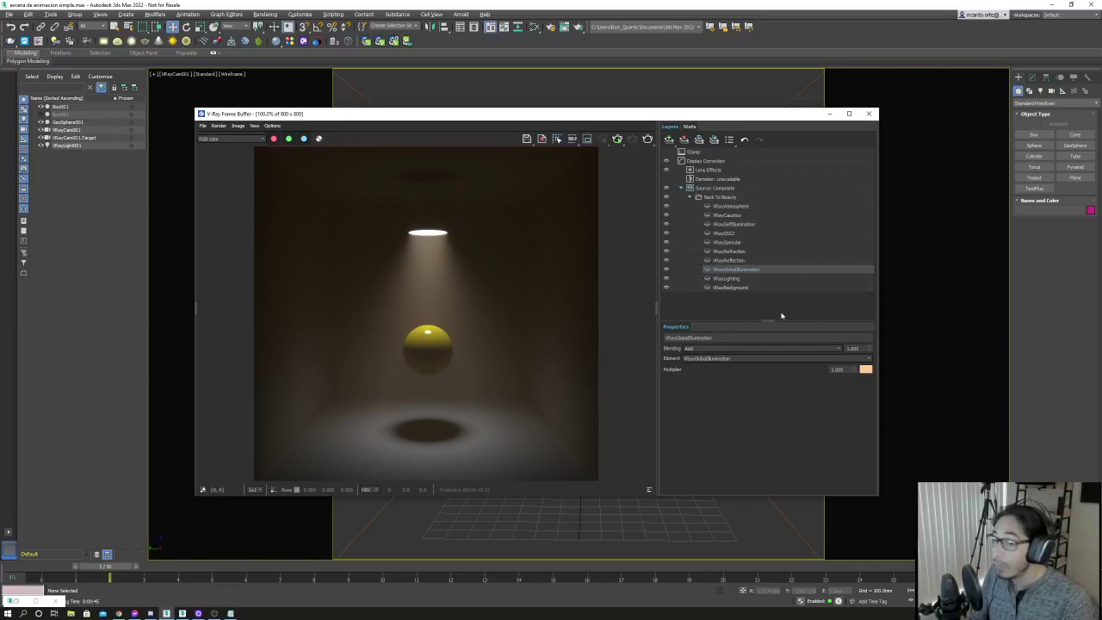
Lower the VRayAtmosphere layer's blending to about 0.83, then inspect the reflection and self-illumination layers.
{"action": "right_click", "coordinate": [768, 270]}
{"action": "mouse_move", "coordinate": [786, 324]}
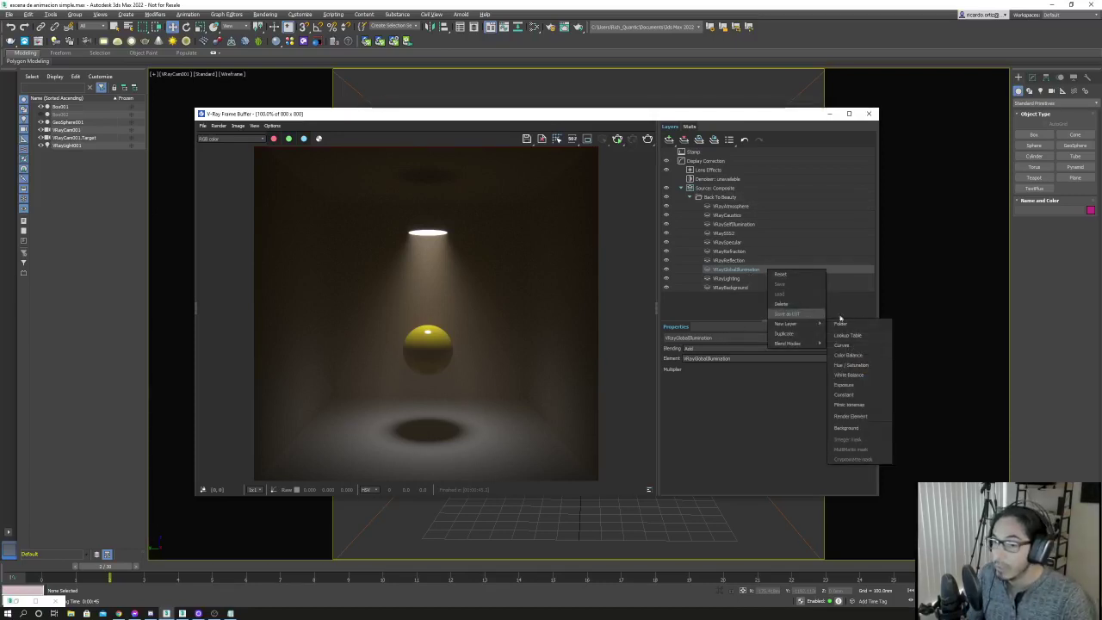
{"action": "left_click", "coordinate": [763, 431]}
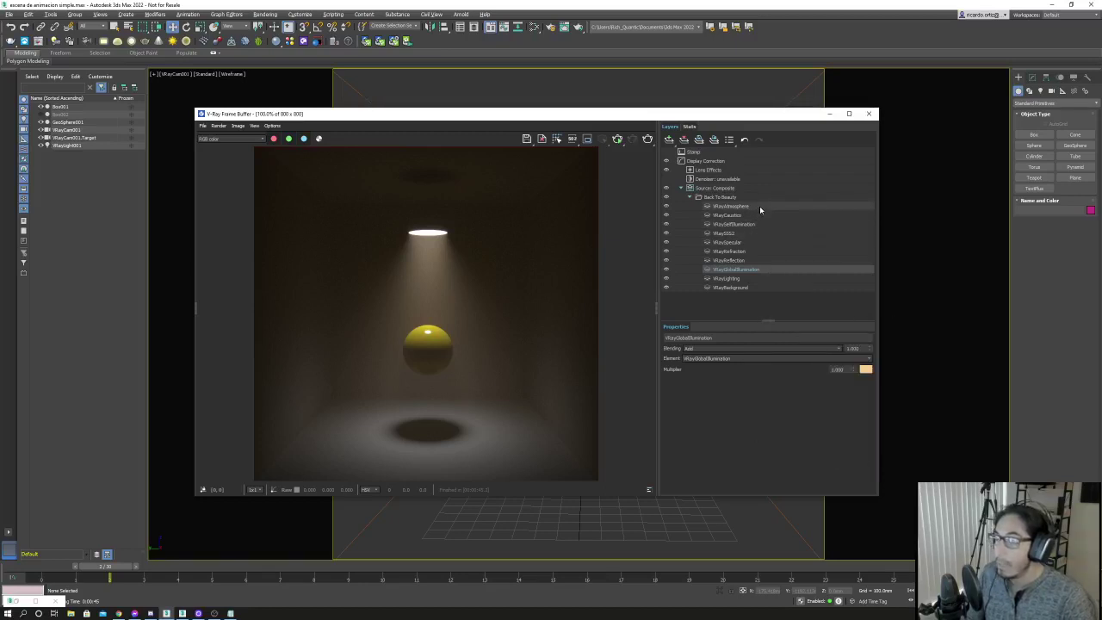
{"action": "left_click", "coordinate": [760, 205]}
{"action": "left_click_drag", "start_coordinate": [869, 349], "coordinate": [871, 374]}
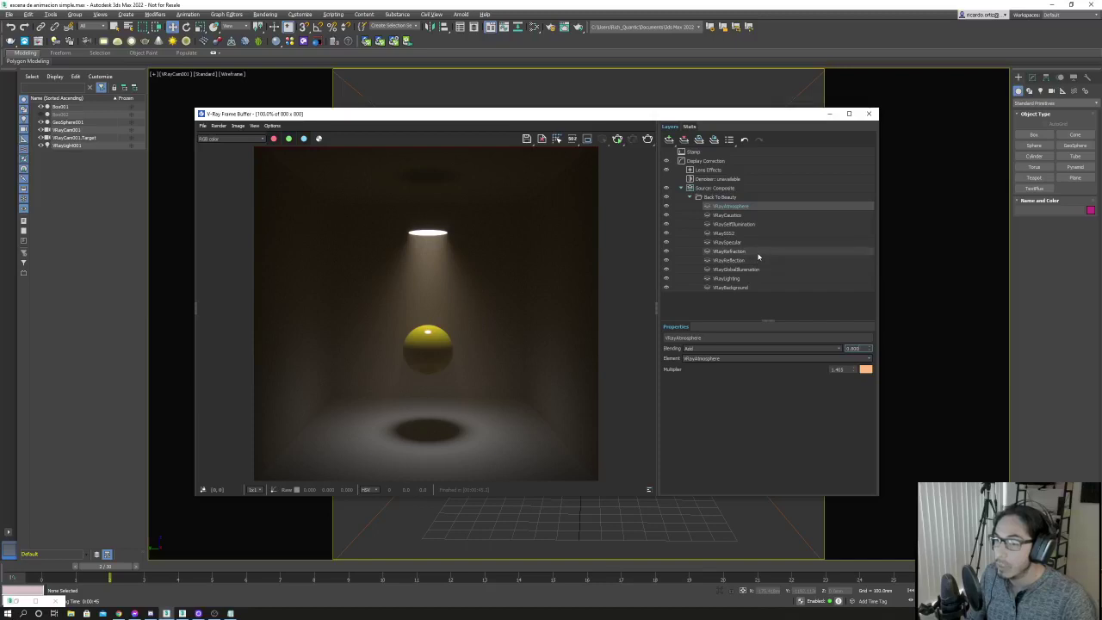
{"action": "left_click", "coordinate": [754, 260]}
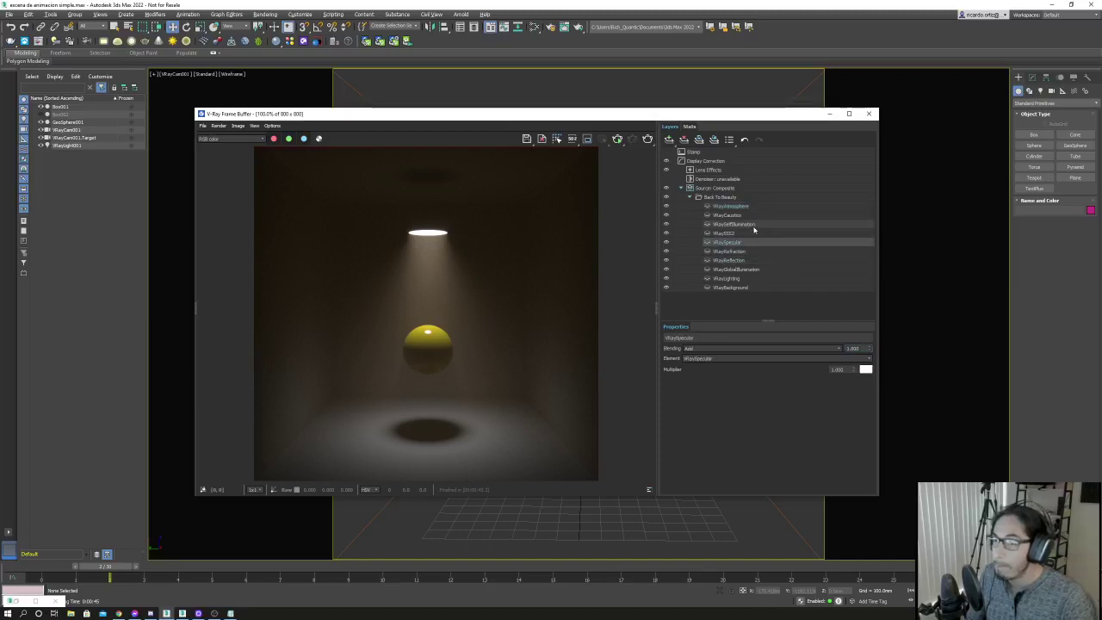
{"action": "left_click", "coordinate": [754, 225]}
{"action": "left_click_drag", "start_coordinate": [544, 114], "coordinate": [577, 91]}
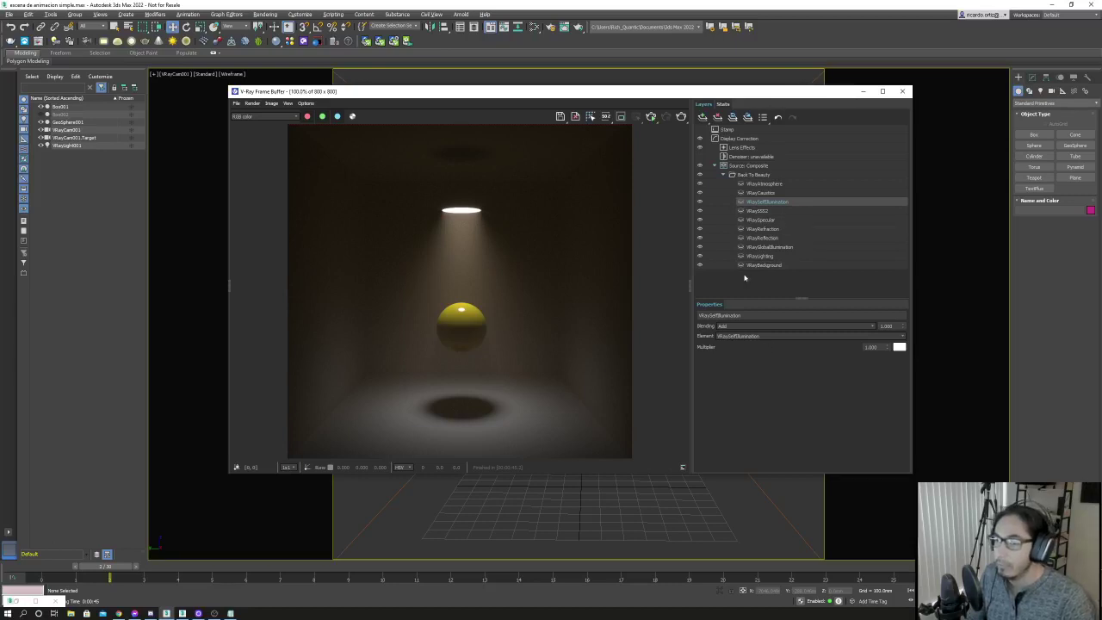
Add a Hue / Saturation layer inside the Back To Beauty group from its right-click New Layer menu.
{"action": "left_click", "coordinate": [785, 175]}
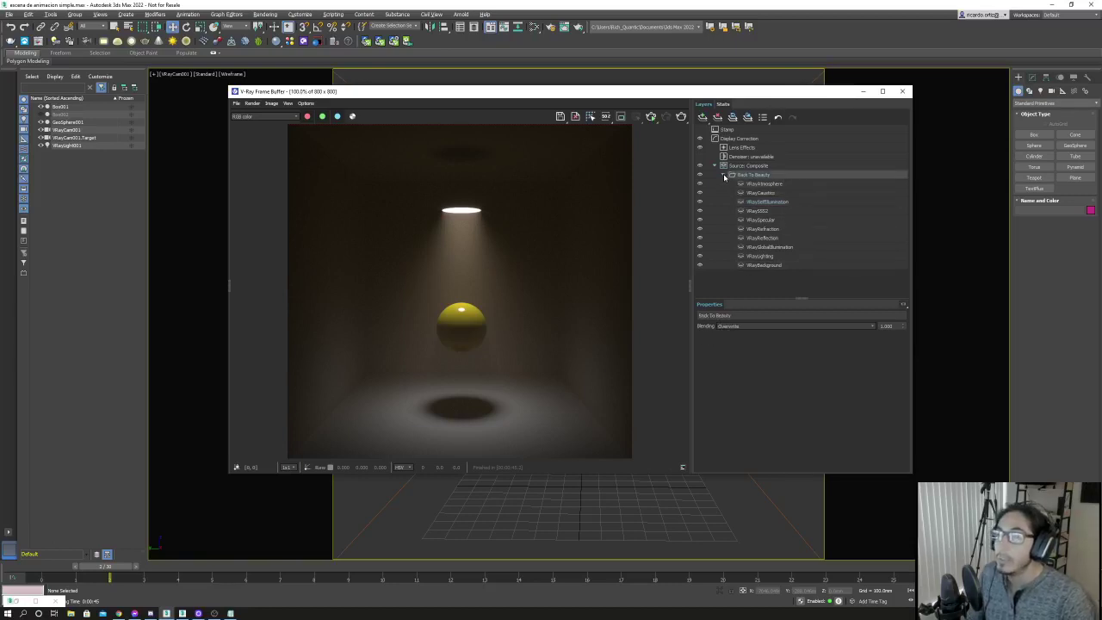
{"action": "left_click", "coordinate": [723, 175]}
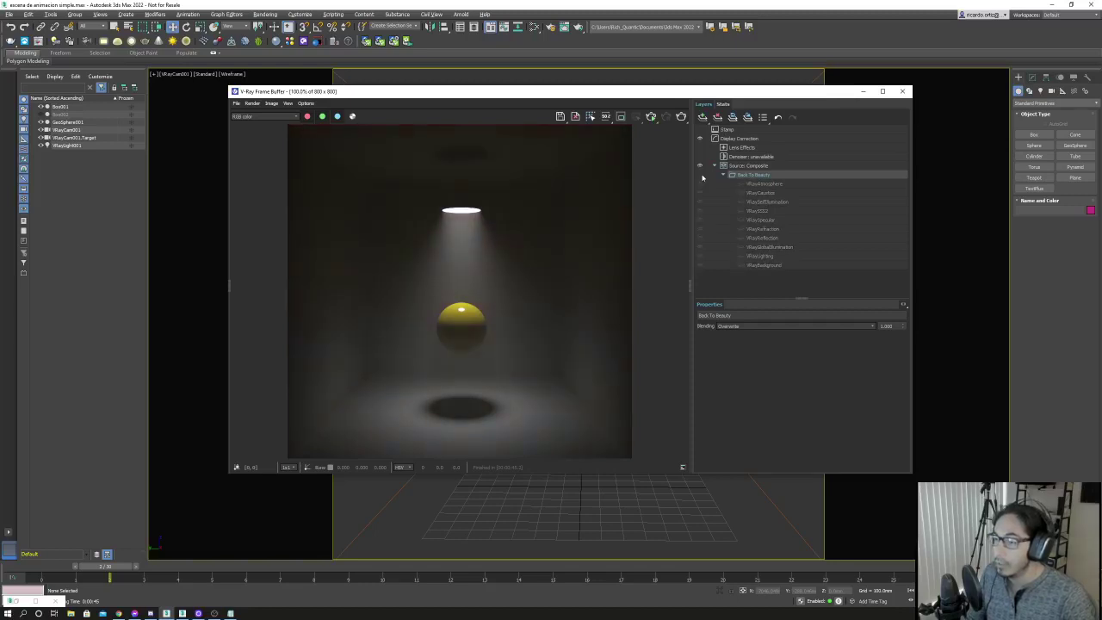
{"action": "left_click", "coordinate": [701, 175]}
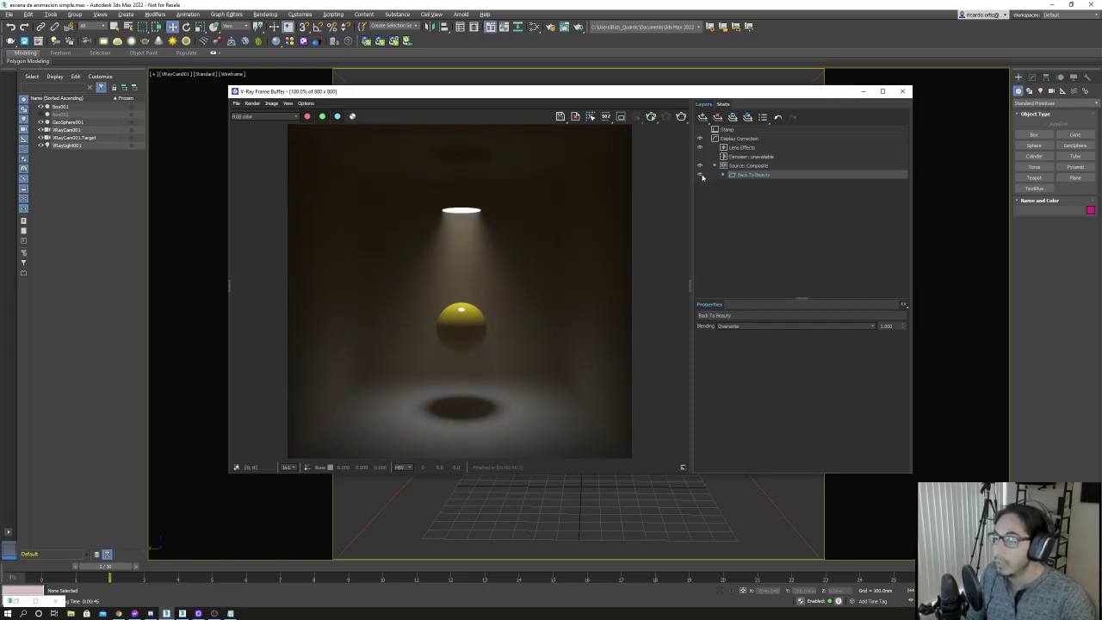
{"action": "left_click", "coordinate": [799, 165]}
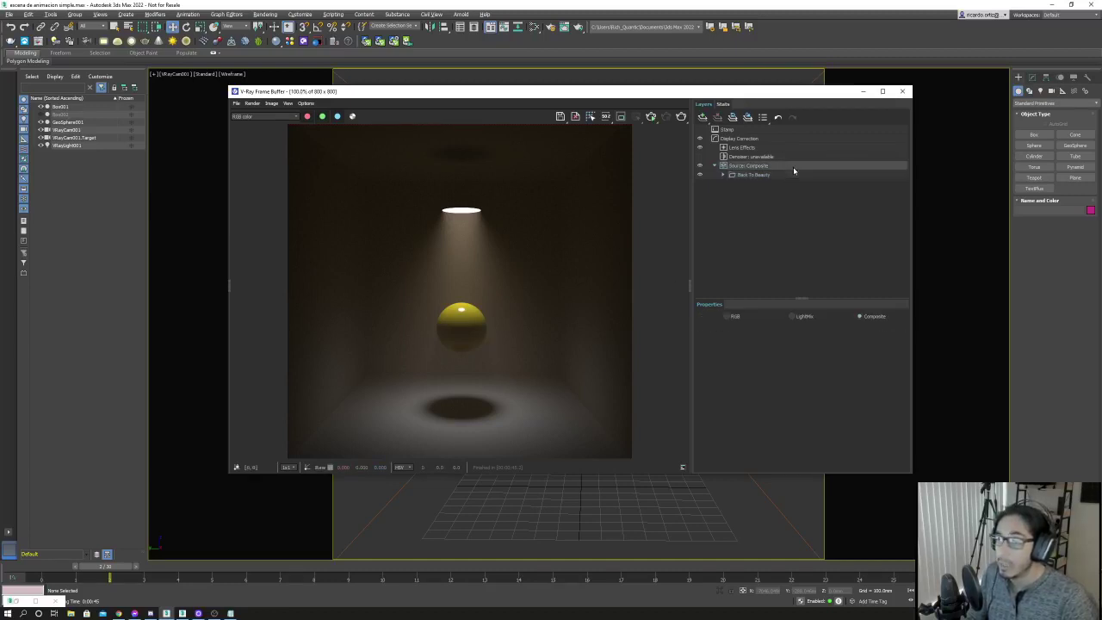
{"action": "left_click", "coordinate": [793, 175]}
{"action": "right_click", "coordinate": [794, 175]}
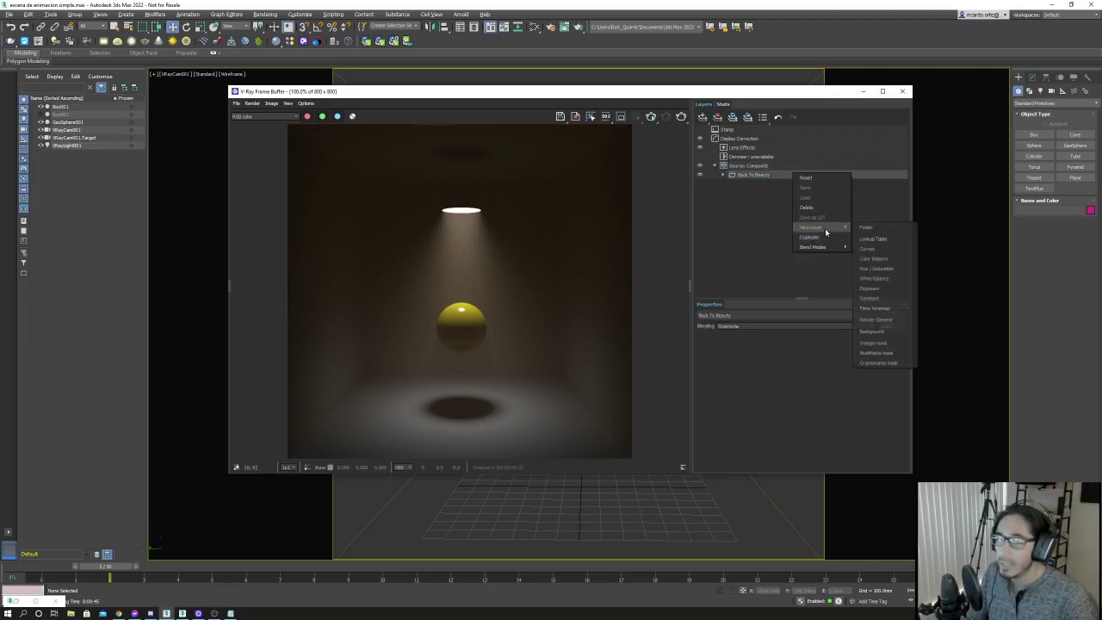
{"action": "left_click", "coordinate": [877, 268]}
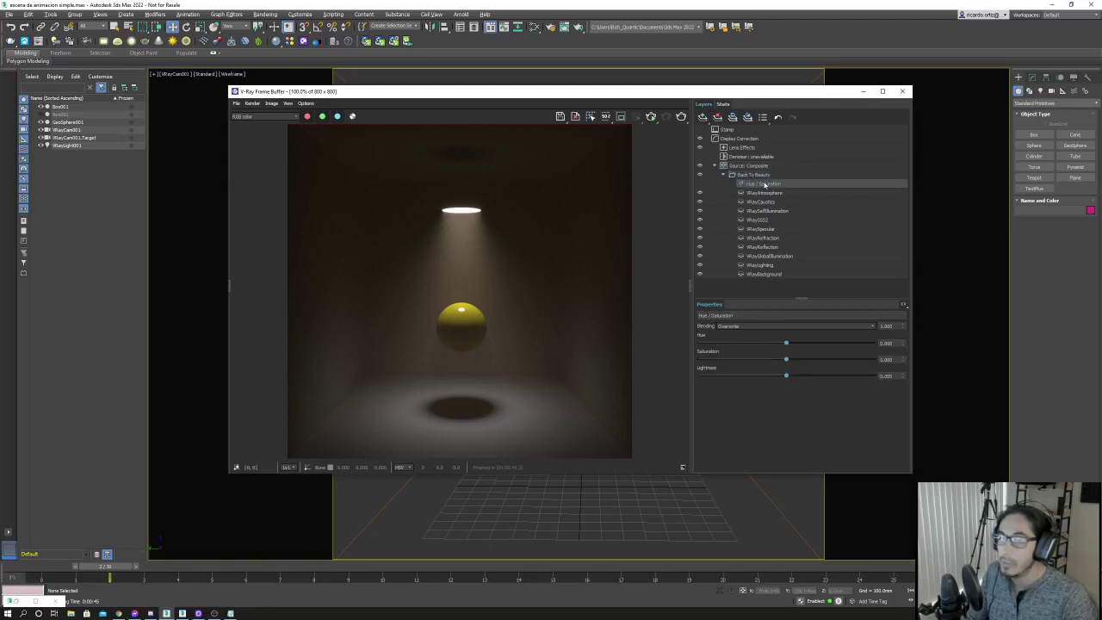
Replace the misplaced Hue / Saturation layer with a new one under Source: Composite.
{"action": "right_click", "coordinate": [765, 184]}
{"action": "left_click", "coordinate": [775, 214]}
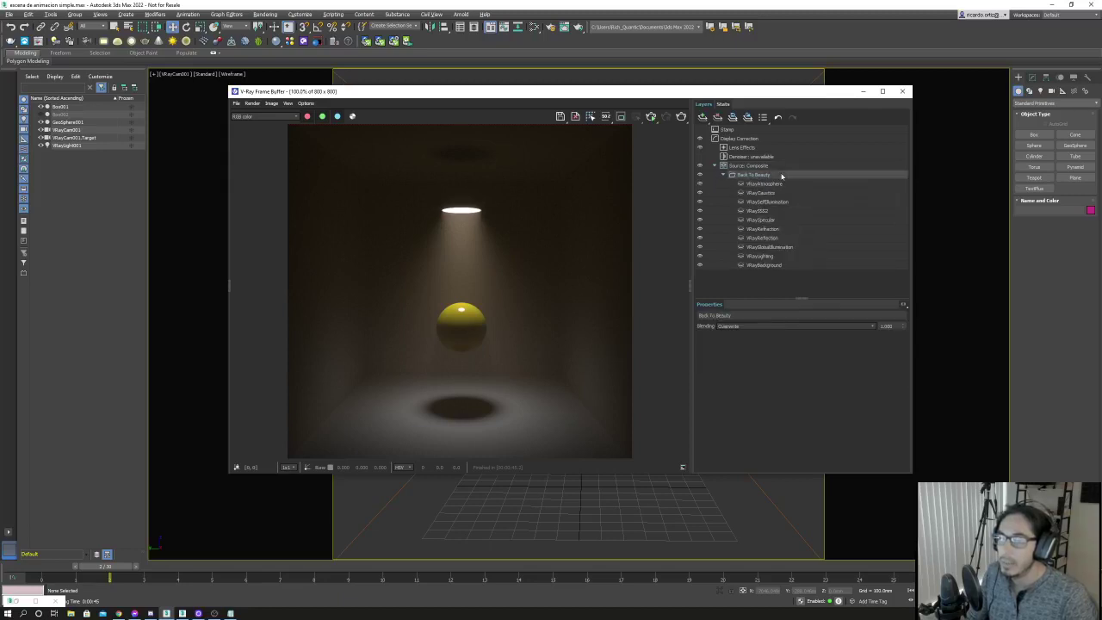
{"action": "right_click", "coordinate": [781, 166]}
{"action": "mouse_move", "coordinate": [801, 220]}
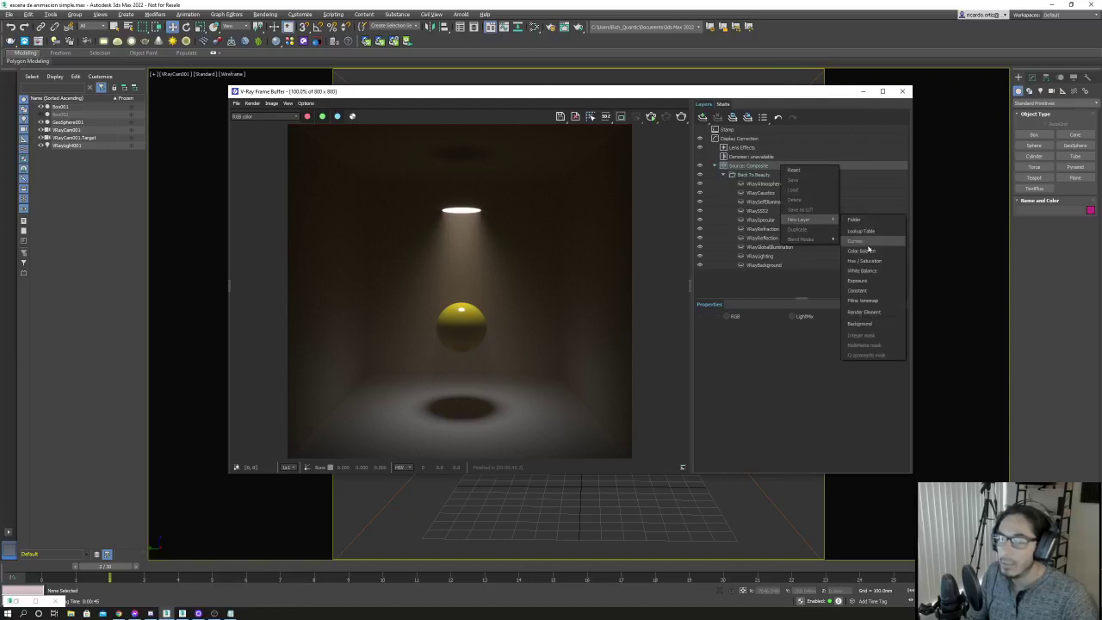
{"action": "left_click", "coordinate": [873, 261]}
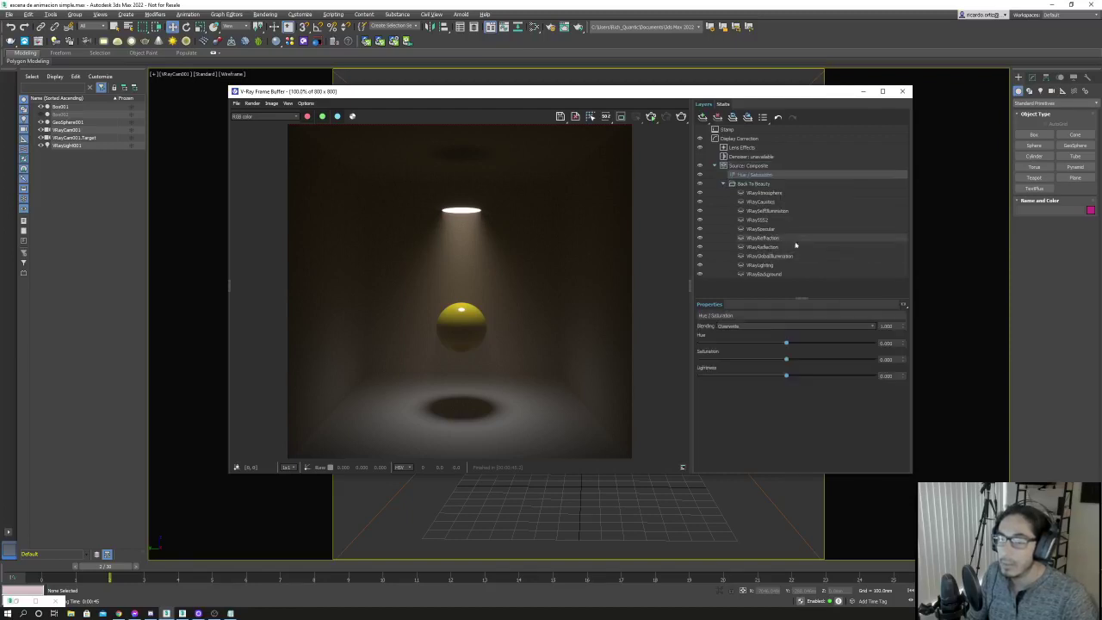
{"action": "left_click", "coordinate": [724, 185]}
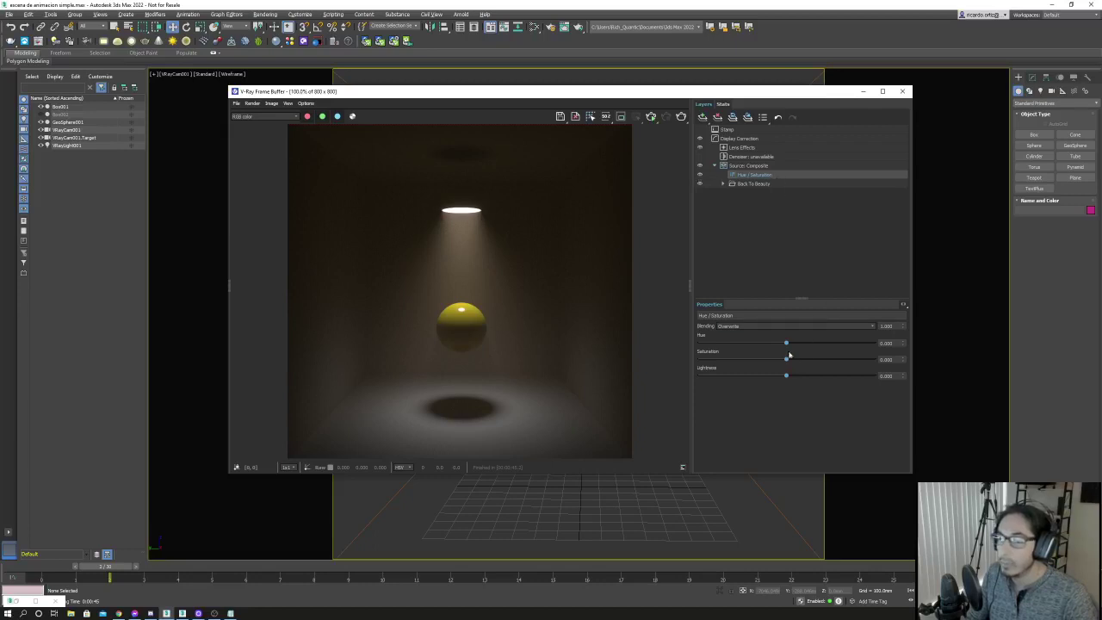
Shift the layer's hue to -0.221 and give it a Cryptomatte mask selecting GeoSphere001.
{"action": "mouse_move", "coordinate": [787, 345]}
{"action": "left_mouse_down"}
{"action": "mouse_move", "coordinate": [796, 354]}
{"action": "mouse_move", "coordinate": [784, 348]}
{"action": "left_mouse_up"}
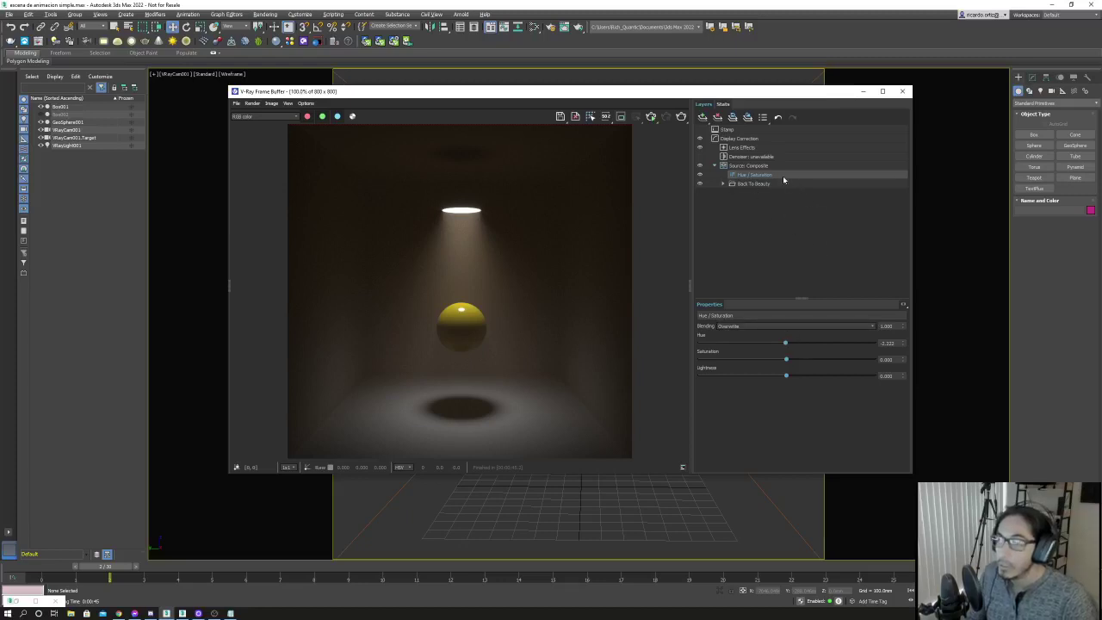
{"action": "left_click", "coordinate": [904, 306]}
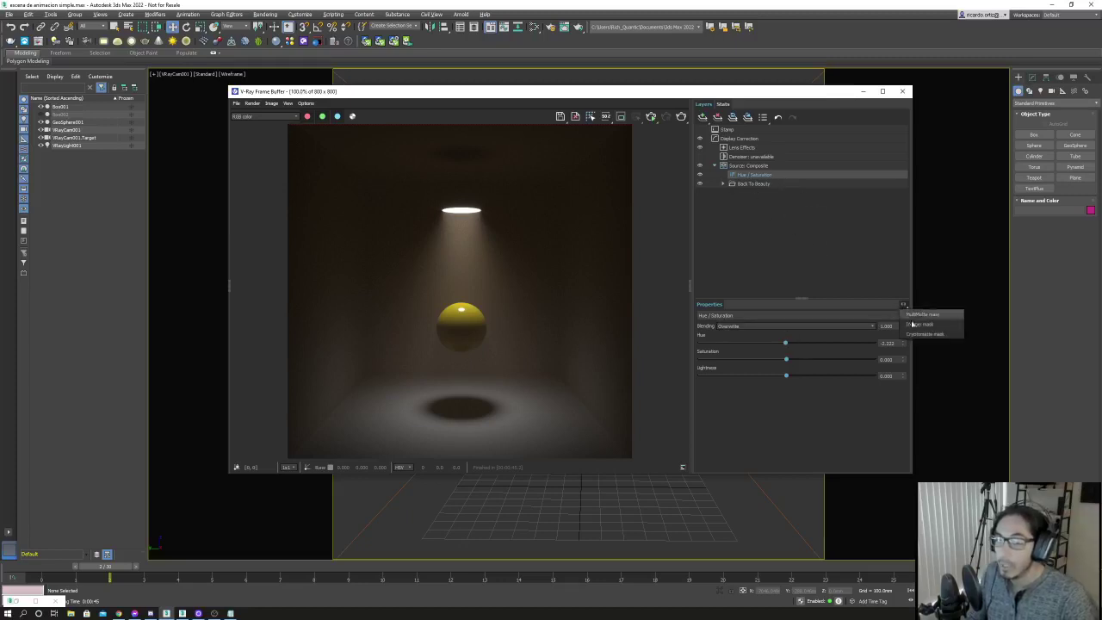
{"action": "left_click", "coordinate": [935, 334]}
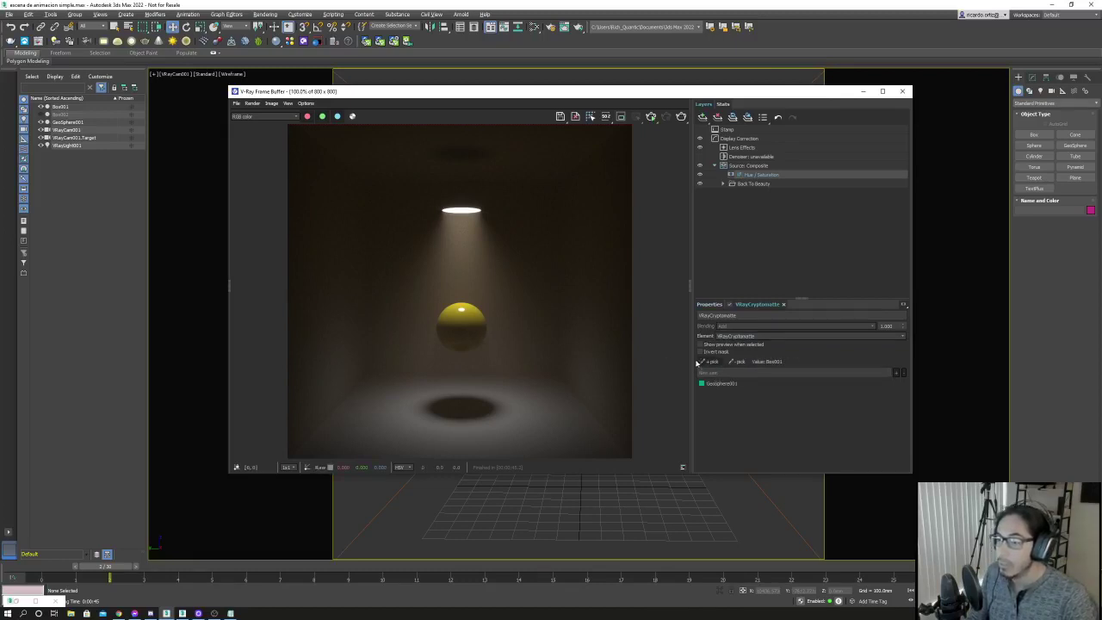
Set the masked layer's hue to about -37.8, saturation 0.615, turning the sphere deep orange.
{"action": "left_click", "coordinate": [709, 304]}
{"action": "mouse_move", "coordinate": [786, 346]}
{"action": "left_mouse_down"}
{"action": "mouse_move", "coordinate": [765, 354]}
{"action": "mouse_move", "coordinate": [786, 355]}
{"action": "mouse_move", "coordinate": [777, 345]}
{"action": "mouse_move", "coordinate": [842, 360]}
{"action": "left_mouse_up"}
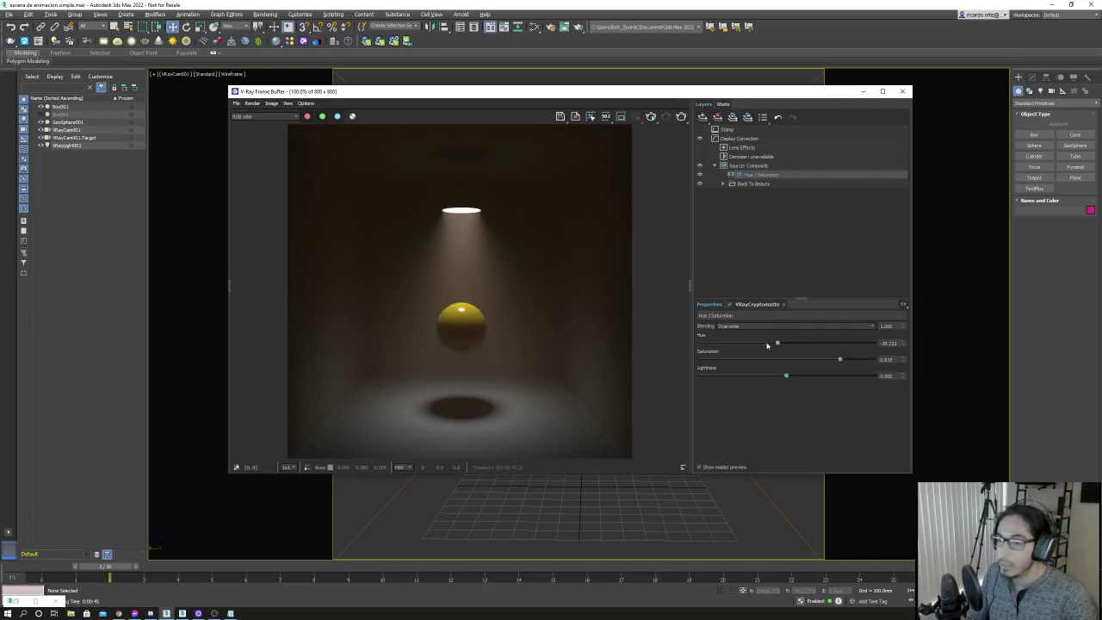
{"action": "left_click_drag", "start_coordinate": [741, 344], "coordinate": [853, 347]}
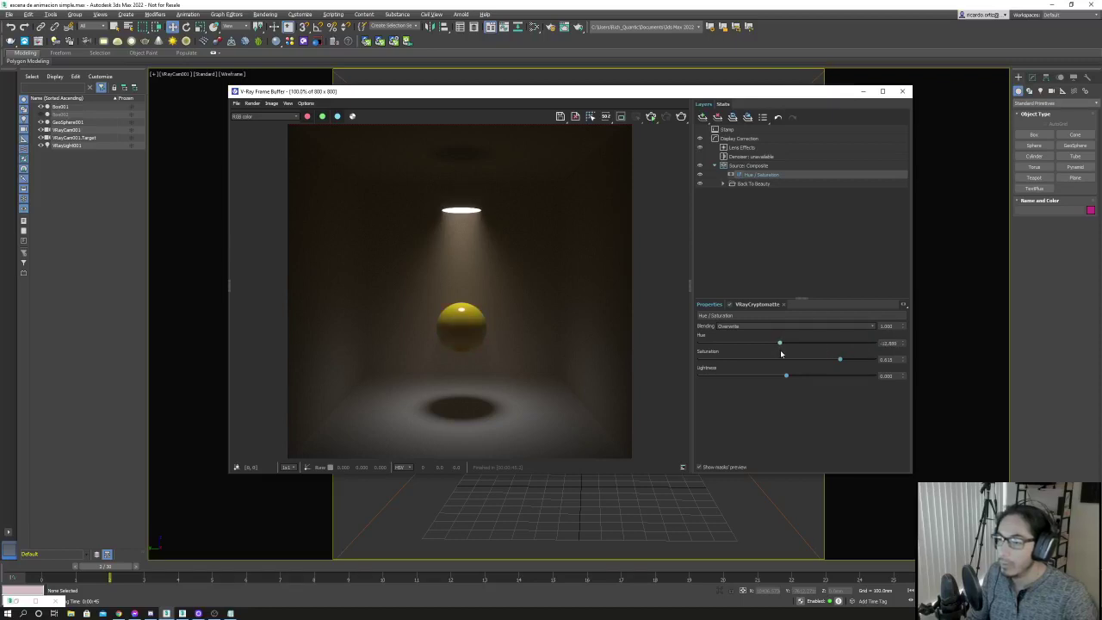
{"action": "left_click_drag", "start_coordinate": [780, 344], "coordinate": [762, 343]}
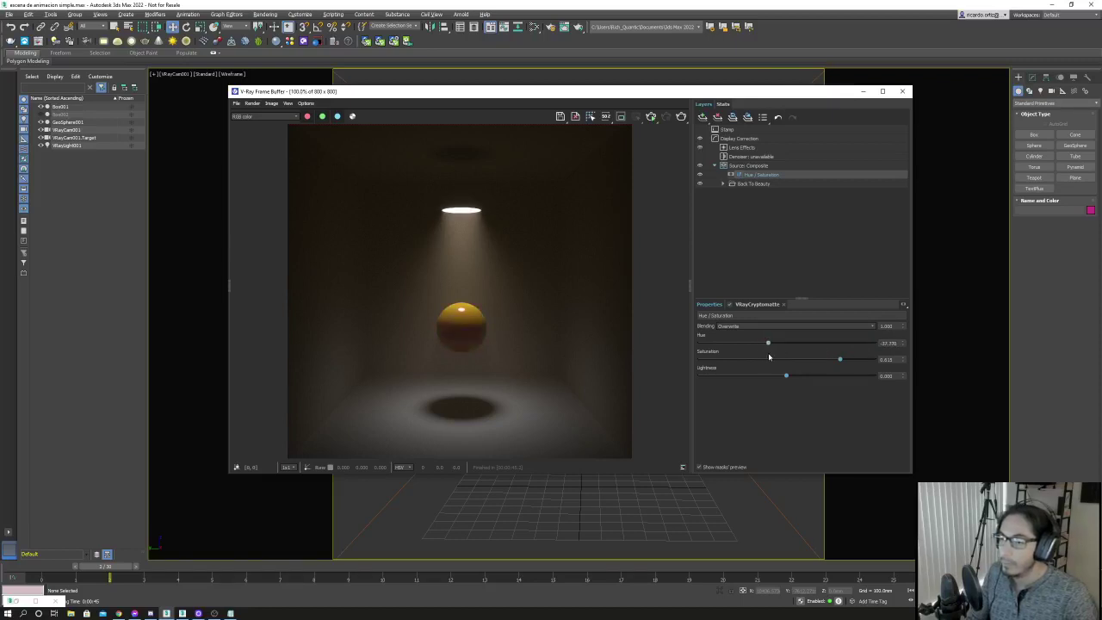
{"action": "left_click_drag", "start_coordinate": [509, 99], "coordinate": [529, 104]}
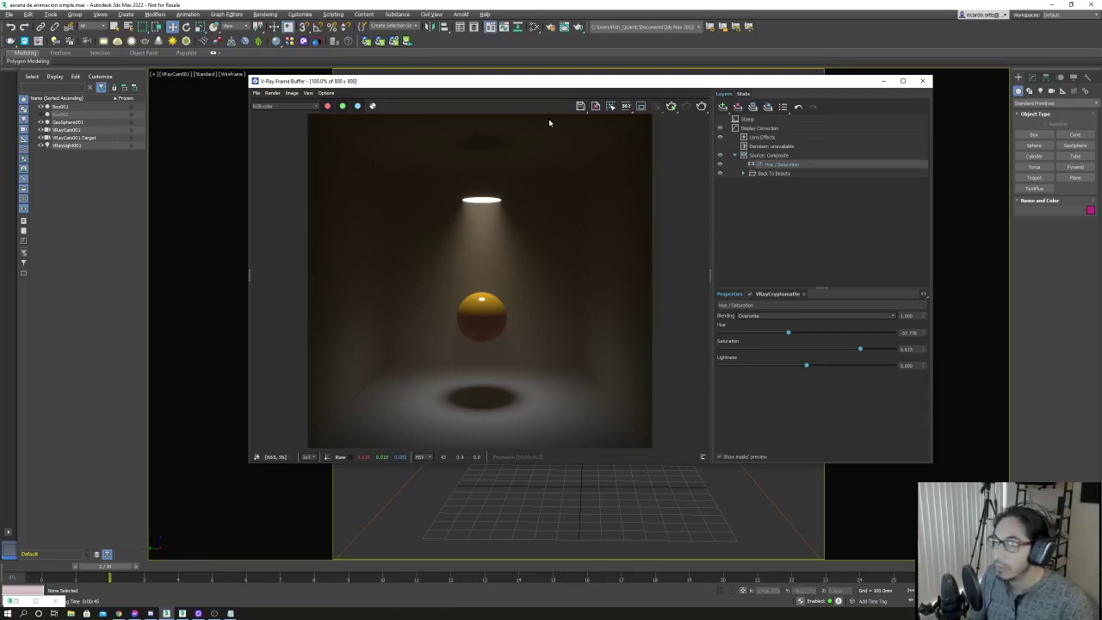
{"action": "mouse_move", "coordinate": [550, 81]}
{"action": "left_mouse_down"}
{"action": "mouse_move", "coordinate": [505, 104]}
{"action": "mouse_move", "coordinate": [564, 77]}
{"action": "mouse_move", "coordinate": [552, 91]}
{"action": "left_mouse_up"}
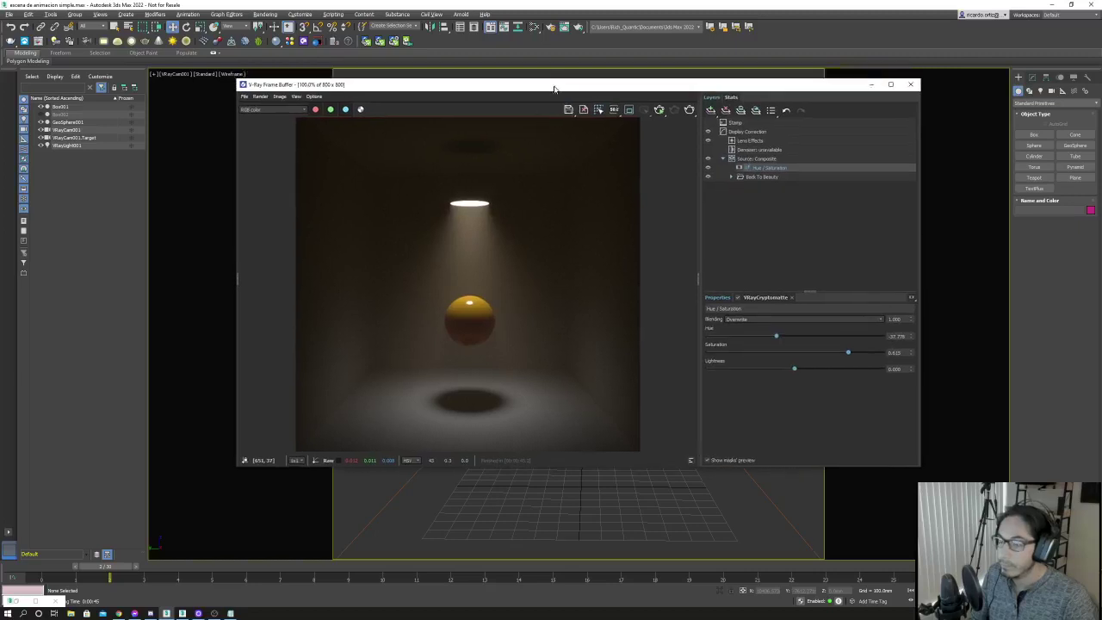
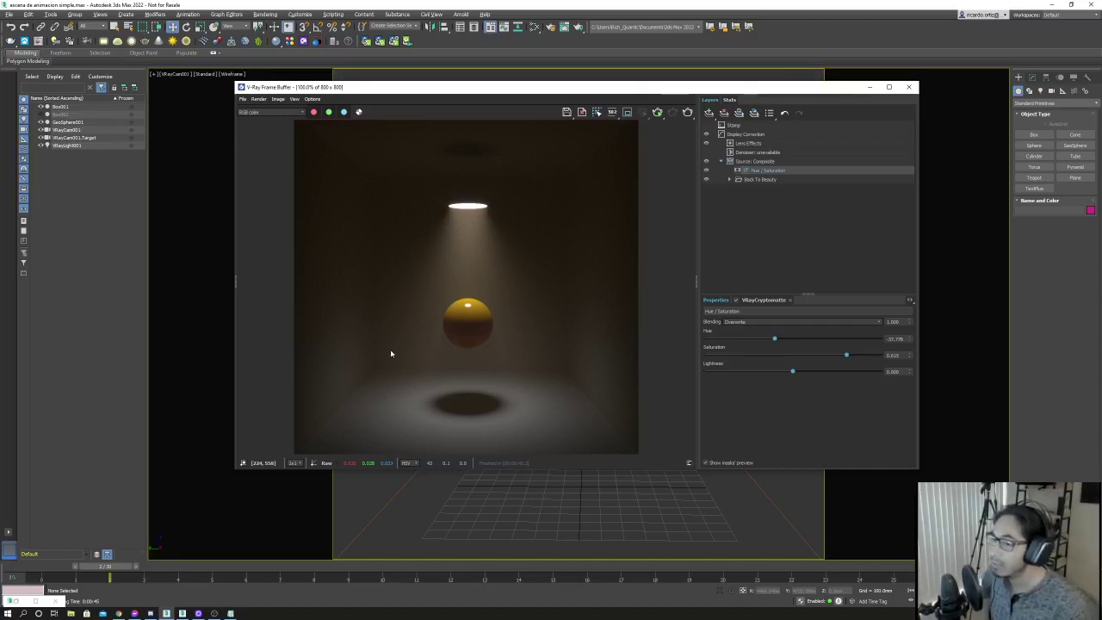
Close the sphere render and open Render Engines_Rich_V5.max from recent files, discarding the old scene.
{"action": "left_click", "coordinate": [909, 88]}
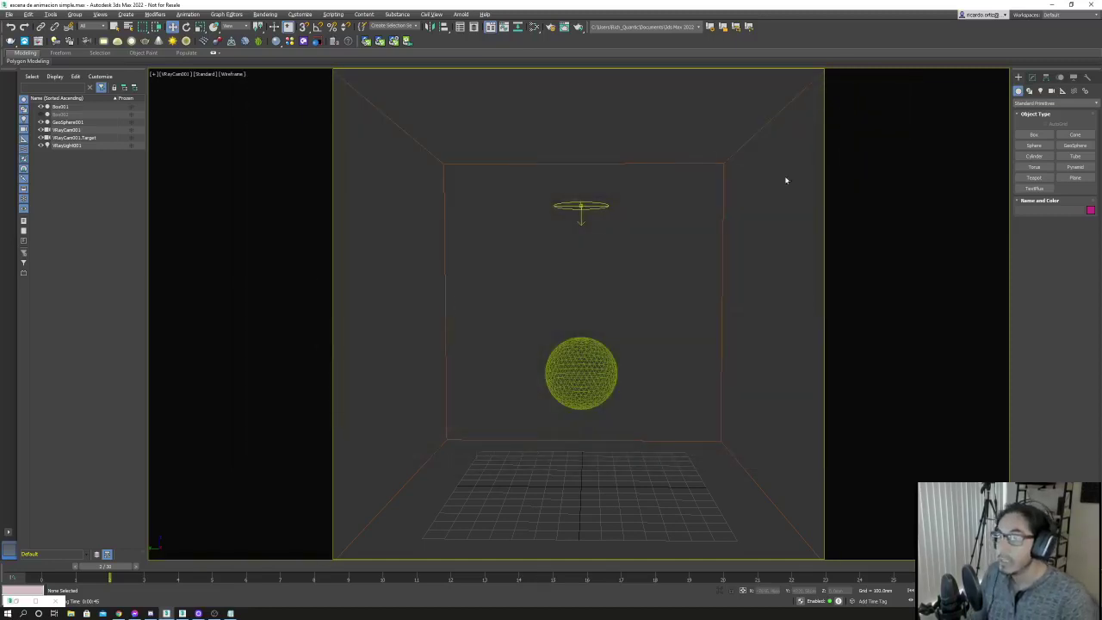
{"action": "left_click", "coordinate": [10, 14]}
{"action": "mouse_move", "coordinate": [27, 57]}
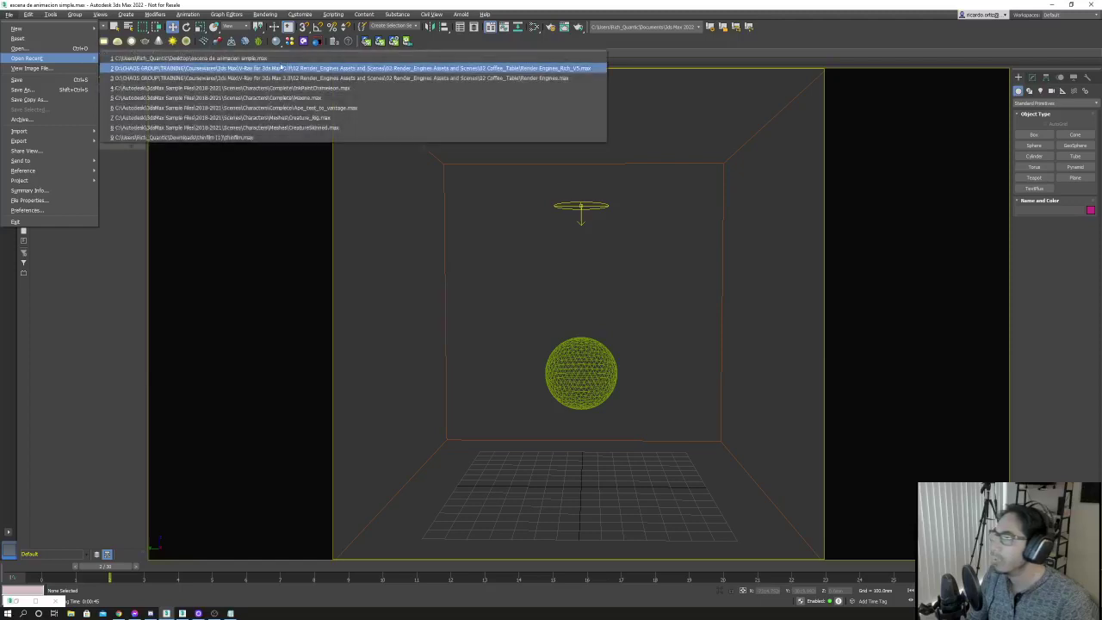
{"action": "left_click", "coordinate": [322, 68]}
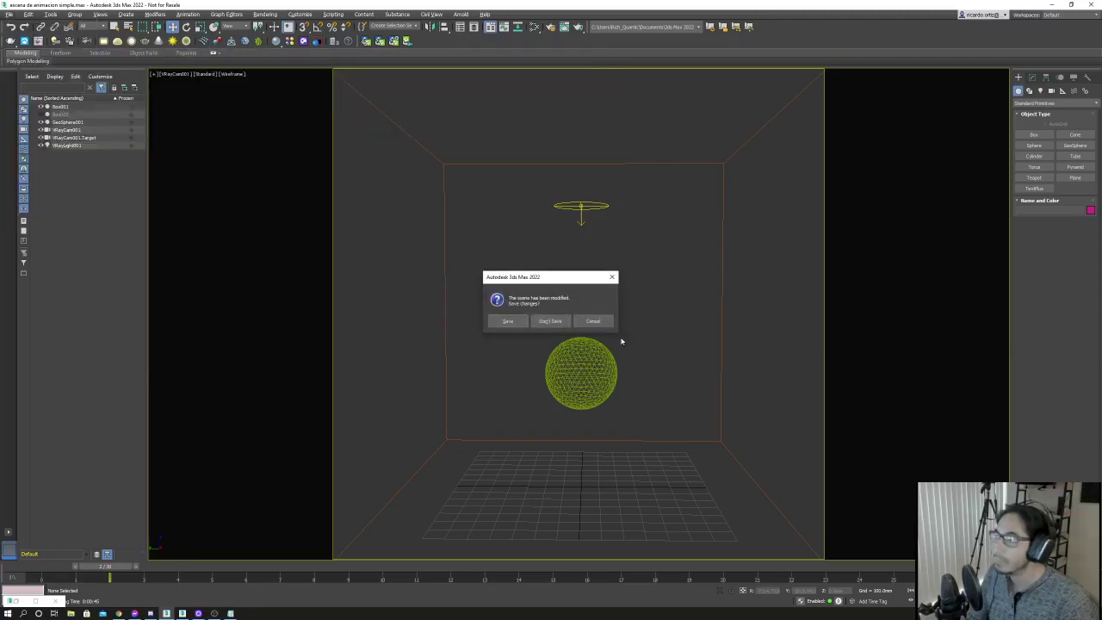
{"action": "left_click", "coordinate": [541, 317]}
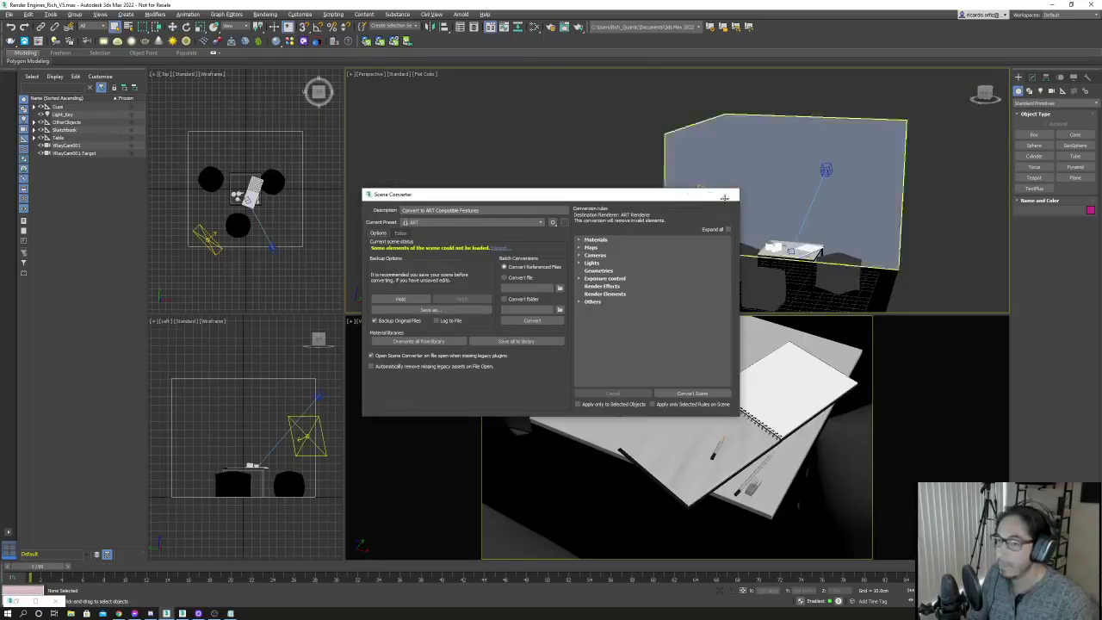
{"action": "left_click", "coordinate": [730, 193]}
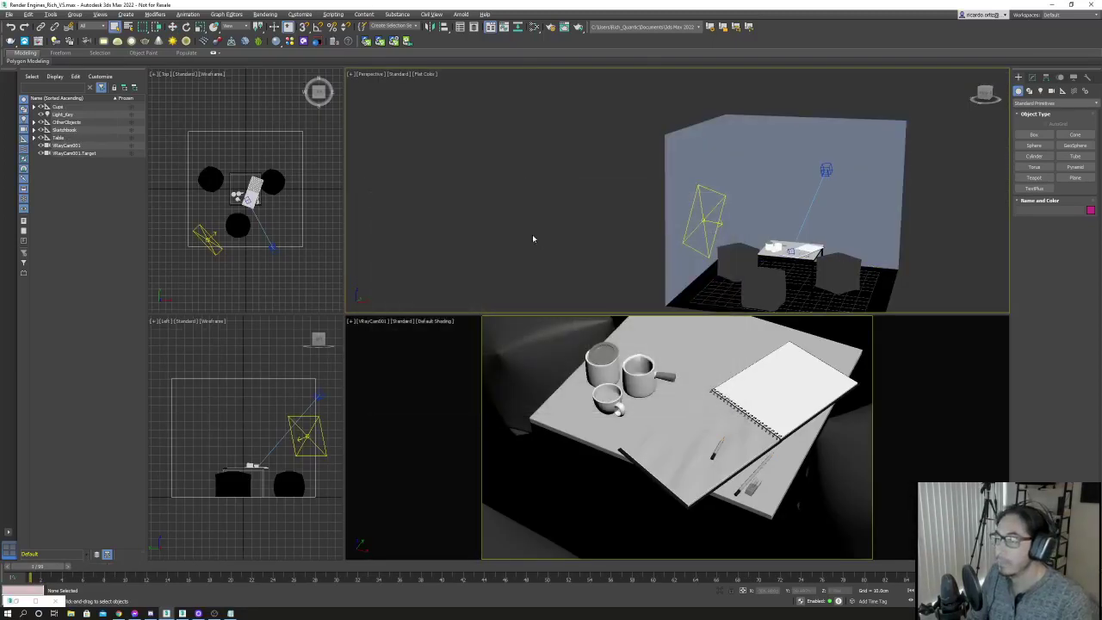
Render the camera view in the V-Ray Frame Buffer and narrow the window by hiding its side panel.
{"action": "left_click", "coordinate": [516, 370]}
{"action": "left_click", "coordinate": [38, 41]}
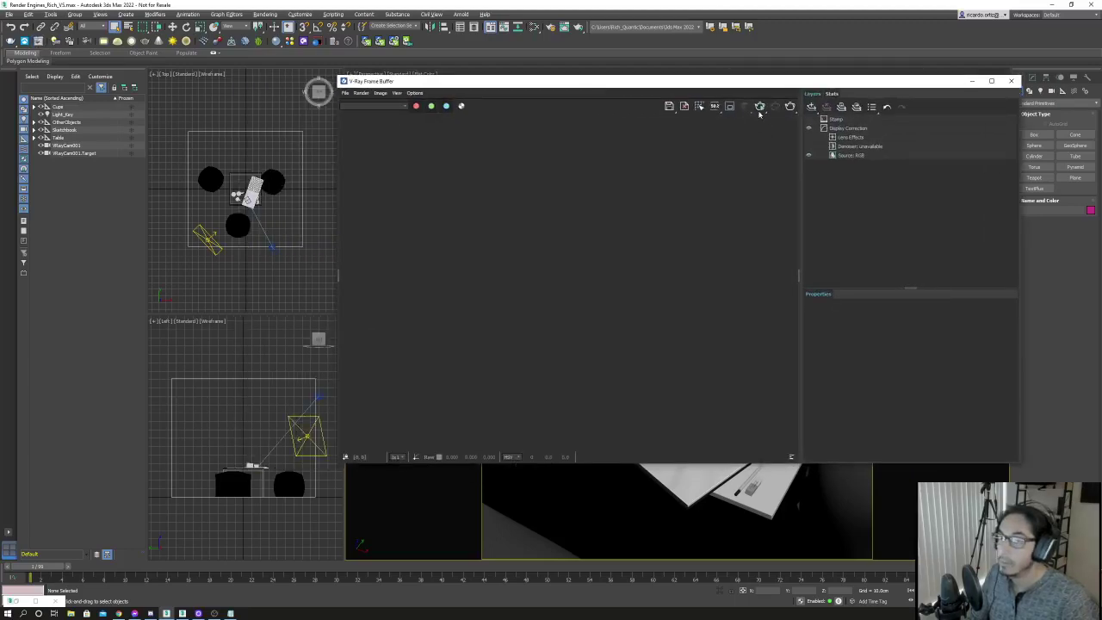
{"action": "left_click", "coordinate": [759, 106]}
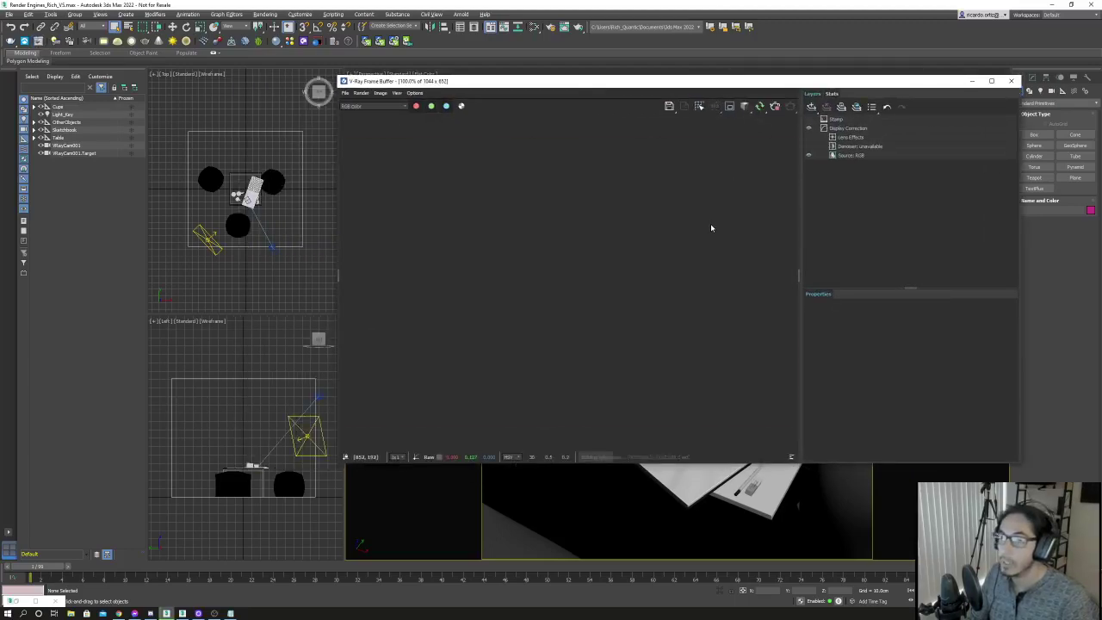
{"action": "left_click_drag", "start_coordinate": [603, 81], "coordinate": [565, 97]}
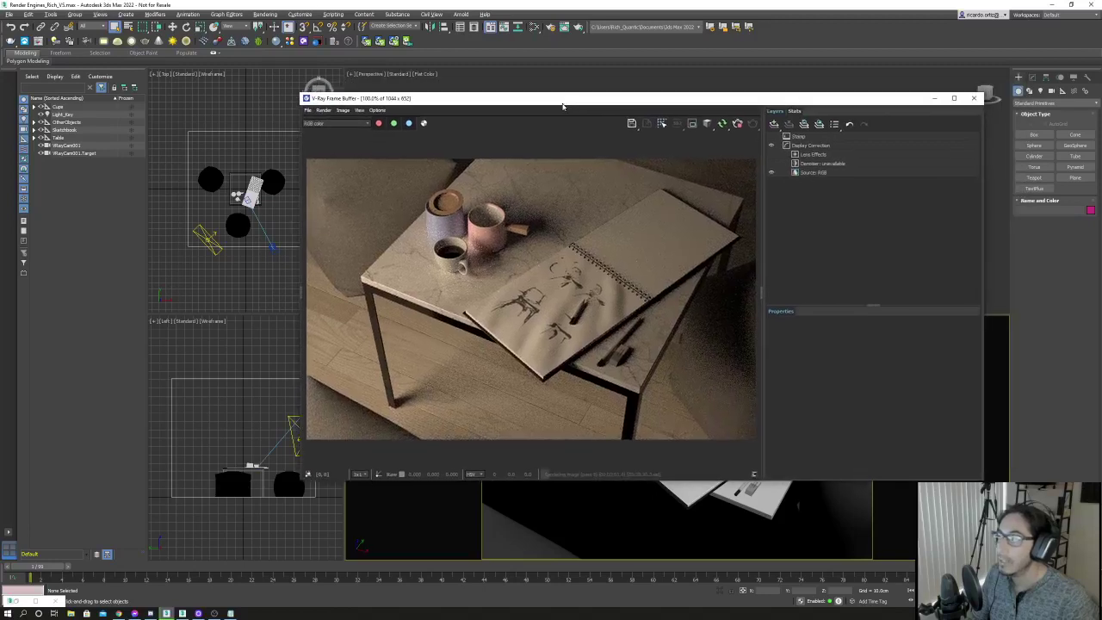
{"action": "left_click", "coordinate": [760, 294]}
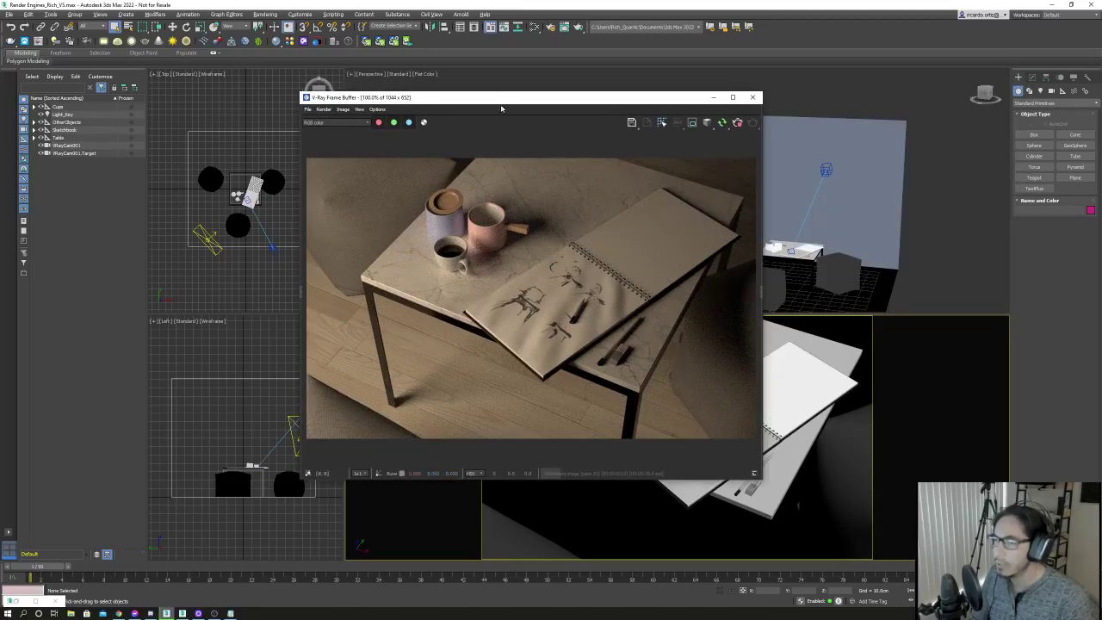
{"action": "left_click_drag", "start_coordinate": [408, 98], "coordinate": [446, 91]}
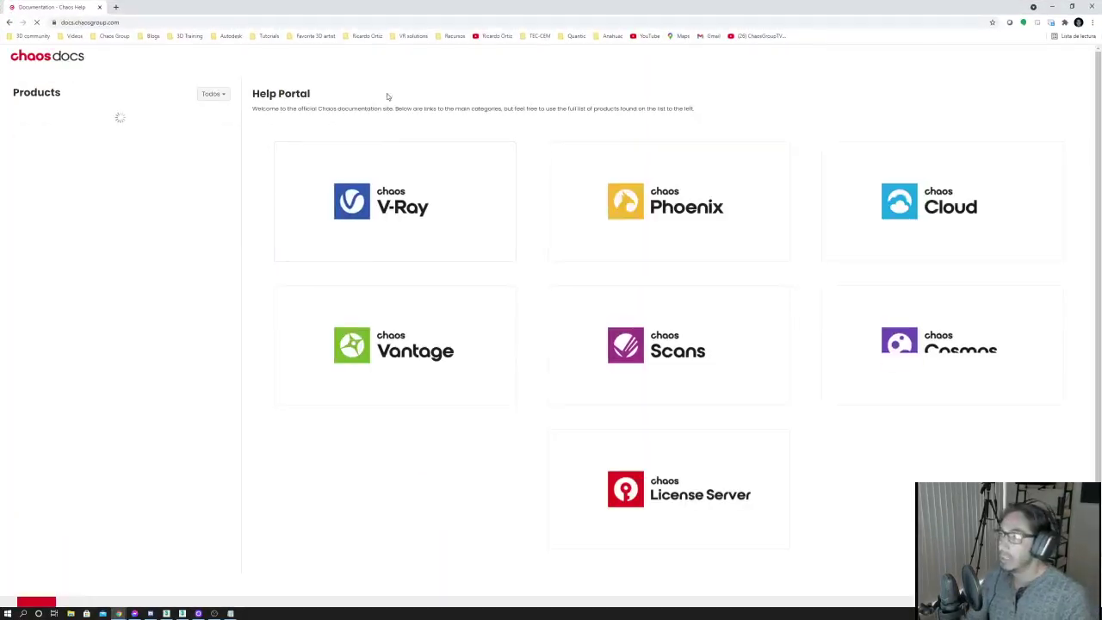
Go to Other > Courseware > V-Ray for 3ds Max in Chaos Docs and restore the browser window down.
{"action": "left_click", "coordinate": [322, 57]}
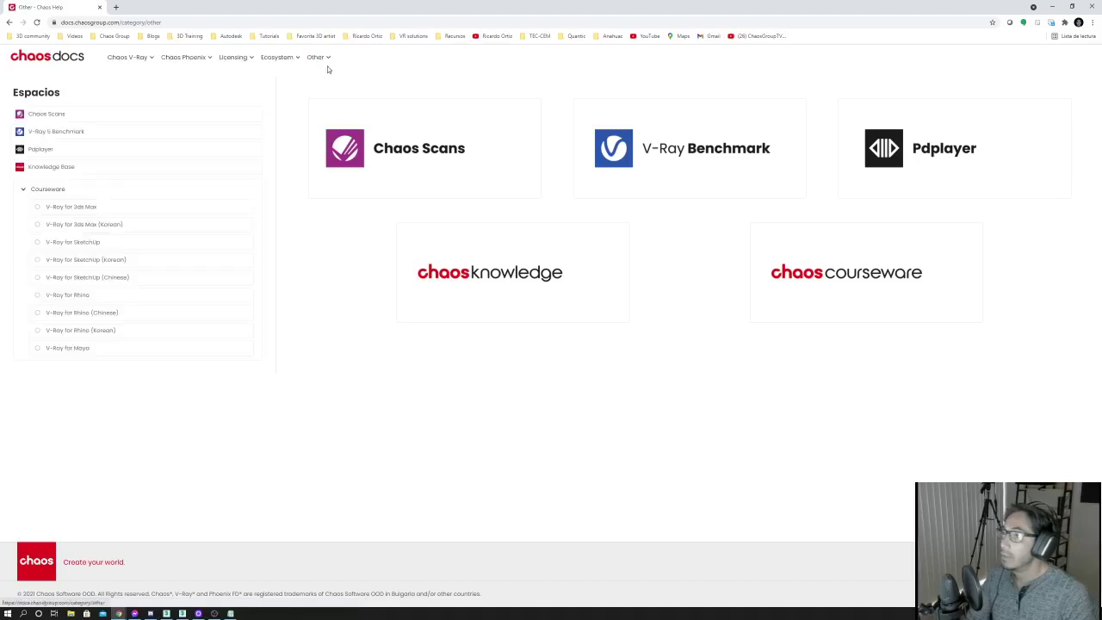
{"action": "mouse_move", "coordinate": [316, 57]}
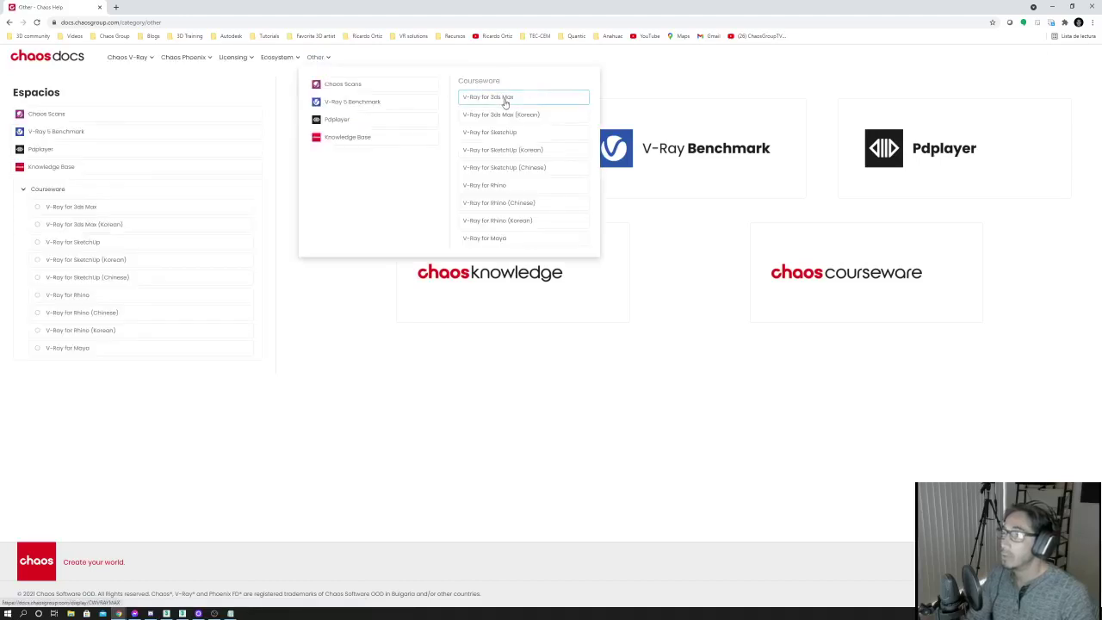
{"action": "left_click", "coordinate": [507, 100]}
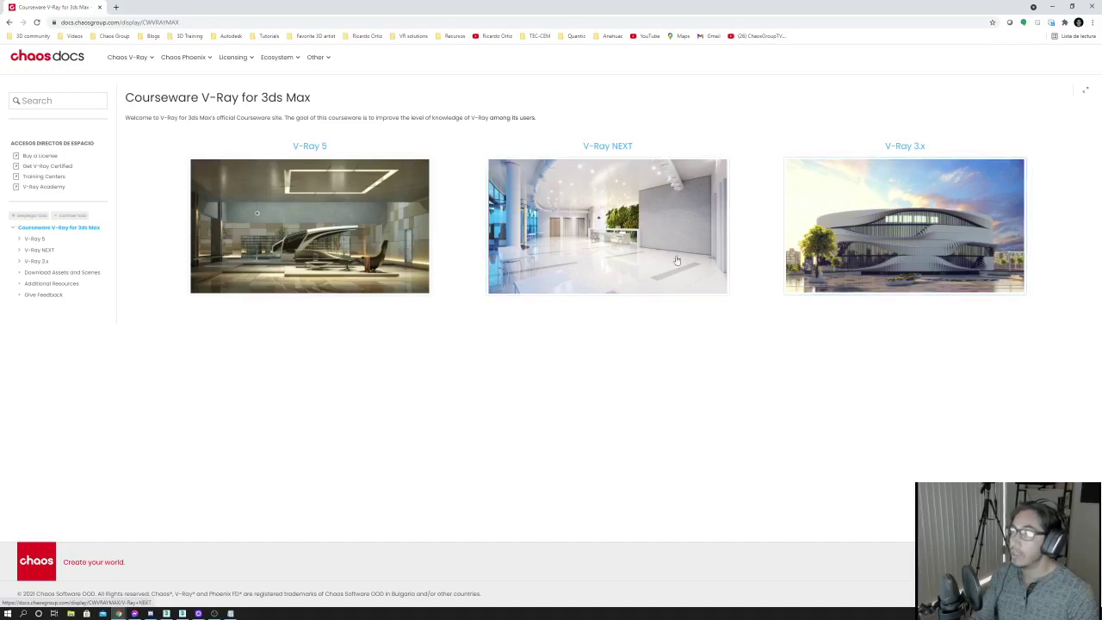
{"action": "mouse_move", "coordinate": [884, 14]}
{"action": "left_mouse_down"}
{"action": "mouse_move", "coordinate": [851, 91]}
{"action": "mouse_move", "coordinate": [710, 117]}
{"action": "left_mouse_up"}
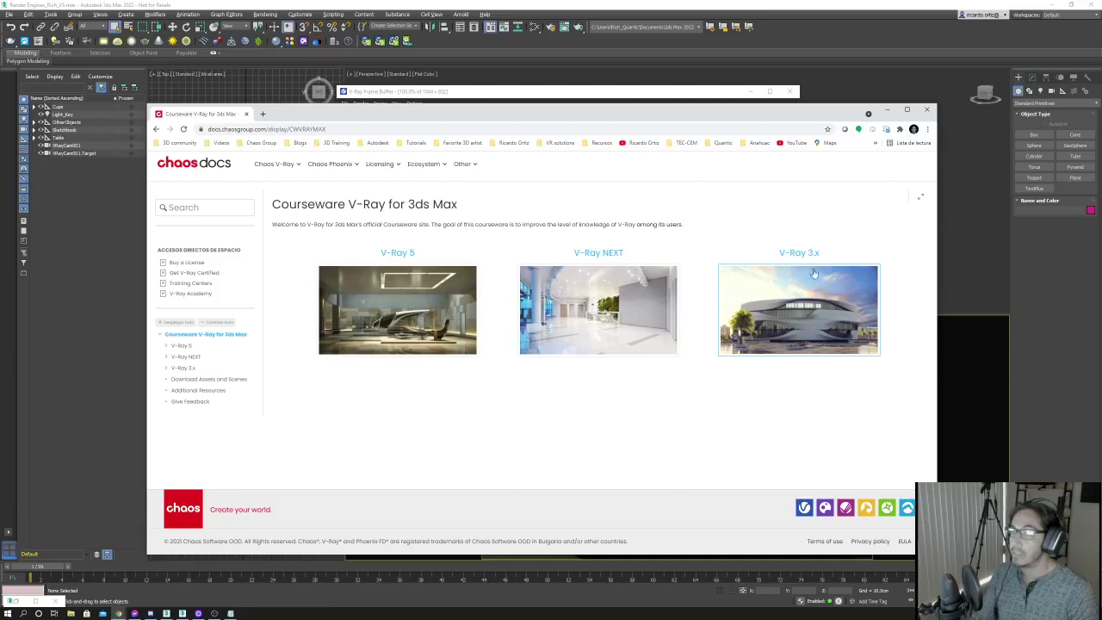
Minimize the browser, shift the finished render left and orbit the perspective view around the room.
{"action": "left_click_drag", "start_coordinate": [475, 108], "coordinate": [1101, 172]}
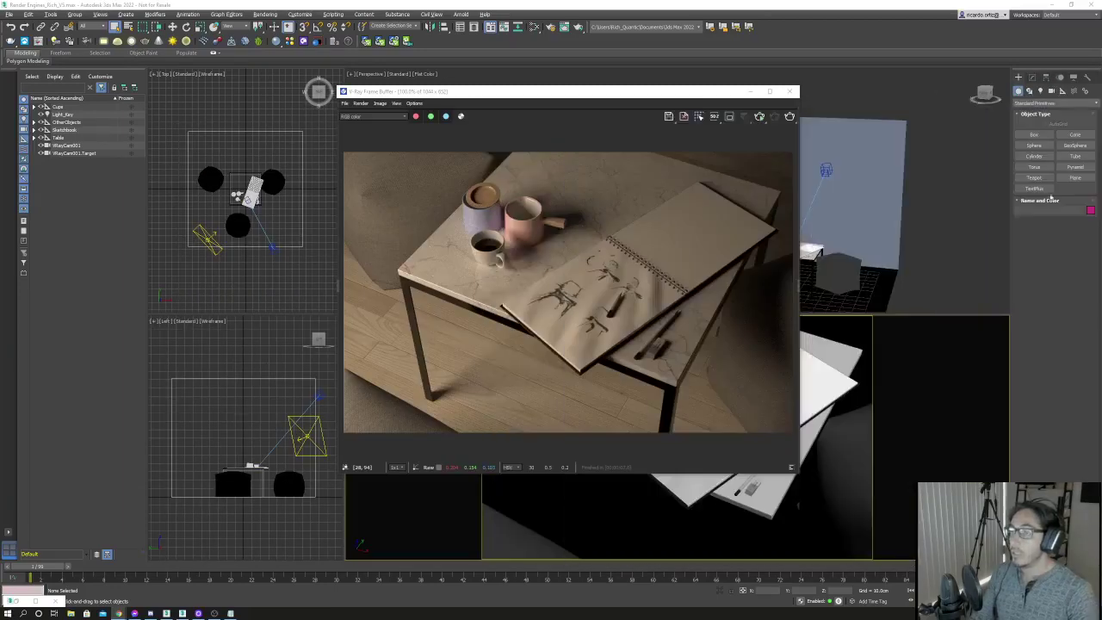
{"action": "left_click_drag", "start_coordinate": [516, 91], "coordinate": [418, 107]}
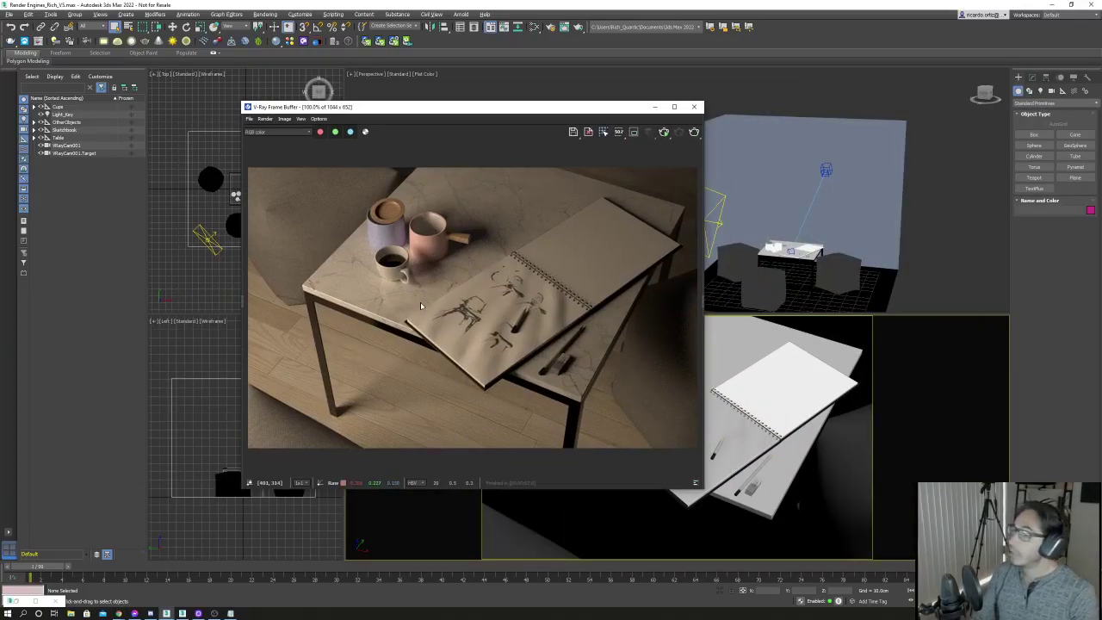
{"action": "left_click_drag", "start_coordinate": [510, 111], "coordinate": [437, 111]}
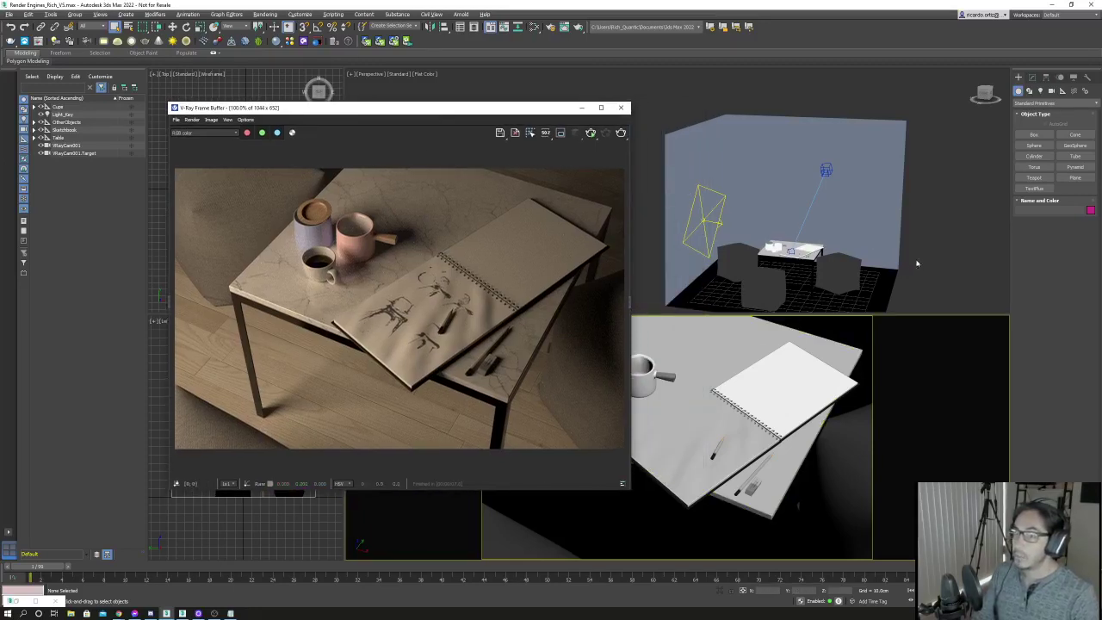
{"action": "mouse_move", "coordinate": [904, 258]}
{"action": "middle_mouse_down", "text": "alt"}
{"action": "mouse_move", "coordinate": [856, 262]}
{"action": "mouse_move", "coordinate": [792, 231]}
{"action": "middle_mouse_up", "text": "alt"}
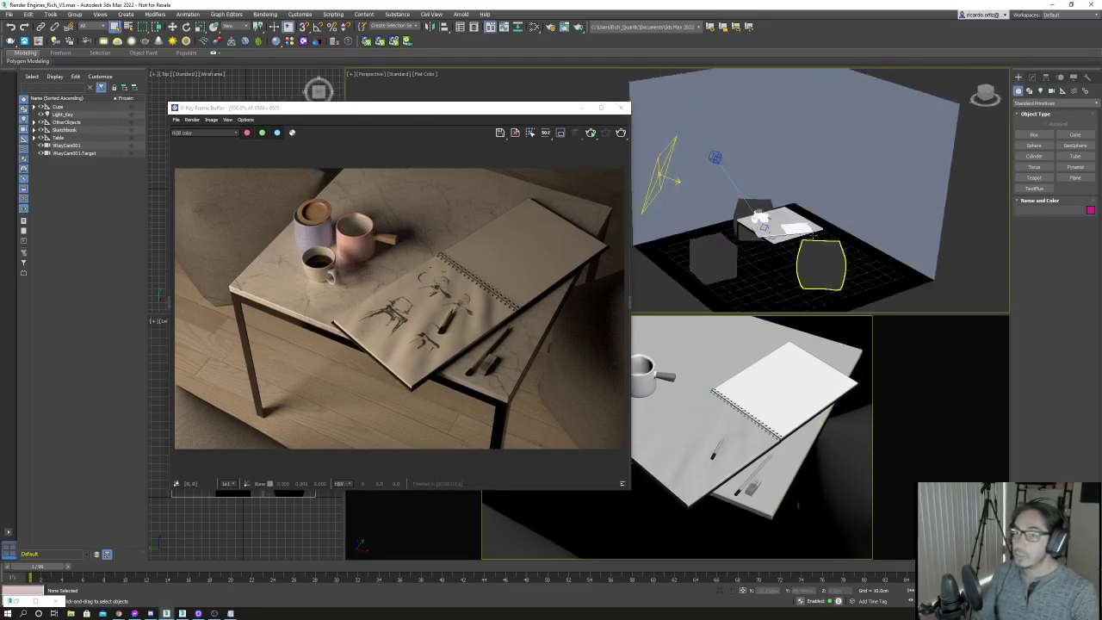
{"action": "mouse_move", "coordinate": [792, 230]}
{"action": "middle_mouse_down", "text": "alt"}
{"action": "mouse_move", "coordinate": [708, 173]}
{"action": "mouse_move", "coordinate": [840, 258]}
{"action": "middle_mouse_up", "text": "alt"}
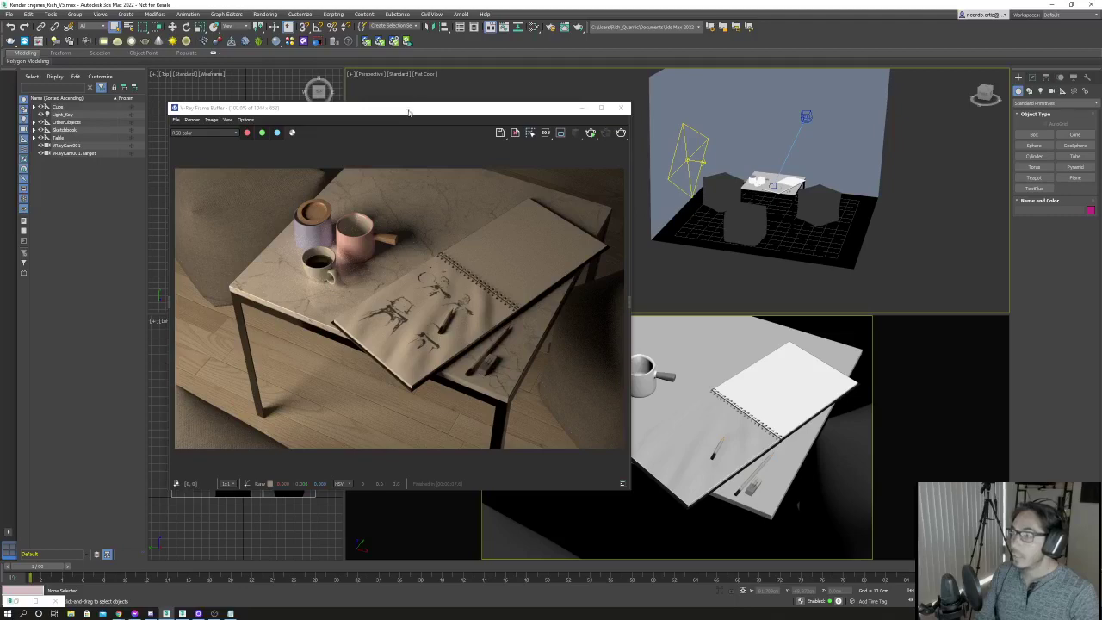
Slide the render window further left and bring up Render Setup with F10.
{"action": "mouse_move", "coordinate": [410, 112]}
{"action": "left_mouse_down"}
{"action": "mouse_move", "coordinate": [335, 110]}
{"action": "mouse_move", "coordinate": [370, 107]}
{"action": "mouse_move", "coordinate": [336, 102]}
{"action": "mouse_move", "coordinate": [360, 93]}
{"action": "left_mouse_up"}
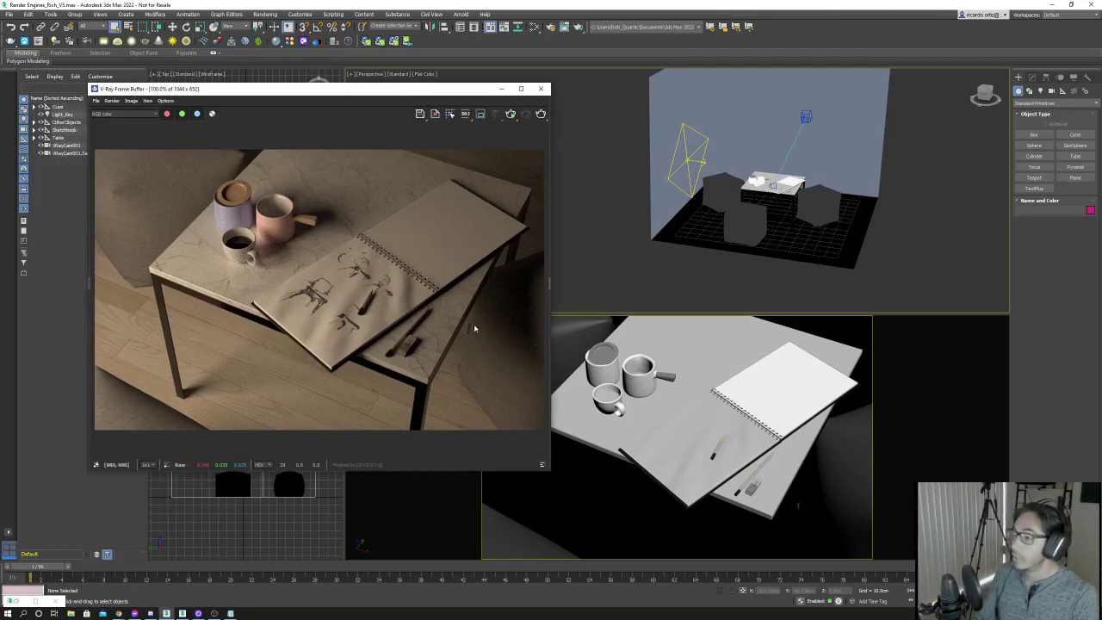
{"action": "left_click_drag", "start_coordinate": [381, 93], "coordinate": [336, 93]}
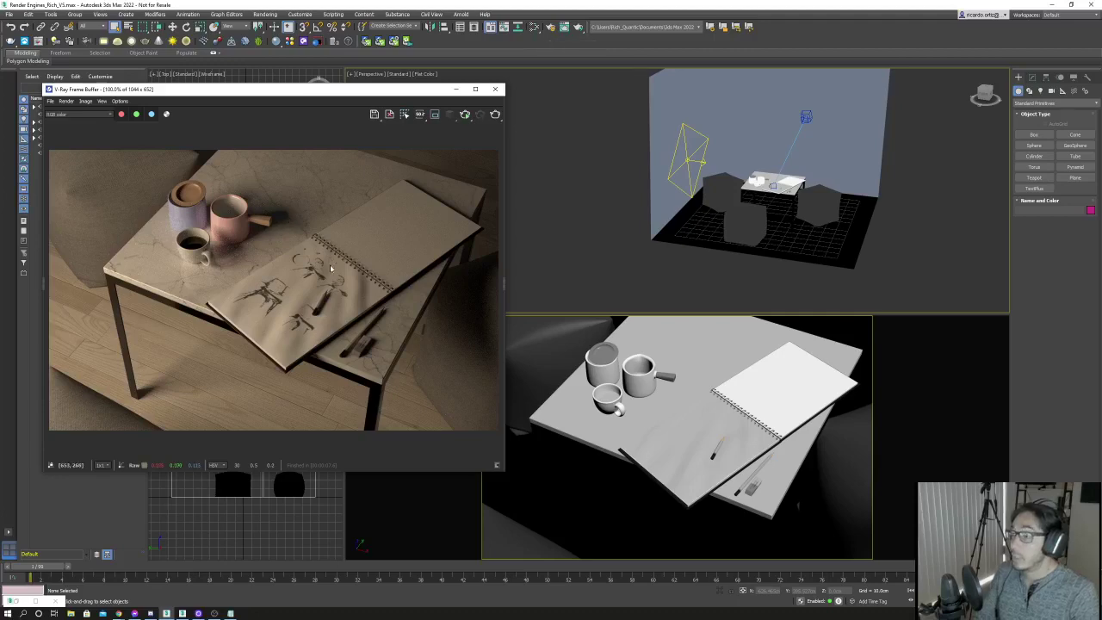
{"action": "left_click", "coordinate": [551, 38]}
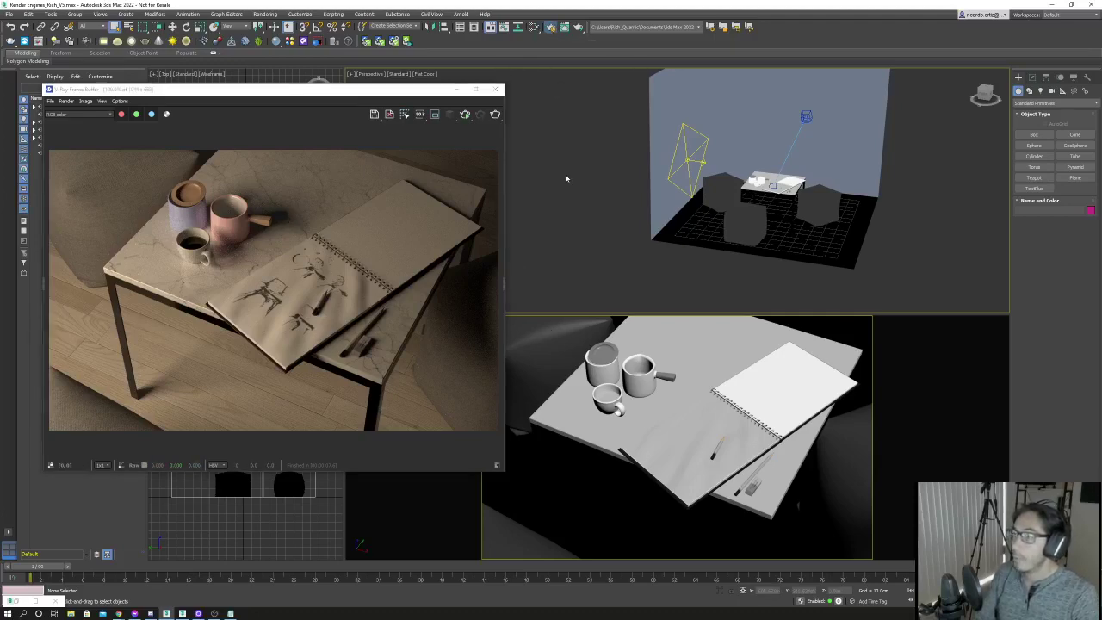
{"action": "key", "text": "F10"}
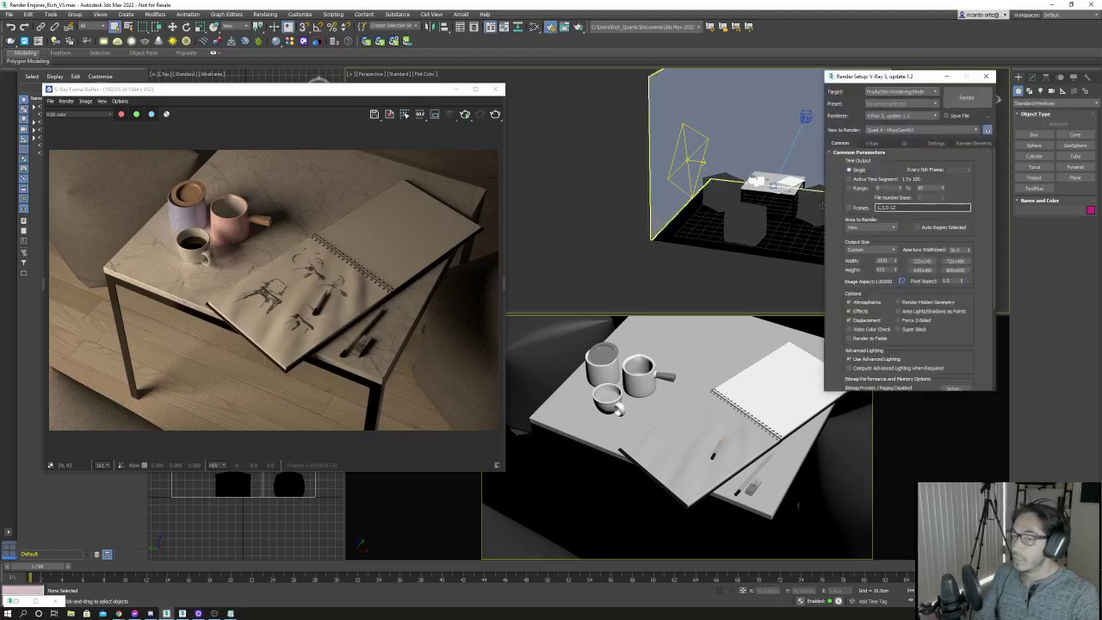
Replace the VRayReflection and VRayLighting render elements with VRayBackToBeauty and VRayCryptomatte.
{"action": "mouse_move", "coordinate": [888, 75]}
{"action": "left_mouse_down"}
{"action": "mouse_move", "coordinate": [481, 106]}
{"action": "mouse_move", "coordinate": [452, 94]}
{"action": "left_mouse_up"}
{"action": "left_click", "coordinate": [542, 161]}
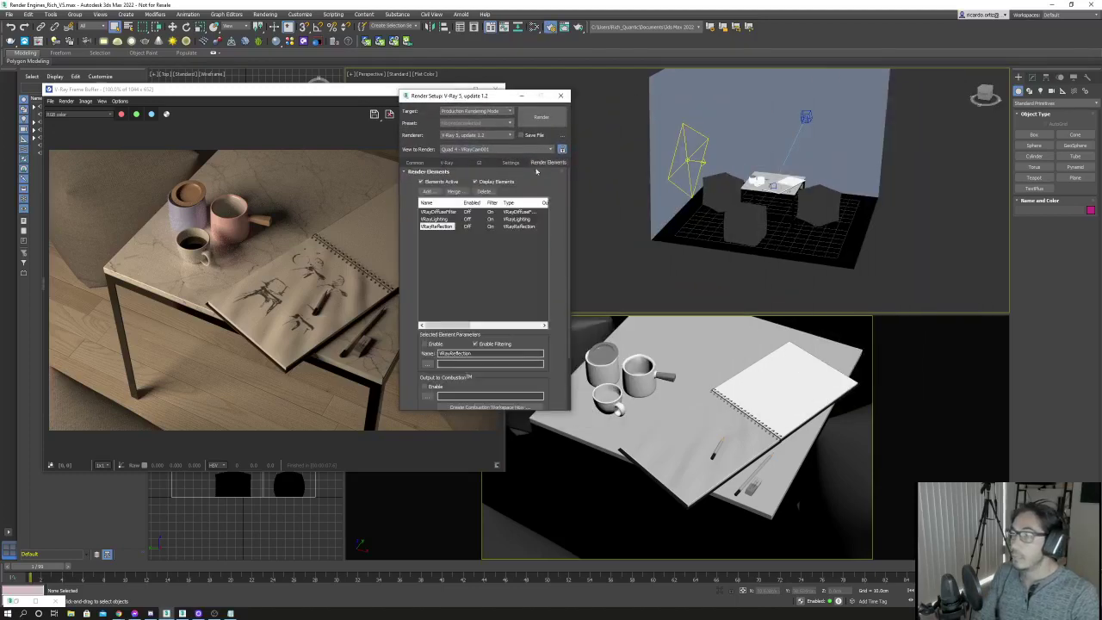
{"action": "left_click", "coordinate": [485, 190]}
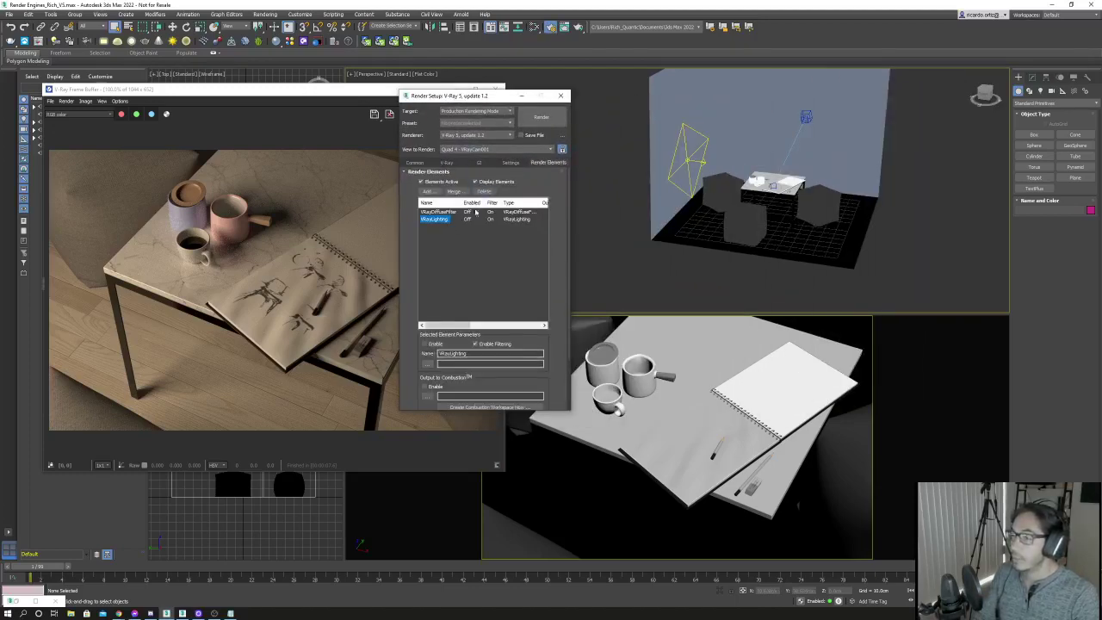
{"action": "left_click", "coordinate": [485, 190]}
{"action": "left_click", "coordinate": [428, 191]}
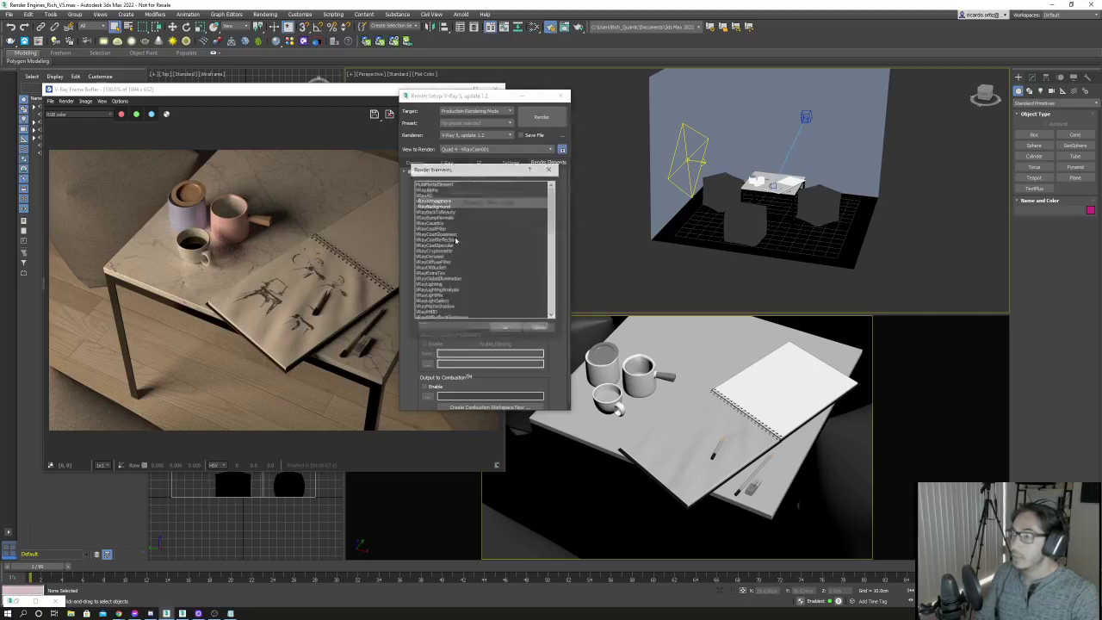
{"action": "left_click", "coordinate": [444, 212]}
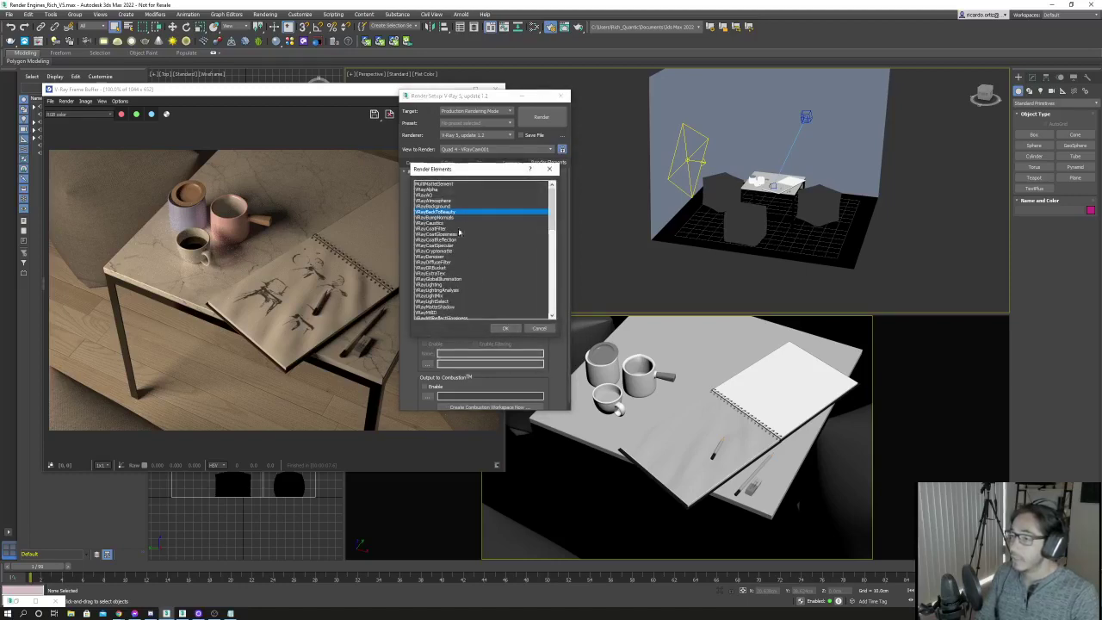
{"action": "left_click", "coordinate": [506, 328]}
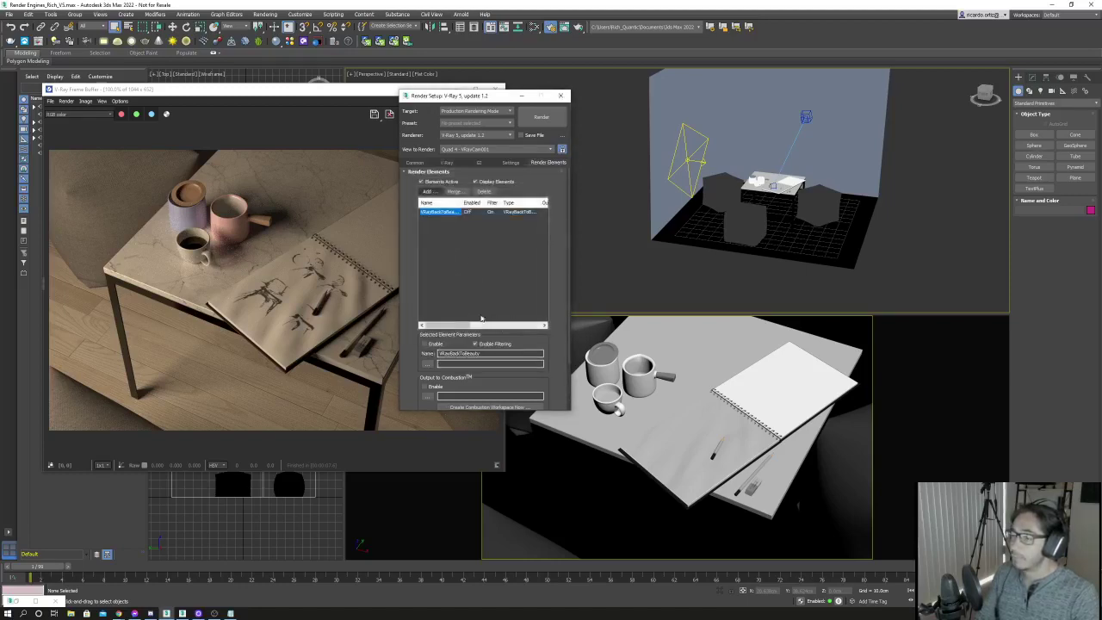
{"action": "left_click", "coordinate": [429, 191]}
{"action": "left_click", "coordinate": [457, 252]}
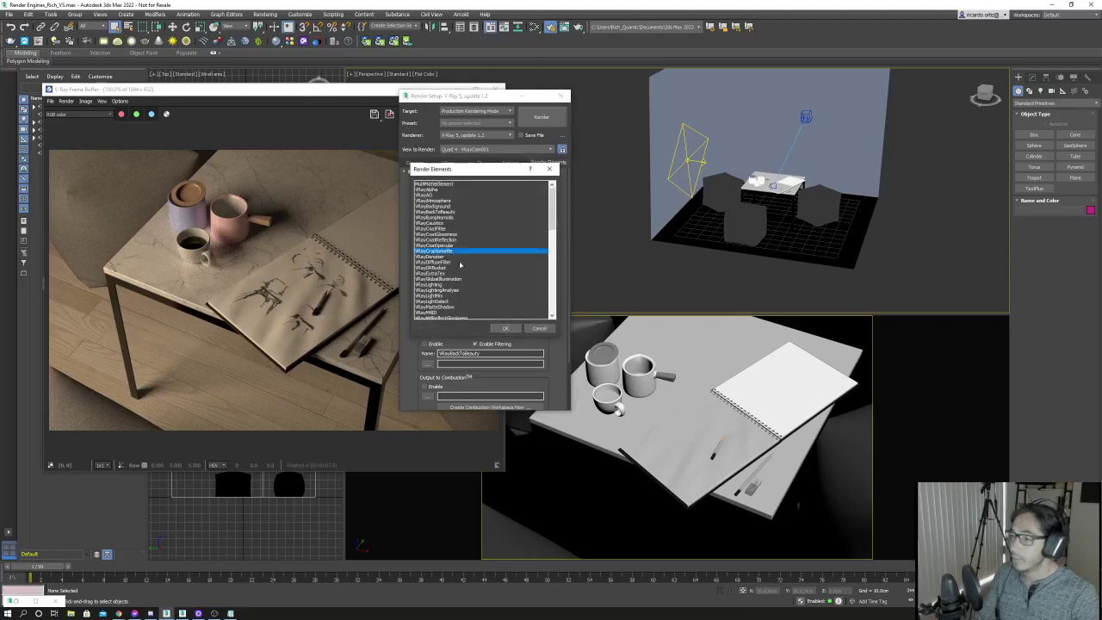
{"action": "left_click", "coordinate": [506, 328]}
Set the V-Ray image sampler type to Bucket instead of Progressive.
{"action": "left_click_drag", "start_coordinate": [474, 98], "coordinate": [668, 113]}
{"action": "left_click_drag", "start_coordinate": [402, 95], "coordinate": [395, 104]}
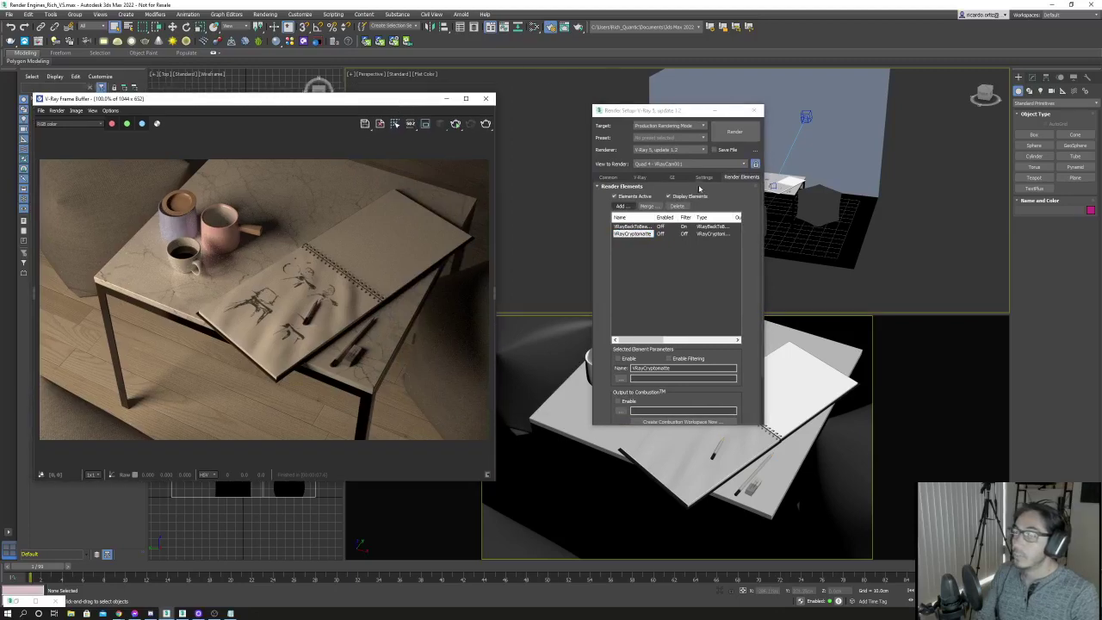
{"action": "left_click", "coordinate": [648, 178]}
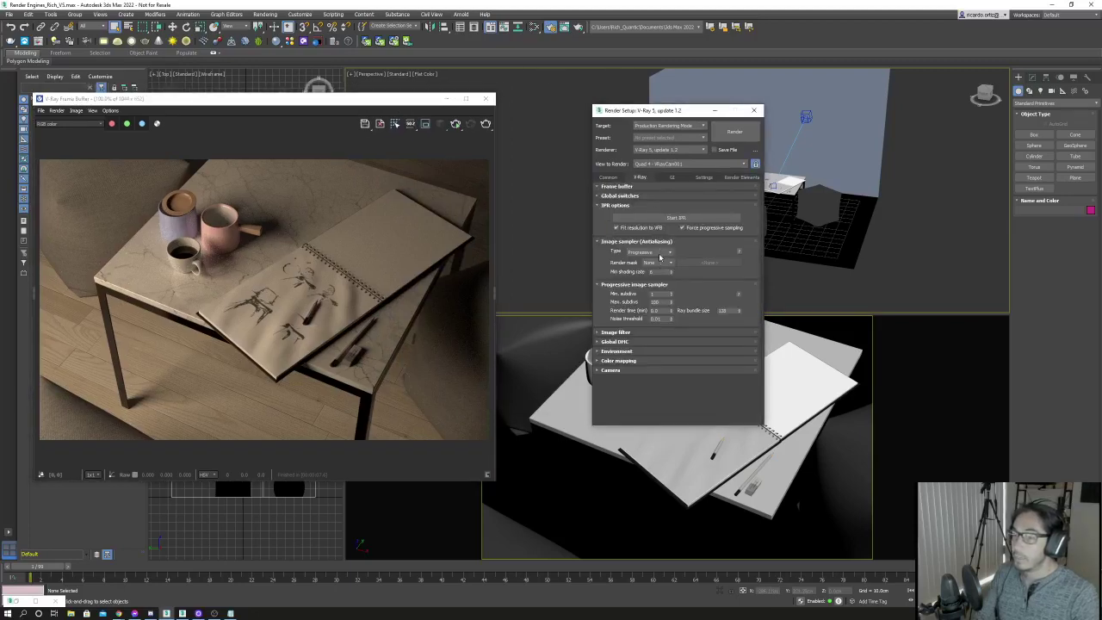
{"action": "left_click", "coordinate": [660, 254]}
{"action": "left_click", "coordinate": [655, 261]}
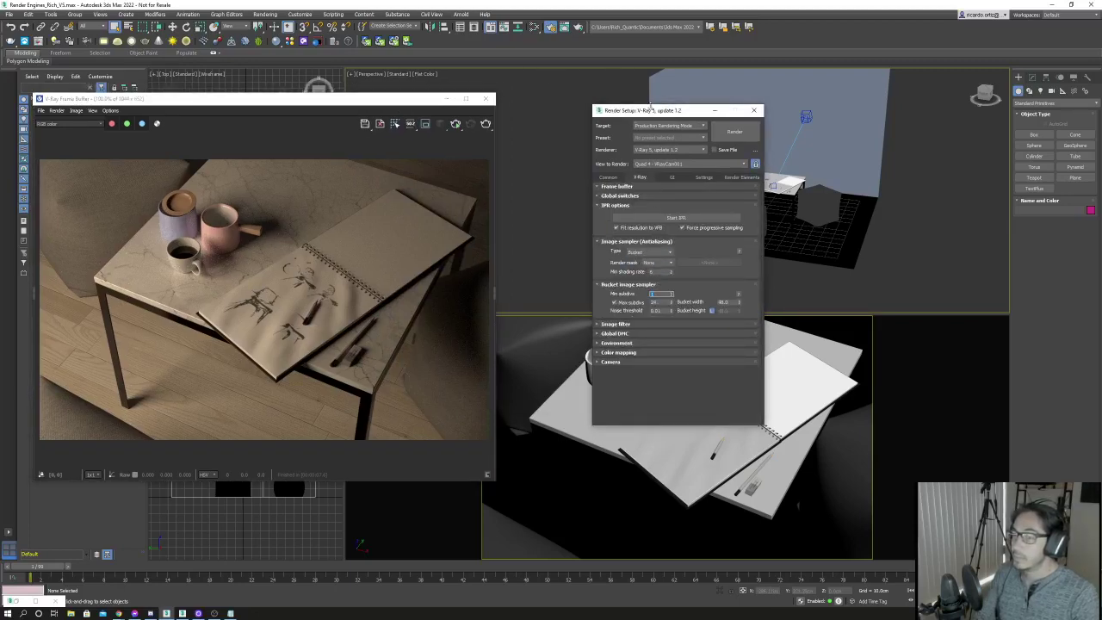
{"action": "left_click_drag", "start_coordinate": [651, 112], "coordinate": [686, 101]}
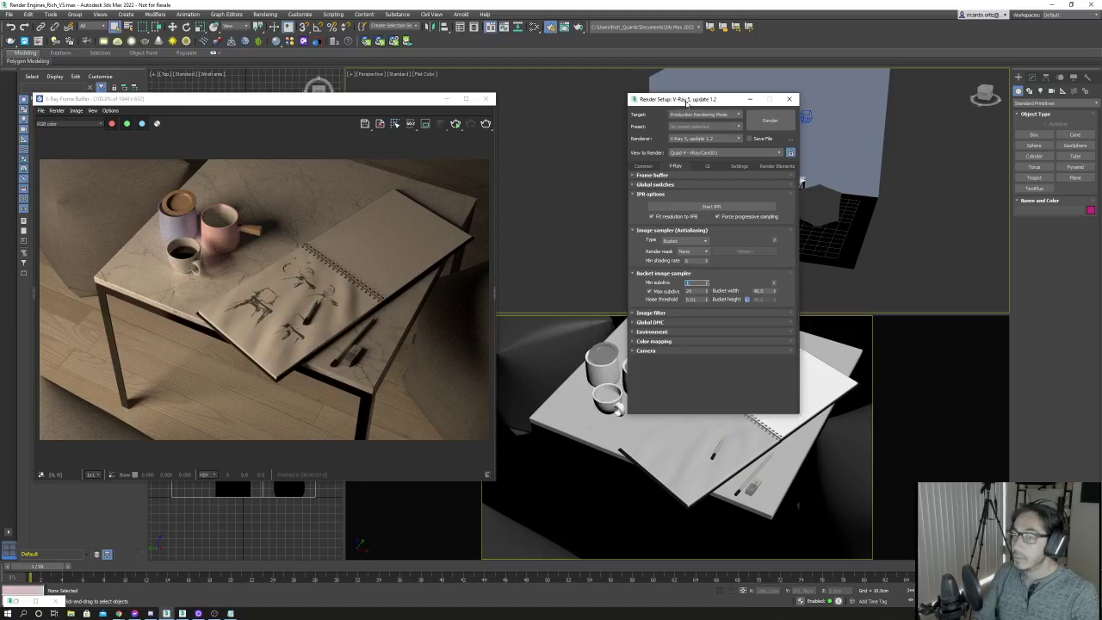
Render the scene with the bucket sampler and set the layer source to RGB.
{"action": "left_click", "coordinate": [486, 123]}
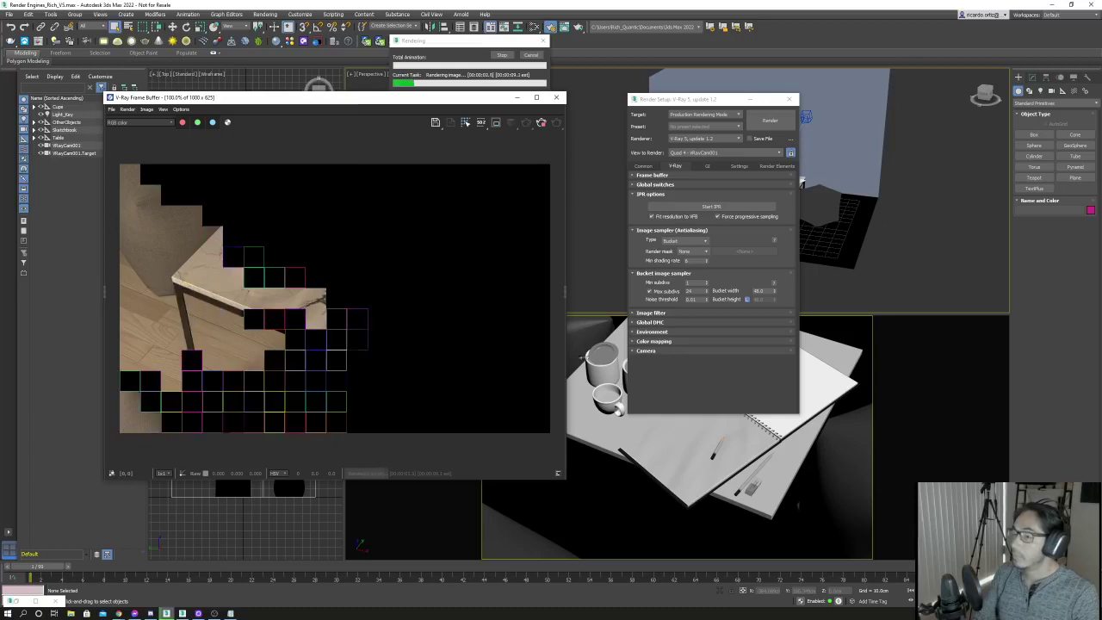
{"action": "left_click", "coordinate": [565, 293]}
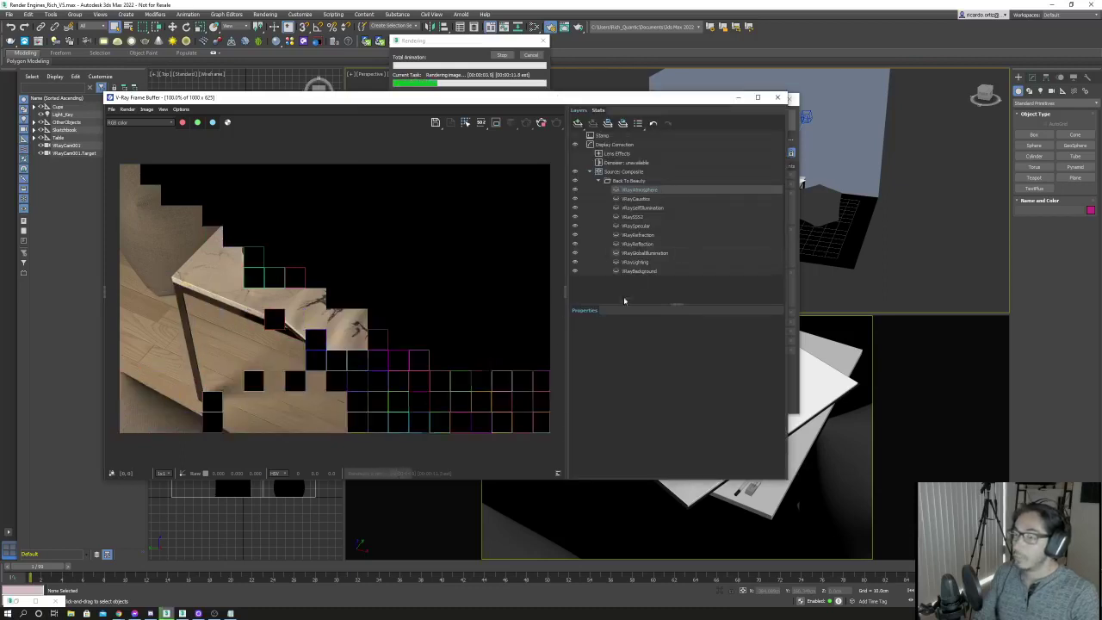
{"action": "left_click", "coordinate": [623, 171]}
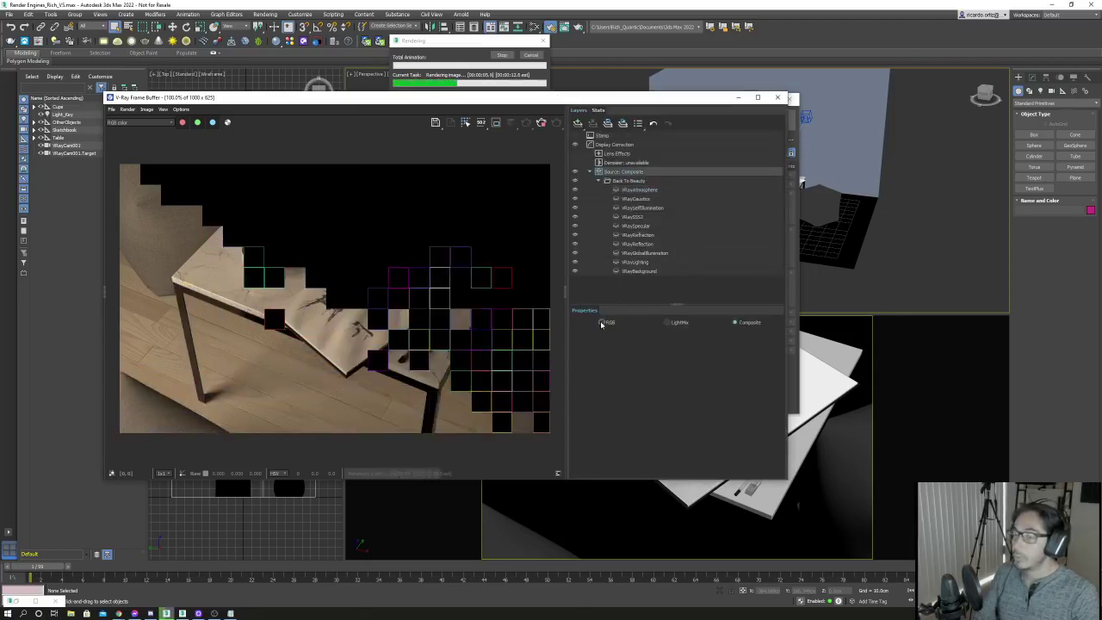
{"action": "left_click", "coordinate": [602, 322]}
Inspect the VRayCryptomatte channel, return to RGB color, and move Render Setup off the perspective view.
{"action": "left_click", "coordinate": [138, 122]}
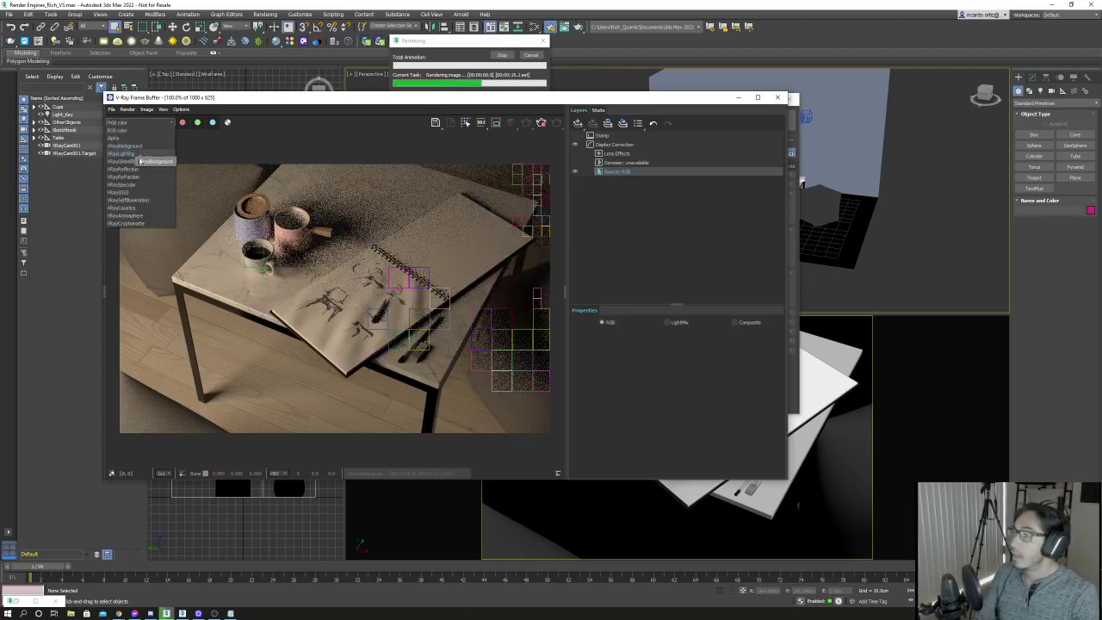
{"action": "left_click", "coordinate": [143, 223]}
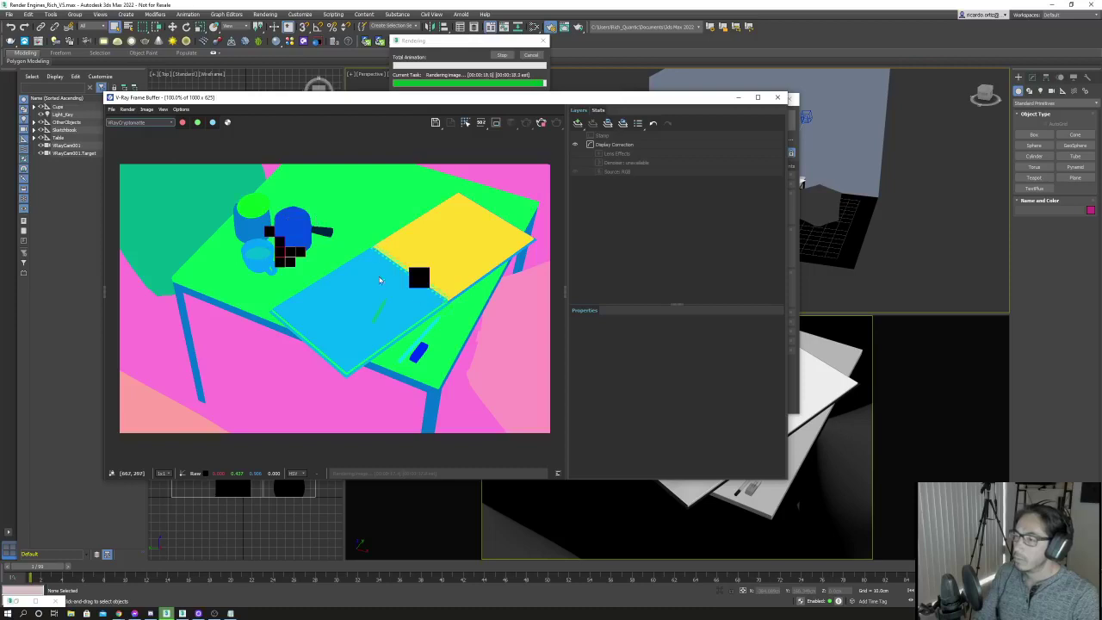
{"action": "left_click", "coordinate": [141, 122]}
{"action": "left_click", "coordinate": [148, 130]}
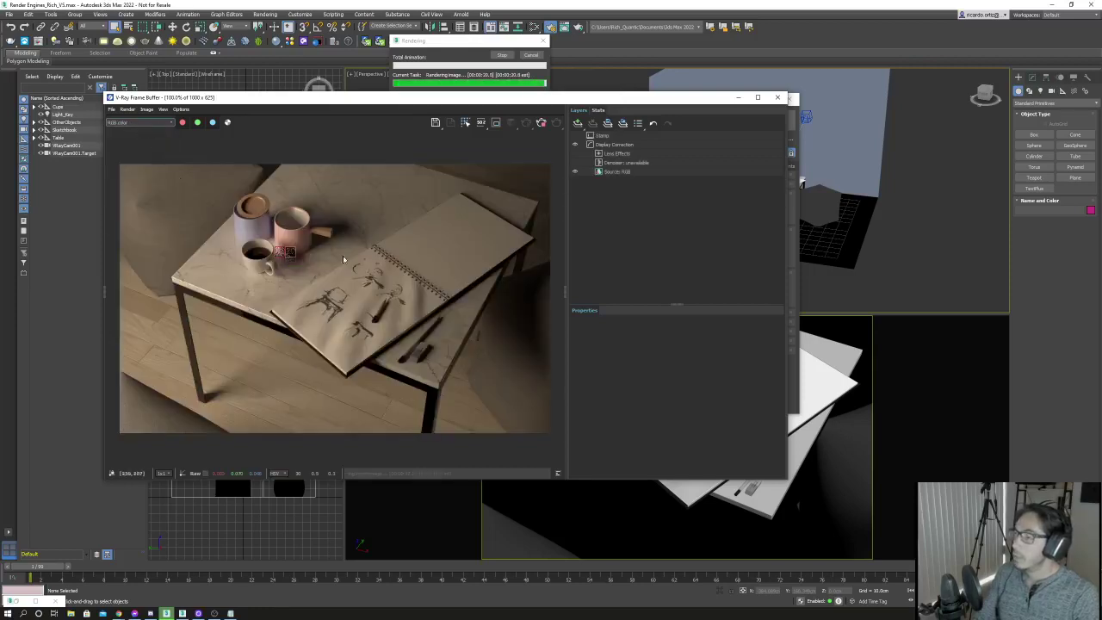
{"action": "left_click_drag", "start_coordinate": [617, 99], "coordinate": [553, 109]}
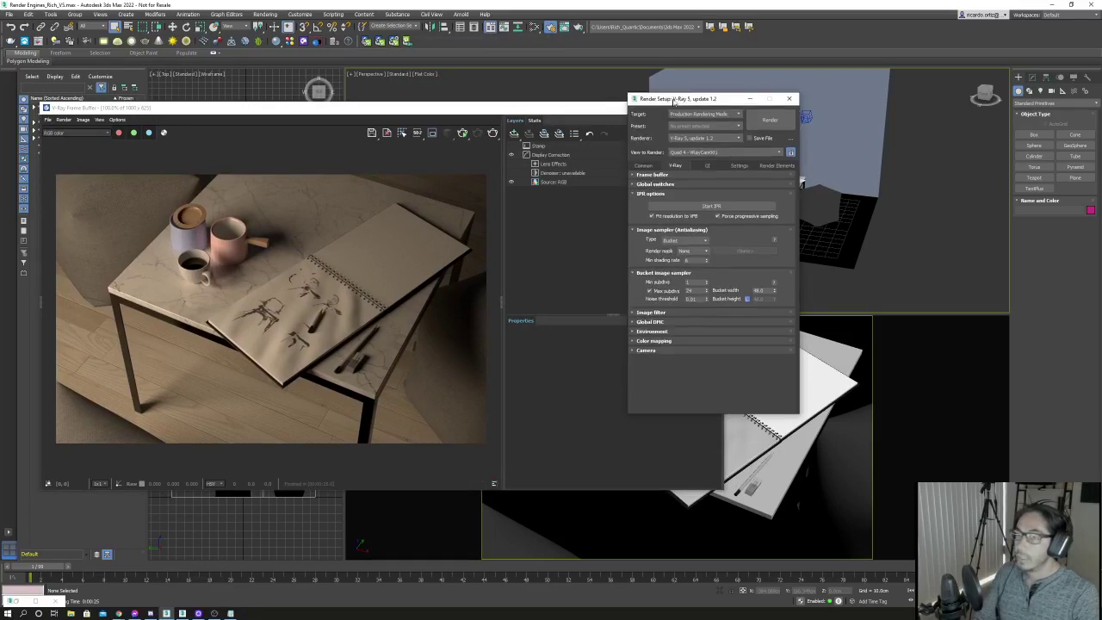
{"action": "left_click_drag", "start_coordinate": [691, 102], "coordinate": [780, 102]}
{"action": "left_click_drag", "start_coordinate": [566, 112], "coordinate": [419, 102]}
{"action": "left_click_drag", "start_coordinate": [806, 102], "coordinate": [917, 114]}
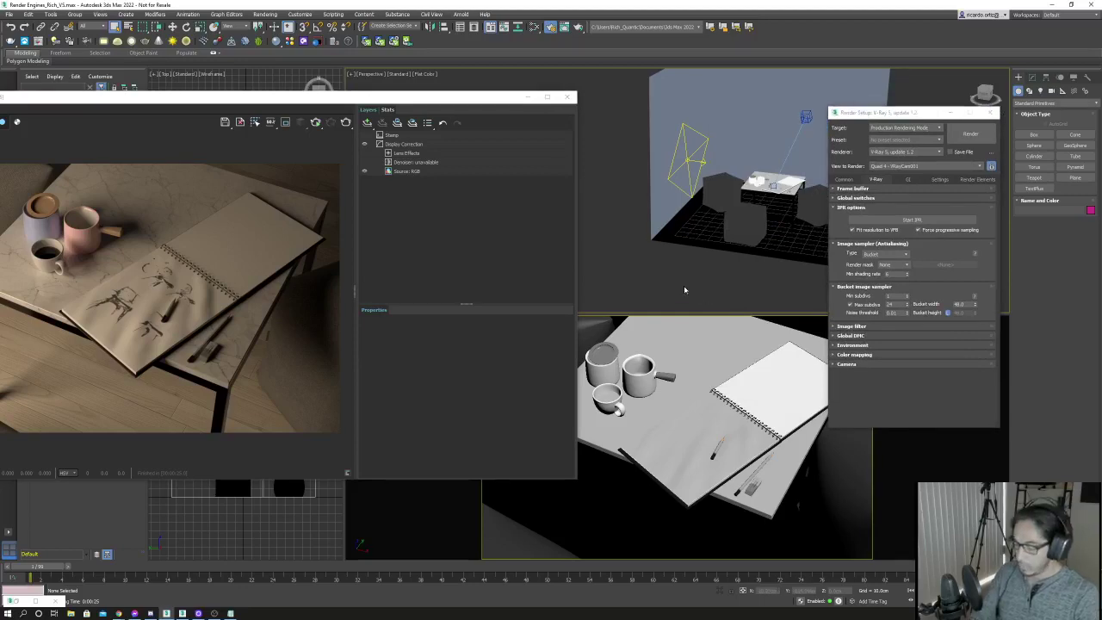
Add a VRayEnvironmentFog atmosphere effect in Environment and Effects (key 8).
{"action": "key", "text": "8"}
{"action": "left_click", "coordinate": [941, 353]}
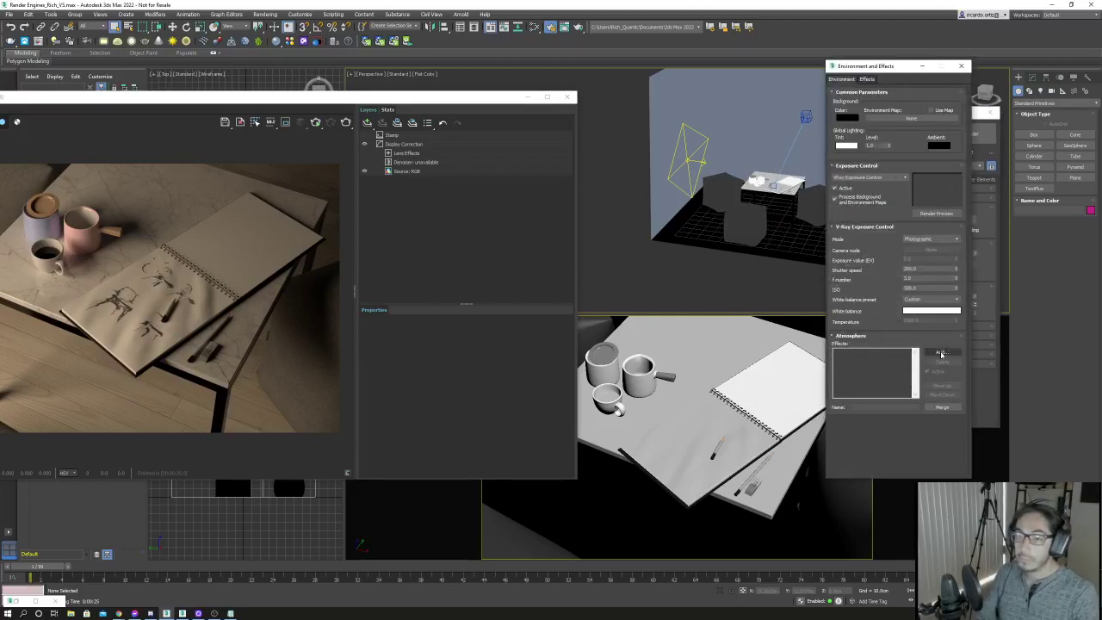
{"action": "left_click", "coordinate": [863, 120]}
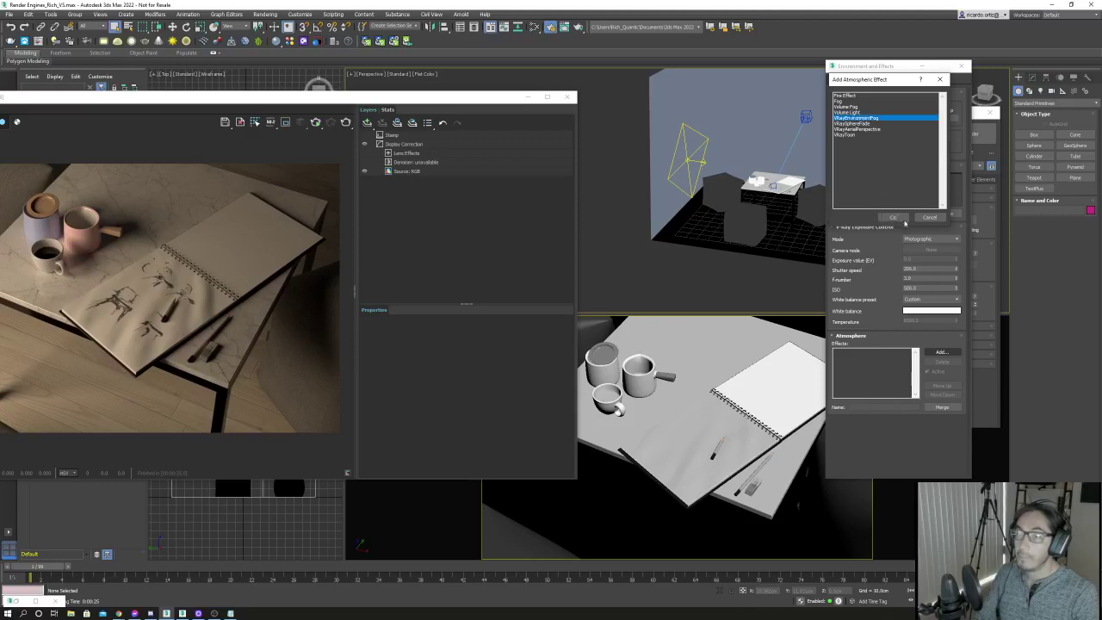
{"action": "left_click", "coordinate": [893, 217]}
Rearrange the windows, enlarge the frame buffer, and show Render Setup's render elements list.
{"action": "left_click_drag", "start_coordinate": [887, 66], "coordinate": [789, 39]}
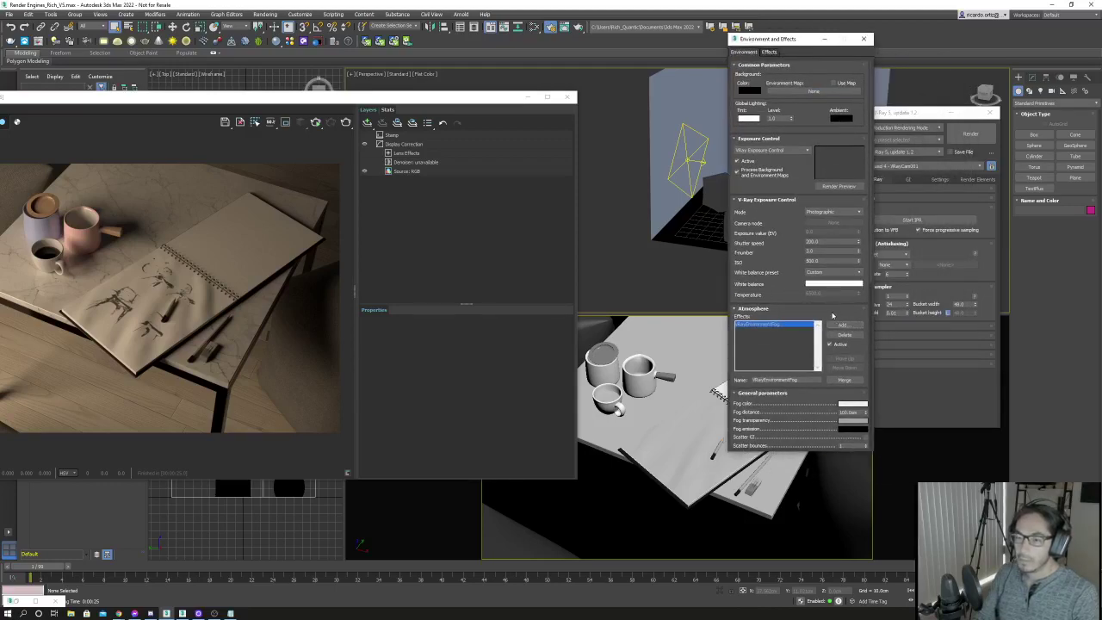
{"action": "left_click_drag", "start_coordinate": [833, 316], "coordinate": [806, 156]}
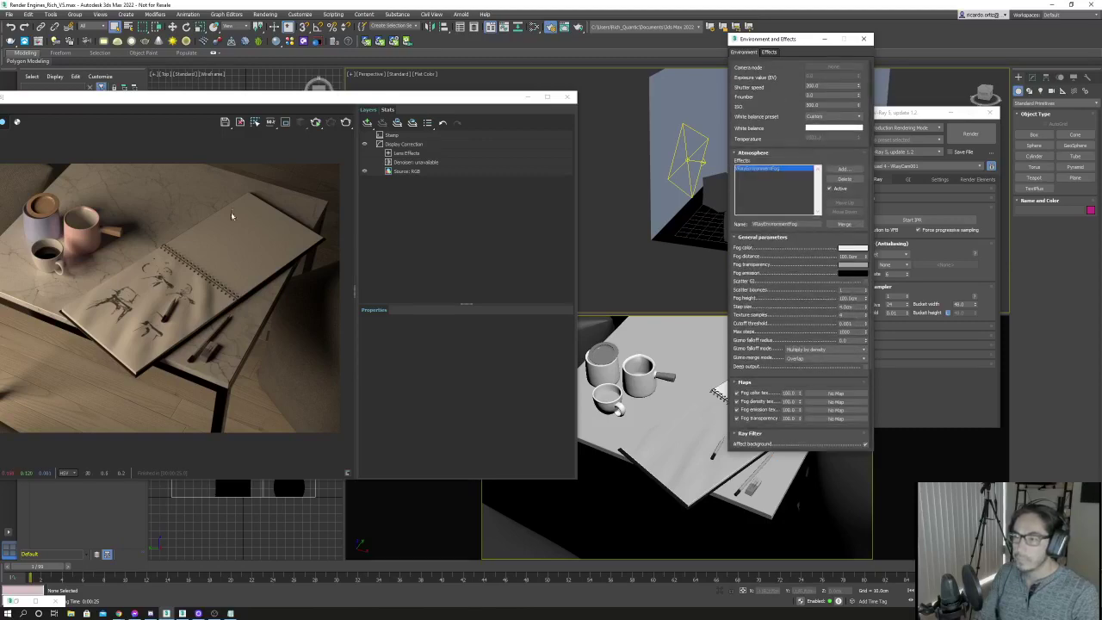
{"action": "double_click", "coordinate": [304, 100]}
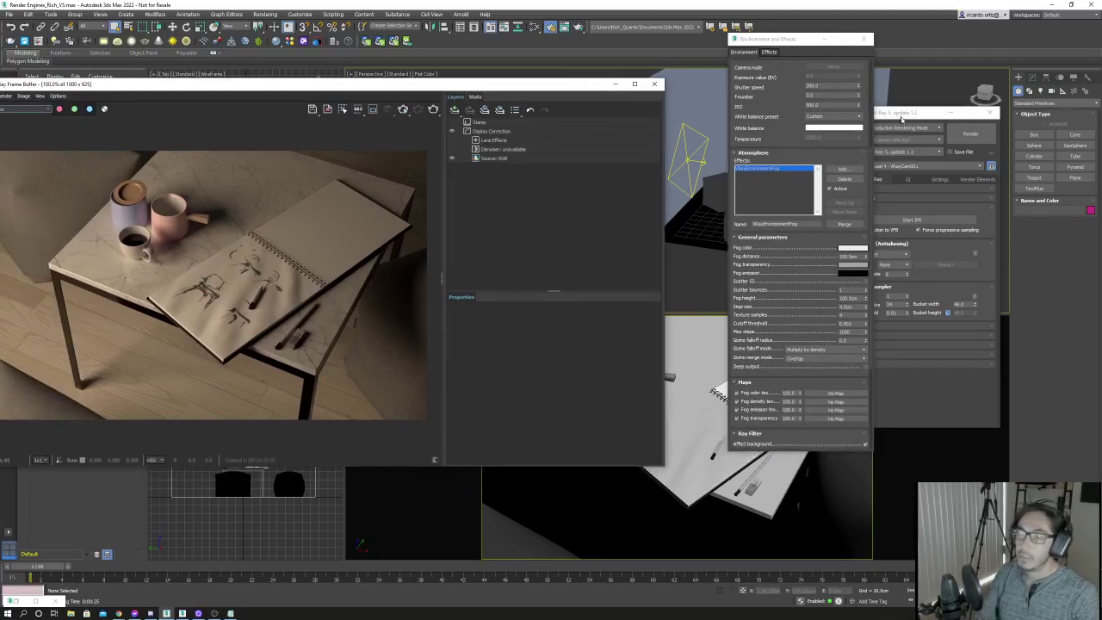
{"action": "left_click", "coordinate": [911, 139]}
{"action": "left_click", "coordinate": [977, 179]}
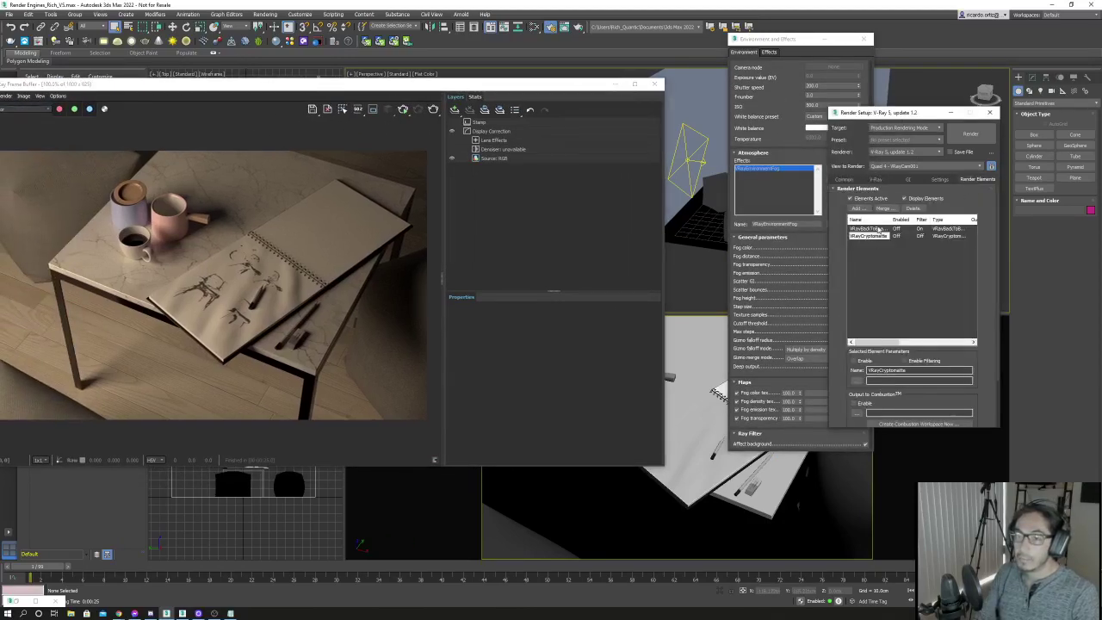
Delete the VRayBackToBeauty render element and re-render the scene with fog.
{"action": "left_click", "coordinate": [877, 228]}
{"action": "left_click", "coordinate": [913, 208]}
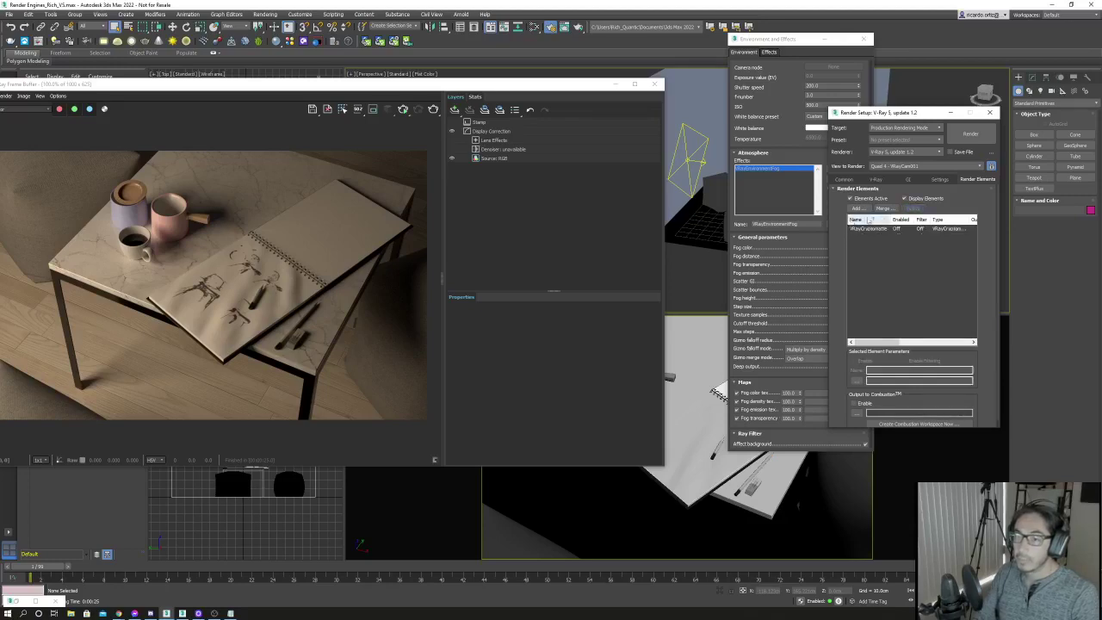
{"action": "left_click_drag", "start_coordinate": [794, 39], "coordinate": [694, 52]}
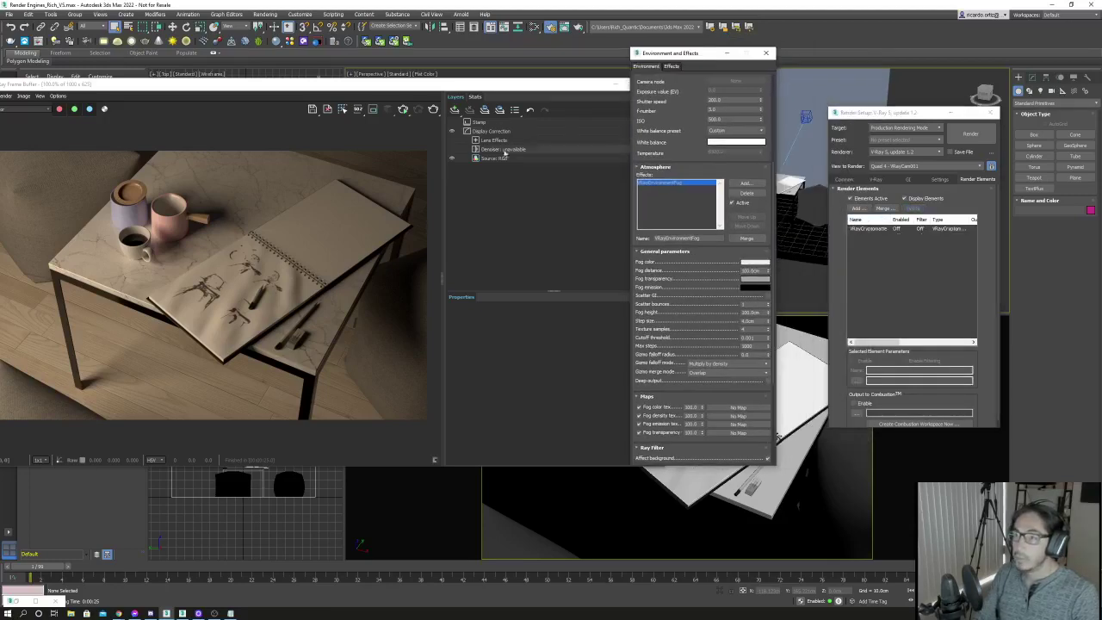
{"action": "left_click", "coordinate": [512, 160]}
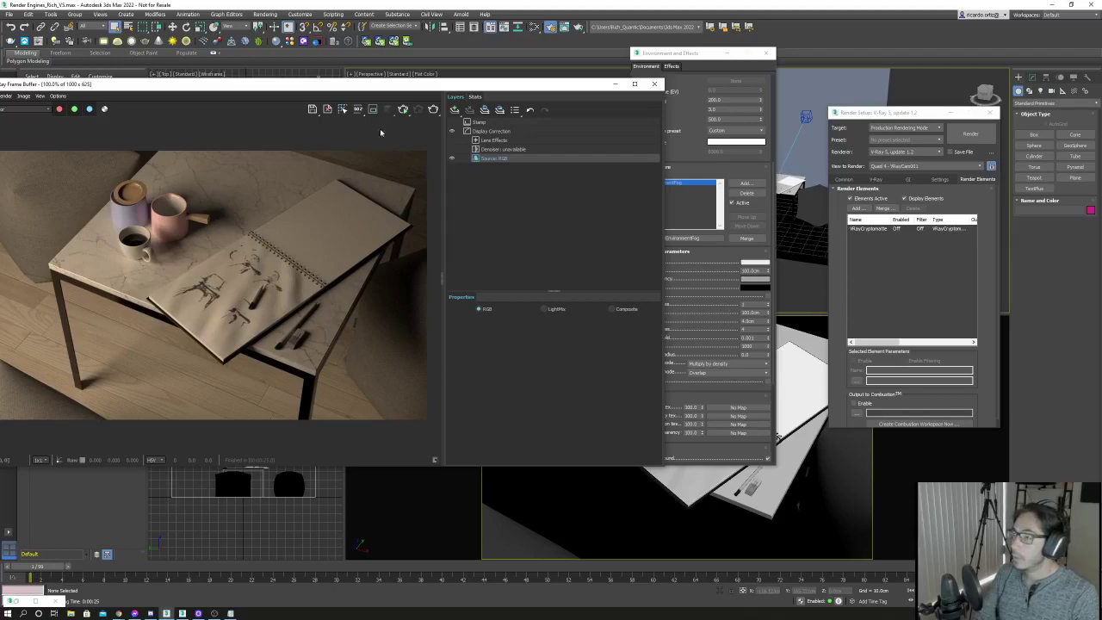
{"action": "key", "text": "shift+q"}
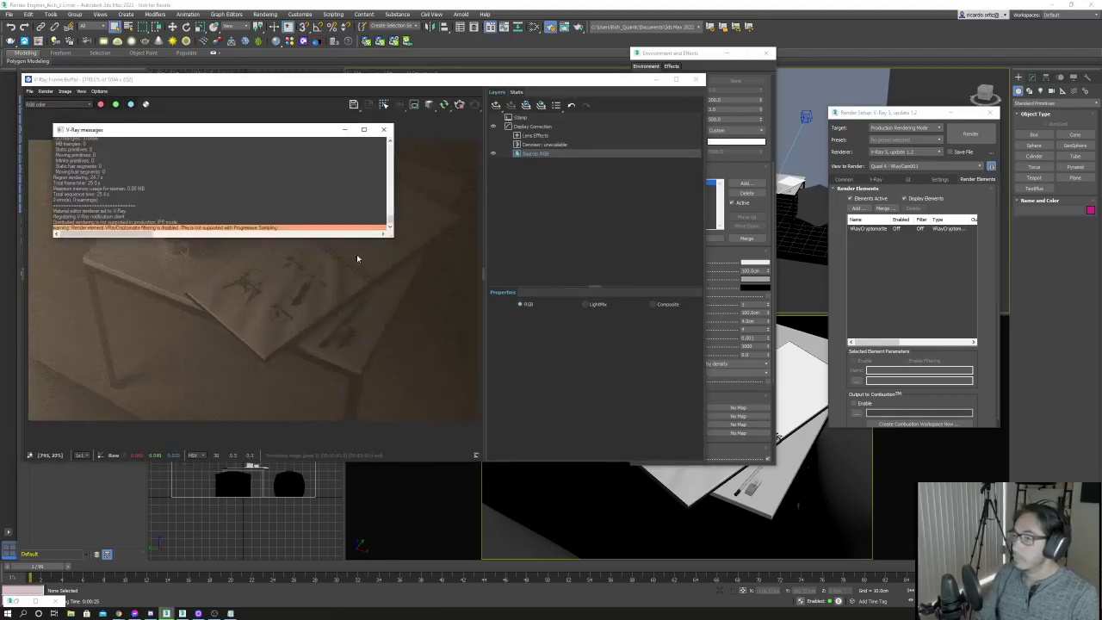
{"action": "left_click", "coordinate": [345, 132]}
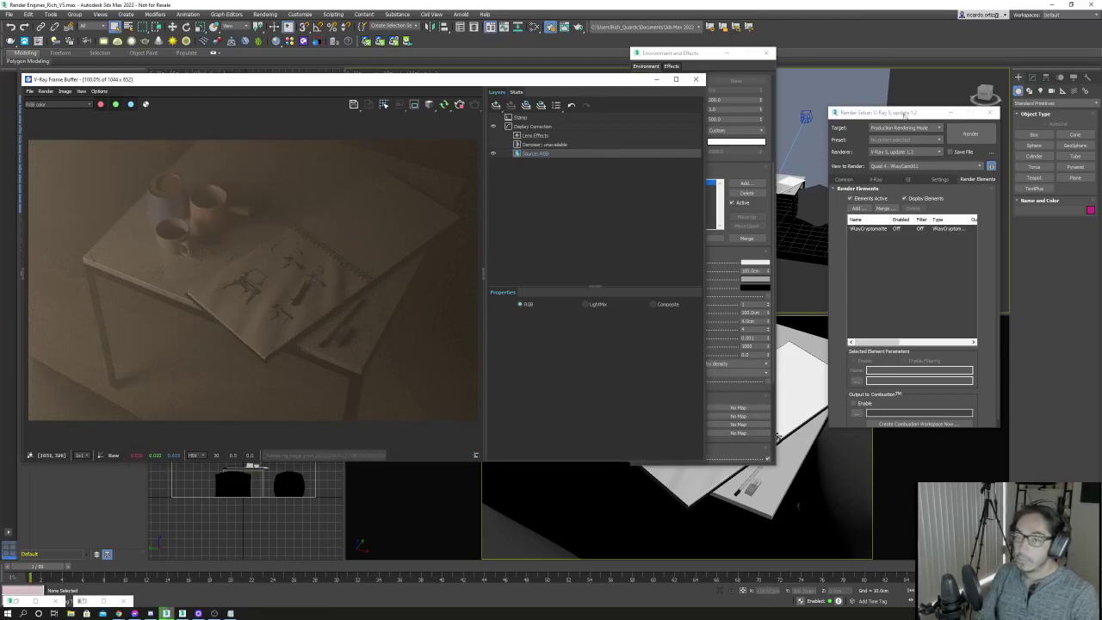
Set the VRayEnvironmentFog fog height to 300 cm and fog distance to 500.
{"action": "left_click", "coordinate": [736, 317]}
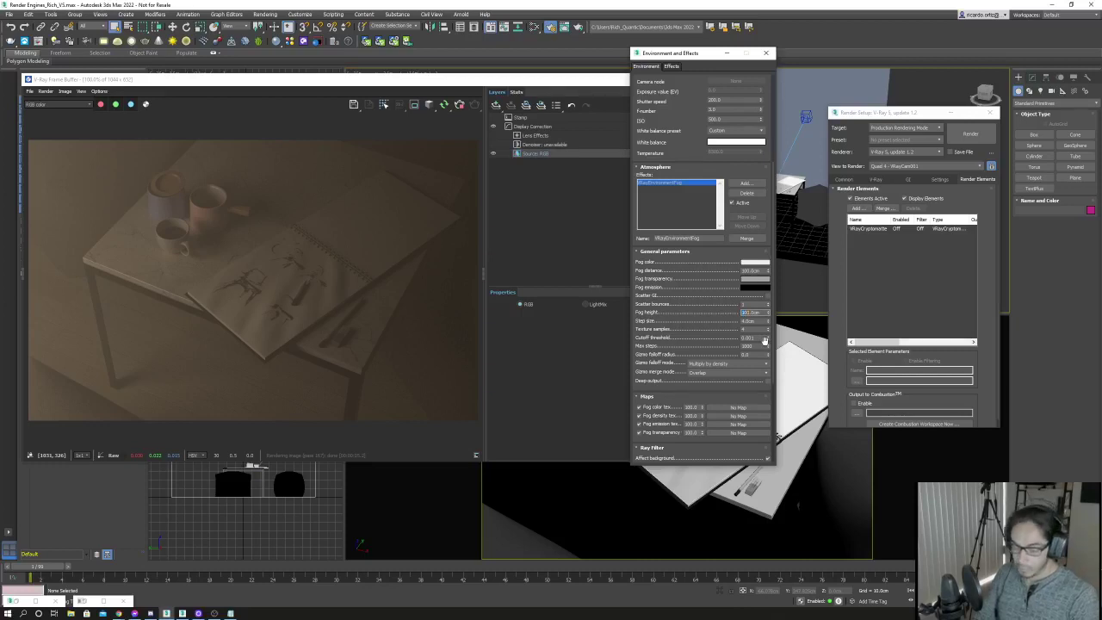
{"action": "key", "text": "Return"}
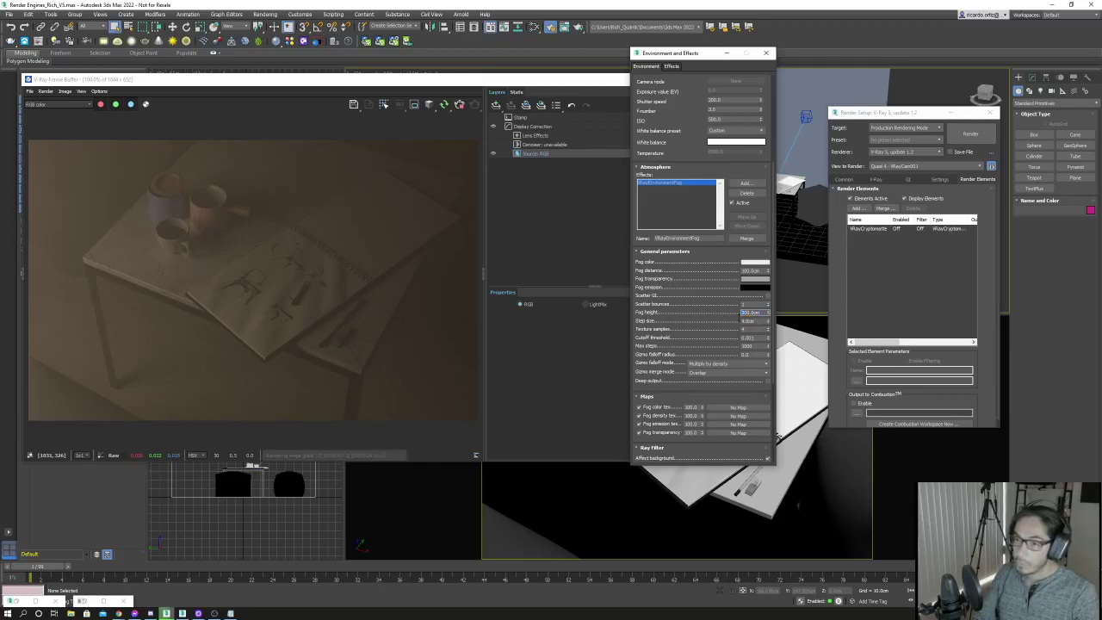
{"action": "type", "text": "300"}
{"action": "key", "text": "Return"}
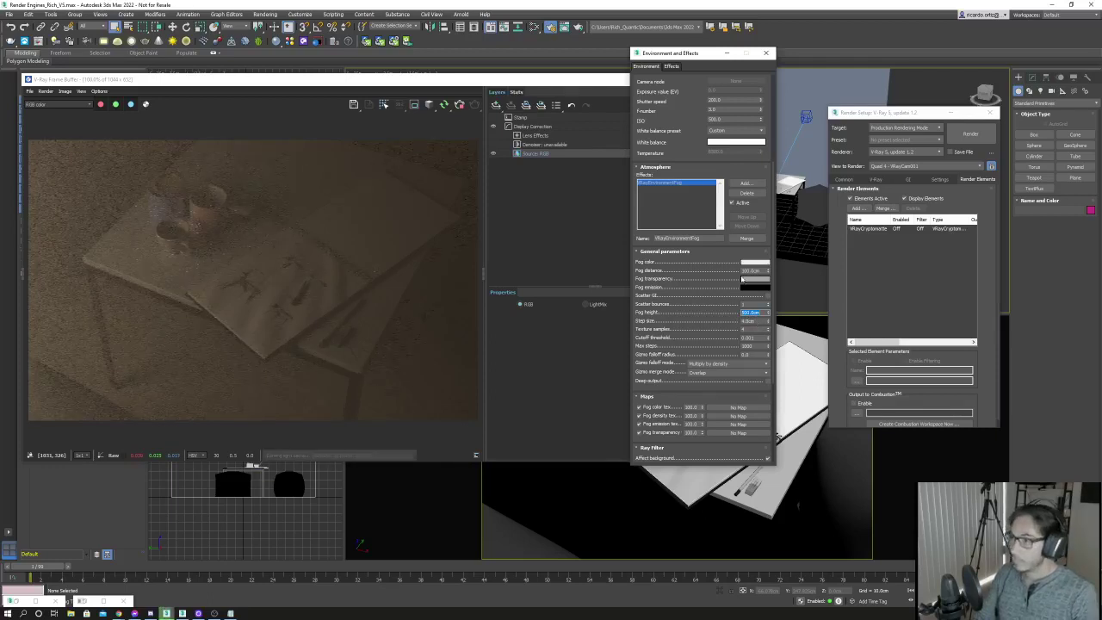
{"action": "double_click", "coordinate": [751, 270]}
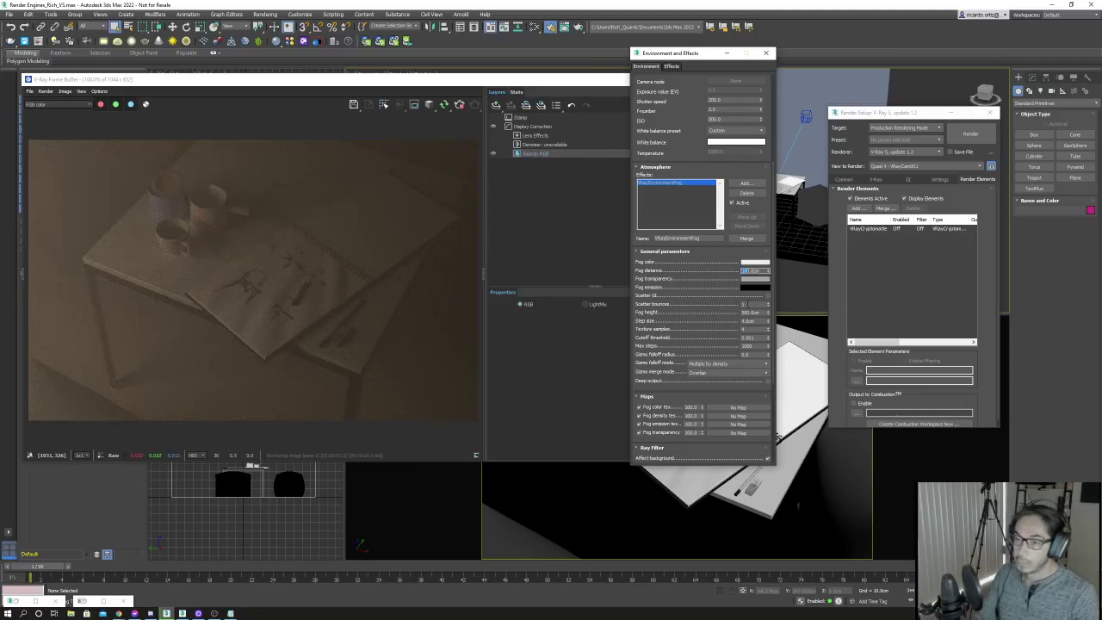
{"action": "type", "text": "500"}
{"action": "key", "text": "Return"}
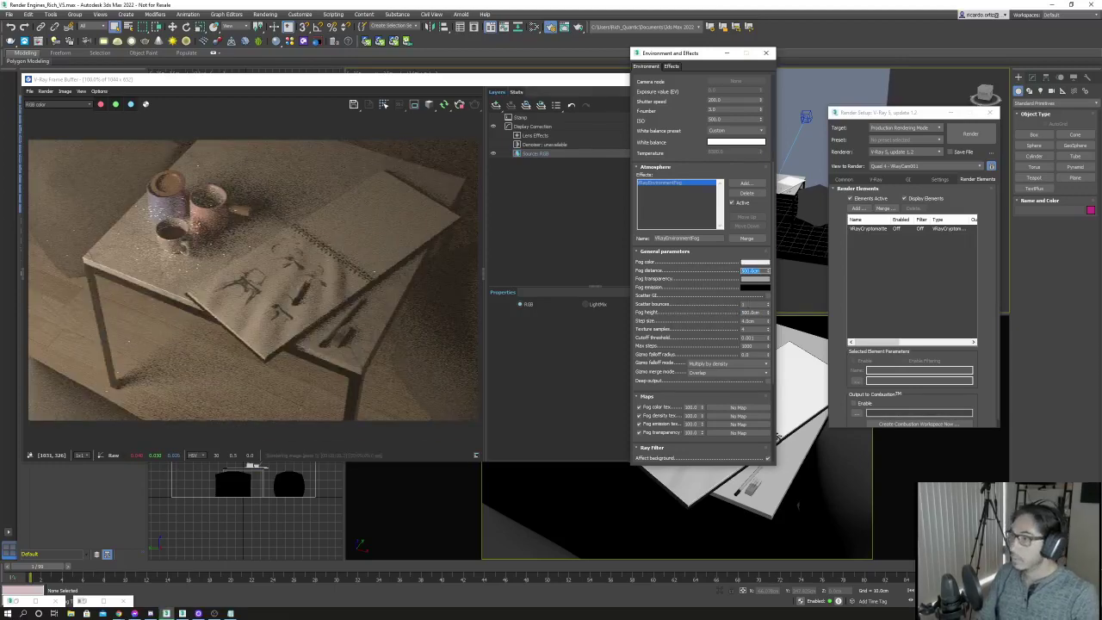
{"action": "left_click_drag", "start_coordinate": [483, 82], "coordinate": [531, 80]}
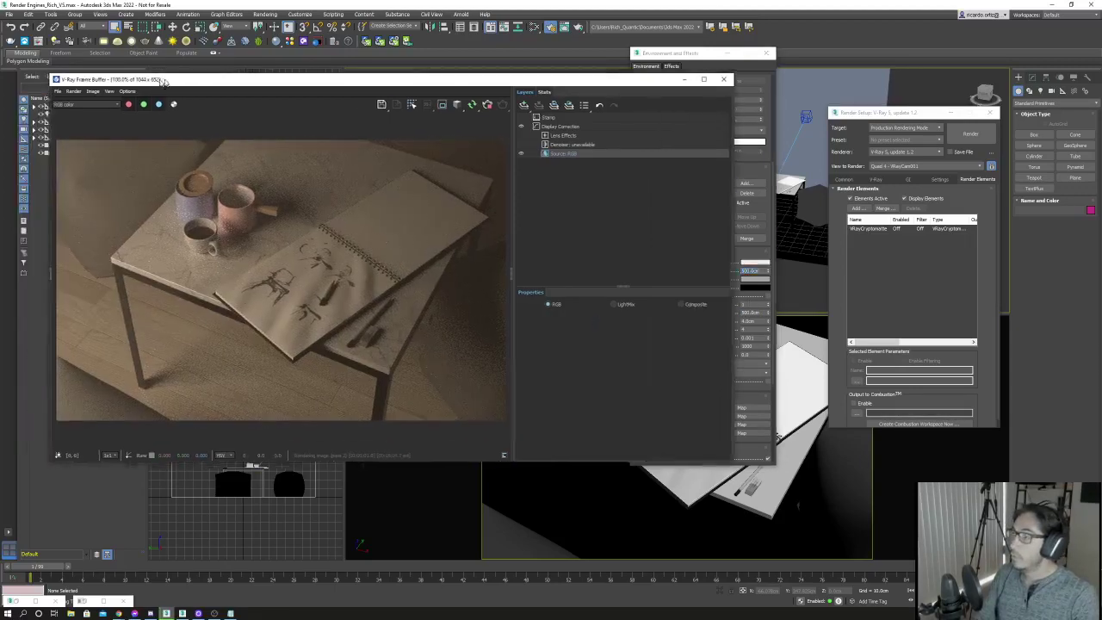
Add a VRayAtmosphere render element in Render Setup.
{"action": "left_click", "coordinate": [689, 53]}
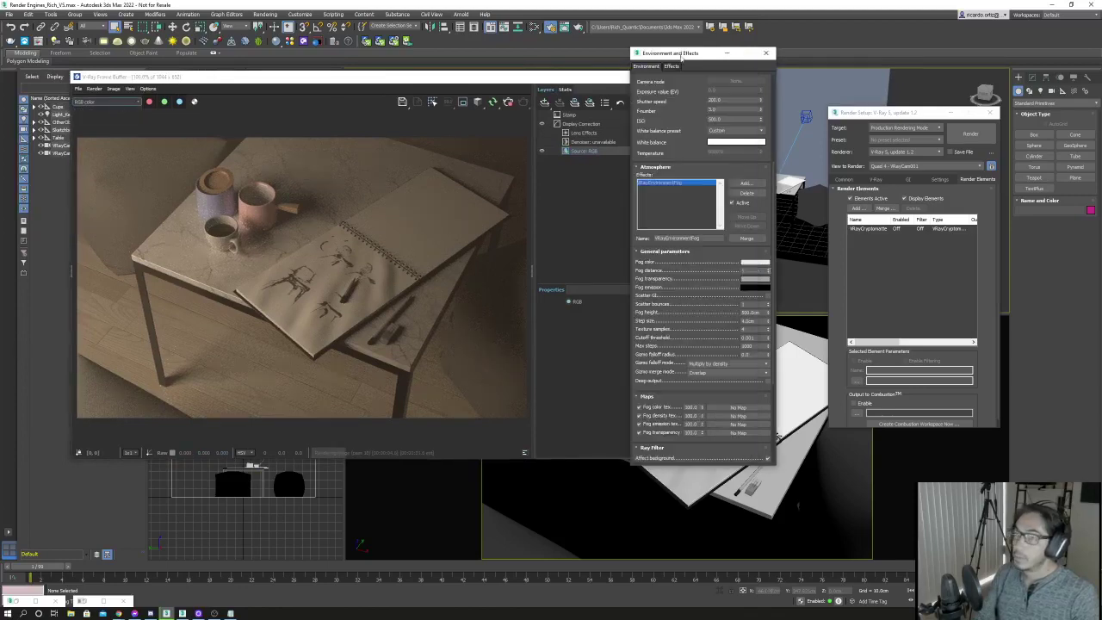
{"action": "left_click", "coordinate": [509, 103]}
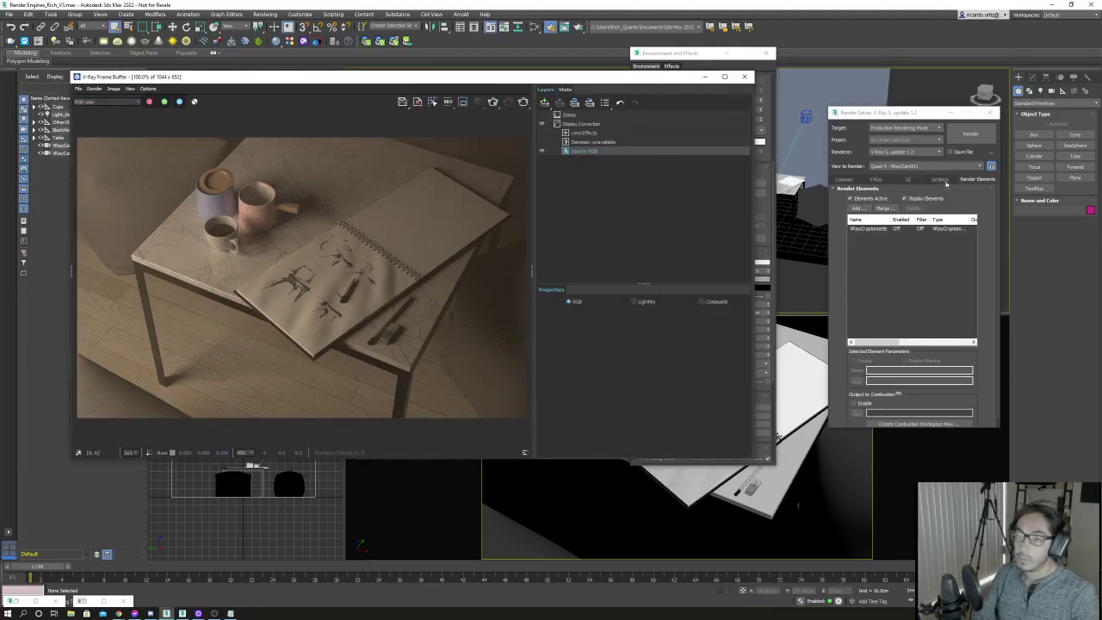
{"action": "left_click", "coordinate": [858, 209]}
{"action": "left_click", "coordinate": [878, 218]}
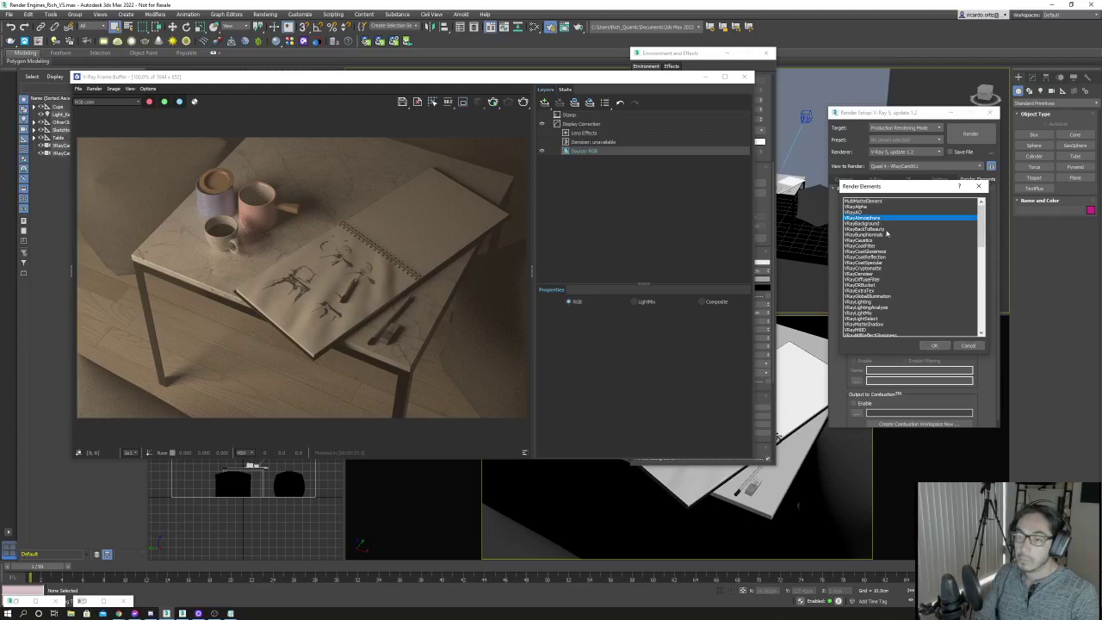
{"action": "left_click", "coordinate": [934, 344]}
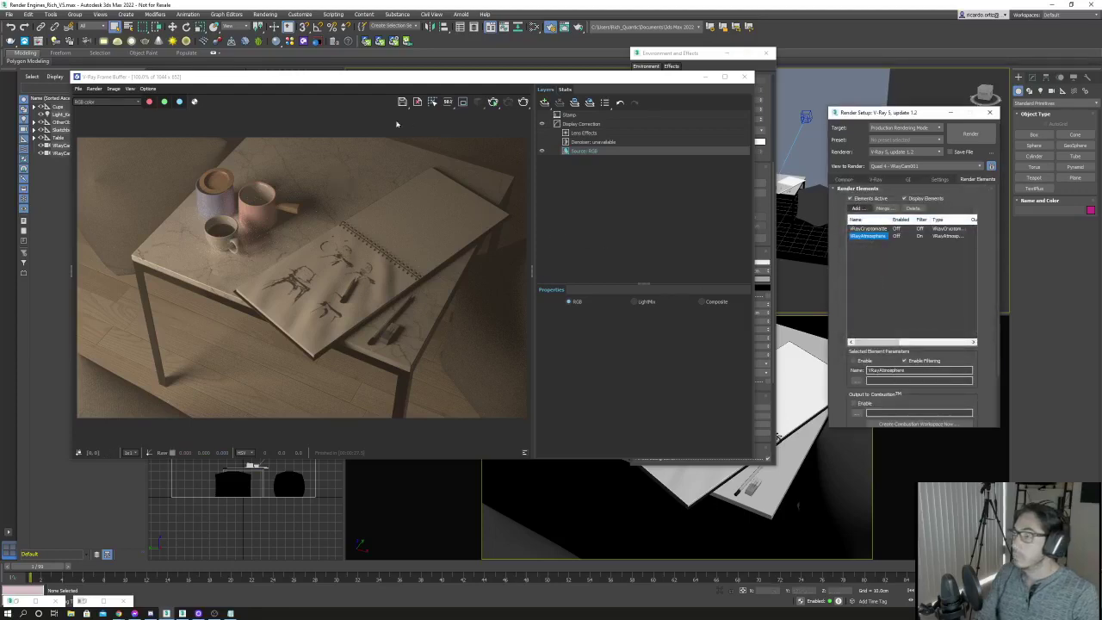
Re-render and view the VRayAtmosphere channel, then switch back to RGB color.
{"action": "left_click", "coordinate": [494, 103]}
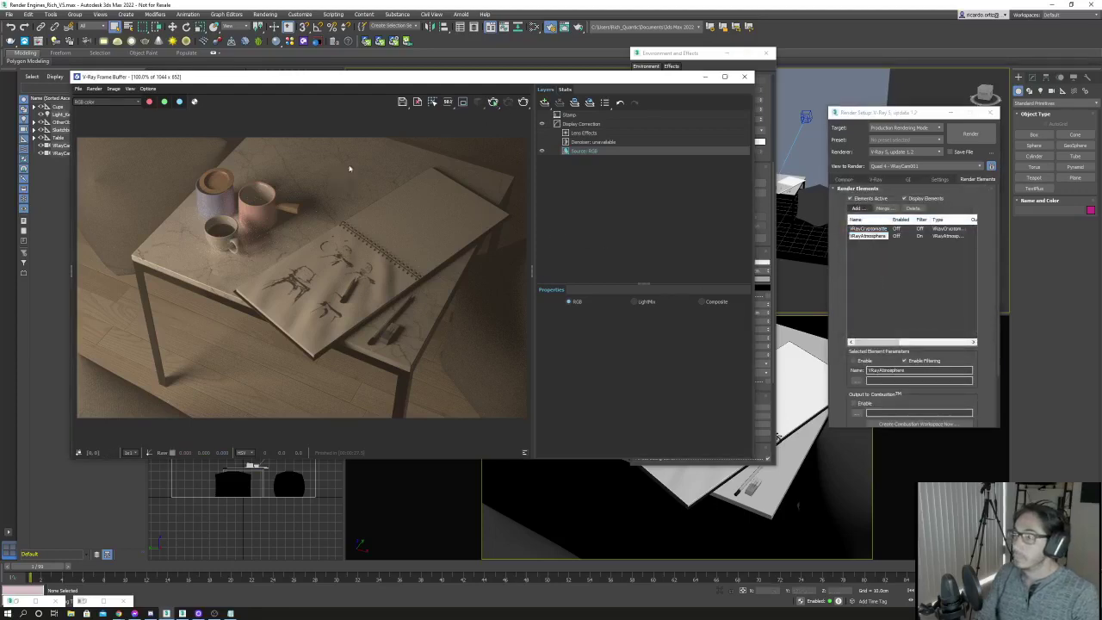
{"action": "left_click", "coordinate": [129, 104]}
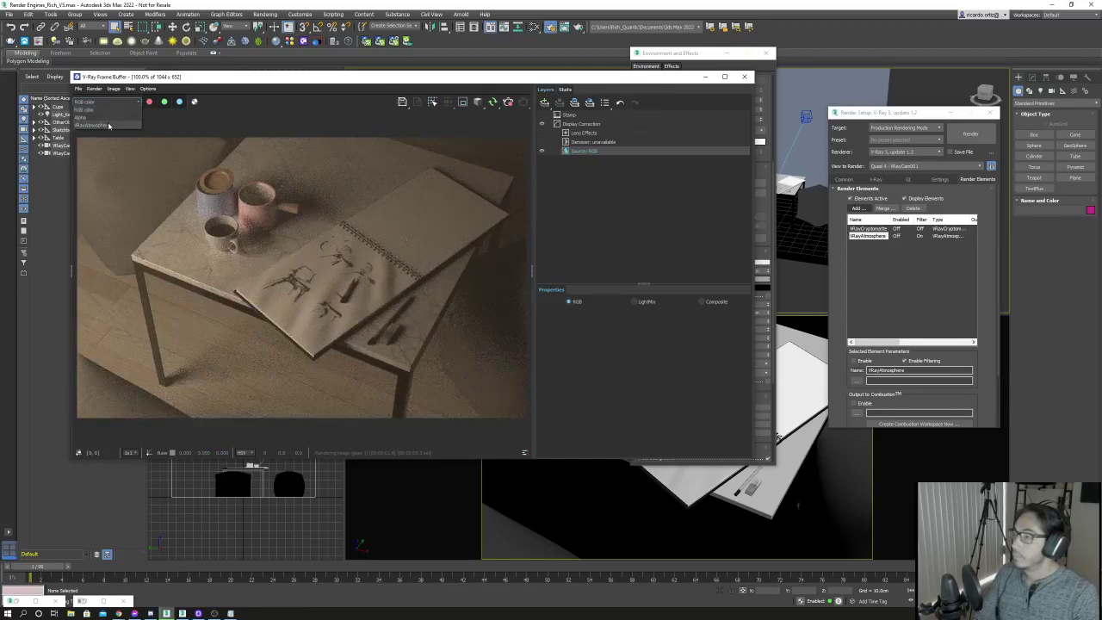
{"action": "left_click", "coordinate": [103, 127]}
{"action": "left_click", "coordinate": [129, 104]}
{"action": "left_click", "coordinate": [103, 112]}
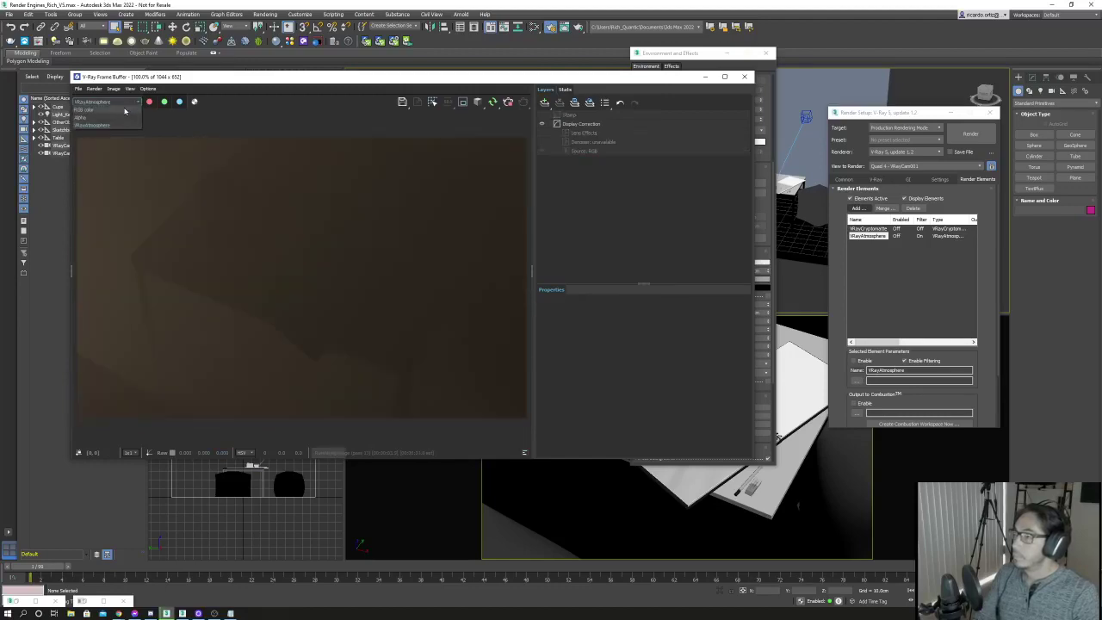
Swap the VRayAtmosphere render element for VRayBackToBeauty.
{"action": "left_click_drag", "start_coordinate": [406, 77], "coordinate": [357, 75]}
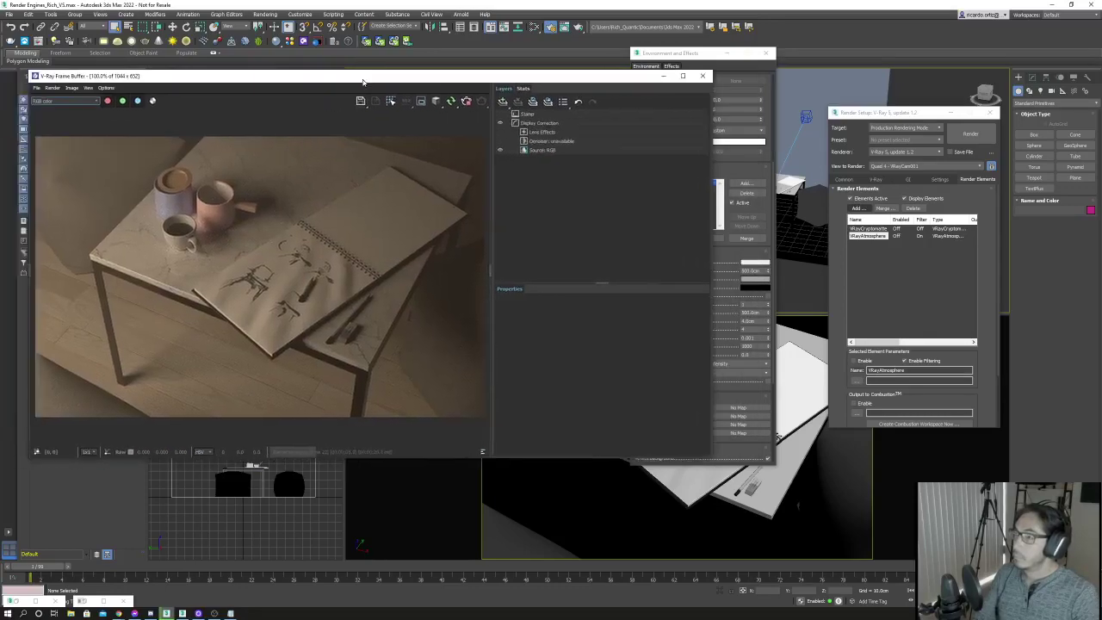
{"action": "left_click_drag", "start_coordinate": [679, 53], "coordinate": [712, 55]}
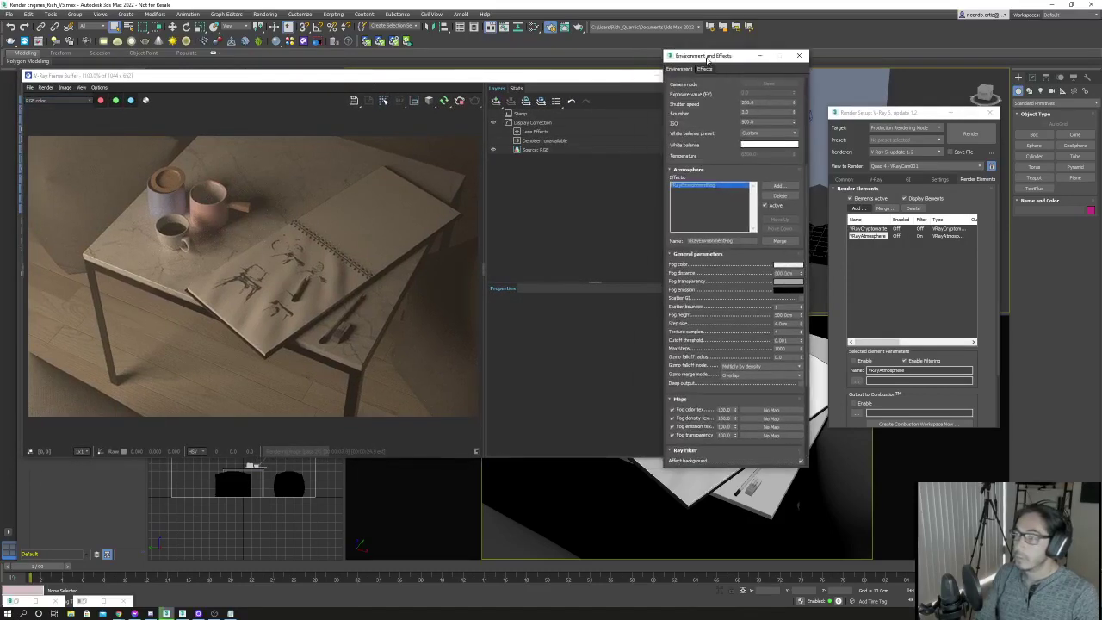
{"action": "left_click_drag", "start_coordinate": [468, 79], "coordinate": [476, 79]}
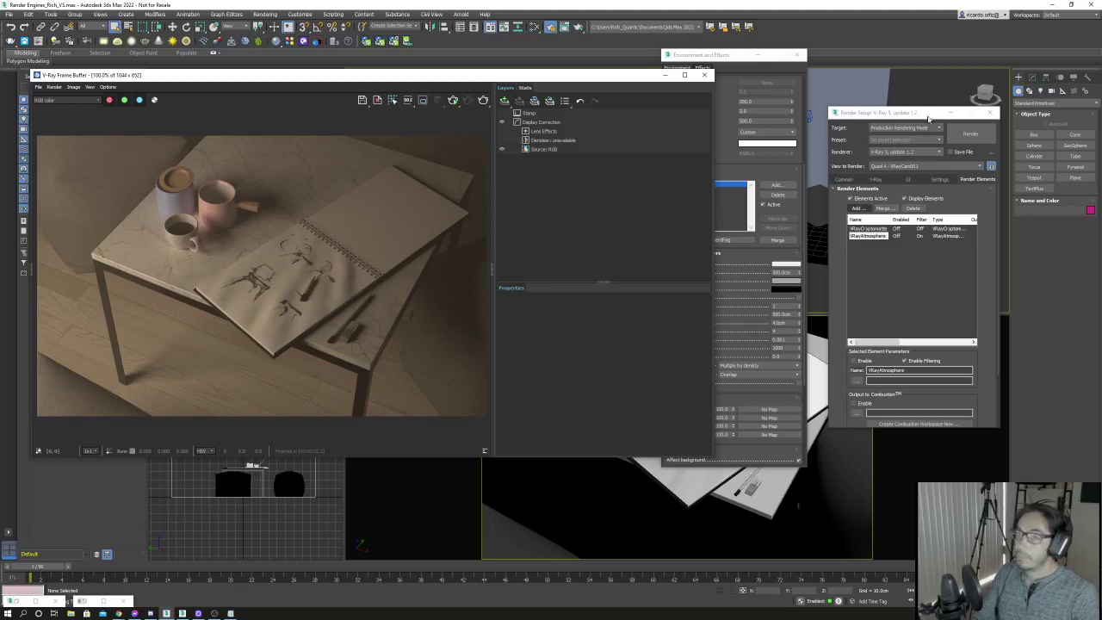
{"action": "left_click_drag", "start_coordinate": [904, 113], "coordinate": [868, 125]}
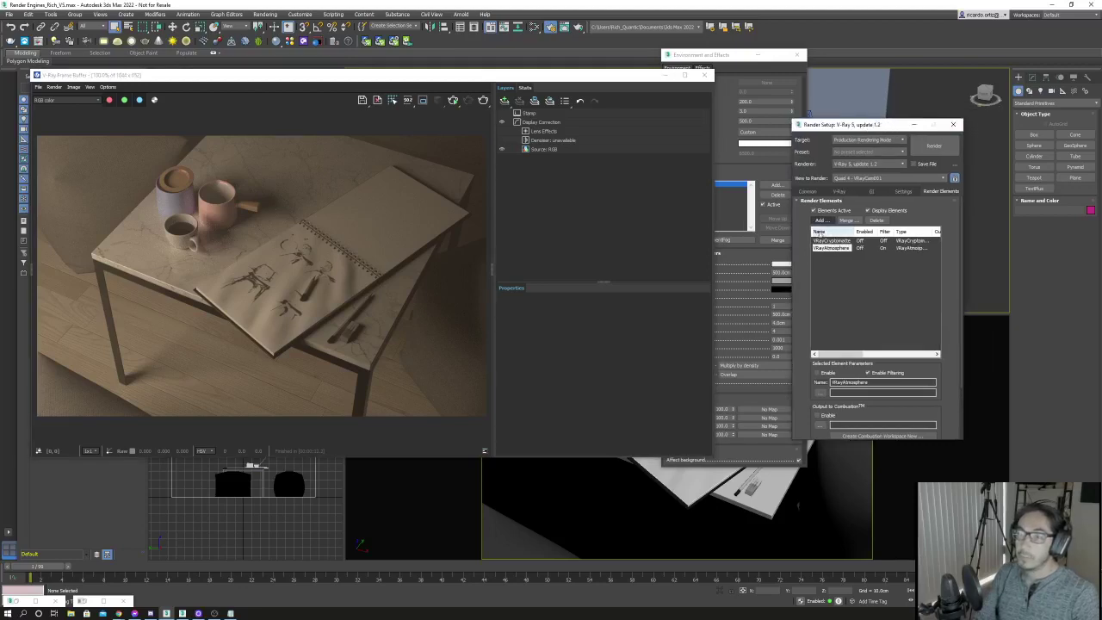
{"action": "left_click", "coordinate": [877, 220]}
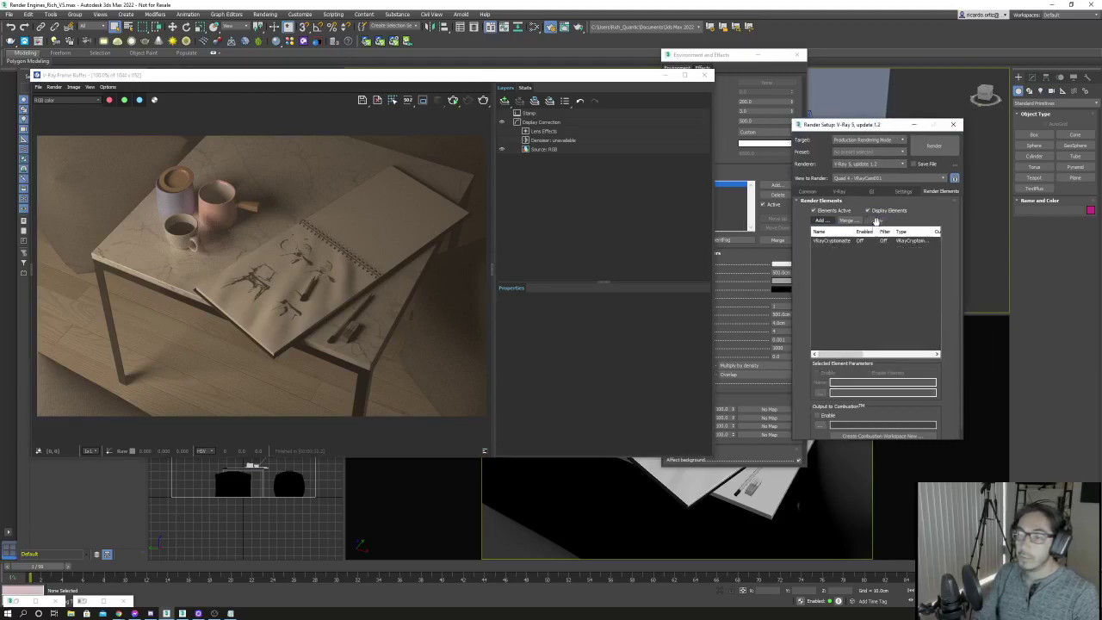
{"action": "left_click", "coordinate": [823, 223]}
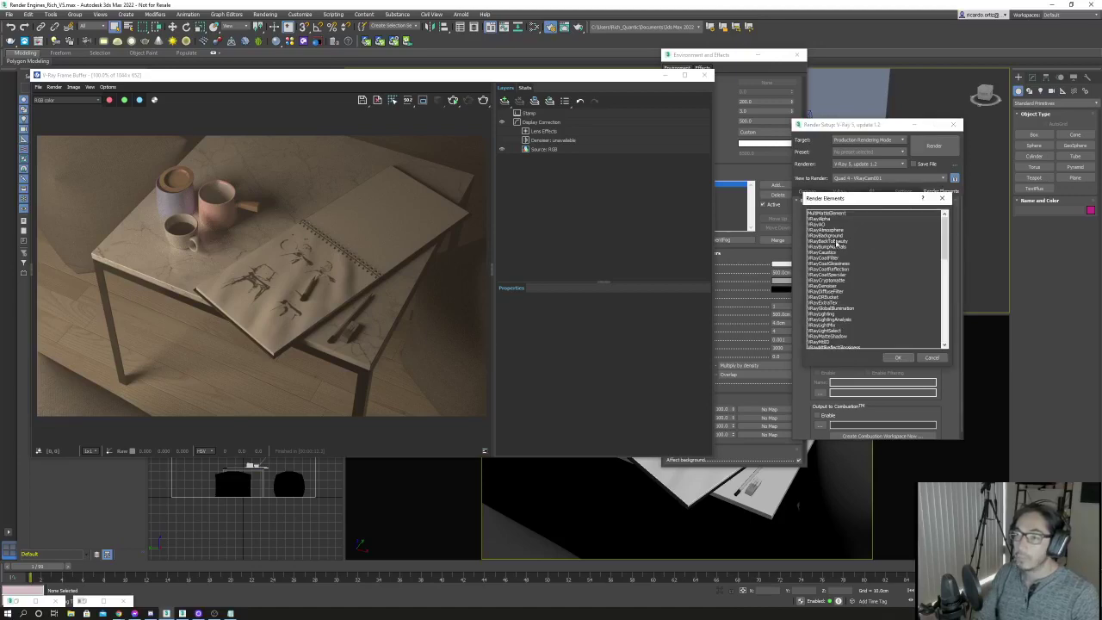
{"action": "left_click", "coordinate": [837, 243]}
{"action": "left_click", "coordinate": [898, 357]}
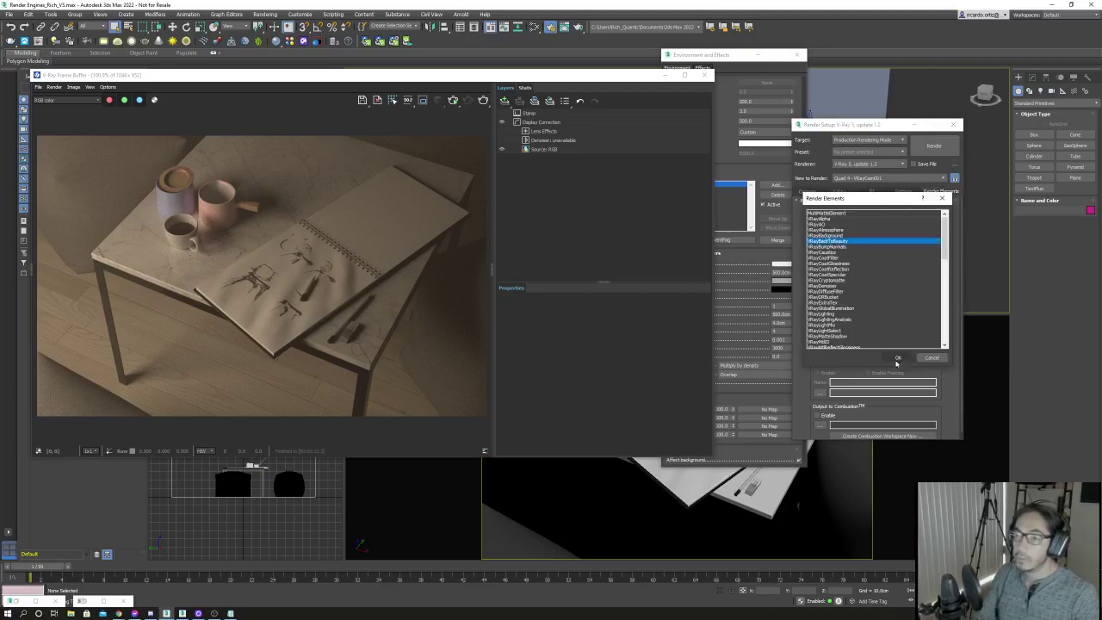
Close the Render Setup and Environment and Effects windows.
{"action": "left_click", "coordinate": [953, 125]}
{"action": "left_click_drag", "start_coordinate": [724, 63], "coordinate": [767, 68]}
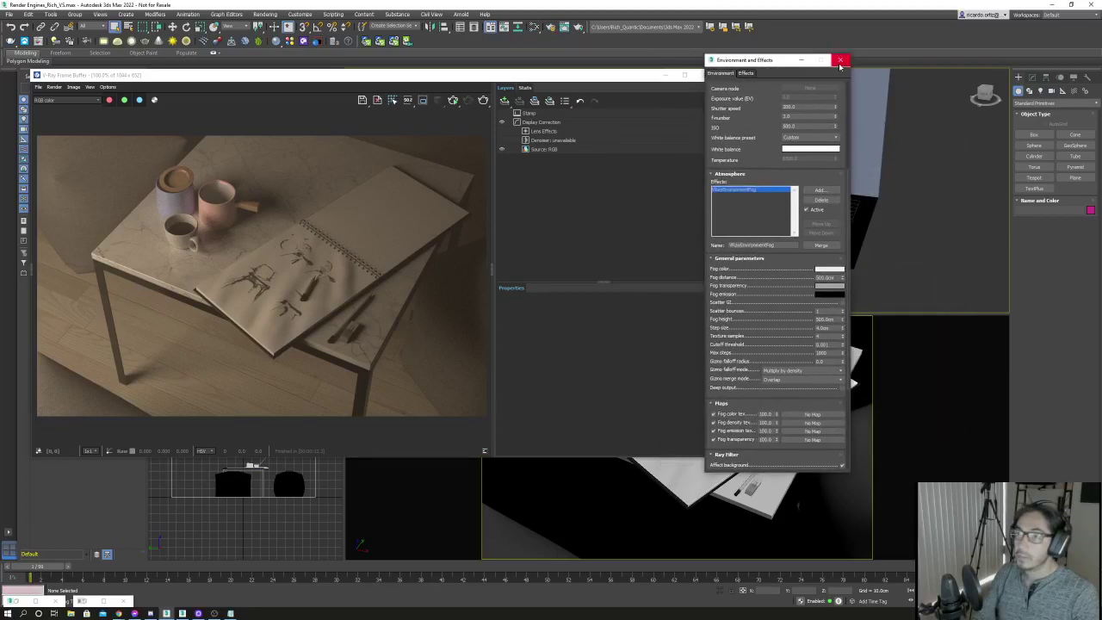
{"action": "left_click", "coordinate": [839, 60]}
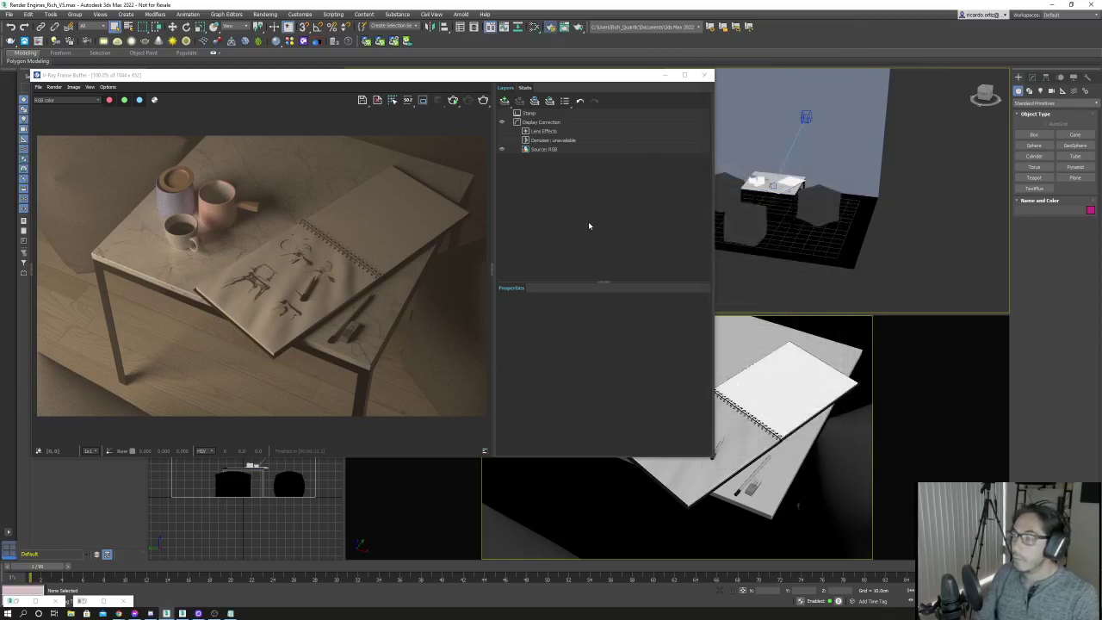
Check the V-Ray tab in Render Setup, close it, and start a new frame buffer render.
{"action": "key", "text": "F10"}
{"action": "left_click", "coordinate": [847, 196]}
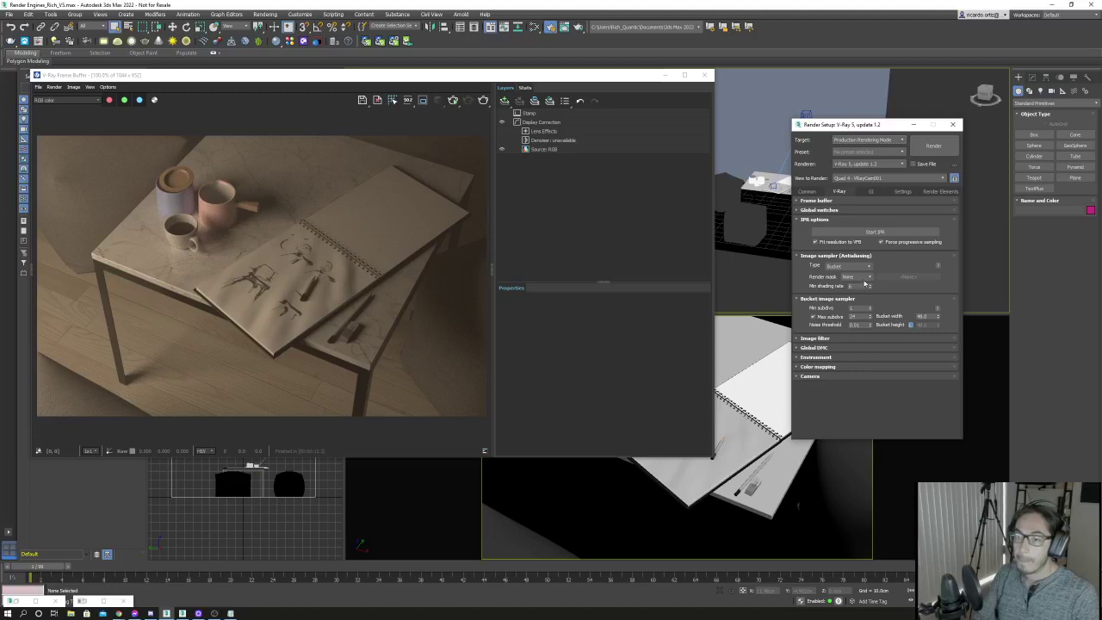
{"action": "left_click", "coordinate": [953, 125]}
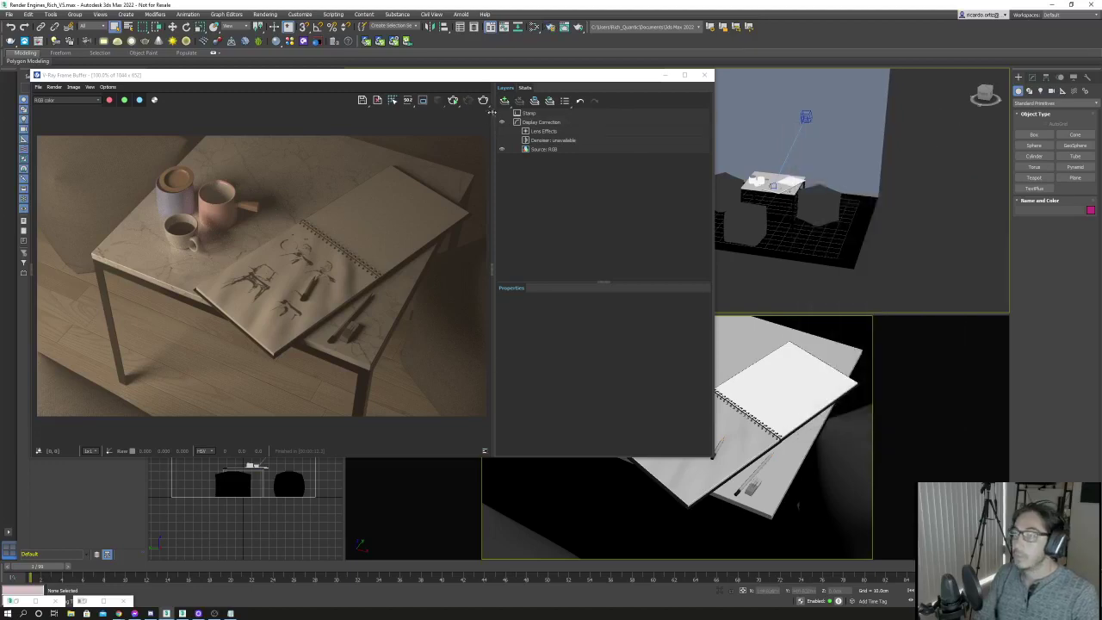
{"action": "left_click", "coordinate": [505, 114]}
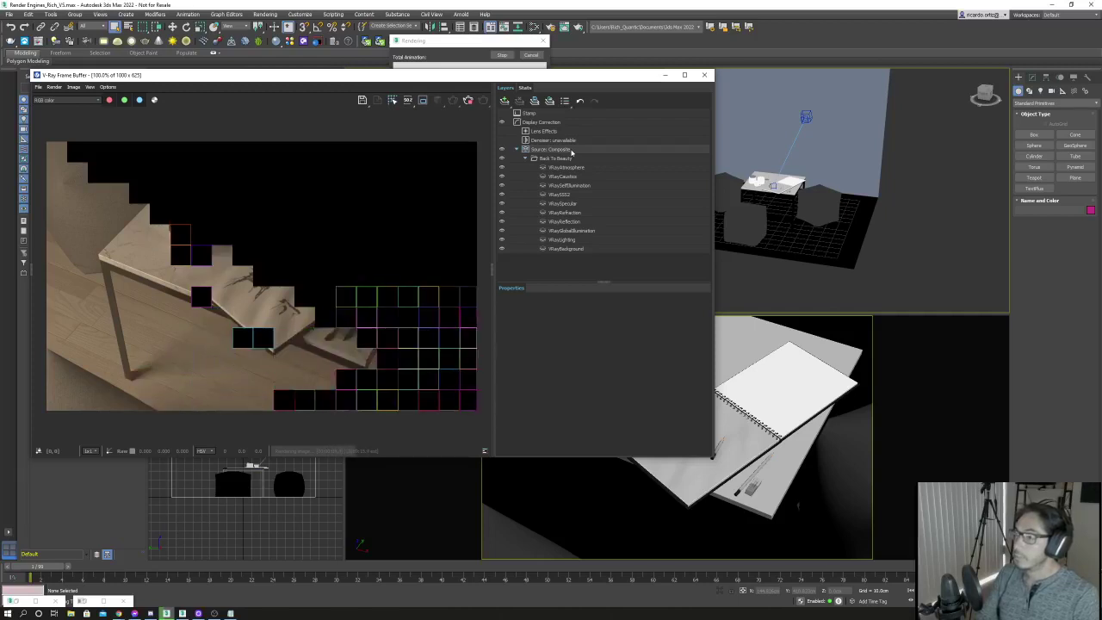
{"action": "left_click_drag", "start_coordinate": [490, 80], "coordinate": [555, 67]}
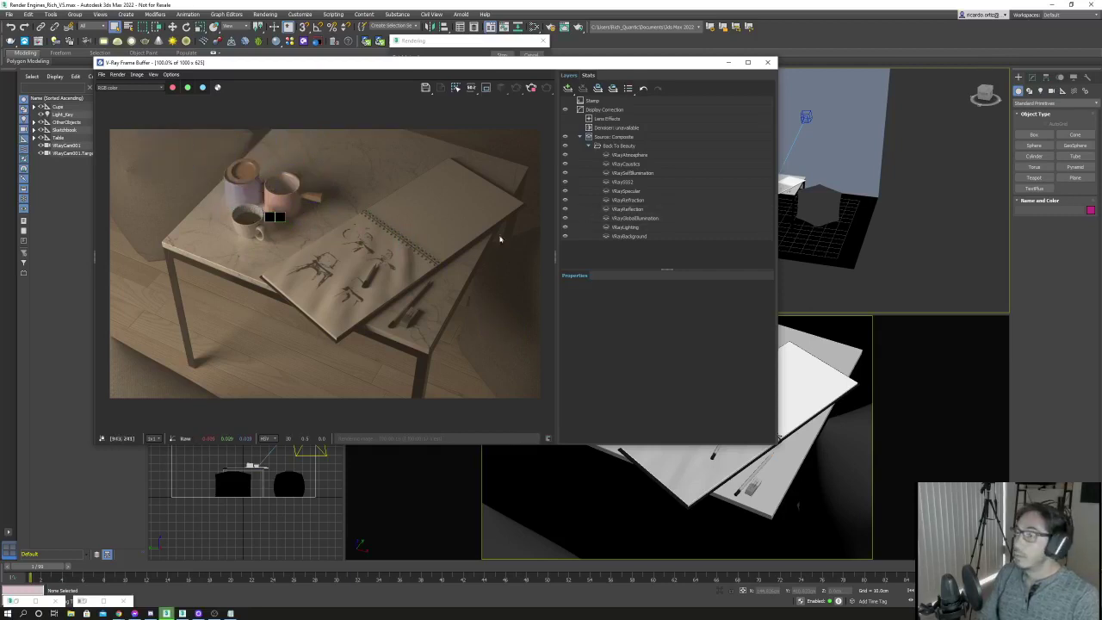
Tint the VRayAtmosphere layer's multiplier colour blue.
{"action": "left_click", "coordinate": [579, 157]}
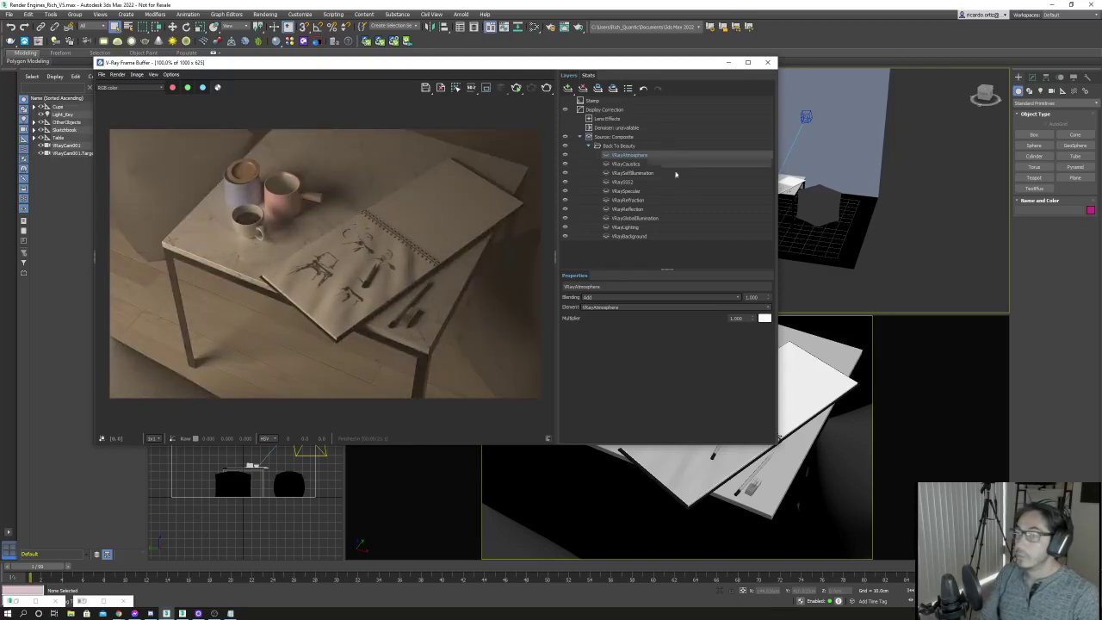
{"action": "left_click", "coordinate": [766, 320]}
{"action": "left_click", "coordinate": [712, 339]}
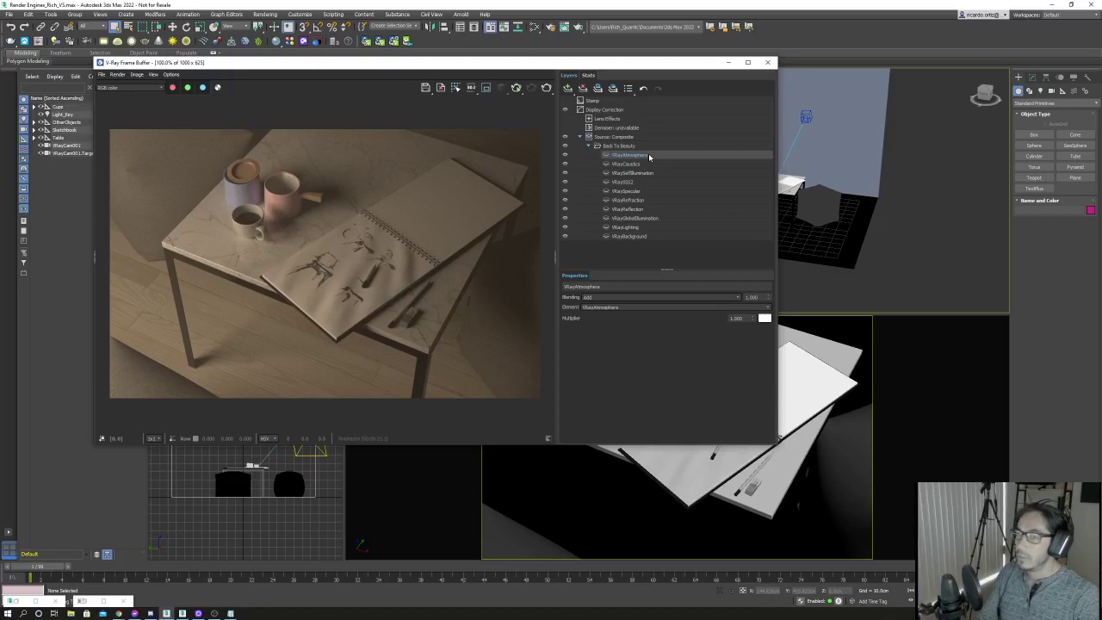
{"action": "left_click", "coordinate": [765, 318]}
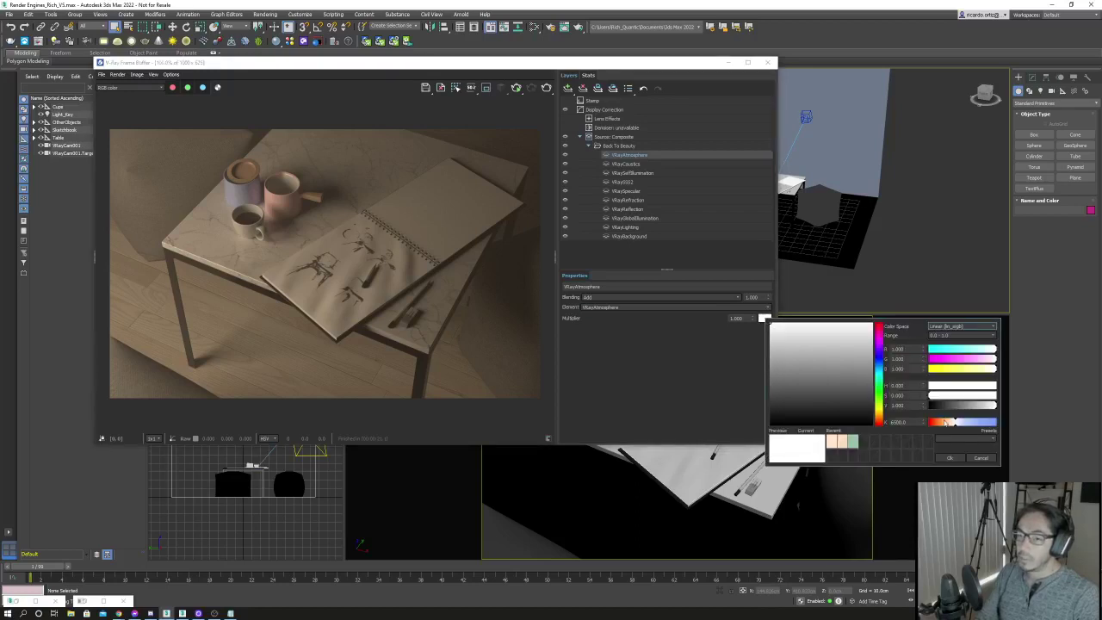
{"action": "left_click", "coordinate": [879, 370]}
{"action": "left_click_drag", "start_coordinate": [853, 357], "coordinate": [872, 352]}
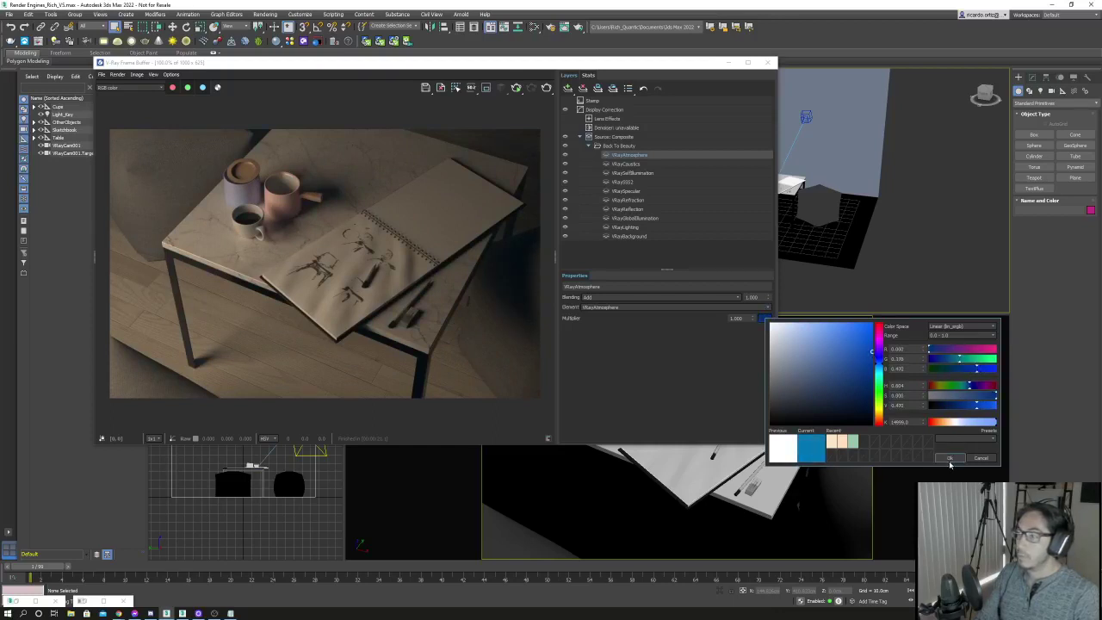
{"action": "left_click", "coordinate": [957, 459]}
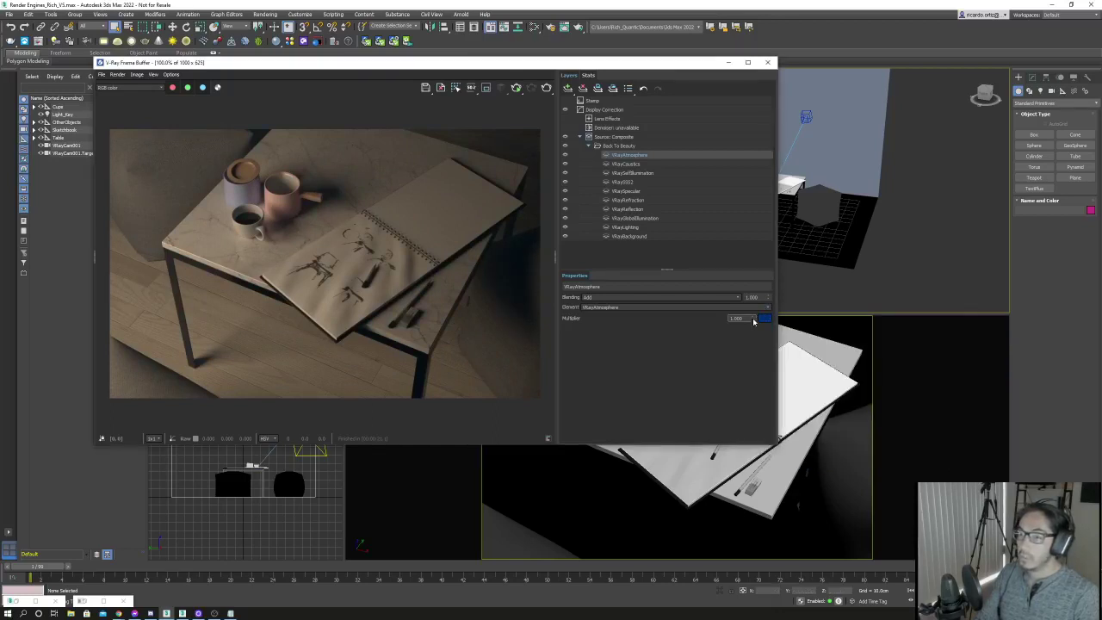
Toggle the atmosphere layer's visibility off and on to compare the fog.
{"action": "left_click", "coordinate": [565, 154]}
{"action": "left_click", "coordinate": [565, 156]}
{"action": "left_click", "coordinate": [565, 156]}
{"action": "left_click", "coordinate": [565, 155]}
{"action": "left_click", "coordinate": [565, 154]}
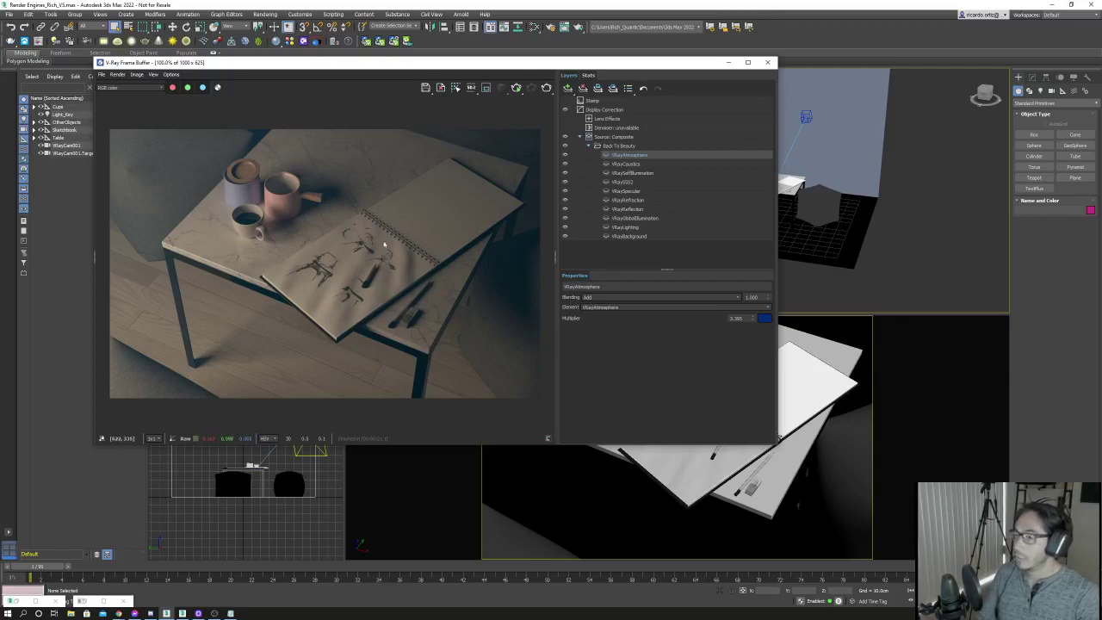
Collapse the Back To Beauty group in the Layers panel.
{"action": "mouse_move", "coordinate": [396, 69]}
{"action": "left_mouse_down"}
{"action": "mouse_move", "coordinate": [434, 117]}
{"action": "mouse_move", "coordinate": [435, 96]}
{"action": "left_mouse_up"}
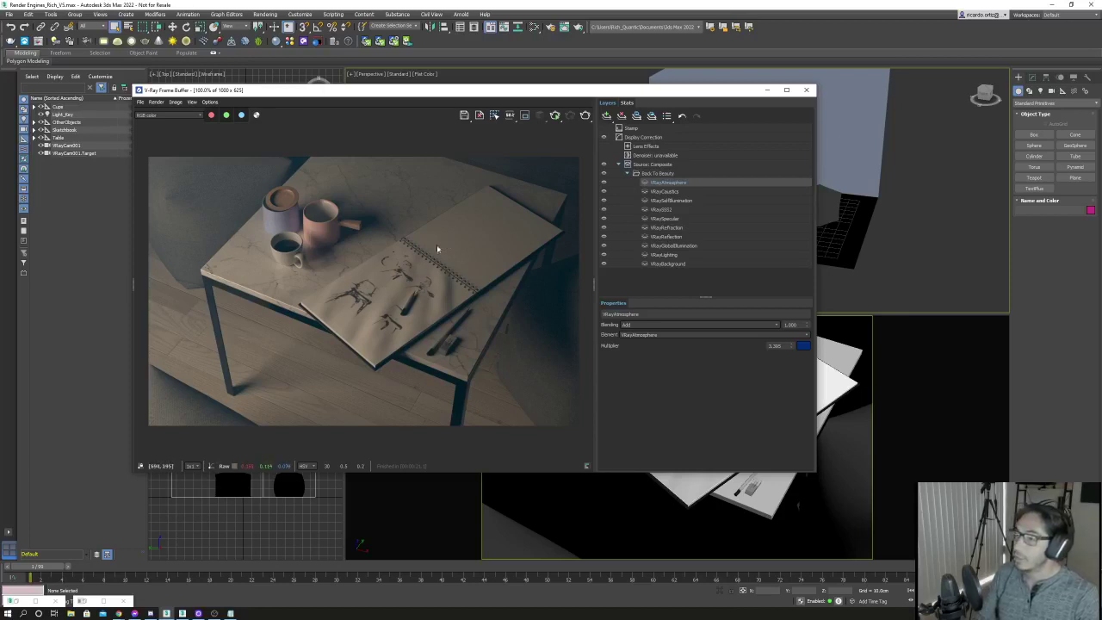
{"action": "scroll", "coordinate": [358, 257], "scroll_direction": "up", "scroll_amount": 2}
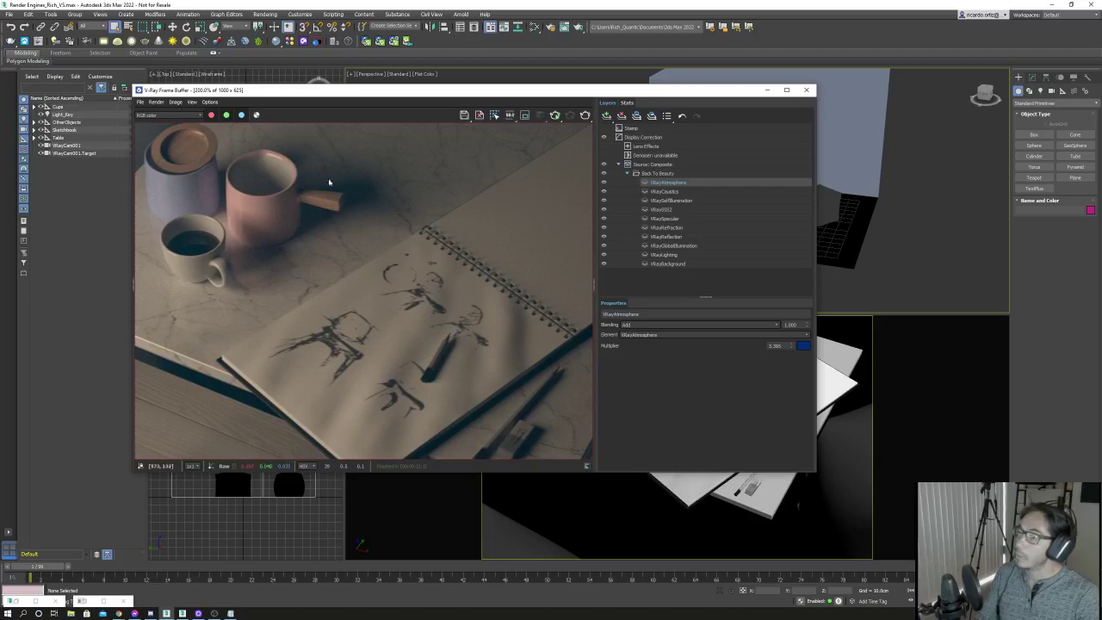
{"action": "scroll", "coordinate": [385, 266], "scroll_direction": "down", "scroll_amount": 2}
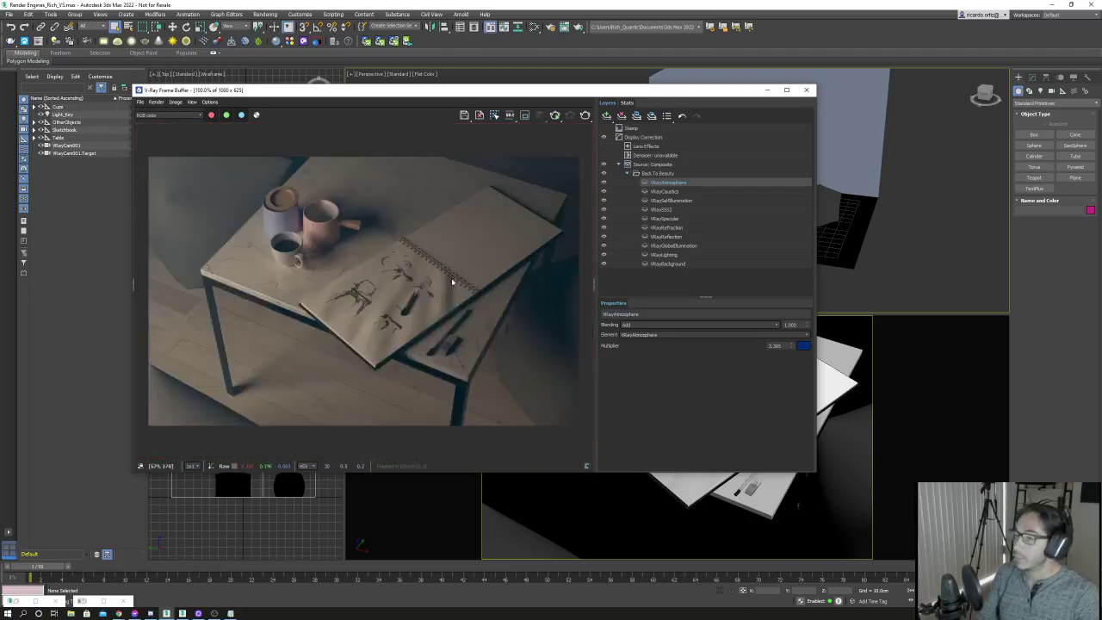
{"action": "left_click", "coordinate": [628, 171]}
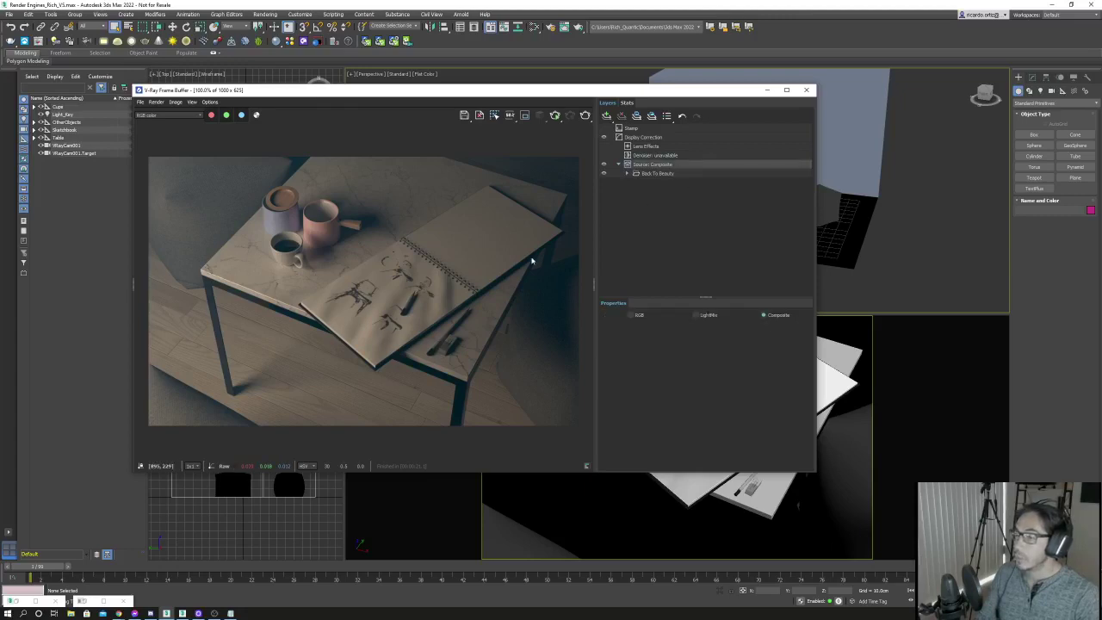
Add a Curves layer to the composite, masked by a VRayCryptomatte on B_Page_Top.
{"action": "right_click", "coordinate": [693, 165]}
{"action": "mouse_move", "coordinate": [715, 219]}
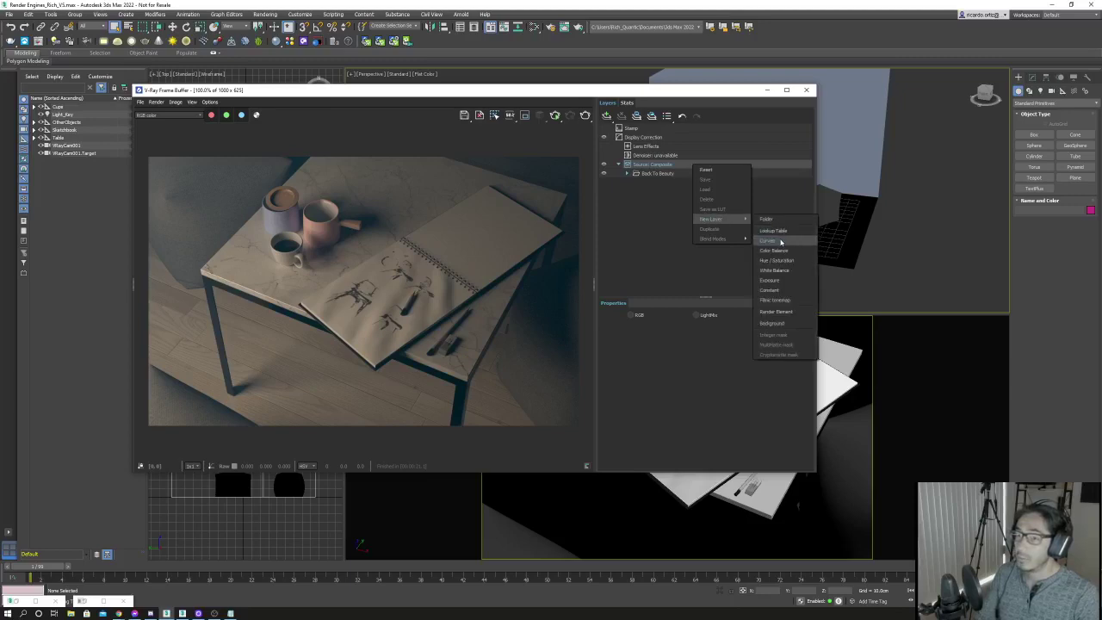
{"action": "left_click", "coordinate": [767, 240]}
{"action": "left_click", "coordinate": [808, 305]}
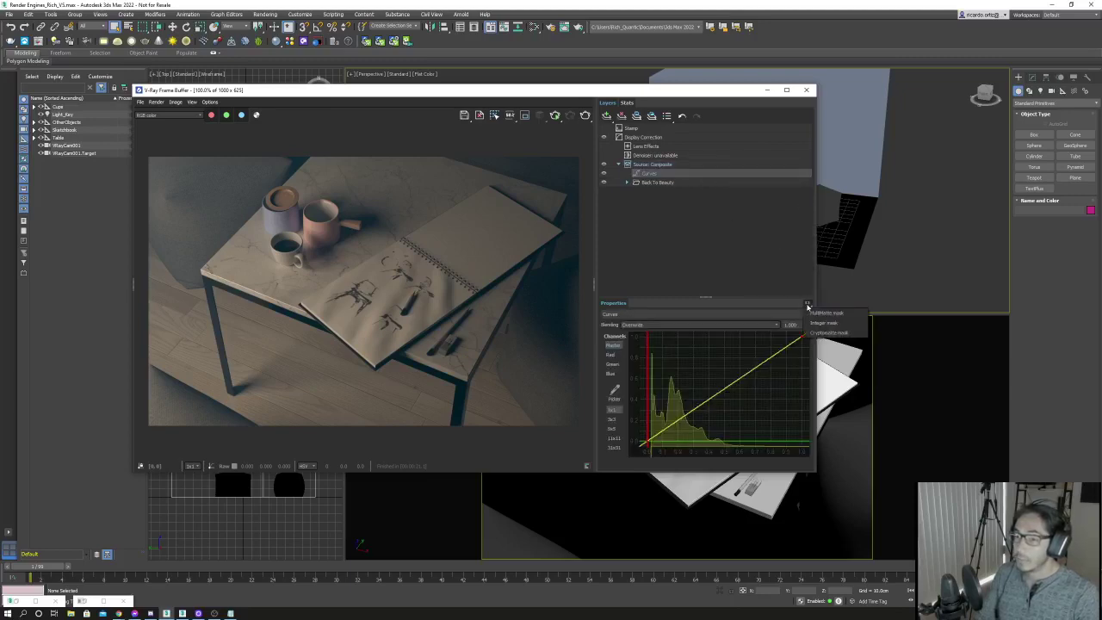
{"action": "left_click", "coordinate": [831, 336]}
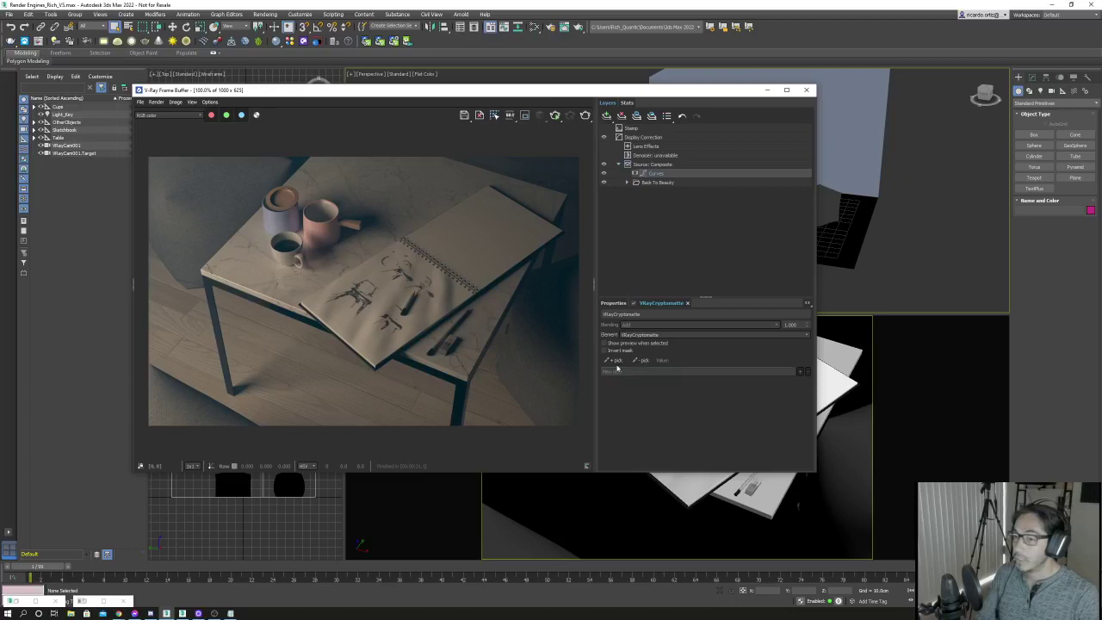
{"action": "left_click", "coordinate": [441, 314]}
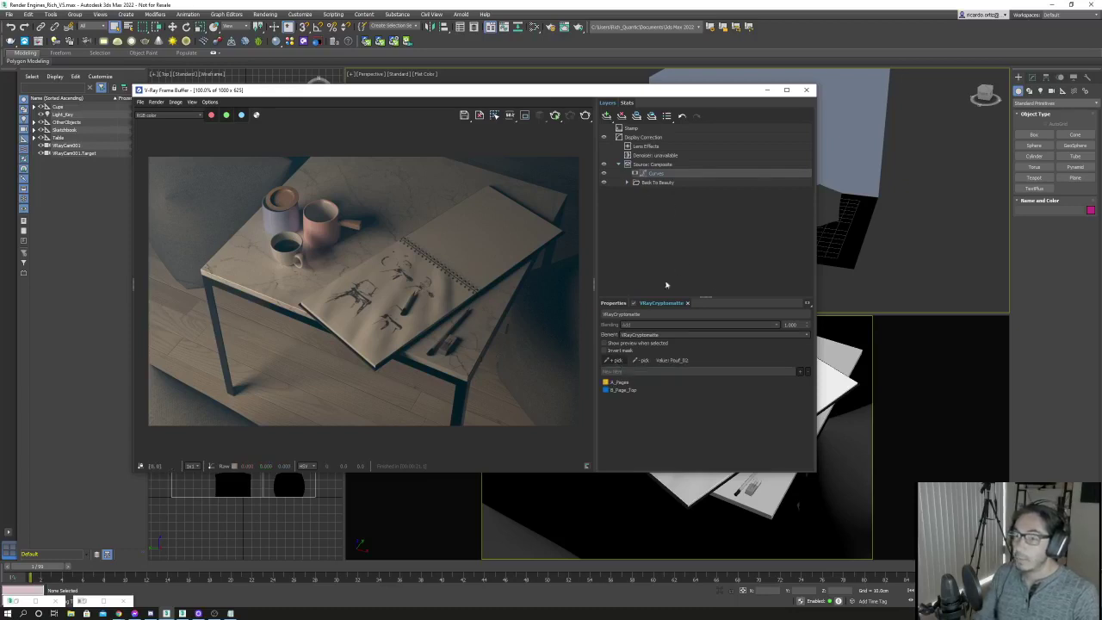
{"action": "left_click", "coordinate": [611, 304]}
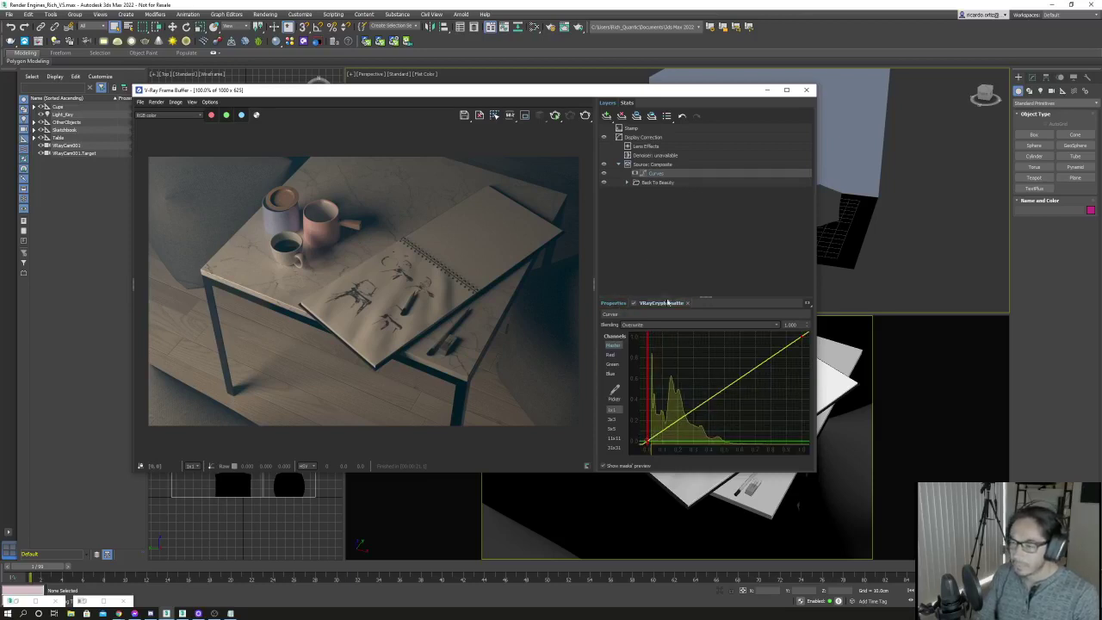
Bend the curve upward to brighten the render, toggling the layer to compare before and after.
{"action": "left_click_drag", "start_coordinate": [644, 90], "coordinate": [615, 51]}
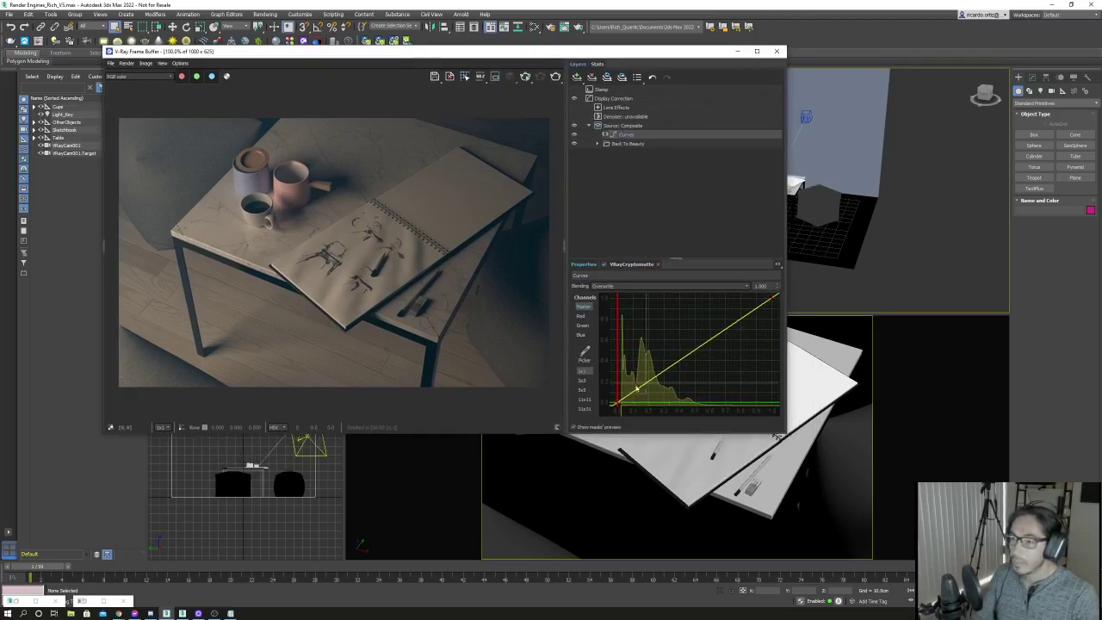
{"action": "mouse_move", "coordinate": [655, 372]}
{"action": "left_mouse_down"}
{"action": "mouse_move", "coordinate": [661, 355]}
{"action": "mouse_move", "coordinate": [641, 330]}
{"action": "left_mouse_up"}
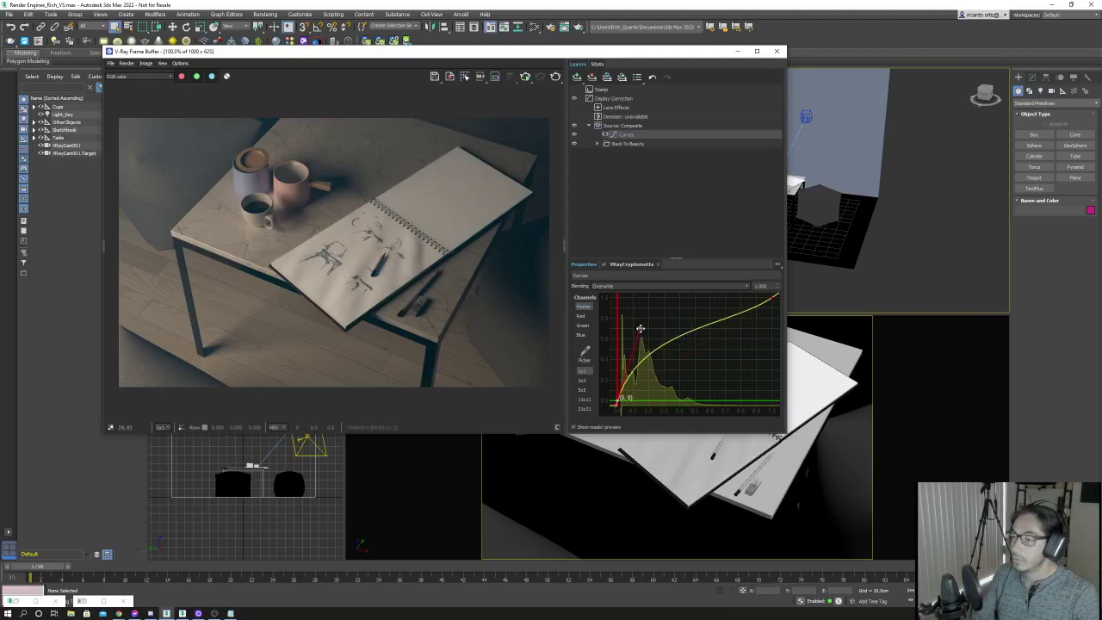
{"action": "left_click", "coordinate": [576, 135]}
{"action": "left_click", "coordinate": [576, 136]}
{"action": "left_click", "coordinate": [576, 135]}
{"action": "left_click", "coordinate": [576, 135]}
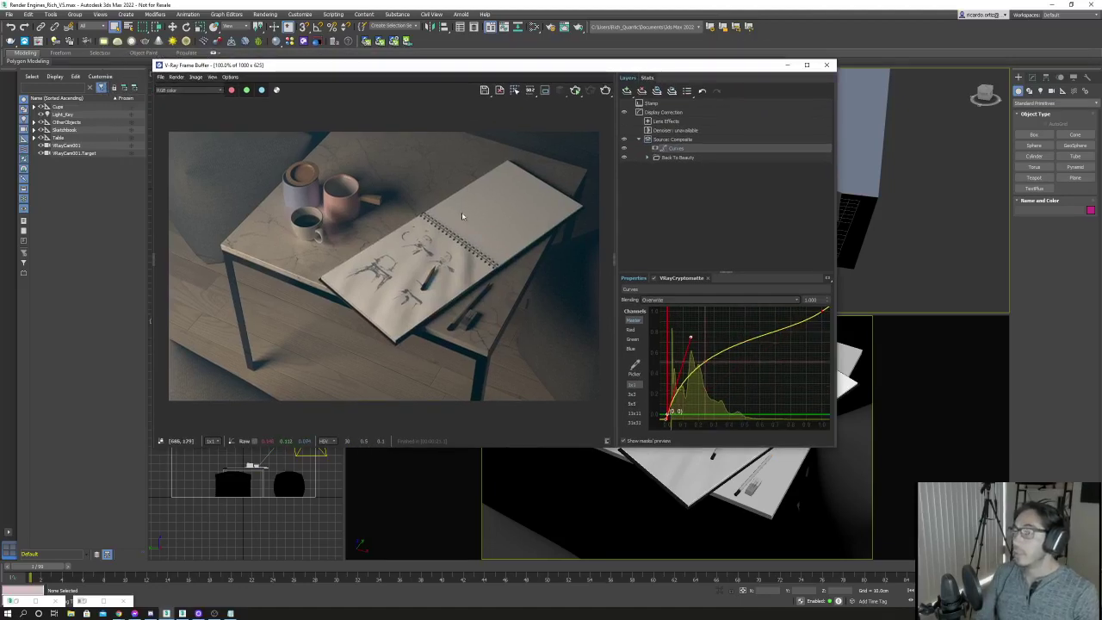
{"action": "double_click", "coordinate": [626, 150]}
In Back To Beauty, raise then lower the VRayAtmosphere multiplier to remove most haze.
{"action": "left_click", "coordinate": [672, 158]}
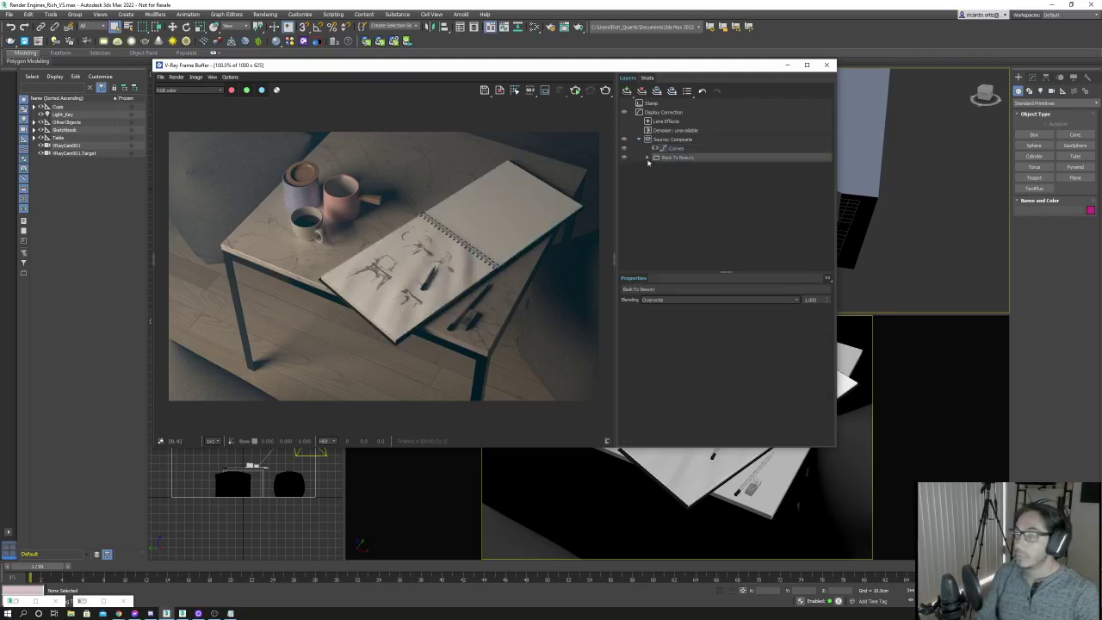
{"action": "left_click", "coordinate": [646, 158]}
{"action": "left_click", "coordinate": [689, 166]}
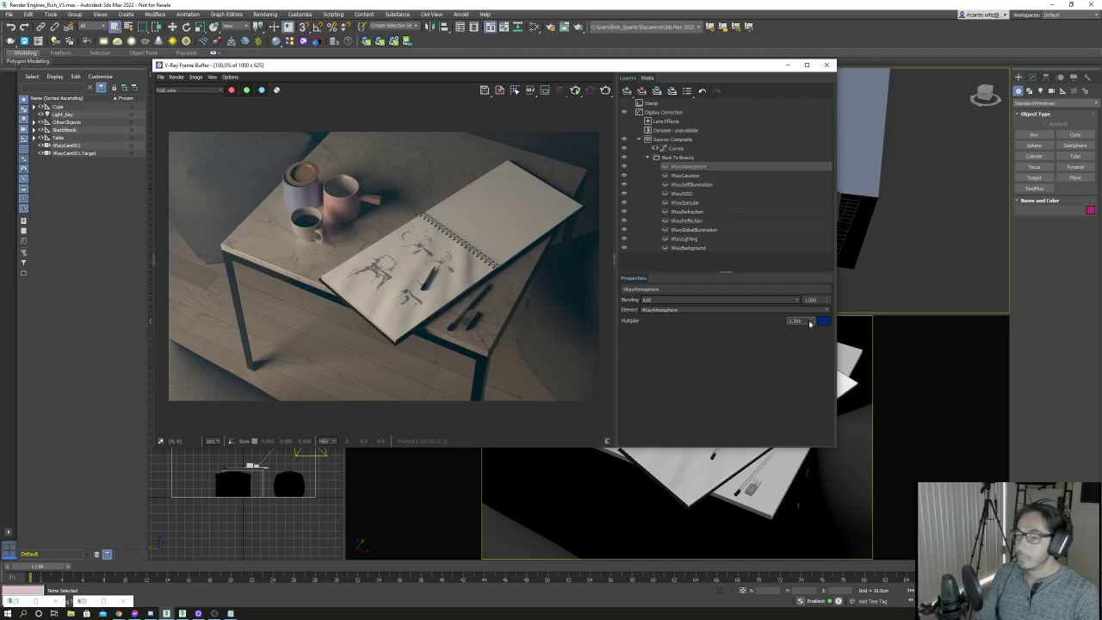
{"action": "left_click_drag", "start_coordinate": [814, 322], "coordinate": [799, 266]}
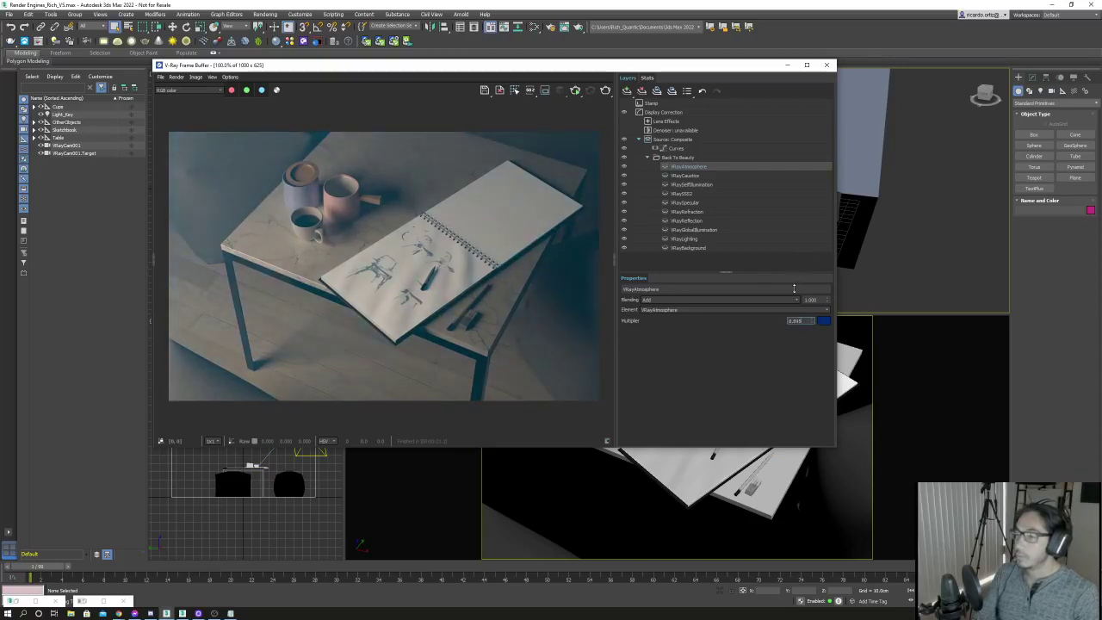
{"action": "left_click_drag", "start_coordinate": [793, 287], "coordinate": [793, 288]}
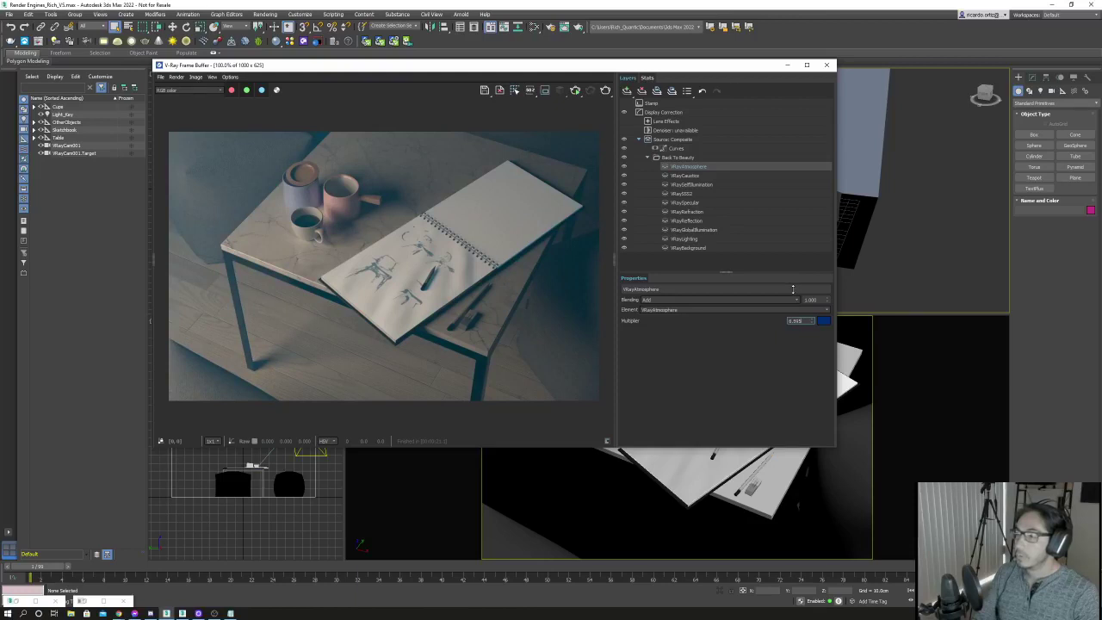
{"action": "left_click_drag", "start_coordinate": [423, 70], "coordinate": [389, 64]}
Compare the Source's plain RGB render against Composite twice, ending on Composite.
{"action": "left_click", "coordinate": [635, 136]}
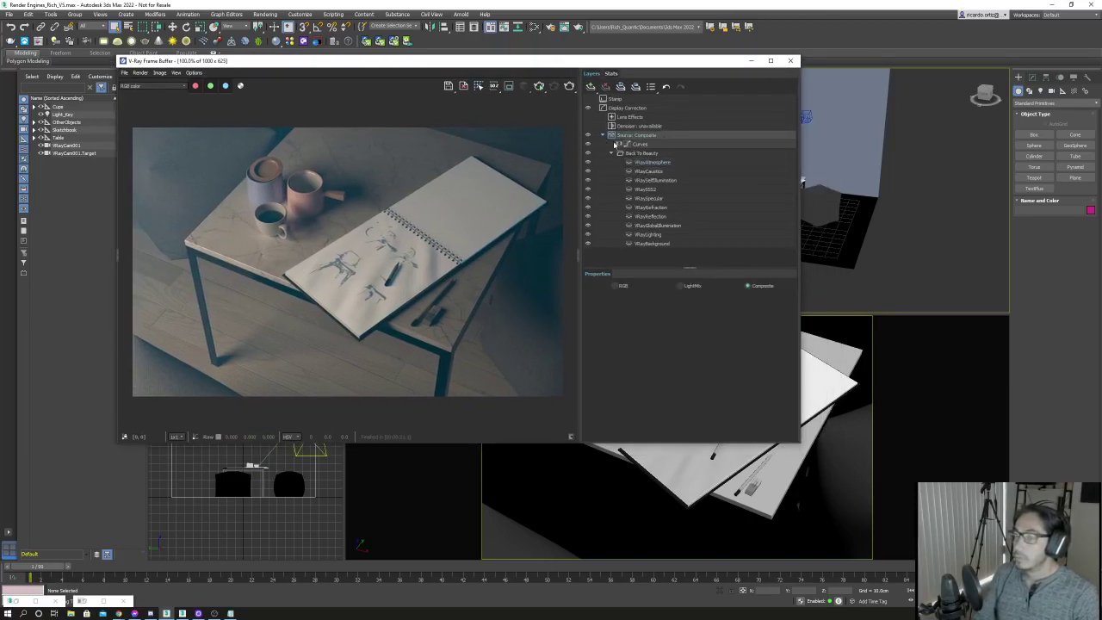
{"action": "left_click", "coordinate": [615, 287]}
{"action": "left_click", "coordinate": [746, 286]}
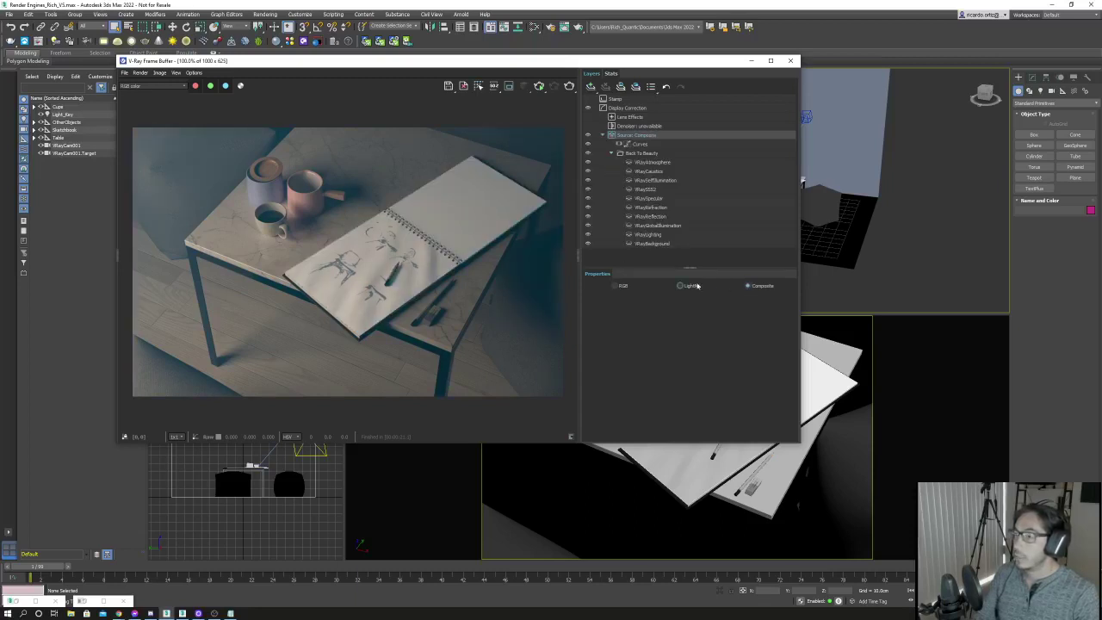
{"action": "left_click", "coordinate": [681, 161]}
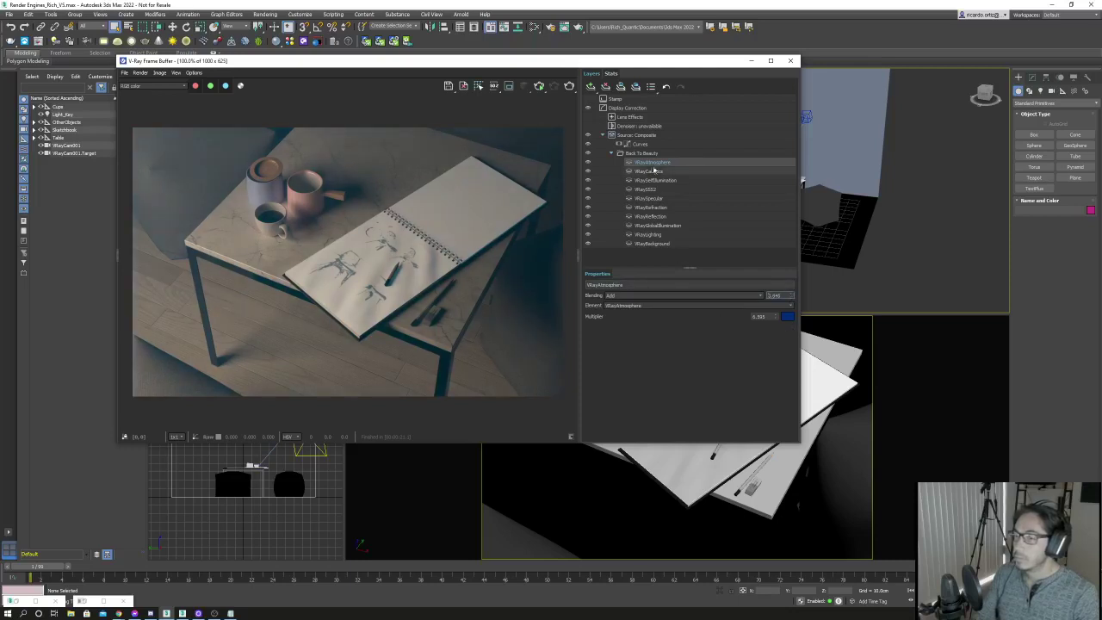
{"action": "left_click", "coordinate": [642, 135]}
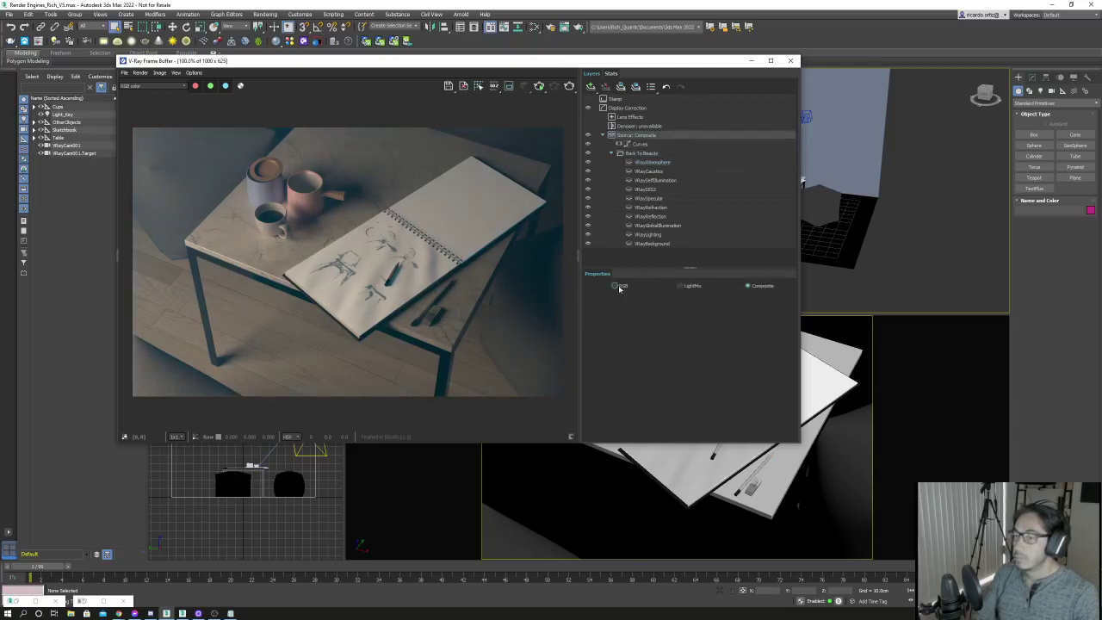
{"action": "left_click", "coordinate": [615, 286]}
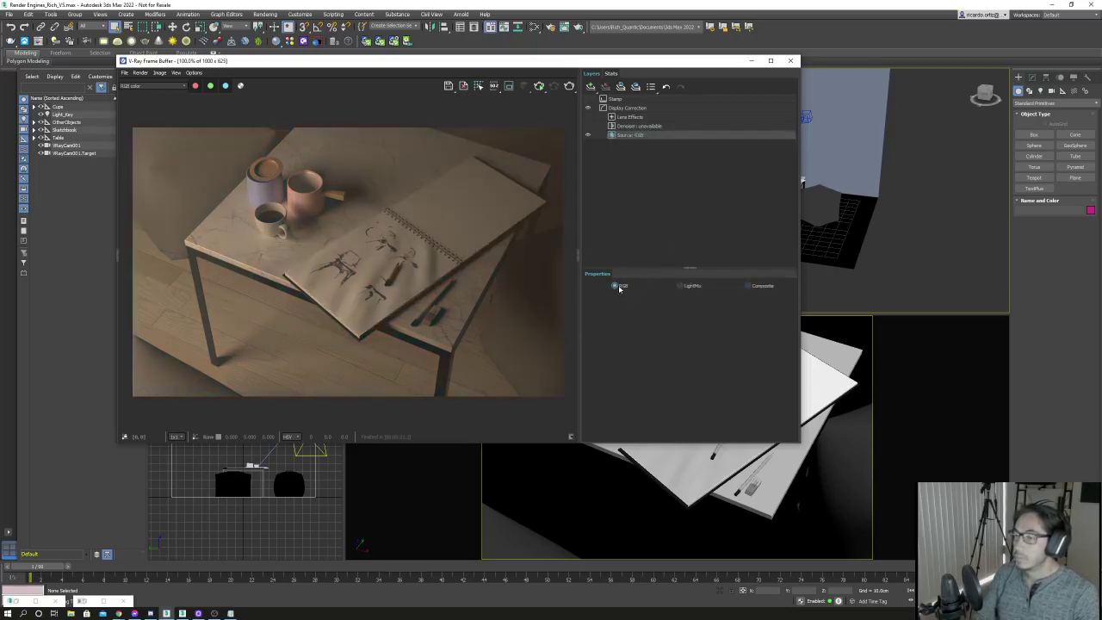
{"action": "left_click", "coordinate": [747, 286]}
{"action": "mouse_move", "coordinate": [431, 62]}
{"action": "left_mouse_down"}
{"action": "mouse_move", "coordinate": [569, 116]}
{"action": "mouse_move", "coordinate": [550, 105]}
{"action": "left_mouse_up"}
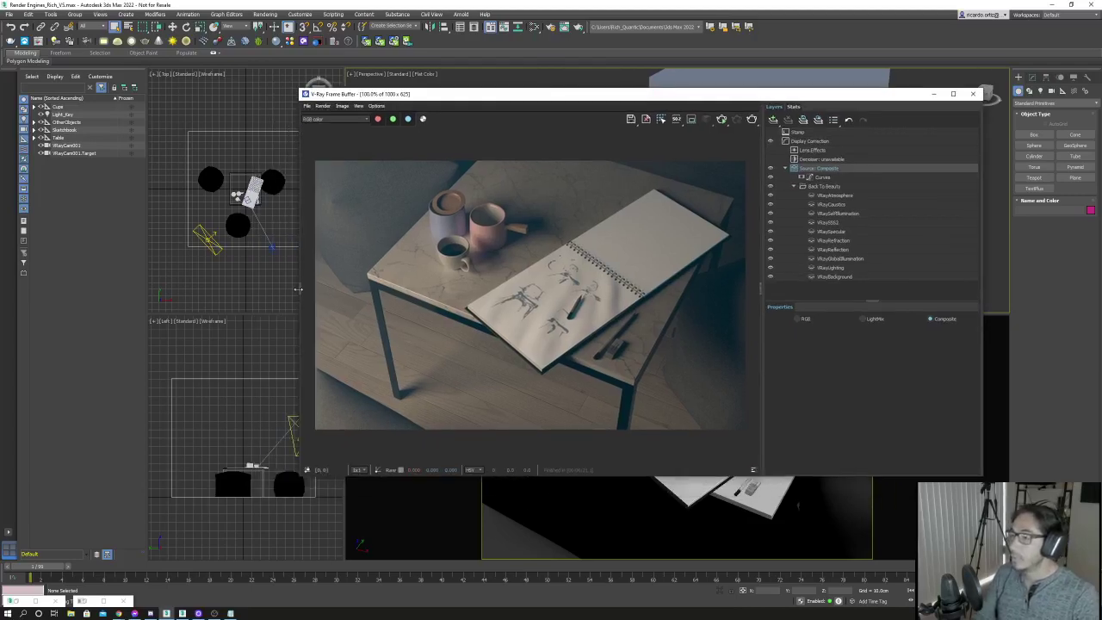
Reveal render history and load the third earlier bluish render into the frame buffer.
{"action": "left_click_drag", "start_coordinate": [300, 290], "coordinate": [205, 290]}
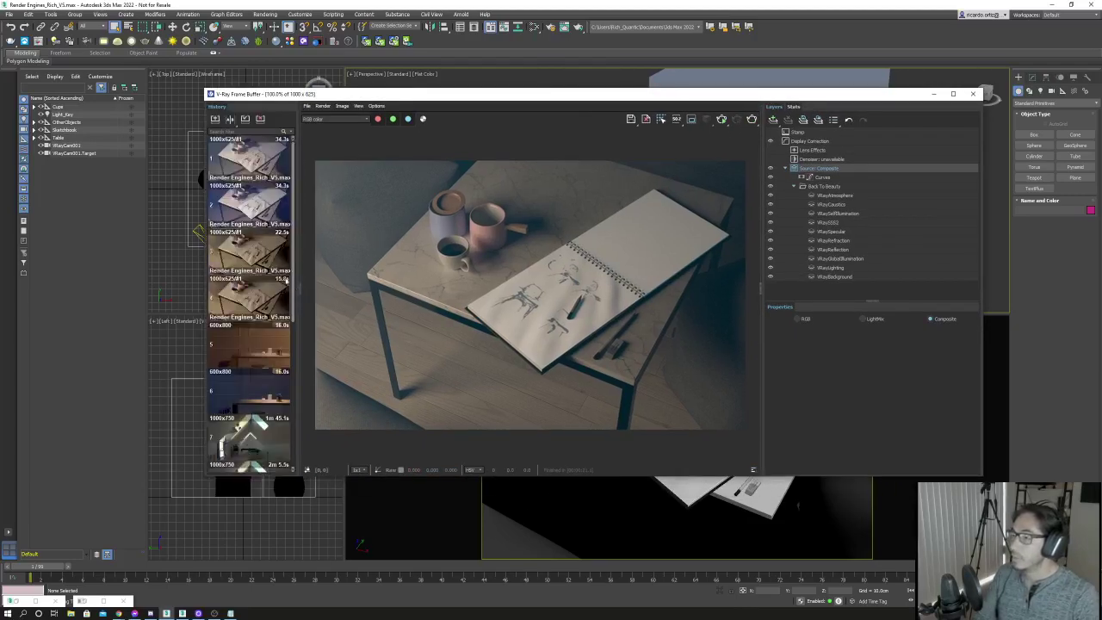
{"action": "left_click", "coordinate": [218, 119]}
{"action": "double_click", "coordinate": [263, 255]}
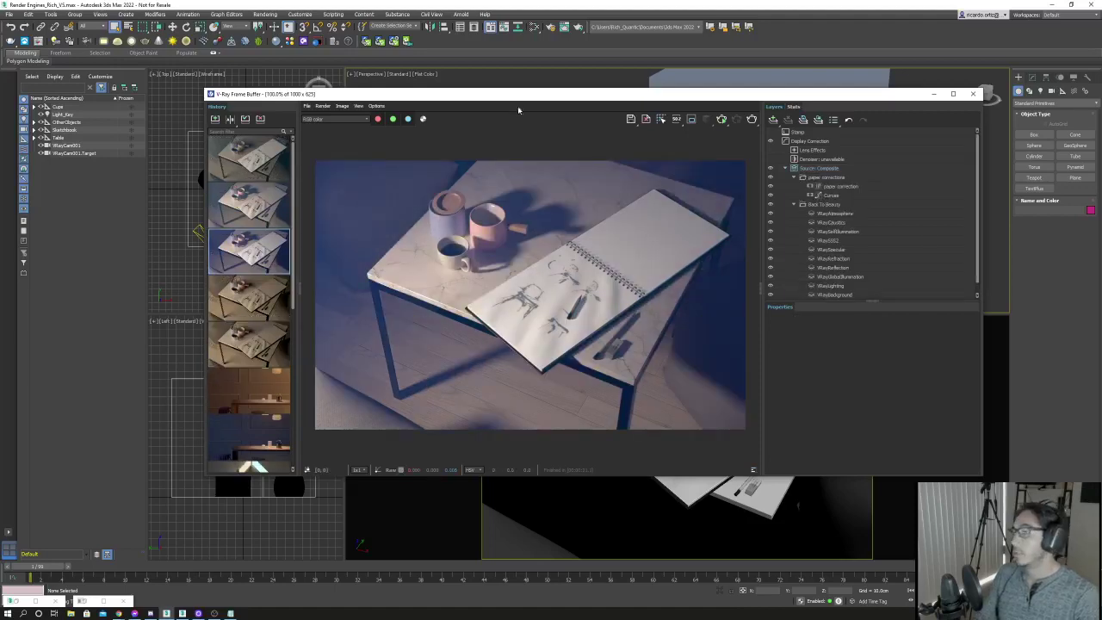
{"action": "mouse_move", "coordinate": [493, 94]}
{"action": "left_mouse_down"}
{"action": "mouse_move", "coordinate": [473, 268]}
{"action": "mouse_move", "coordinate": [436, 168]}
{"action": "mouse_move", "coordinate": [492, 177]}
{"action": "left_mouse_up"}
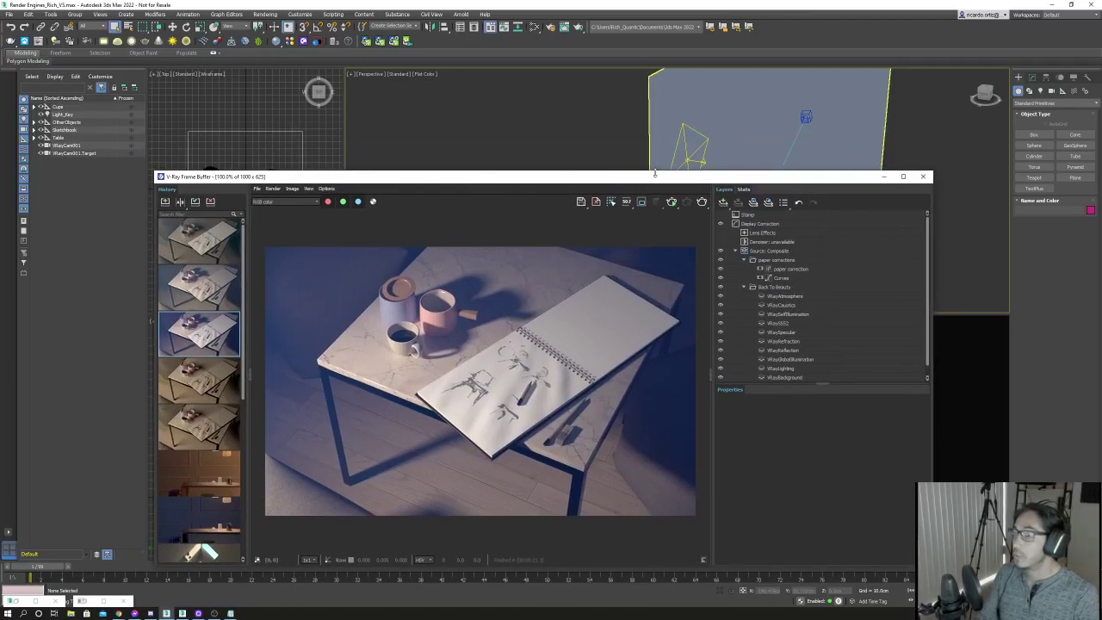
{"action": "left_click_drag", "start_coordinate": [531, 178], "coordinate": [529, 111]}
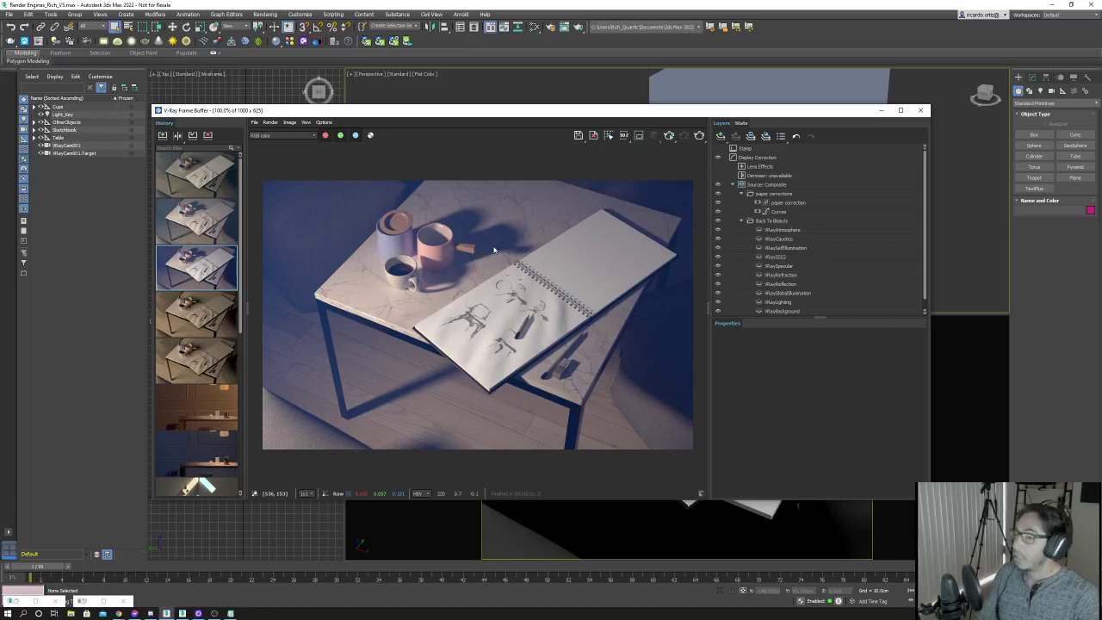
Toggle the paper correction layer repeatedly to compare, leaving it off.
{"action": "left_click", "coordinate": [786, 203]}
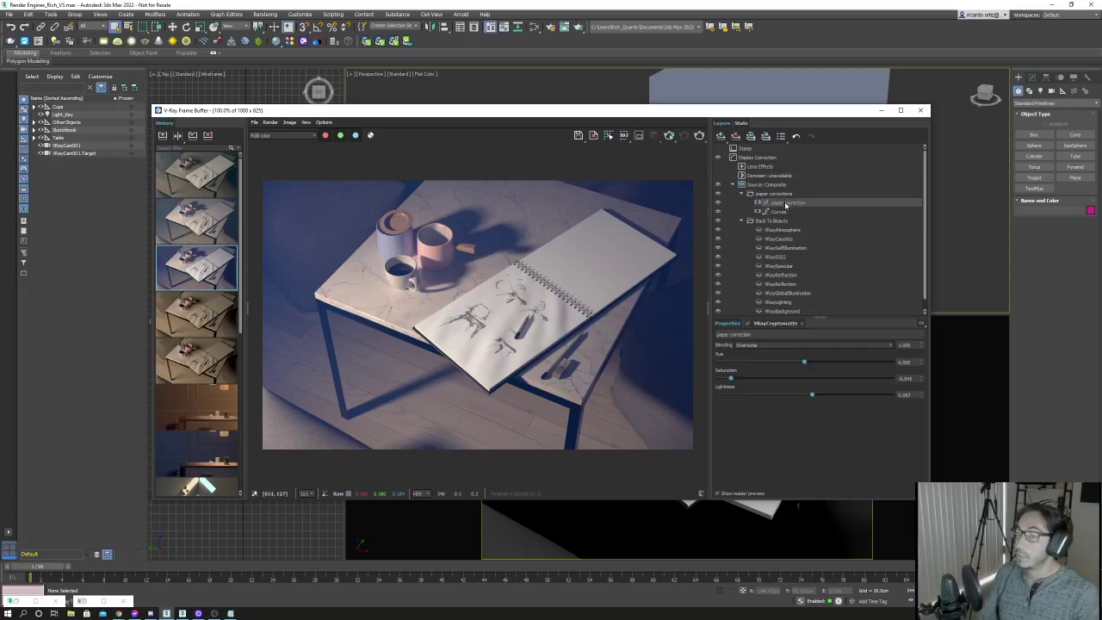
{"action": "left_click", "coordinate": [718, 205]}
{"action": "left_click", "coordinate": [717, 205]}
{"action": "left_click", "coordinate": [718, 205]}
{"action": "left_click", "coordinate": [716, 208]}
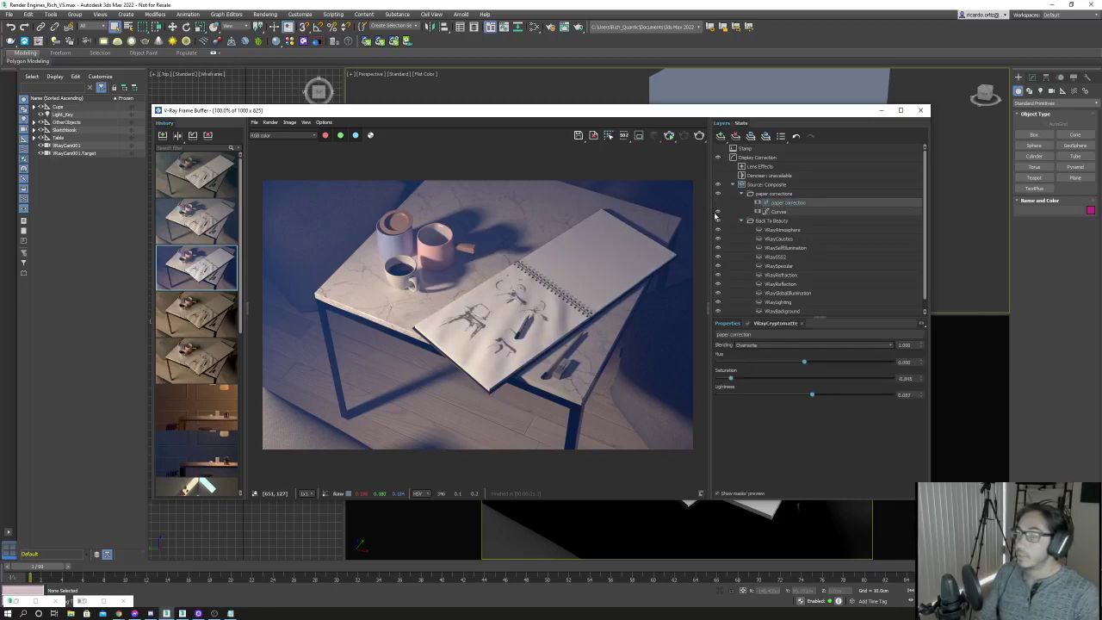
{"action": "left_click", "coordinate": [716, 208]}
{"action": "left_click", "coordinate": [716, 207]}
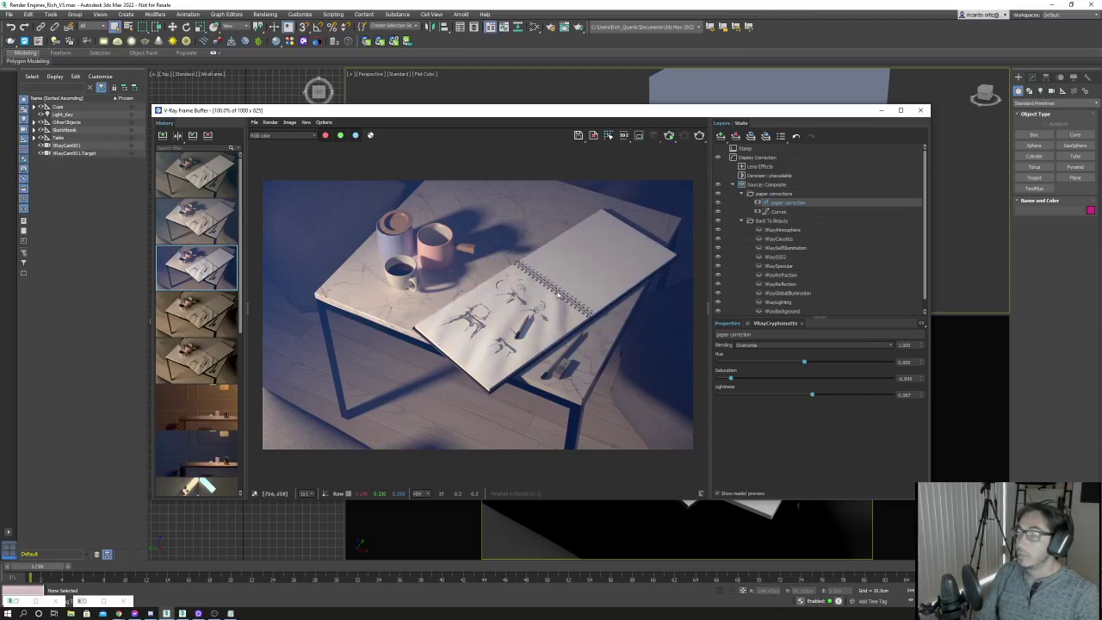
{"action": "left_click", "coordinate": [717, 205]}
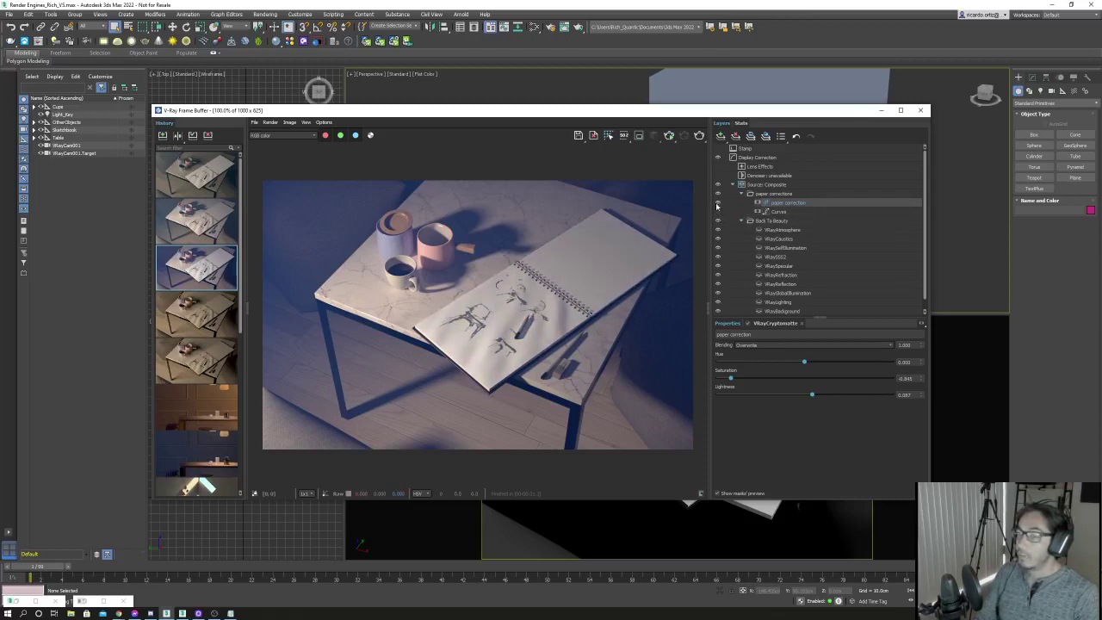
{"action": "left_click", "coordinate": [717, 205]}
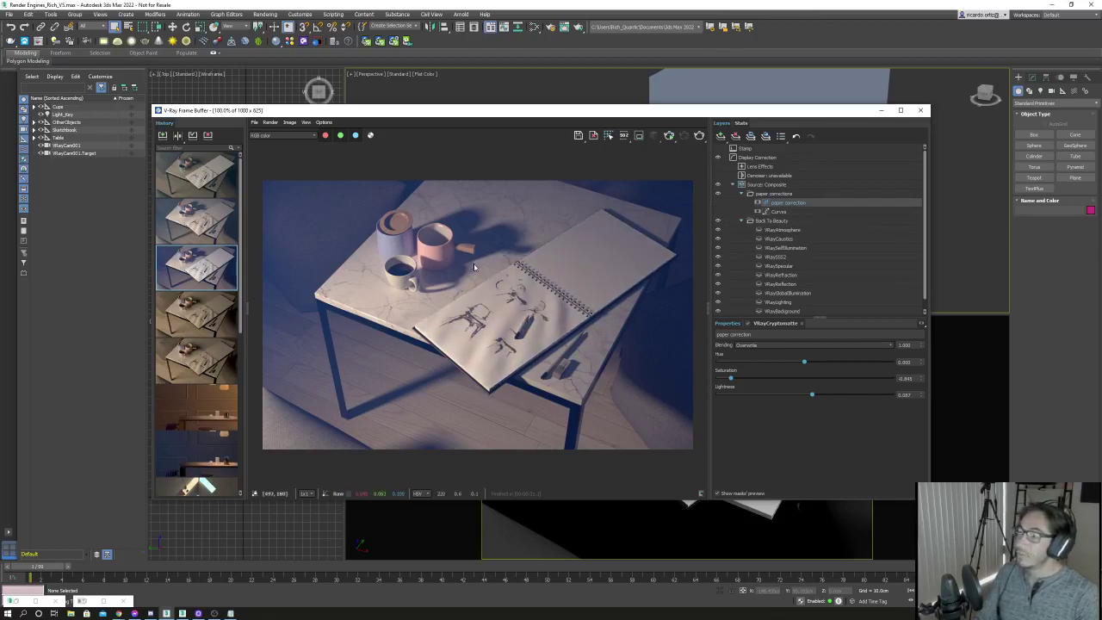
{"action": "left_click", "coordinate": [717, 203]}
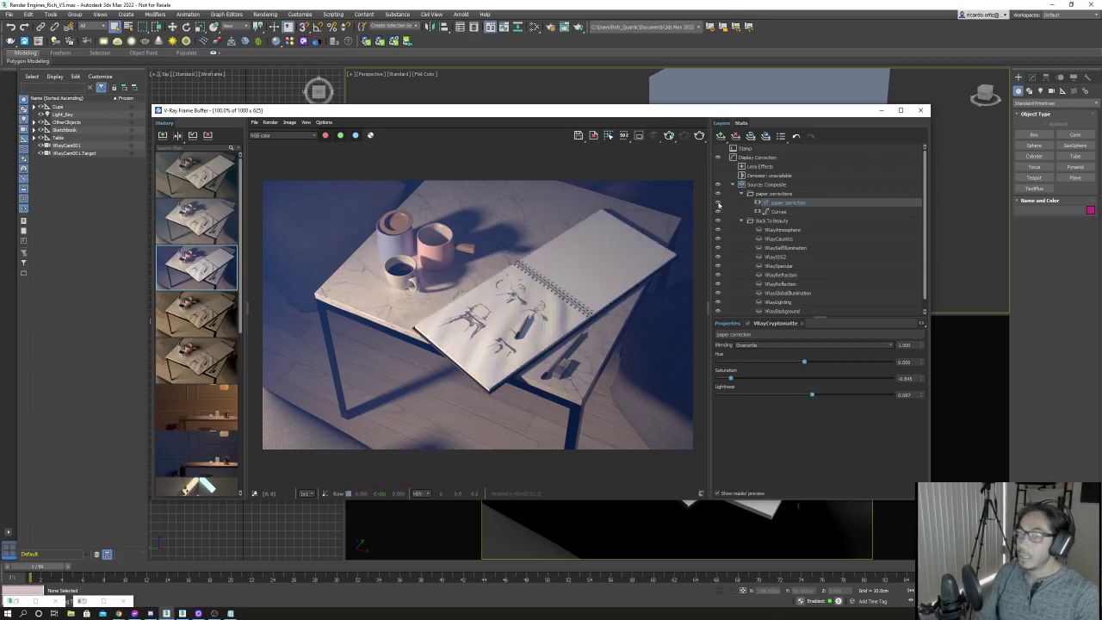
Preview the Curves layer's cryptomatte mask of the notebook, then turn the preview off.
{"action": "left_click", "coordinate": [809, 212]}
{"action": "left_click", "coordinate": [762, 324]}
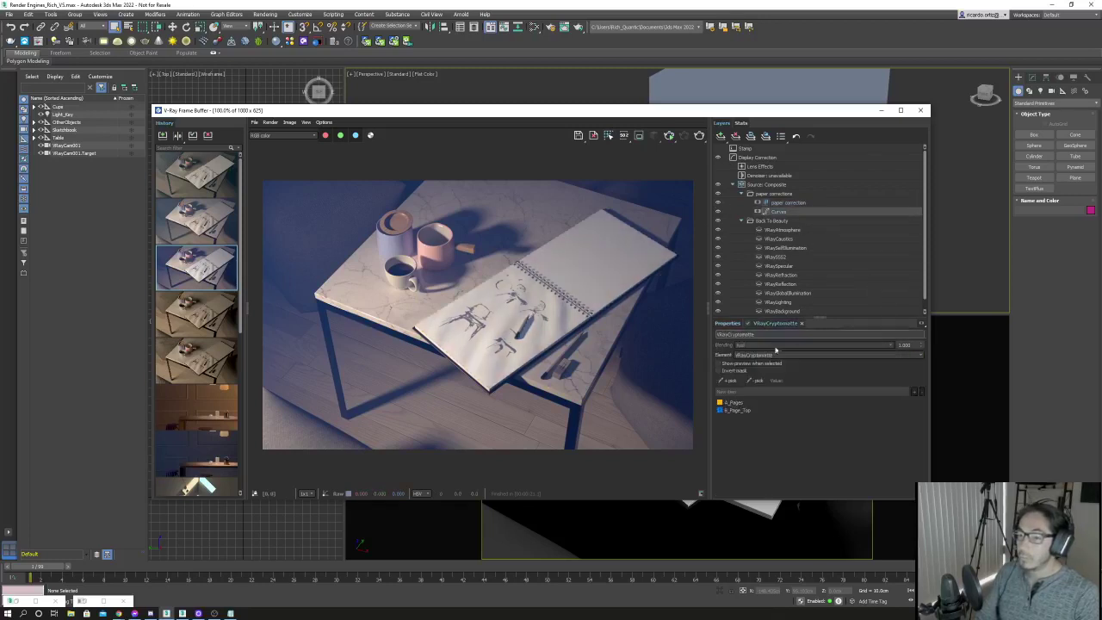
{"action": "left_click", "coordinate": [720, 365]}
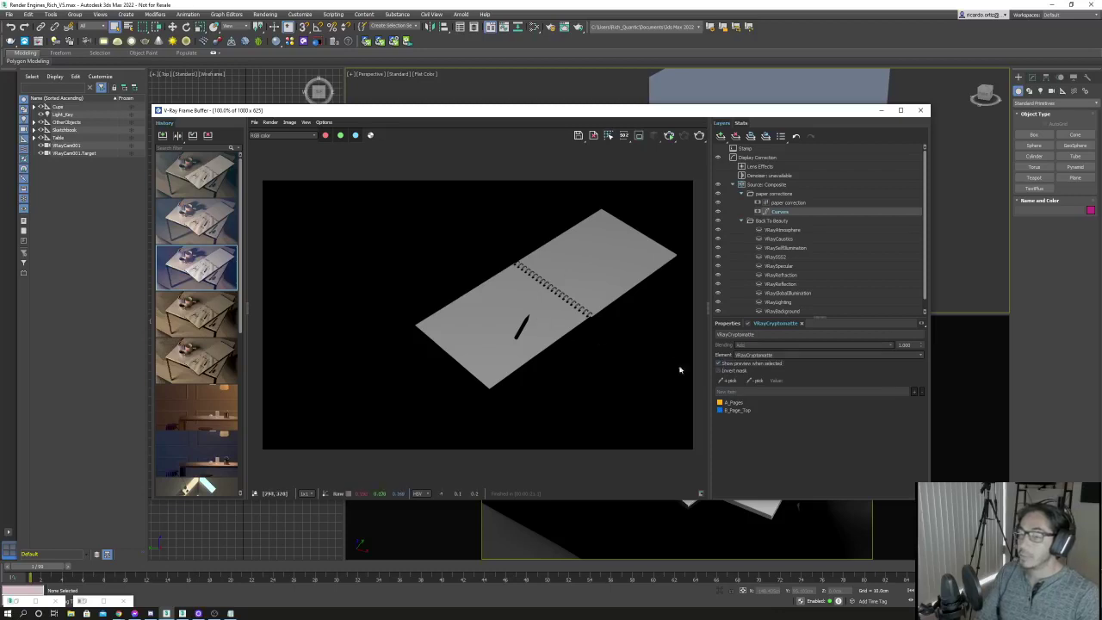
{"action": "left_click", "coordinate": [718, 363]}
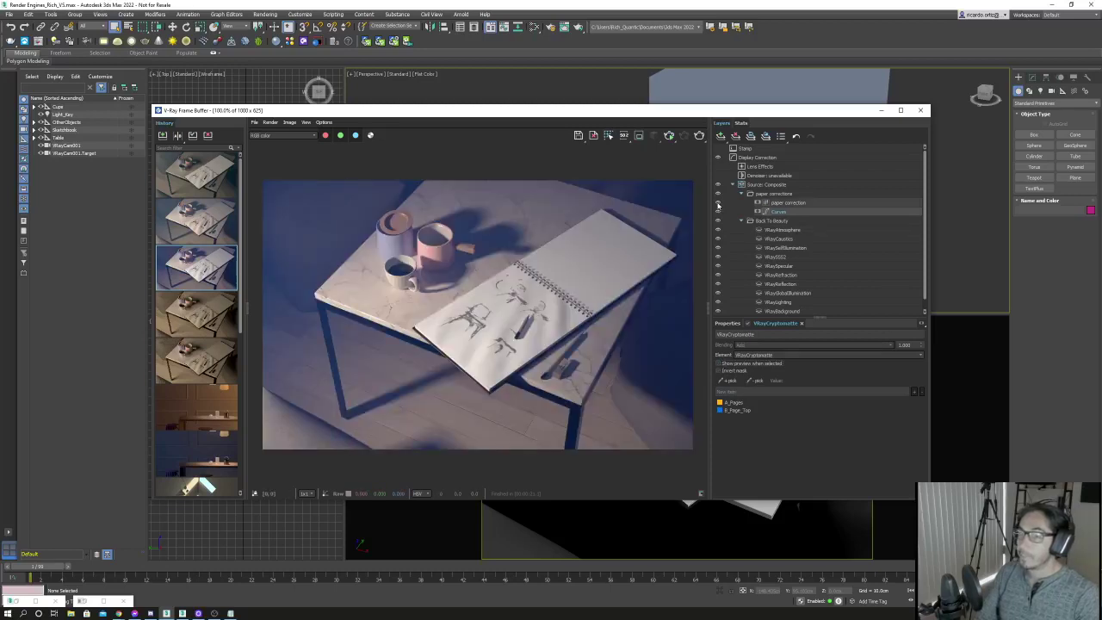
Toggle the VRayAtmosphere layer to compare, leave it on, and move the window higher.
{"action": "left_click", "coordinate": [802, 230]}
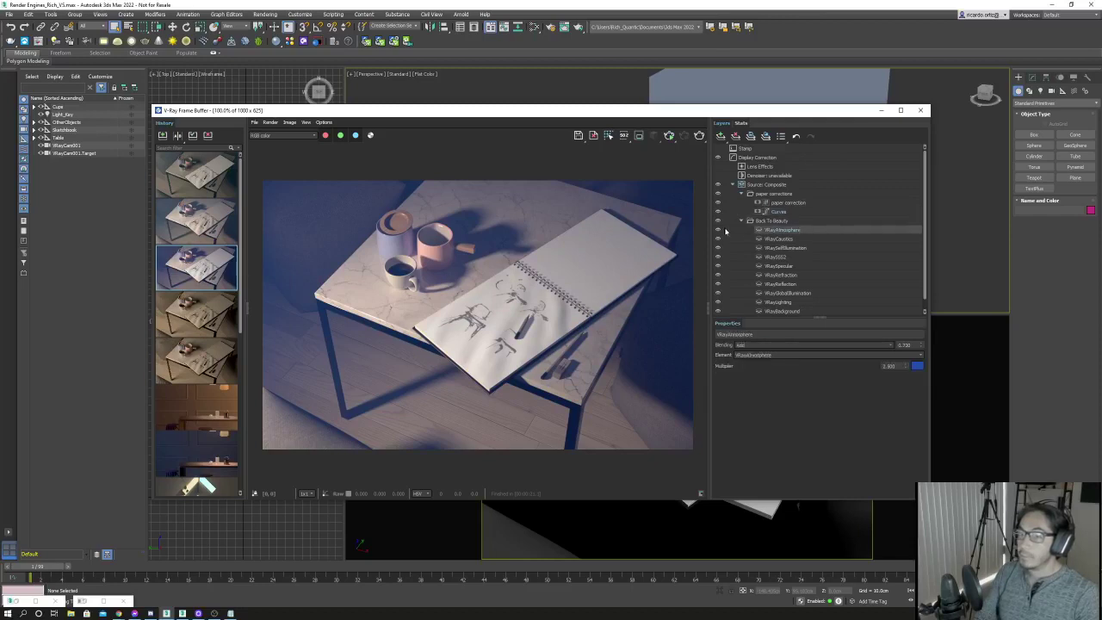
{"action": "left_click", "coordinate": [719, 230]}
{"action": "left_click", "coordinate": [719, 230]}
{"action": "left_click", "coordinate": [718, 230]}
{"action": "left_click", "coordinate": [718, 229]}
{"action": "left_click", "coordinate": [719, 230]}
{"action": "left_click", "coordinate": [718, 230]}
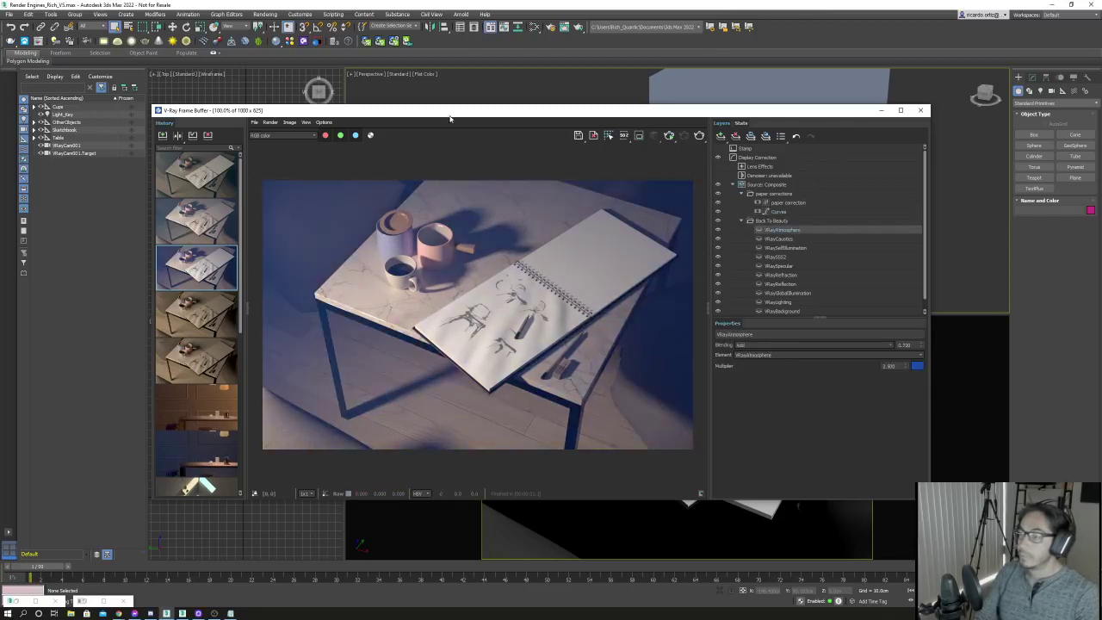
{"action": "left_click_drag", "start_coordinate": [450, 118], "coordinate": [464, 73]}
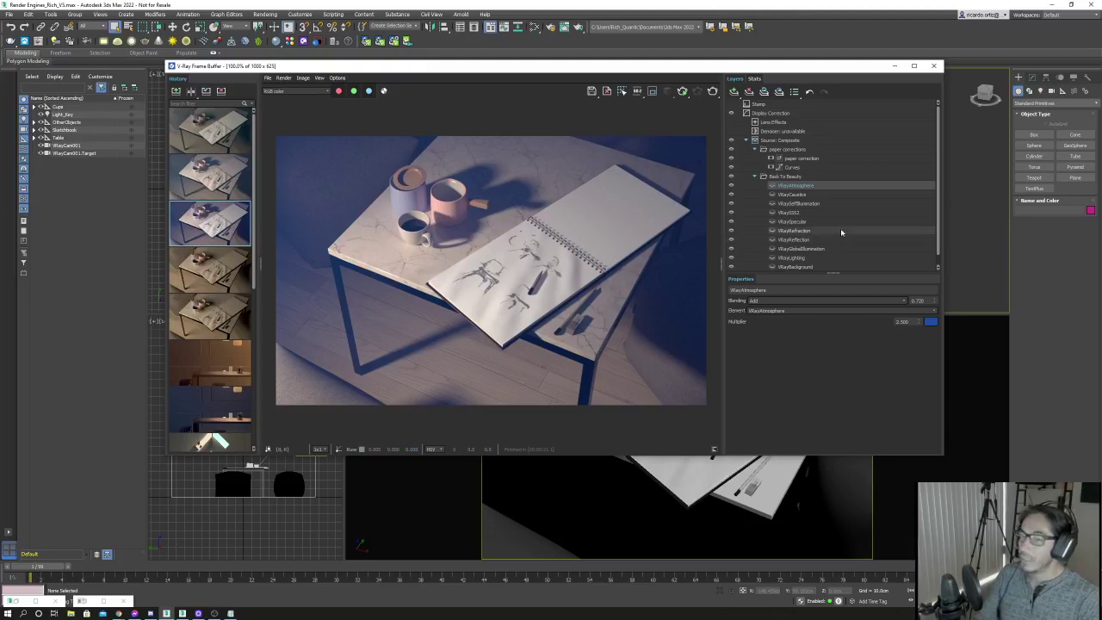
Add a Hue / Saturation layer to paper corrections with a Cryptomatte mask picking CupB_Body.
{"action": "left_click", "coordinate": [818, 149]}
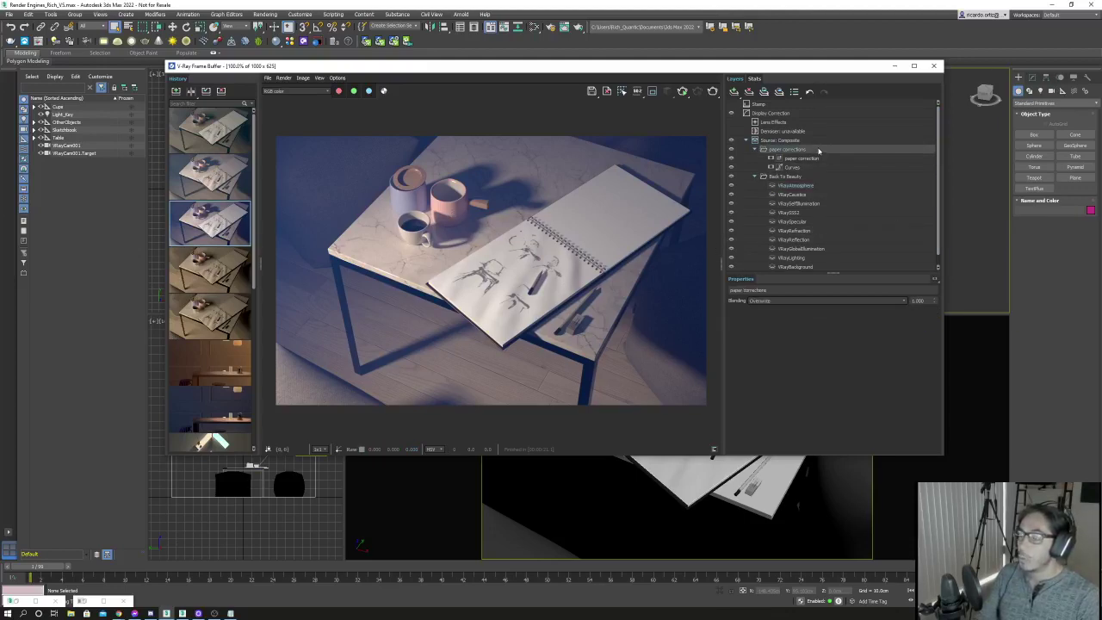
{"action": "right_click", "coordinate": [818, 150]}
{"action": "mouse_move", "coordinate": [837, 202]}
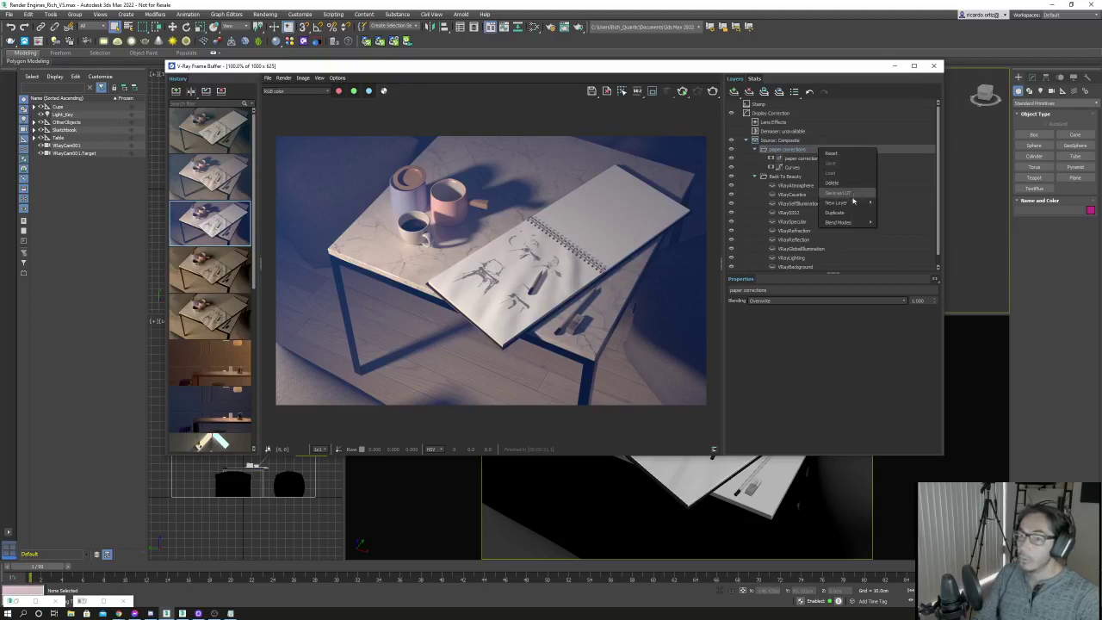
{"action": "left_click", "coordinate": [901, 243]}
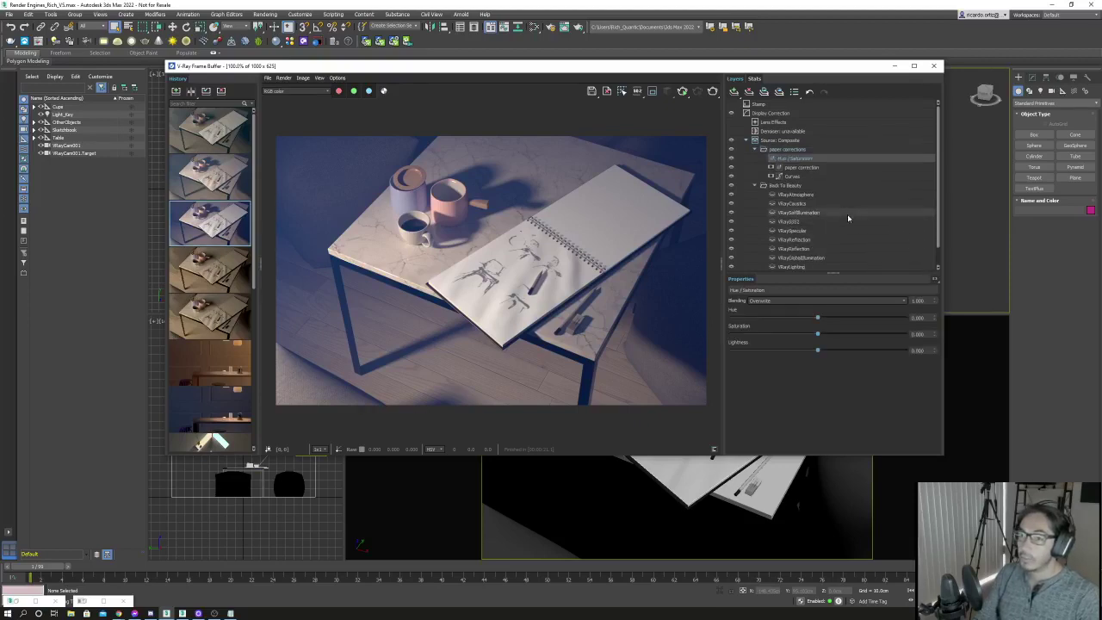
{"action": "left_click", "coordinate": [936, 282]}
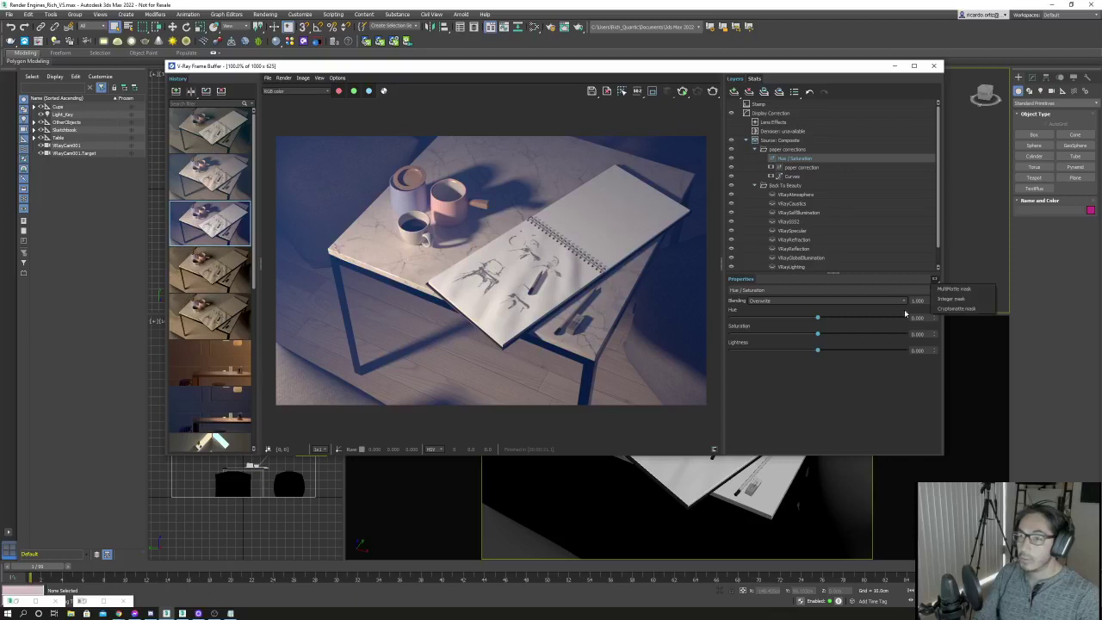
{"action": "left_click", "coordinate": [956, 309]}
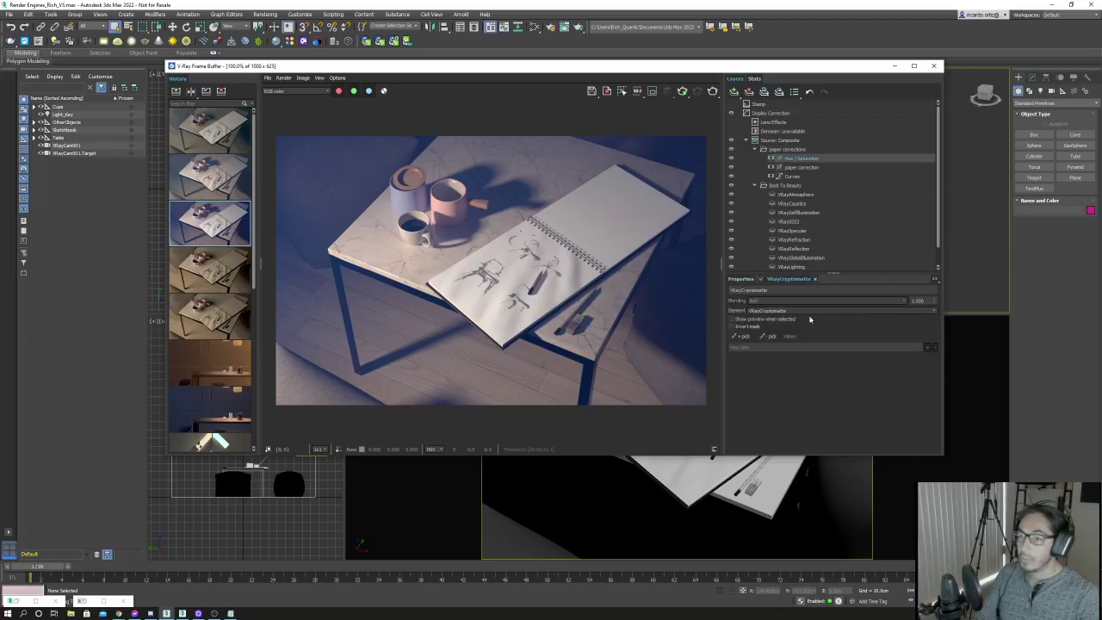
{"action": "left_click", "coordinate": [735, 337]}
{"action": "left_click", "coordinate": [447, 213]}
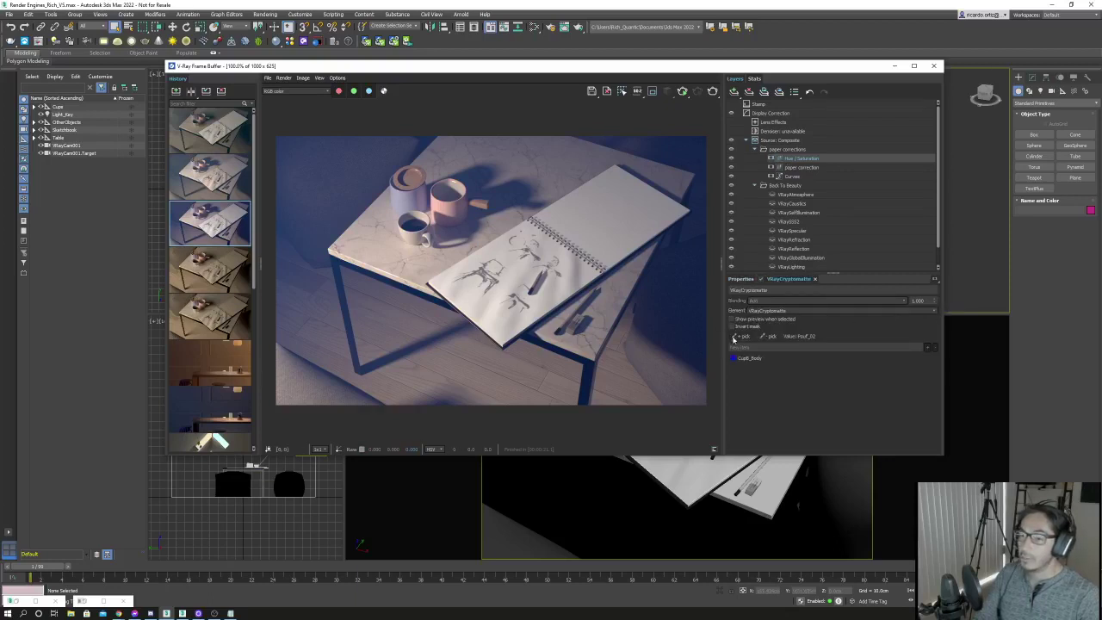
{"action": "left_click", "coordinate": [732, 320]}
{"action": "left_click", "coordinate": [732, 320]}
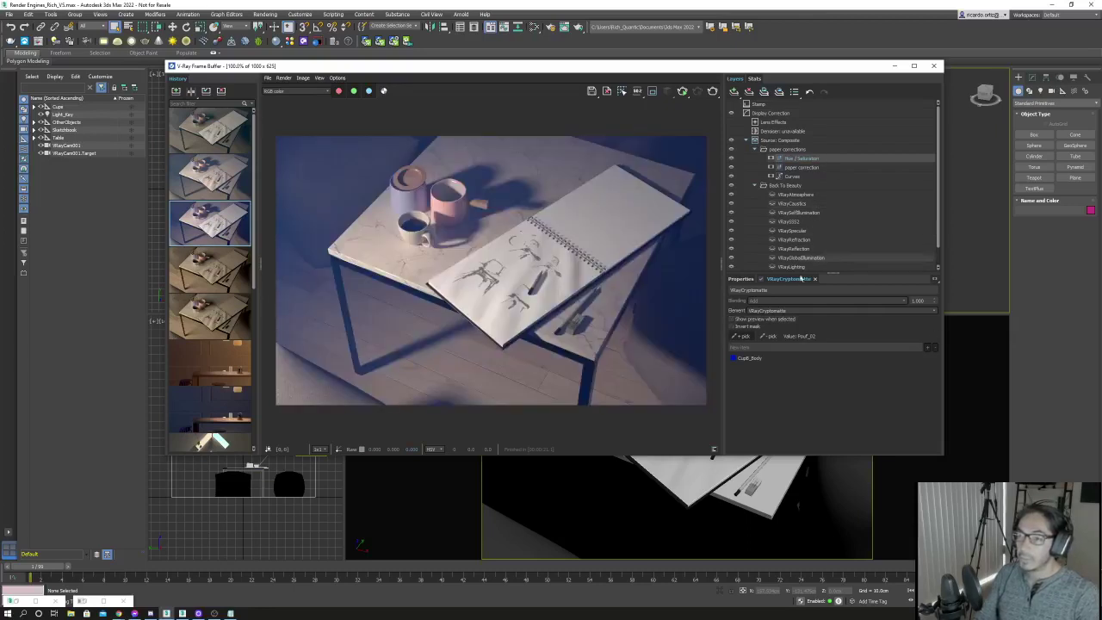
{"action": "left_click", "coordinate": [742, 281]}
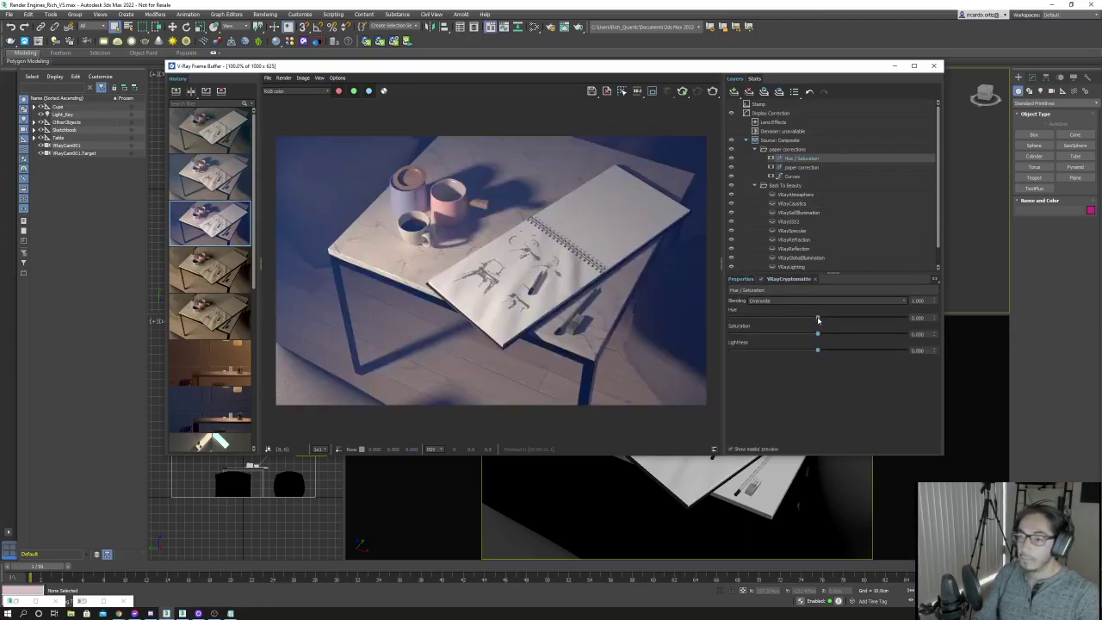
Shift the mug's hue, compare with the layer toggled, and set Blending to Add.
{"action": "mouse_move", "coordinate": [819, 319]}
{"action": "left_mouse_down"}
{"action": "mouse_move", "coordinate": [792, 319]}
{"action": "mouse_move", "coordinate": [868, 317]}
{"action": "mouse_move", "coordinate": [832, 335]}
{"action": "mouse_move", "coordinate": [880, 335]}
{"action": "mouse_move", "coordinate": [887, 320]}
{"action": "mouse_move", "coordinate": [787, 319]}
{"action": "left_mouse_up"}
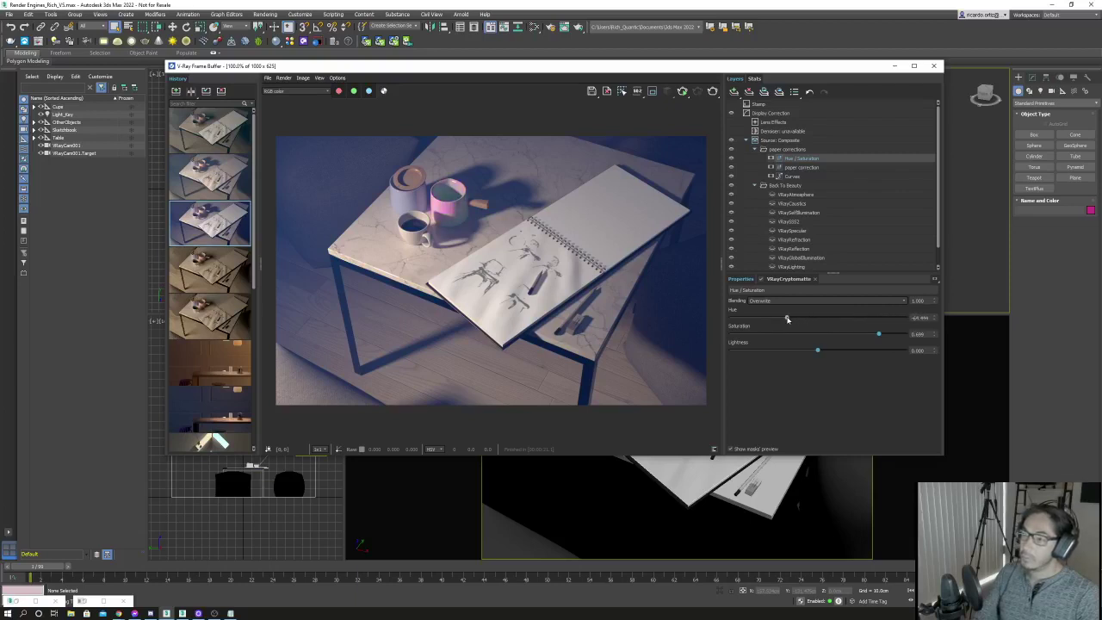
{"action": "left_click", "coordinate": [732, 198]}
{"action": "left_click", "coordinate": [731, 198]}
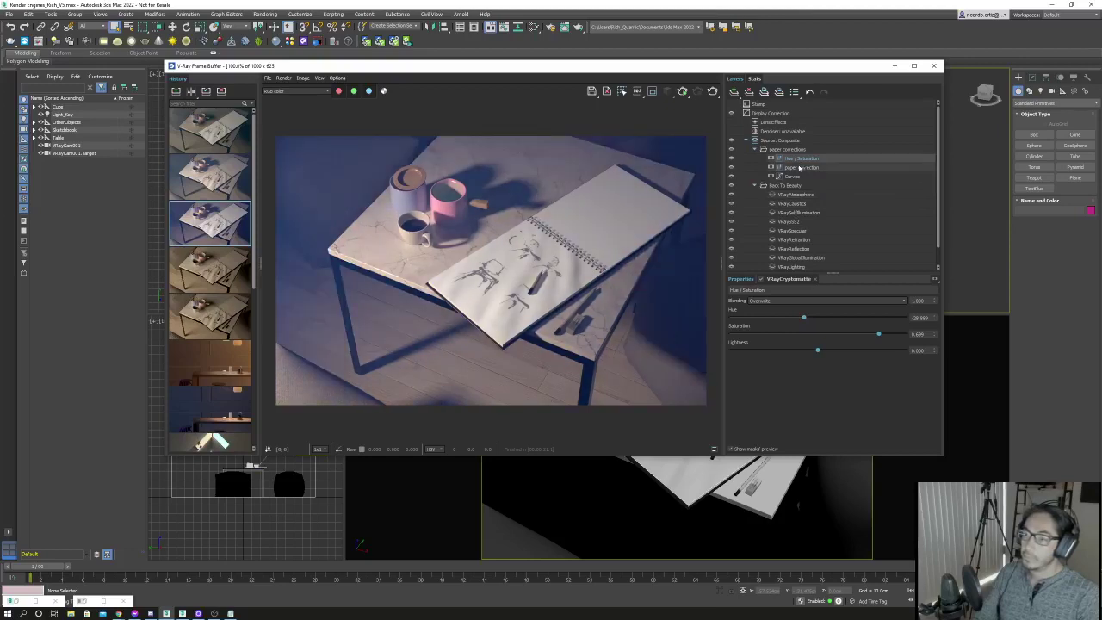
{"action": "left_click", "coordinate": [814, 300]}
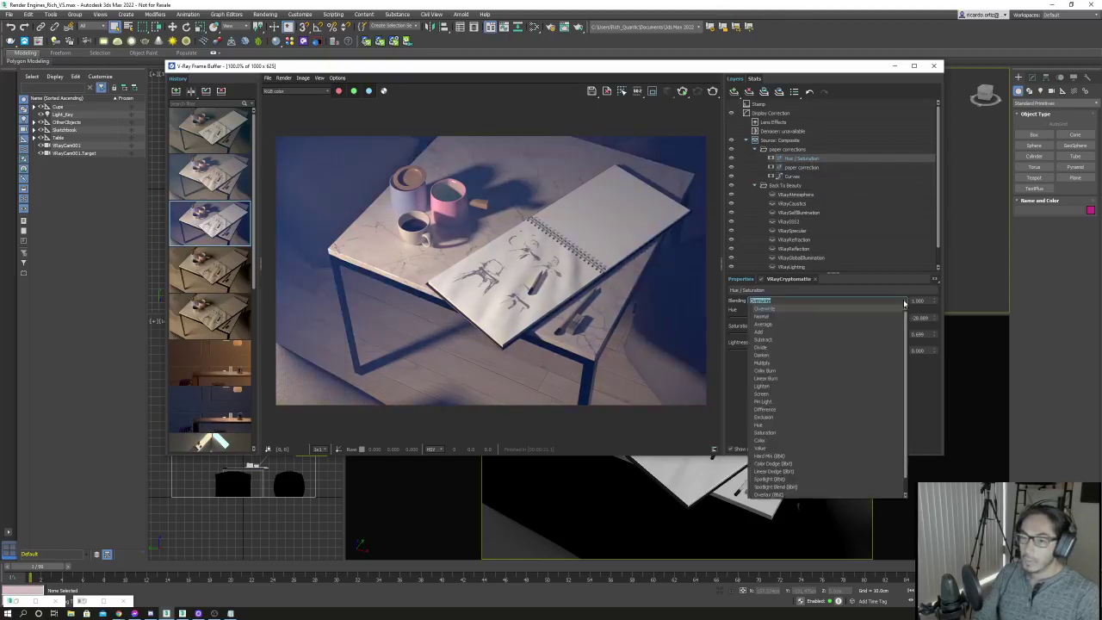
{"action": "left_click", "coordinate": [809, 330]}
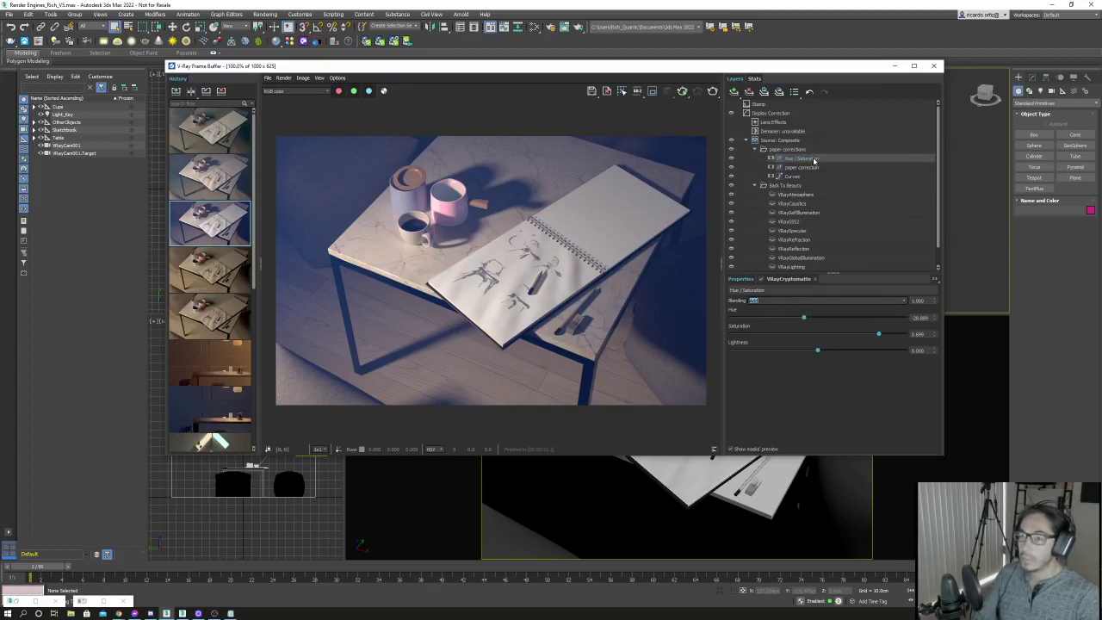
Turn off the Hue / Saturation layer and inspect the VRaySpecular and VRayReflection layers.
{"action": "left_click", "coordinate": [731, 159]}
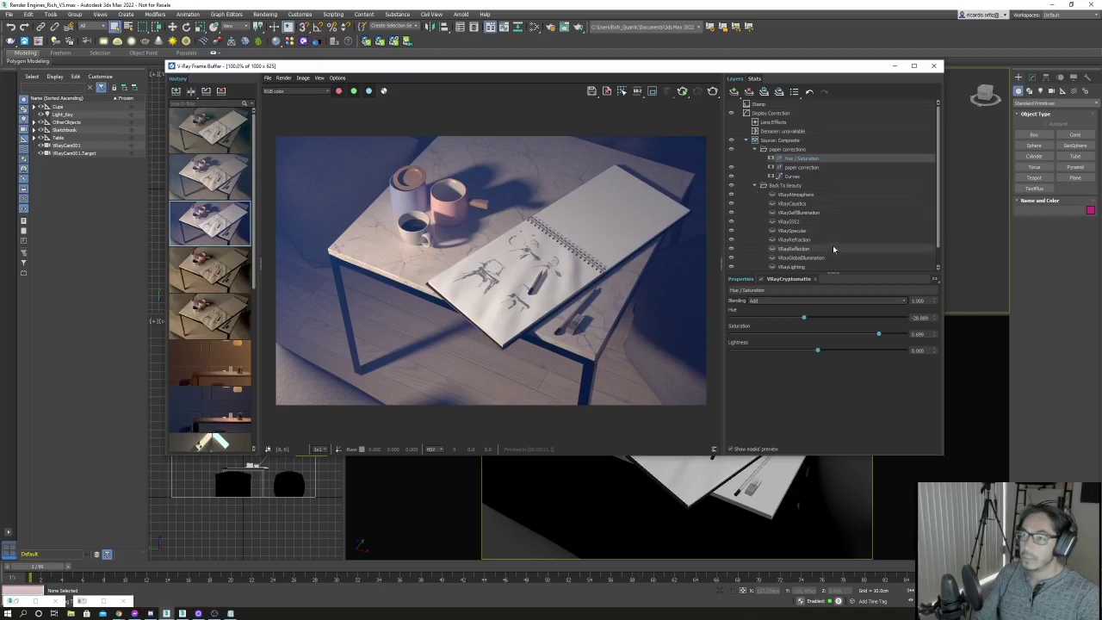
{"action": "scroll", "coordinate": [940, 180], "scroll_direction": "down", "scroll_amount": 1}
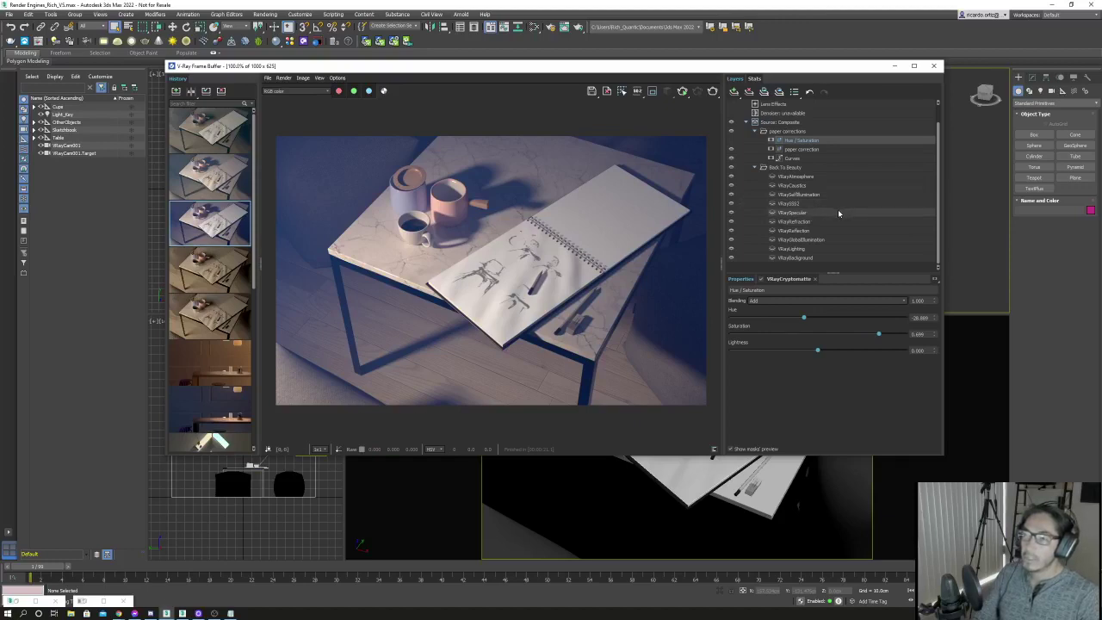
{"action": "left_click", "coordinate": [838, 213]}
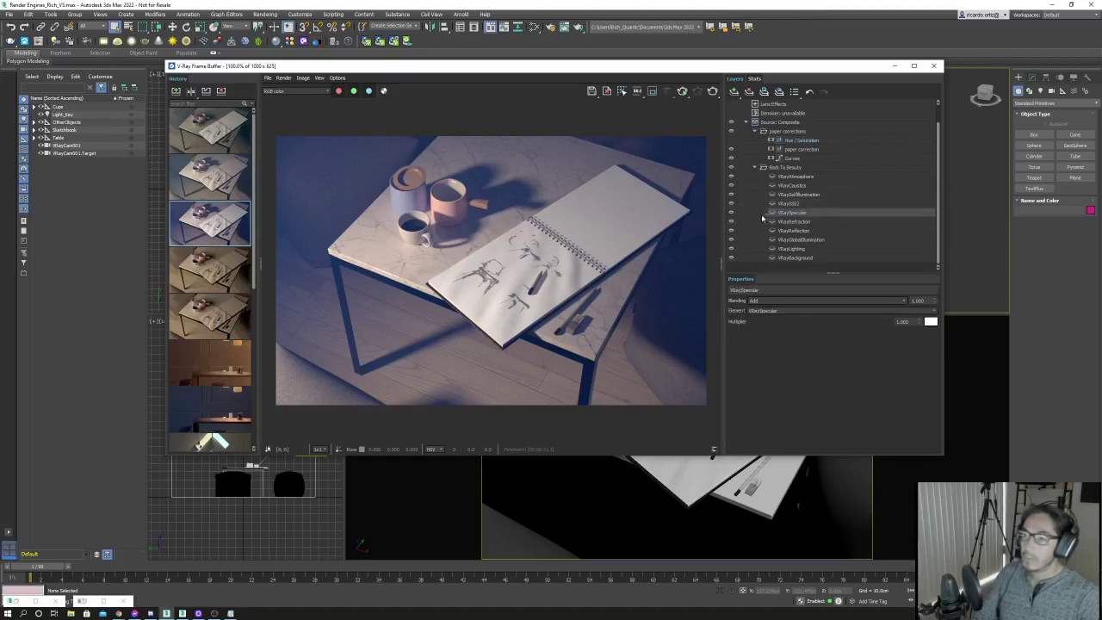
{"action": "left_click", "coordinate": [824, 230]}
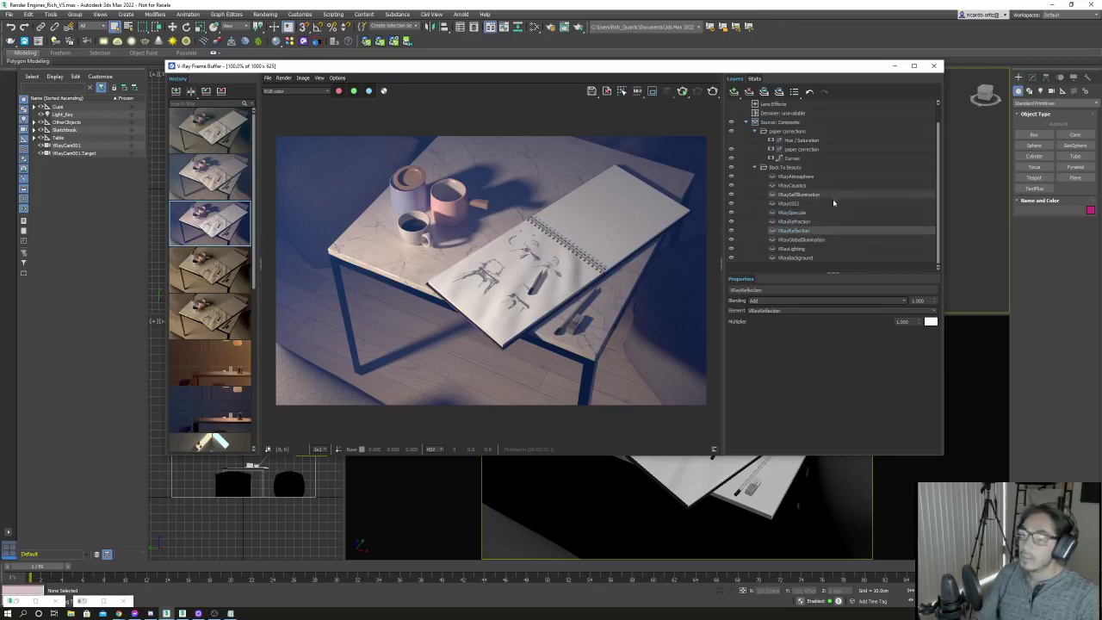
Toggle the VRayLighting layer on and off to compare, leaving it visible.
{"action": "left_click", "coordinate": [832, 249]}
{"action": "left_click", "coordinate": [731, 248]}
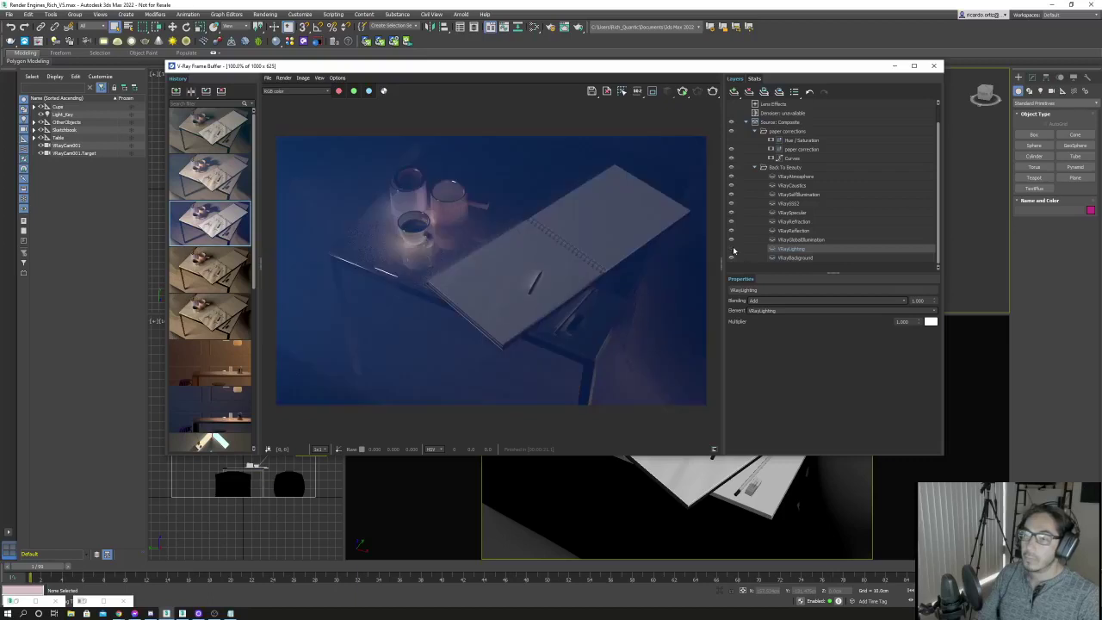
{"action": "left_click", "coordinate": [733, 250]}
{"action": "left_click", "coordinate": [732, 250]}
{"action": "left_click", "coordinate": [733, 250]}
{"action": "left_click", "coordinate": [733, 250]}
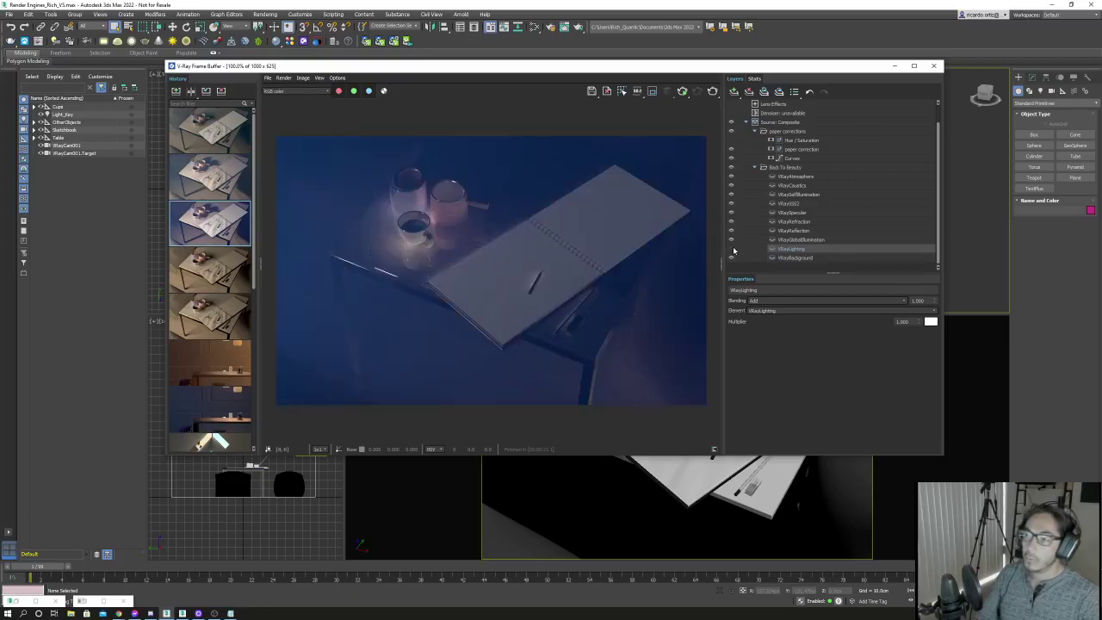
{"action": "left_click", "coordinate": [733, 250]}
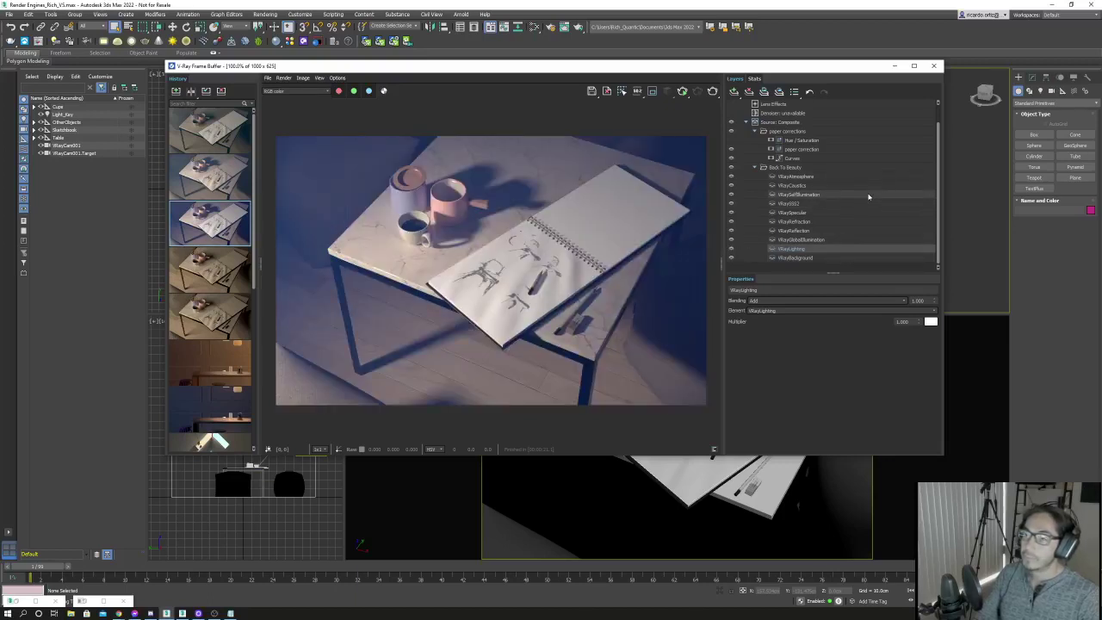
Drag the Hue slider to about -53 so the mug turns pink, toggling to compare.
{"action": "left_click", "coordinate": [837, 139]}
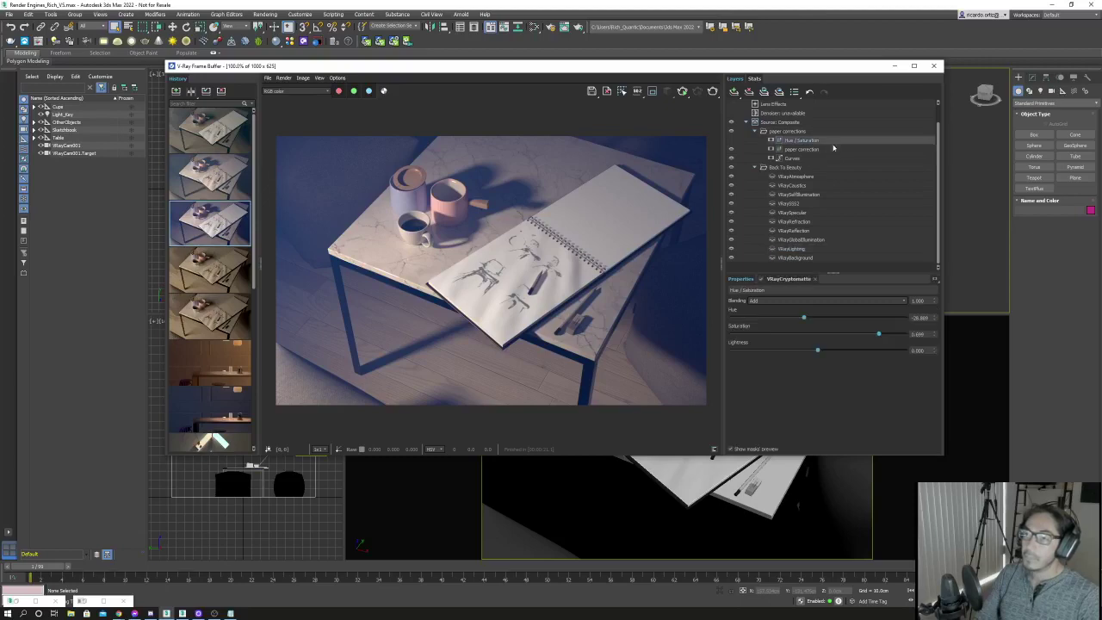
{"action": "left_click", "coordinate": [732, 142]}
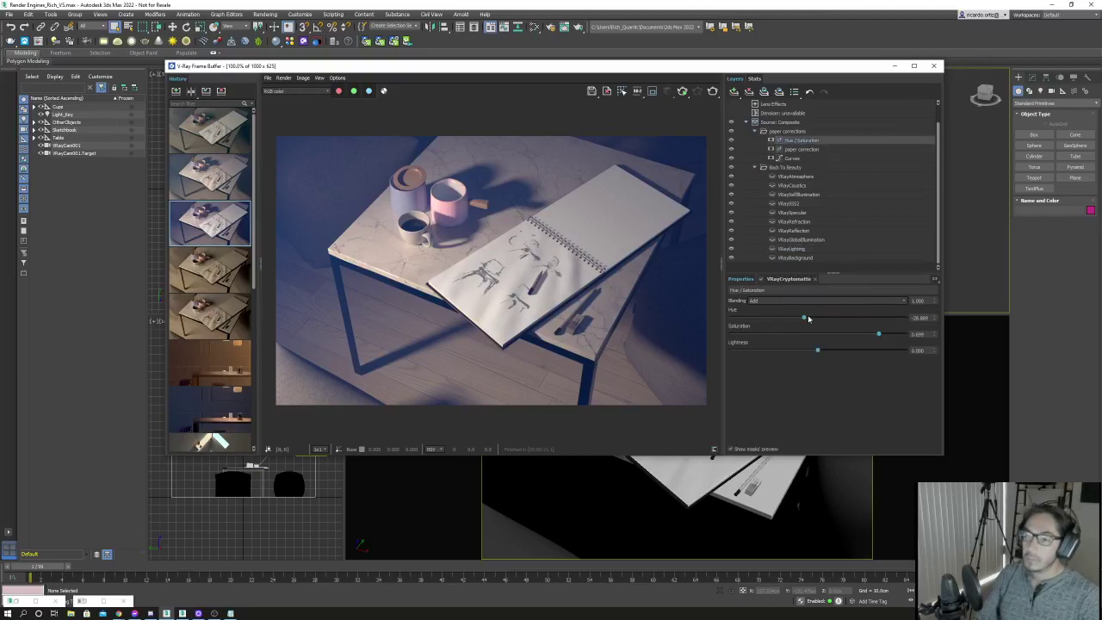
{"action": "mouse_move", "coordinate": [804, 318]}
{"action": "left_mouse_down"}
{"action": "mouse_move", "coordinate": [863, 318]}
{"action": "mouse_move", "coordinate": [794, 353]}
{"action": "mouse_move", "coordinate": [782, 346]}
{"action": "mouse_move", "coordinate": [807, 353]}
{"action": "left_mouse_up"}
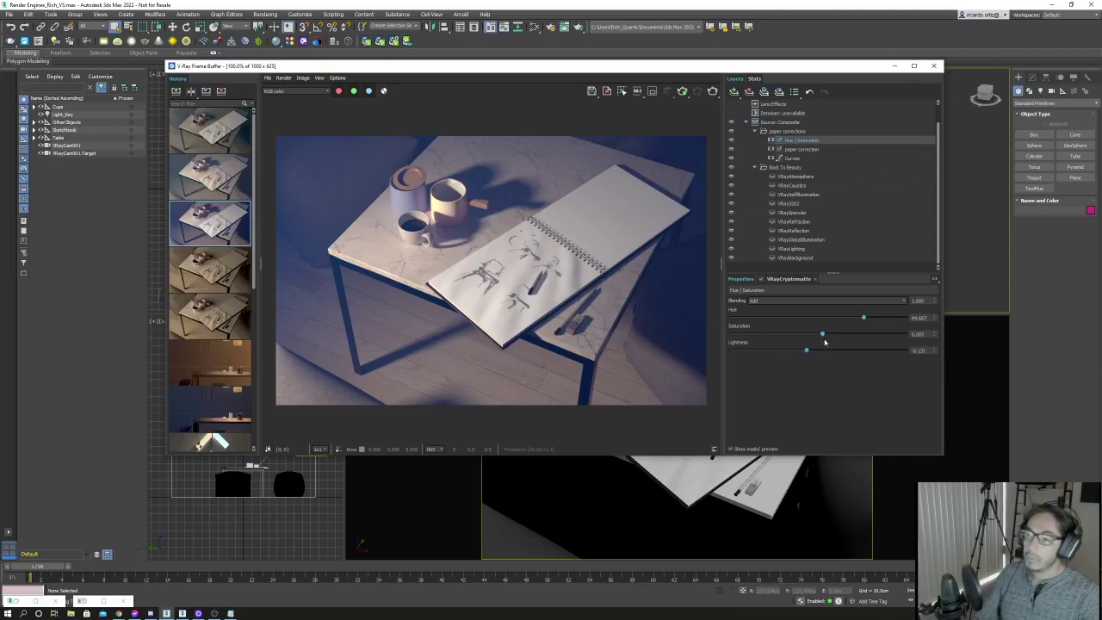
{"action": "left_click_drag", "start_coordinate": [863, 318], "coordinate": [865, 318]}
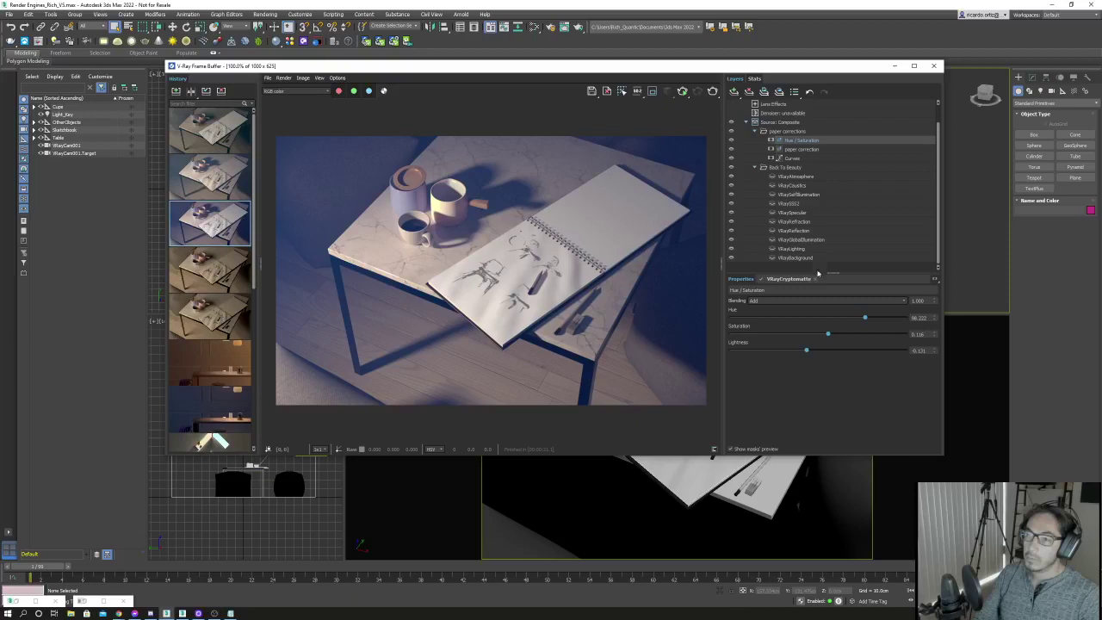
{"action": "left_click", "coordinate": [731, 176]}
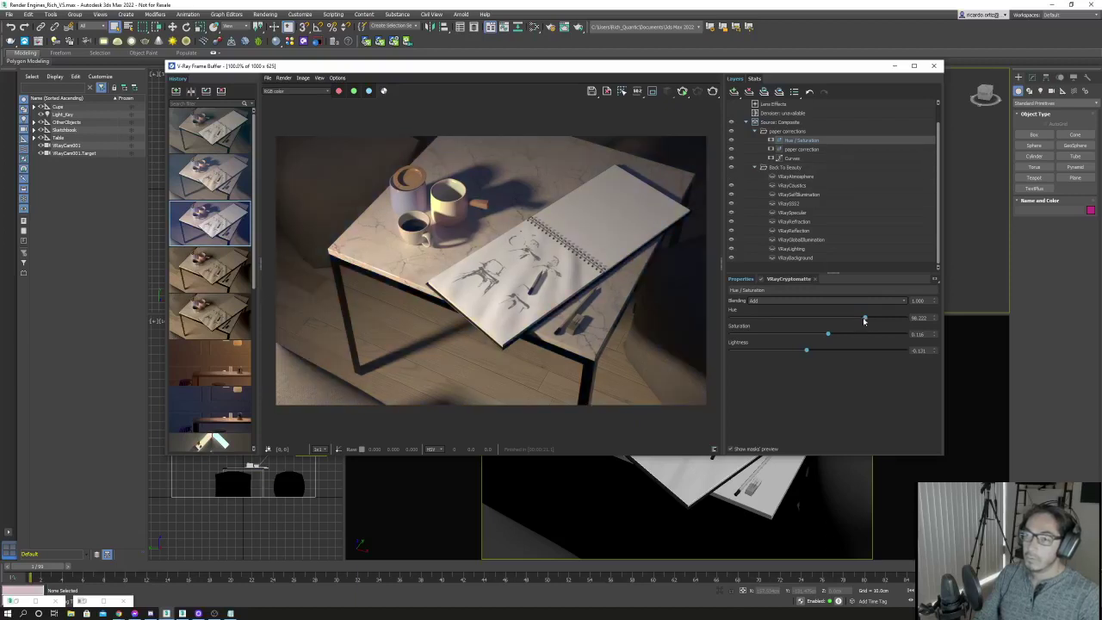
{"action": "left_click_drag", "start_coordinate": [878, 318], "coordinate": [797, 320]}
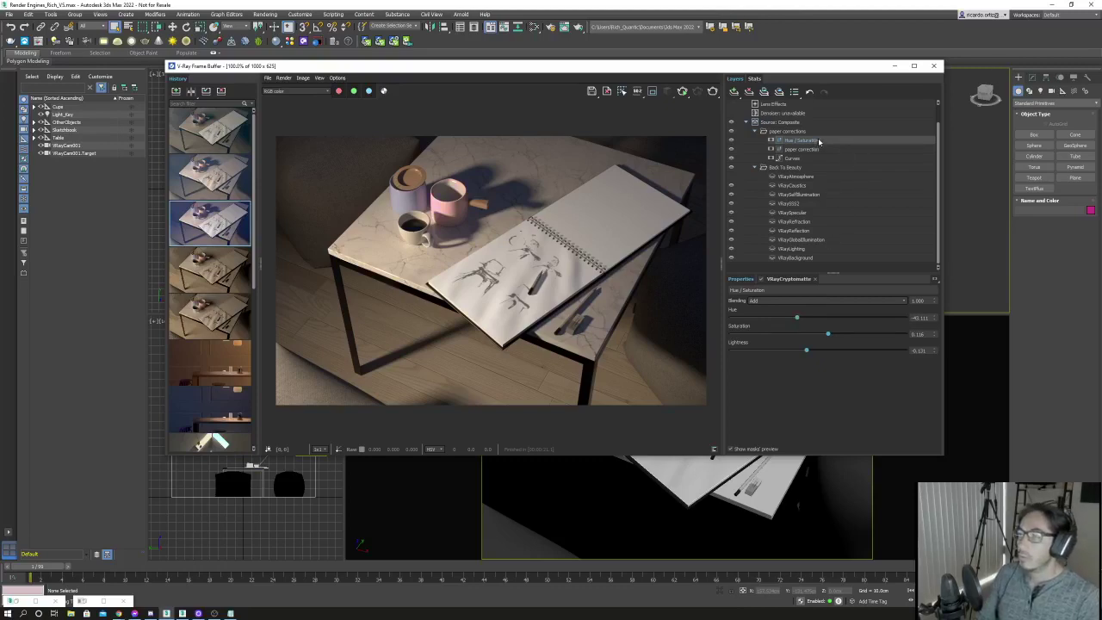
{"action": "left_click", "coordinate": [731, 140]}
{"action": "left_click", "coordinate": [731, 140]}
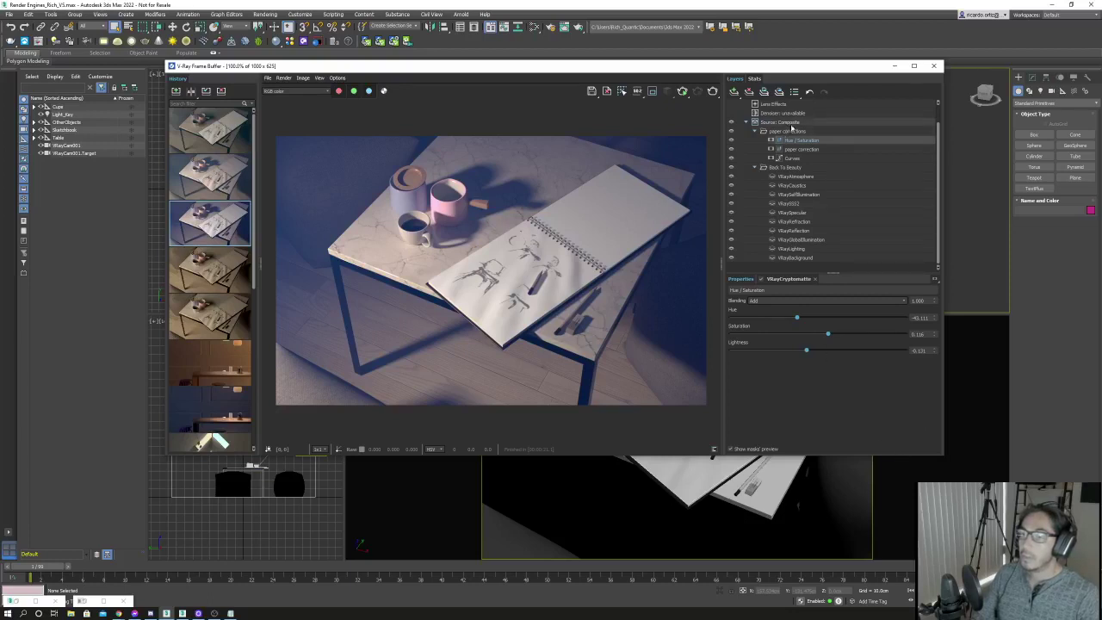
Switch Source: Composite between RGB and Composite twice, ending on Composite, and enlarge the layer list.
{"action": "left_click", "coordinate": [779, 122]}
{"action": "left_click", "coordinate": [760, 290]}
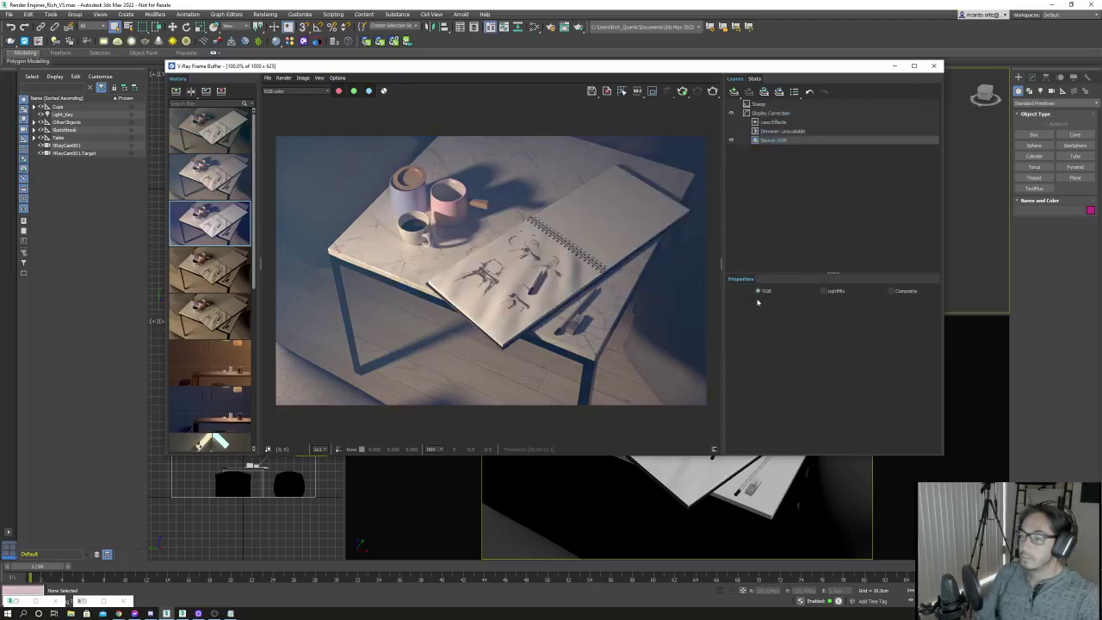
{"action": "left_click", "coordinate": [892, 292]}
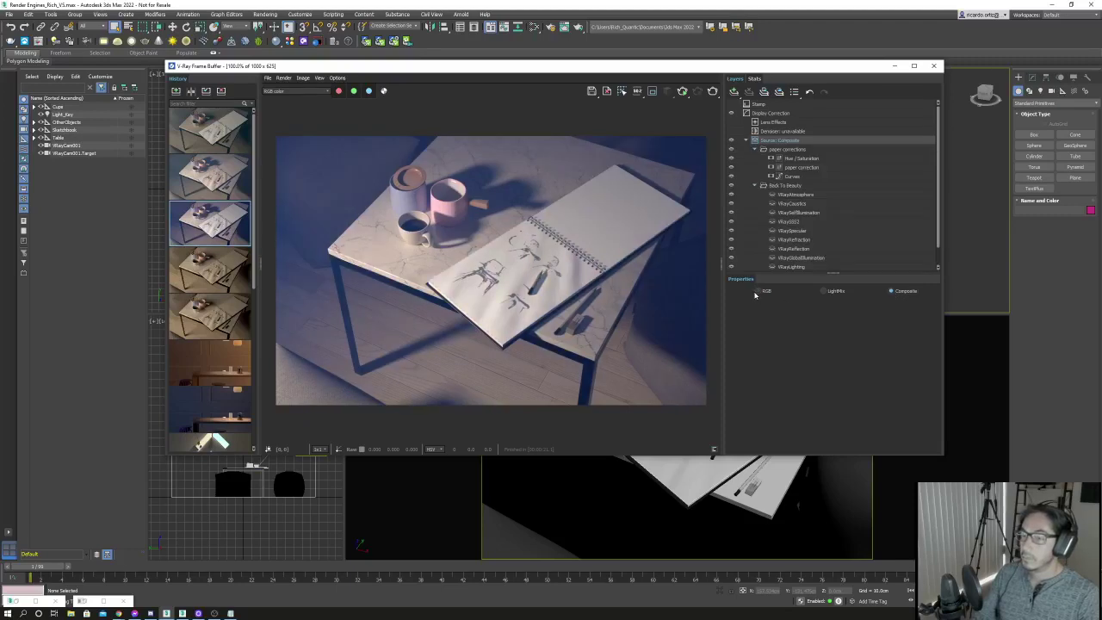
{"action": "left_click", "coordinate": [758, 292]}
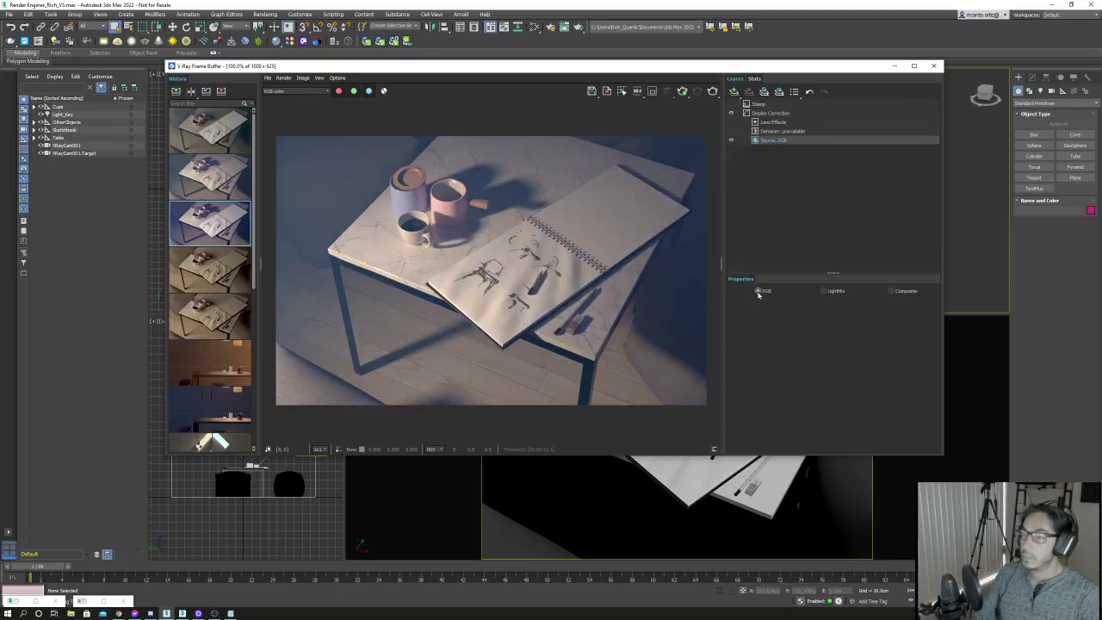
{"action": "left_click", "coordinate": [892, 292]}
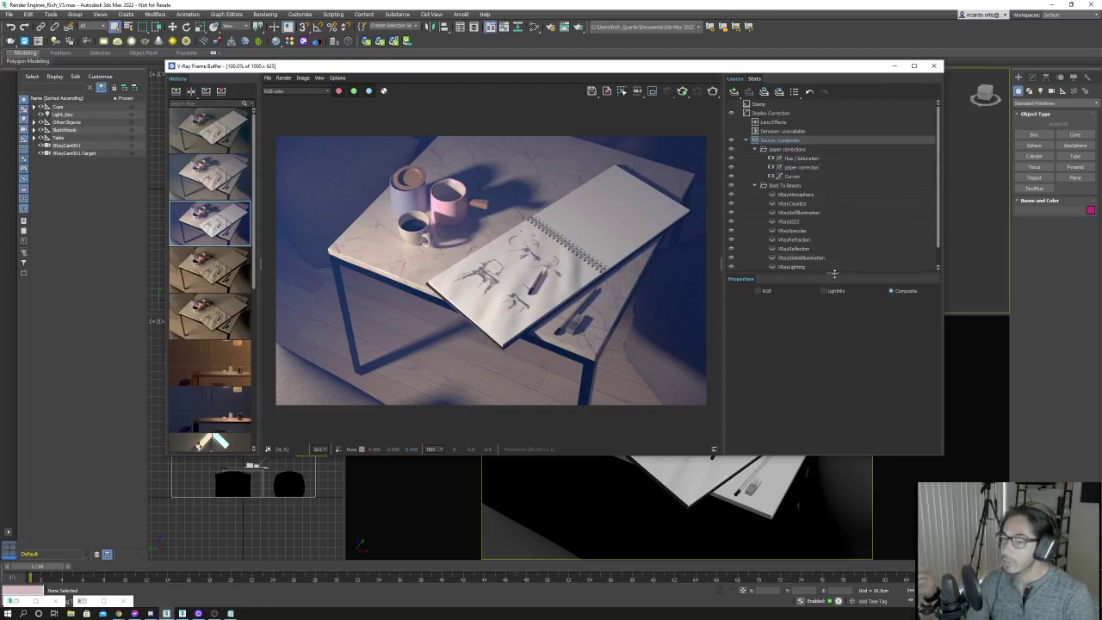
{"action": "left_click_drag", "start_coordinate": [833, 274], "coordinate": [832, 314]}
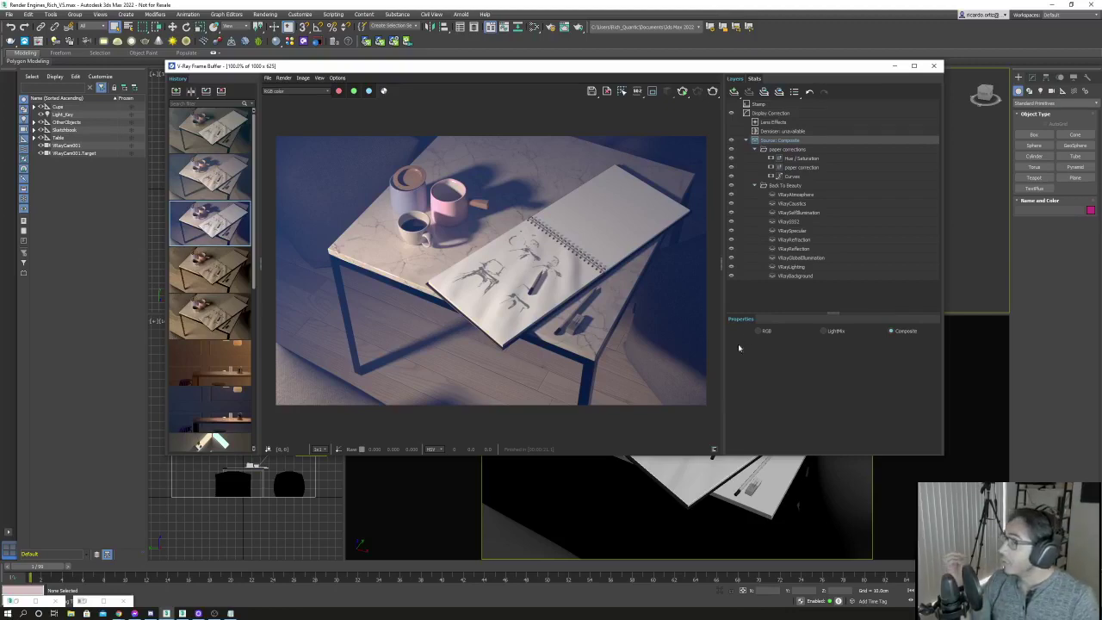
{"action": "left_click", "coordinate": [297, 91]}
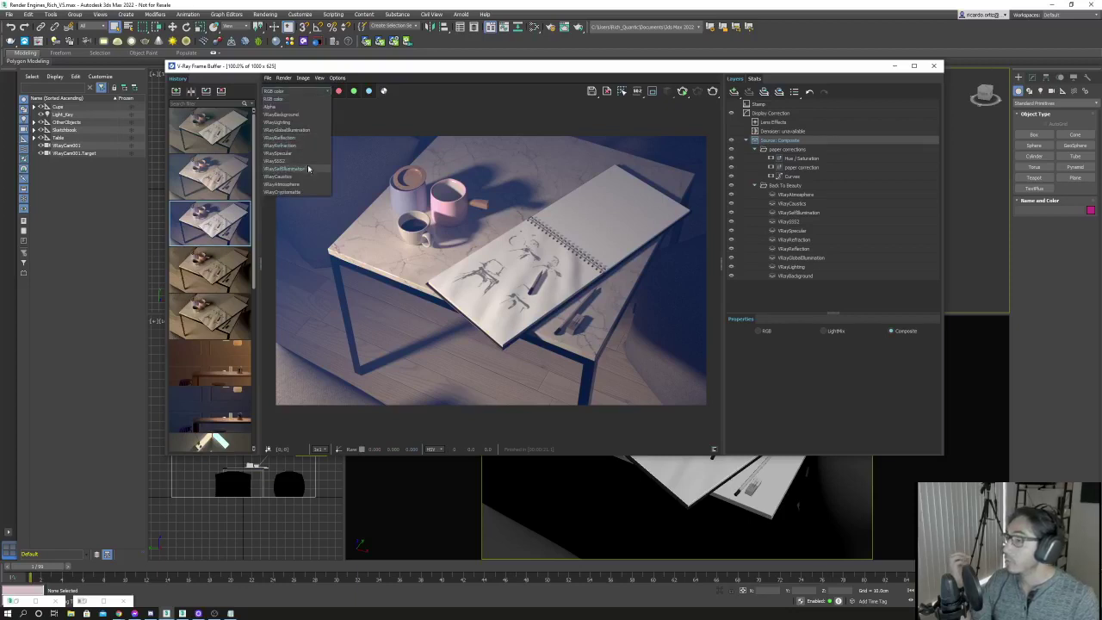
{"action": "left_click", "coordinate": [314, 115]}
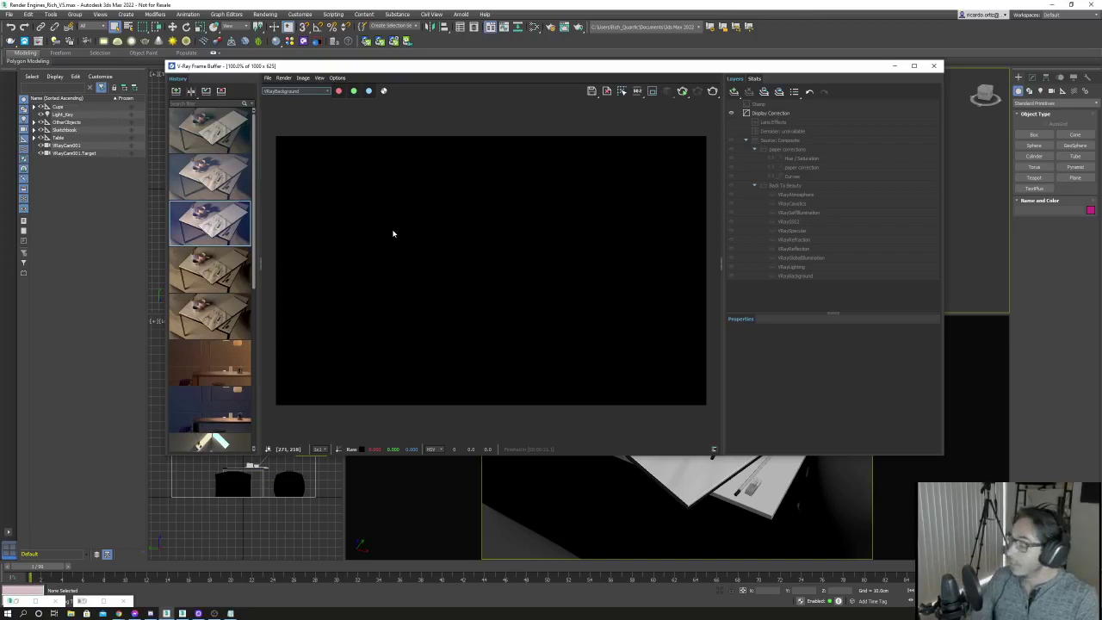
{"action": "left_click", "coordinate": [312, 92]}
{"action": "left_click", "coordinate": [293, 100]}
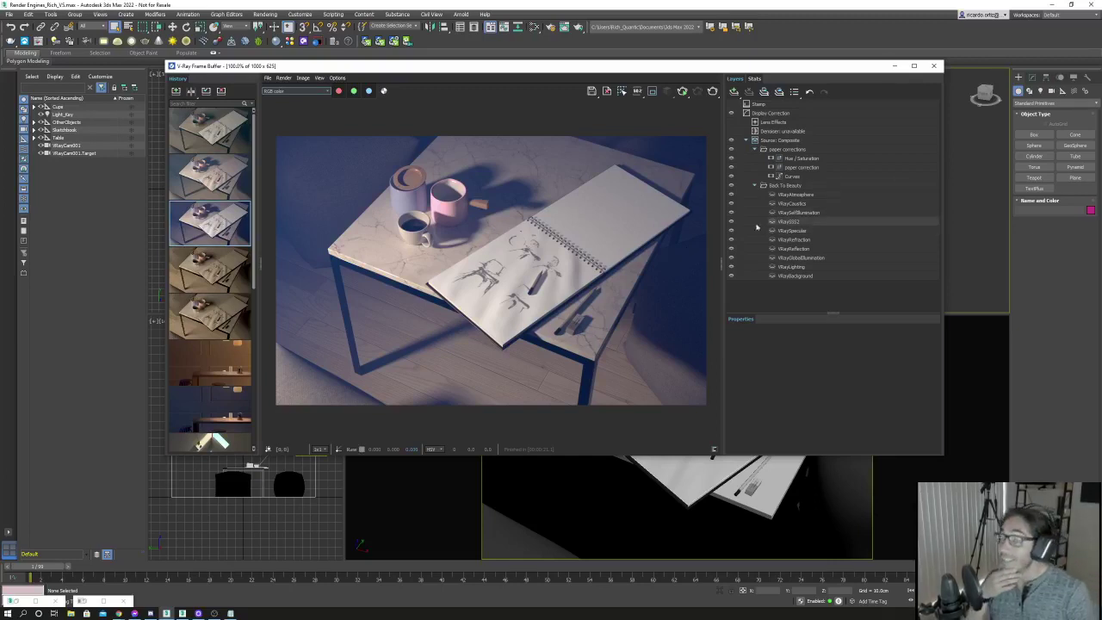
{"action": "left_click", "coordinate": [825, 142]}
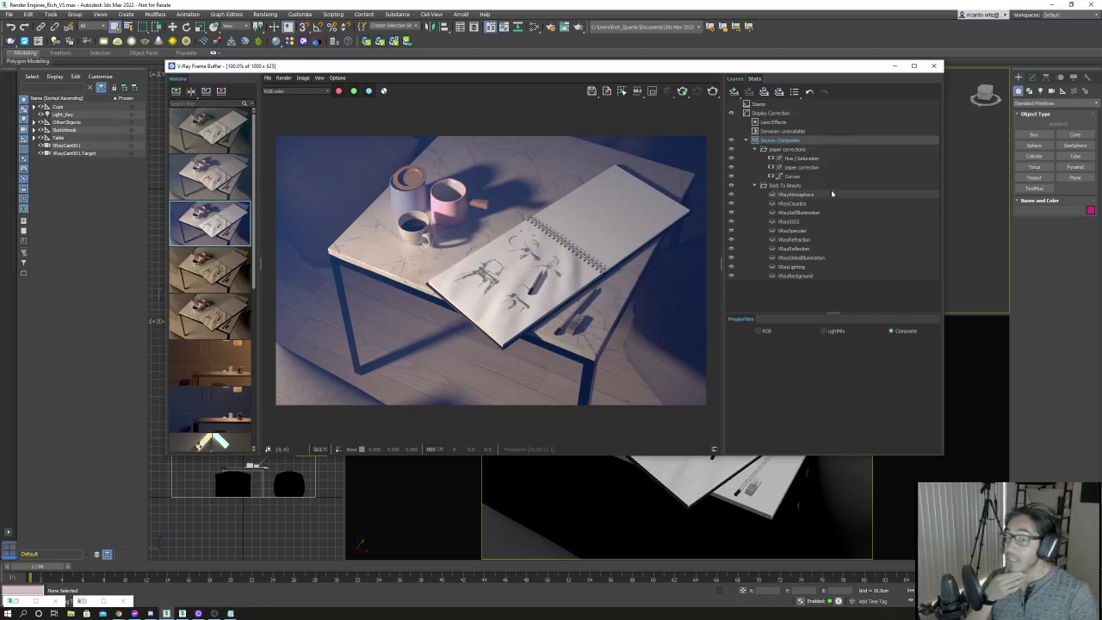
Create a new Background layer in Back To Beauty and browse for its Image file.
{"action": "left_click", "coordinate": [832, 186]}
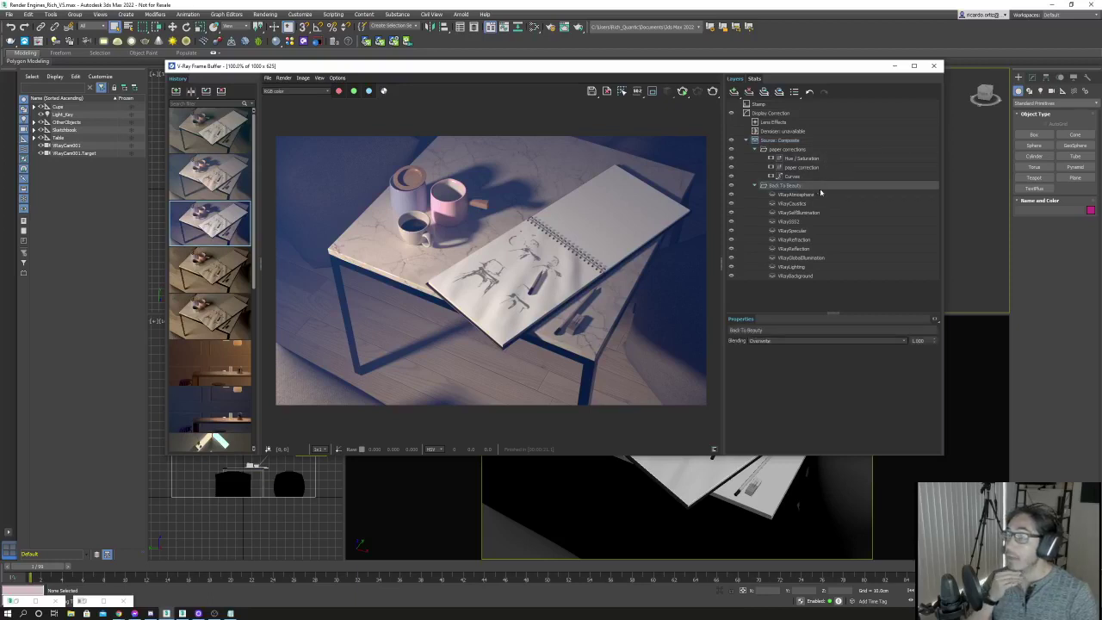
{"action": "right_click", "coordinate": [819, 183]}
{"action": "mouse_move", "coordinate": [840, 238]}
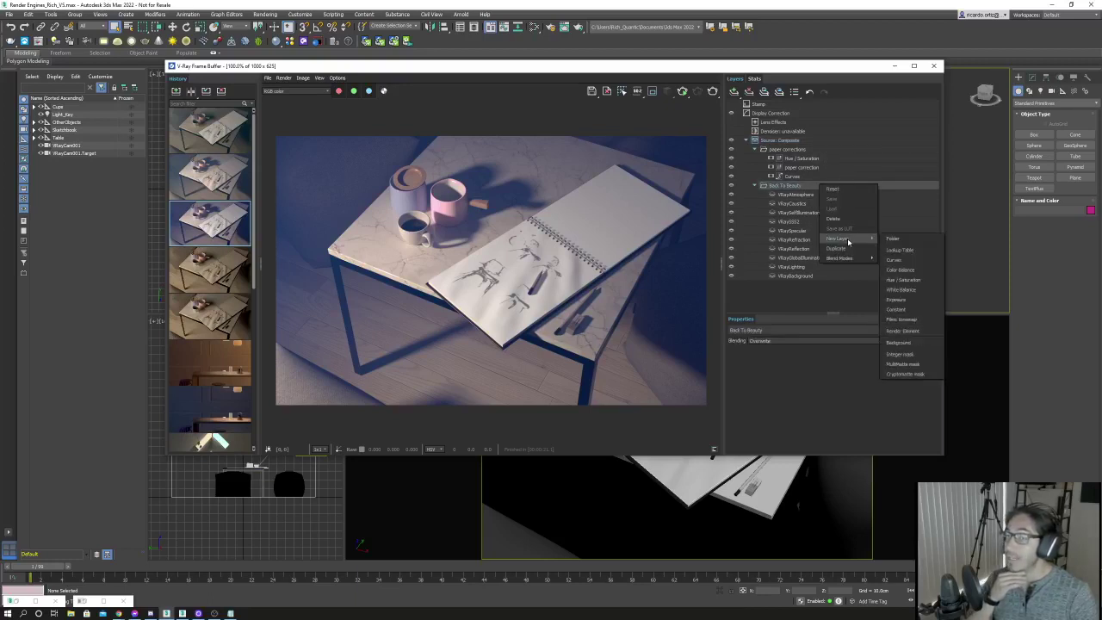
{"action": "left_click", "coordinate": [915, 344]}
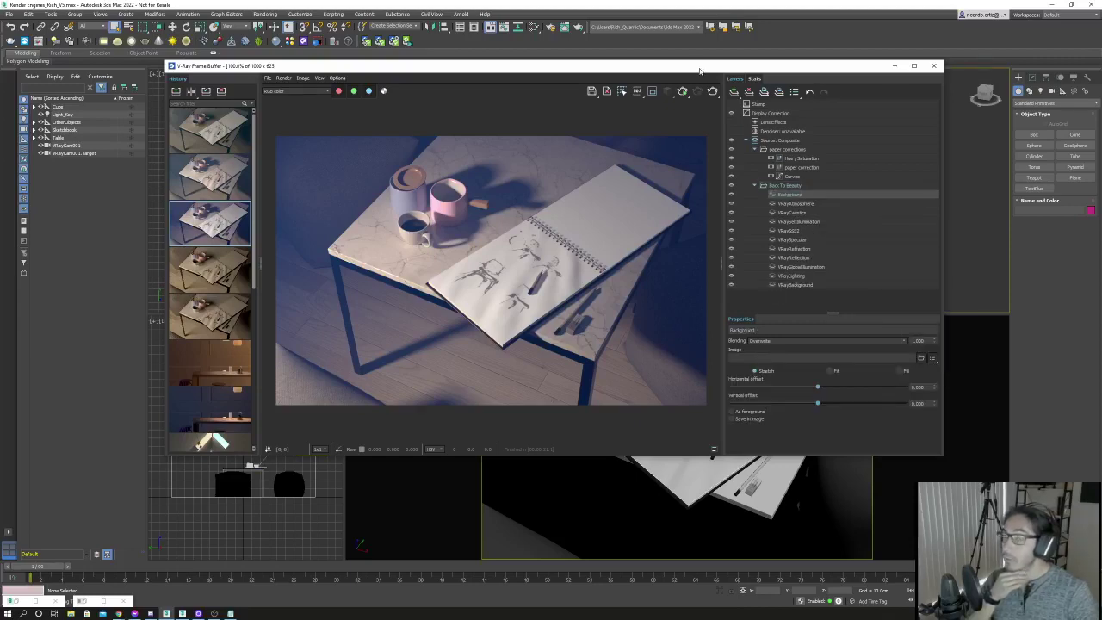
{"action": "left_click_drag", "start_coordinate": [700, 72], "coordinate": [620, 56]}
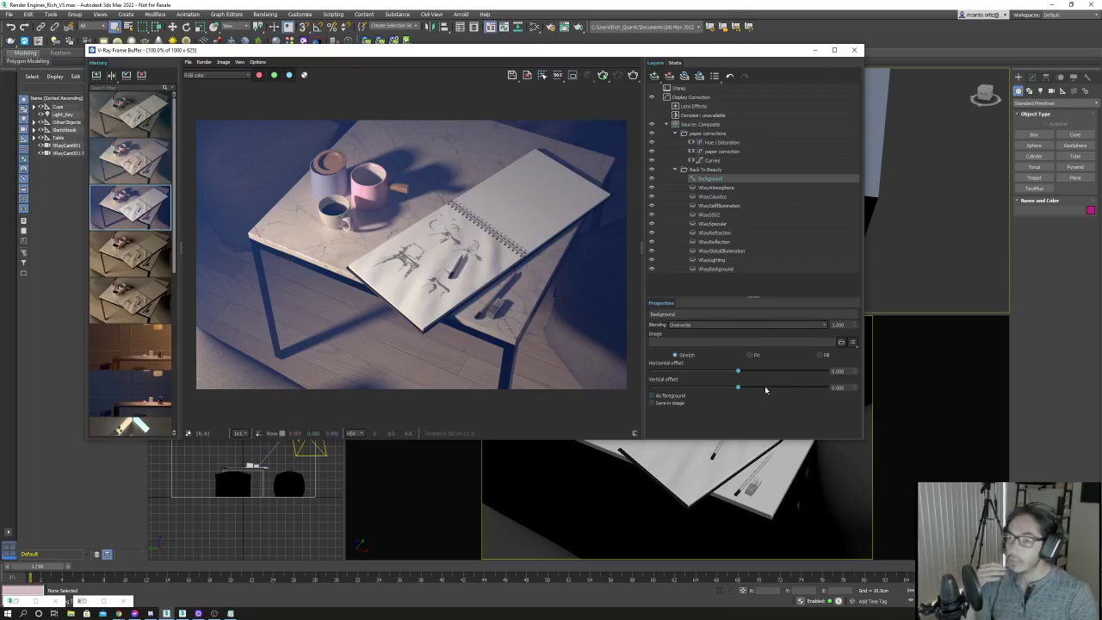
{"action": "left_click", "coordinate": [842, 343]}
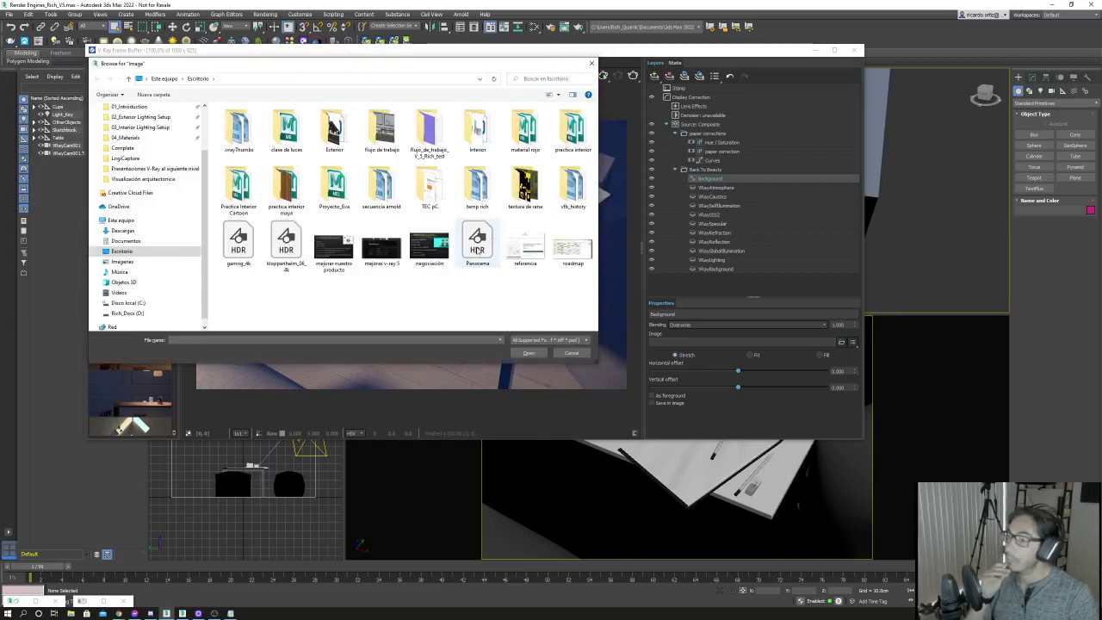
Load Panorama.hdr as the background image, preview As foreground, then switch it back off.
{"action": "left_click", "coordinate": [478, 250]}
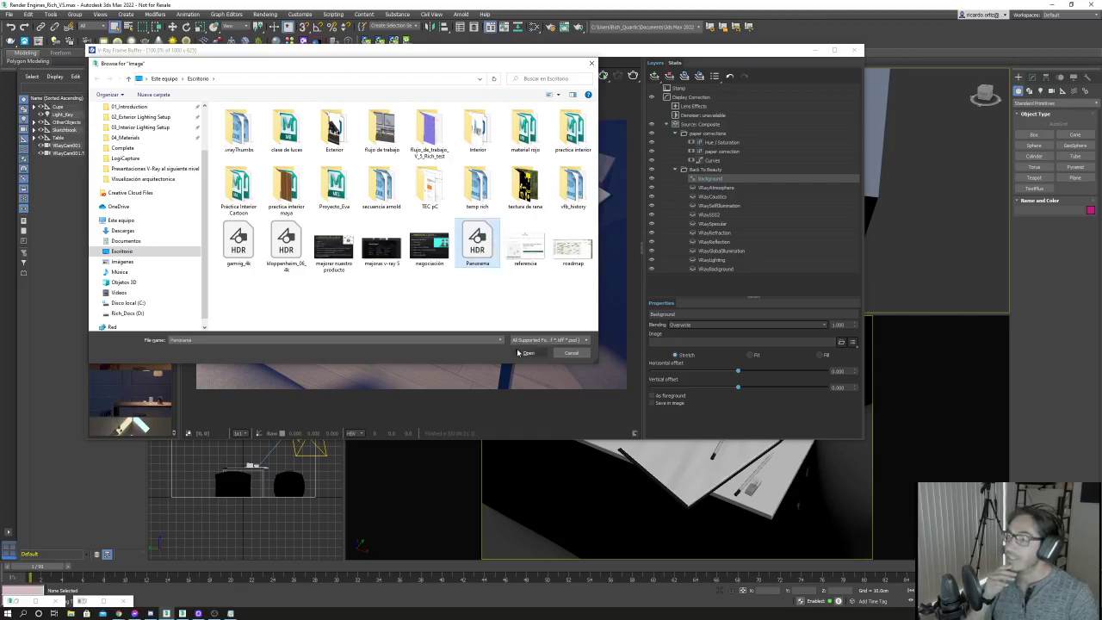
{"action": "left_click", "coordinate": [519, 353]}
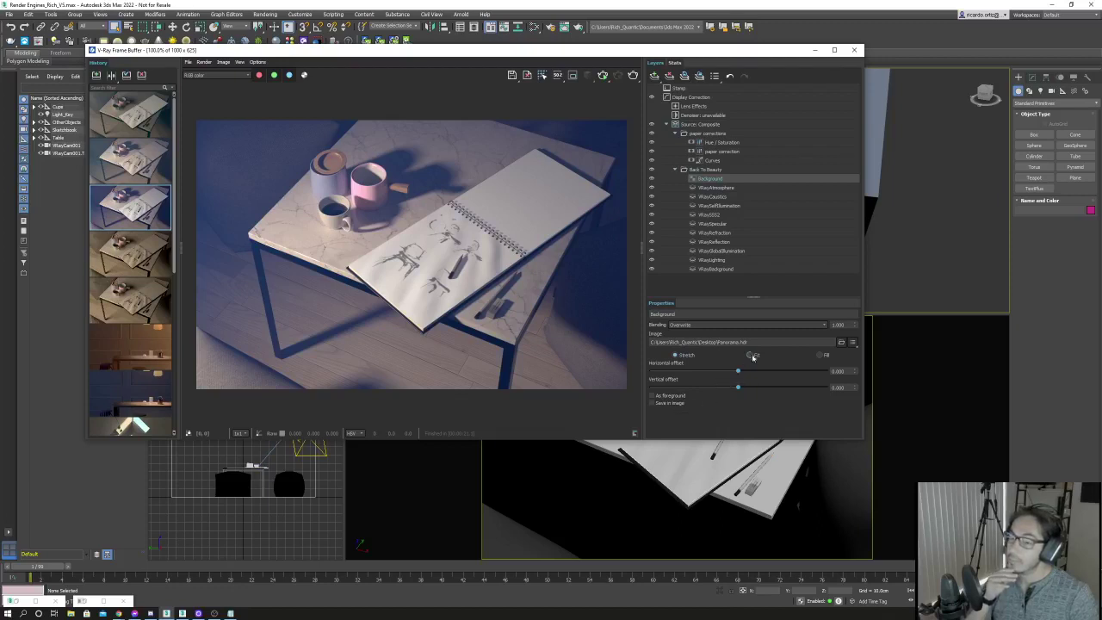
{"action": "left_click", "coordinate": [652, 161]}
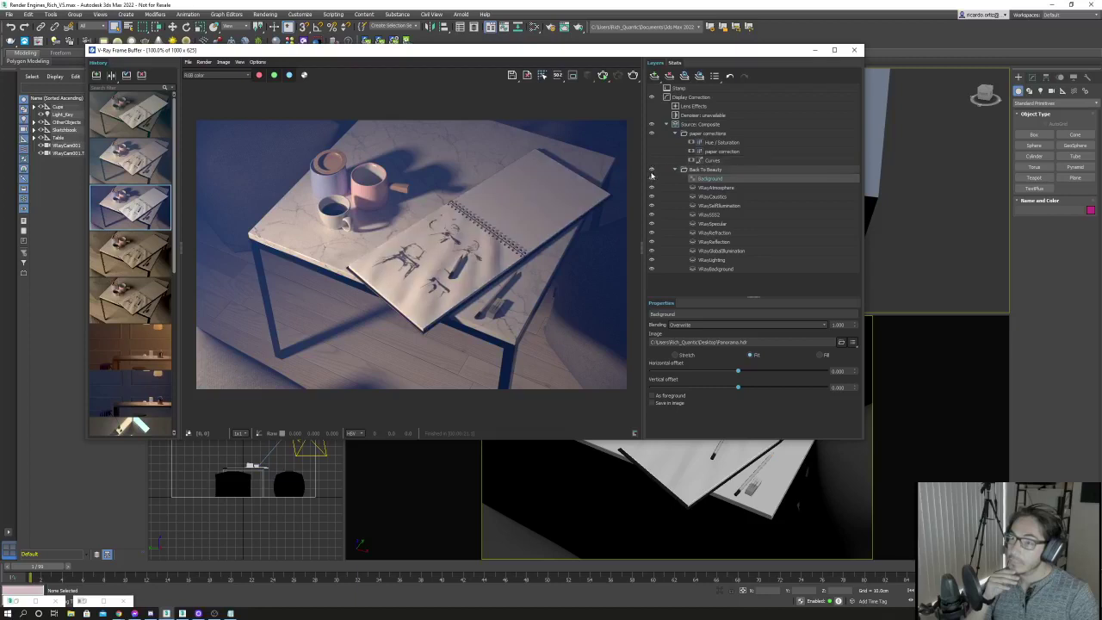
{"action": "left_click", "coordinate": [652, 176]}
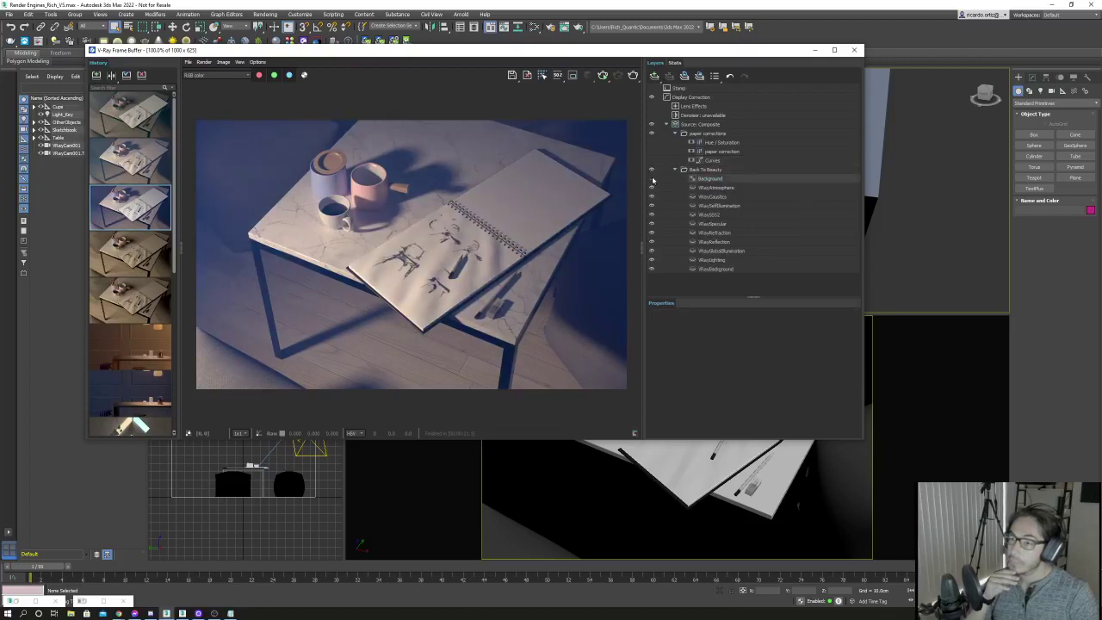
{"action": "left_click", "coordinate": [728, 179]}
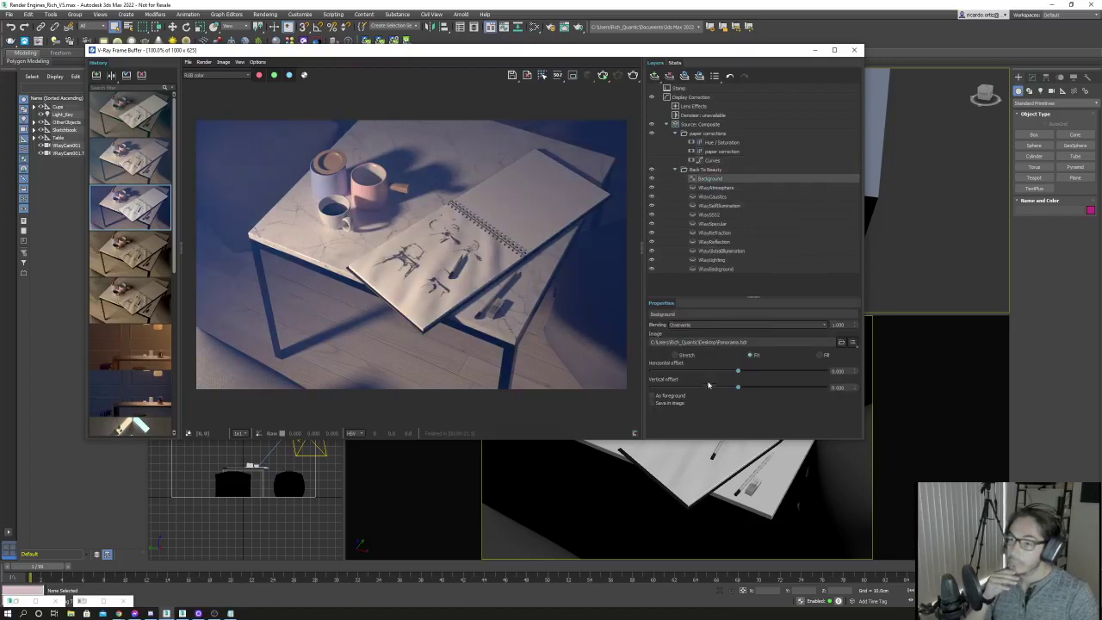
{"action": "left_click", "coordinate": [653, 396]}
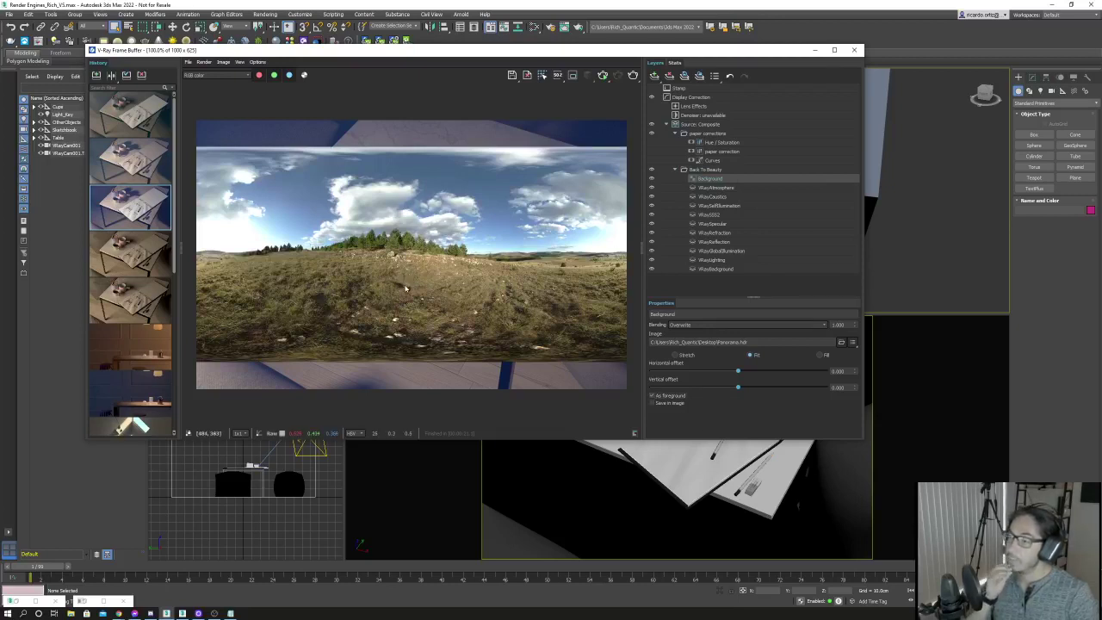
{"action": "left_click", "coordinate": [653, 397]}
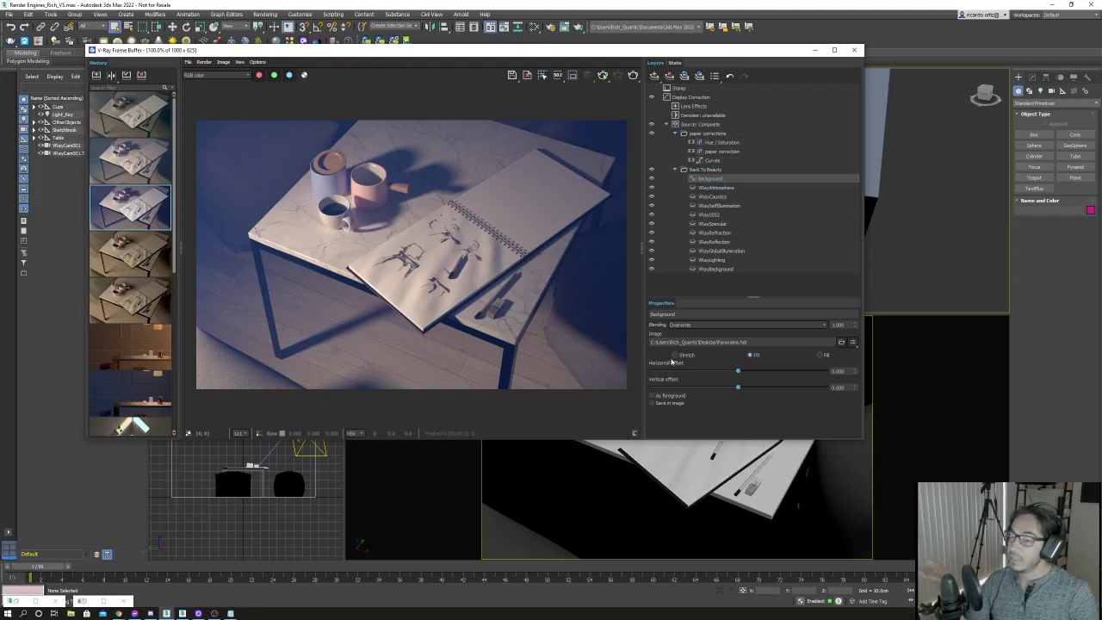
Hide the floor plane, boxes and backdrop wall behind the table.
{"action": "mouse_move", "coordinate": [430, 49]}
{"action": "left_mouse_down"}
{"action": "mouse_move", "coordinate": [350, 315]}
{"action": "mouse_move", "coordinate": [366, 278]}
{"action": "left_mouse_up"}
{"action": "left_click", "coordinate": [813, 250]}
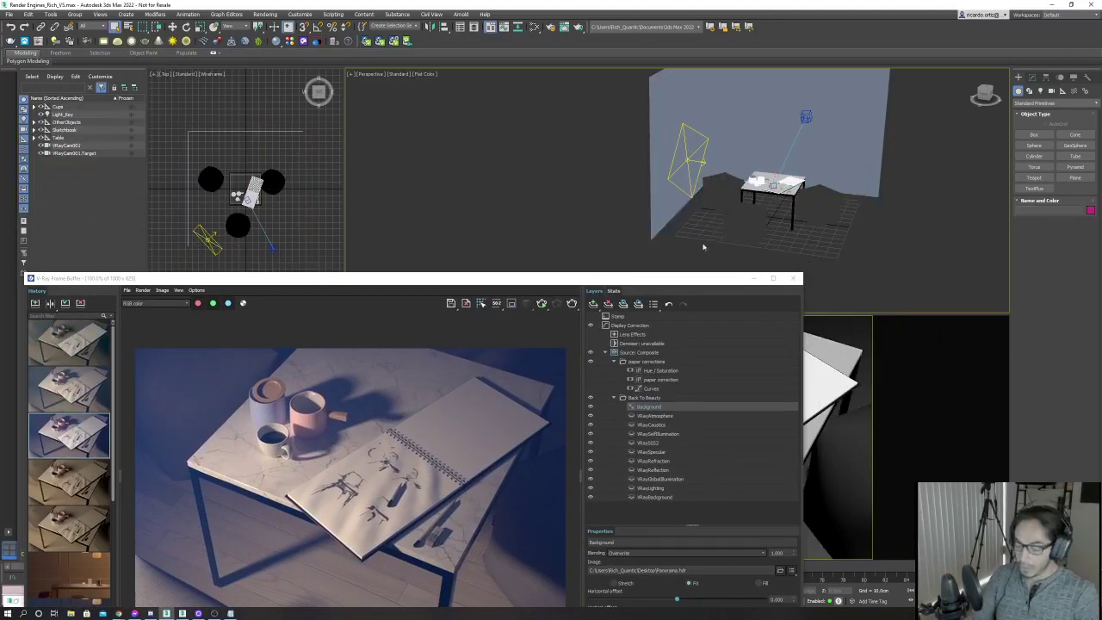
{"action": "left_click", "coordinate": [649, 205]}
{"action": "key", "text": "Delete"}
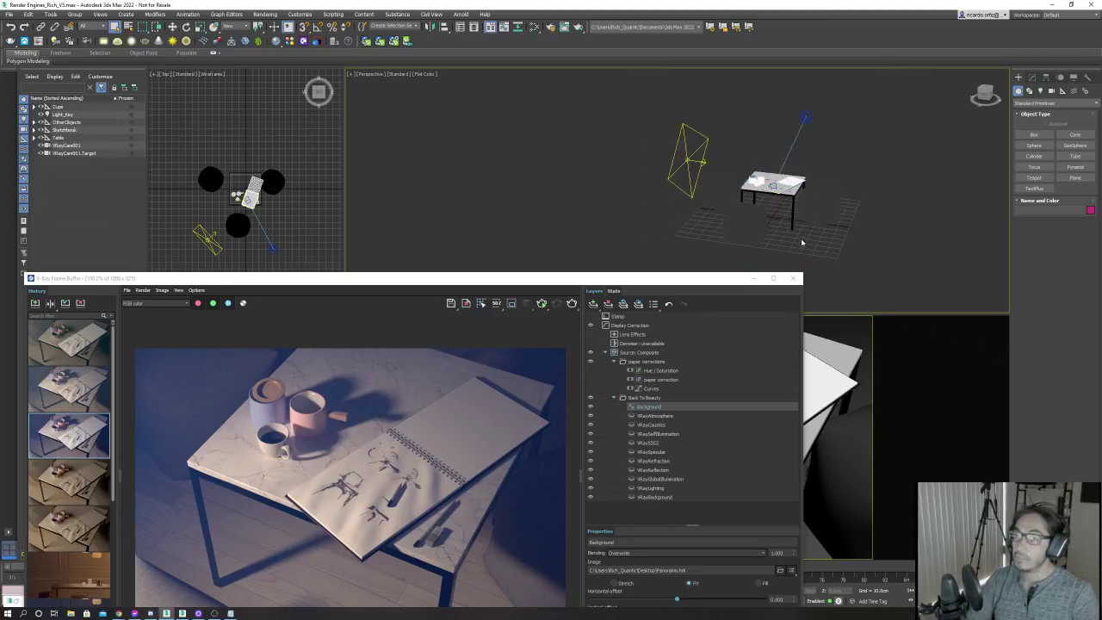
Start a new render, stop it, and close the V-Ray Frame Buffer.
{"action": "left_click_drag", "start_coordinate": [505, 278], "coordinate": [633, 101]}
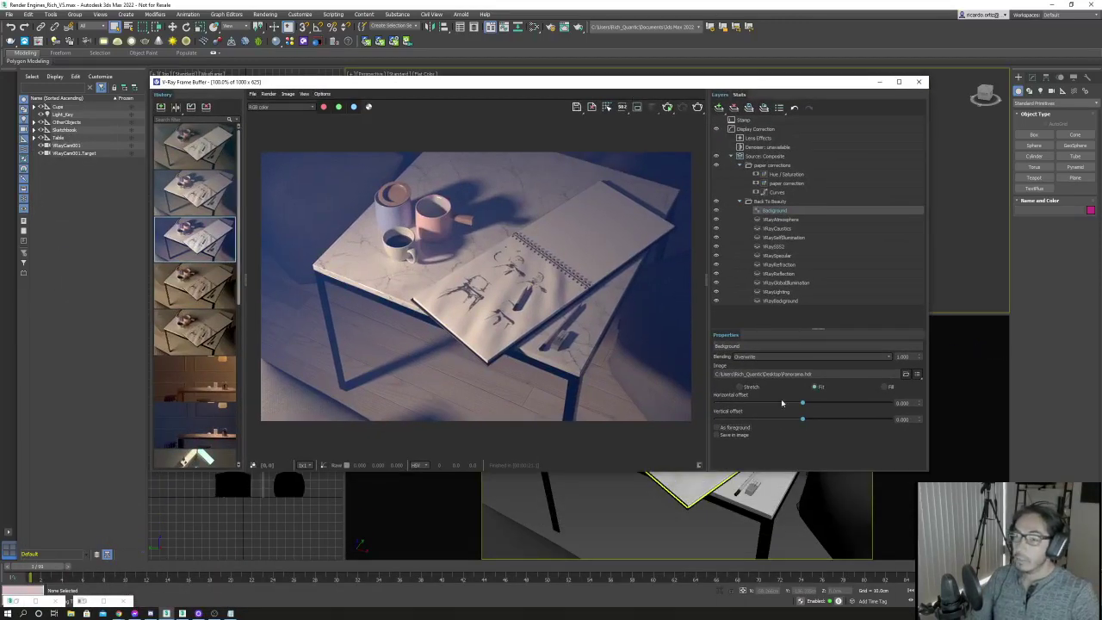
{"action": "left_click_drag", "start_coordinate": [557, 87], "coordinate": [545, 68]}
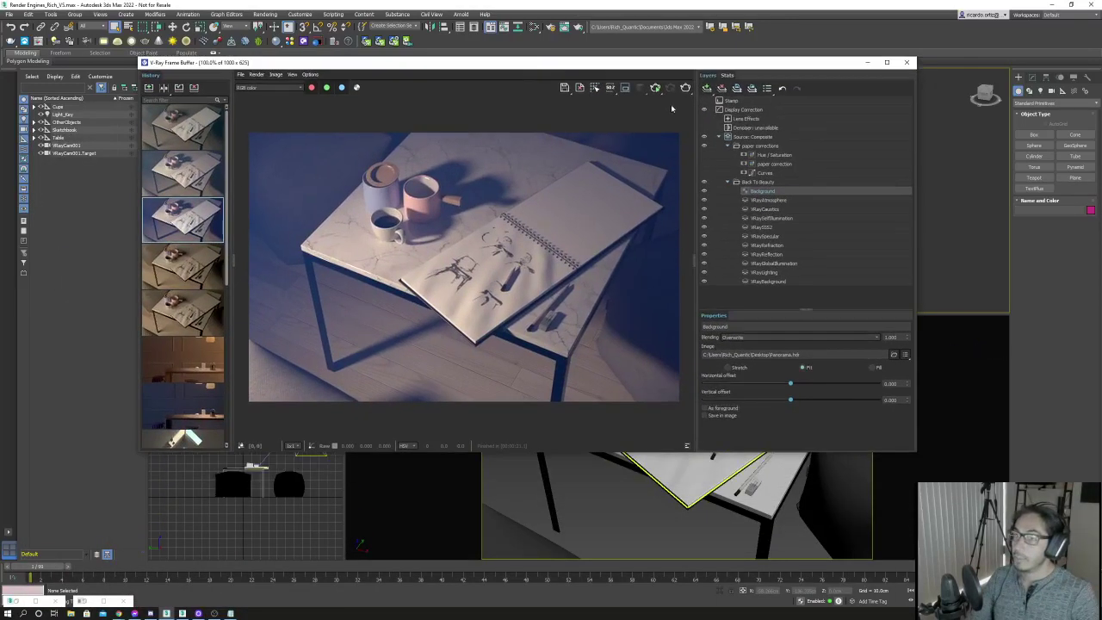
{"action": "left_click", "coordinate": [686, 87]}
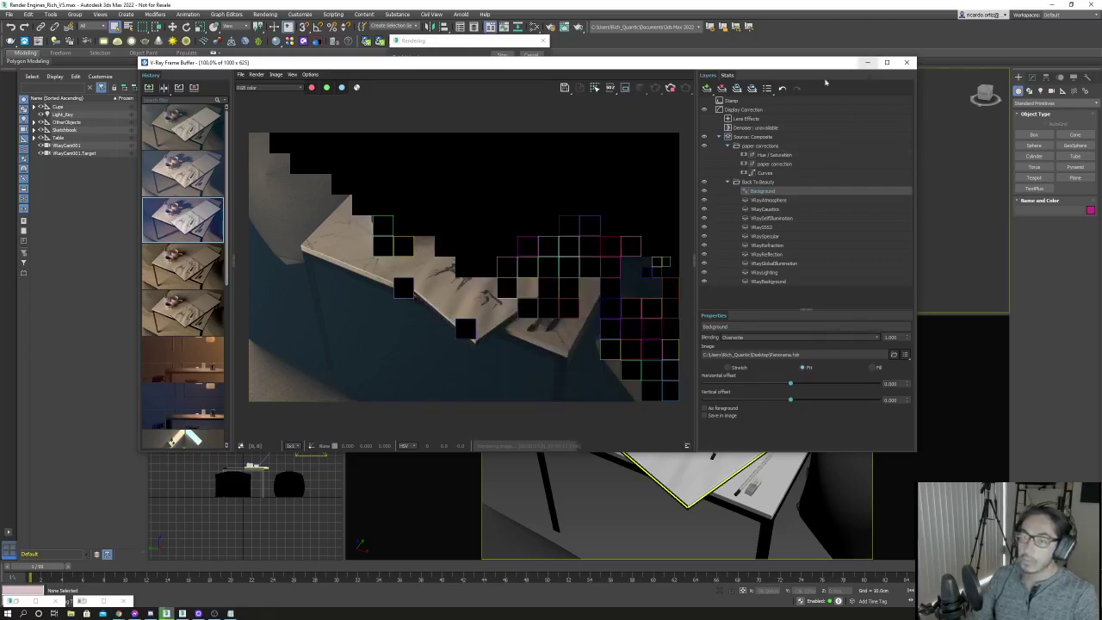
{"action": "left_click", "coordinate": [670, 87]}
{"action": "left_click", "coordinate": [907, 62]}
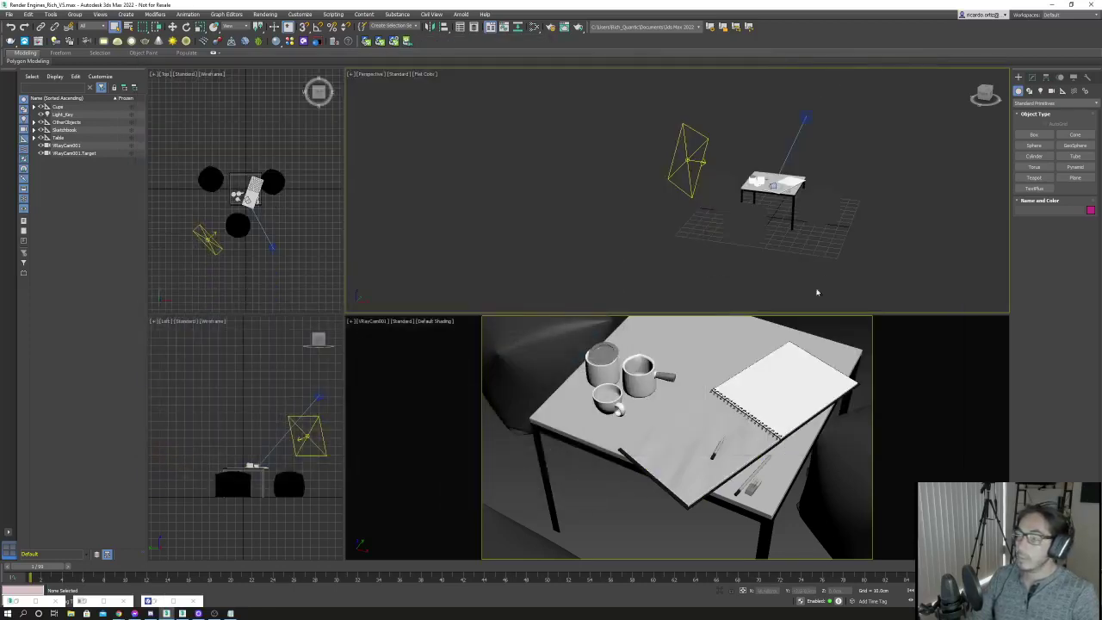
Unhide all objects from the quad menu, then hide the pouf Pouf_01.
{"action": "left_click", "coordinate": [627, 544]}
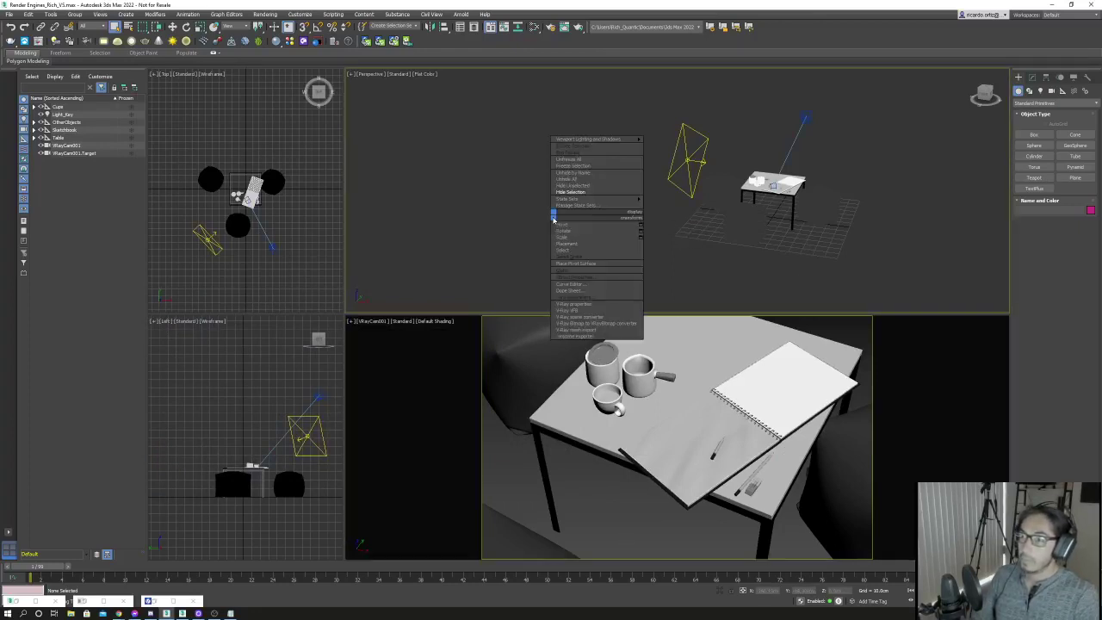
{"action": "right_click", "coordinate": [552, 215]}
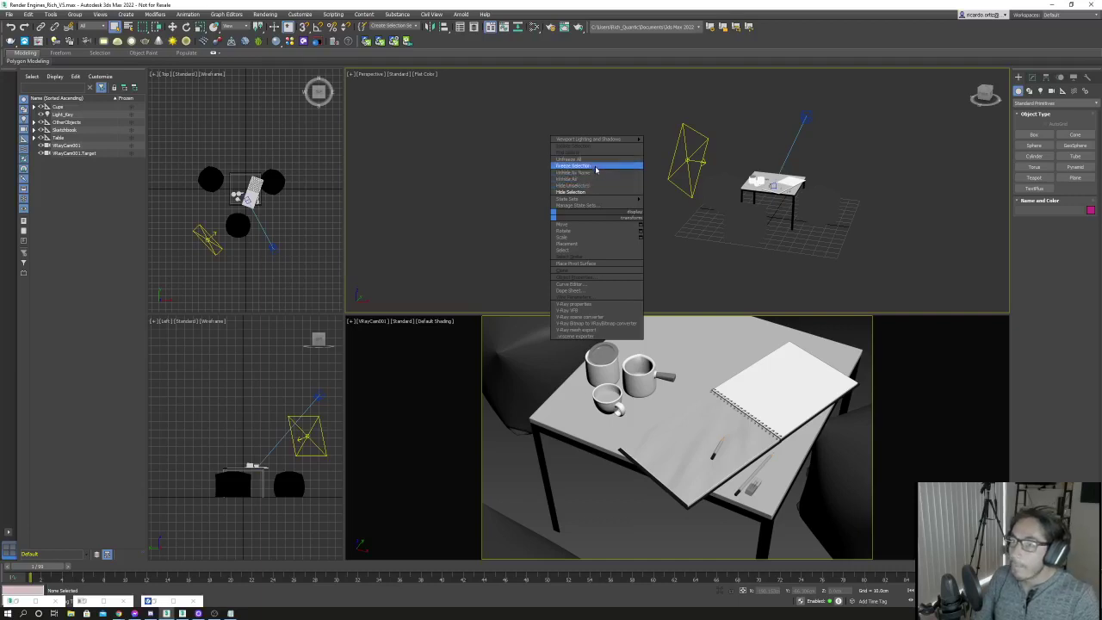
{"action": "left_click", "coordinate": [596, 159]}
{"action": "left_click", "coordinate": [504, 483]}
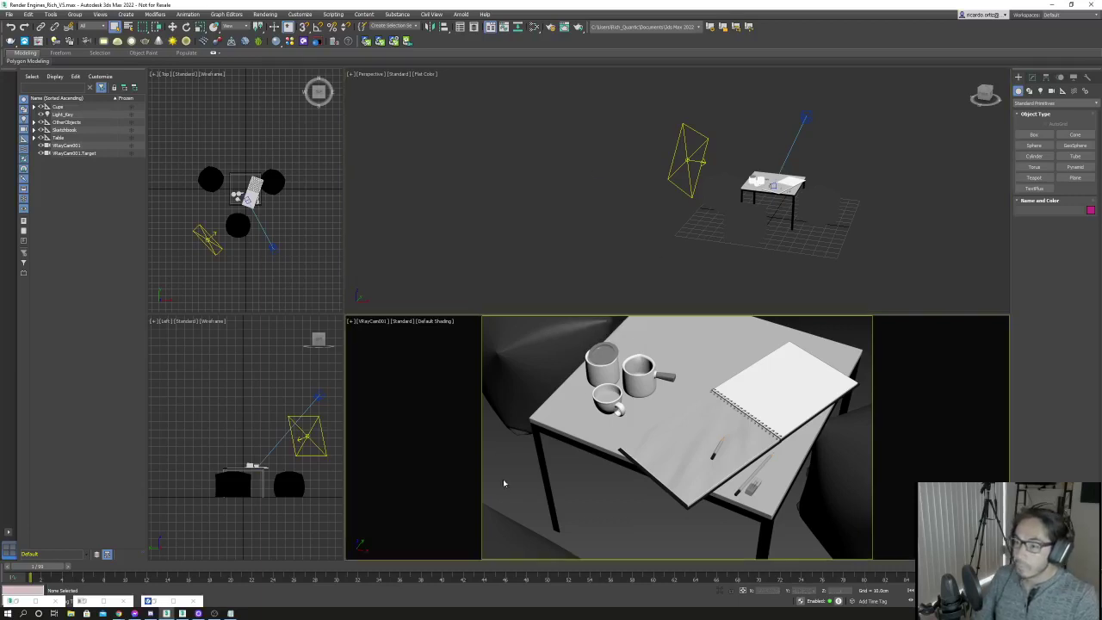
{"action": "left_click", "coordinate": [502, 524]}
{"action": "key", "text": "Delete"}
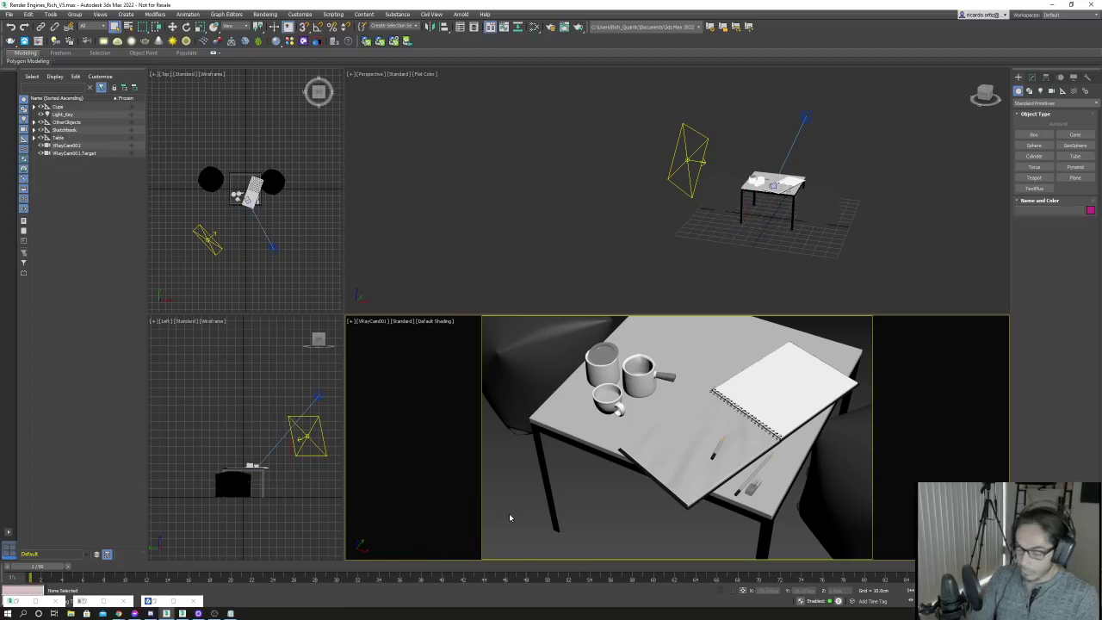
Make the camera viewport active and restart a render of the VRayCam view.
{"action": "left_click", "coordinate": [604, 267]}
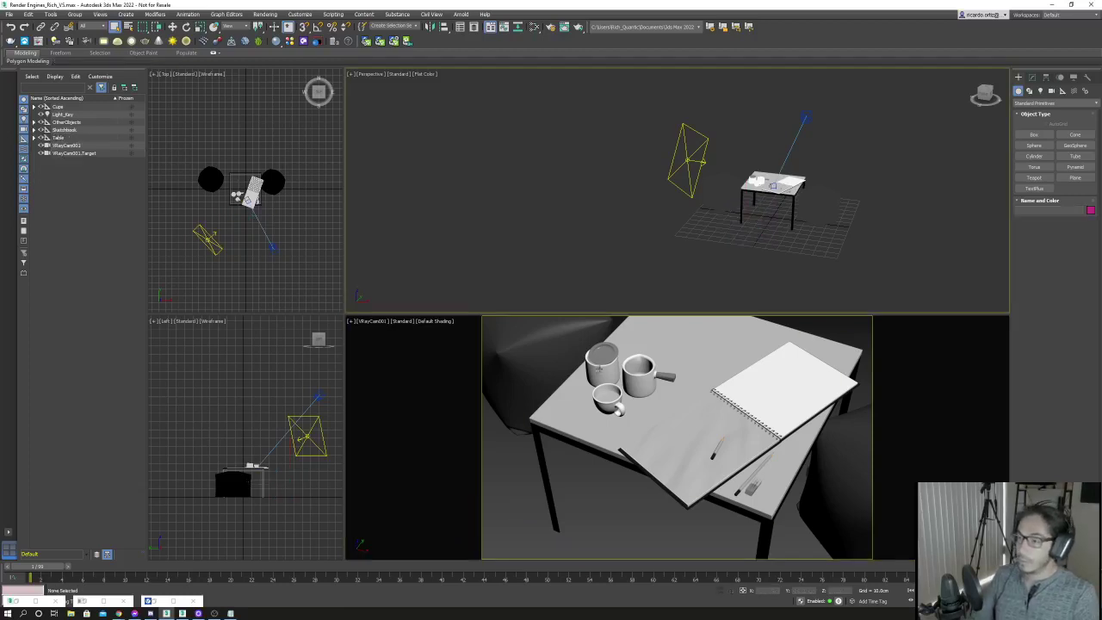
{"action": "left_click", "coordinate": [523, 500]}
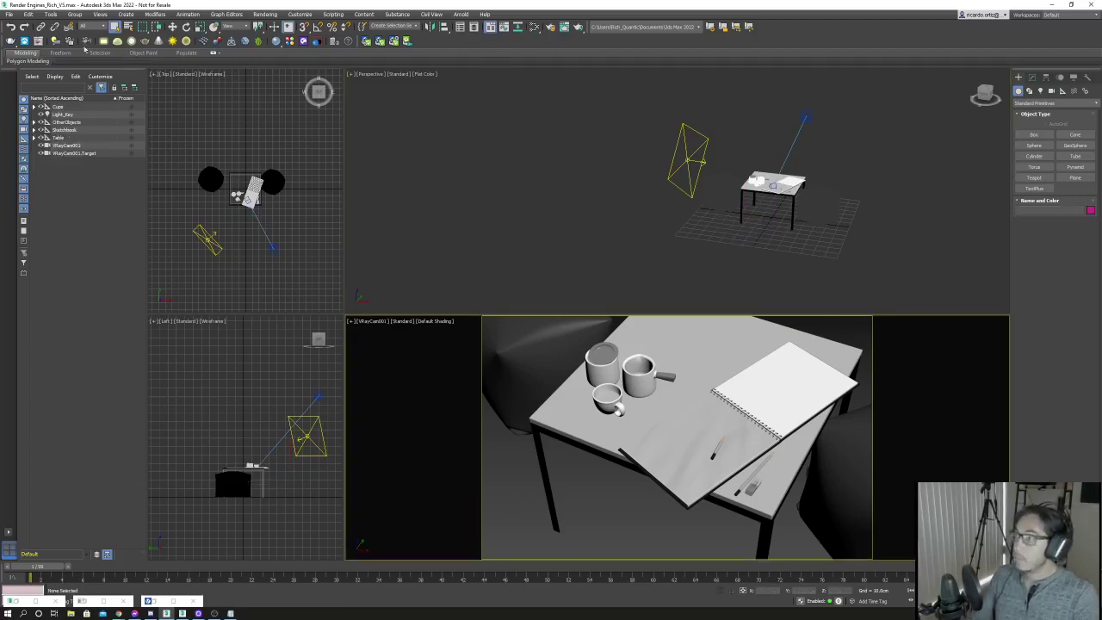
{"action": "left_click", "coordinate": [38, 42]}
{"action": "left_click", "coordinate": [685, 88]}
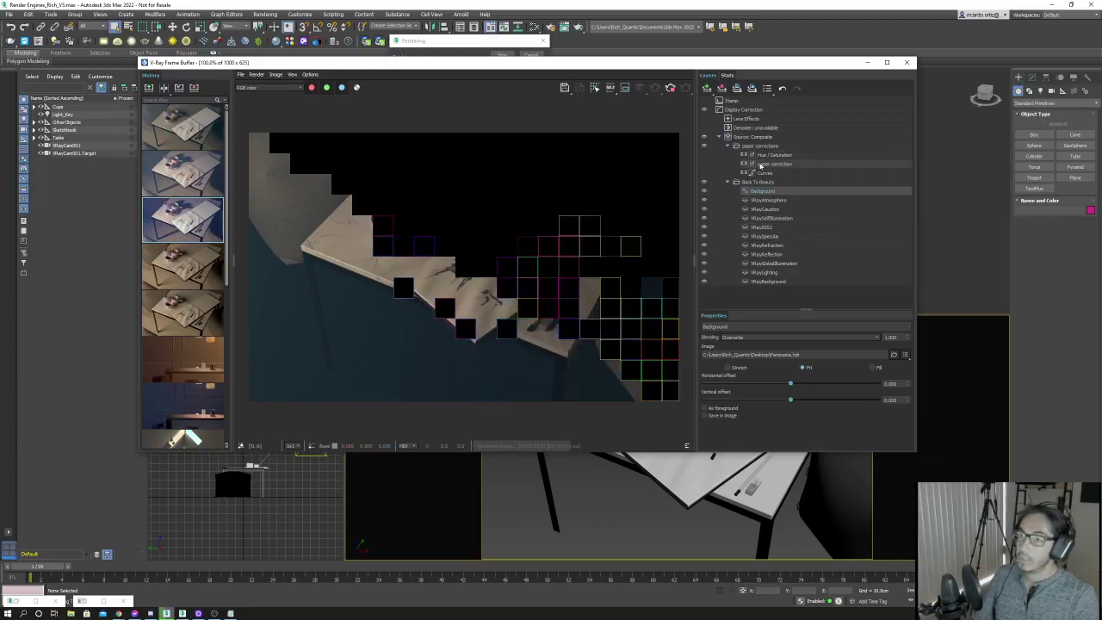
Toggle As foreground on the Background layer, then compare the Alpha channel against RGB color.
{"action": "left_click", "coordinate": [705, 200]}
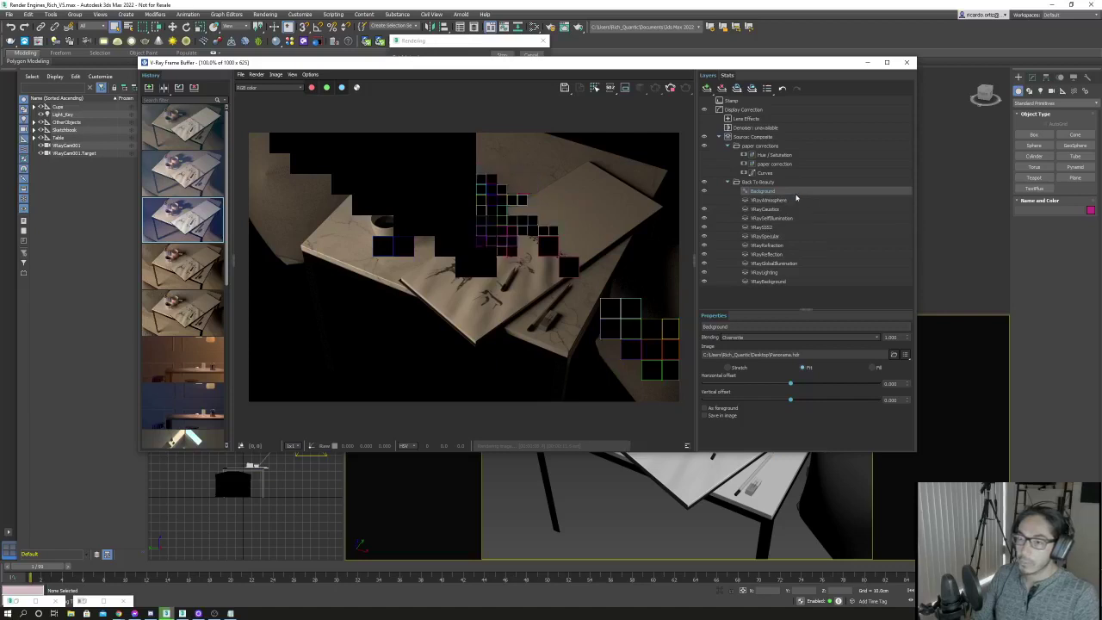
{"action": "left_click", "coordinate": [706, 408]}
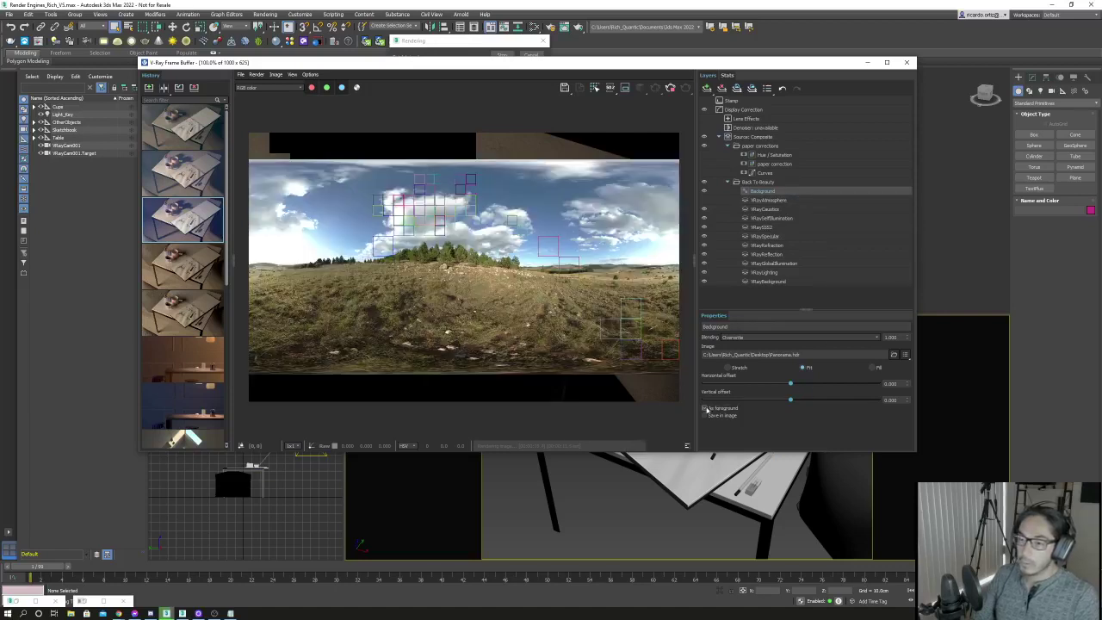
{"action": "left_click", "coordinate": [705, 408]}
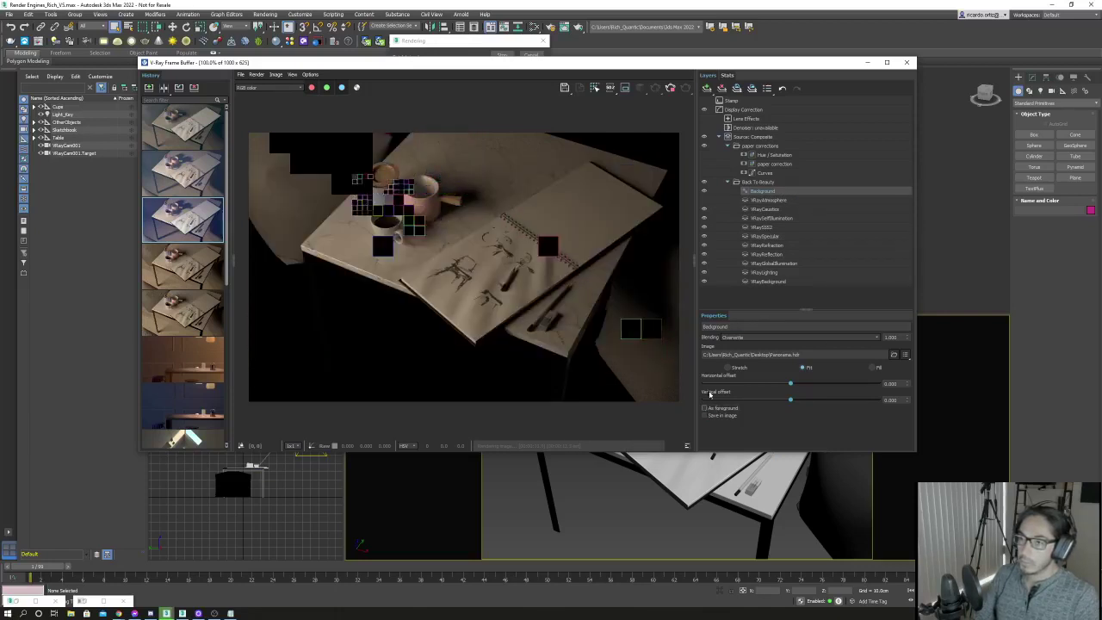
{"action": "left_click", "coordinate": [269, 87]}
{"action": "left_click", "coordinate": [266, 107]}
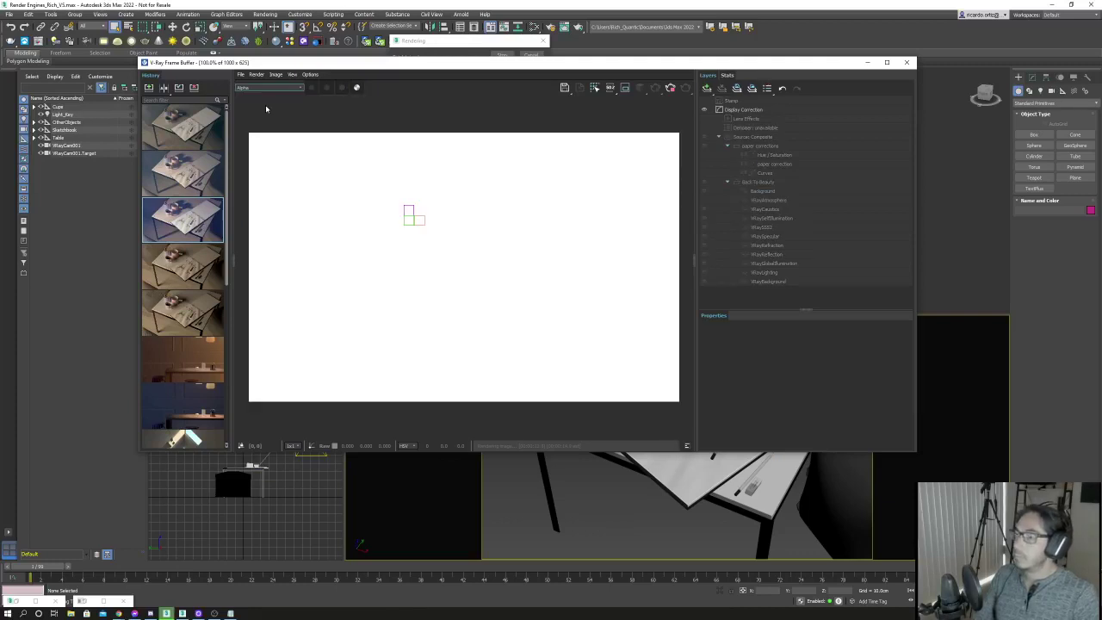
{"action": "left_click", "coordinate": [281, 90]}
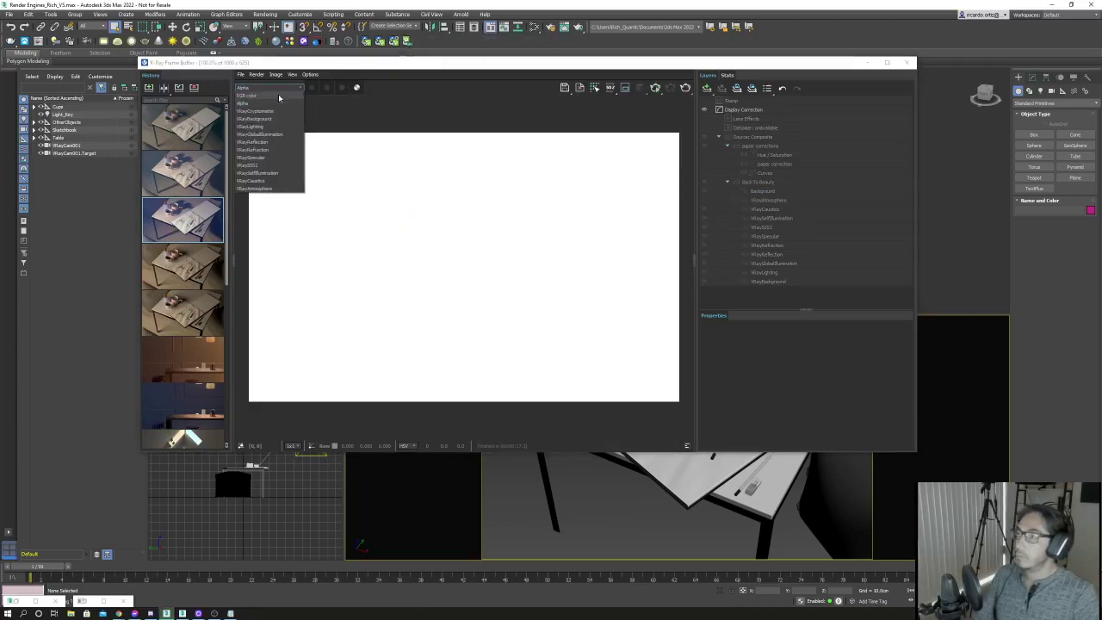
{"action": "left_click", "coordinate": [278, 94]}
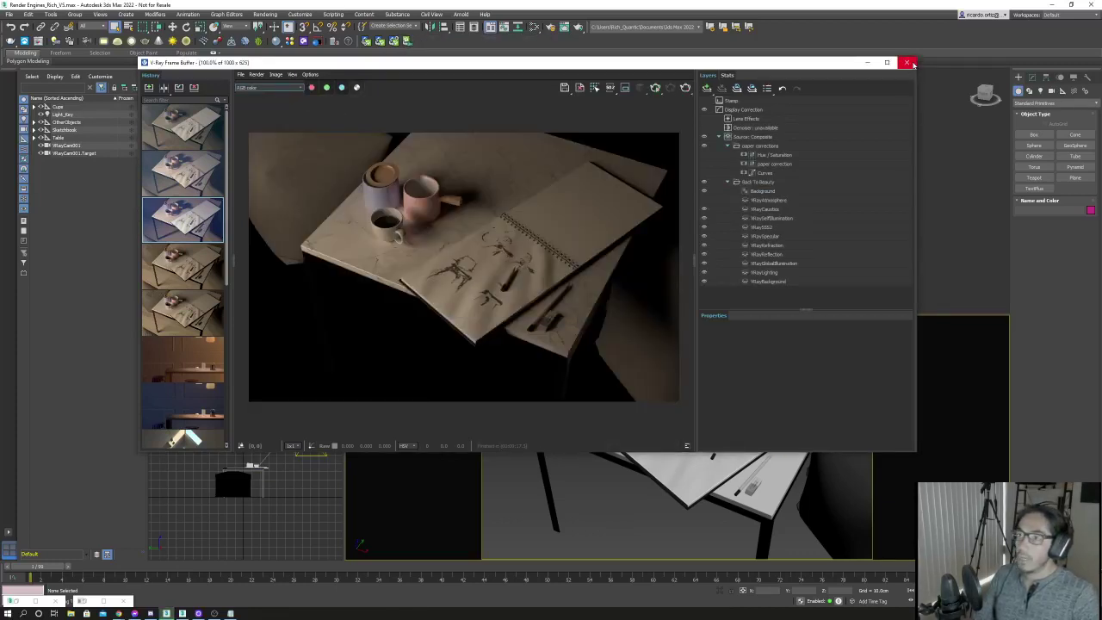
Recheck the Alpha channel, return to RGB color, and close the frame buffer.
{"action": "left_click", "coordinate": [267, 88]}
{"action": "left_click", "coordinate": [266, 102]}
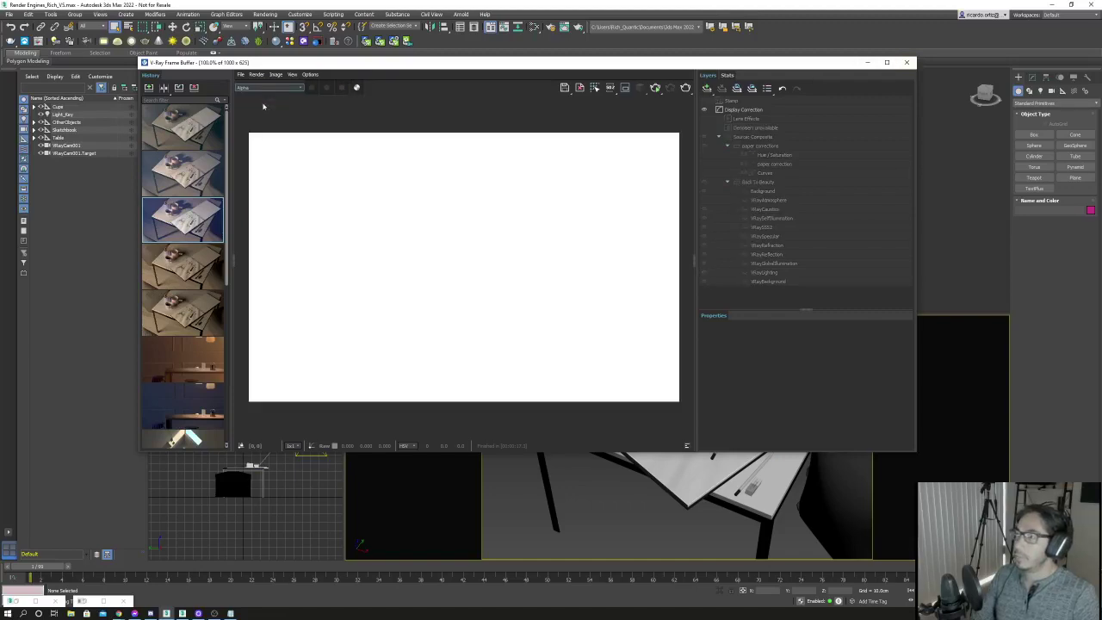
{"action": "left_click", "coordinate": [267, 88]}
{"action": "left_click", "coordinate": [259, 95]}
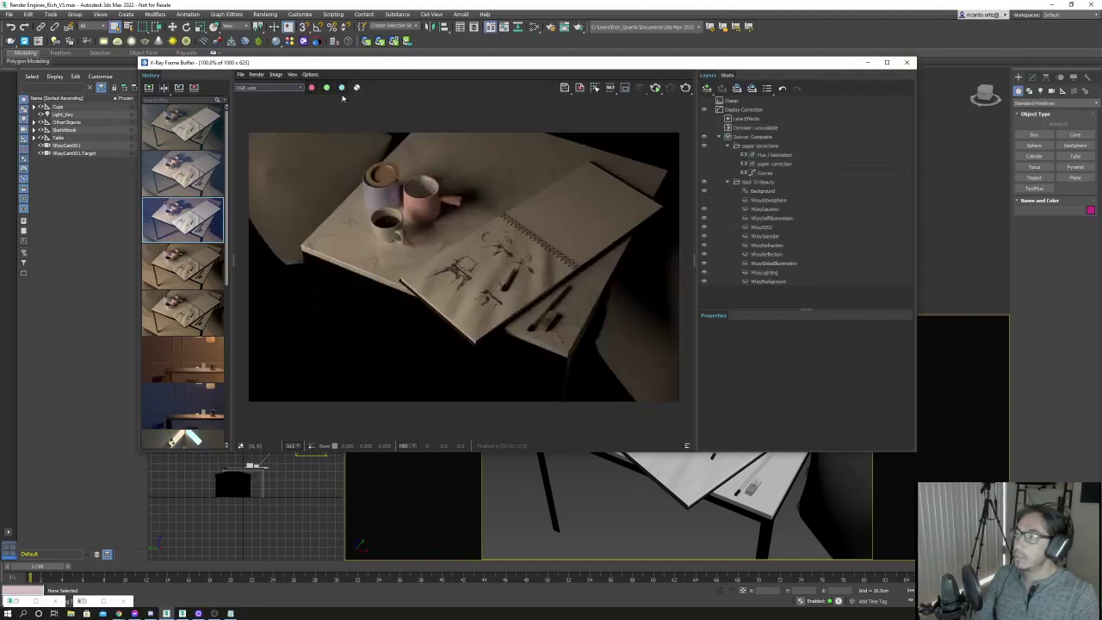
{"action": "left_click", "coordinate": [907, 62]}
{"action": "left_click", "coordinate": [593, 228]}
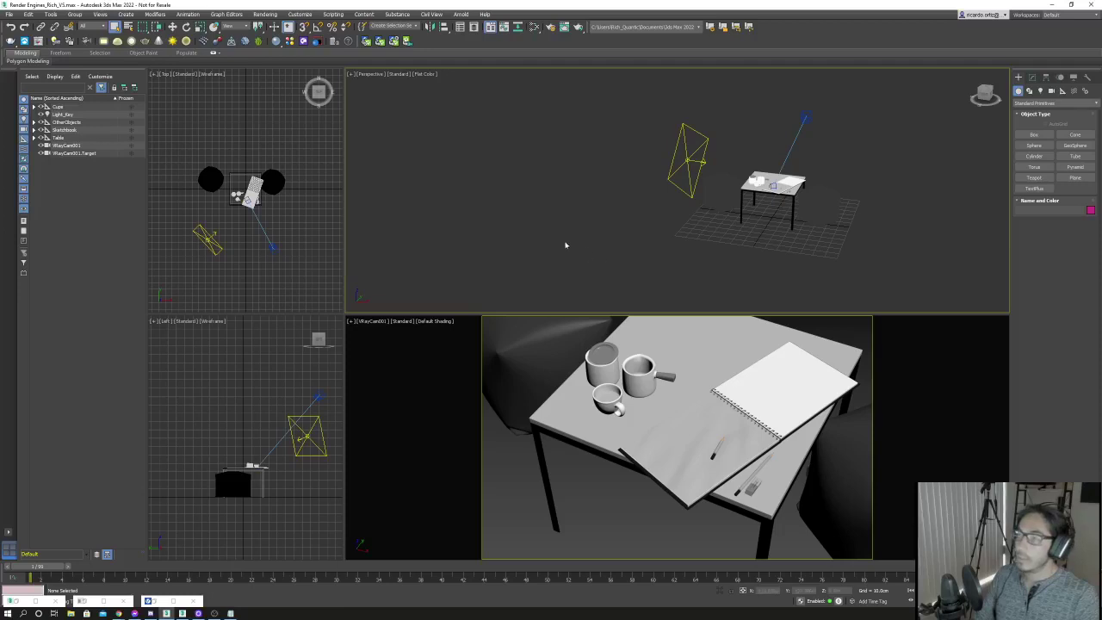
Delete VRayEnvironmentFog from the Atmosphere list in Environment and Effects (opened with 8).
{"action": "mouse_move", "coordinate": [566, 245]}
{"action": "middle_mouse_down", "text": "alt"}
{"action": "mouse_move", "coordinate": [508, 204]}
{"action": "mouse_move", "coordinate": [572, 244]}
{"action": "middle_mouse_up", "text": "alt"}
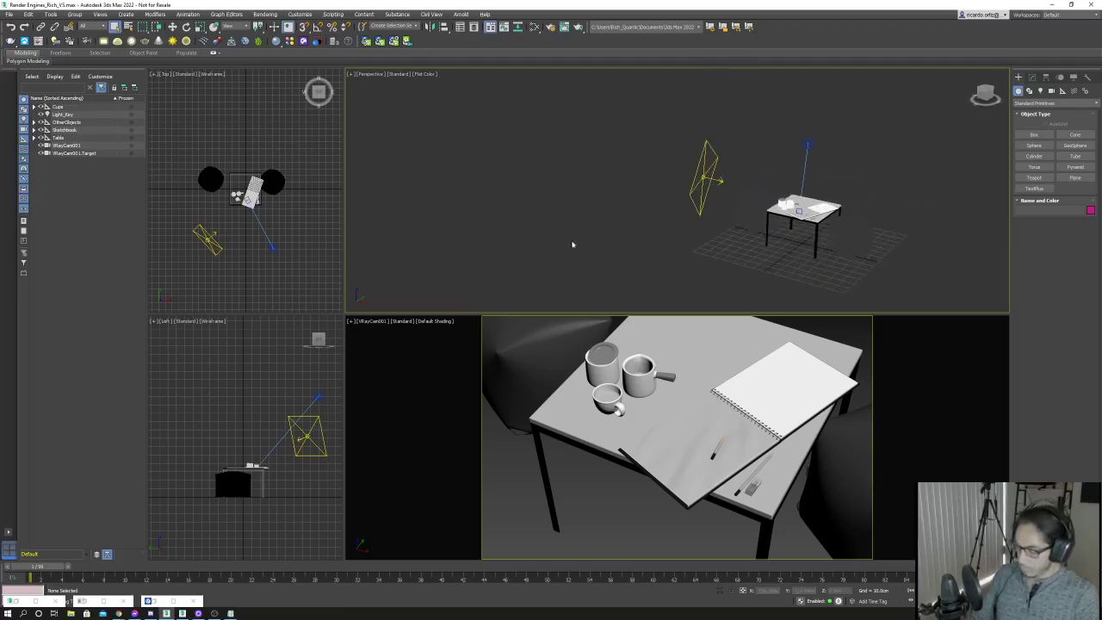
{"action": "key", "text": "8"}
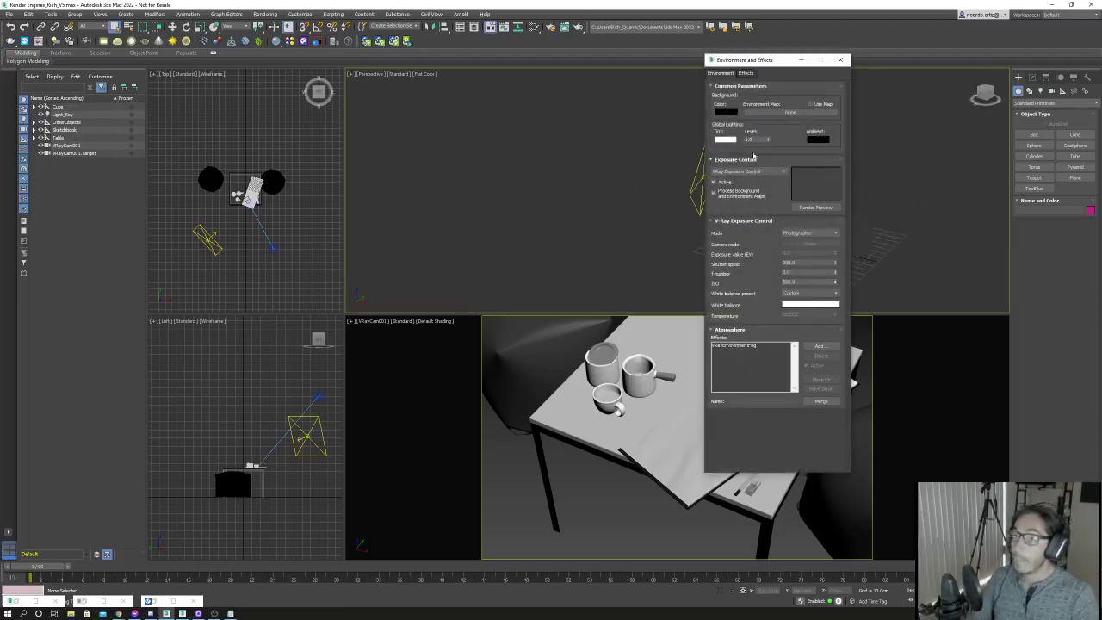
{"action": "left_click", "coordinate": [734, 345]}
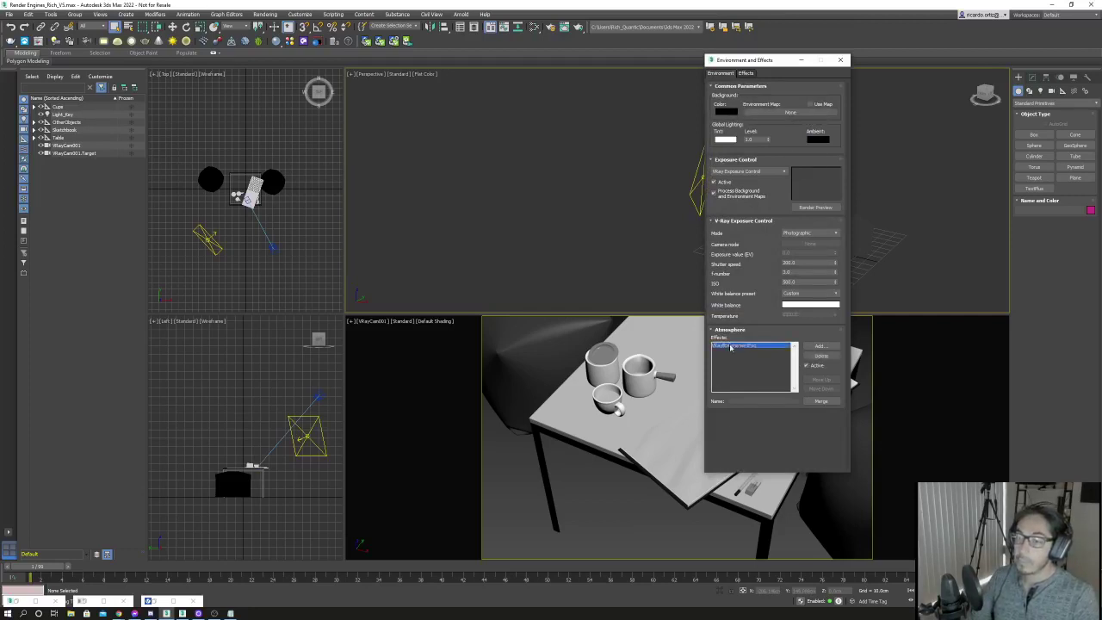
{"action": "left_click", "coordinate": [822, 356]}
{"action": "left_click", "coordinate": [835, 60]}
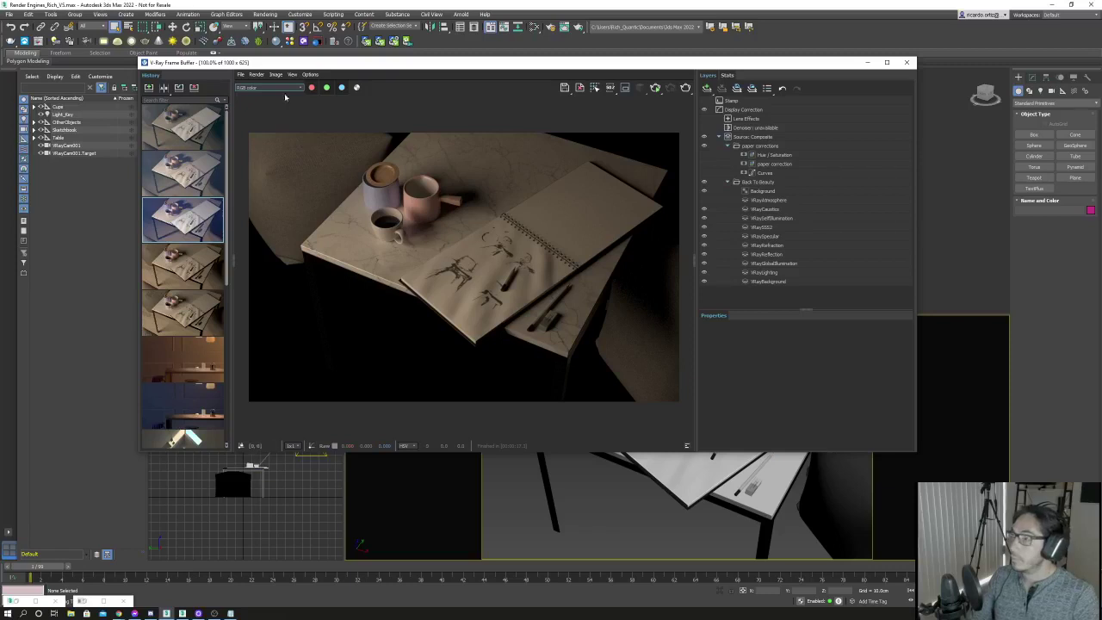
View the render's Alpha channel, then go back to RGB color.
{"action": "left_click", "coordinate": [271, 87]}
{"action": "left_click", "coordinate": [254, 104]}
{"action": "left_click", "coordinate": [270, 87]}
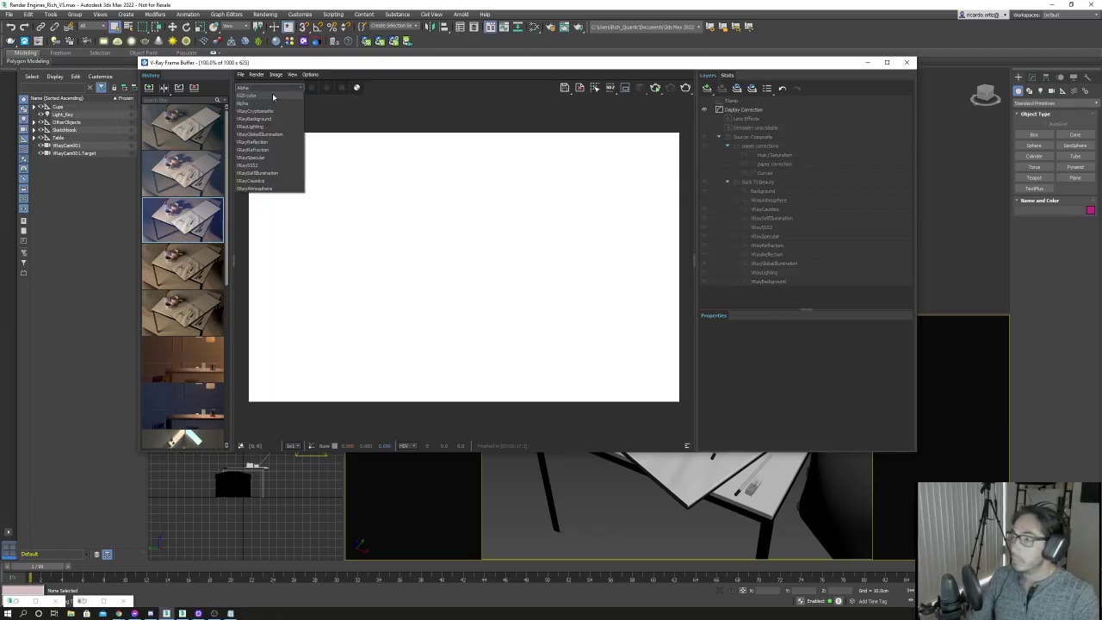
{"action": "left_click", "coordinate": [272, 95]}
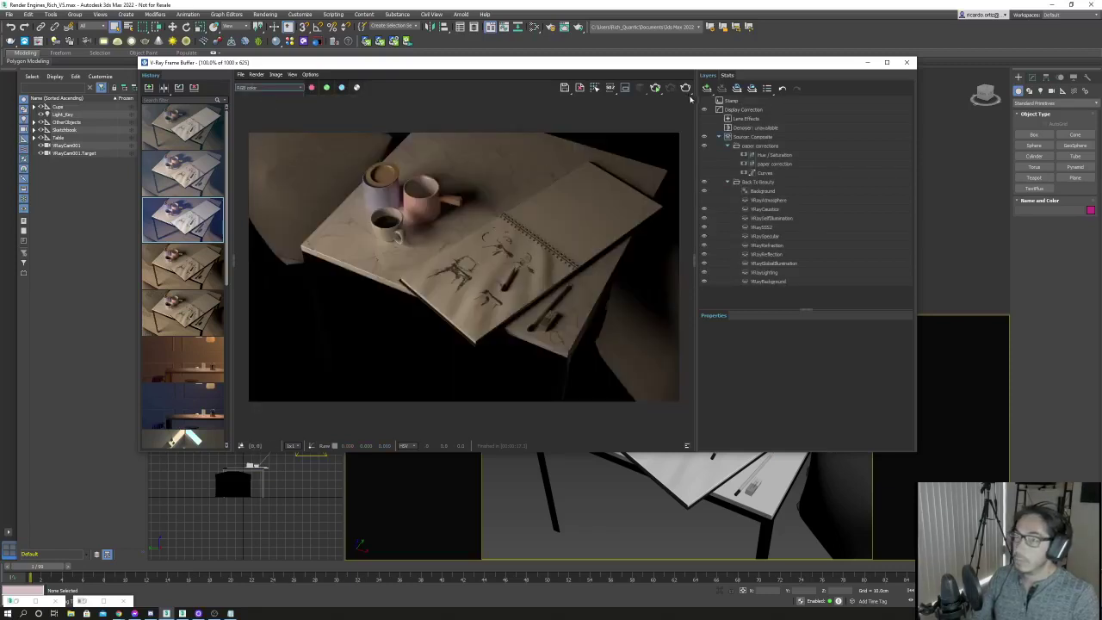
Set the Composite source layer's property to RGB, view Alpha, and close the frame buffer.
{"action": "left_click", "coordinate": [752, 137]}
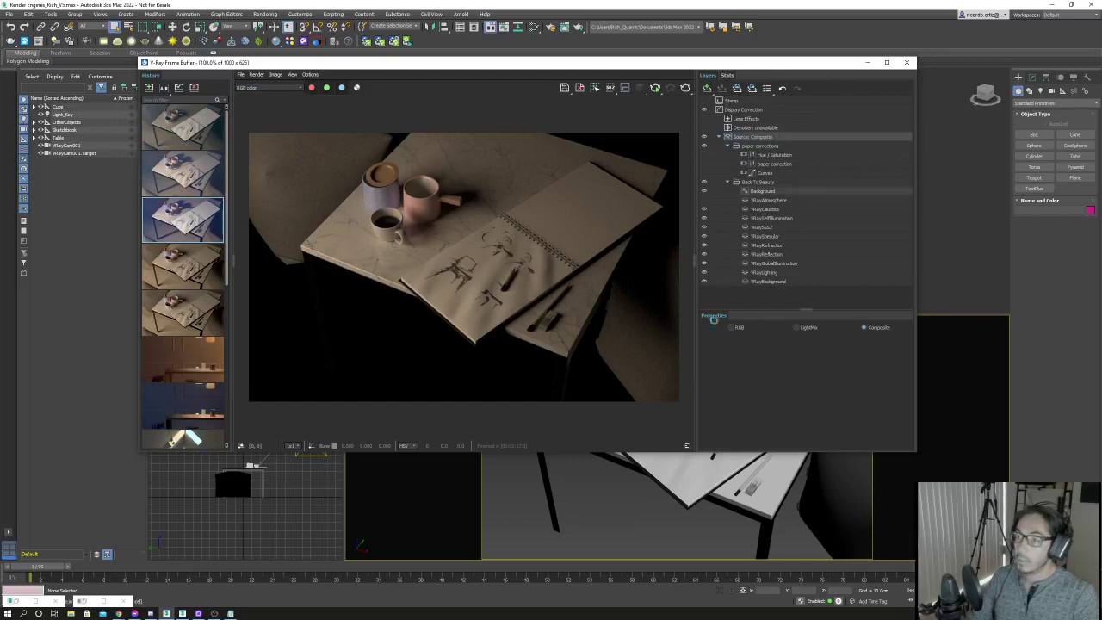
{"action": "left_click", "coordinate": [731, 328]}
{"action": "left_click", "coordinate": [271, 88]}
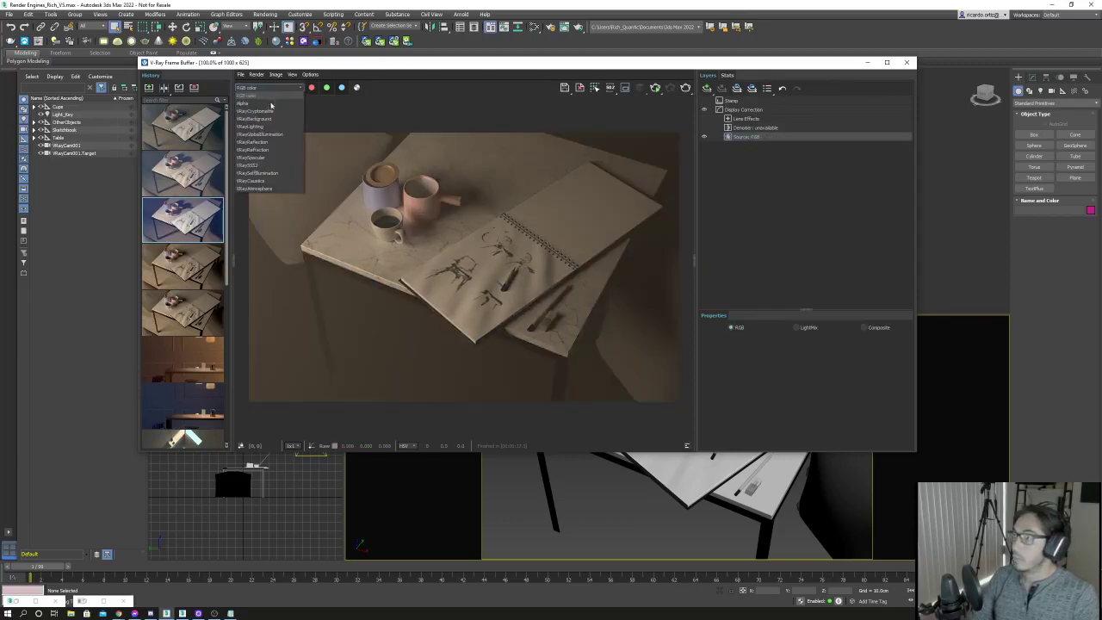
{"action": "left_click", "coordinate": [272, 104]}
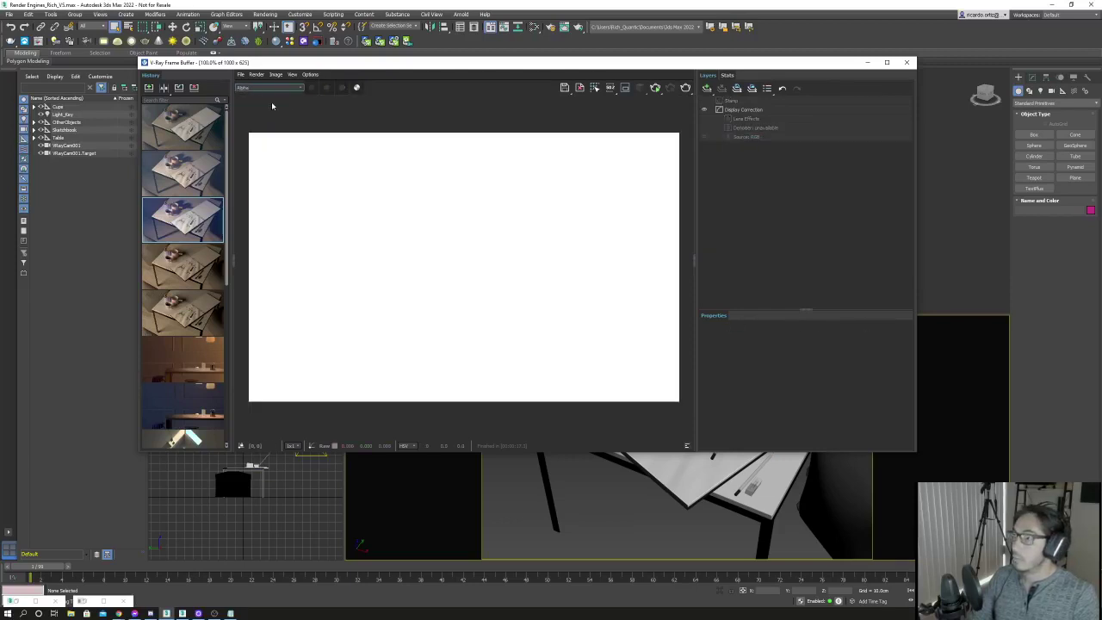
{"action": "left_click", "coordinate": [902, 65]}
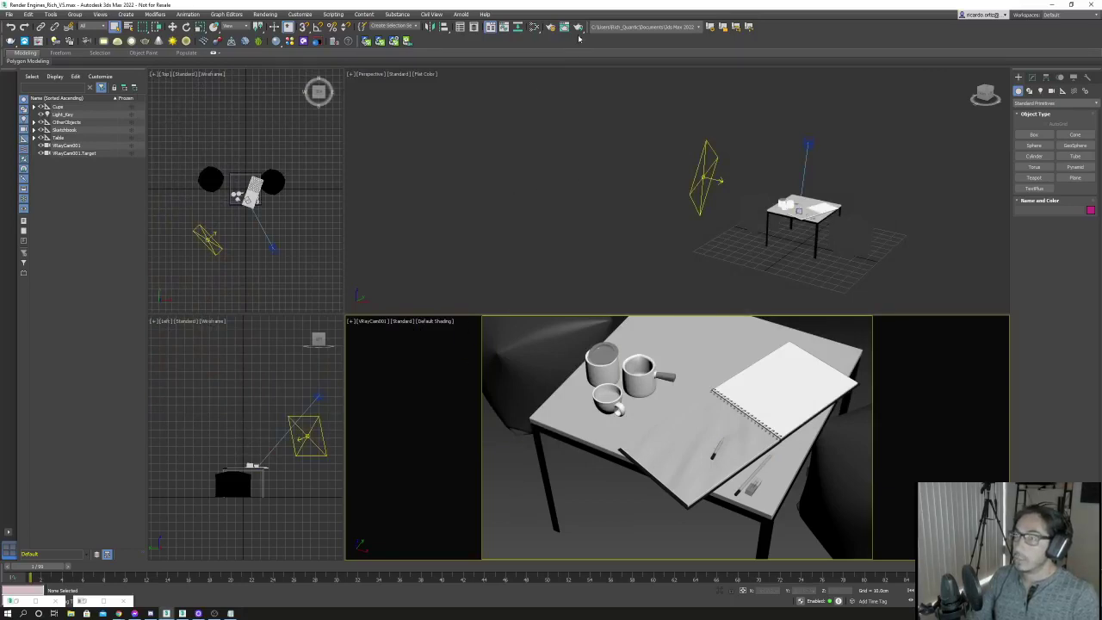
Start a new render of the camera view and display the RGB color channel.
{"action": "left_click", "coordinate": [35, 40]}
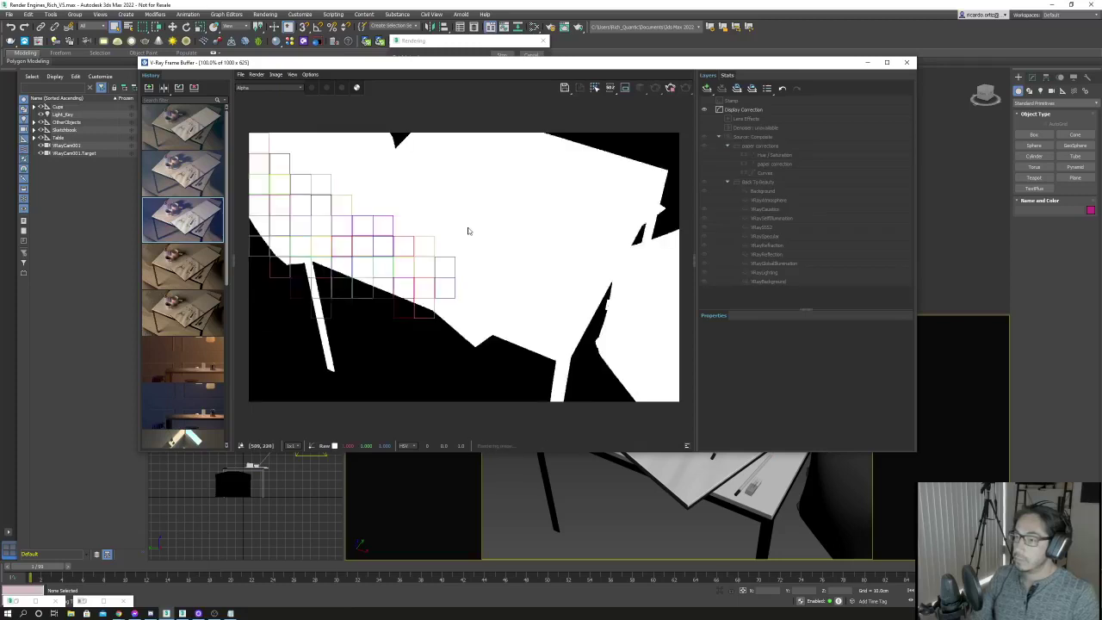
{"action": "left_click", "coordinate": [268, 88]}
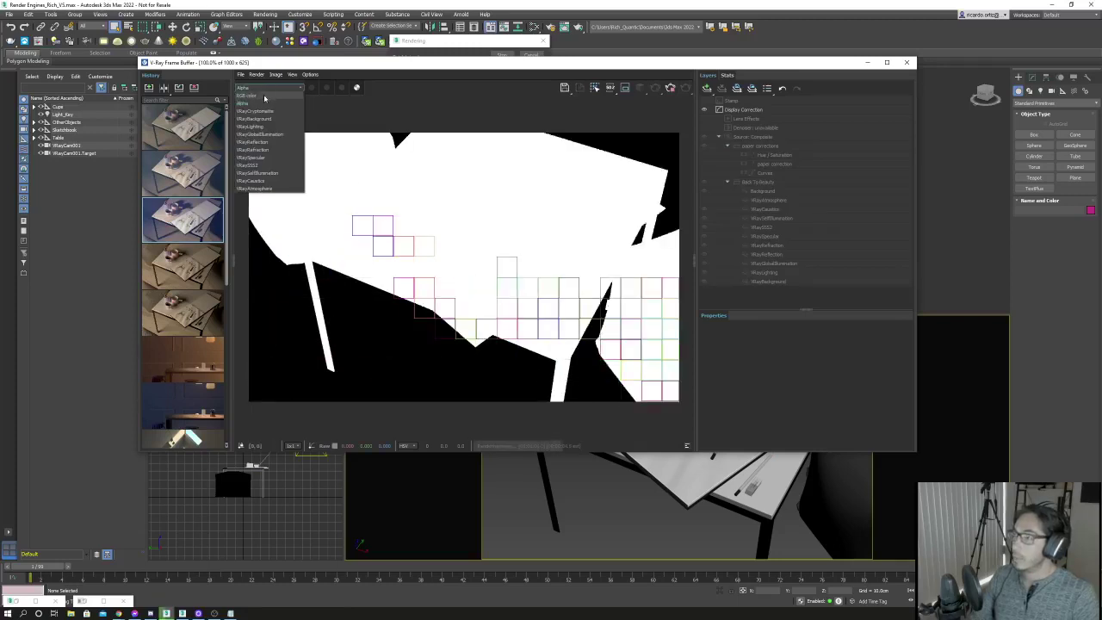
{"action": "left_click", "coordinate": [258, 96]}
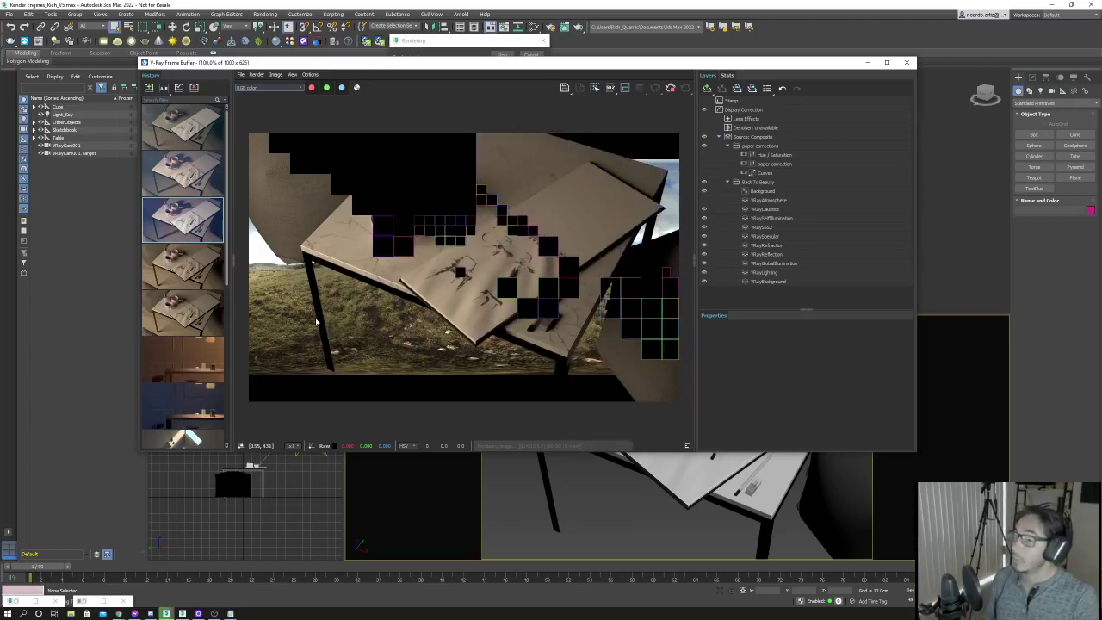
Select the Background layer and toggle its visibility until the panorama shows.
{"action": "left_click", "coordinate": [793, 192]}
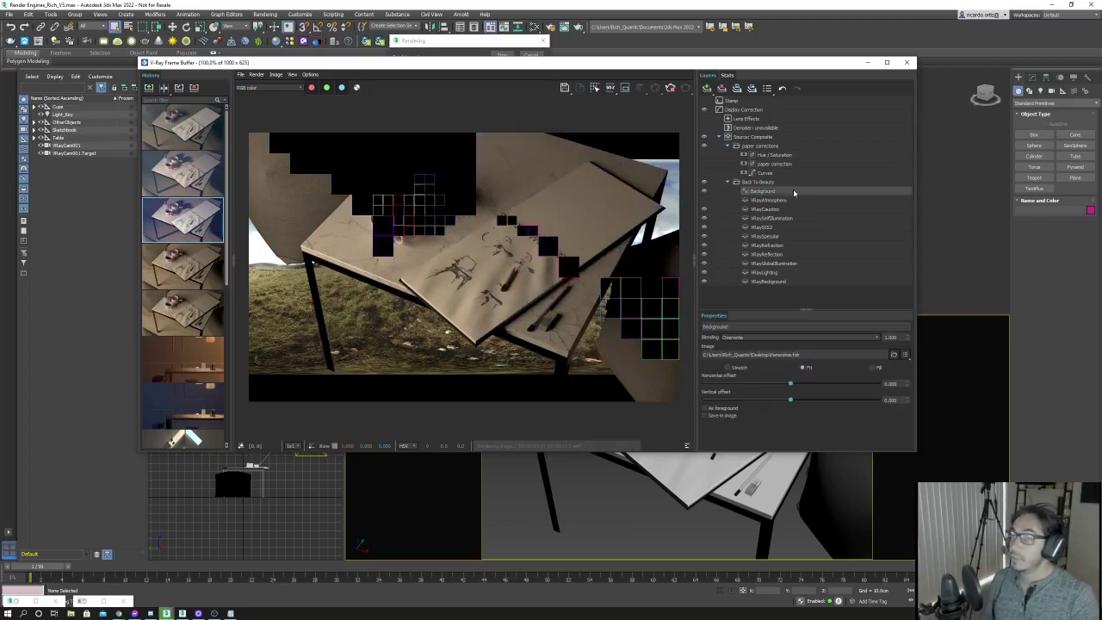
{"action": "left_click", "coordinate": [705, 192]}
{"action": "left_click", "coordinate": [705, 192]}
{"action": "left_click", "coordinate": [705, 192]}
{"action": "left_click", "coordinate": [705, 192]}
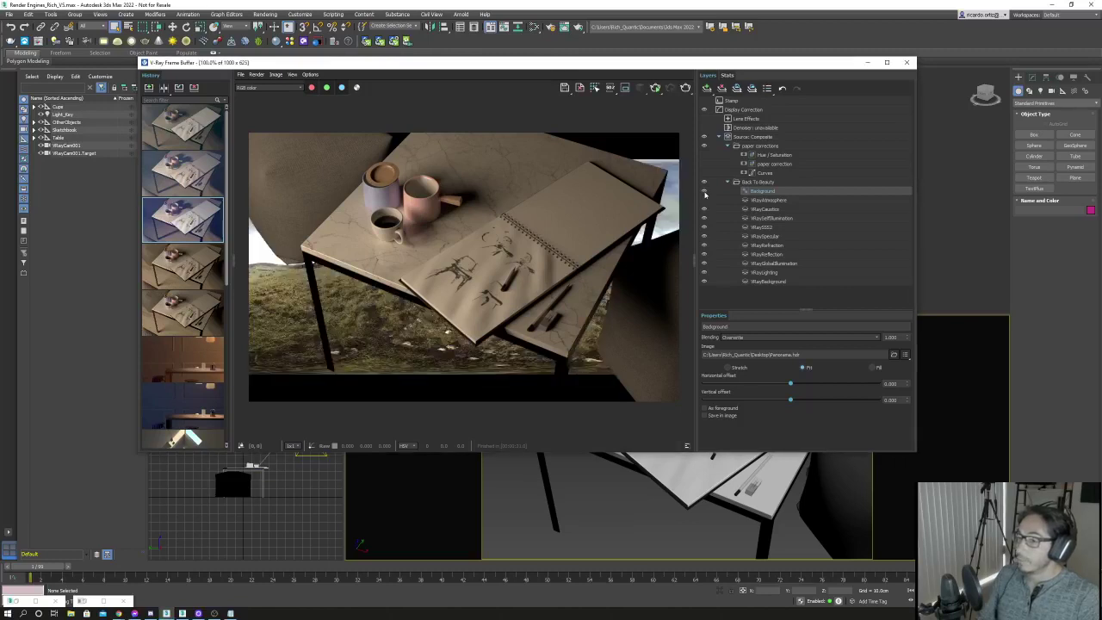
Try offset and Fill on the panorama, then choose Stretch with both offsets reset to 0.000.
{"action": "left_click", "coordinate": [704, 191]}
{"action": "left_click", "coordinate": [704, 192]}
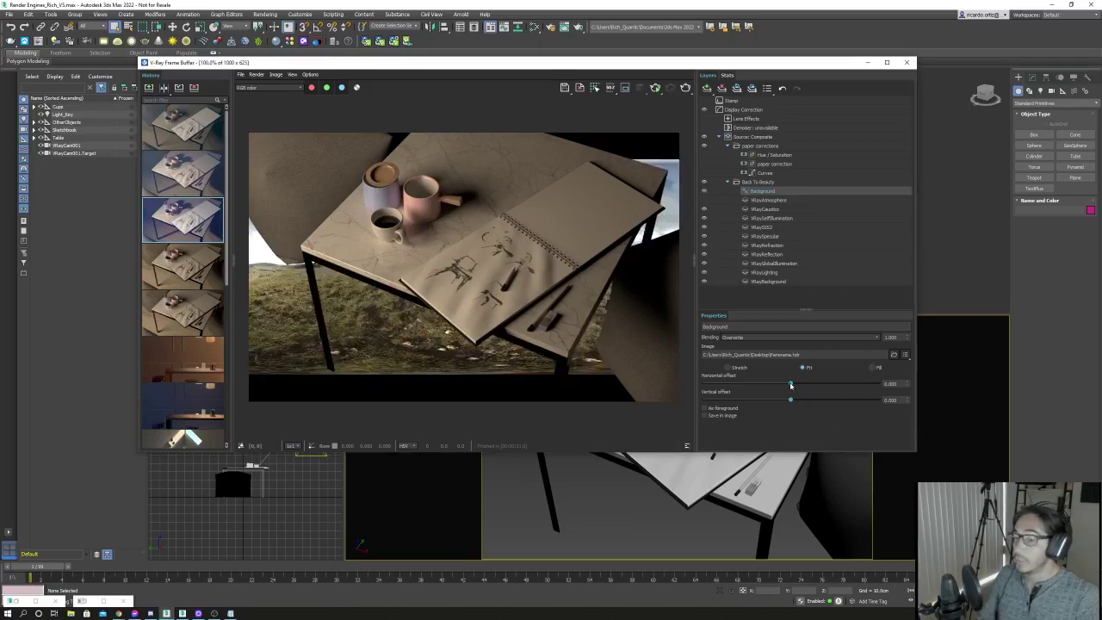
{"action": "mouse_move", "coordinate": [791, 385]}
{"action": "left_mouse_down"}
{"action": "mouse_move", "coordinate": [786, 400]}
{"action": "mouse_move", "coordinate": [786, 387]}
{"action": "left_mouse_up"}
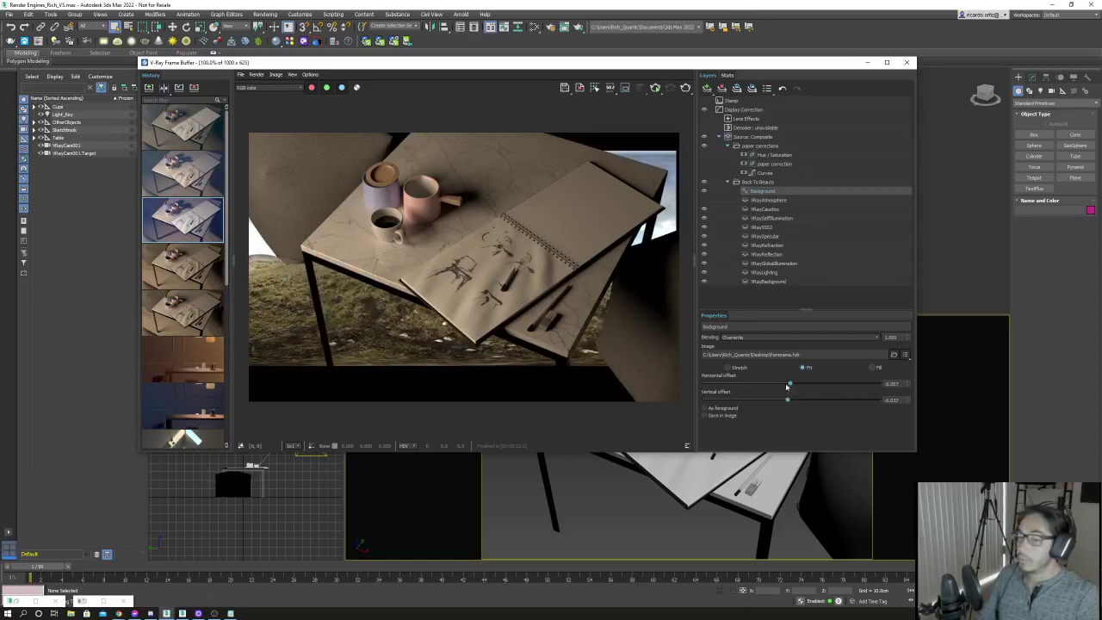
{"action": "left_click", "coordinate": [874, 367]}
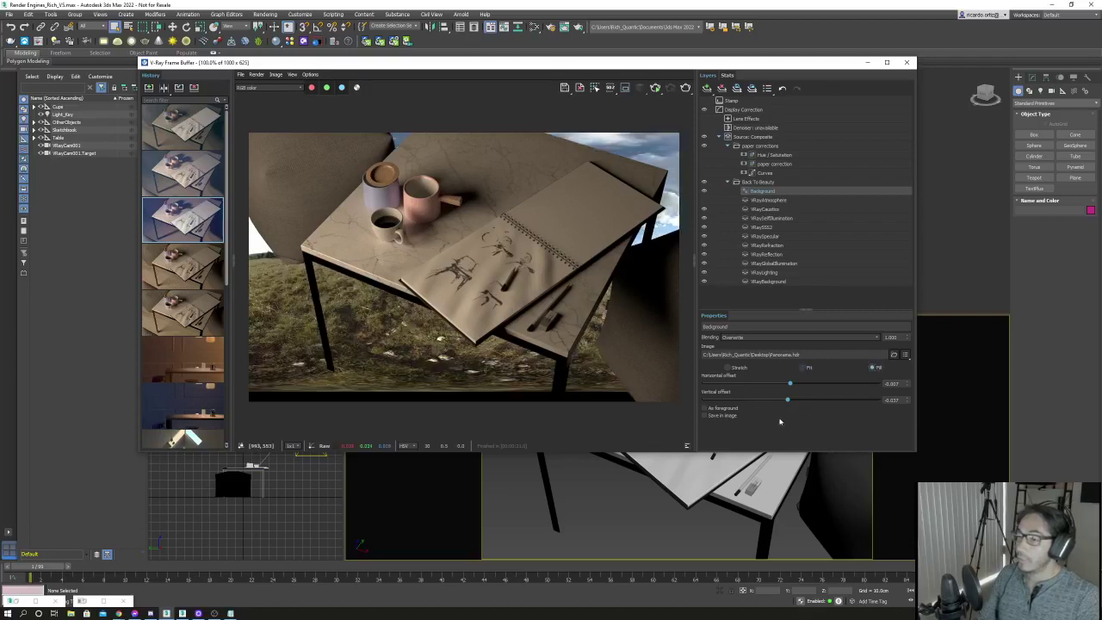
{"action": "left_click", "coordinate": [728, 368]}
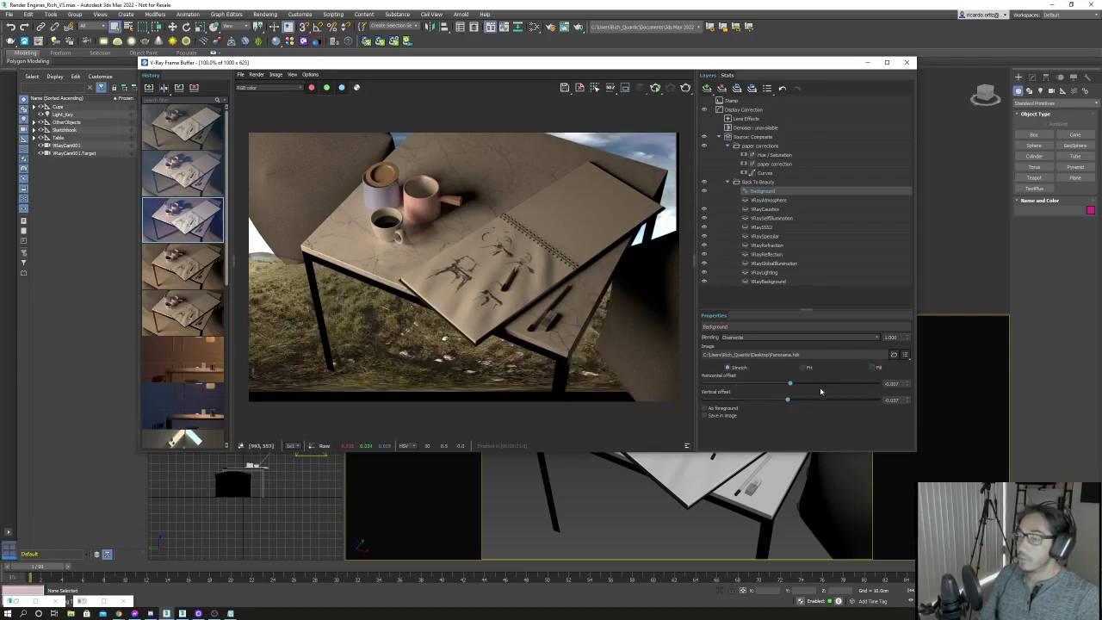
{"action": "left_click", "coordinate": [791, 385]}
{"action": "right_click", "coordinate": [908, 399]}
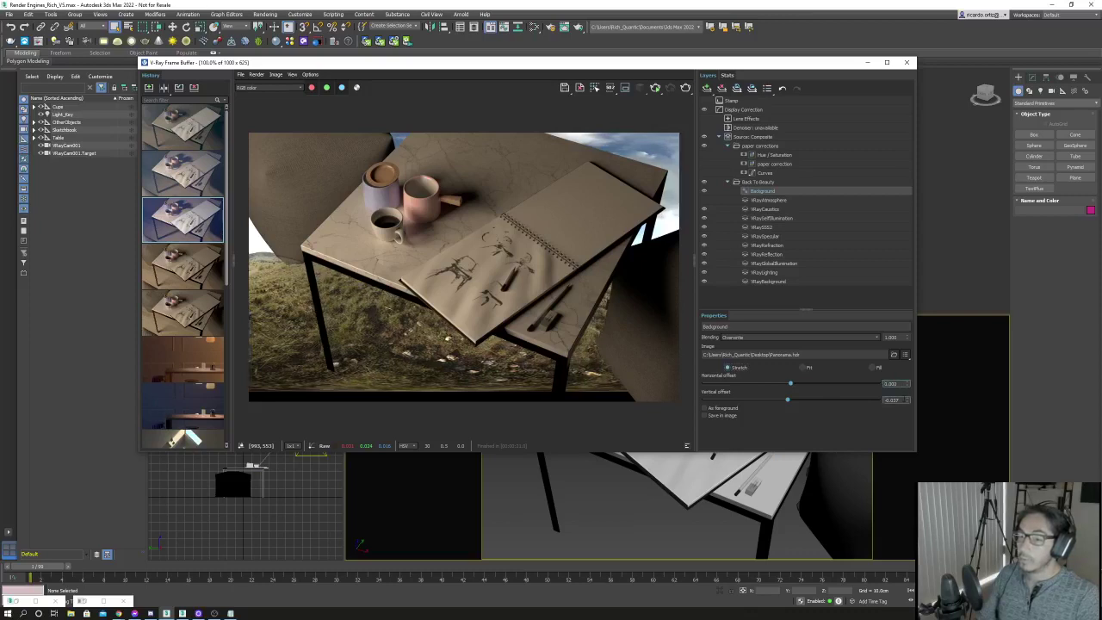
{"action": "right_click", "coordinate": [907, 384]}
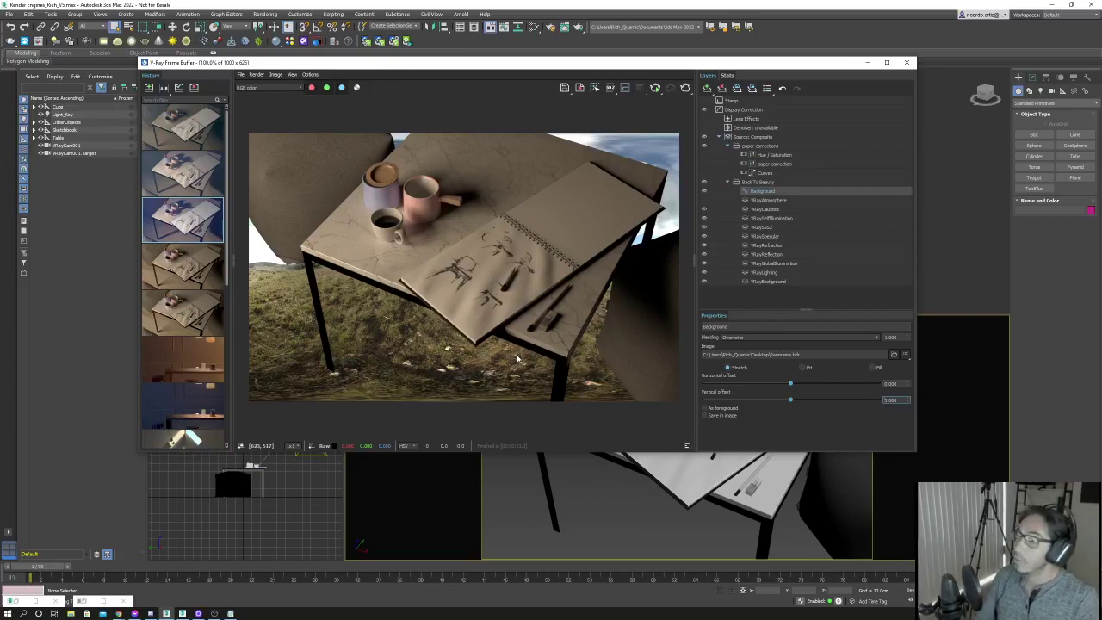
Compare As foreground on and off, leave it unchecked, and dock the frame buffer left.
{"action": "left_click", "coordinate": [705, 409]}
{"action": "left_click", "coordinate": [705, 409]}
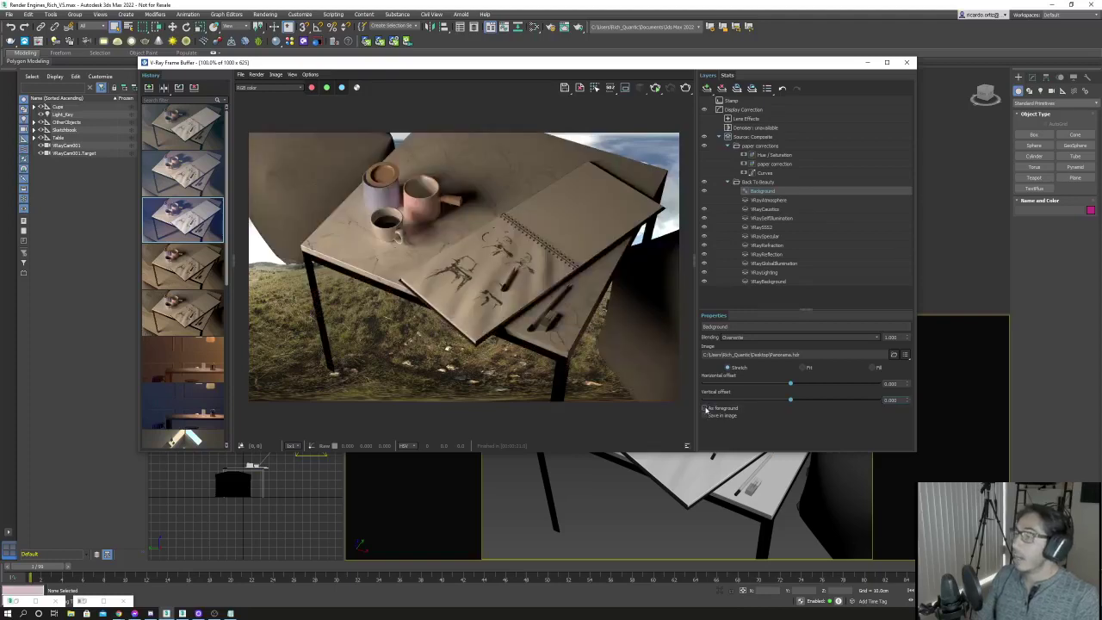
{"action": "left_click", "coordinate": [706, 409]}
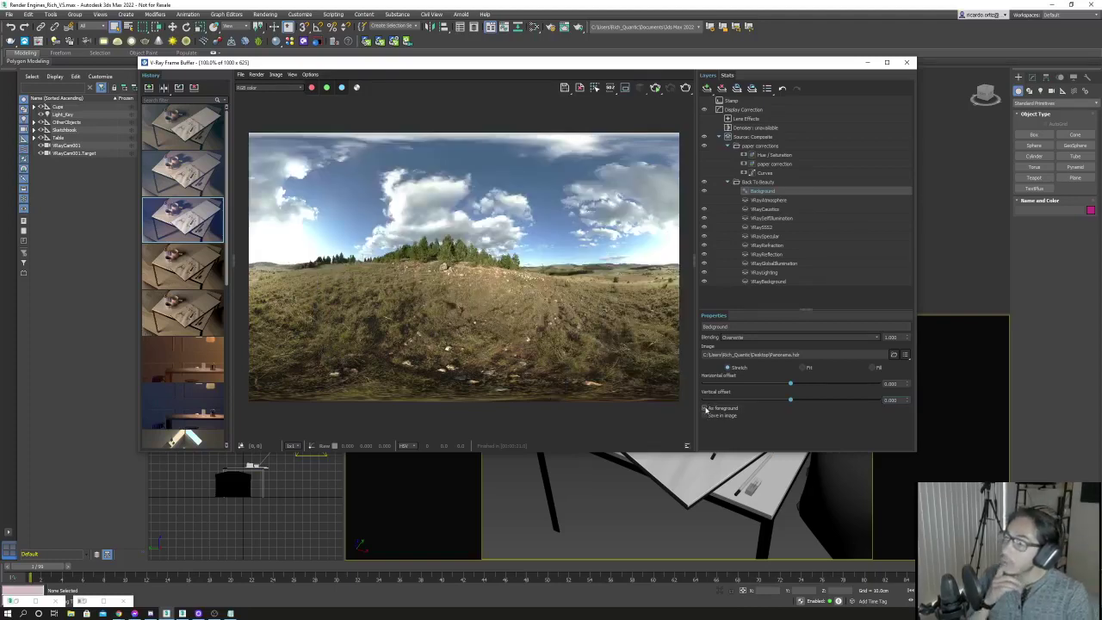
{"action": "left_click", "coordinate": [705, 410]}
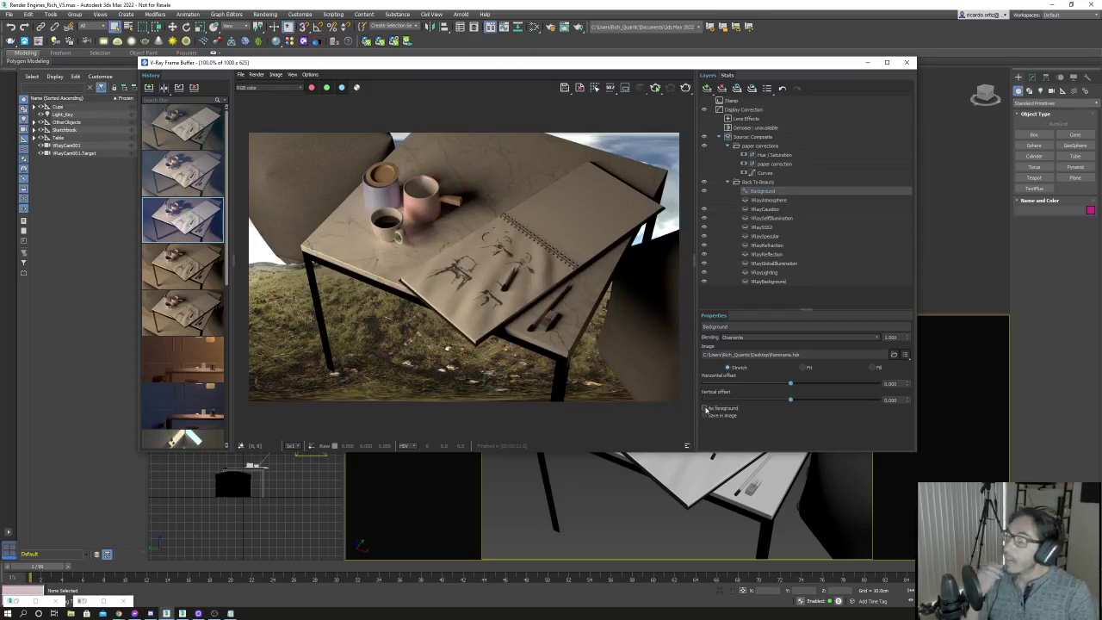
{"action": "left_click", "coordinate": [705, 410]}
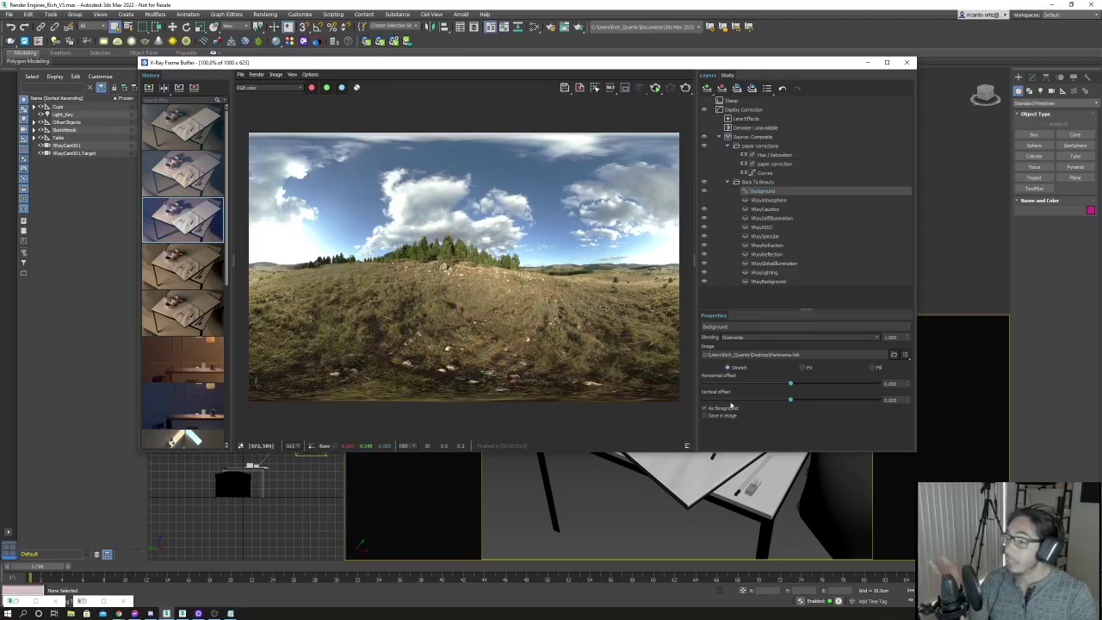
{"action": "left_click", "coordinate": [705, 410]}
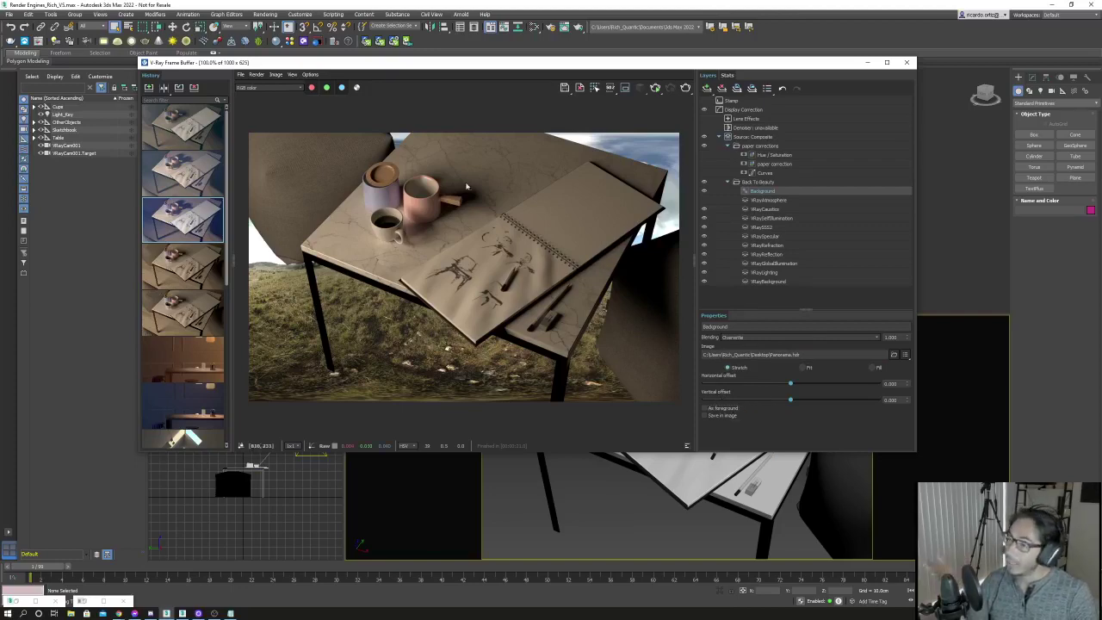
{"action": "left_click_drag", "start_coordinate": [663, 67], "coordinate": [280, 72]}
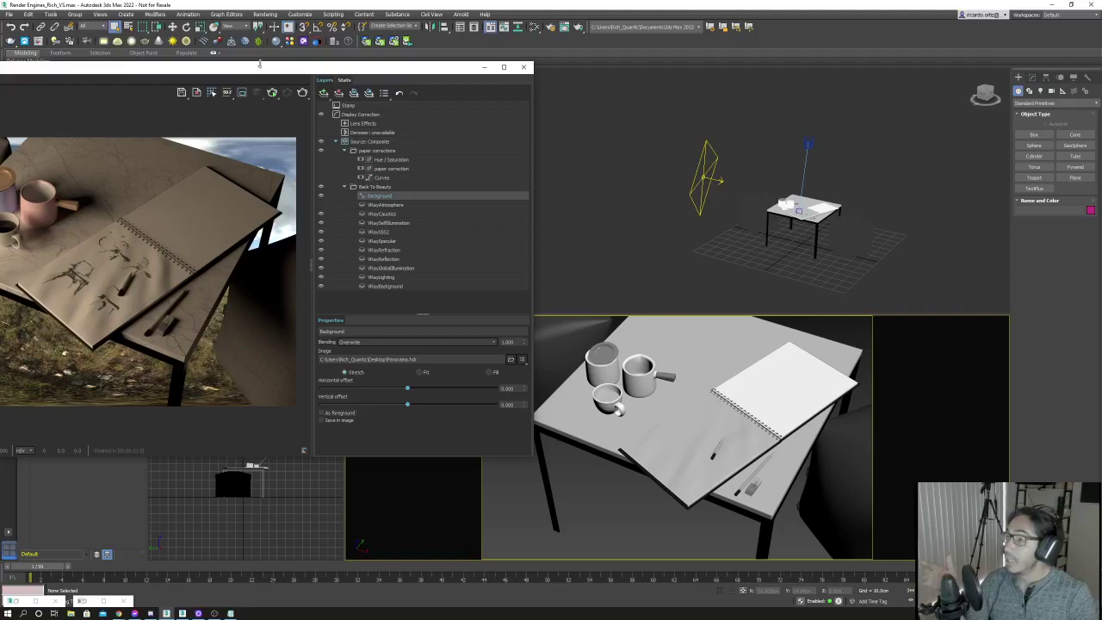
Restore the frame buffer to full size, preview As foreground, then uncheck it.
{"action": "left_click_drag", "start_coordinate": [258, 67], "coordinate": [492, 39]}
{"action": "left_click", "coordinate": [681, 384]}
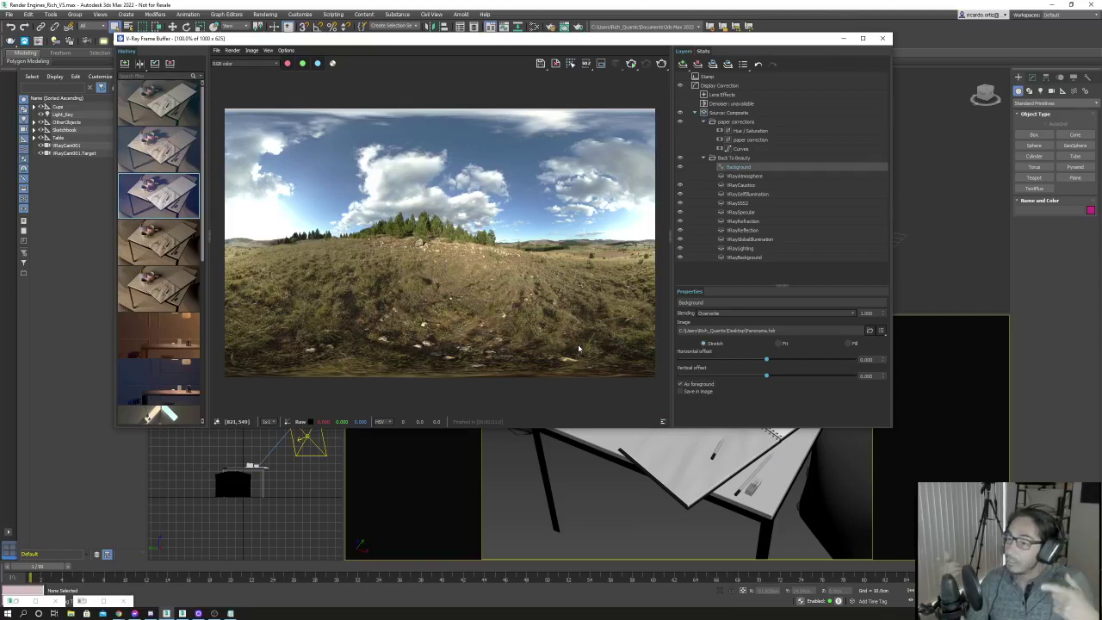
{"action": "left_click_drag", "start_coordinate": [431, 38], "coordinate": [392, 41]}
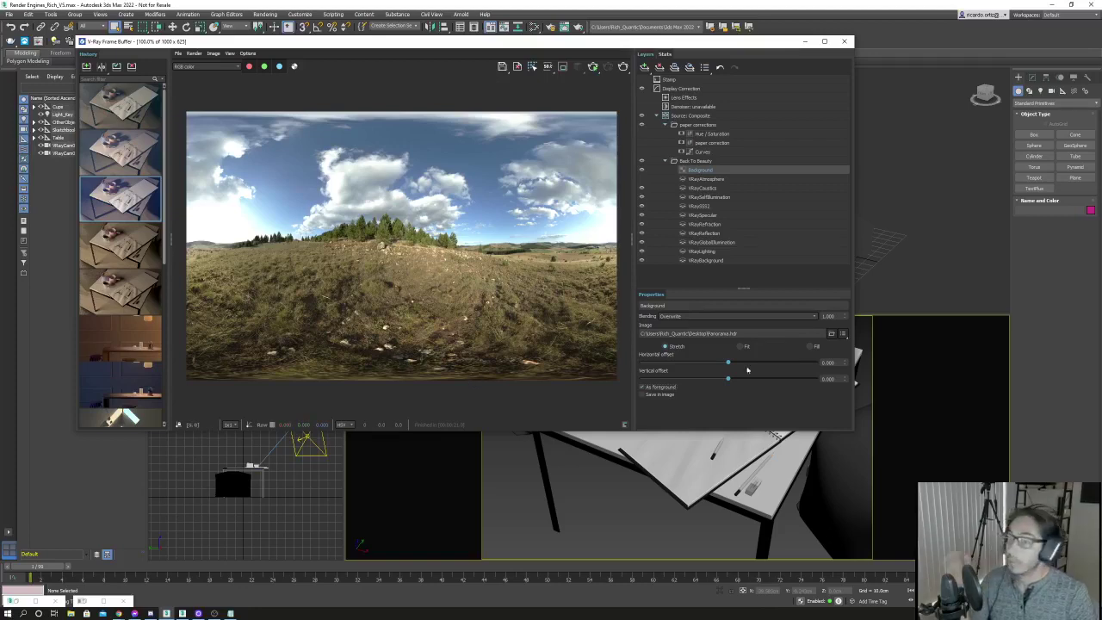
{"action": "left_click", "coordinate": [642, 388]}
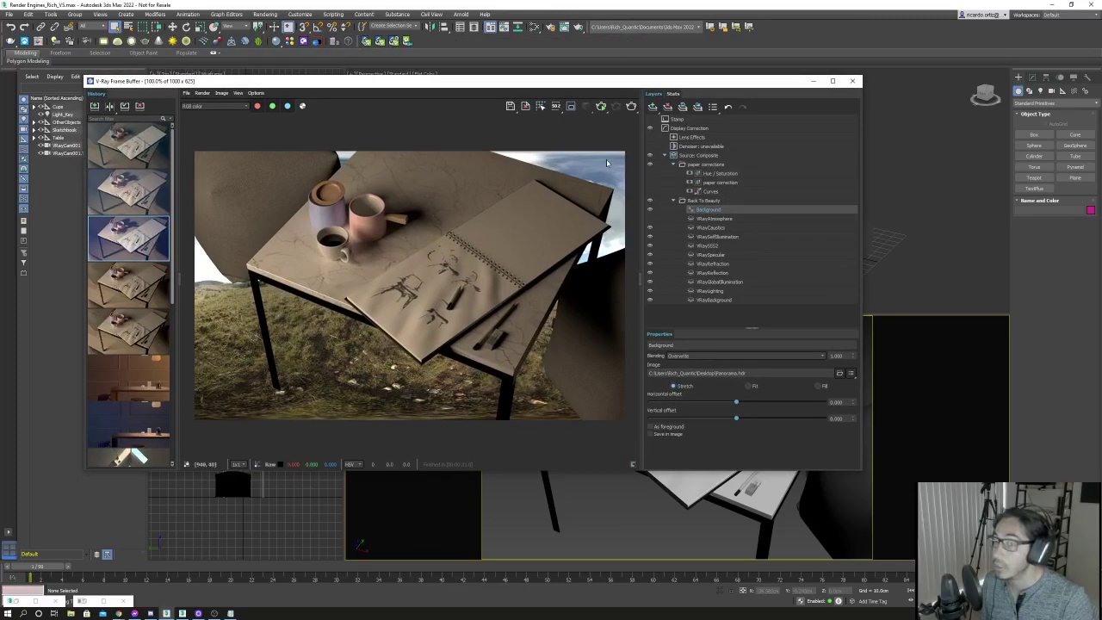
Switch the source layer to RGB, review the VRayCryptomatte pass, then return to RGB color.
{"action": "left_click", "coordinate": [700, 155]}
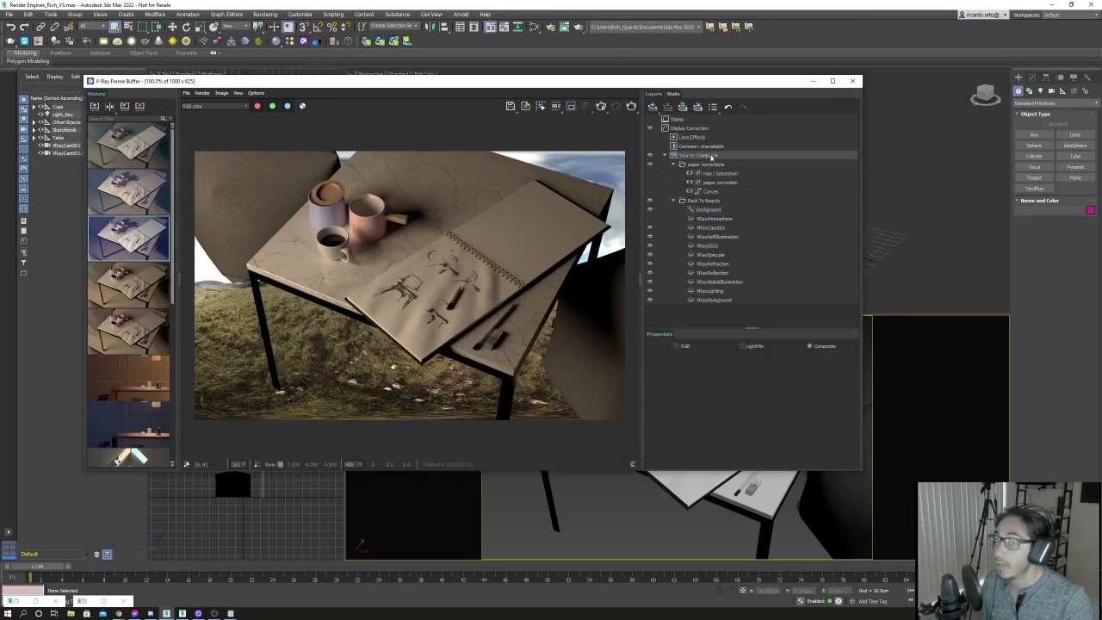
{"action": "left_click", "coordinate": [676, 346]}
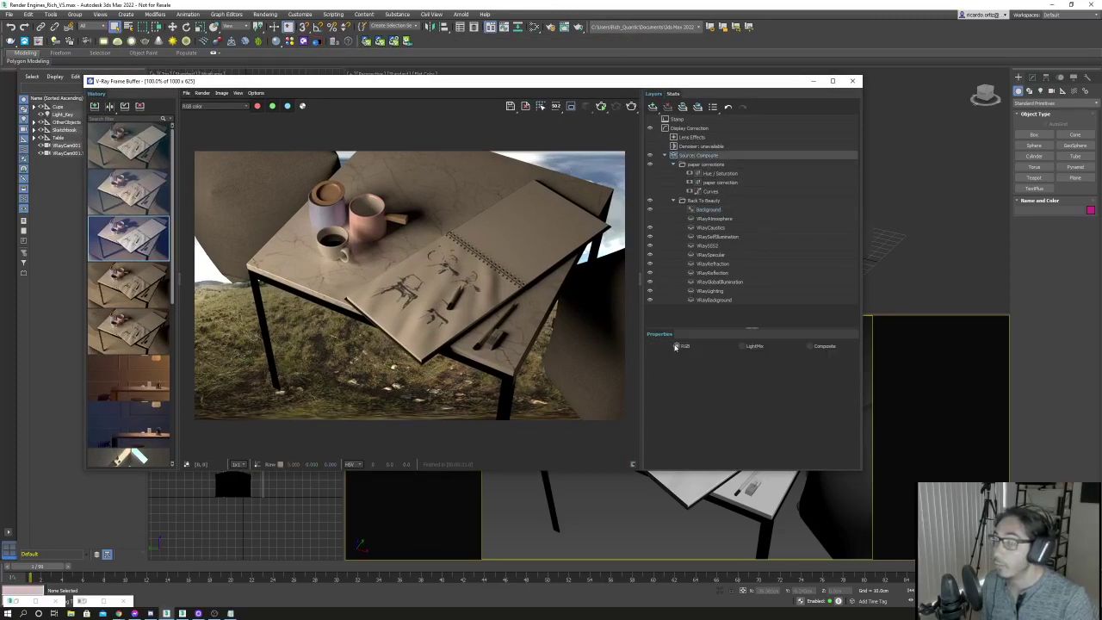
{"action": "left_click", "coordinate": [213, 106]}
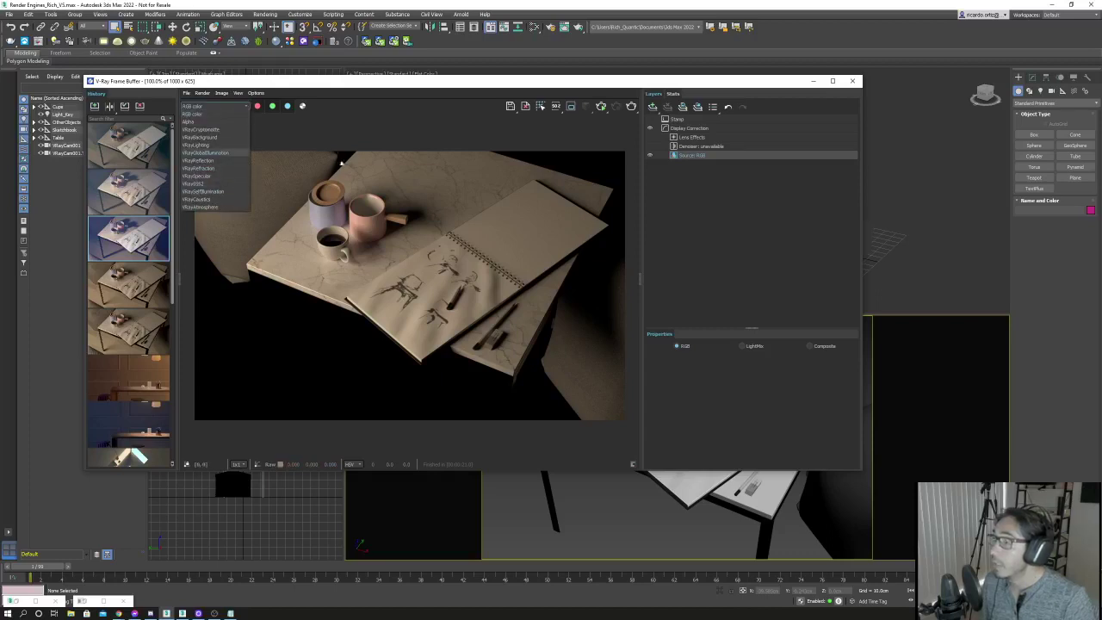
{"action": "left_click", "coordinate": [205, 129]}
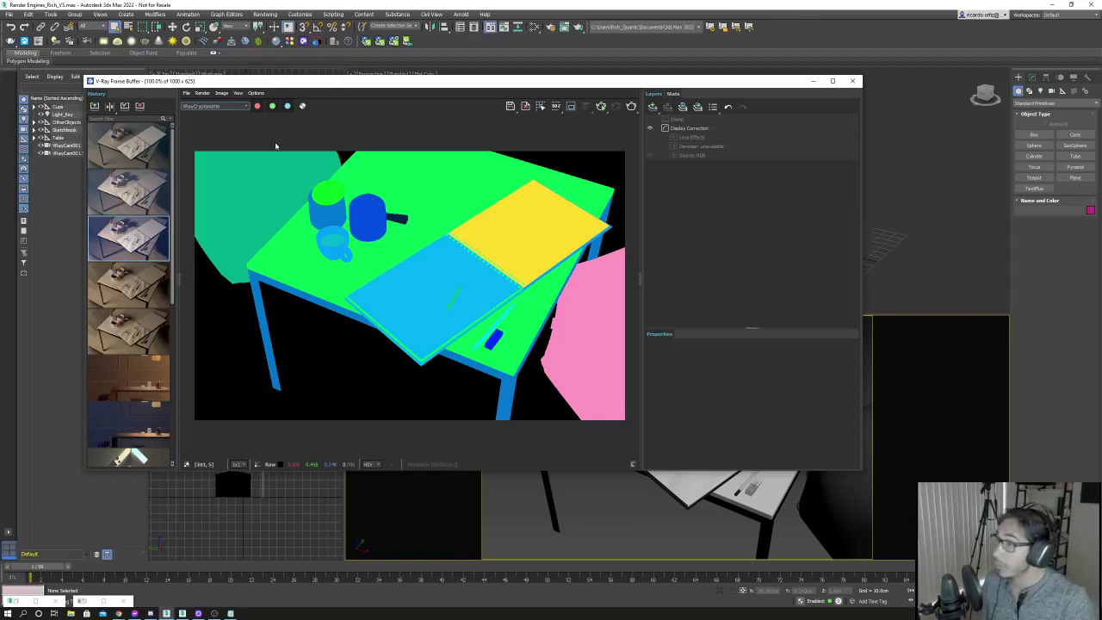
{"action": "left_click", "coordinate": [215, 106]}
{"action": "left_click", "coordinate": [207, 118]}
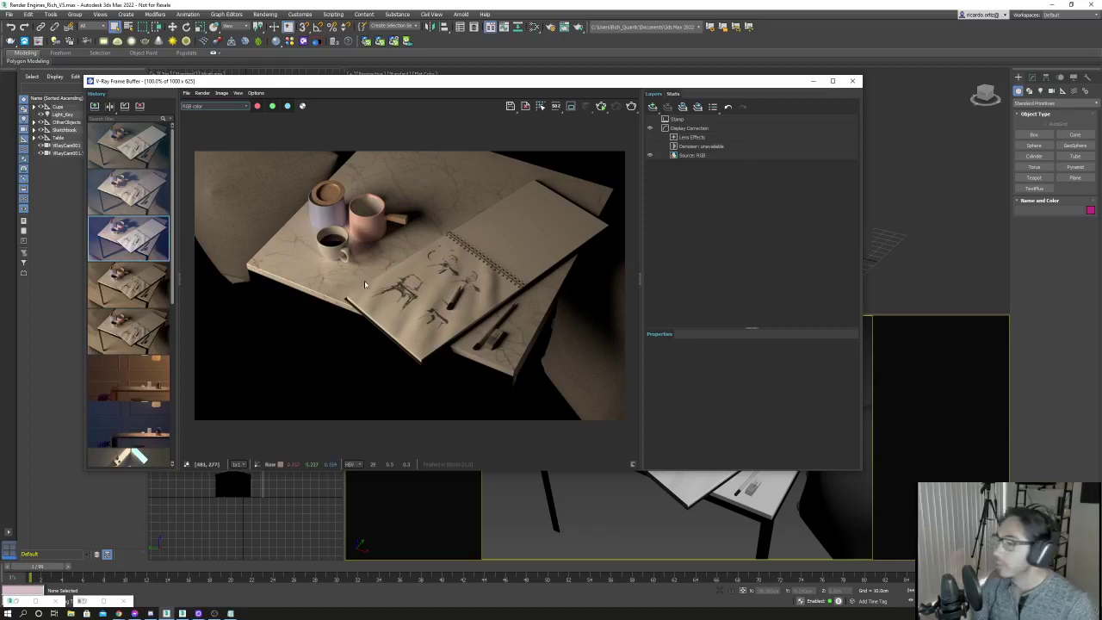
Reposition the frame buffer window on screen.
{"action": "left_click_drag", "start_coordinate": [404, 82], "coordinate": [456, 76]}
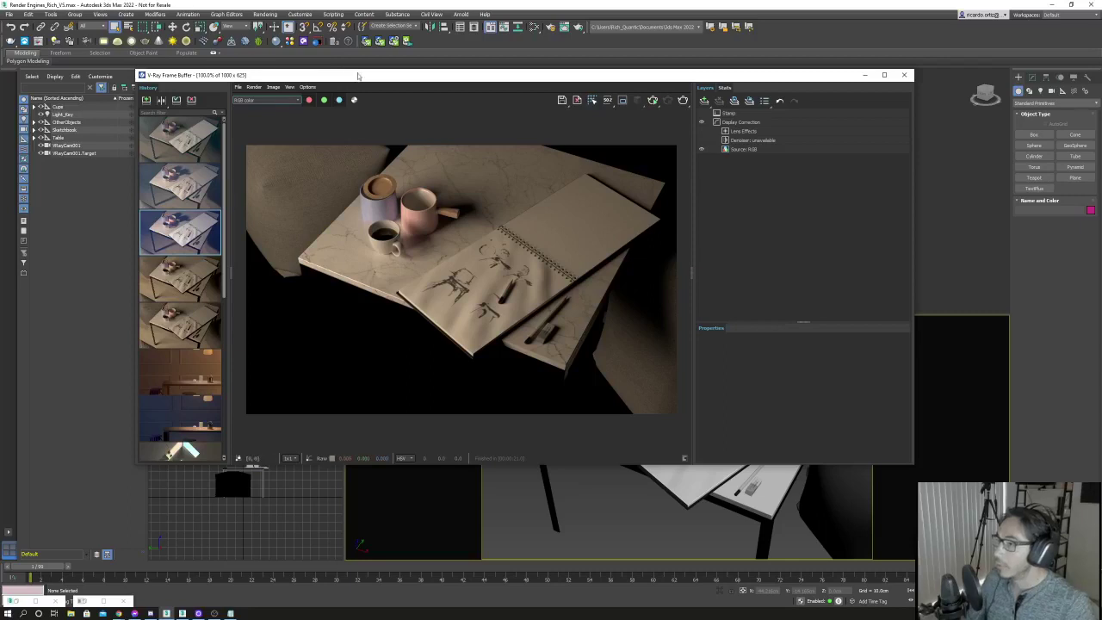
{"action": "left_click_drag", "start_coordinate": [362, 77], "coordinate": [385, 84]}
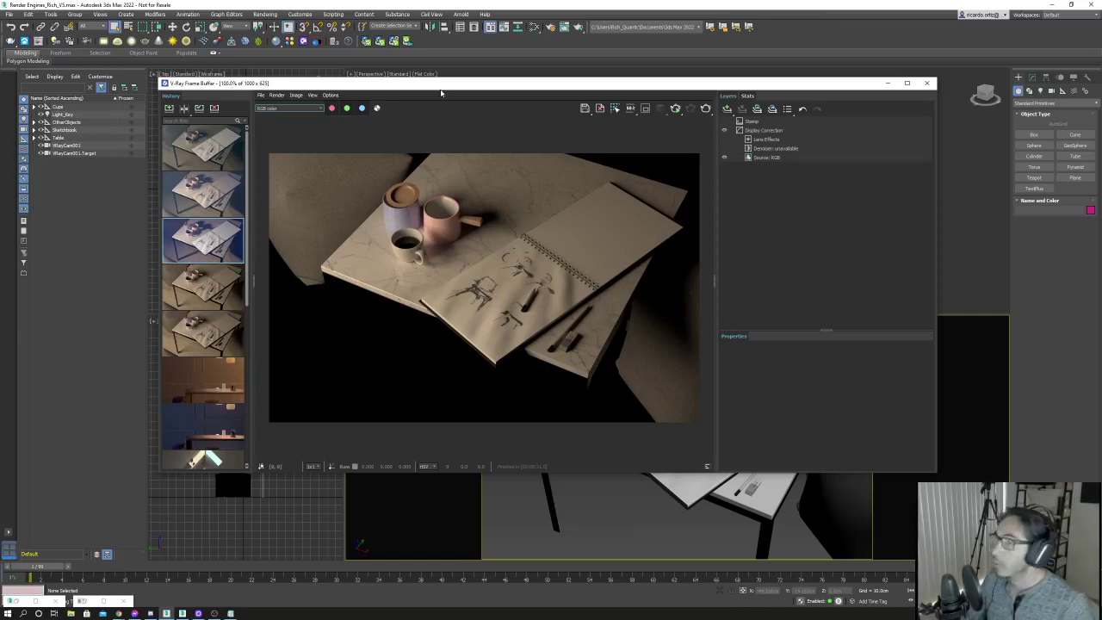
{"action": "left_click_drag", "start_coordinate": [441, 87], "coordinate": [429, 88]}
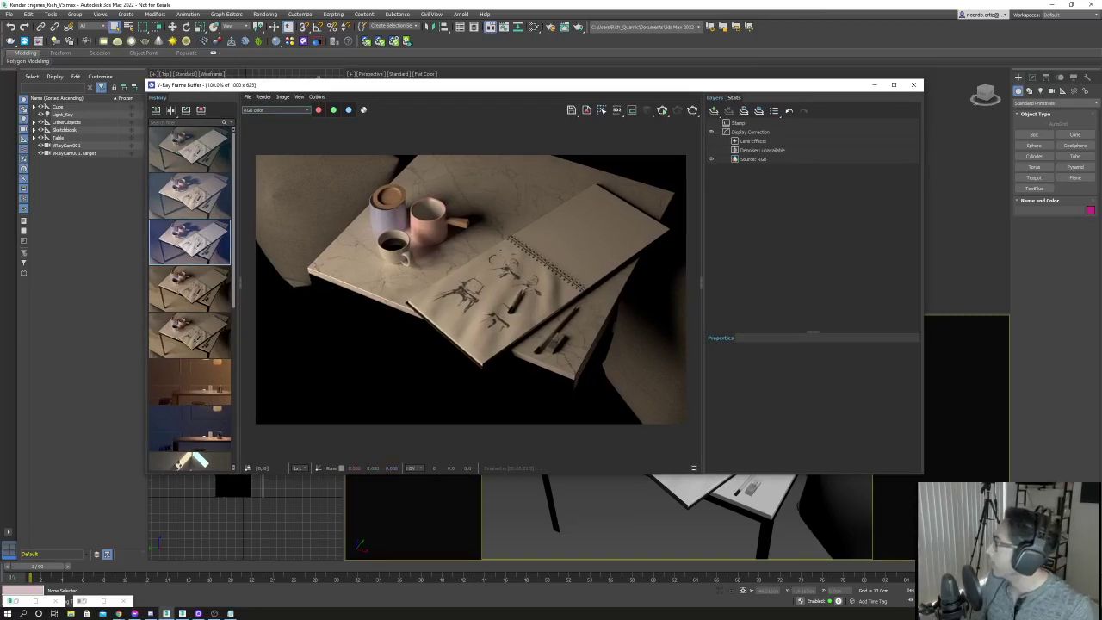